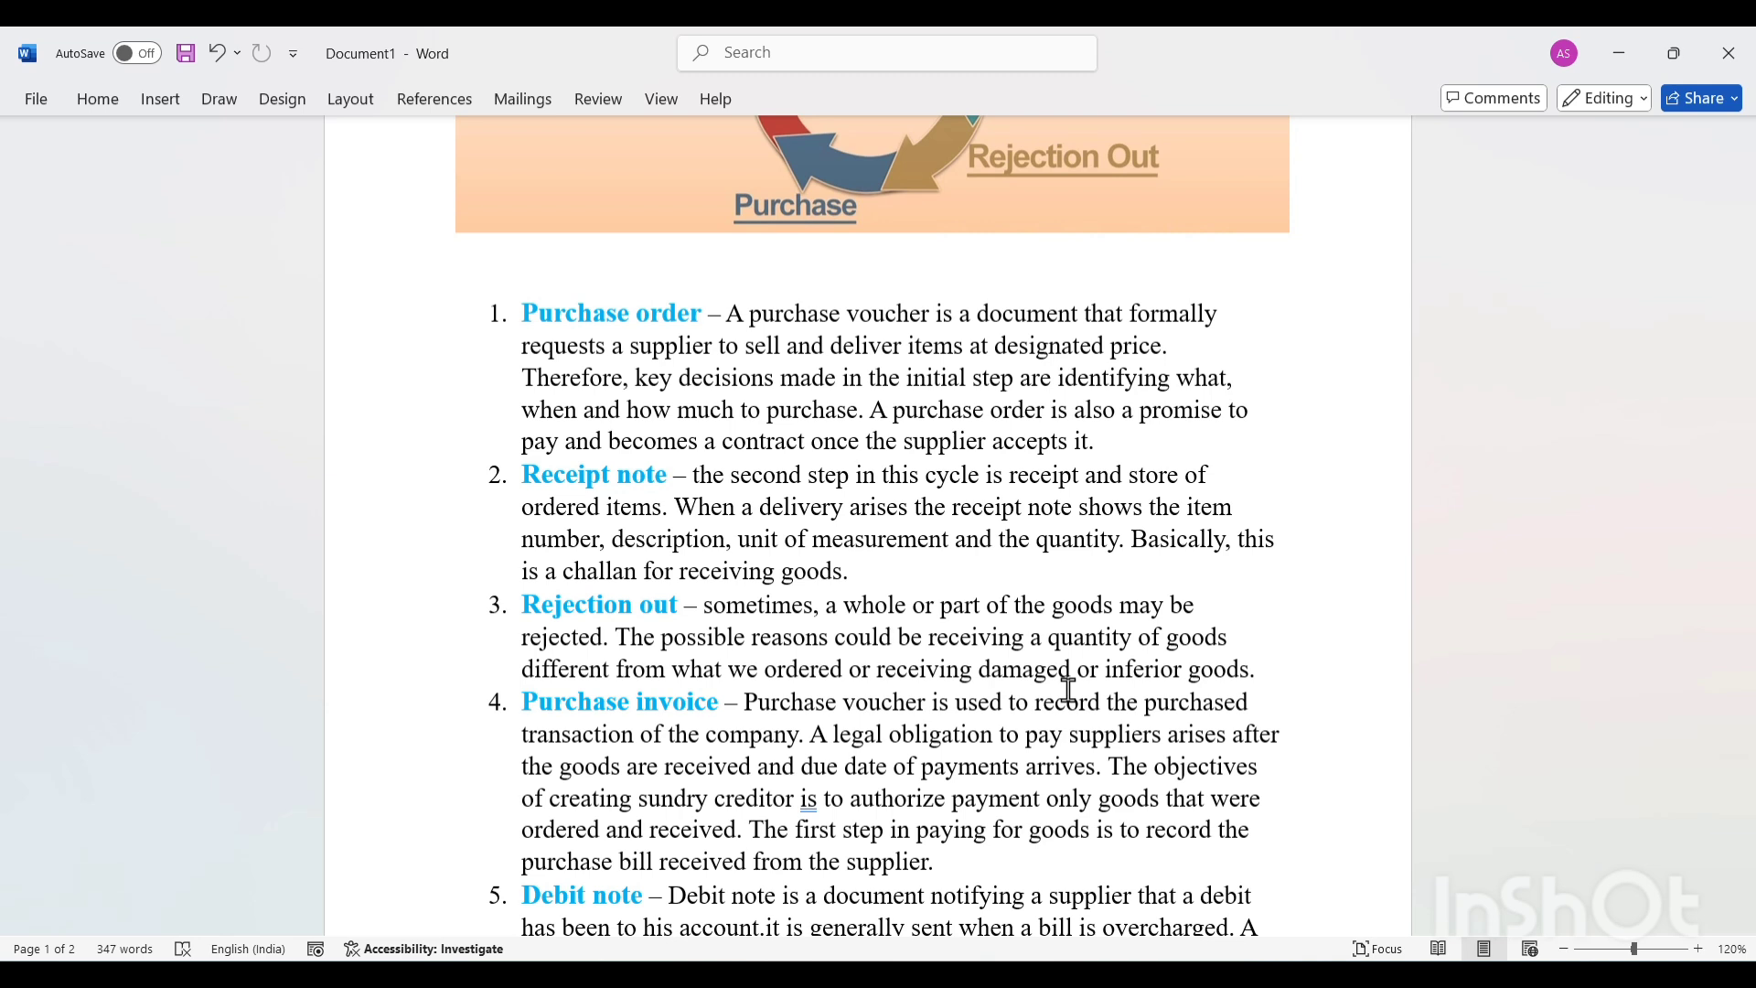
Read the purchase cycle notes from Purchase order to Debit note and the numbered practice transactions on page 2.
{"action": "scroll", "coordinate": [843, 677], "scroll_direction": "down", "scroll_amount": 2}
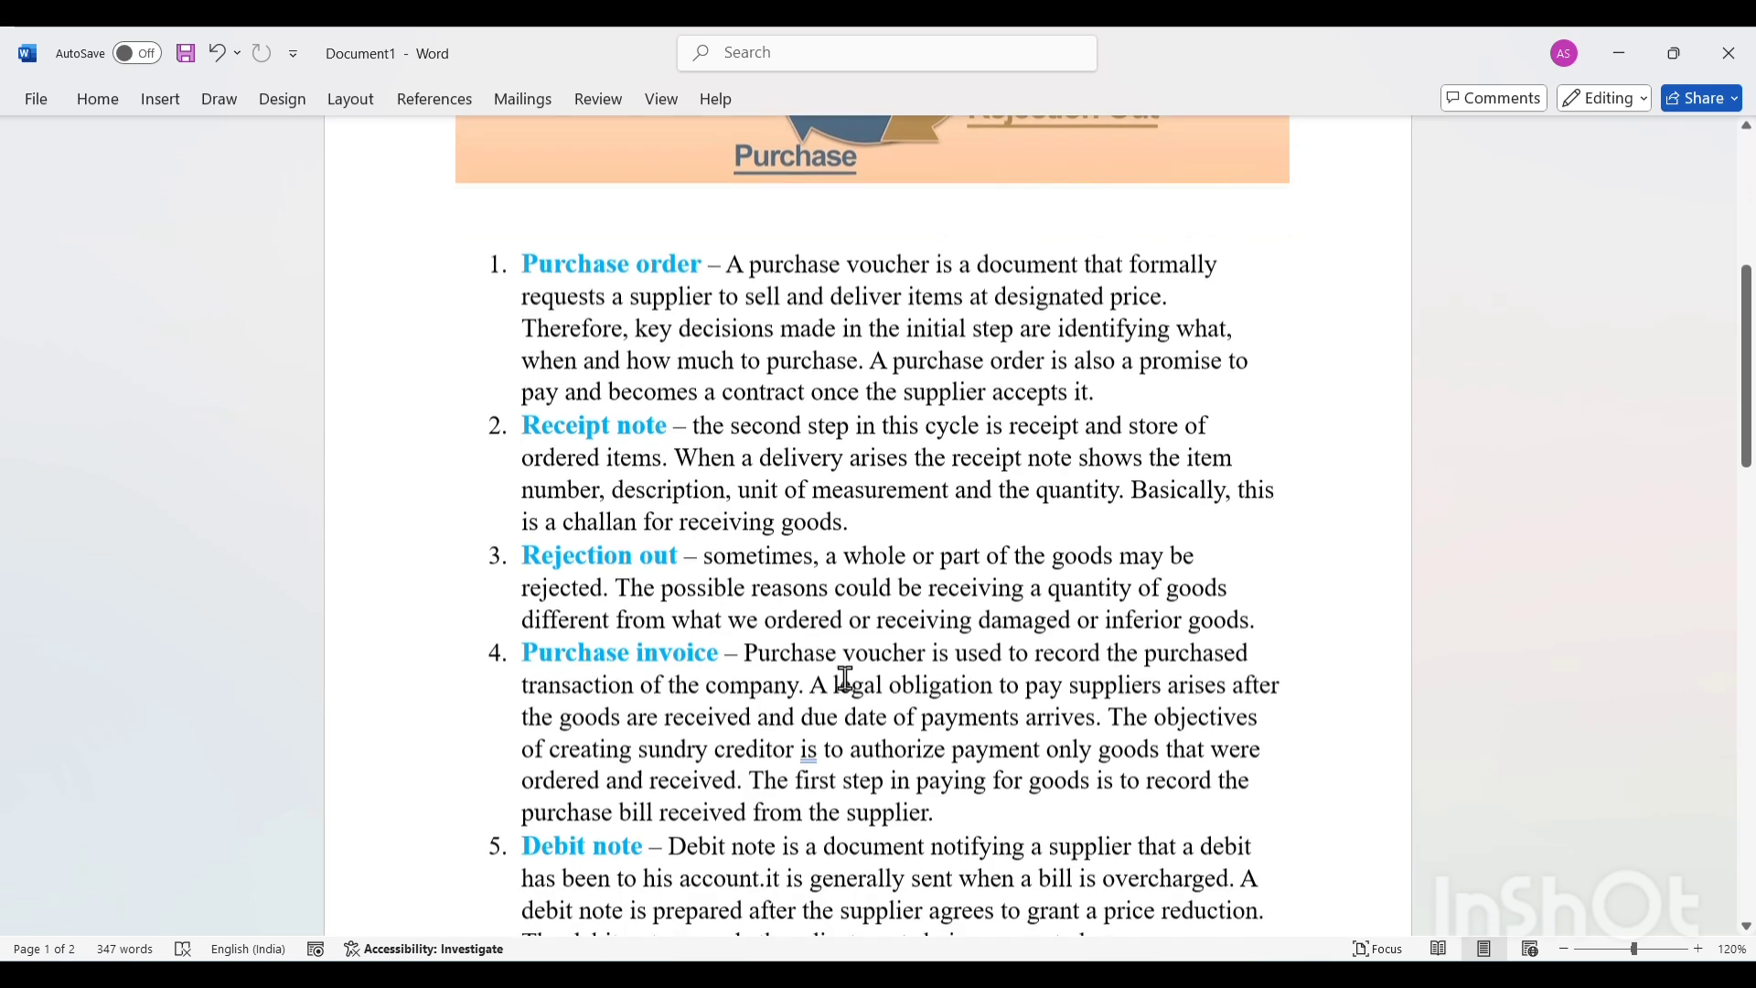
{"action": "scroll", "coordinate": [842, 675], "scroll_direction": "up", "scroll_amount": 1}
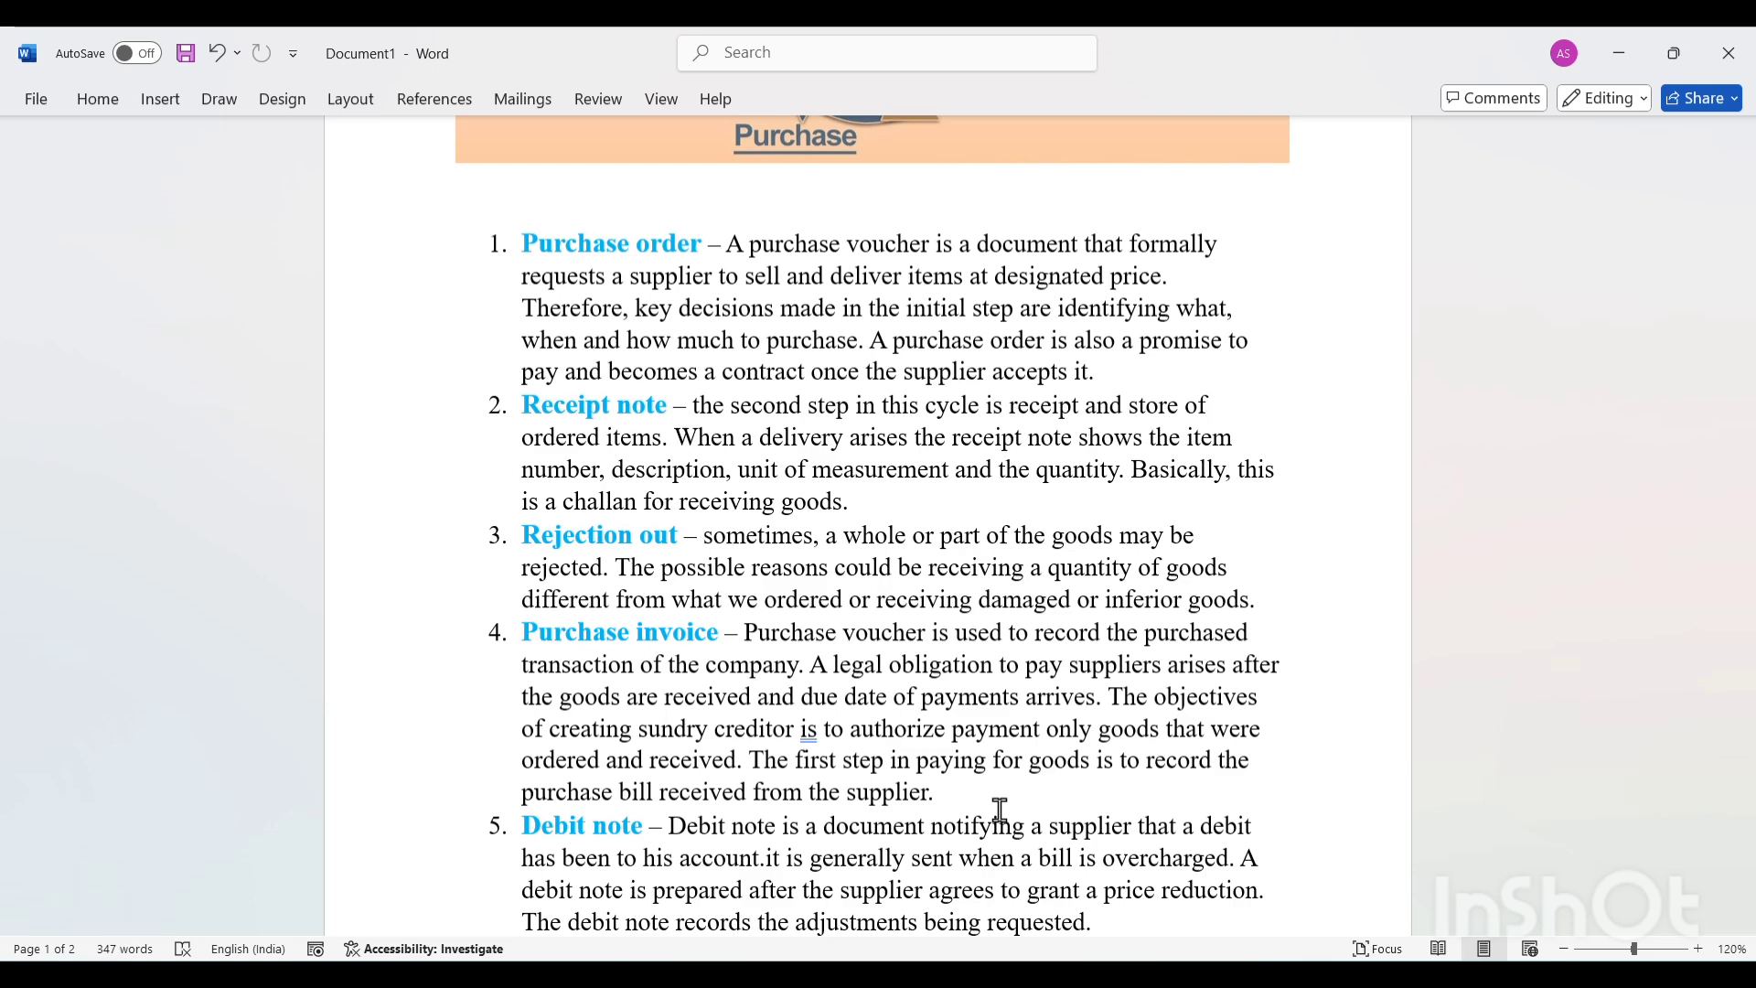
{"action": "scroll", "coordinate": [999, 809], "scroll_direction": "down", "scroll_amount": 5}
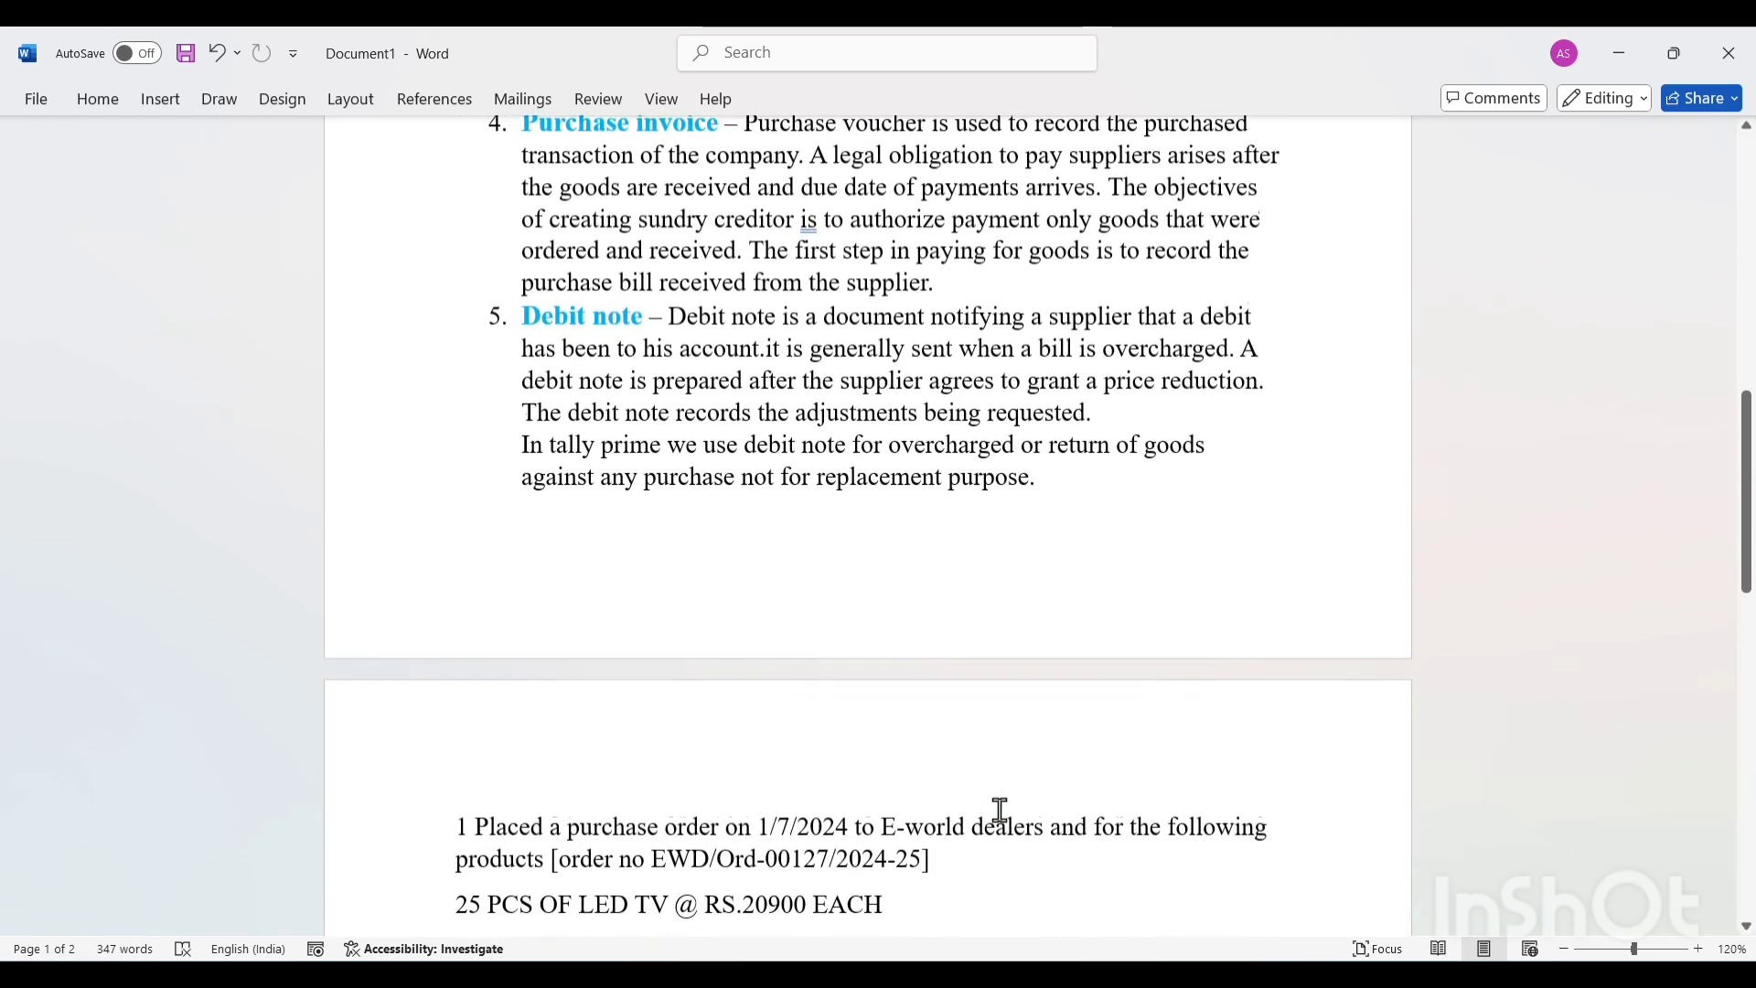
{"action": "scroll", "coordinate": [1000, 809], "scroll_direction": "up", "scroll_amount": 2}
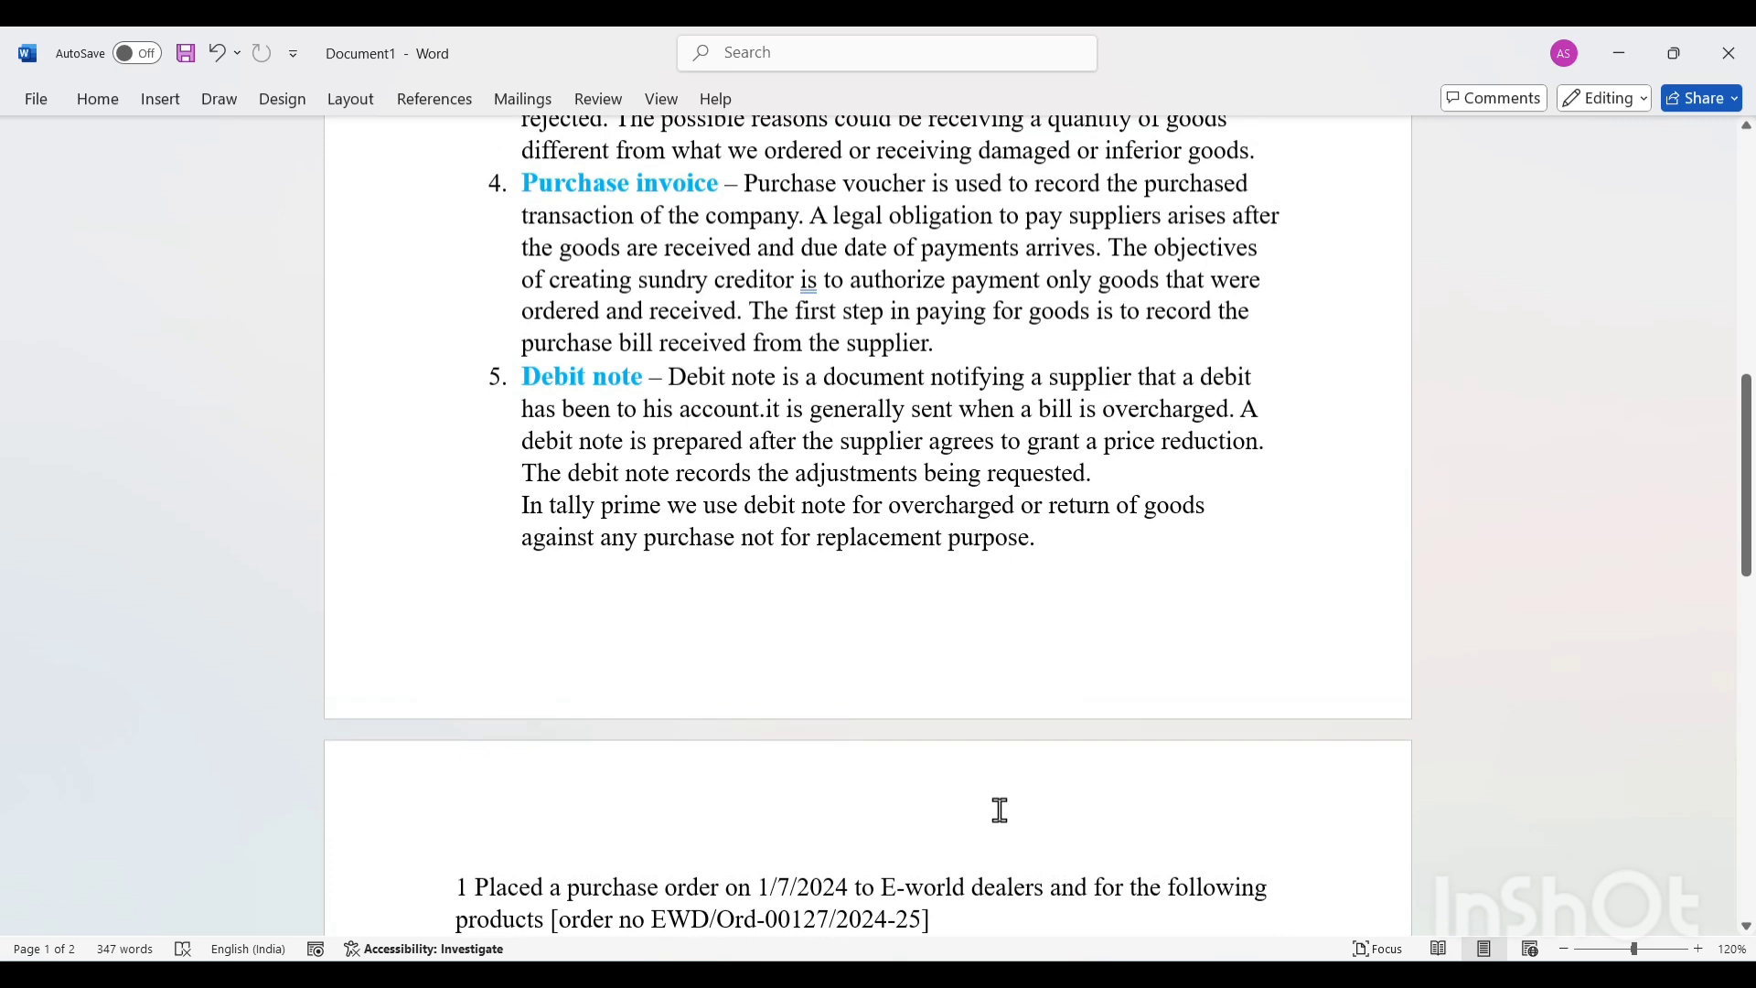
{"action": "scroll", "coordinate": [999, 810], "scroll_direction": "up", "scroll_amount": 1}
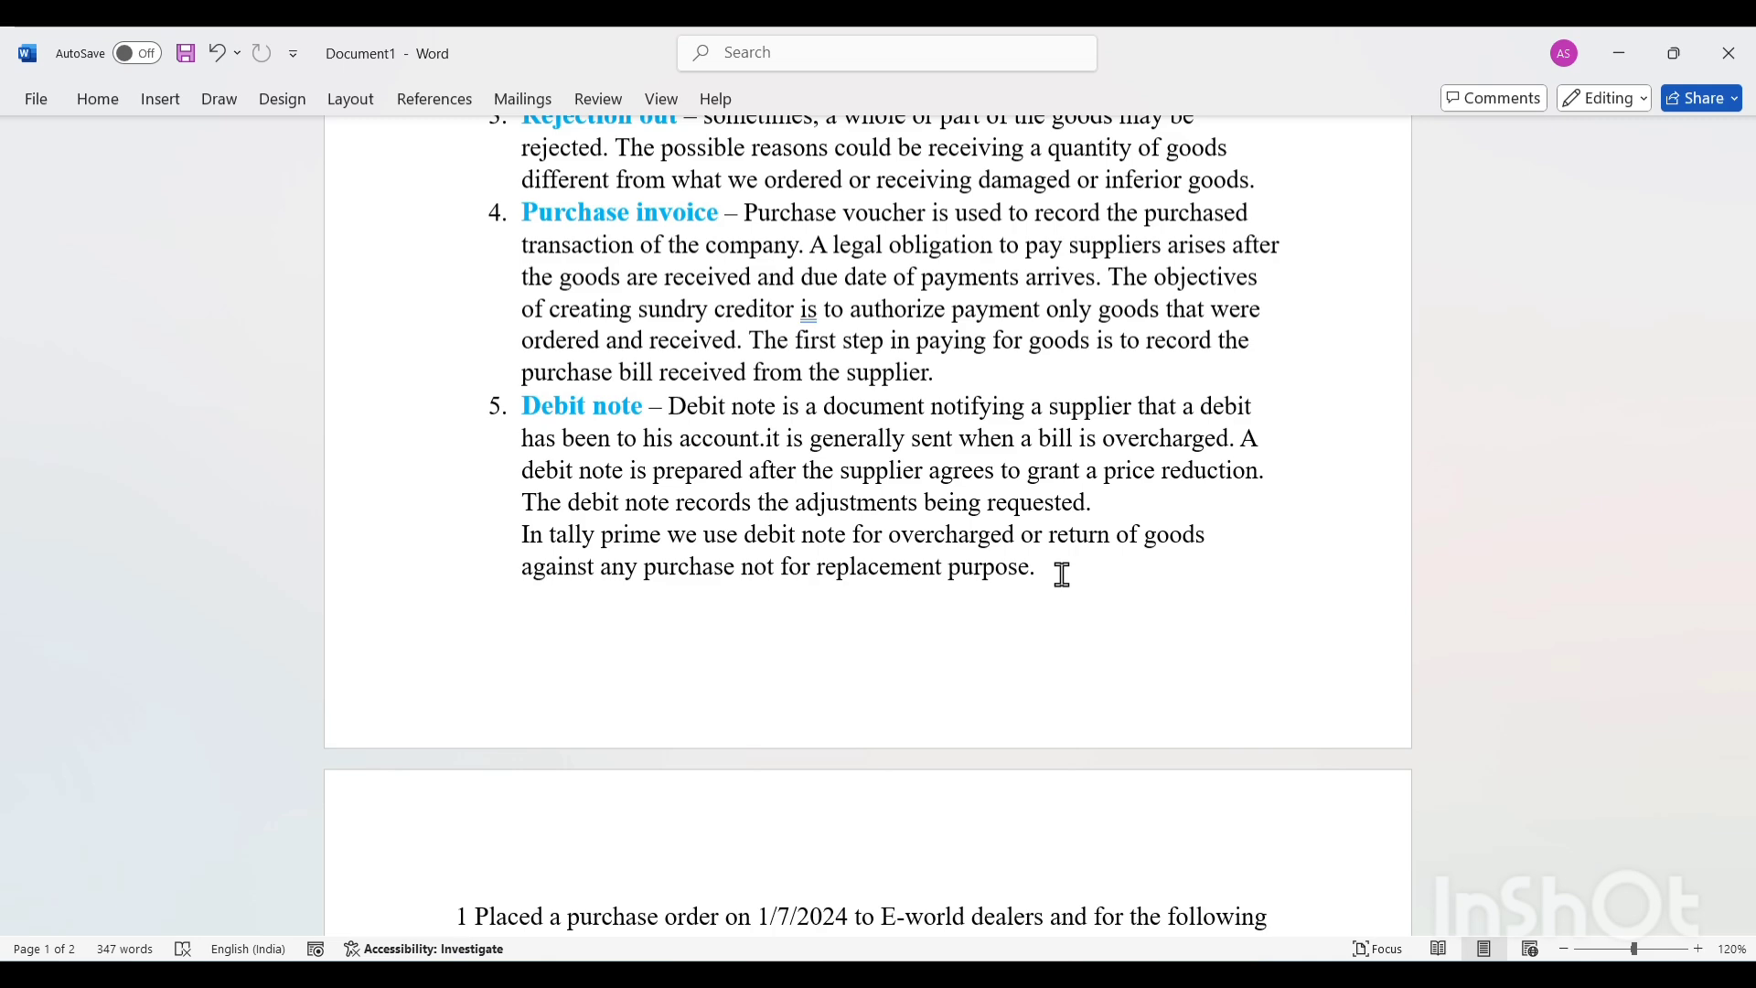
{"action": "scroll", "coordinate": [1062, 574], "scroll_direction": "down", "scroll_amount": 6}
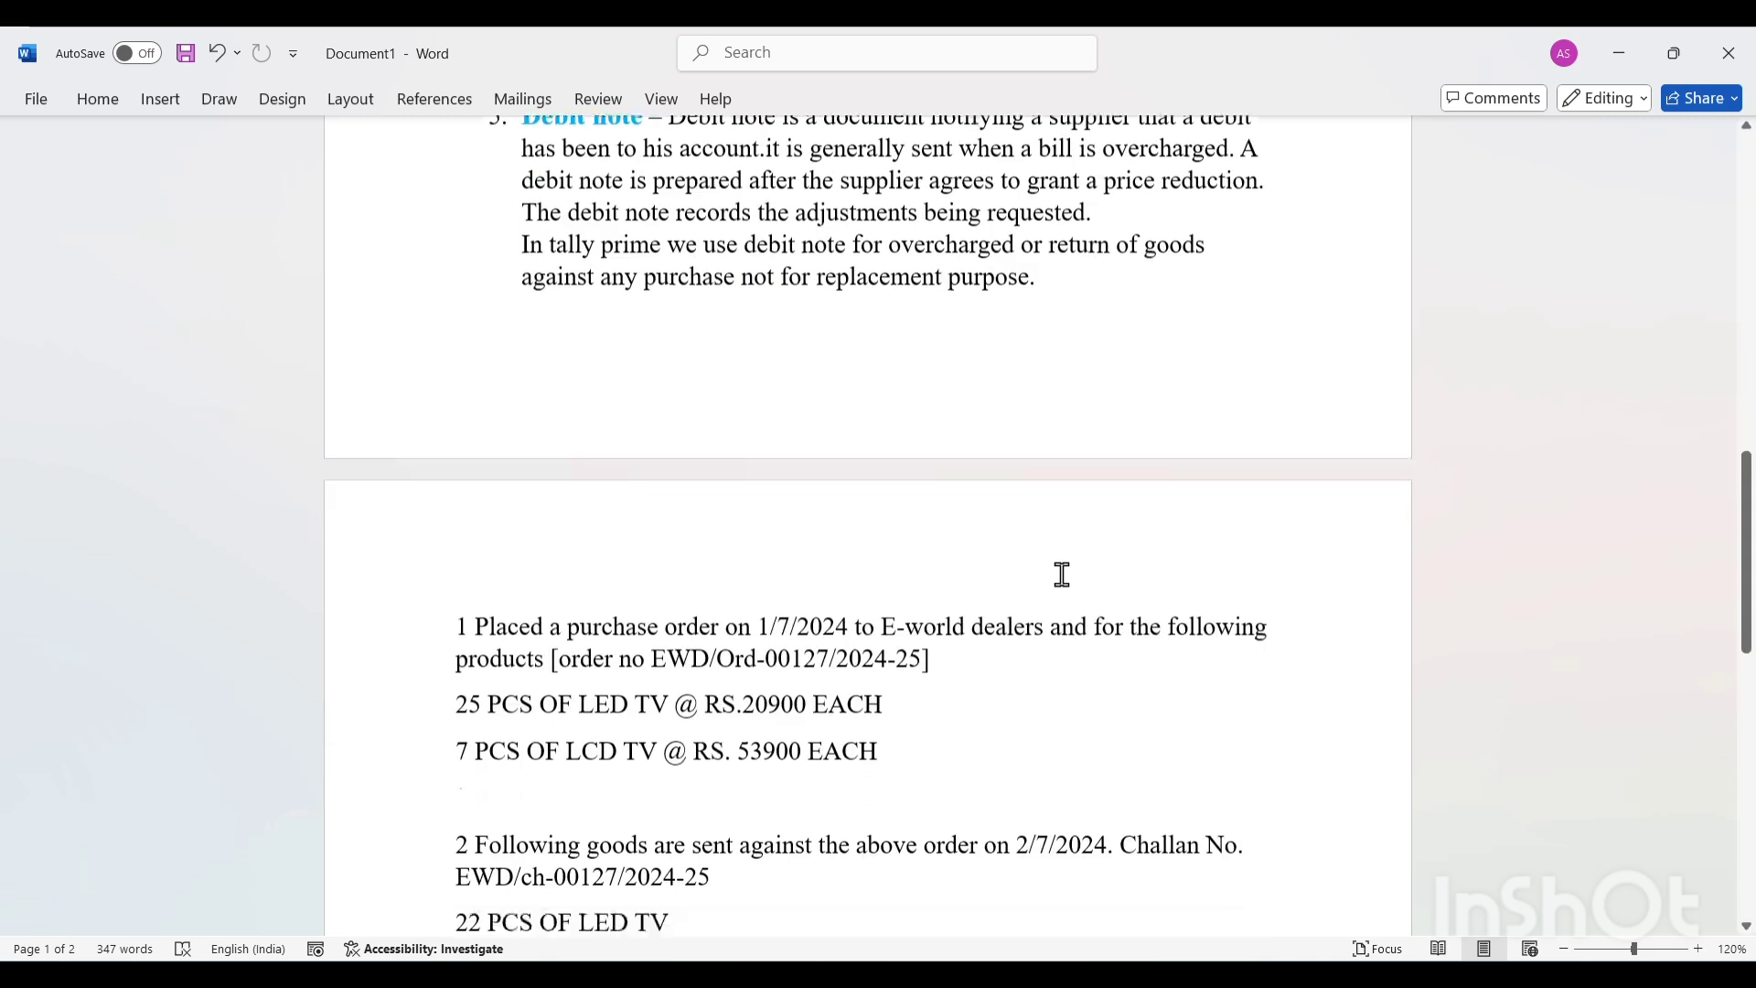
{"action": "scroll", "coordinate": [1062, 574], "scroll_direction": "up", "scroll_amount": 1}
{"action": "scroll", "coordinate": [1062, 575], "scroll_direction": "down", "scroll_amount": 3}
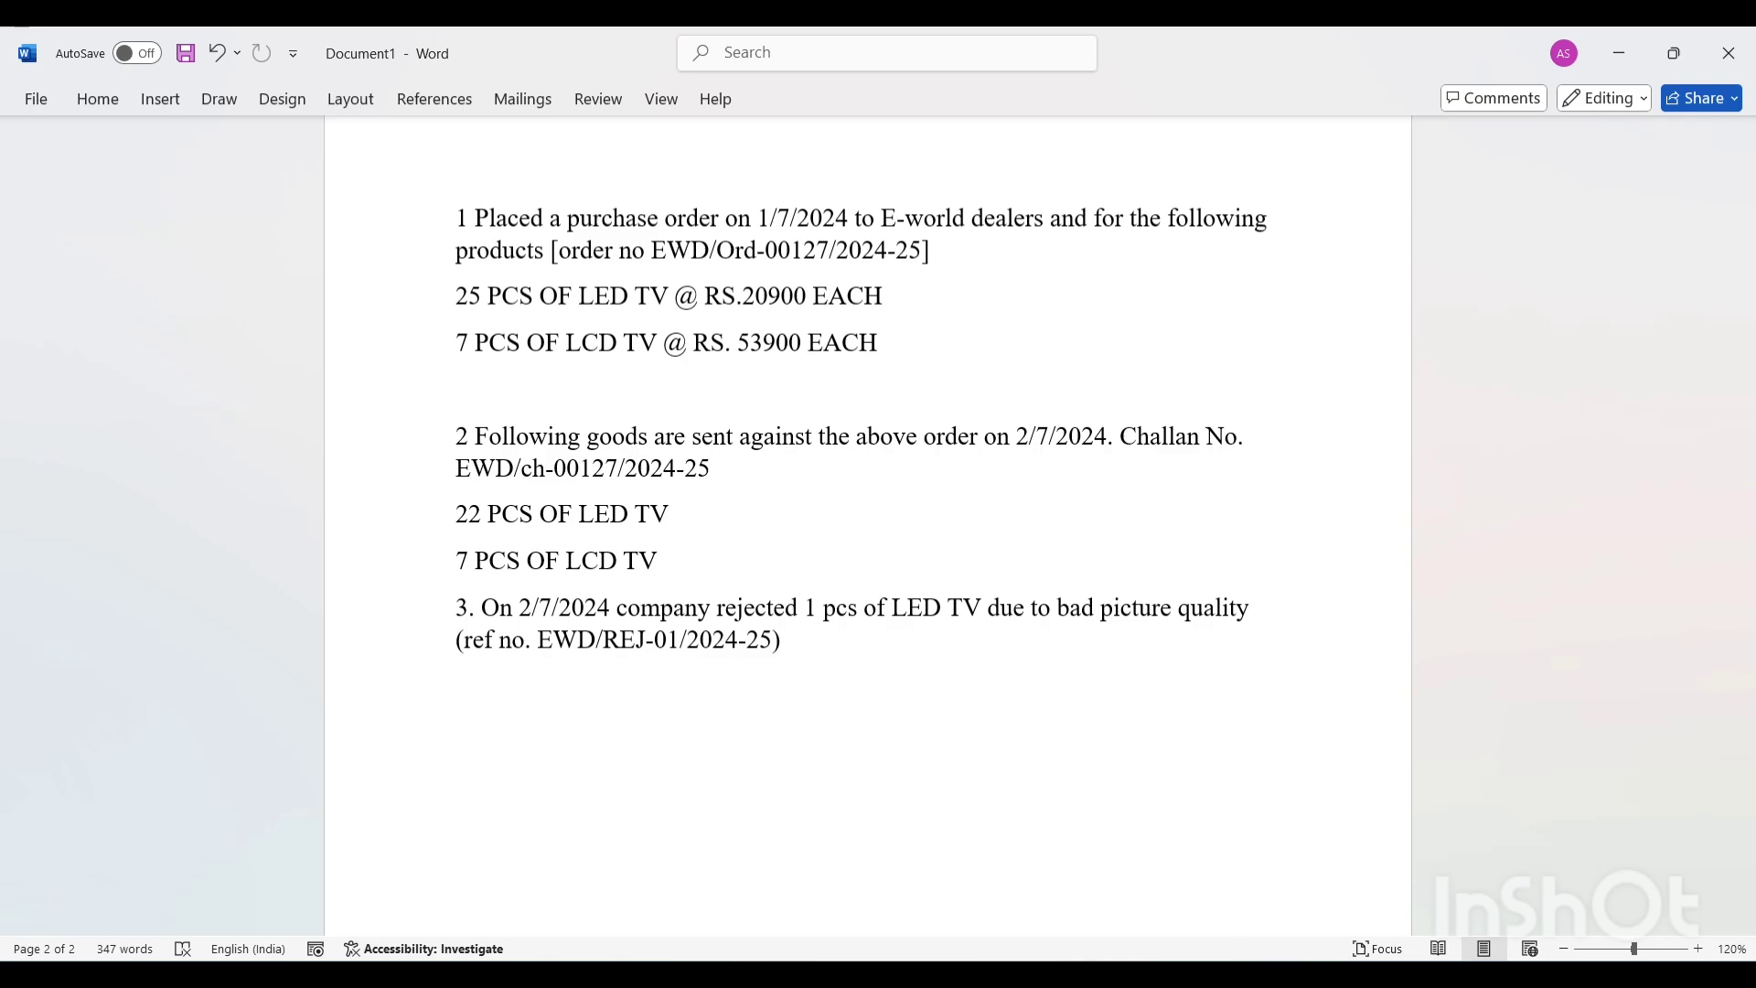
Switch to TallyPrime and open voucher entry for the company.
{"action": "left_click", "coordinate": [1236, 958]}
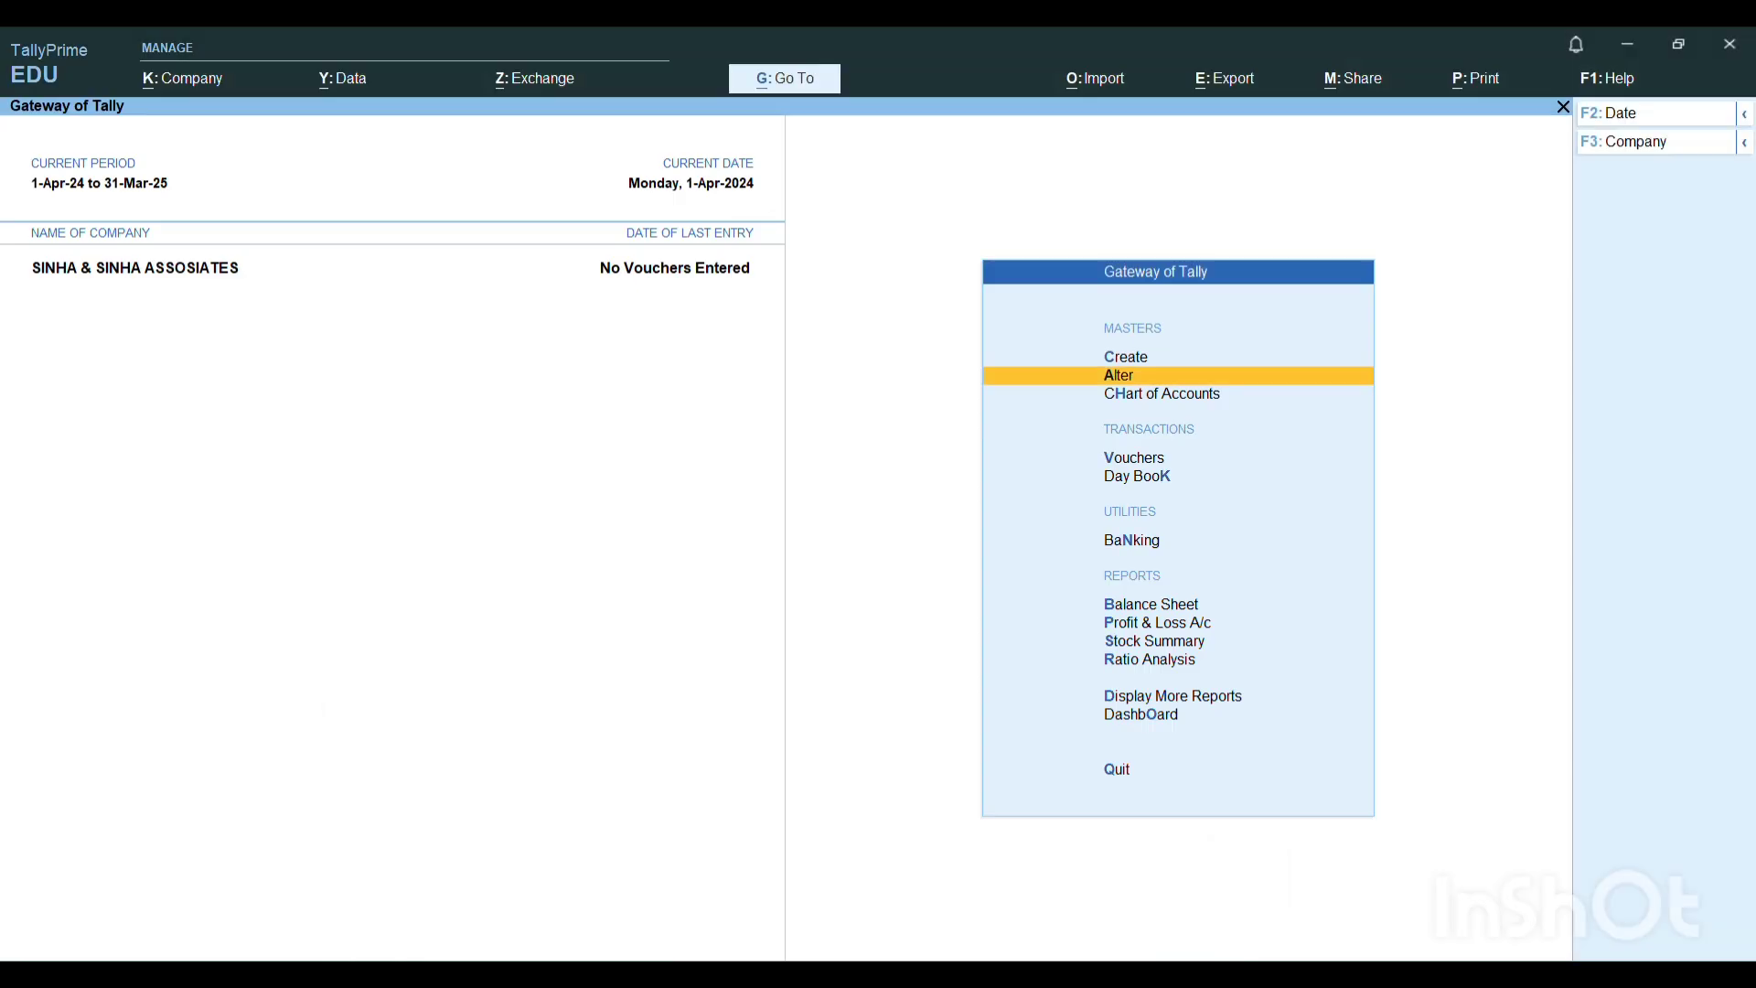
{"action": "key", "text": "Down"}
{"action": "key", "text": "Down"}
{"action": "key", "text": "Return"}
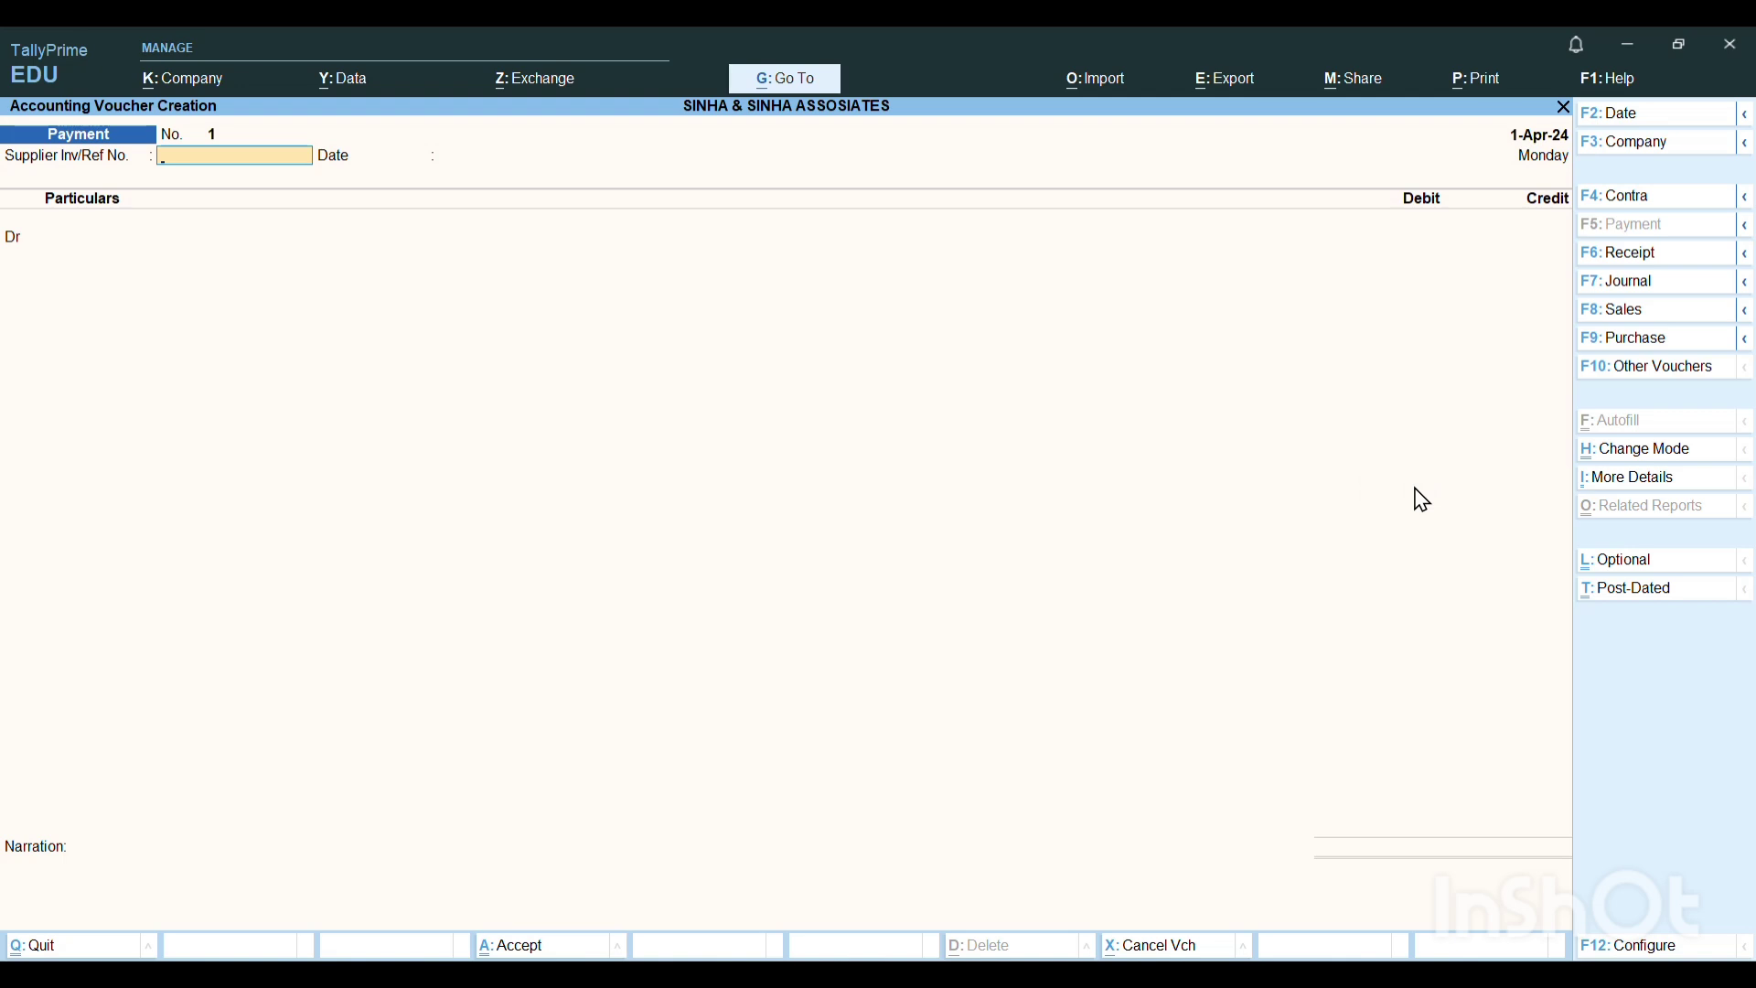
Open the list of other voucher types and show the inactive ones as well.
{"action": "left_click", "coordinate": [1635, 375]}
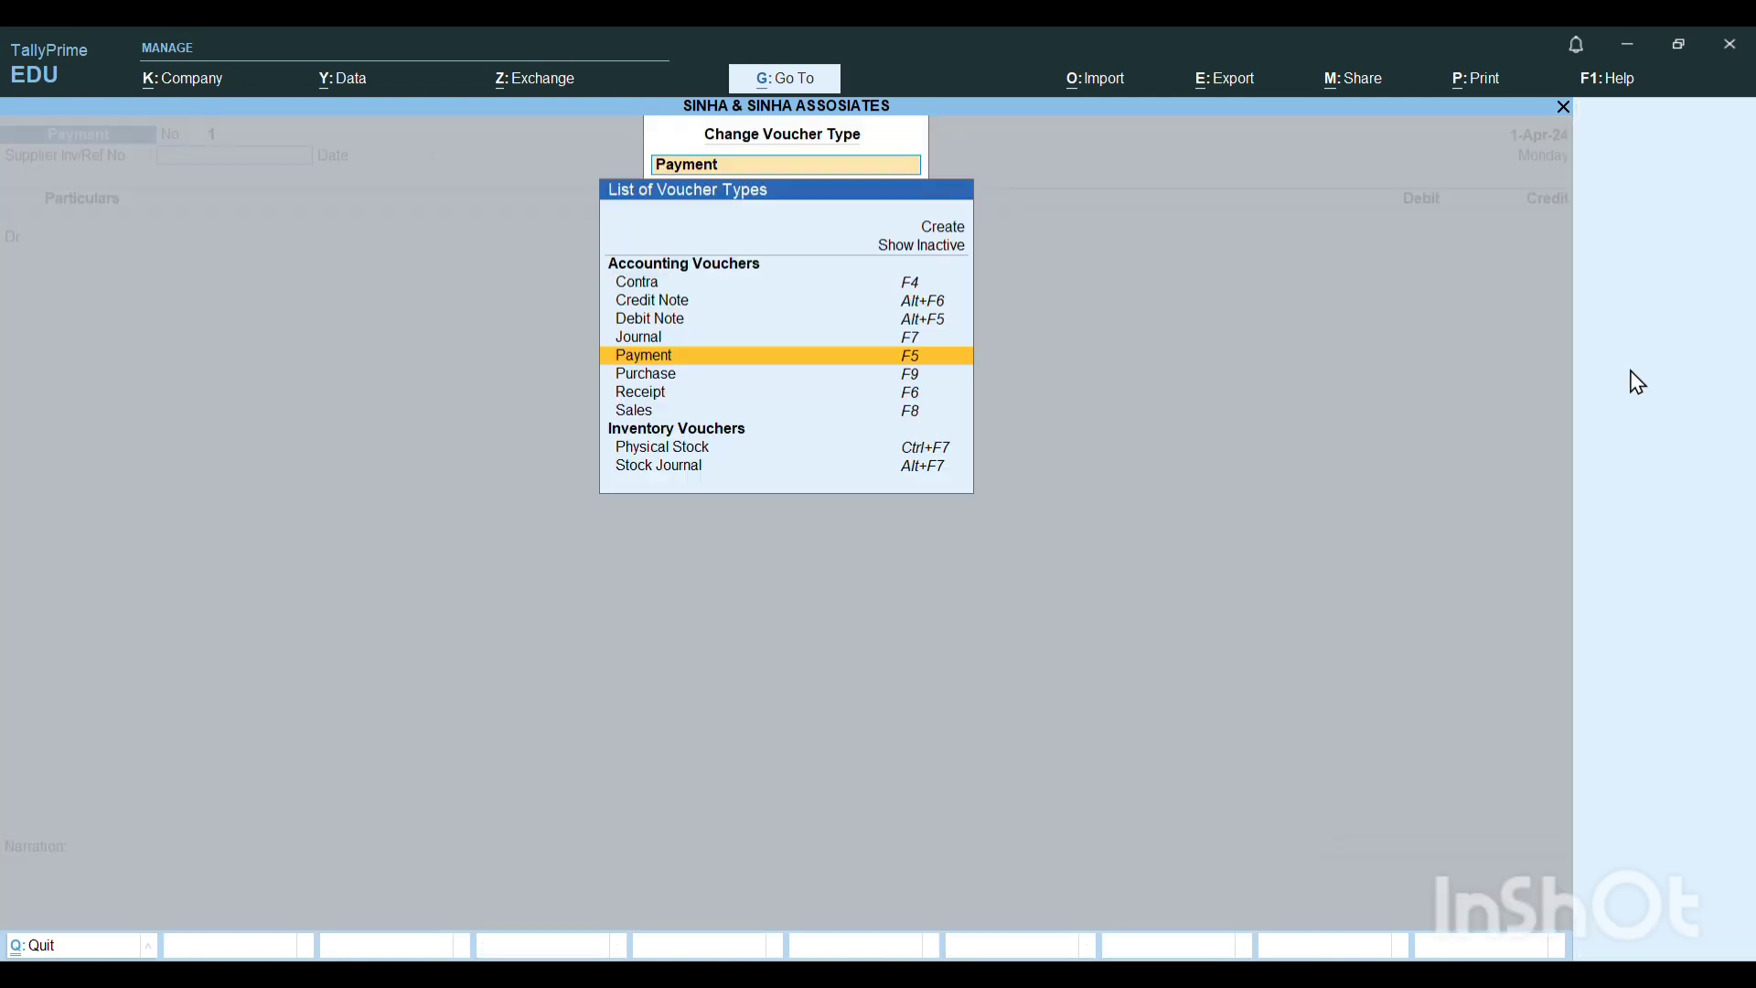
{"action": "key", "text": "Up"}
{"action": "key", "text": "Up"}
{"action": "key", "text": "Up"}
{"action": "key", "text": "Up"}
{"action": "key", "text": "Up"}
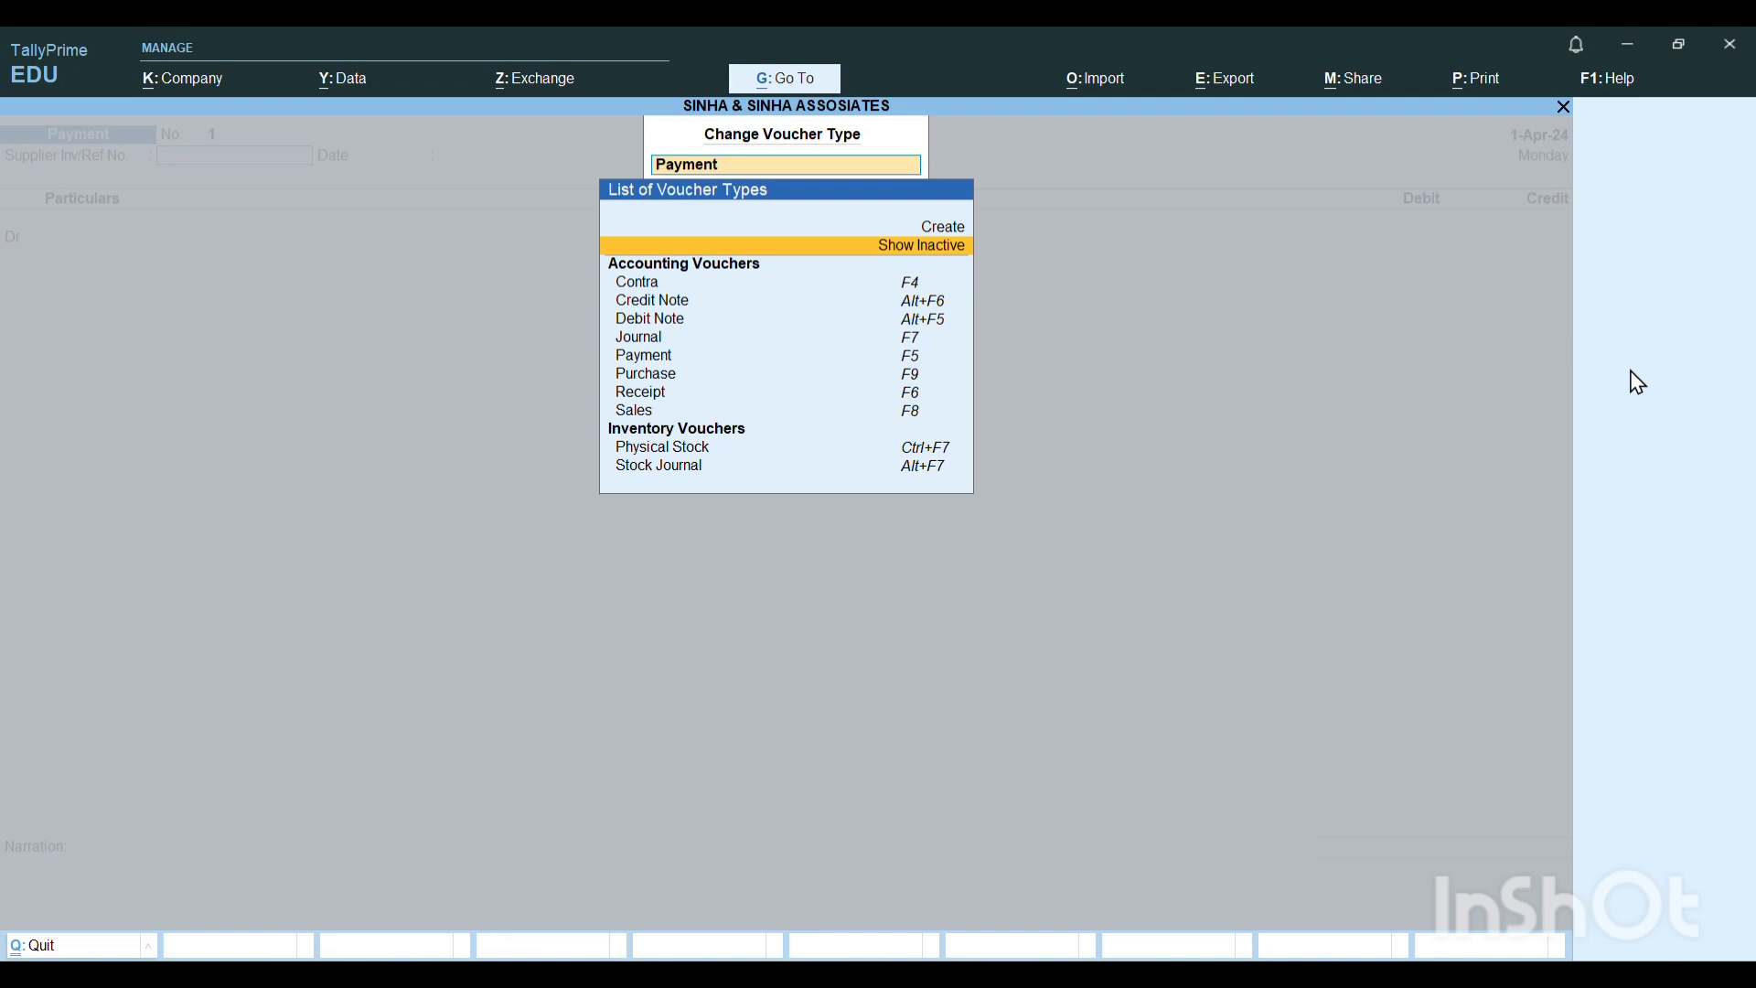
{"action": "key", "text": "Return"}
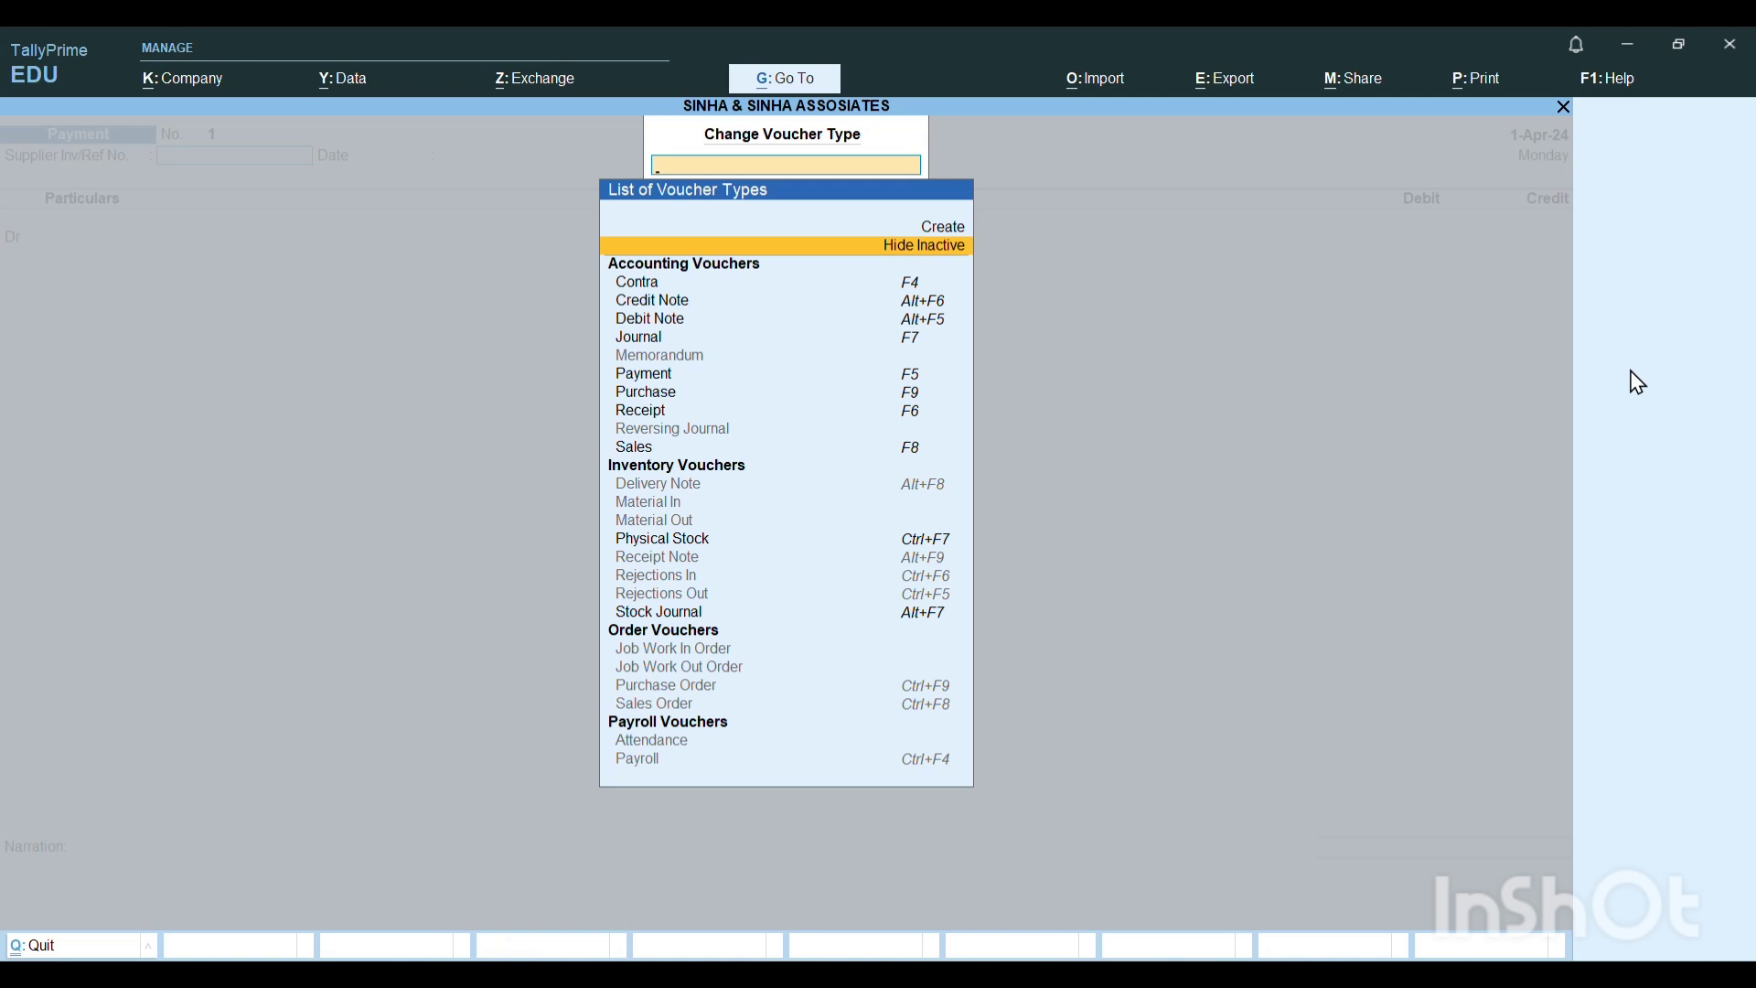
Change the voucher type to Purchase Order and activate it for the company.
{"action": "key", "text": "Down"}
{"action": "key", "text": "Down"}
{"action": "key", "text": "Down"}
{"action": "key", "text": "Down"}
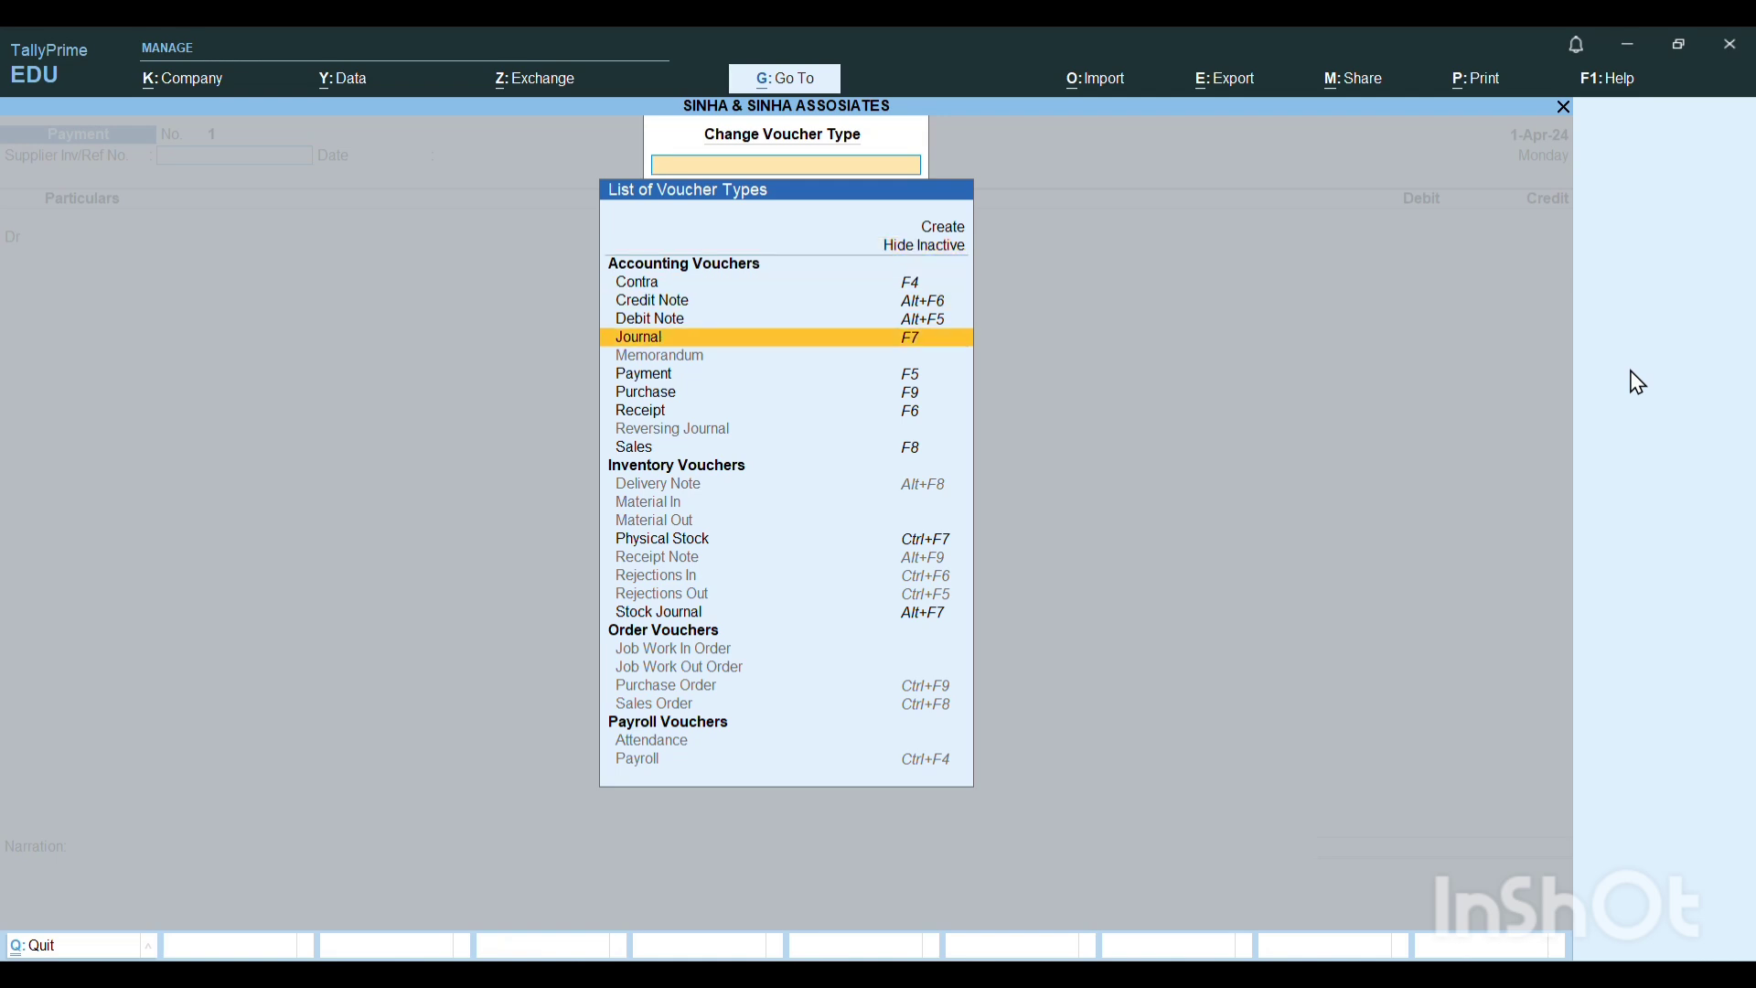
{"action": "key", "text": "Down"}
{"action": "key", "text": "Down"}
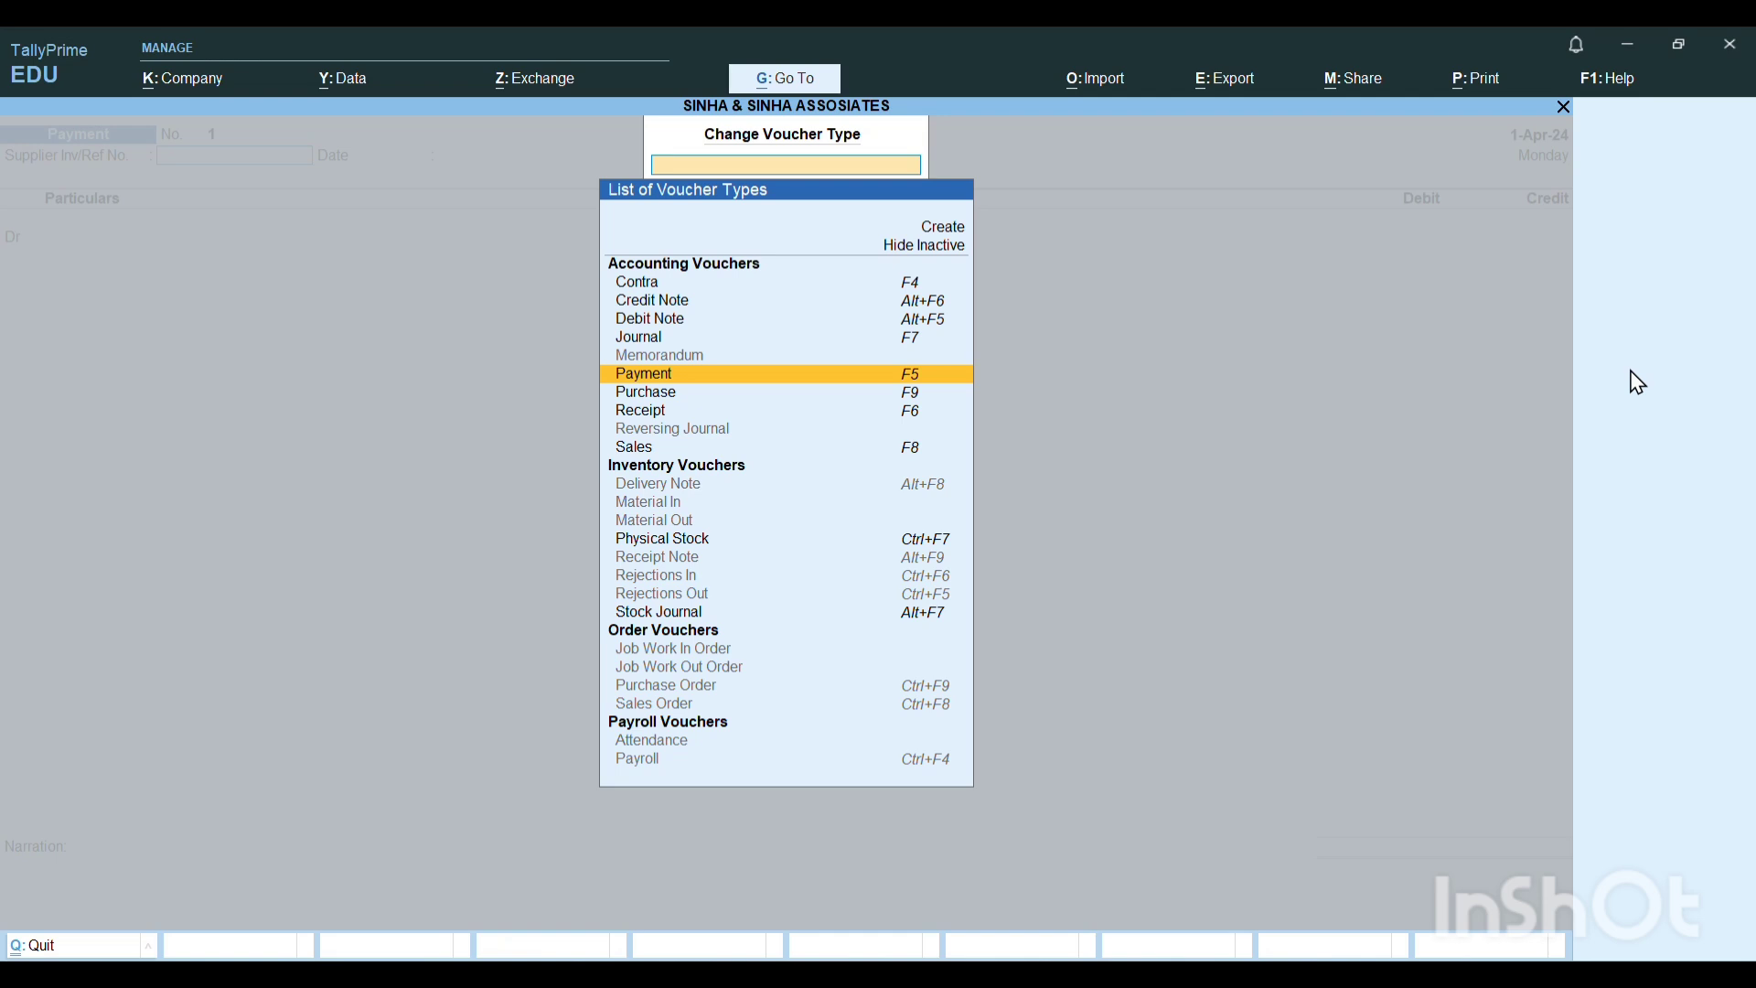
{"action": "key", "text": "Down"}
{"action": "key", "text": "Down"}
{"action": "key", "text": "Down"}
{"action": "key", "text": "Down"}
{"action": "key", "text": "Down"}
{"action": "key", "text": "Down"}
{"action": "key", "text": "Down"}
{"action": "key", "text": "Down"}
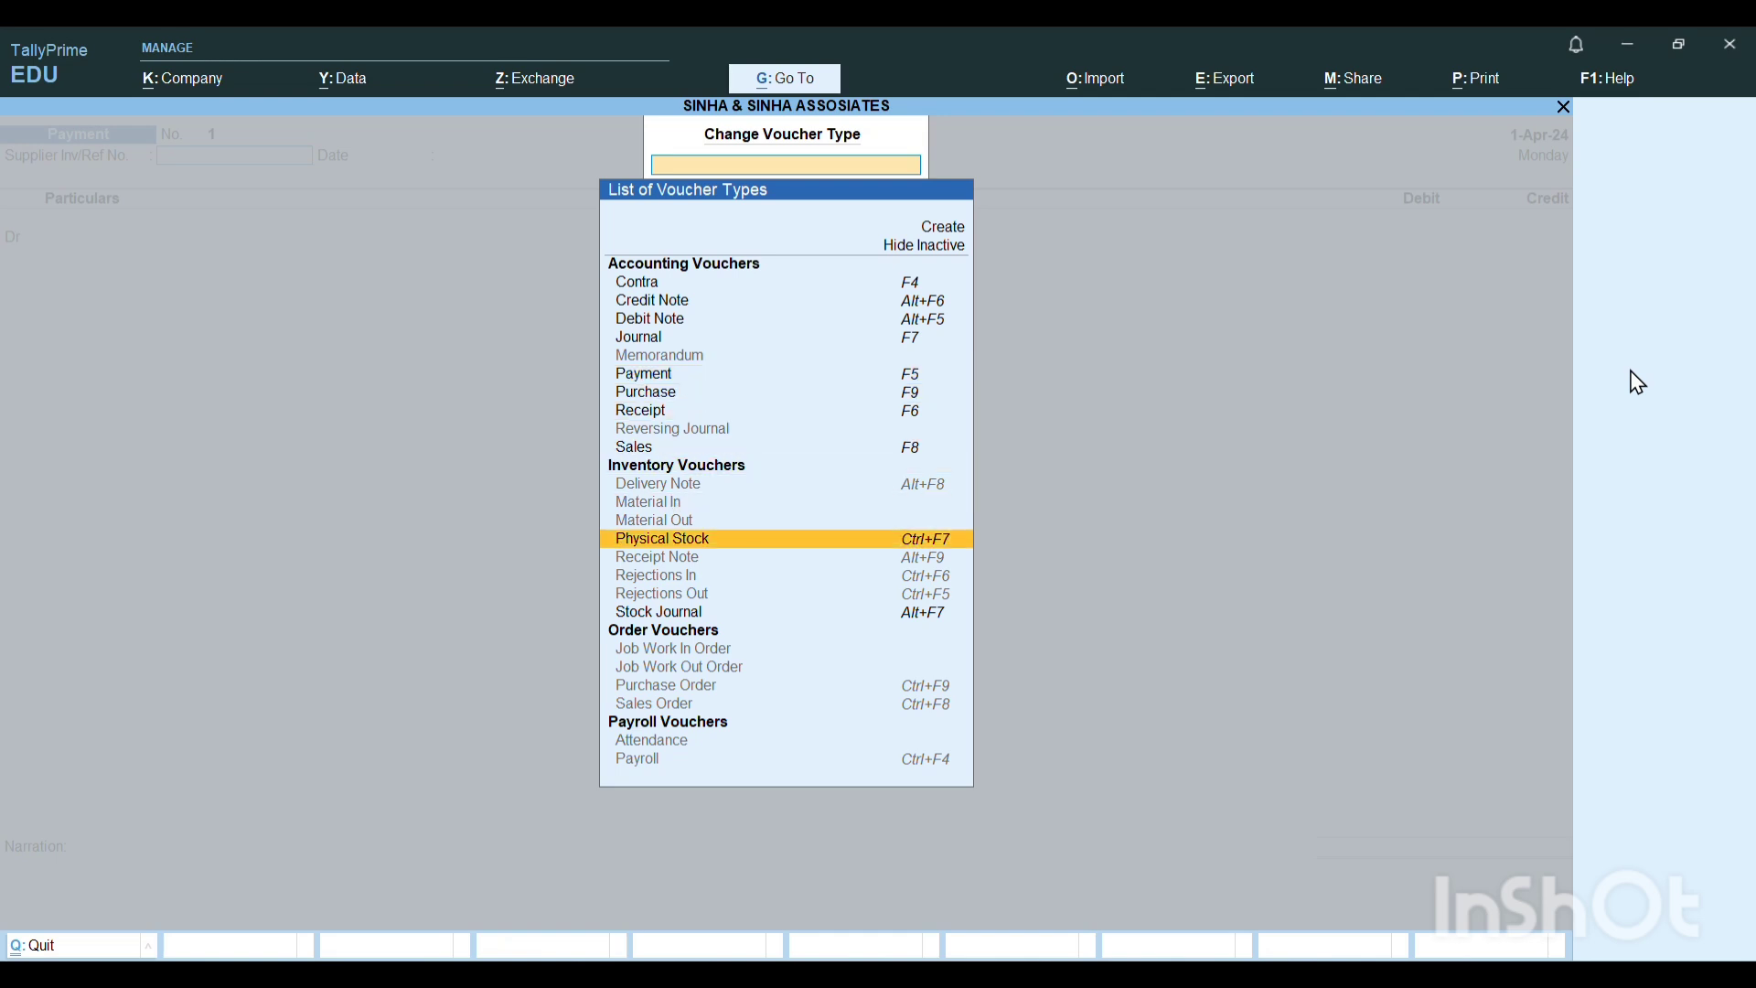
{"action": "key", "text": "Down"}
{"action": "key", "text": "Down"}
{"action": "key", "text": "Down"}
{"action": "key", "text": "Down"}
{"action": "key", "text": "Down"}
{"action": "key", "text": "Down"}
{"action": "key", "text": "Down"}
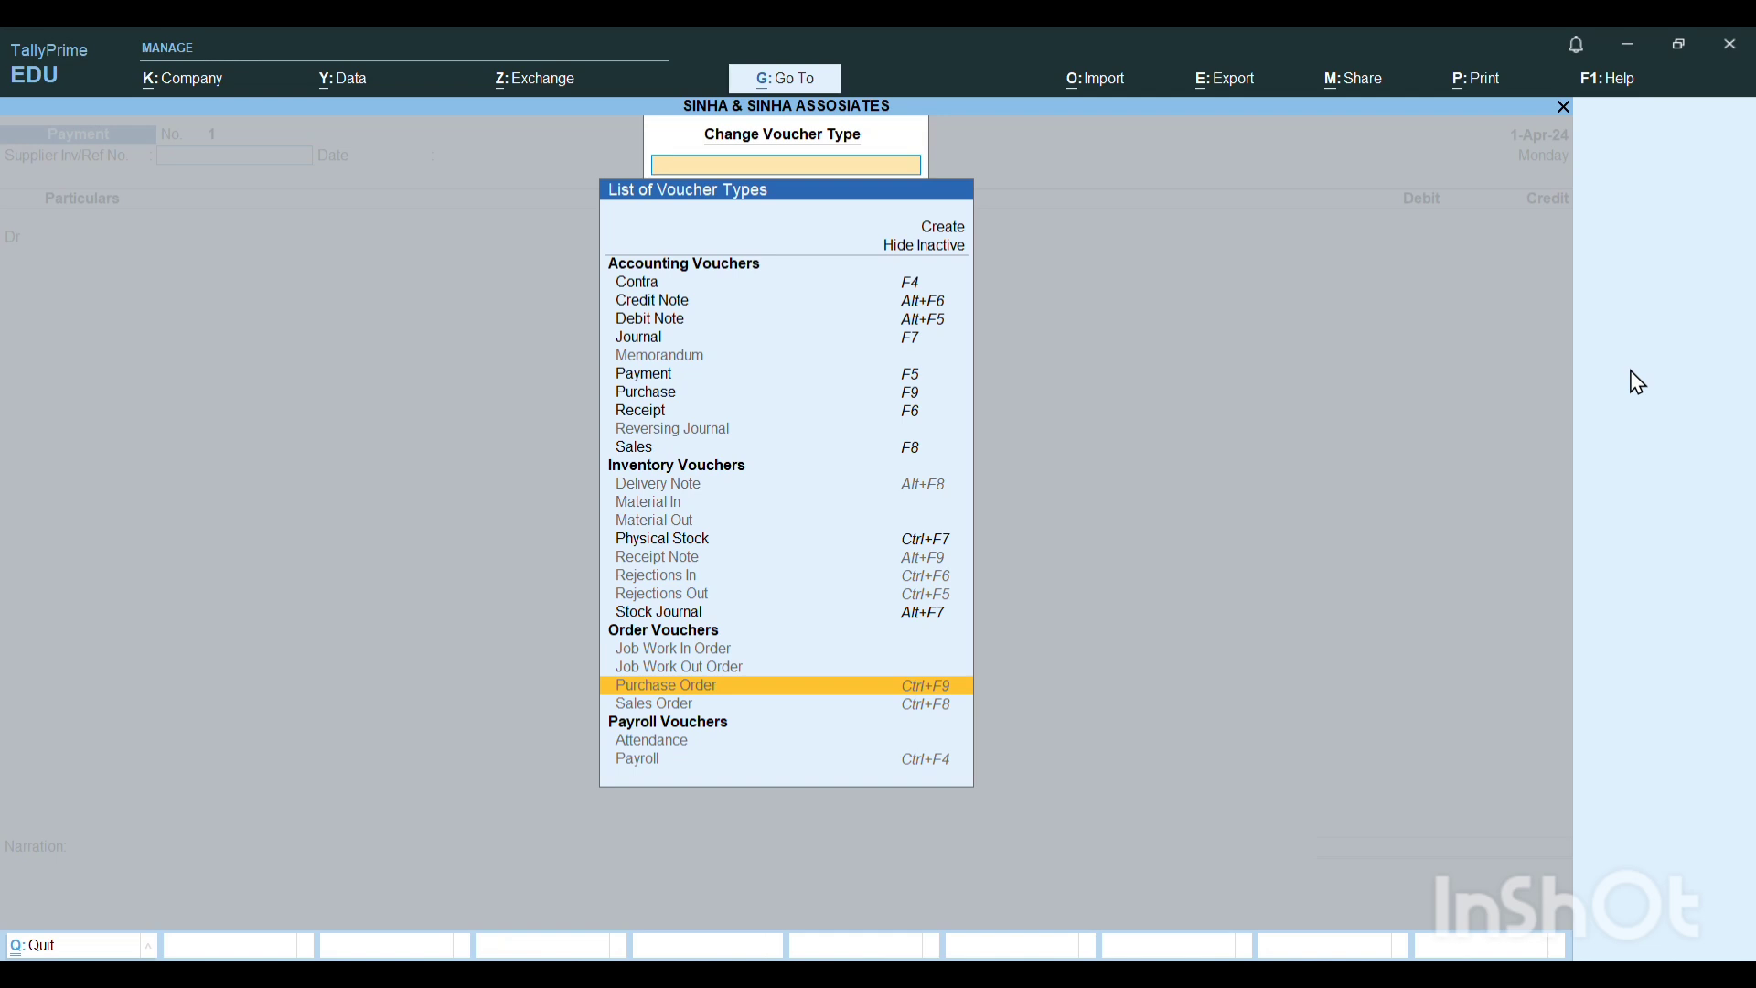
{"action": "key", "text": "Return"}
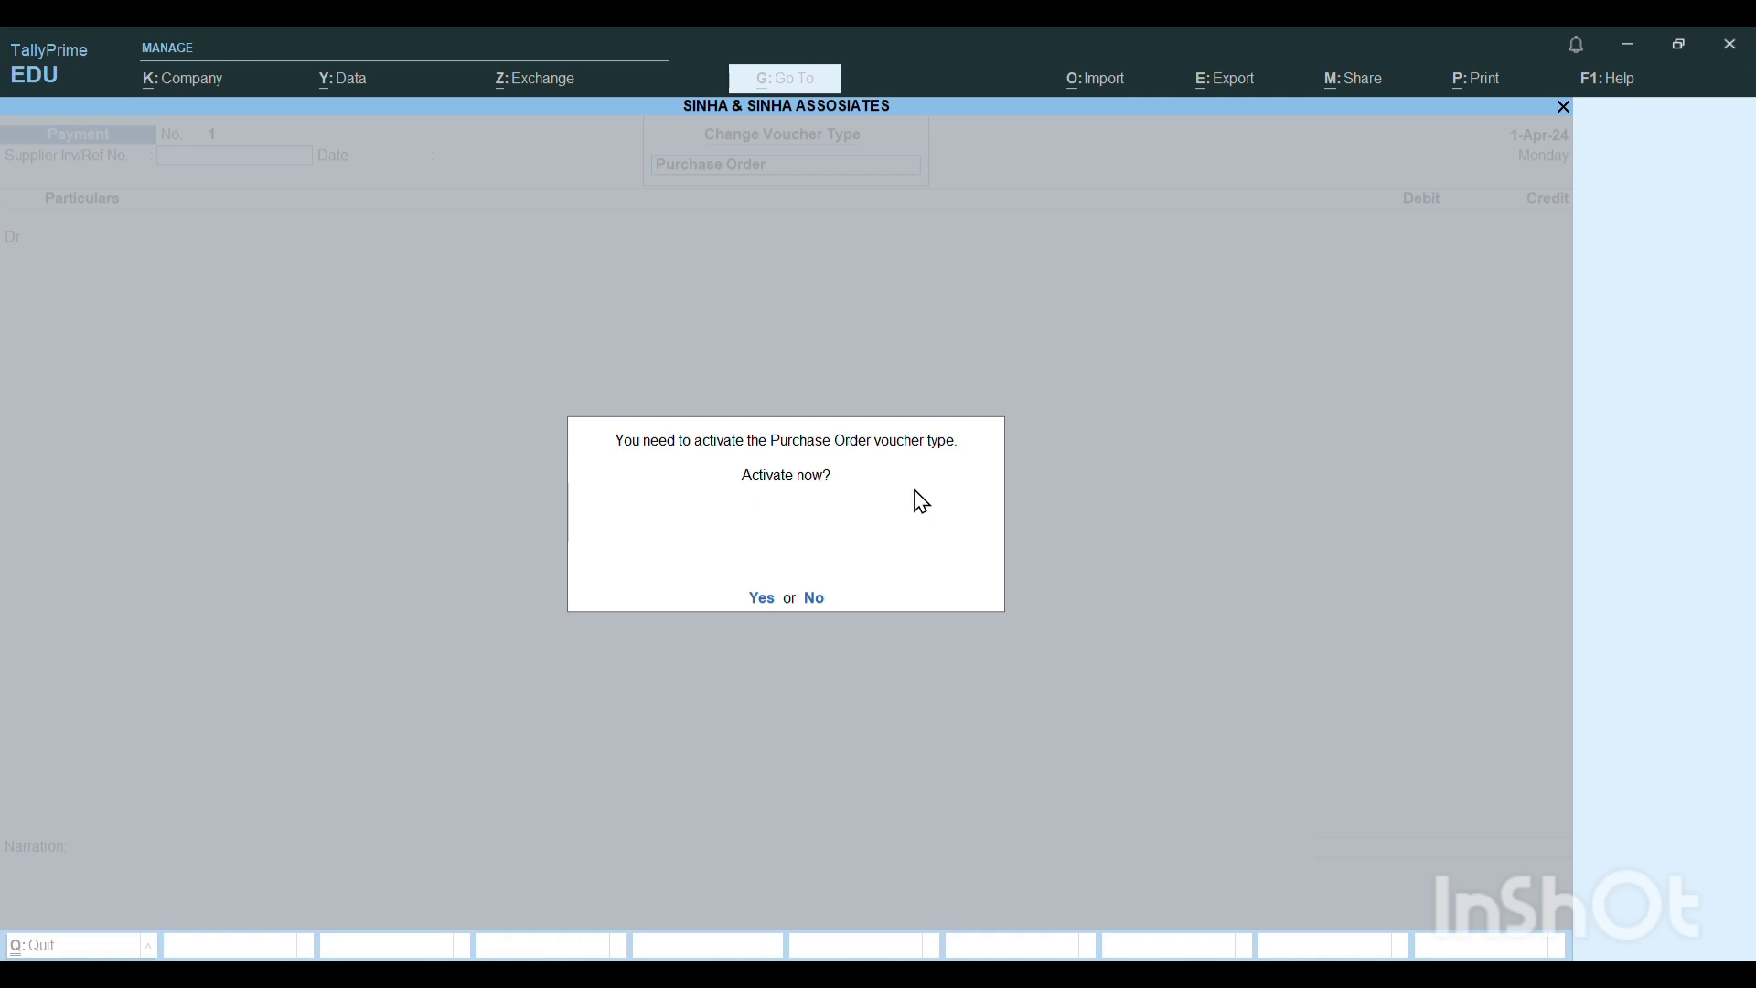
{"action": "left_click", "coordinate": [761, 599]}
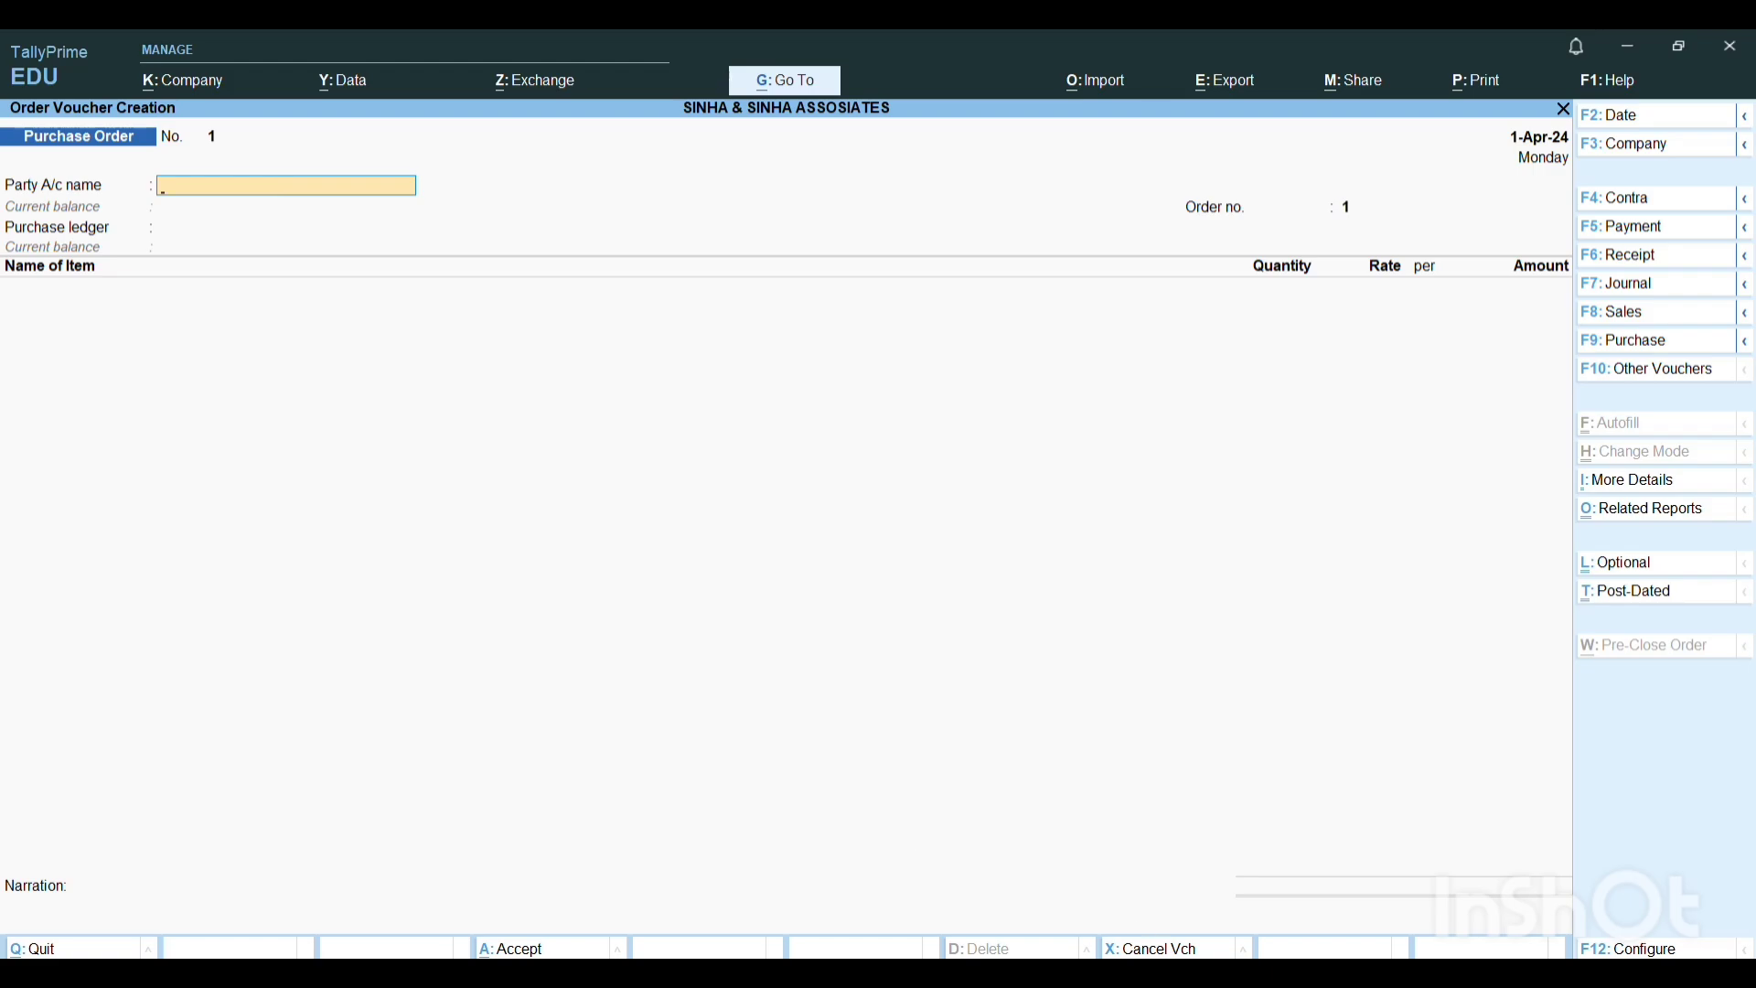
Switch to Word and review the first transaction's purchase order details, highlighting its order number.
{"action": "left_click", "coordinate": [1182, 975]}
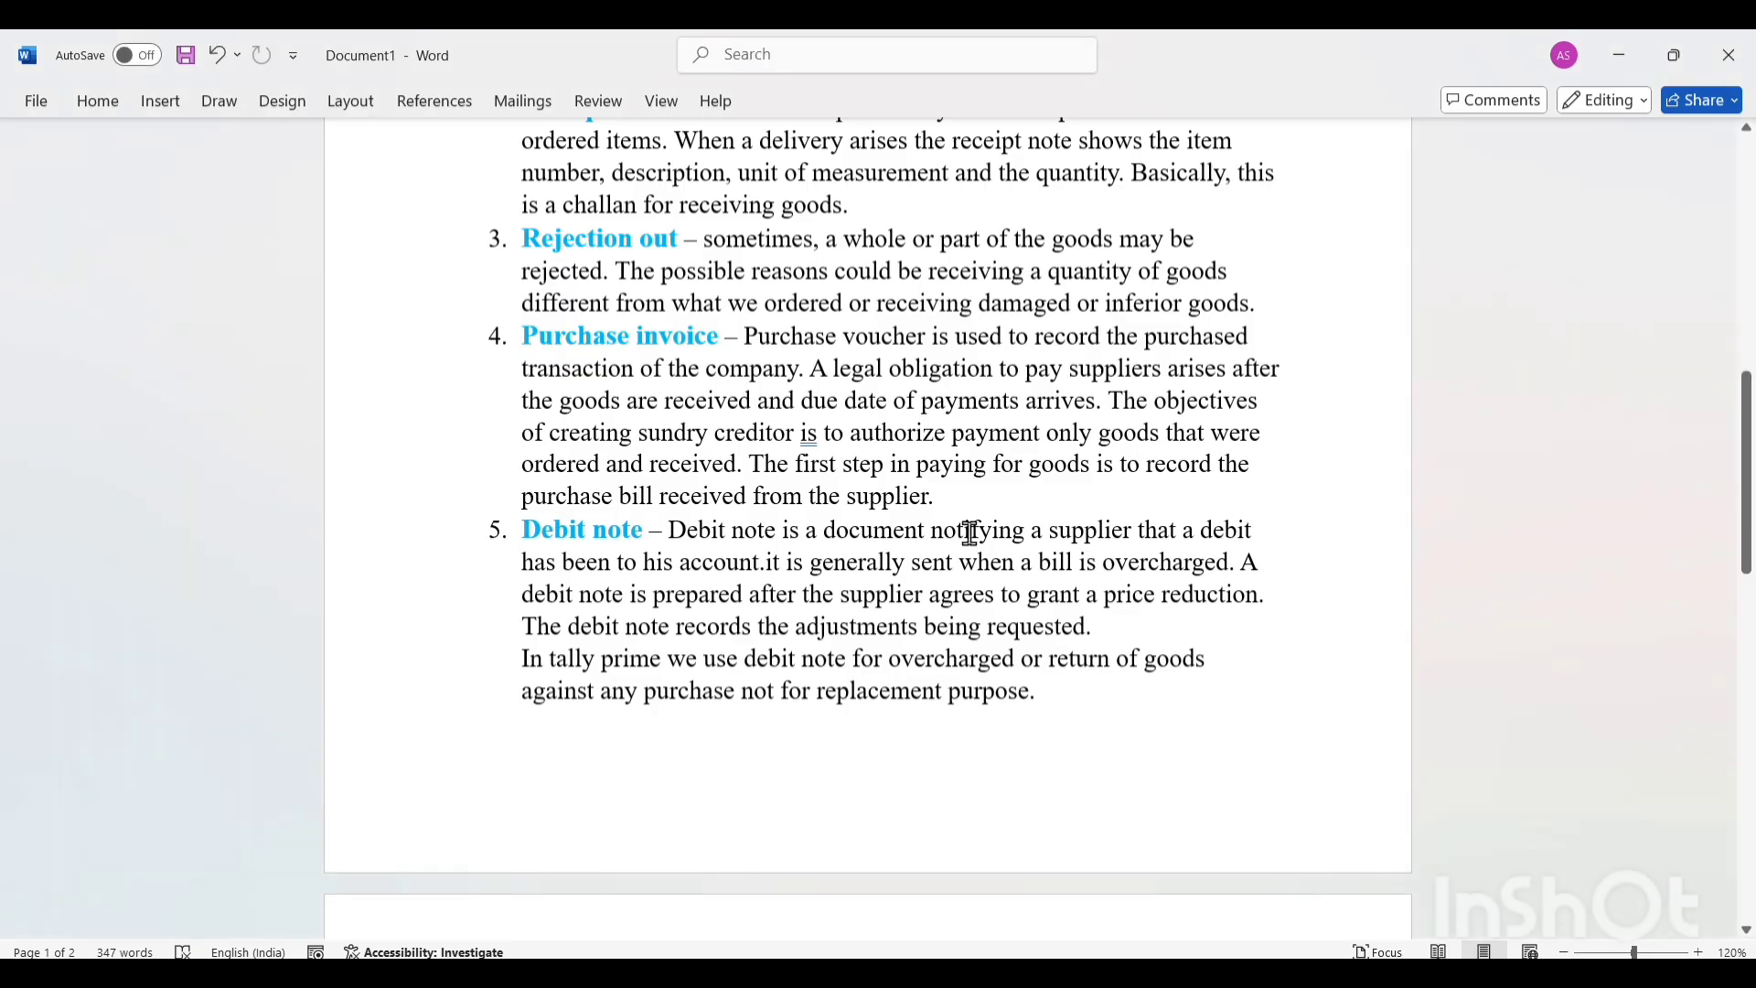
{"action": "scroll", "coordinate": [969, 534], "scroll_direction": "down", "scroll_amount": 8}
{"action": "scroll", "coordinate": [970, 533], "scroll_direction": "up", "scroll_amount": 2}
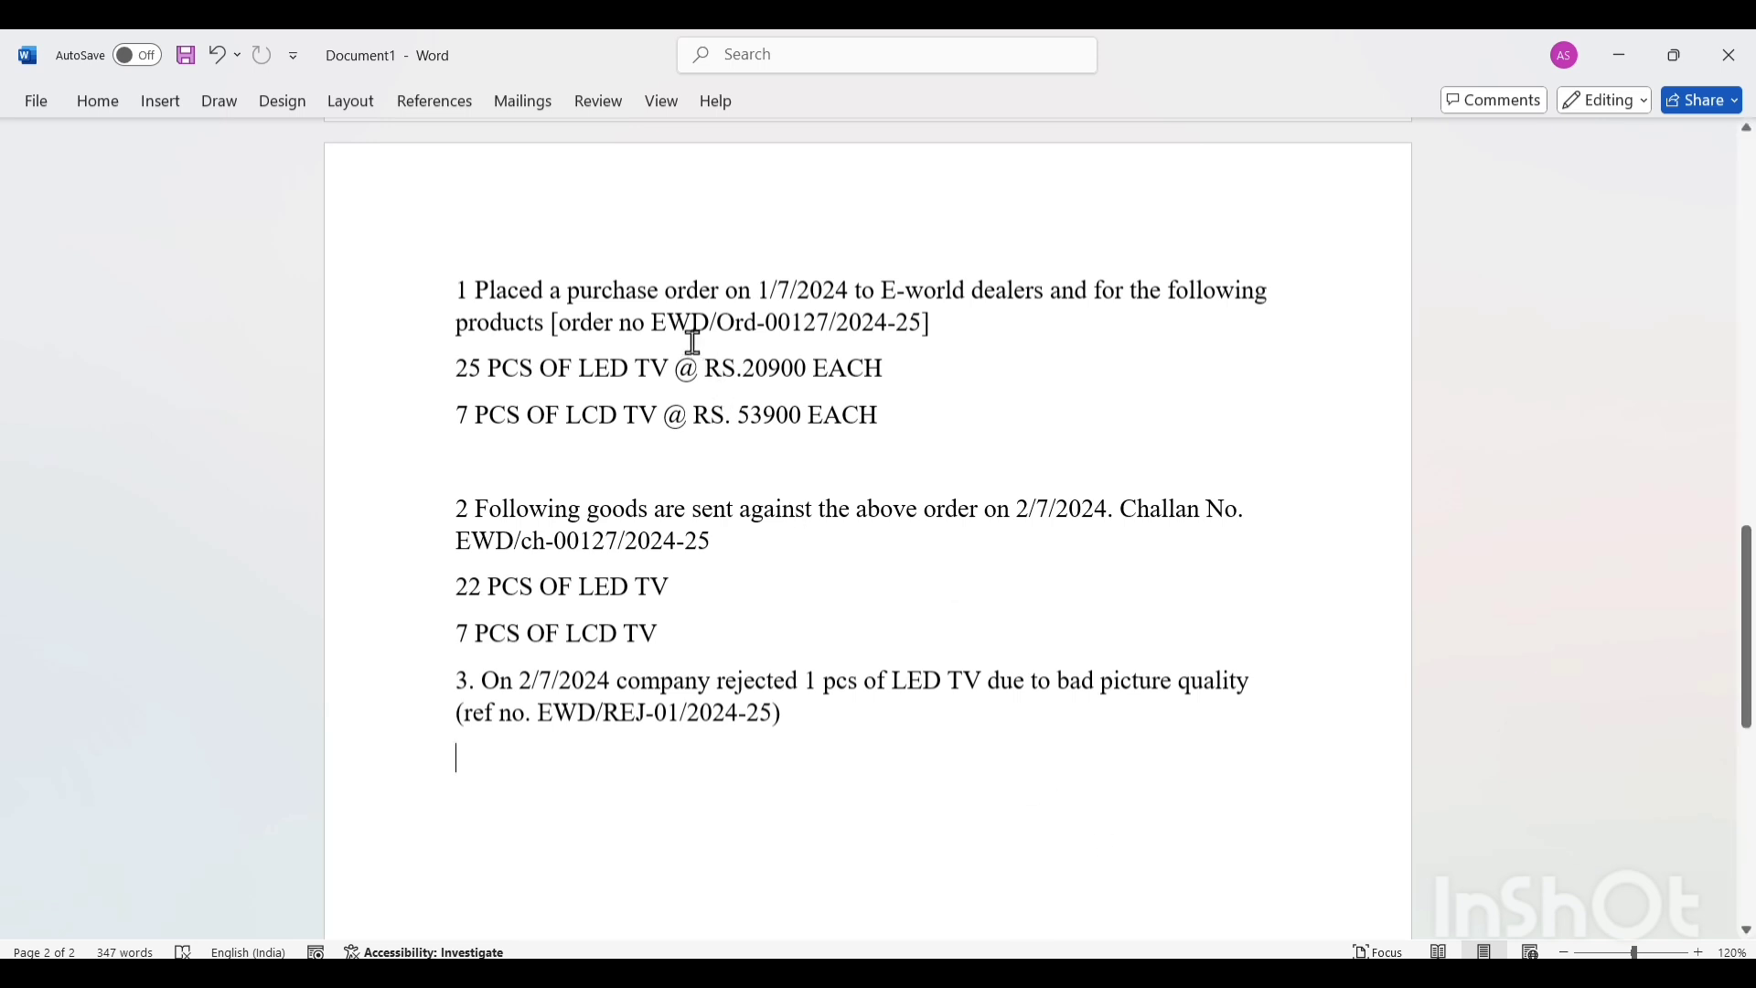
{"action": "left_click_drag", "start_coordinate": [660, 322], "coordinate": [914, 329]}
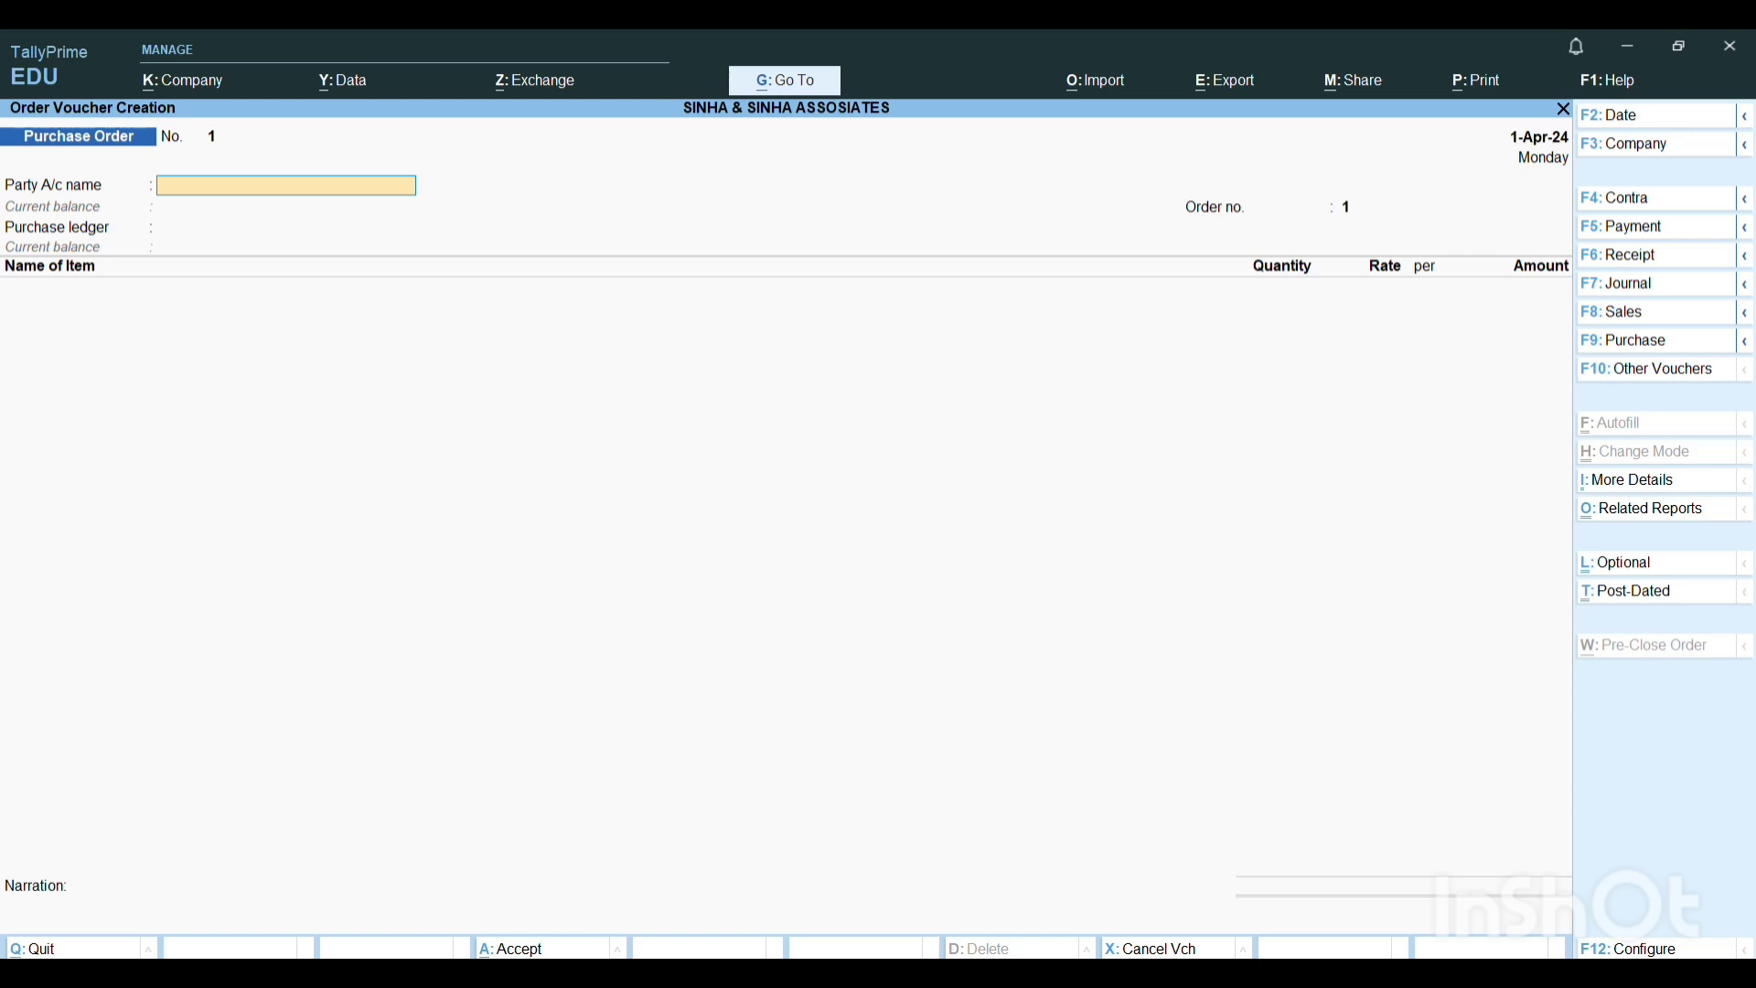
Set the voucher date of the purchase order in TallyPrime to 1-7 (1-Jul-24).
{"action": "key", "text": "F2"}
{"action": "type", "text": "1-7"}
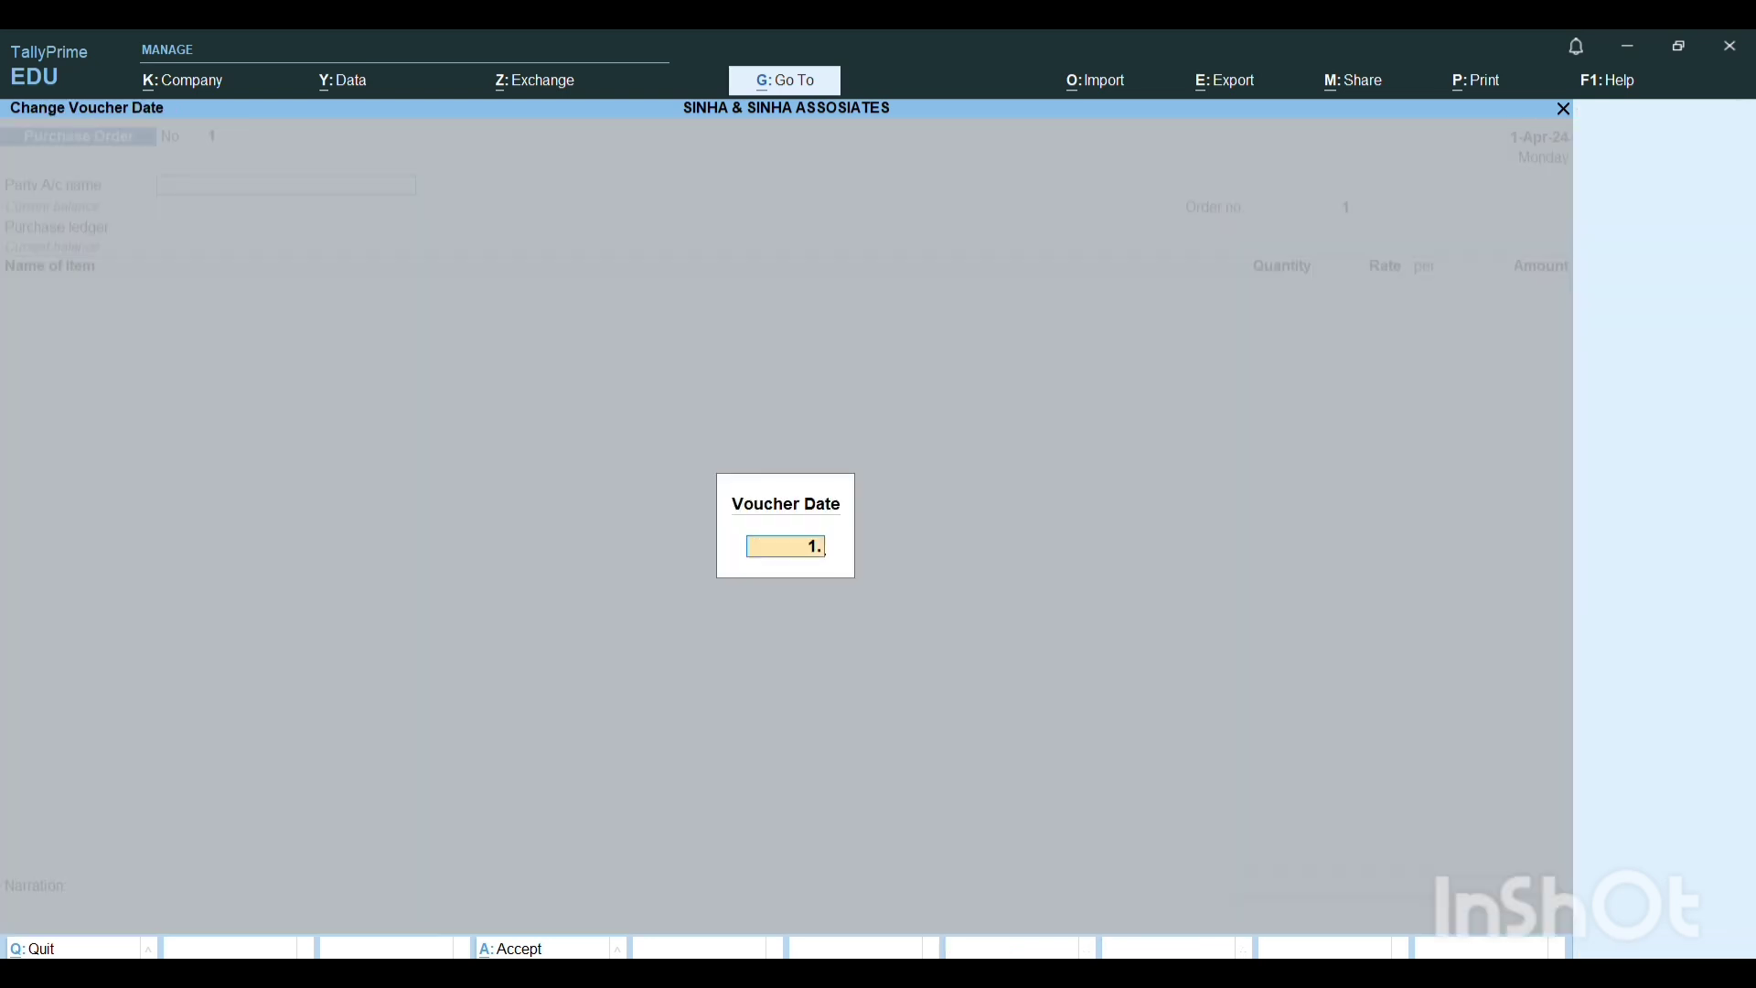
{"action": "key", "text": "Return"}
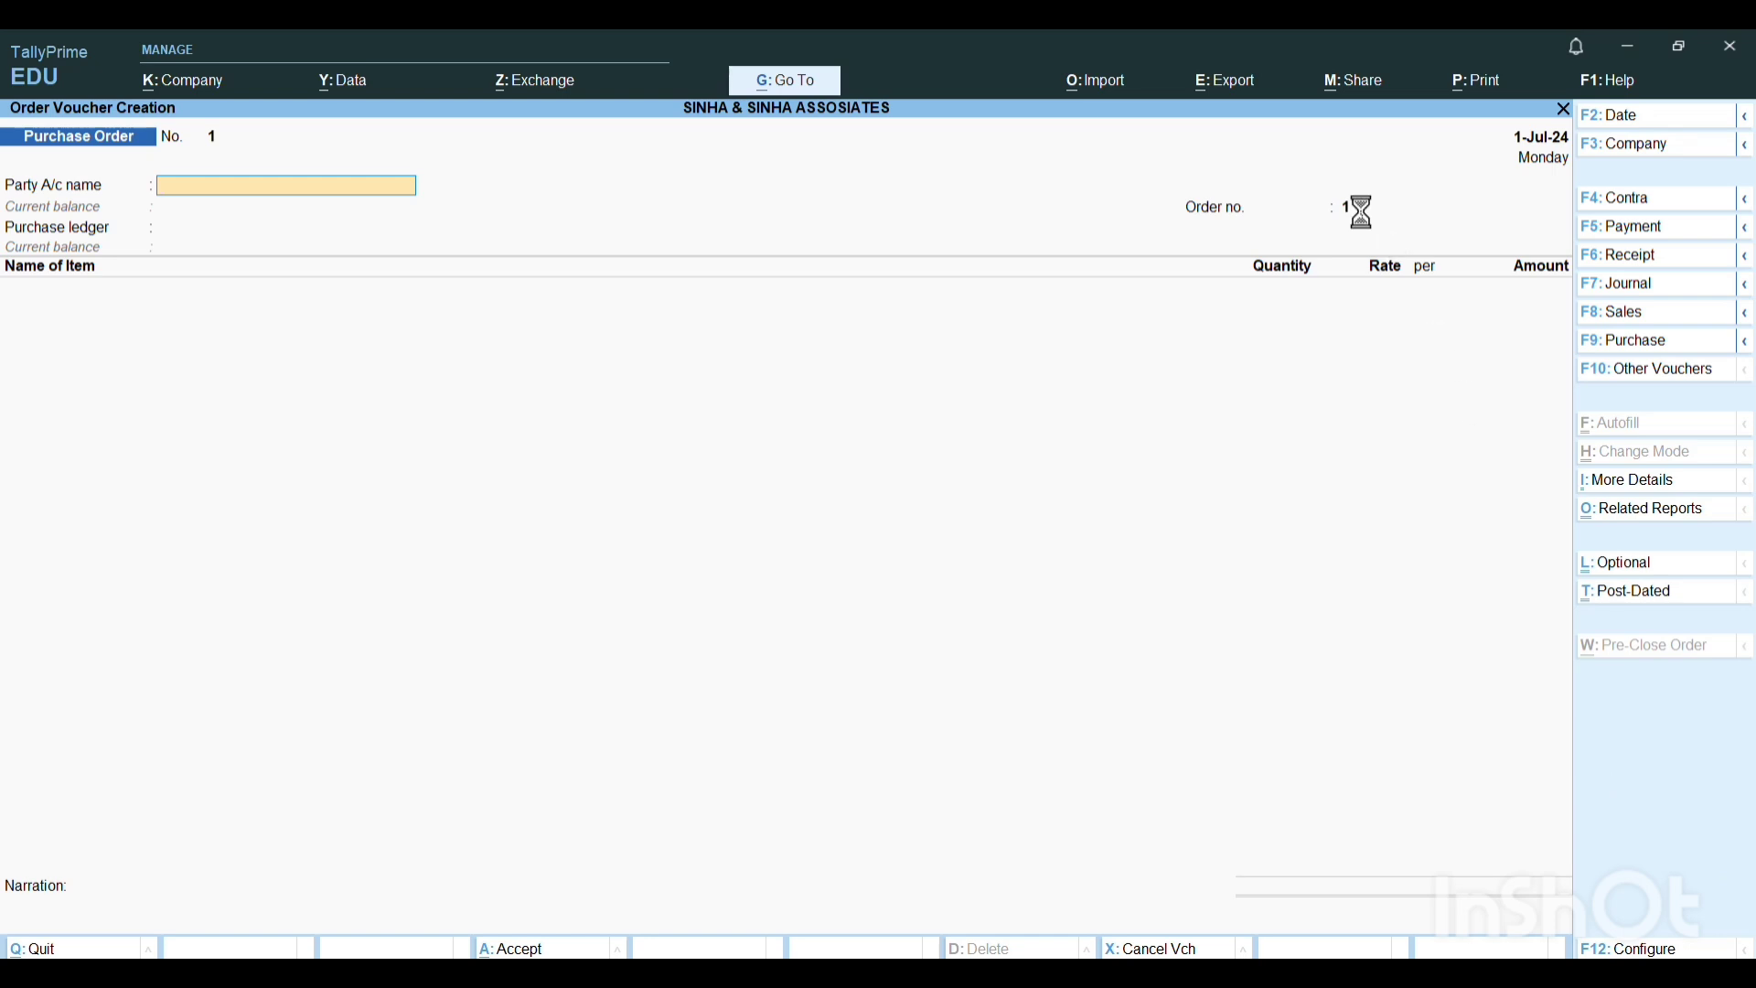
{"action": "left_click", "coordinate": [1362, 213]}
{"action": "key", "text": "Escape"}
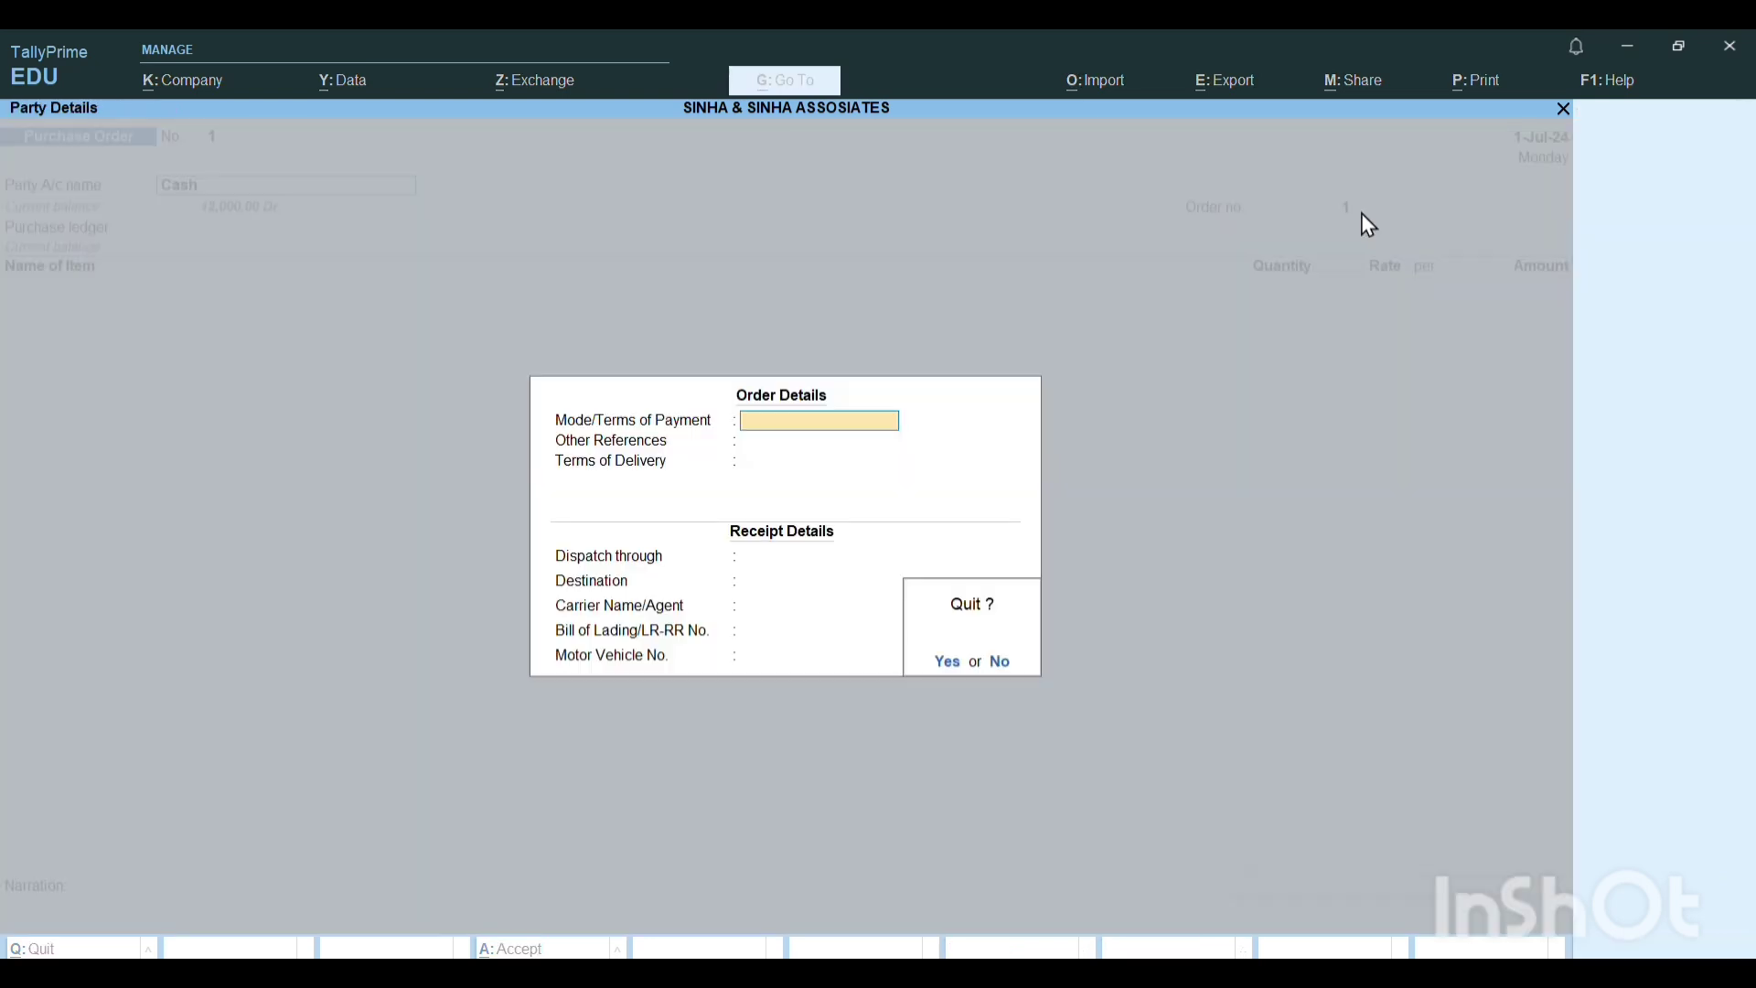
{"action": "key", "text": "y"}
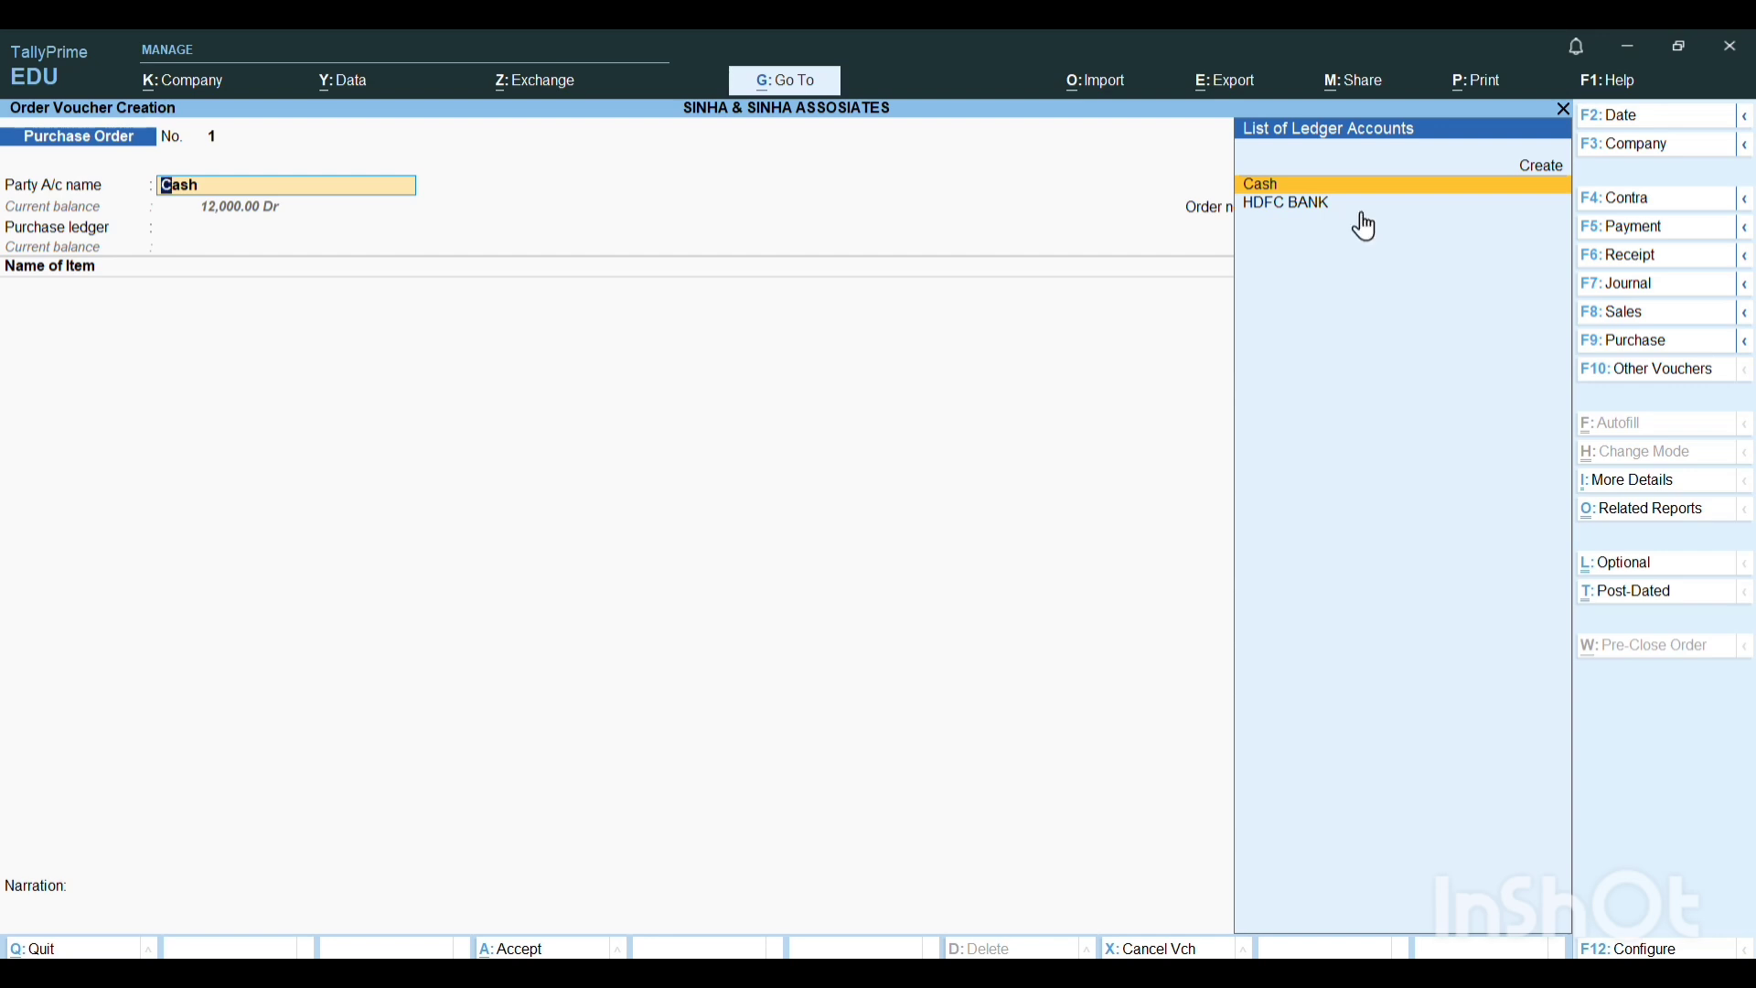
Start creating a new party ledger from the party account field and name it "E- WORLD DEALERS".
{"action": "key", "text": "ctrl"}
{"action": "key", "text": "alt+c"}
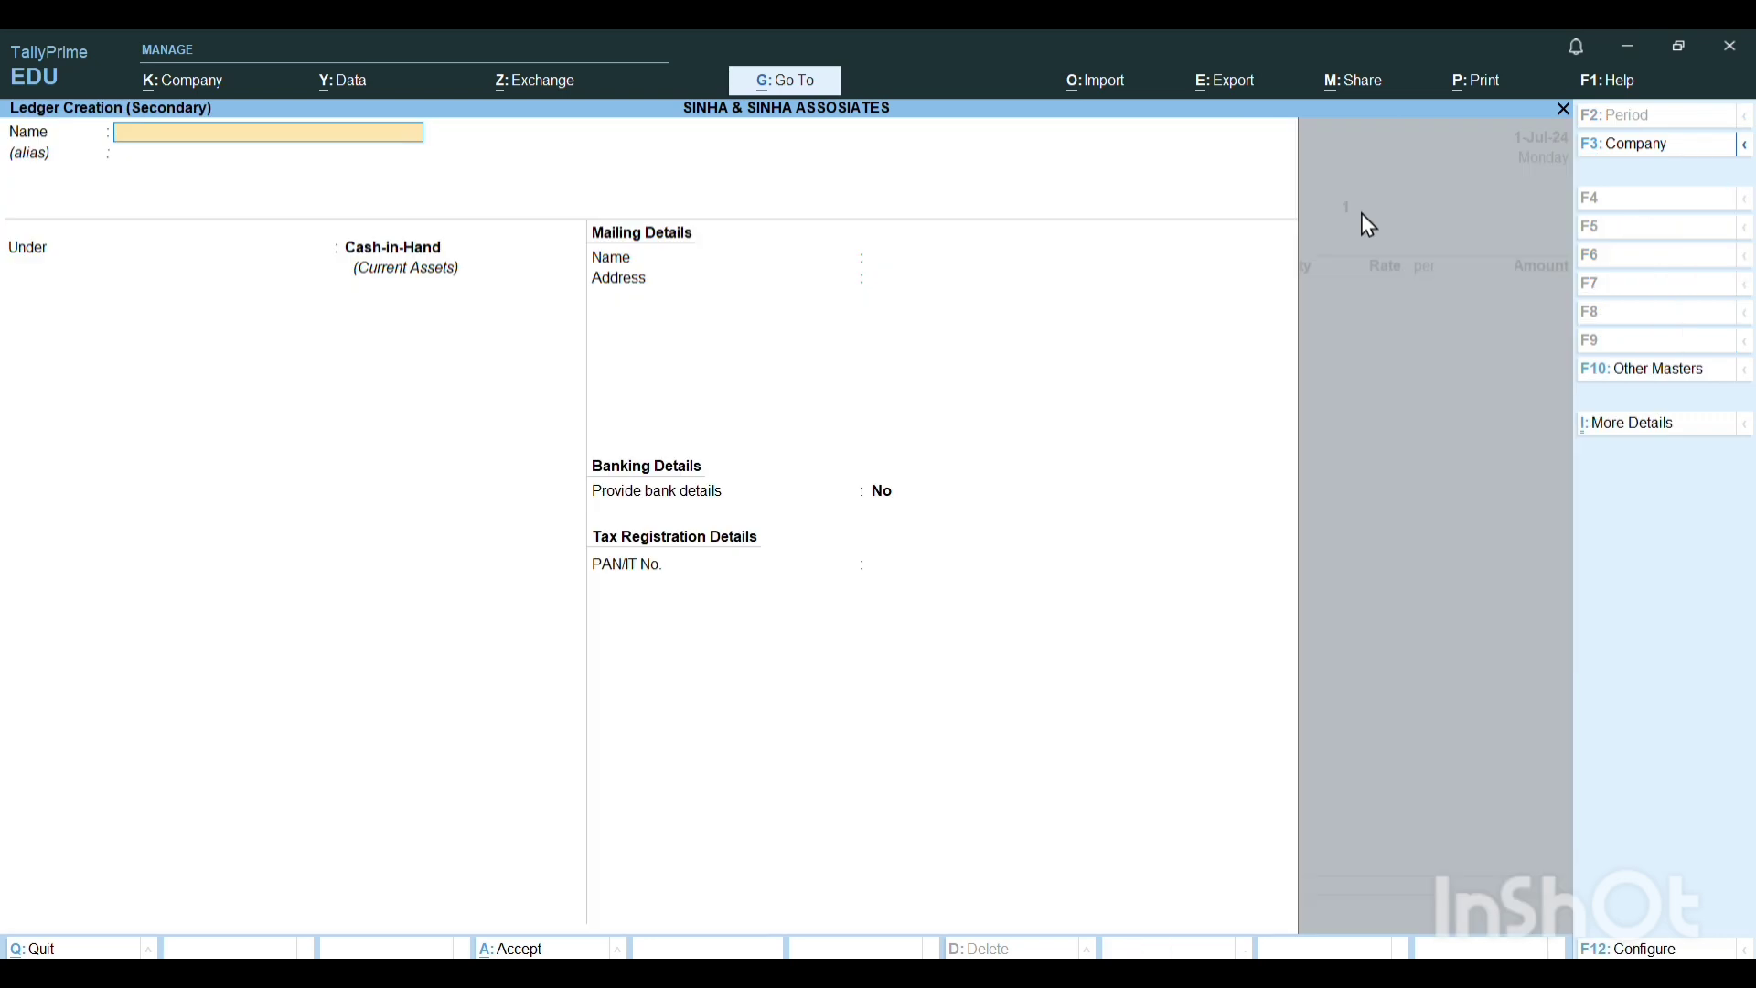
{"action": "type", "text": "E- WORLD DEALERS"}
{"action": "key", "text": "Return"}
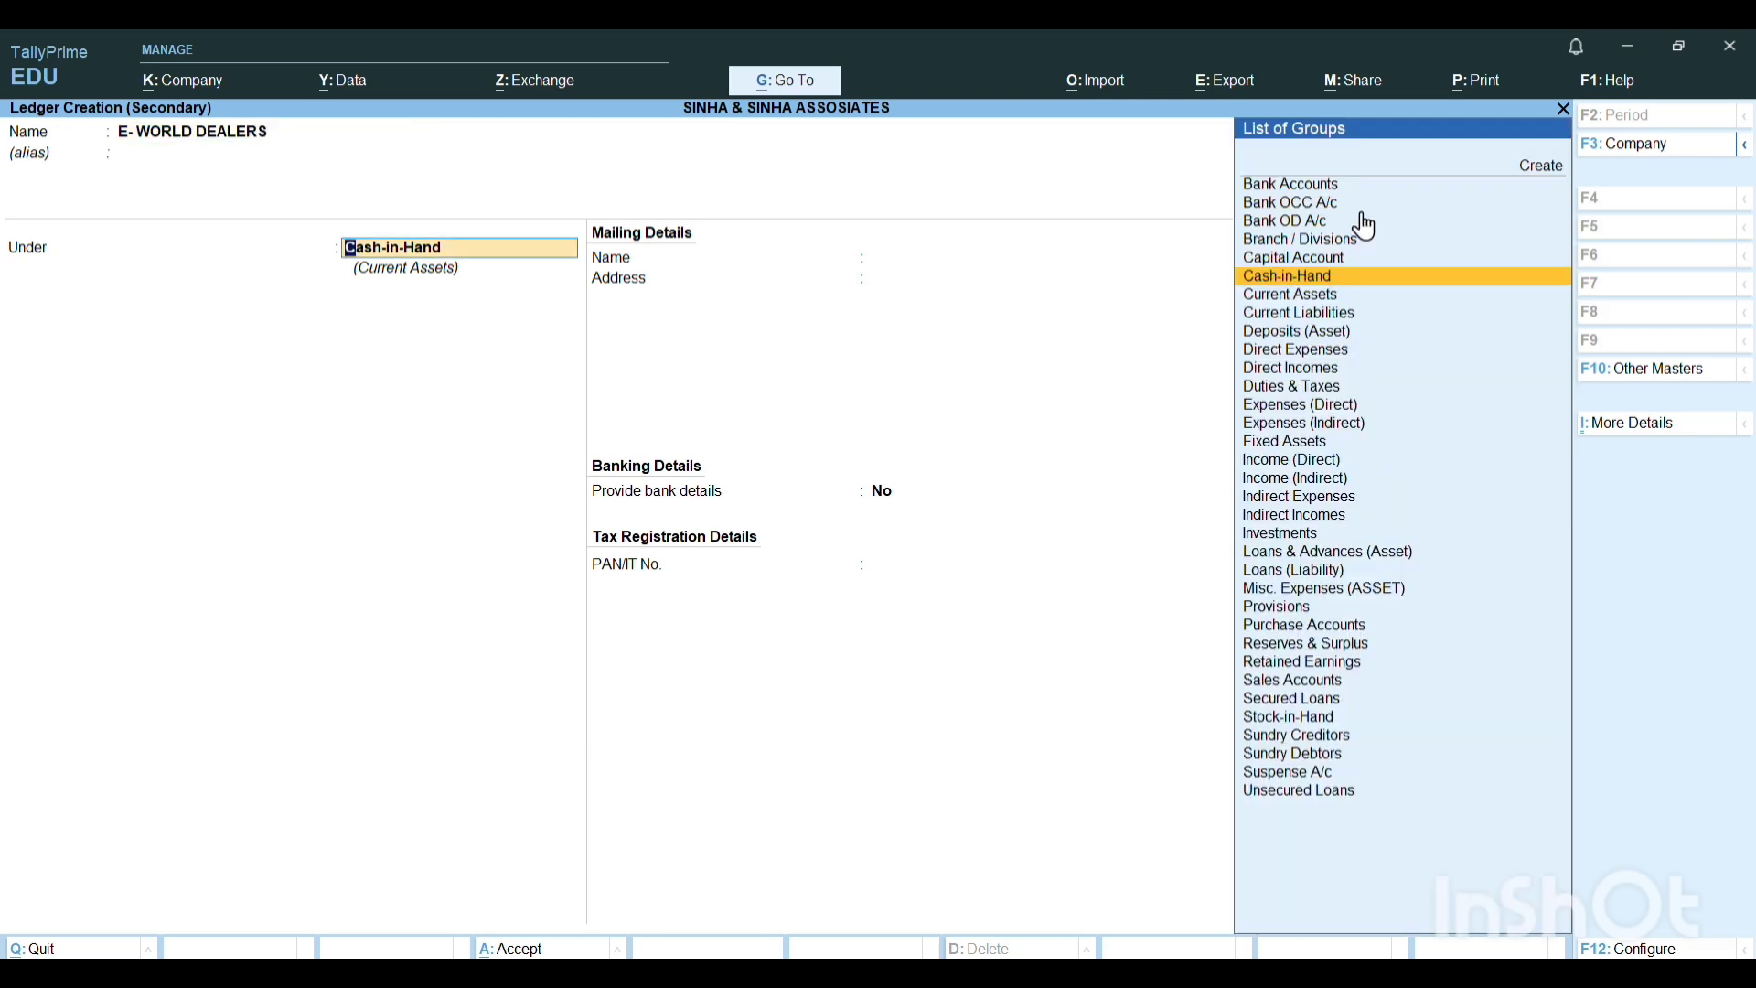
{"action": "type", "text": "CRE"}
{"action": "key", "text": "Up"}
{"action": "key", "text": "Return"}
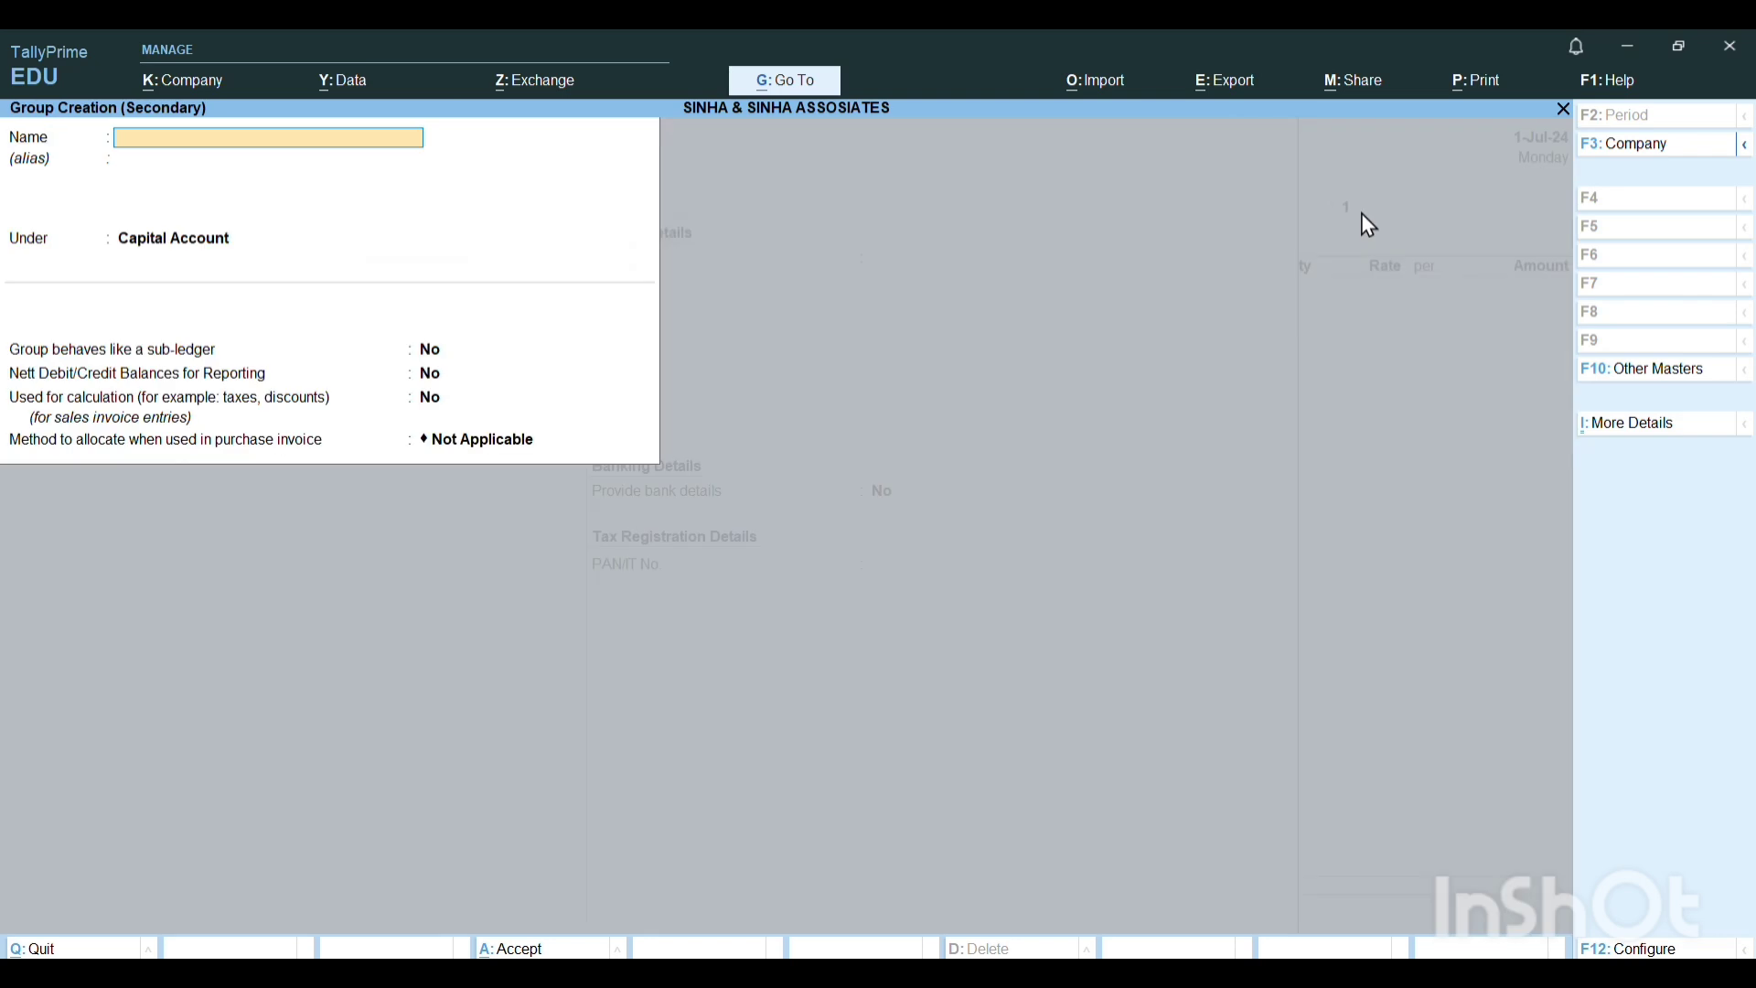
{"action": "key", "text": "Escape"}
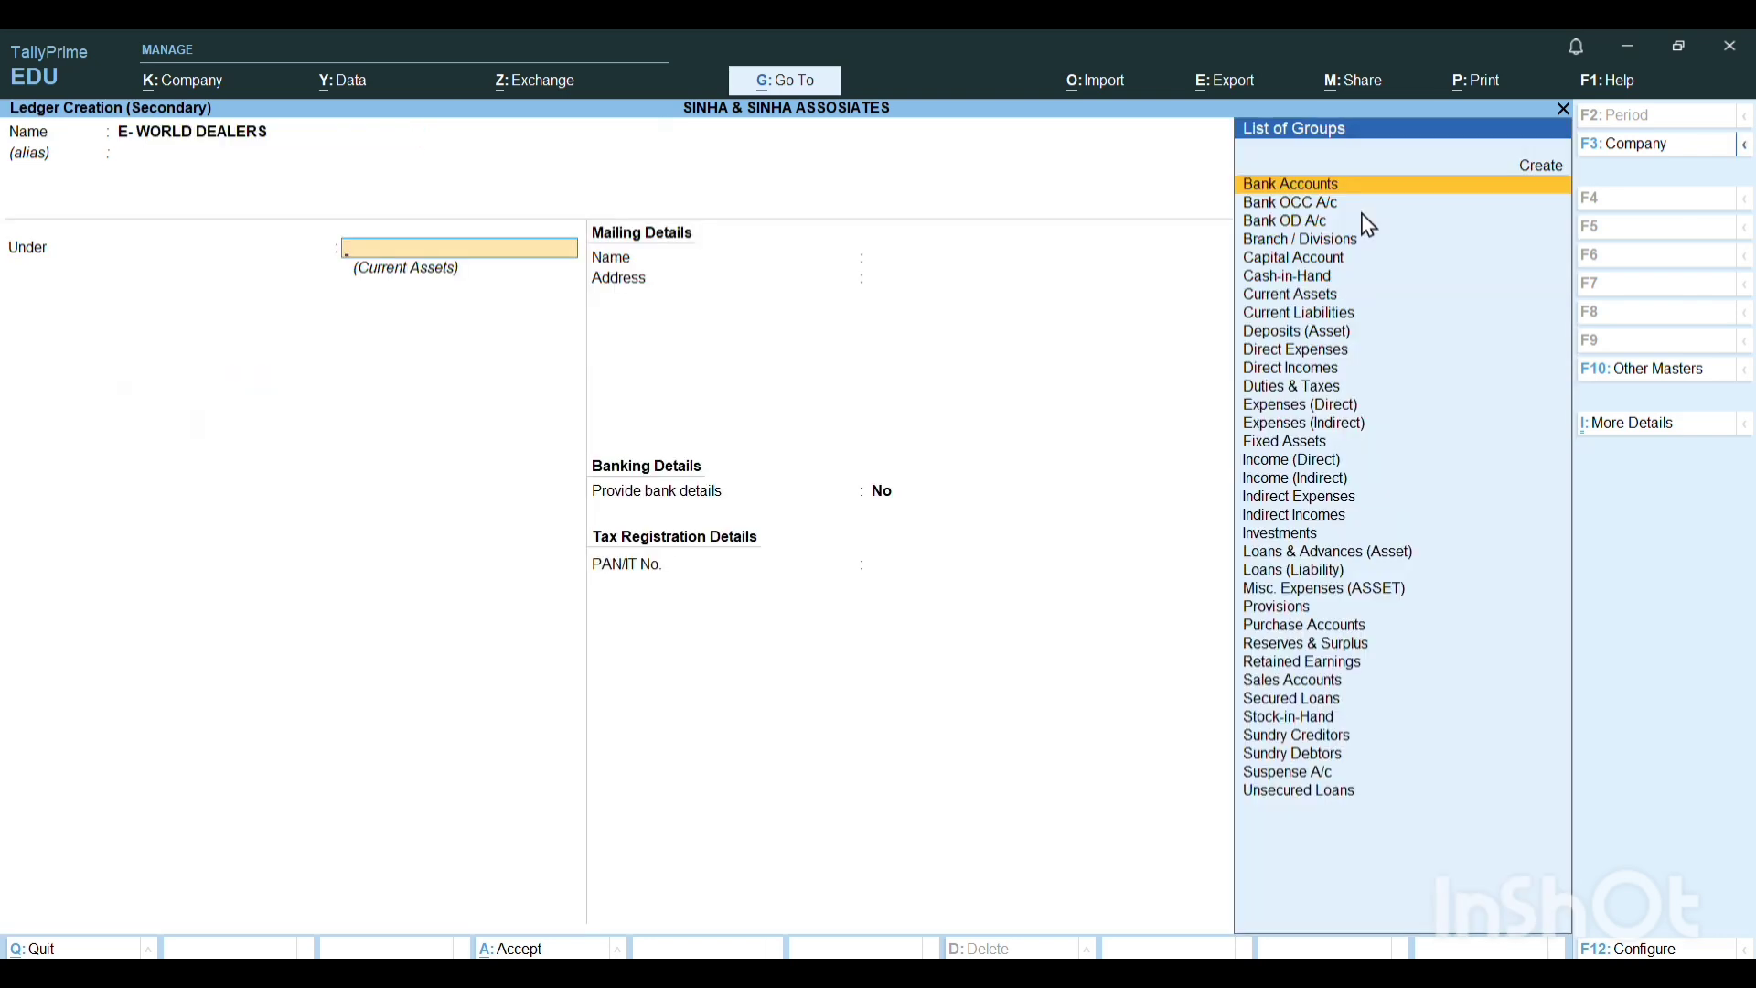
{"action": "key", "text": "Escape"}
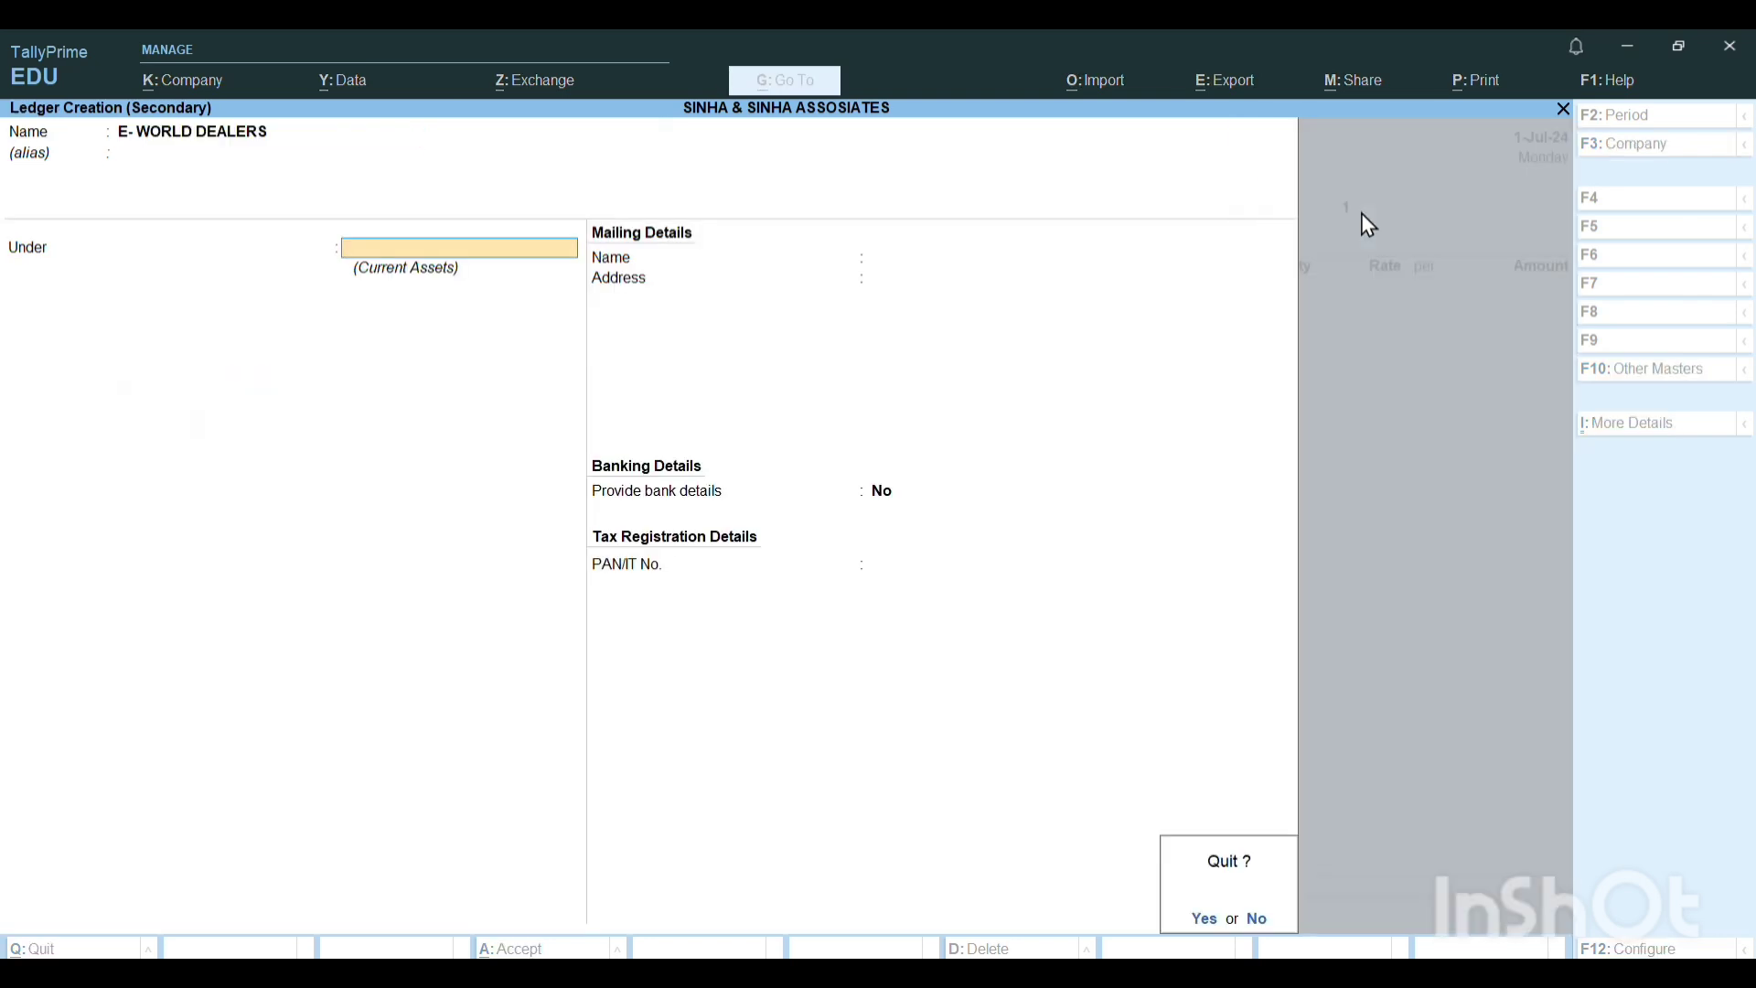
{"action": "type", "text": "n"}
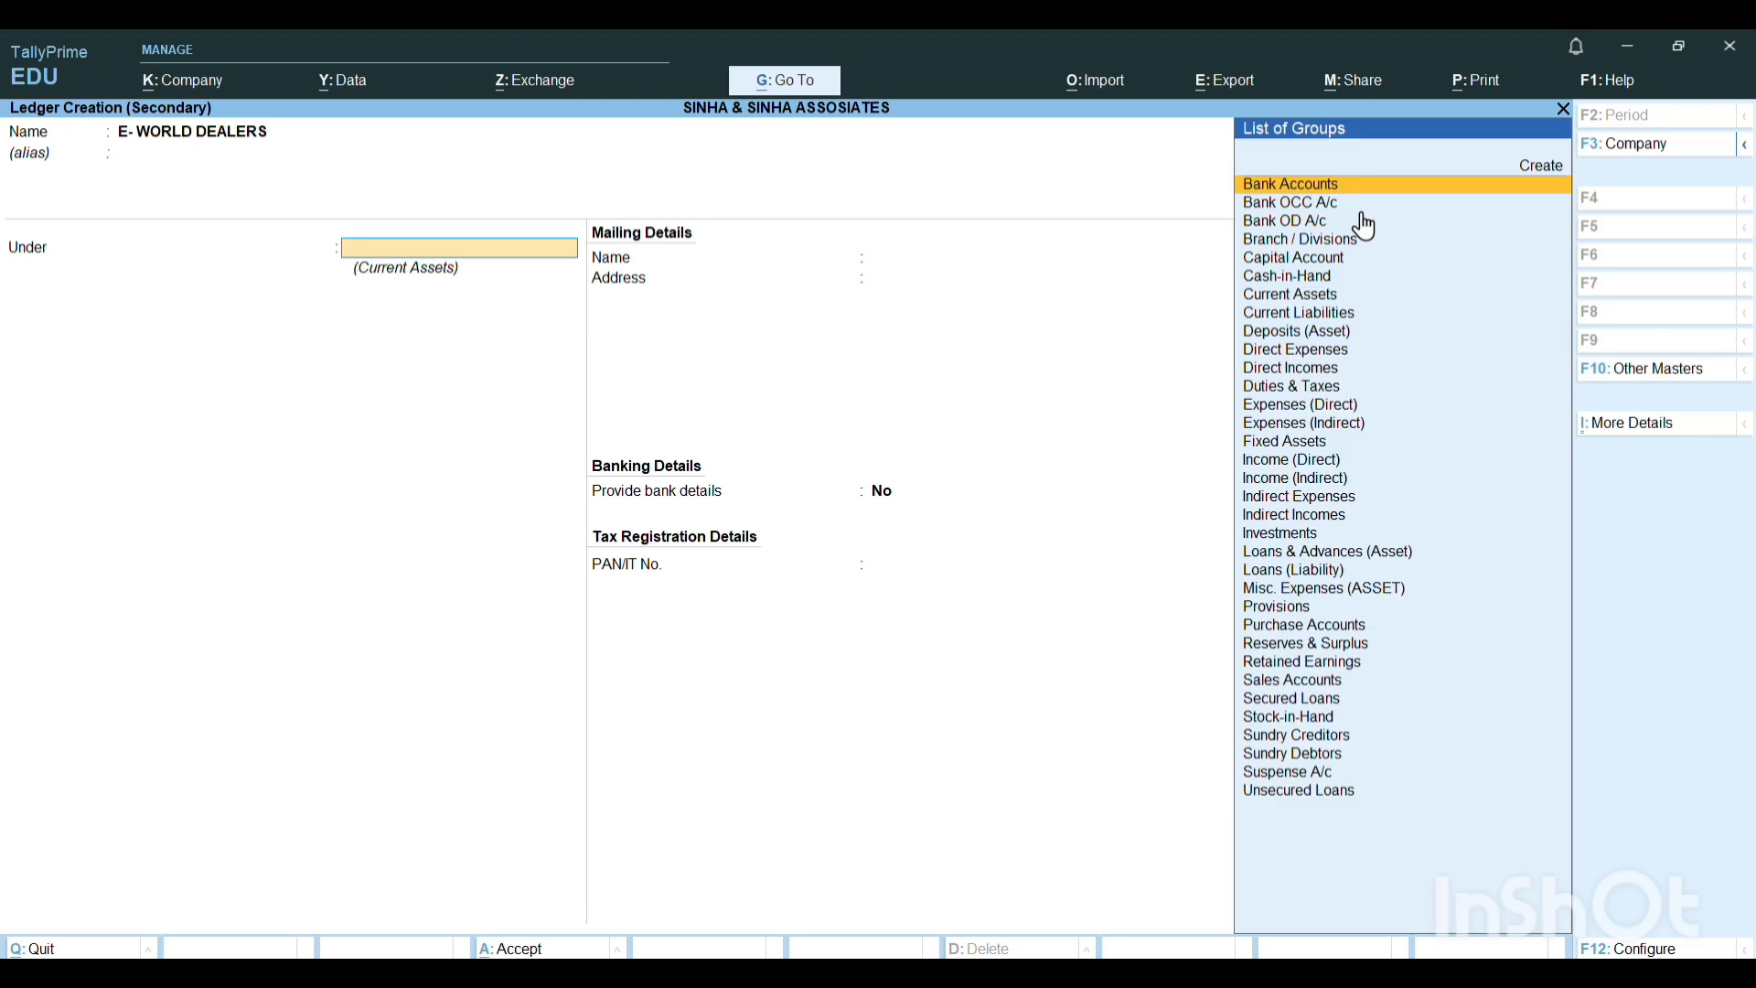
{"action": "type", "text": "SUN"}
Place the new ledger under Sundry Creditors, keep the remaining defaults and save it as the order's party account.
{"action": "key", "text": "Down"}
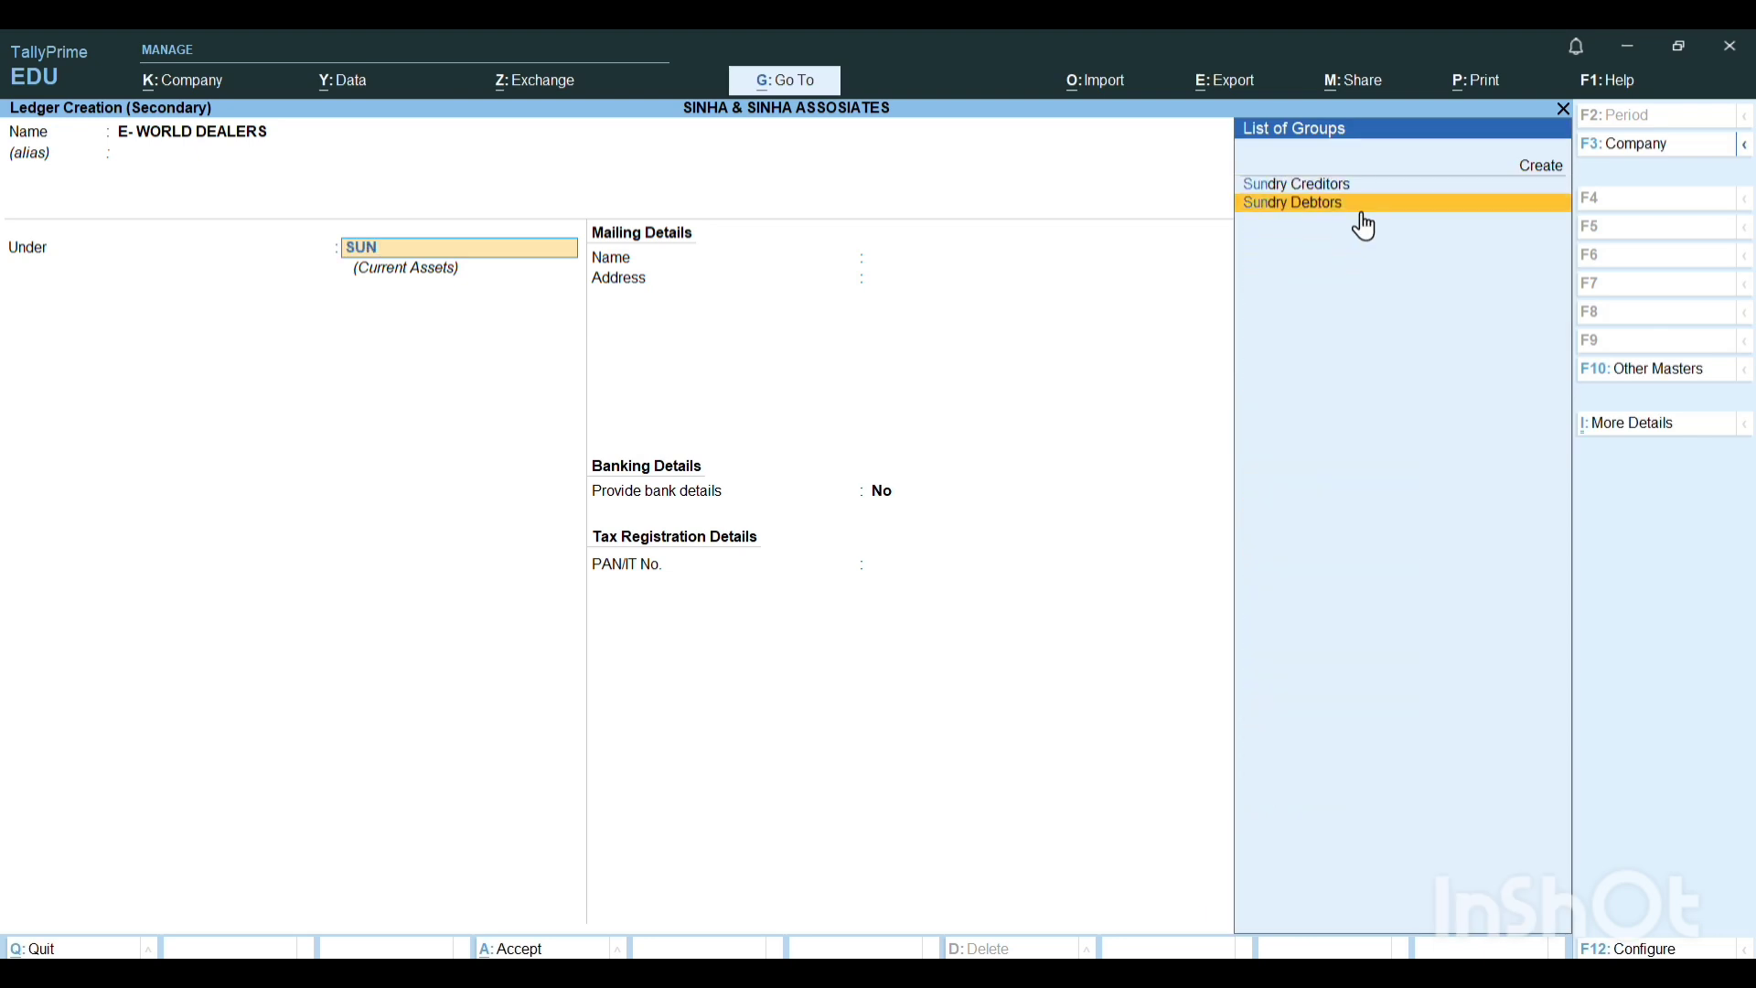
{"action": "key", "text": "Up"}
{"action": "key", "text": "Return"}
{"action": "key", "text": "Return"}
{"action": "key", "text": "Return"}
{"action": "key", "text": "Return"}
{"action": "key", "text": "Return"}
{"action": "key", "text": "Return"}
{"action": "key", "text": "Return"}
{"action": "key", "text": "Return"}
{"action": "key", "text": "Return"}
{"action": "key", "text": "Return"}
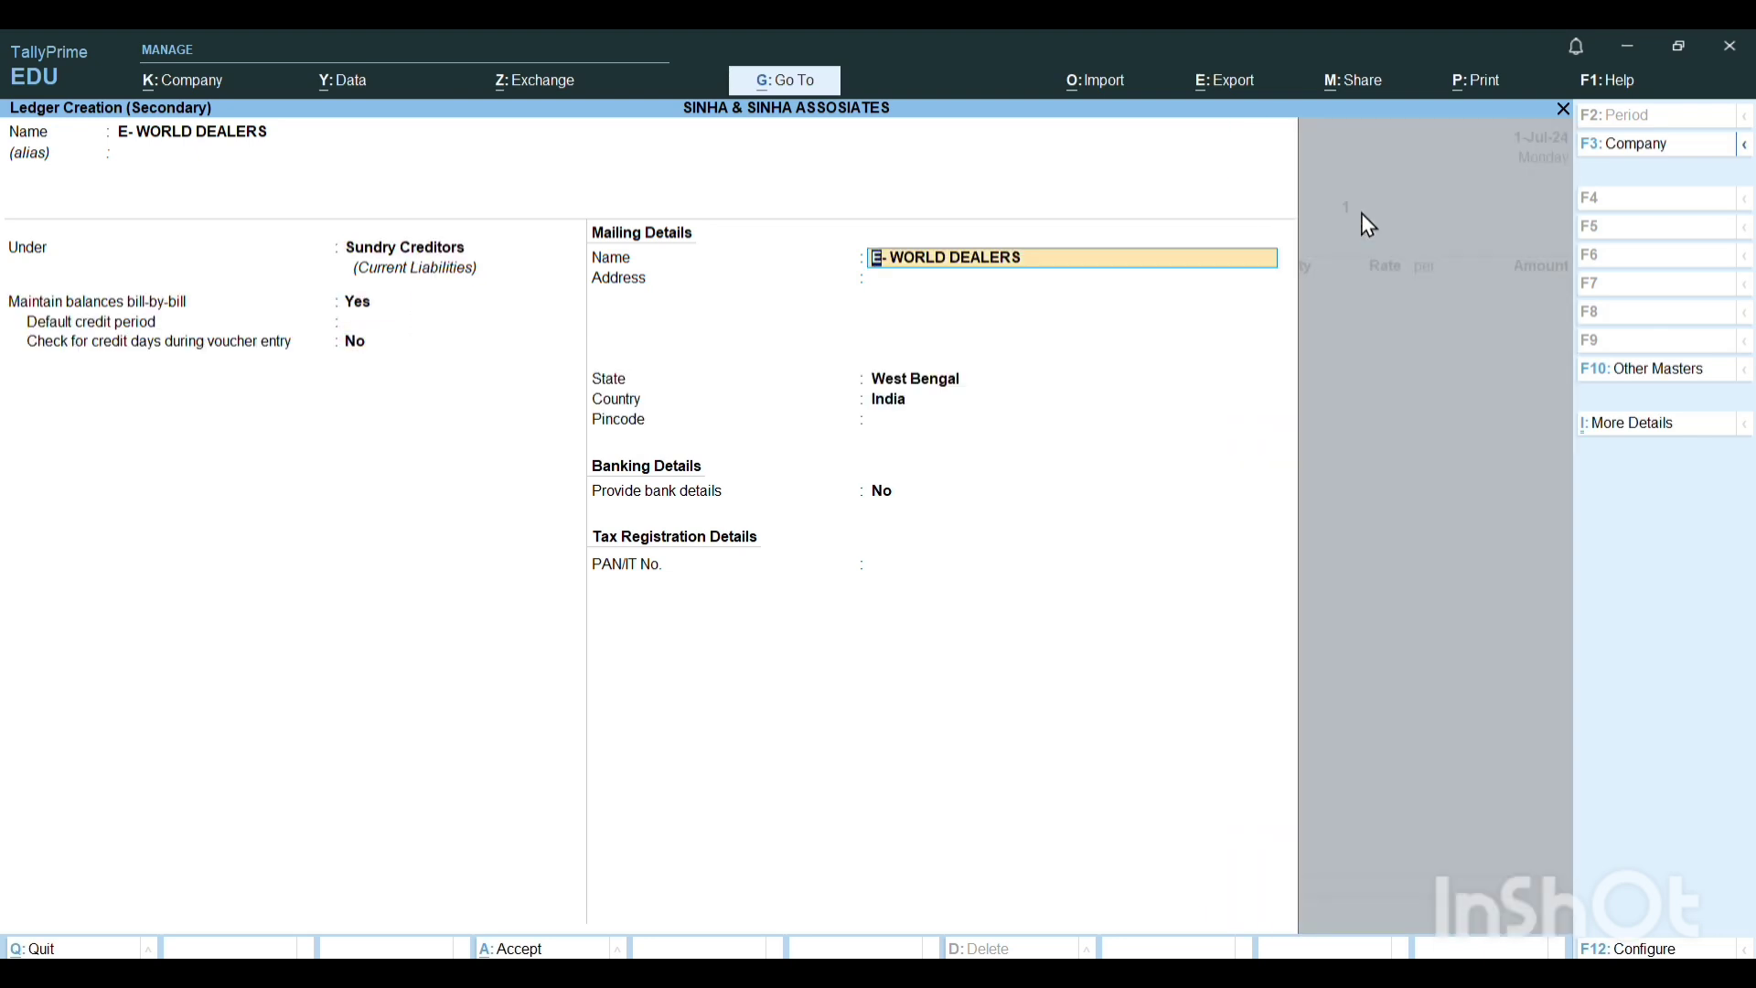
Go through the order and receipt details for E- WORLD DEALERS, leaving every field blank, and continue to the party details.
{"action": "key", "text": "Return"}
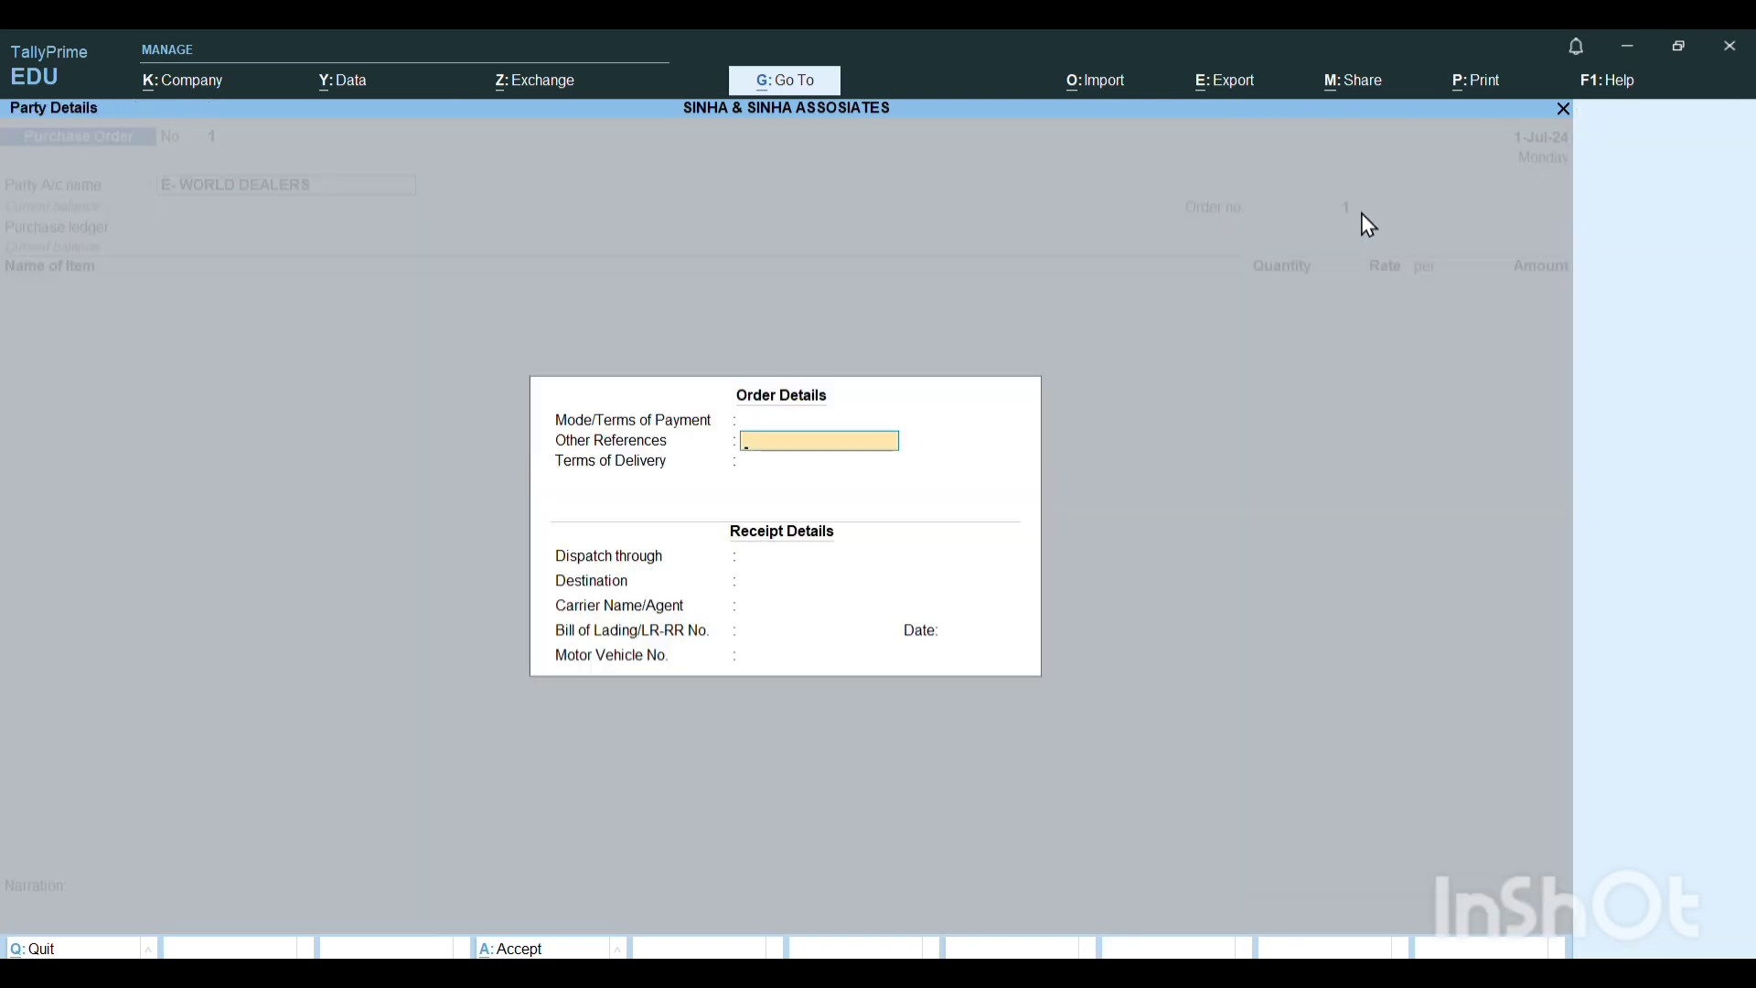
{"action": "key", "text": "Return"}
{"action": "key", "text": "Return"}
{"action": "key", "text": "Return"}
{"action": "key", "text": "Return"}
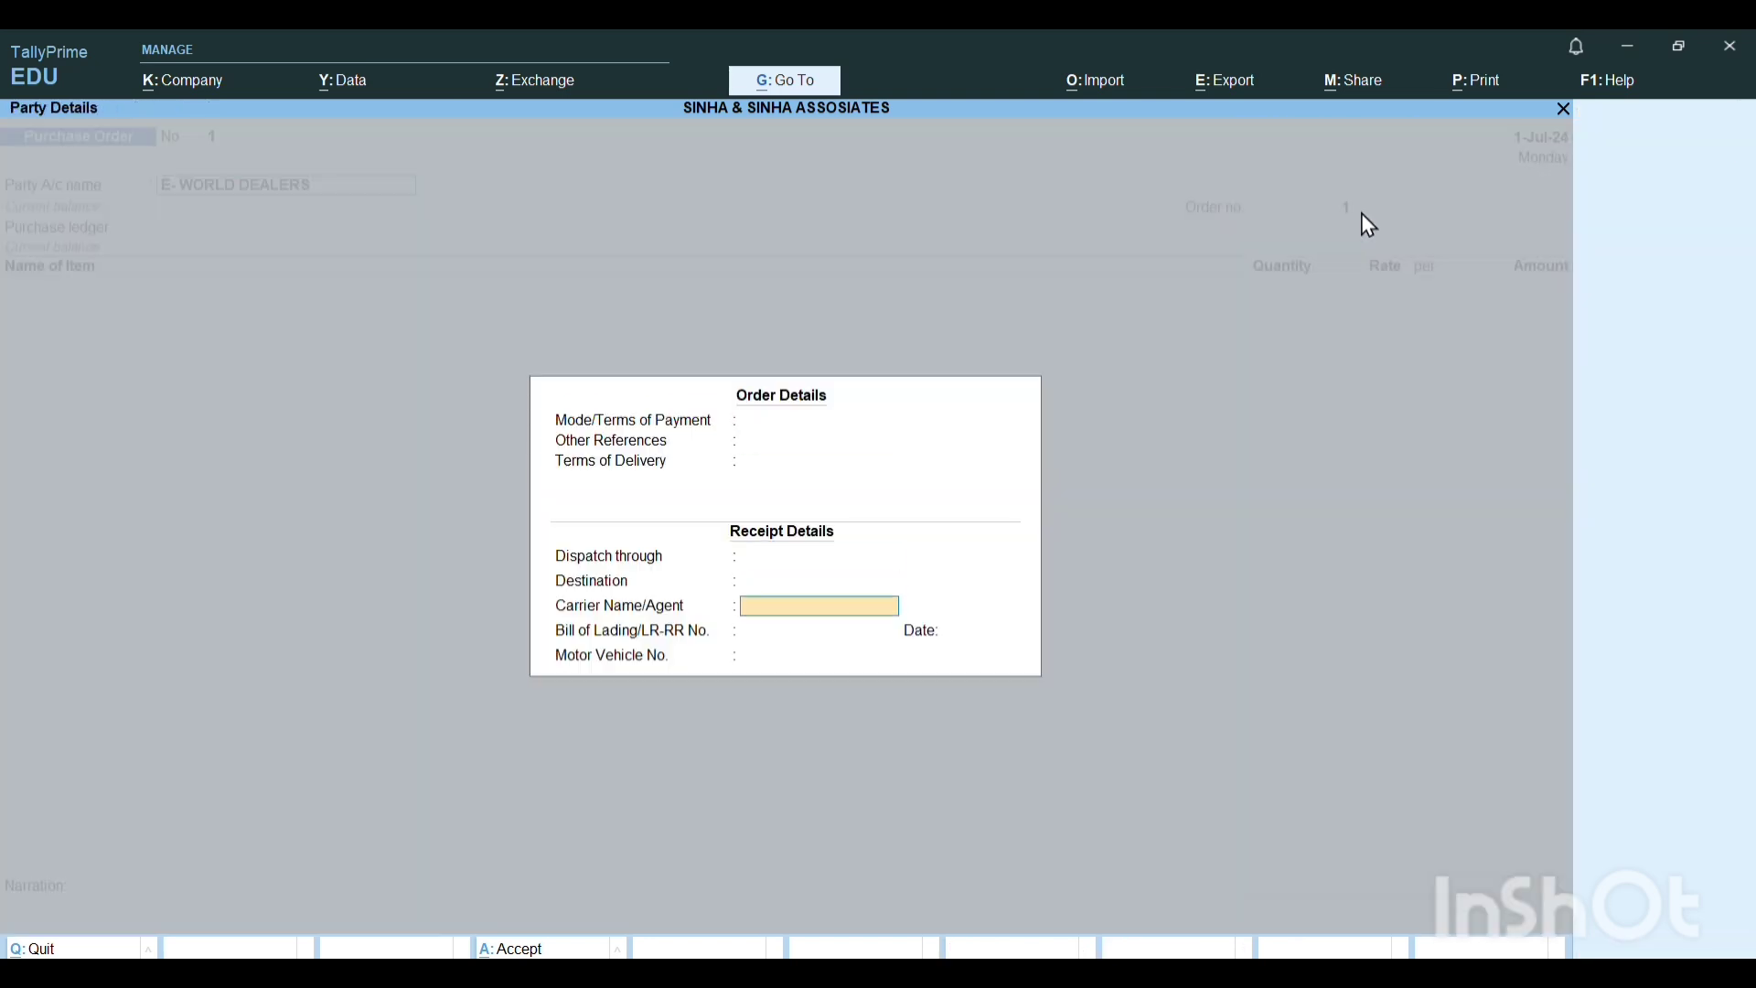
{"action": "key", "text": "Up"}
{"action": "key", "text": "Up"}
{"action": "key", "text": "Up"}
{"action": "key", "text": "Up"}
{"action": "key", "text": "Up"}
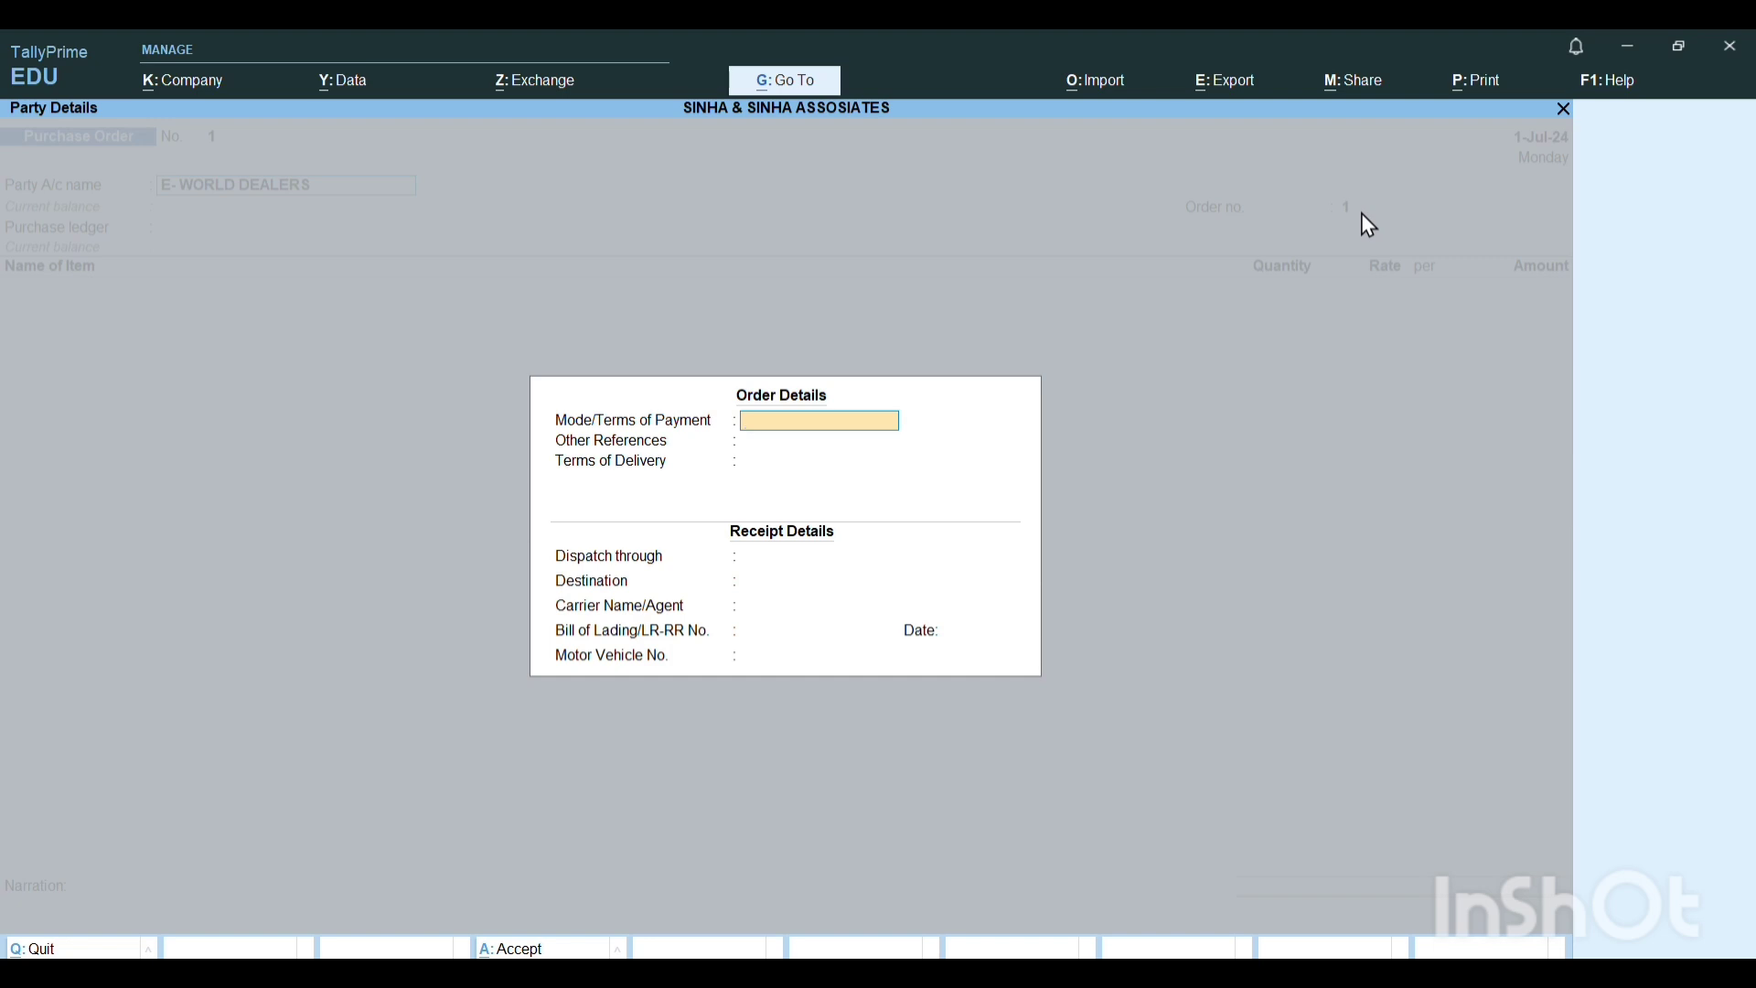
{"action": "key", "text": "Return"}
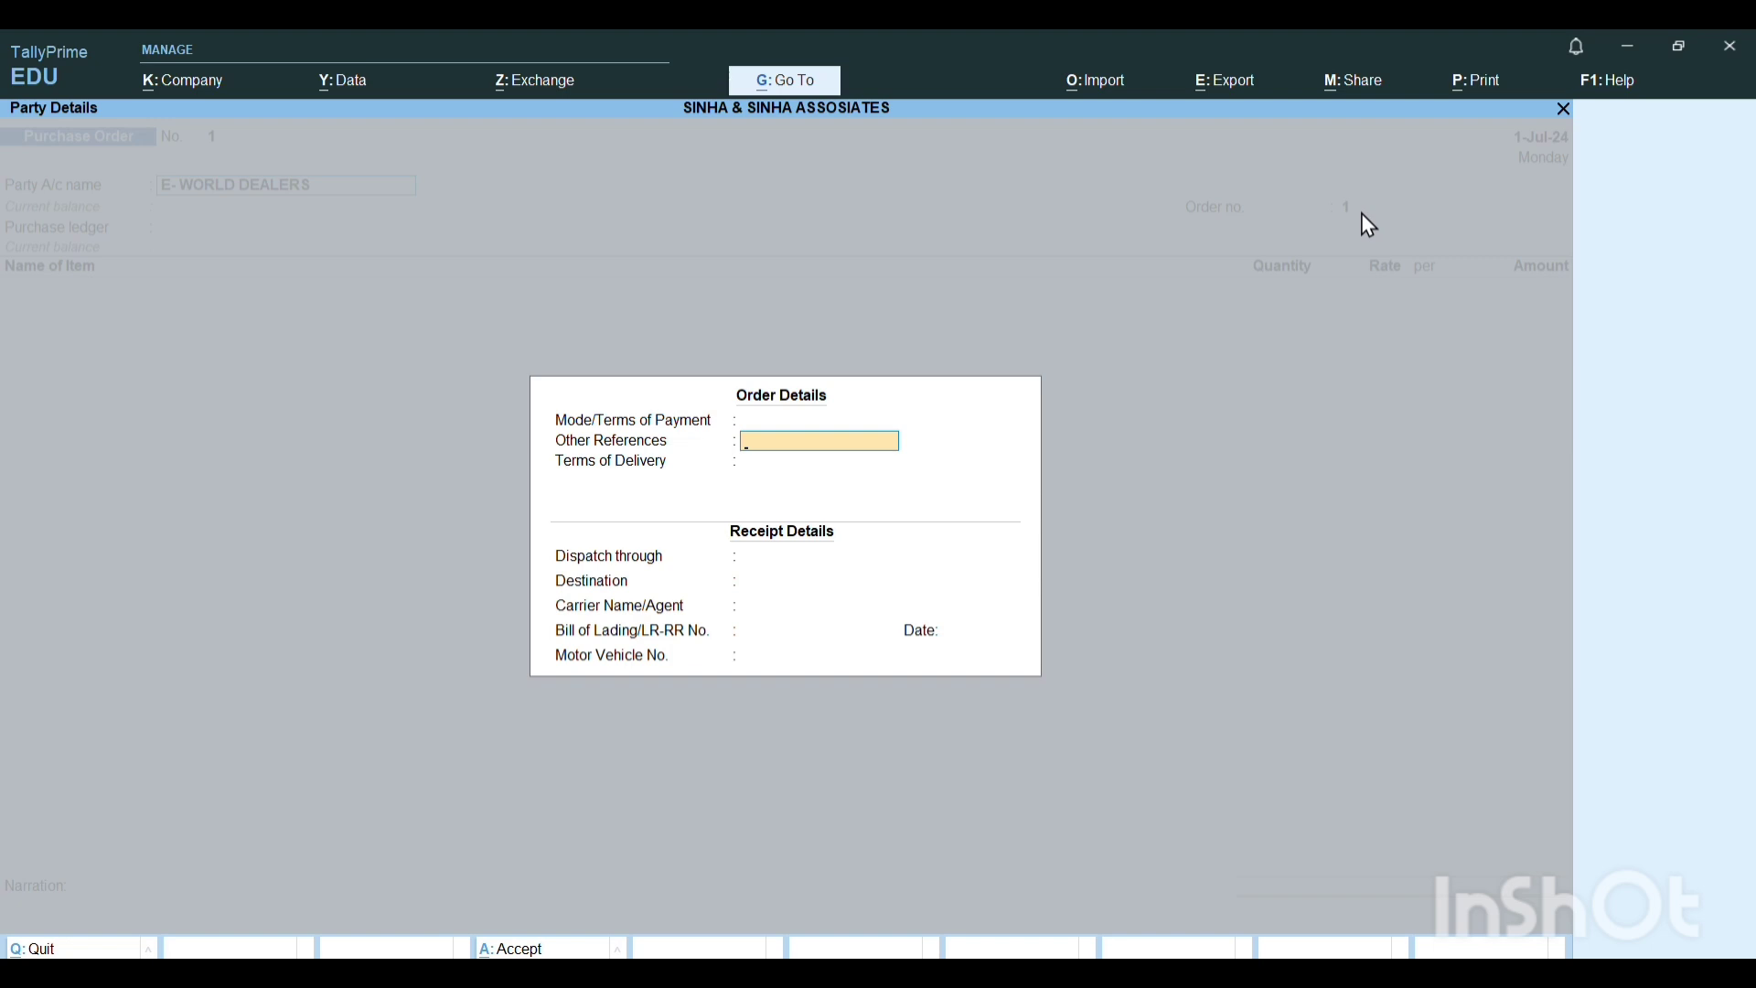
{"action": "key", "text": "Return"}
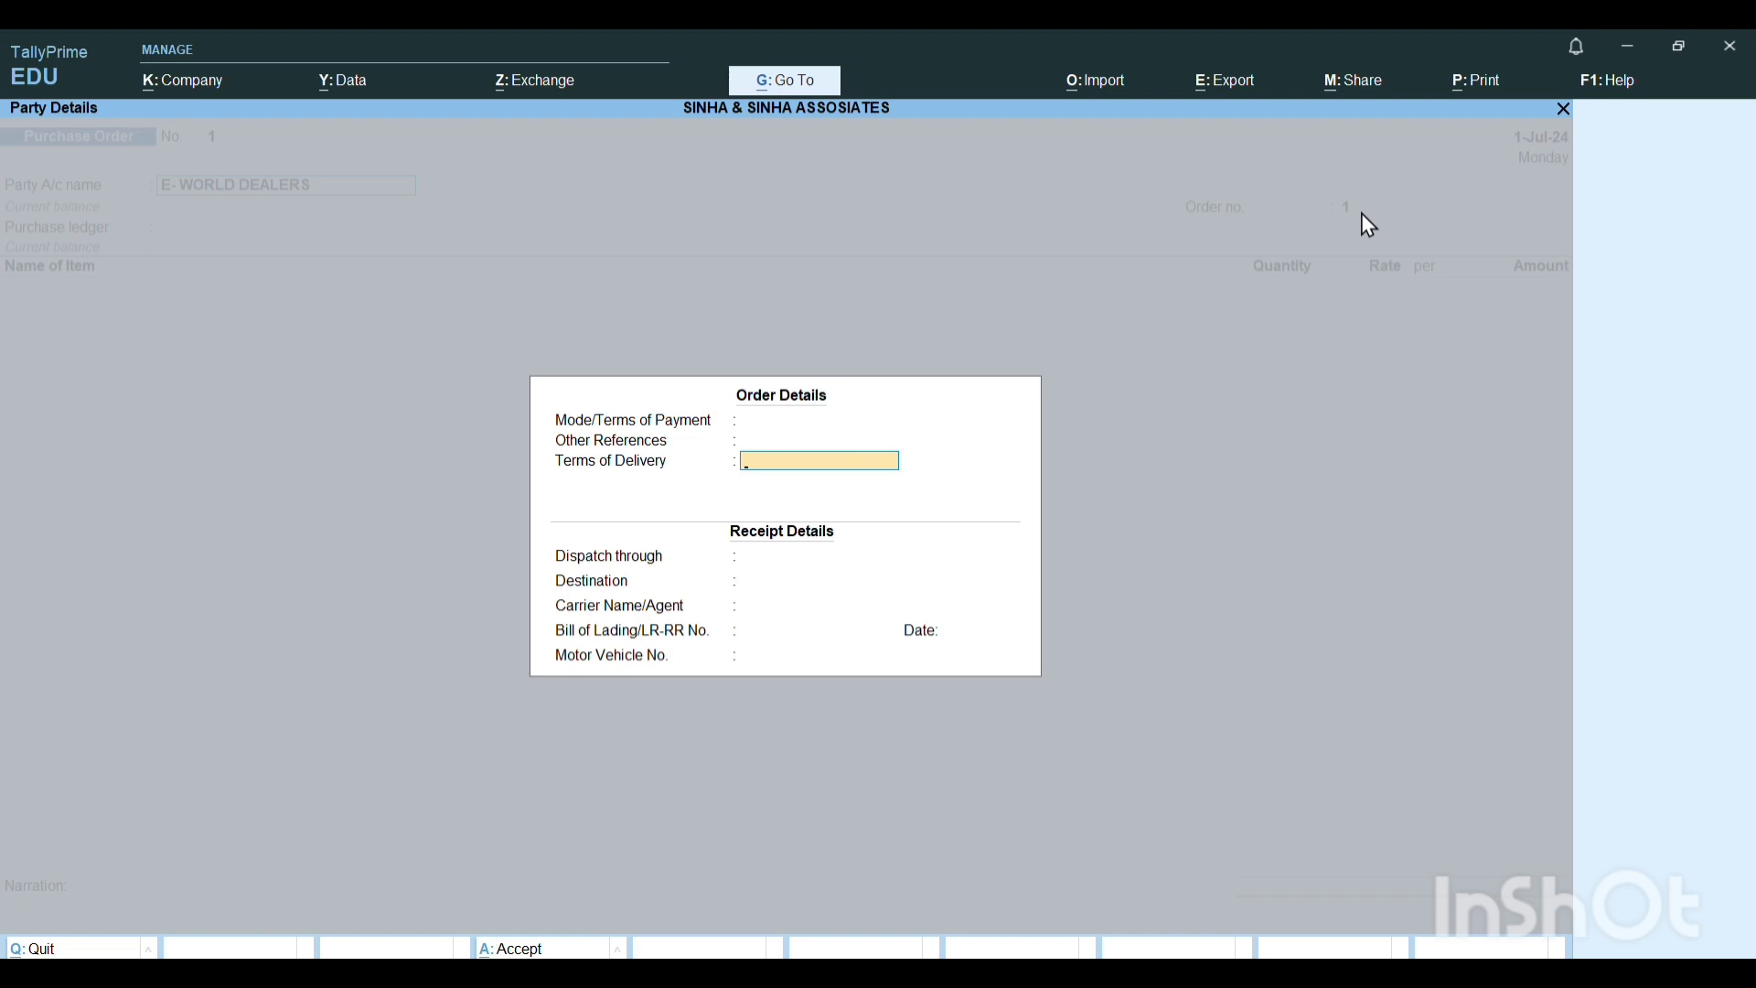
{"action": "key", "text": "Return"}
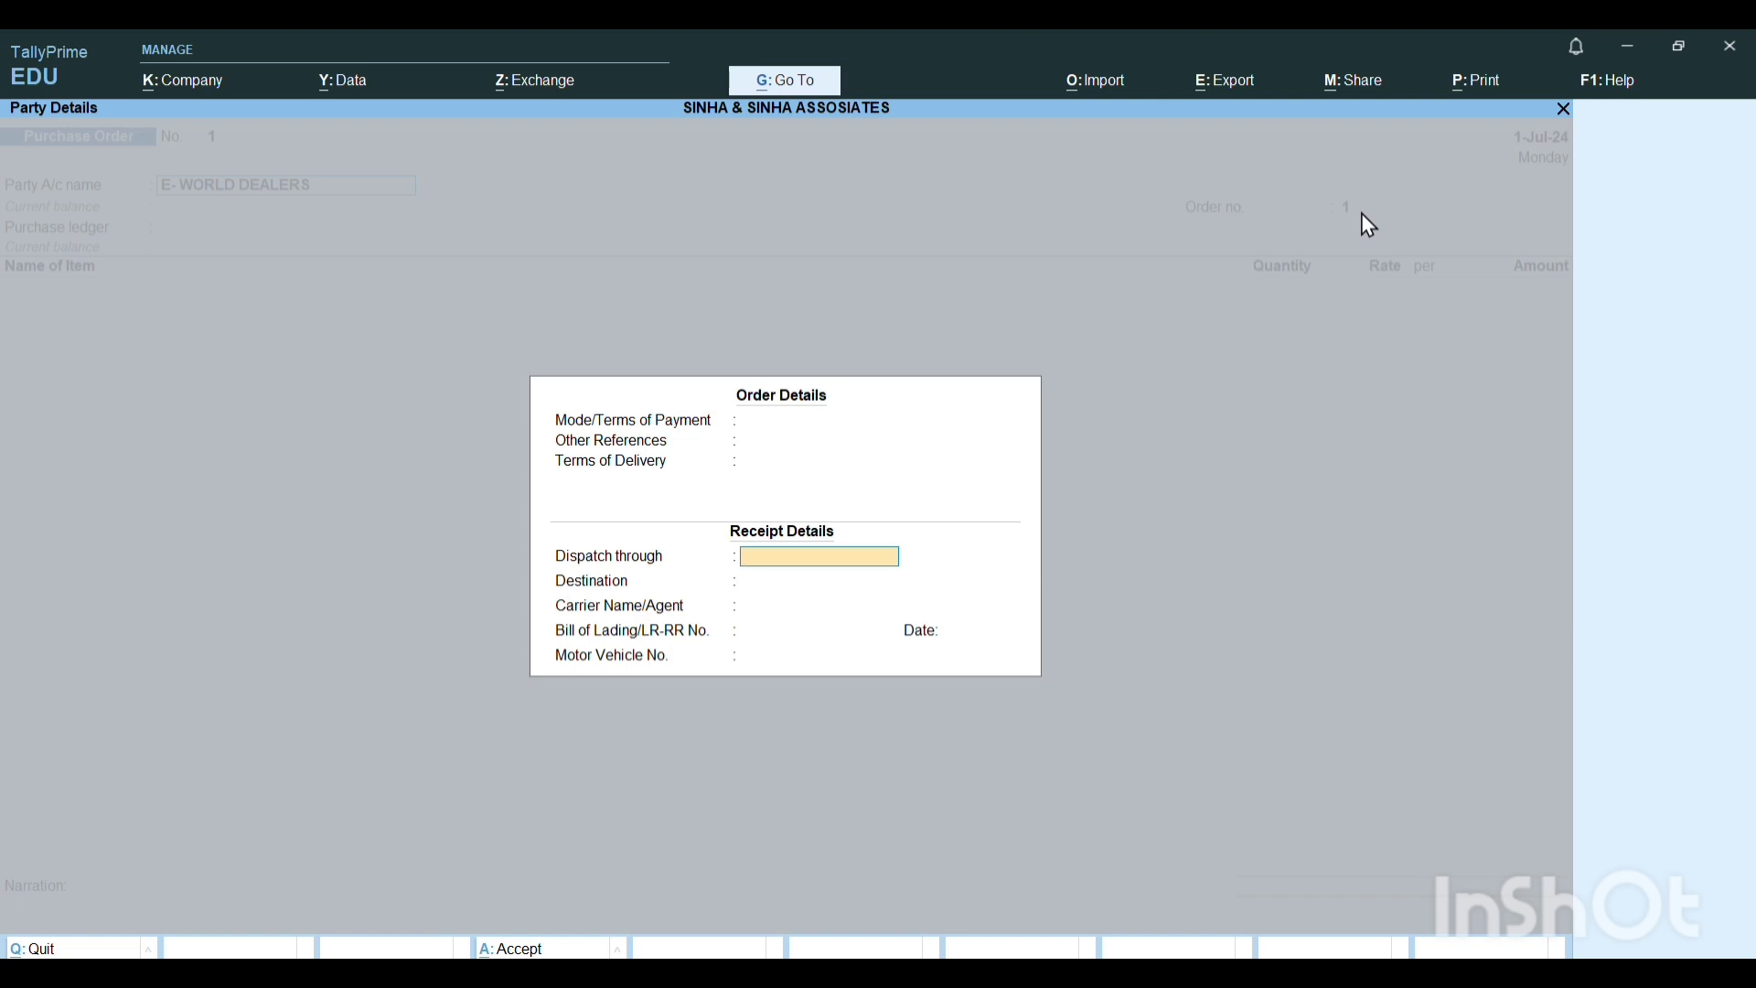
{"action": "key", "text": "Return"}
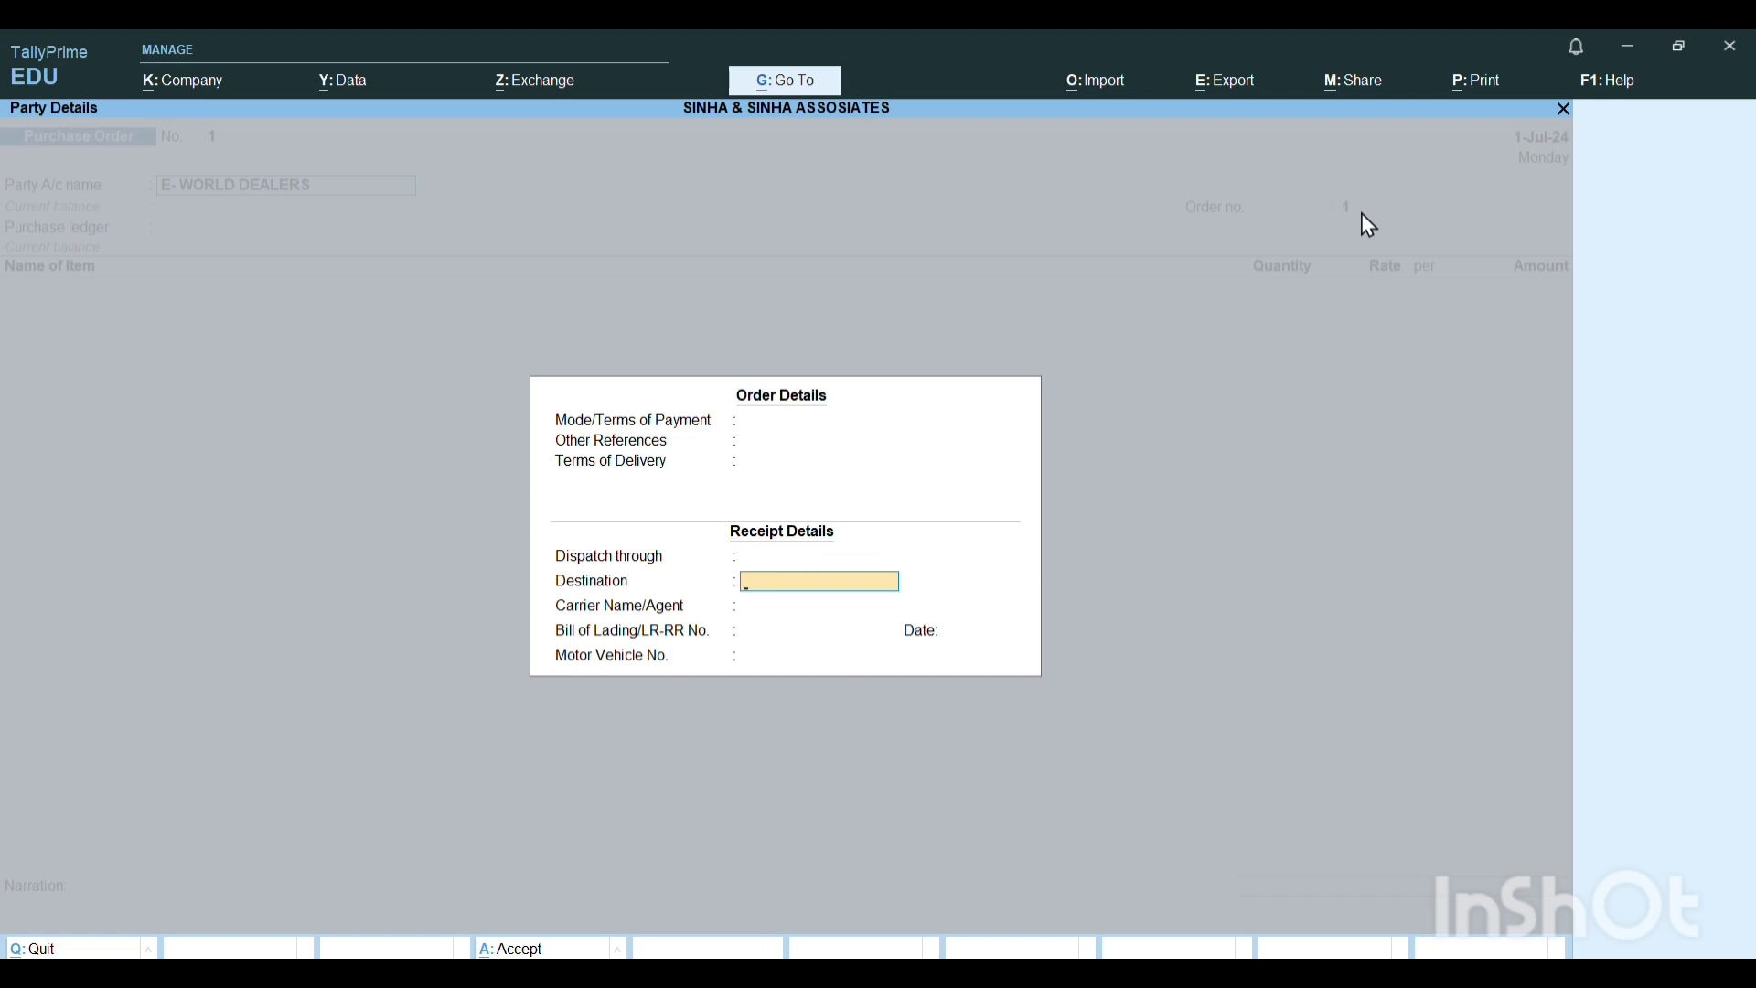
{"action": "key", "text": "Return"}
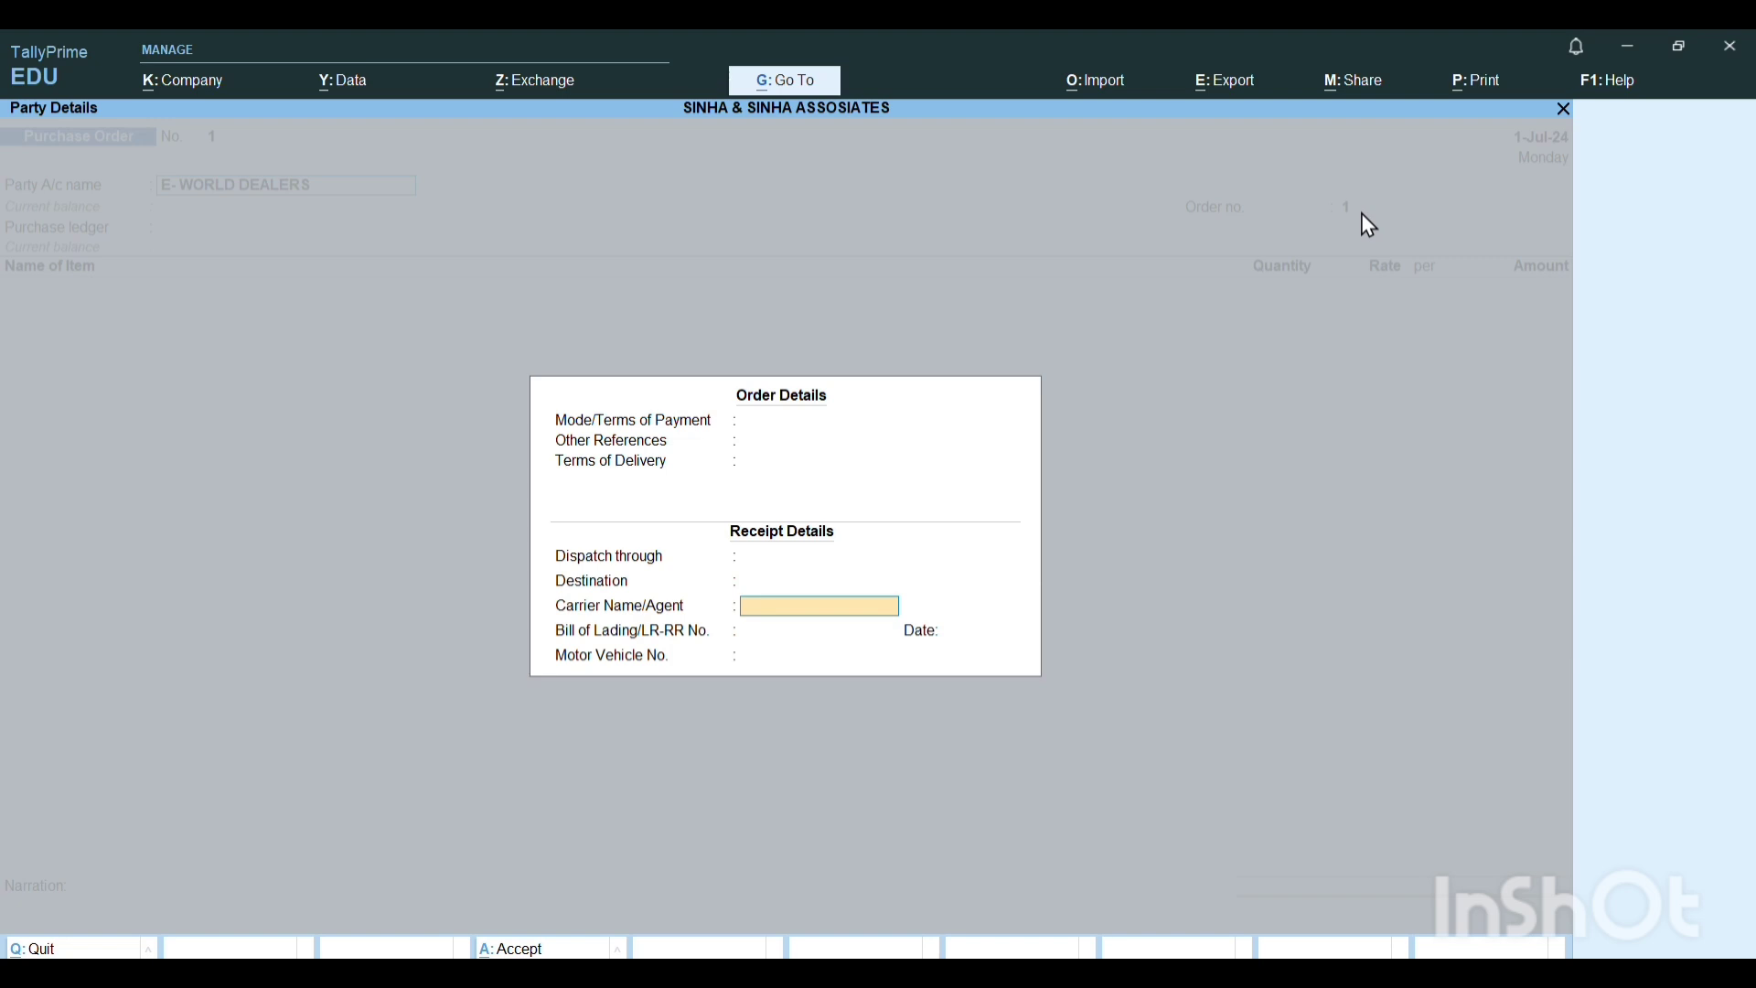
{"action": "key", "text": "Return"}
{"action": "key", "text": "Return"}
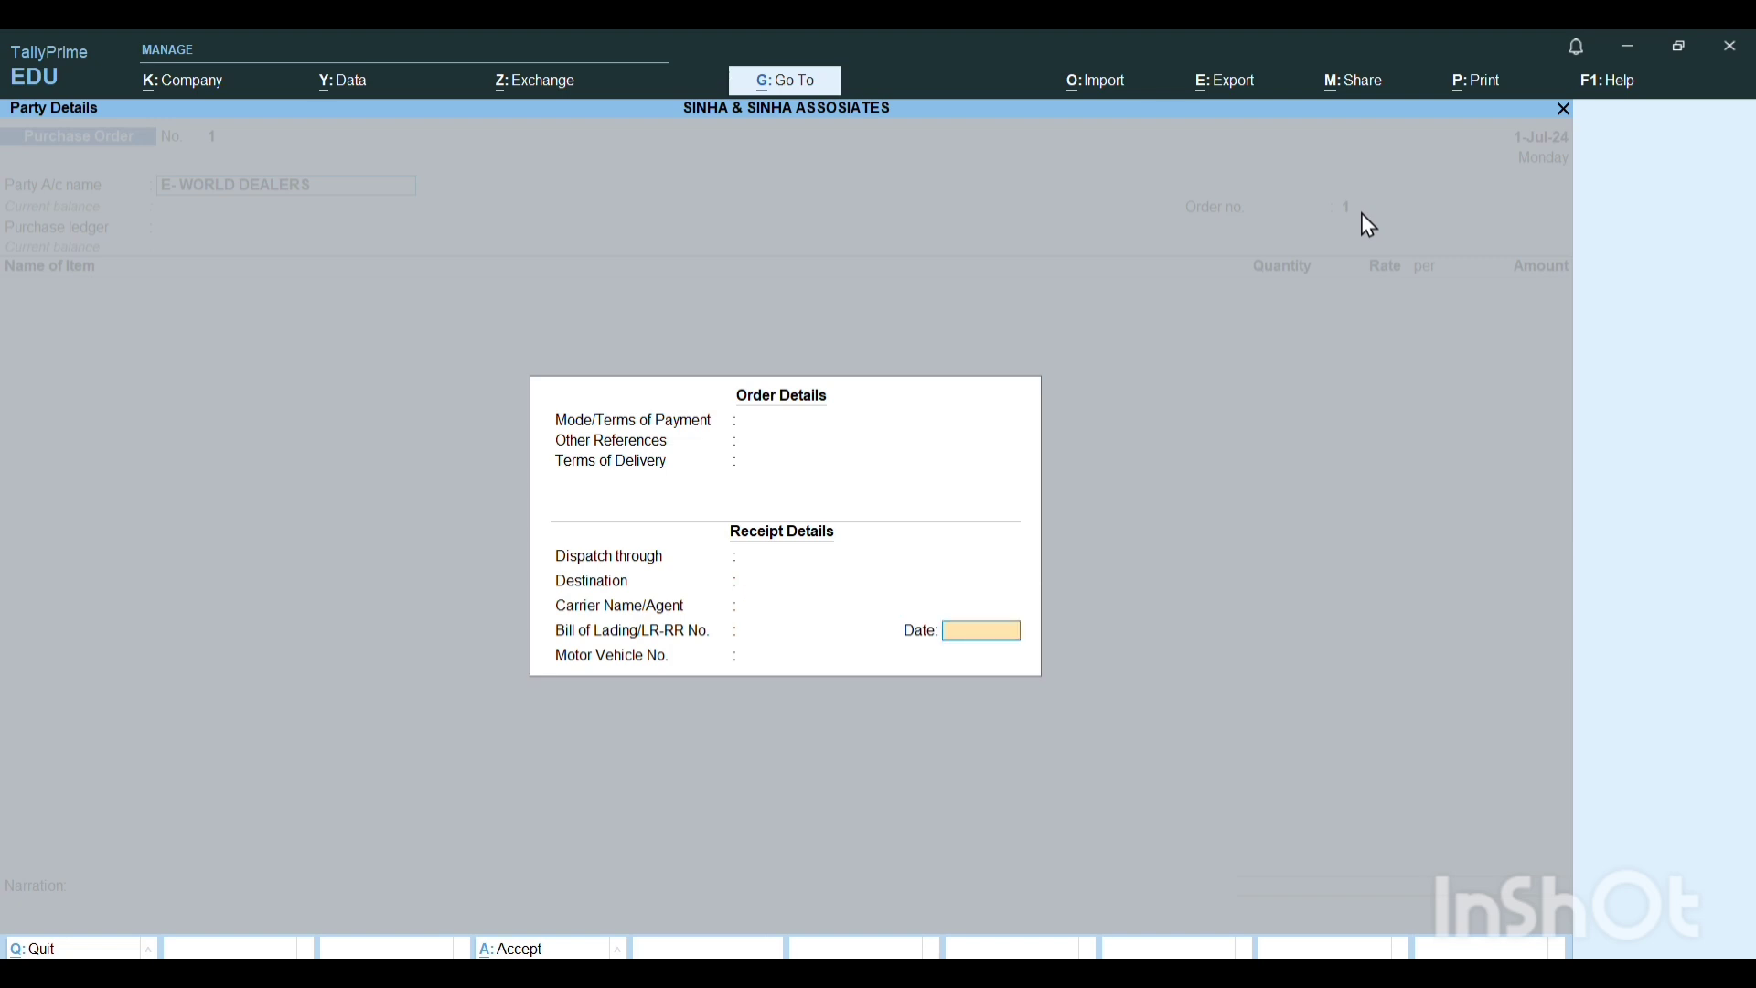
{"action": "key", "text": "Return"}
Accept the supplier, mailing name, address, state and country in the party details as they are.
{"action": "key", "text": "Return"}
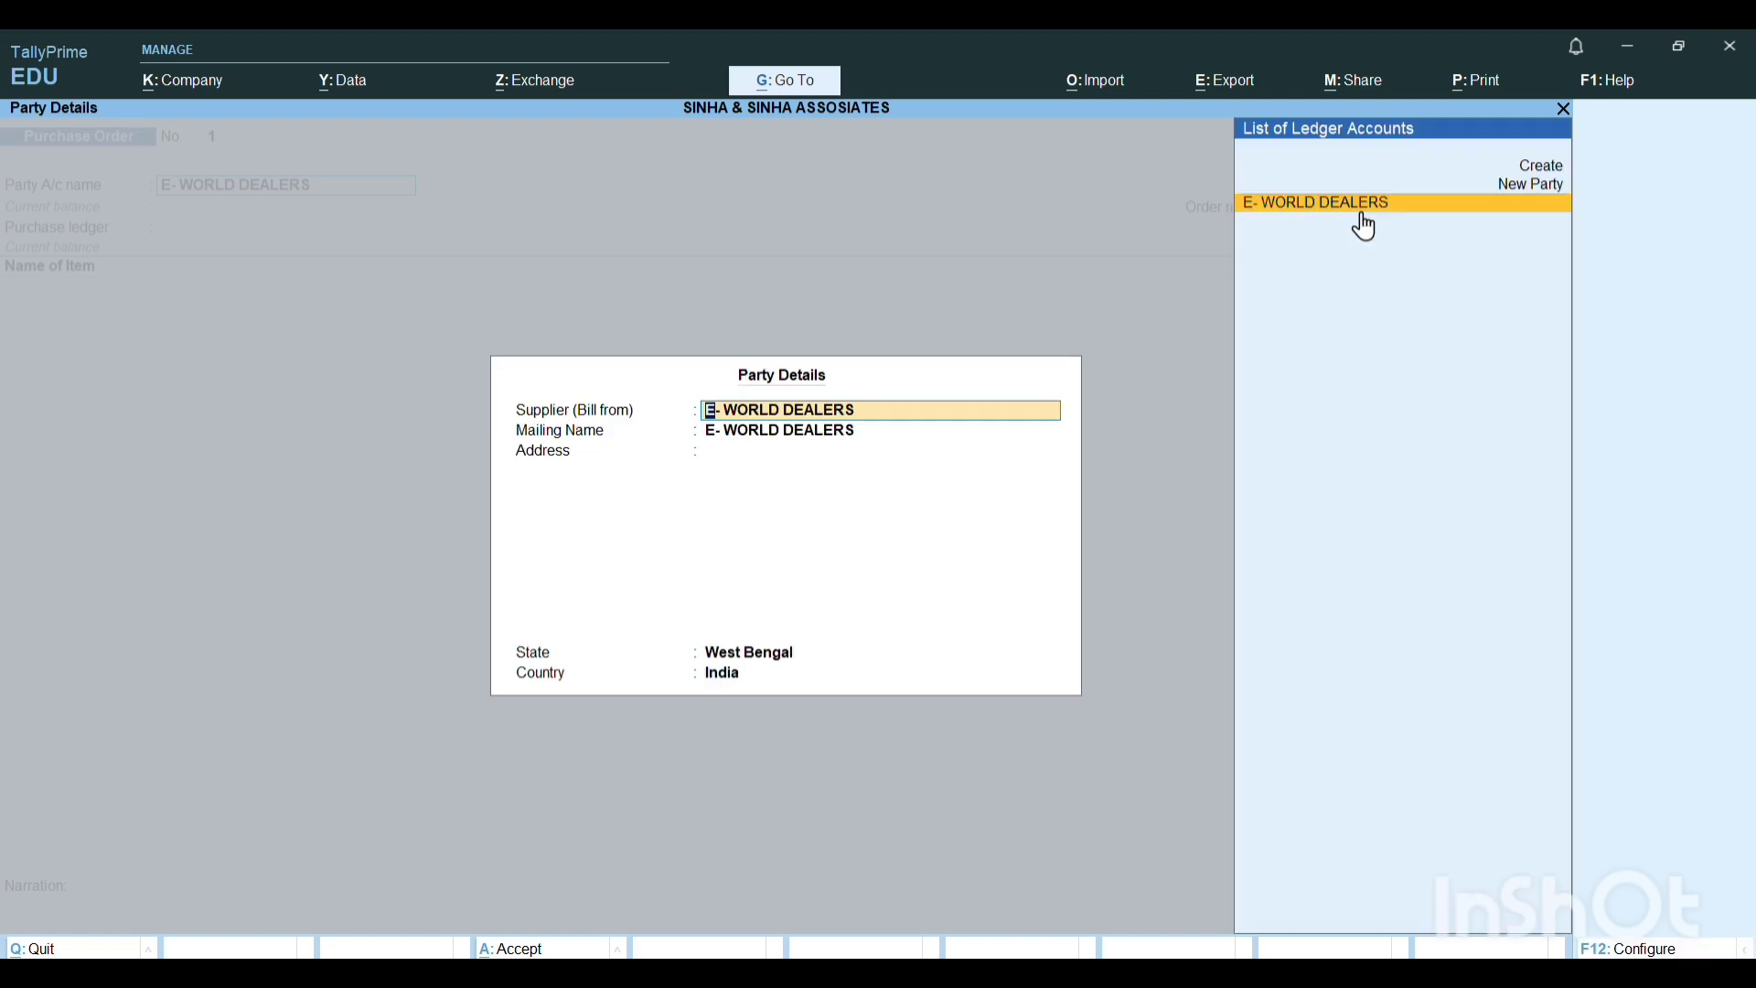
{"action": "key", "text": "Return"}
{"action": "key", "text": "Return"}
{"action": "key", "text": "Return"}
{"action": "key", "text": "Return"}
{"action": "key", "text": "Return"}
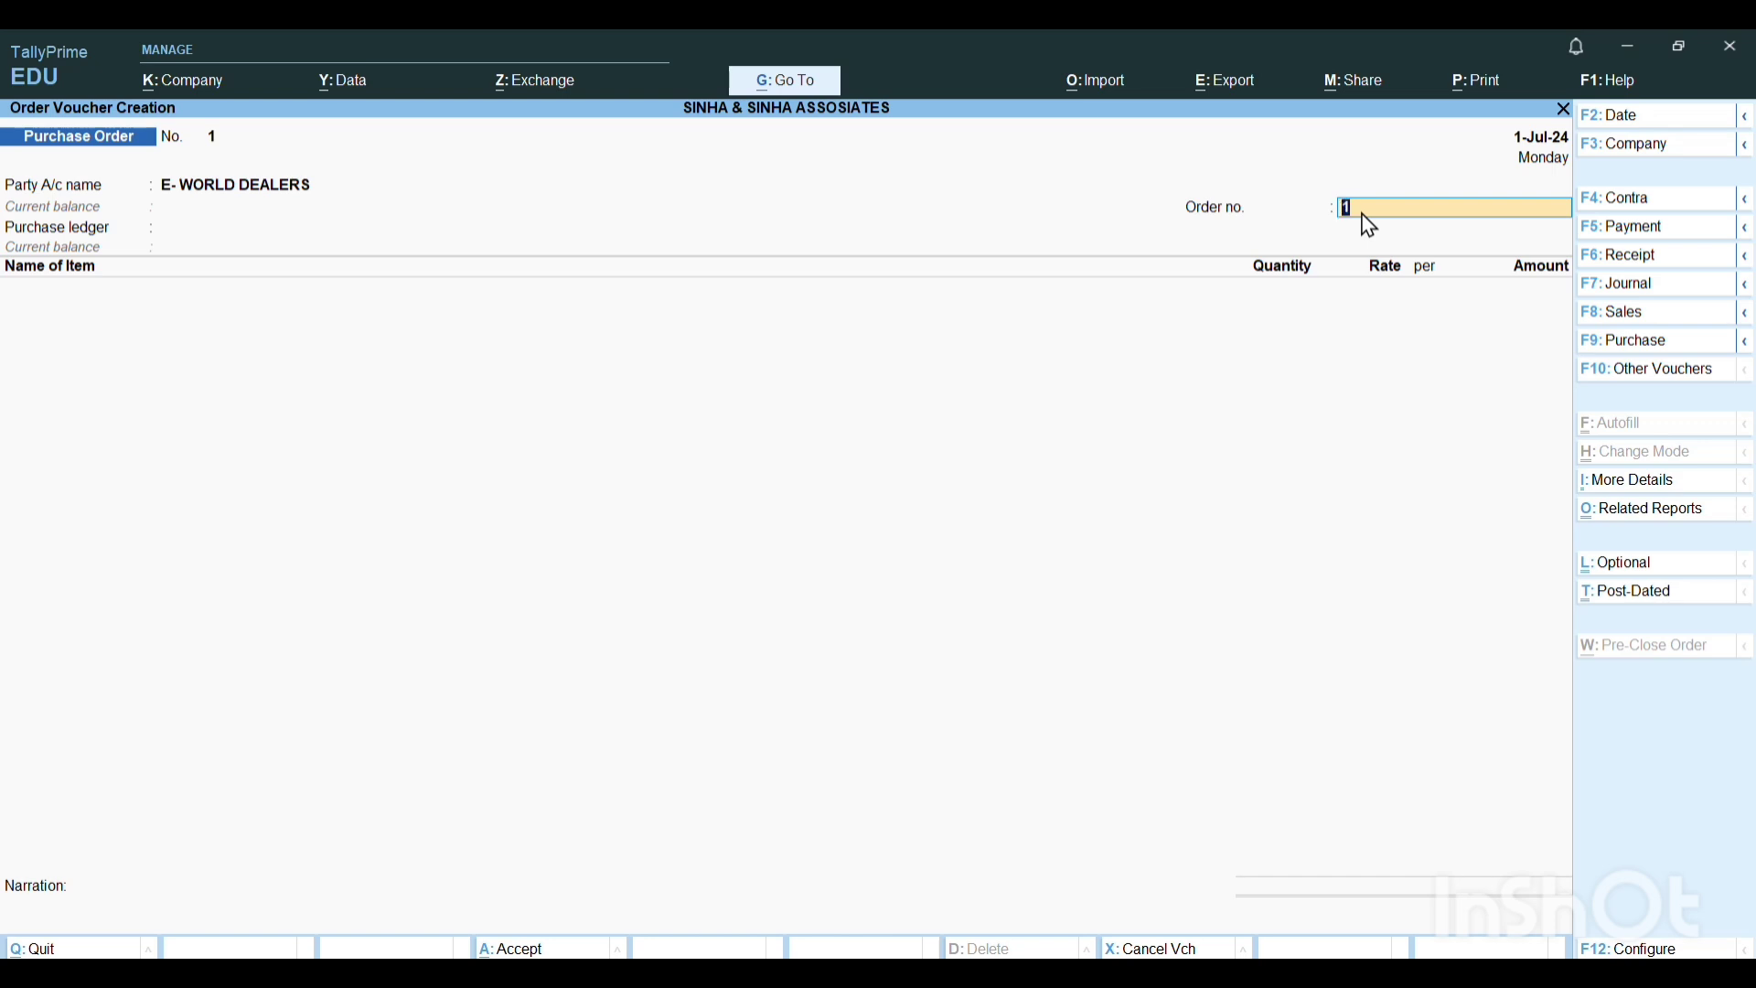
Go back to the party account, reselect E- WORLD DEALERS and accept its order and party details unchanged.
{"action": "key", "text": "BackSpace"}
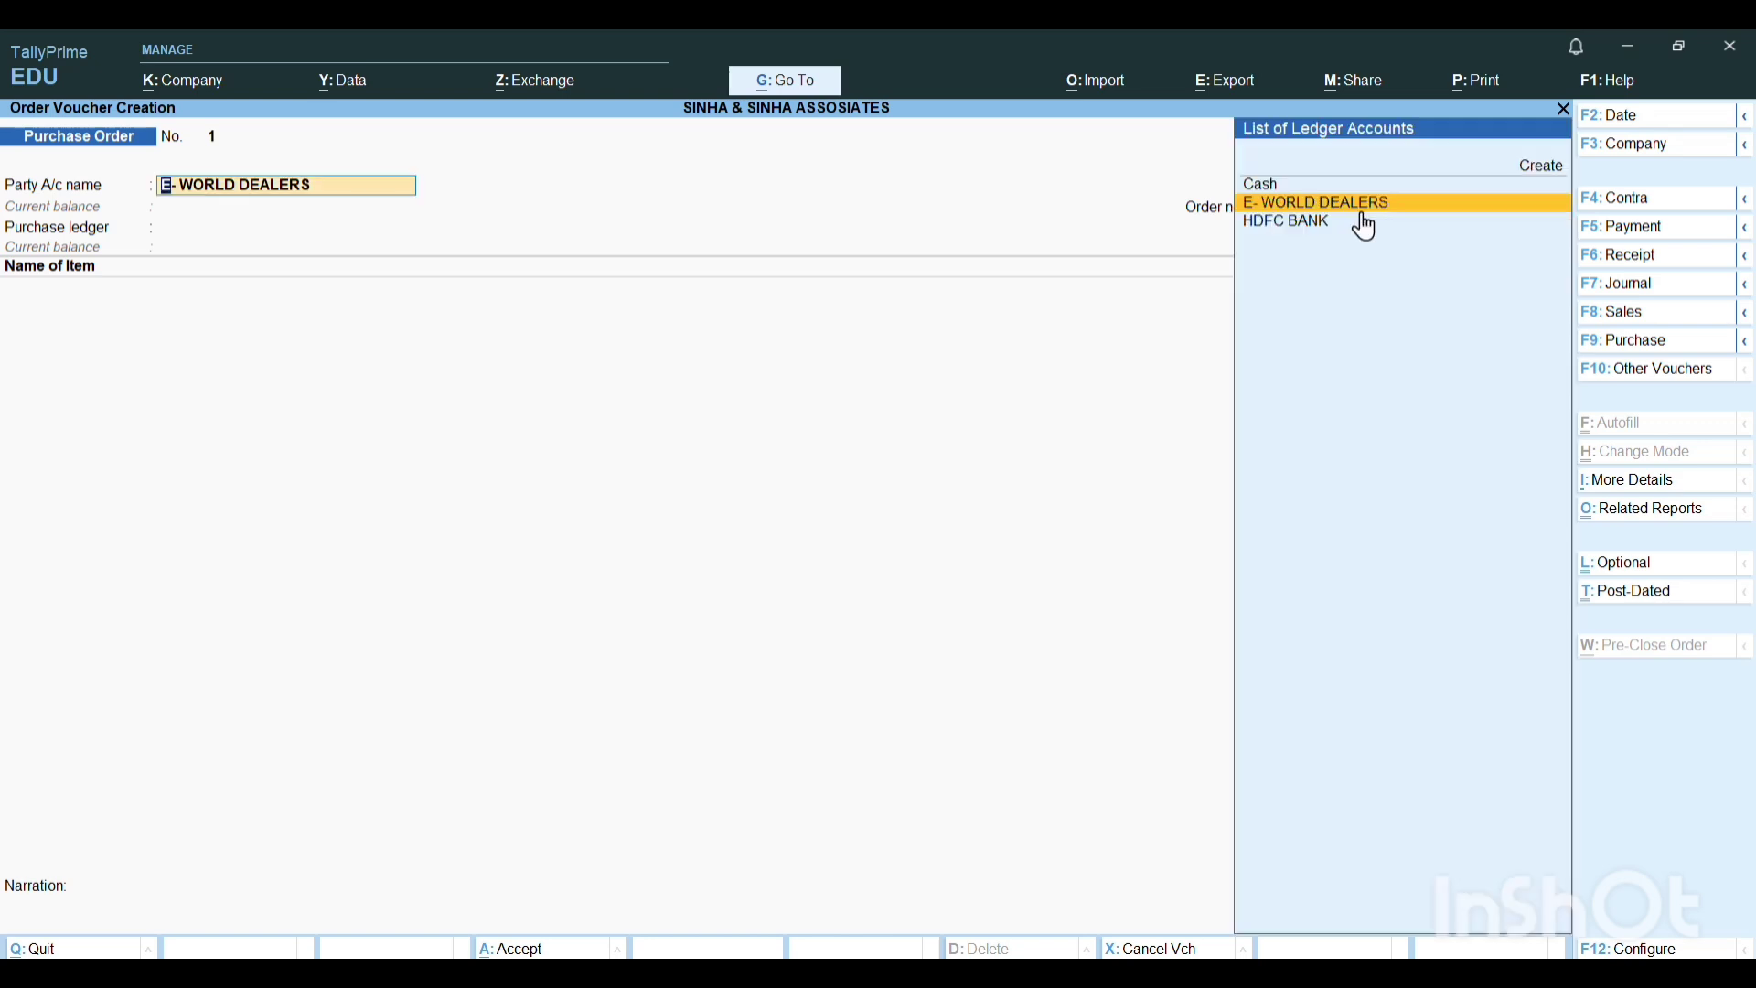
{"action": "key", "text": "Return"}
{"action": "key", "text": "Return"}
{"action": "key", "text": "Return"}
{"action": "key", "text": "Return"}
{"action": "key", "text": "Return"}
{"action": "key", "text": "Return"}
{"action": "key", "text": "Return"}
{"action": "key", "text": "Return"}
{"action": "key", "text": "Return"}
{"action": "key", "text": "Return"}
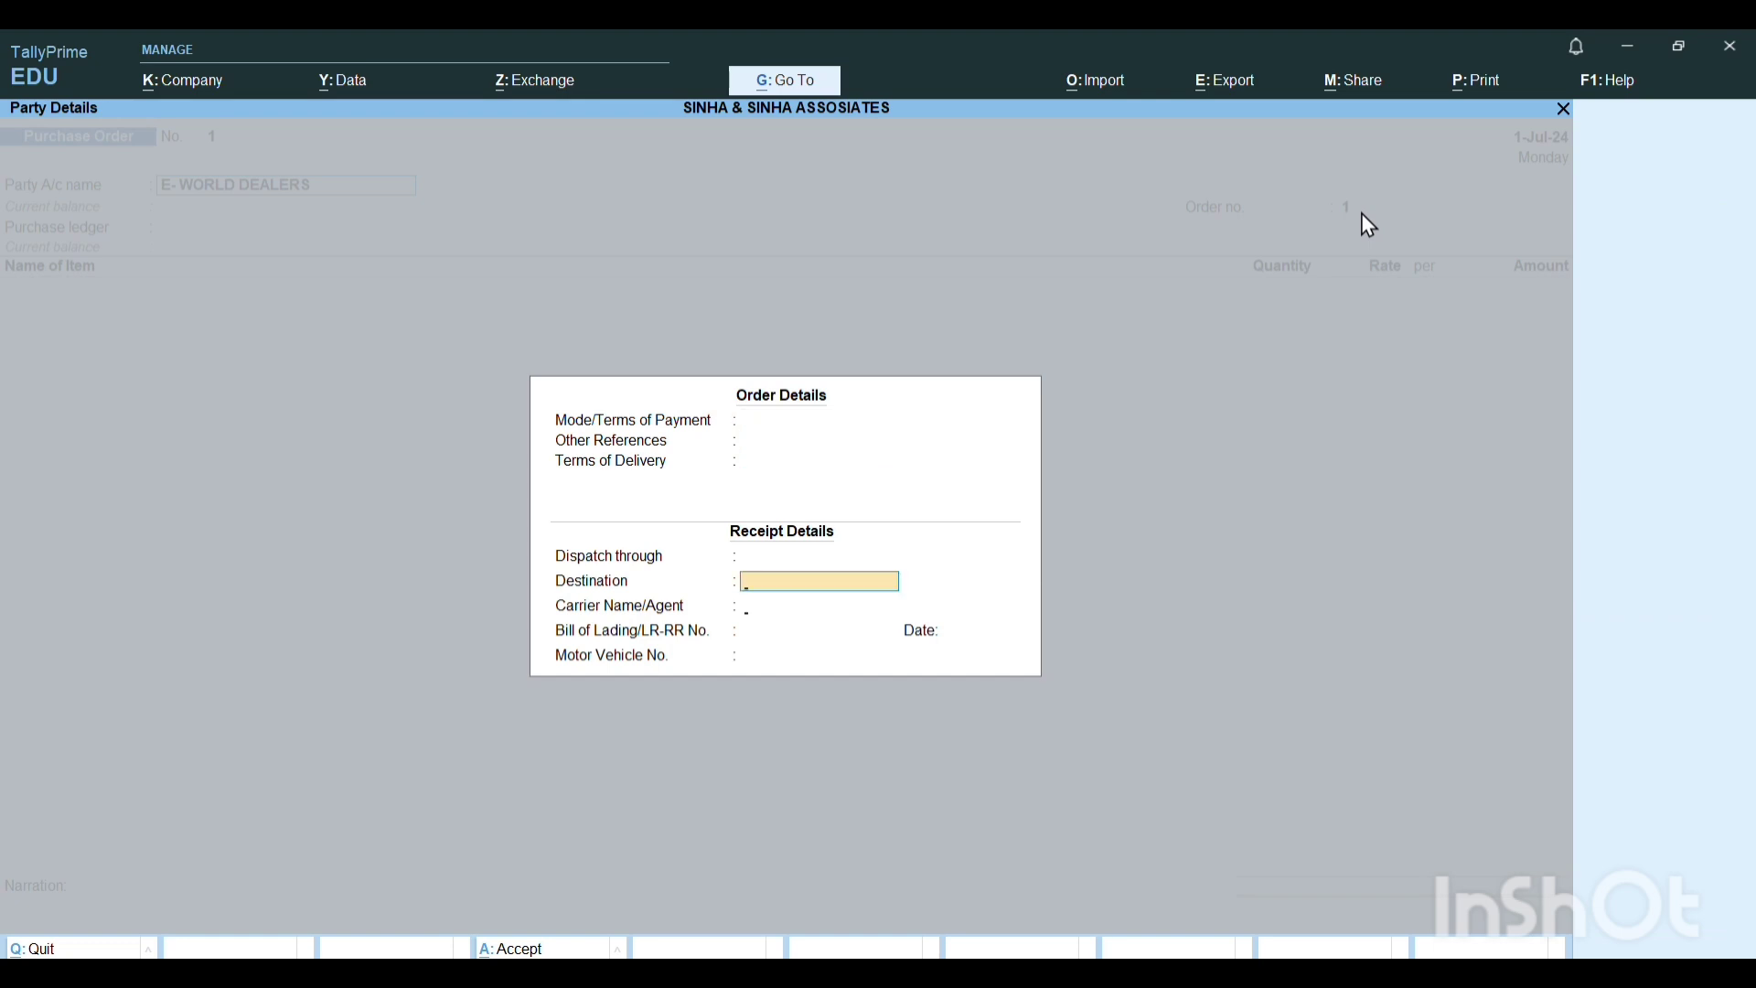
{"action": "key", "text": "Return"}
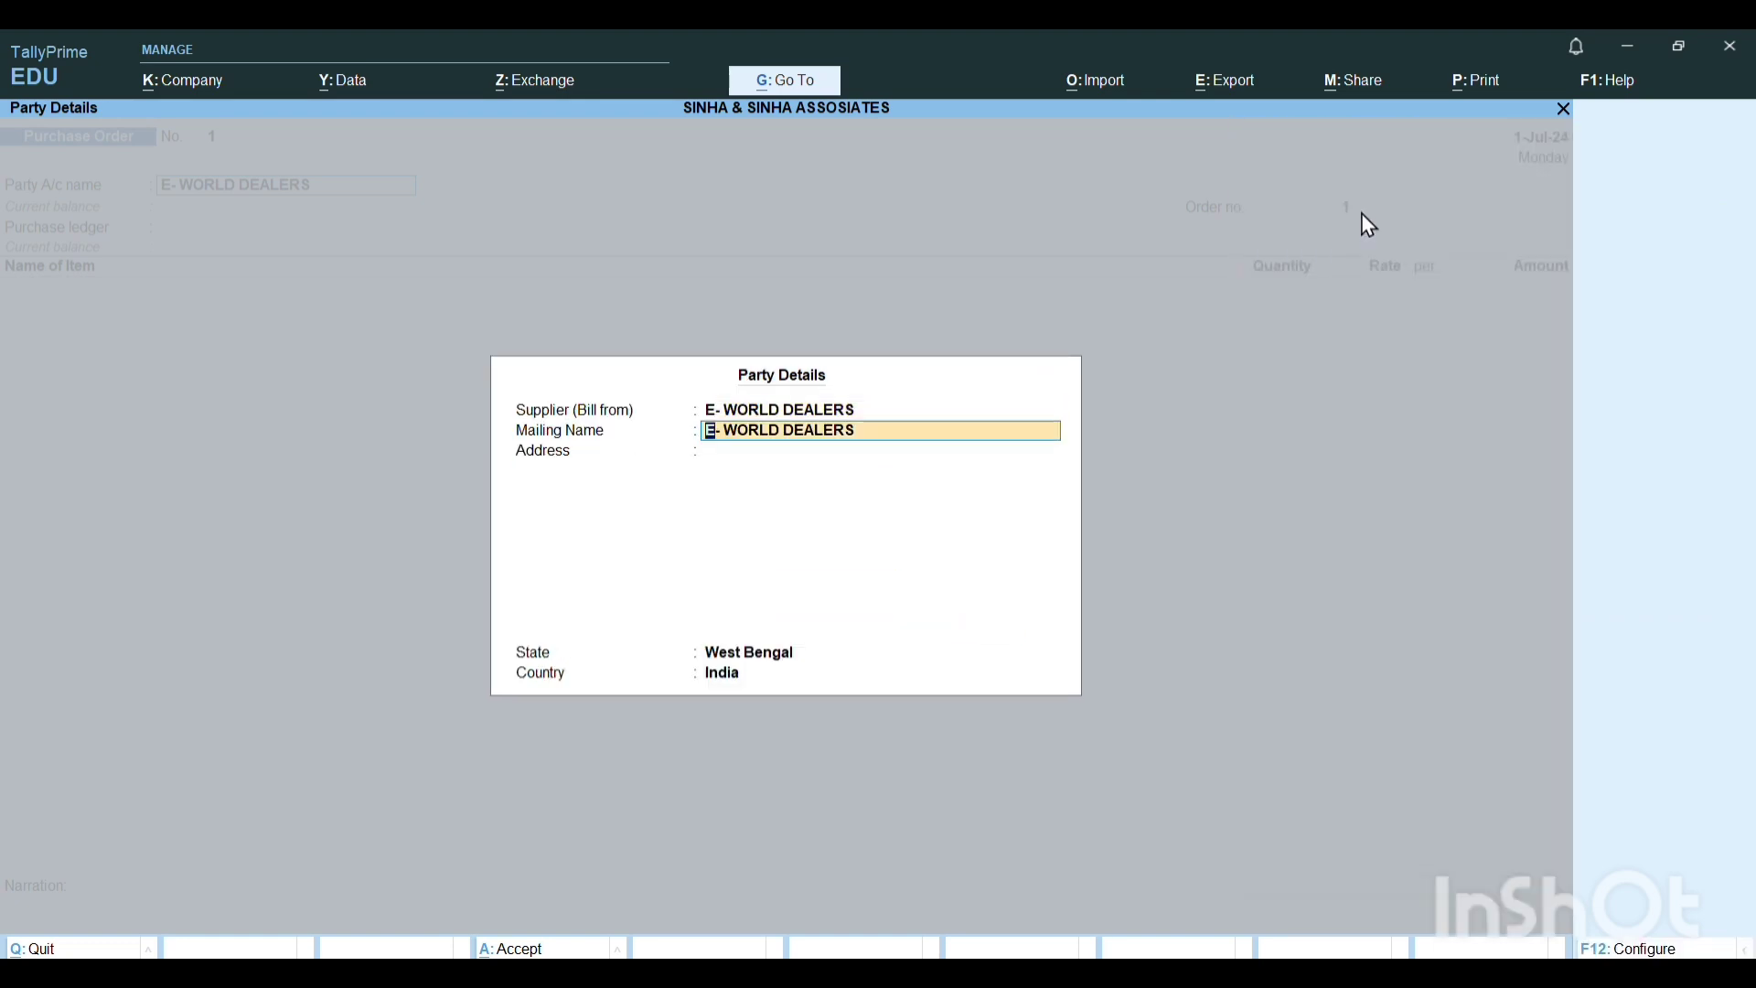
{"action": "key", "text": "Return"}
{"action": "key", "text": "Return"}
{"action": "key", "text": "Return"}
{"action": "key", "text": "Return"}
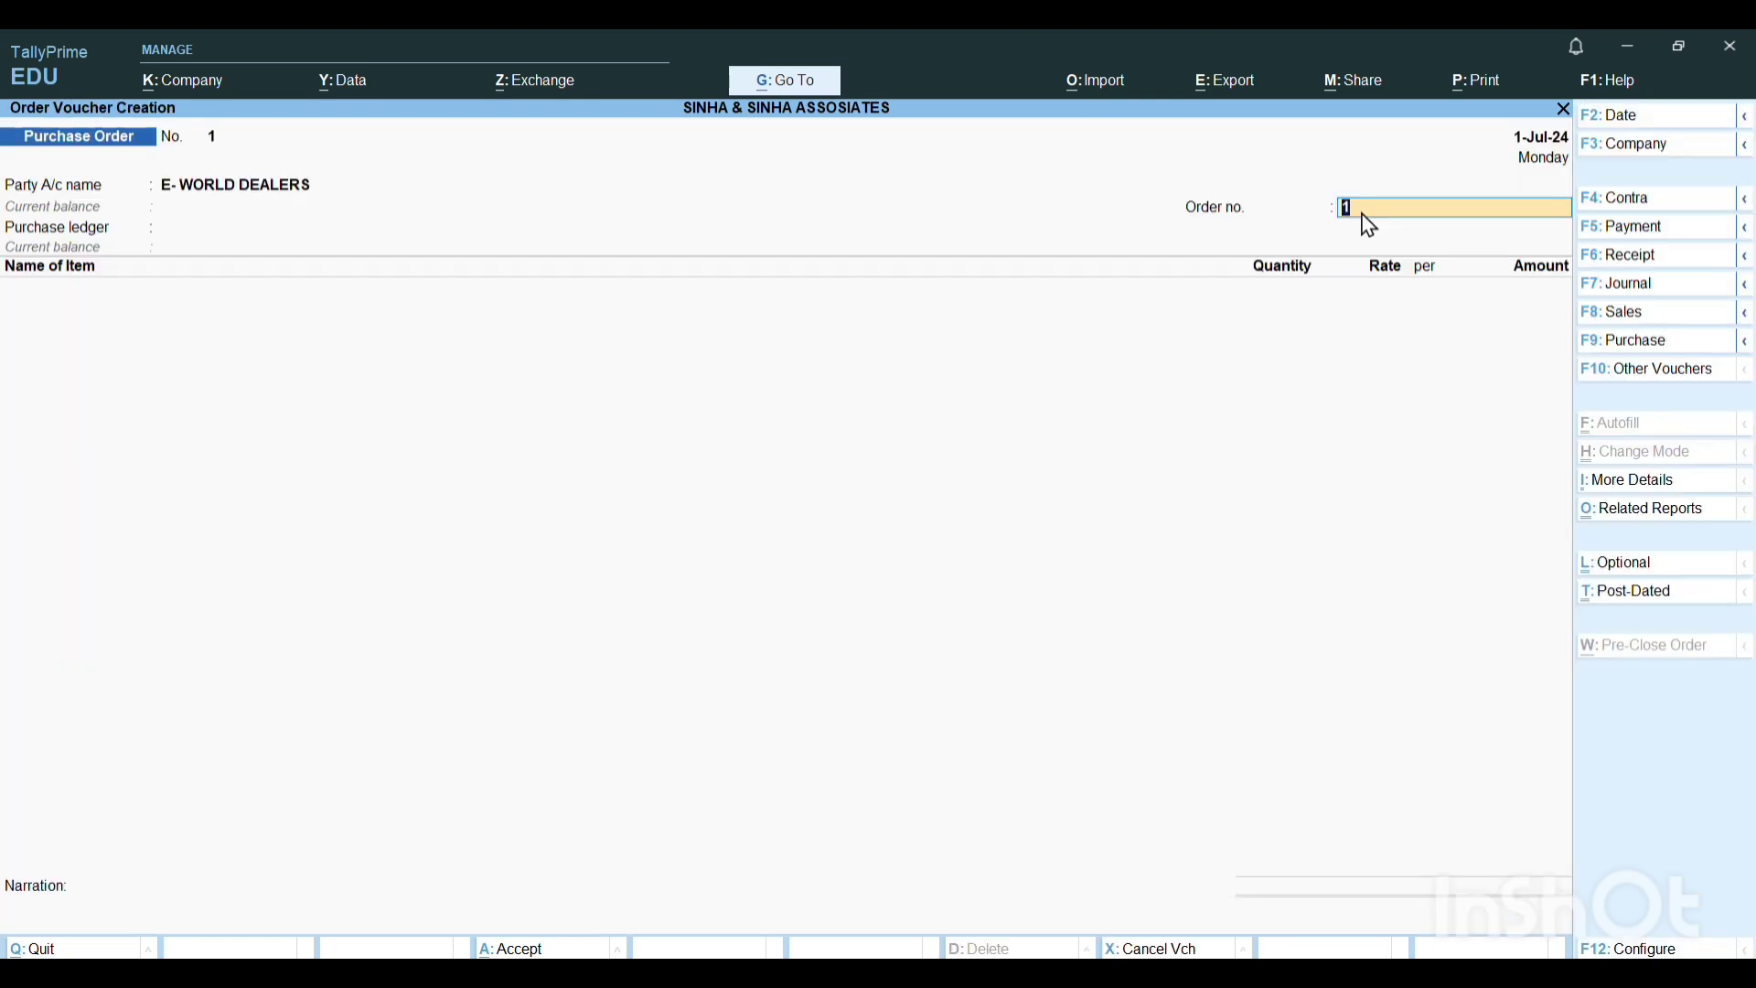
Replace the default order number with the one copied from the Word document.
{"action": "type", "text": "EWD/Ord-00127/2024-25"}
{"action": "key", "text": "Return"}
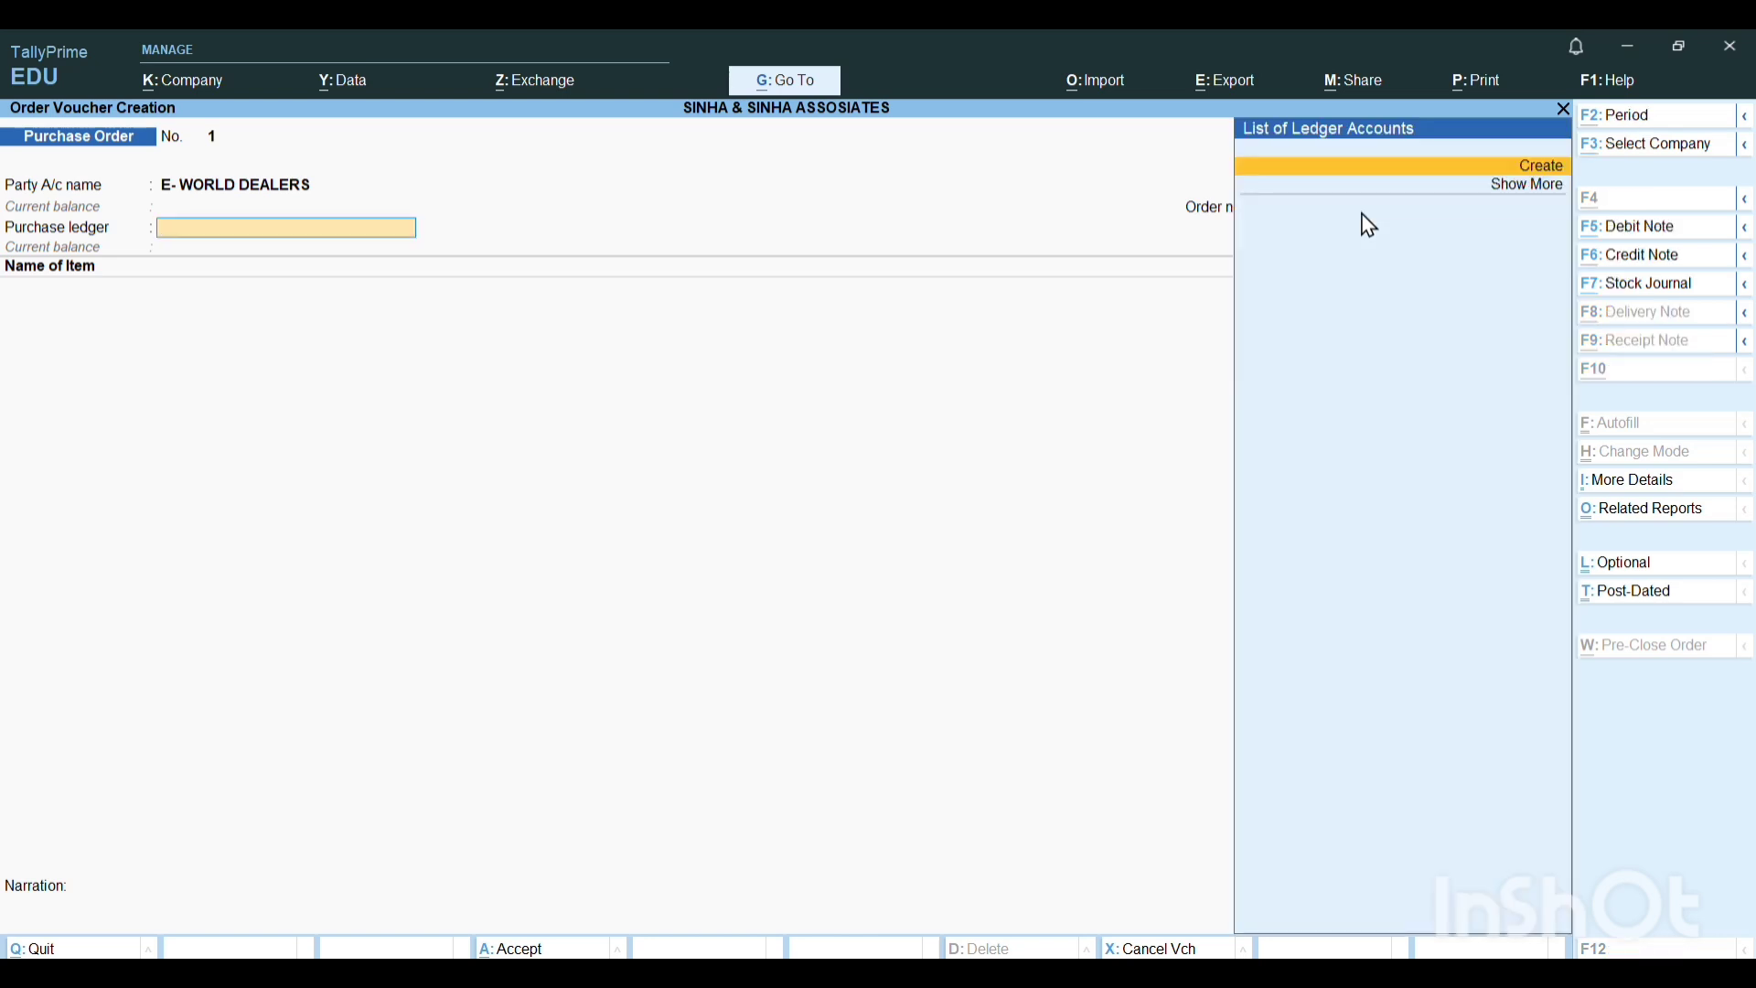
Create a ledger named PURCHASE LEDGER under Purchase Accounts, with ledger type Not Applicable, as the order's purchase ledger.
{"action": "key", "text": "alt+c"}
{"action": "type", "text": "PUR"}
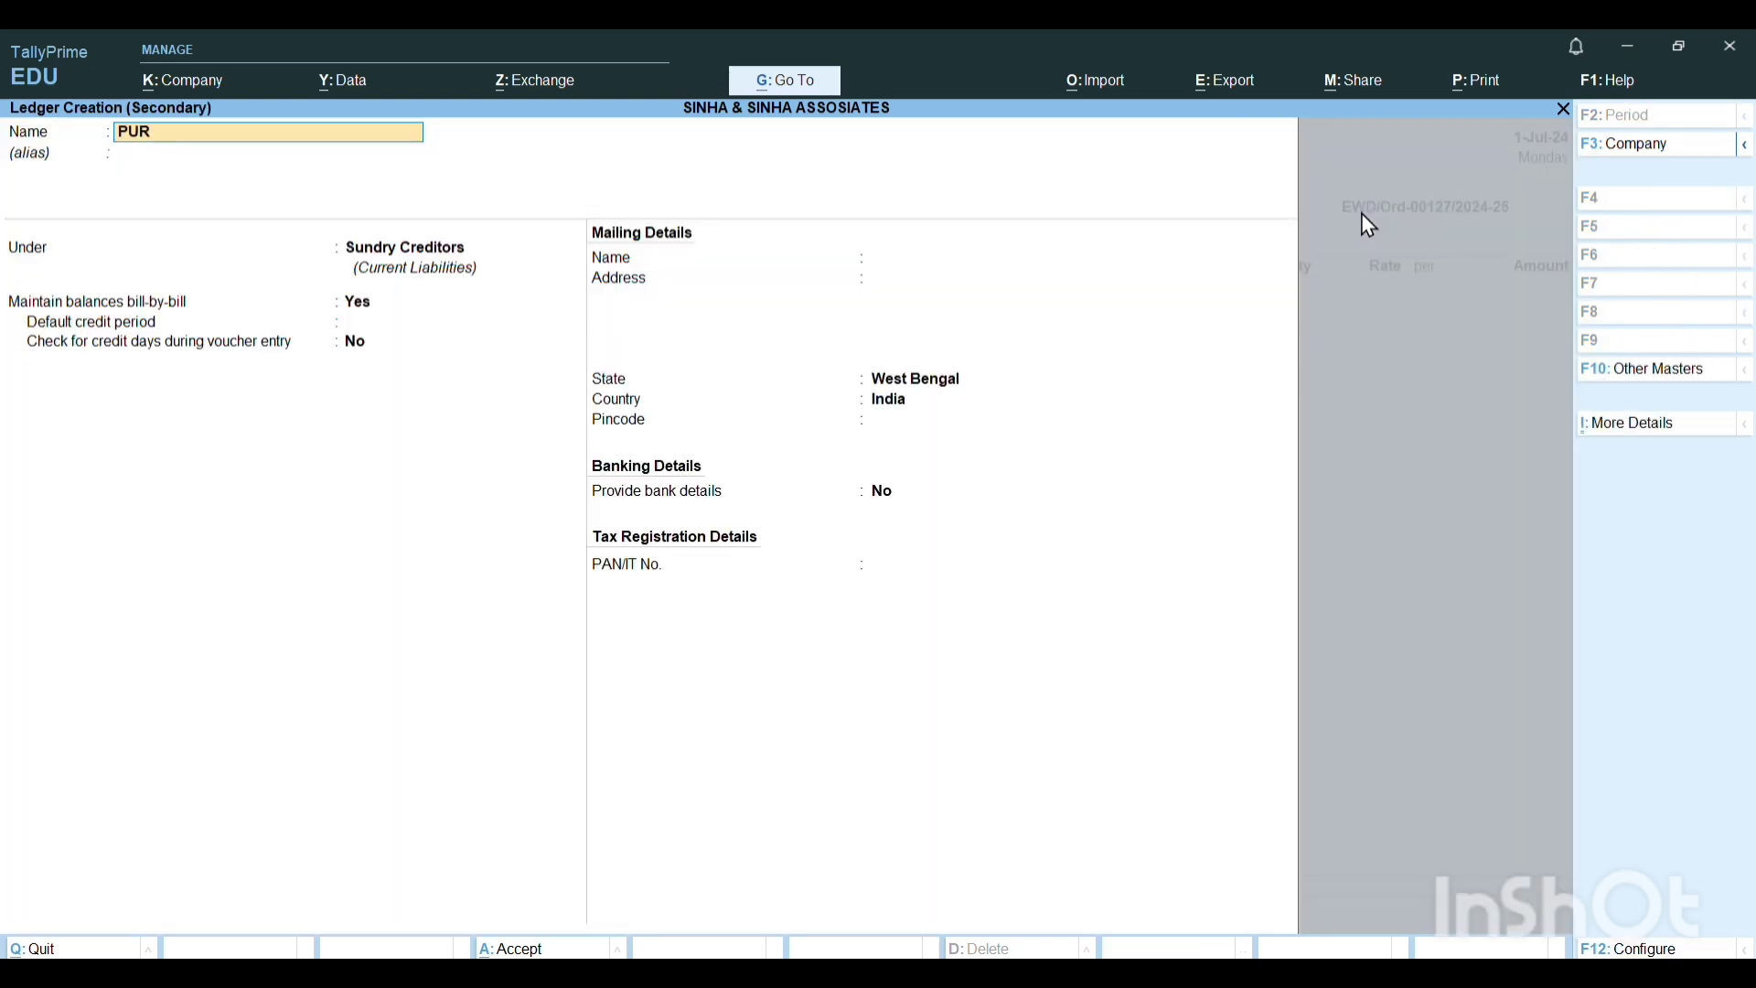
{"action": "type", "text": "CHASE LEDGER"}
{"action": "key", "text": "Return"}
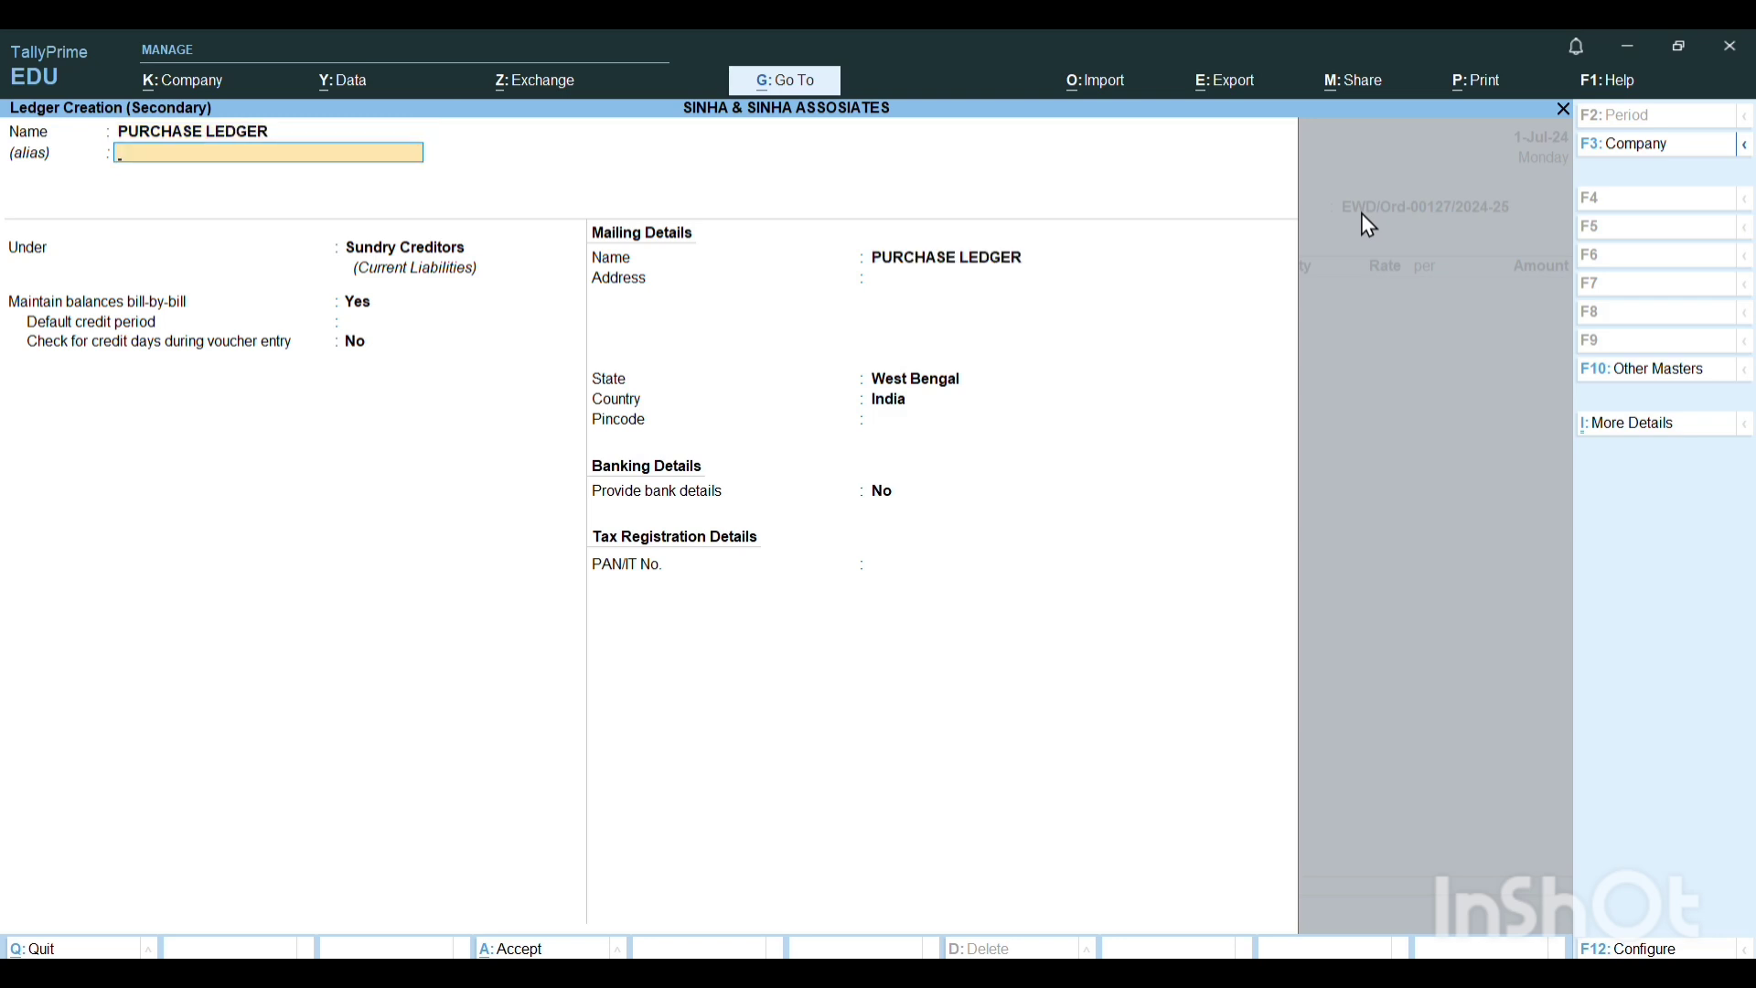
{"action": "key", "text": "Return"}
{"action": "type", "text": "PU"}
{"action": "key", "text": "Return"}
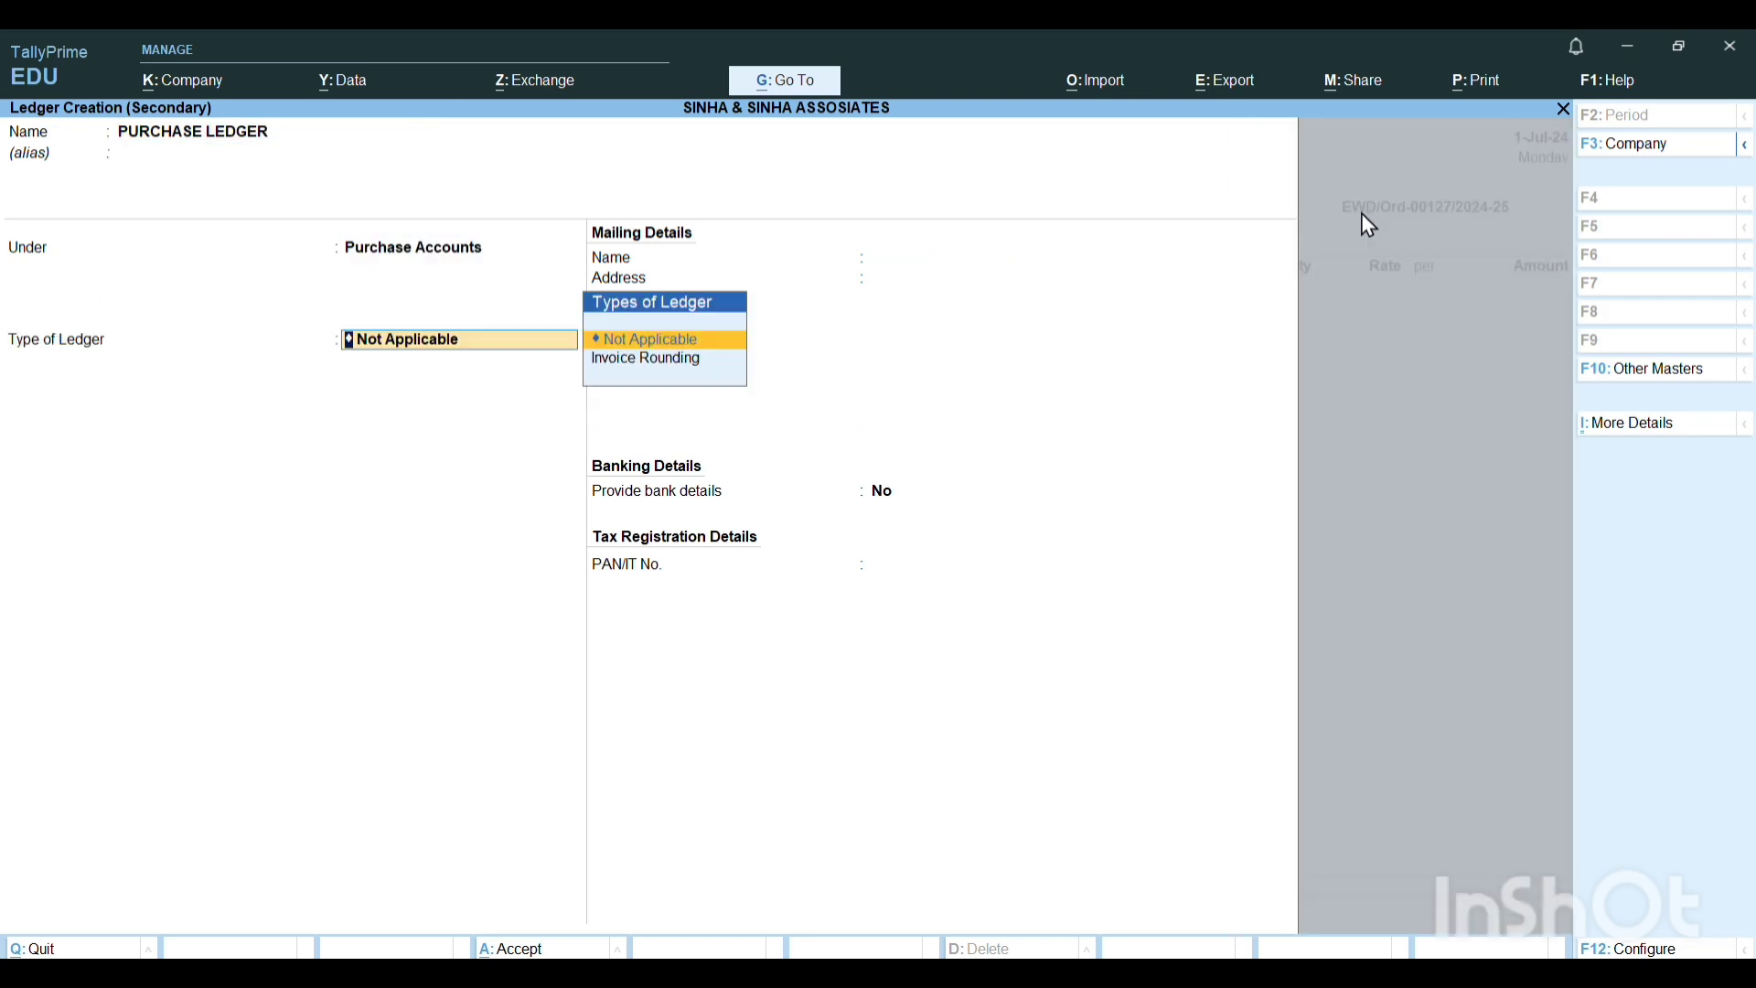
{"action": "key", "text": "Return"}
{"action": "key", "text": "Return"}
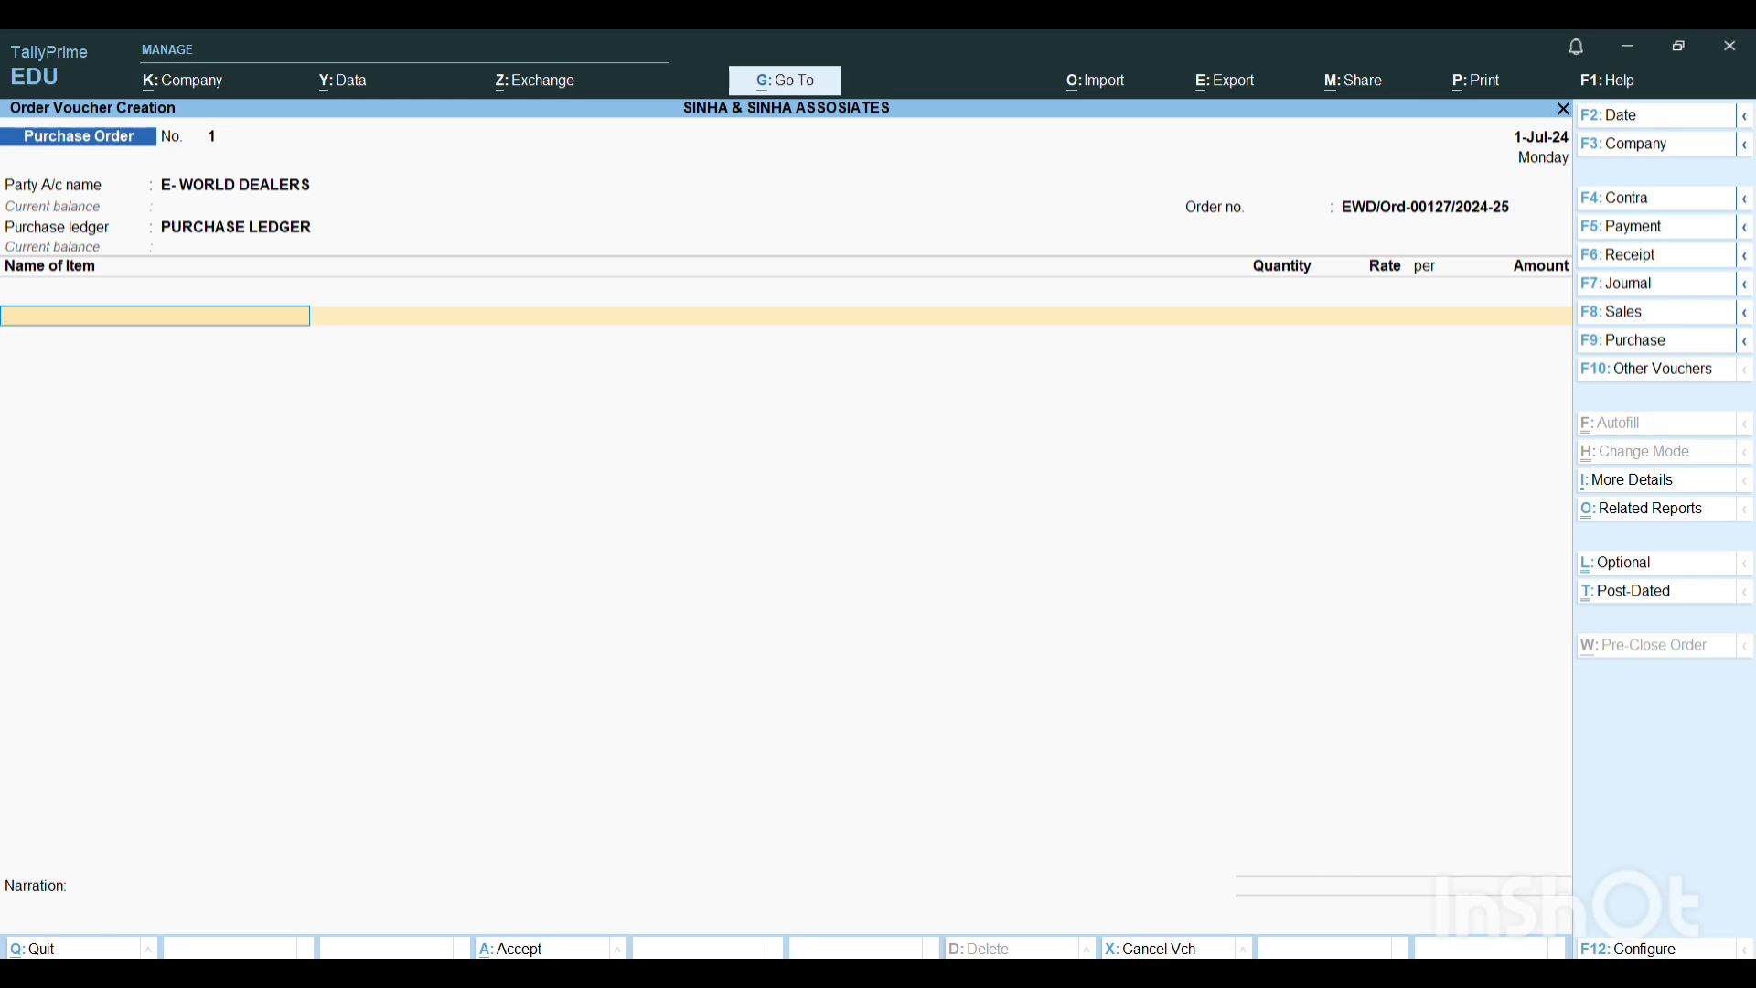
Check the ordered products in Word and, back in TallyPrime, start a stock item named LED TV with default group and category.
{"action": "left_click", "coordinate": [1180, 860]}
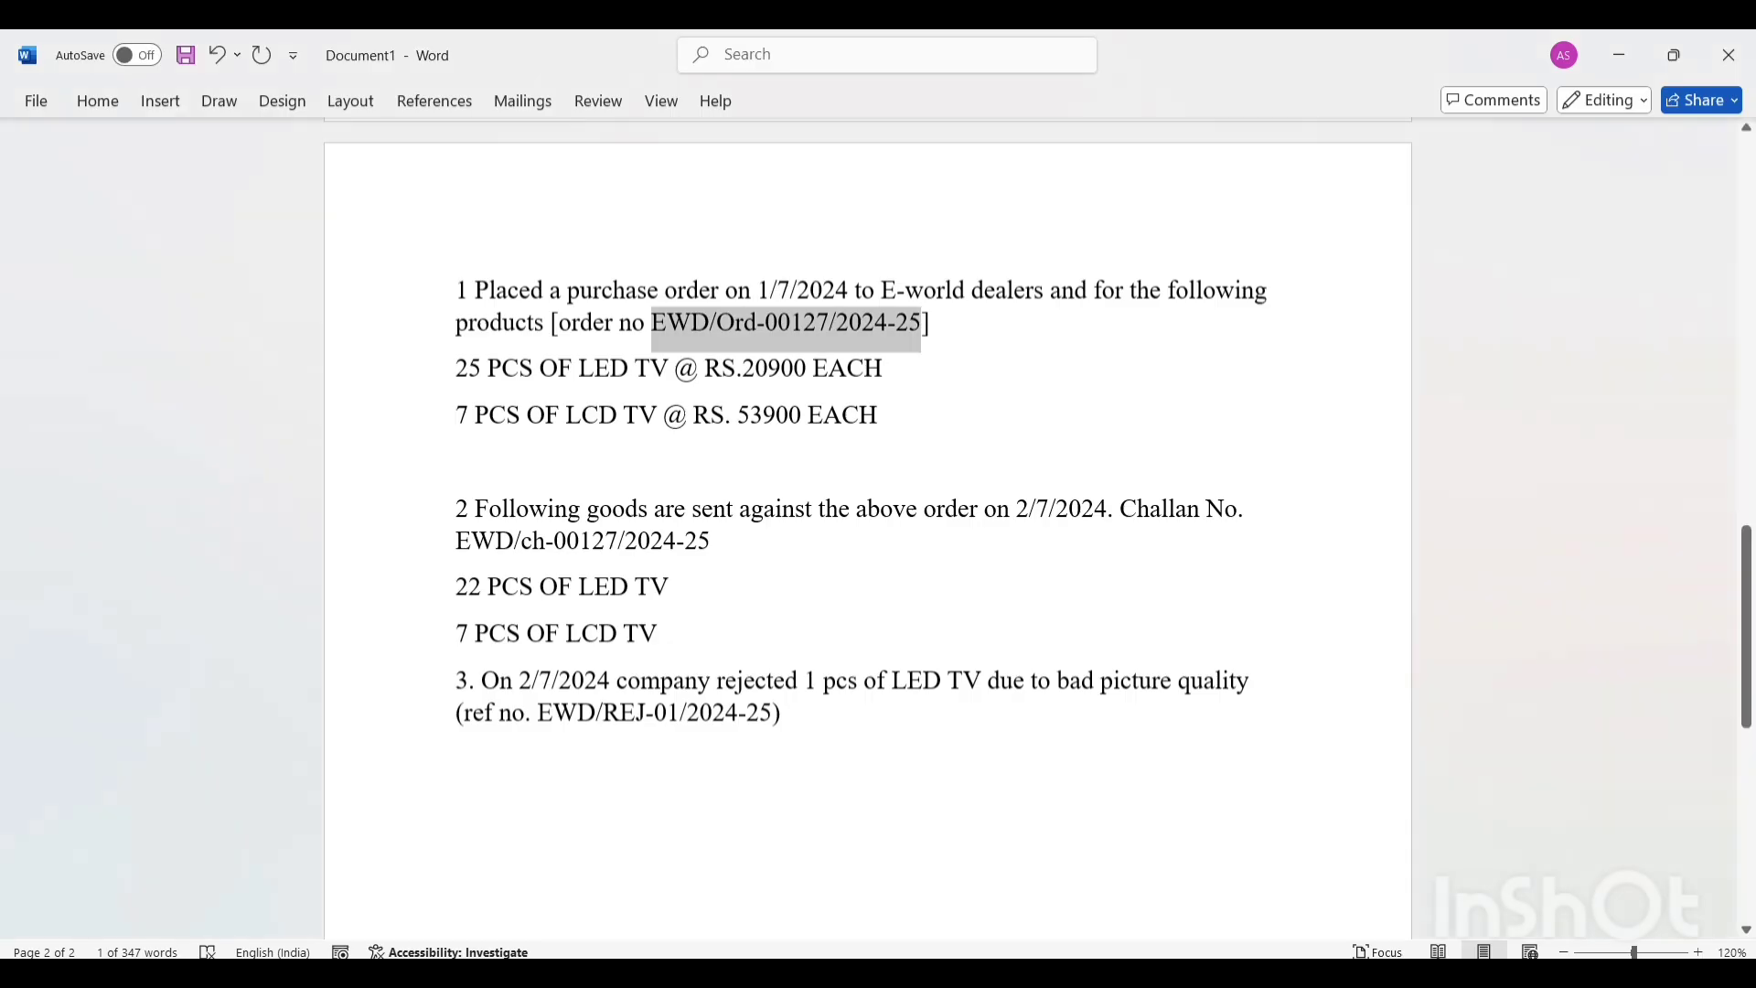
{"action": "left_click", "coordinate": [1056, 430]}
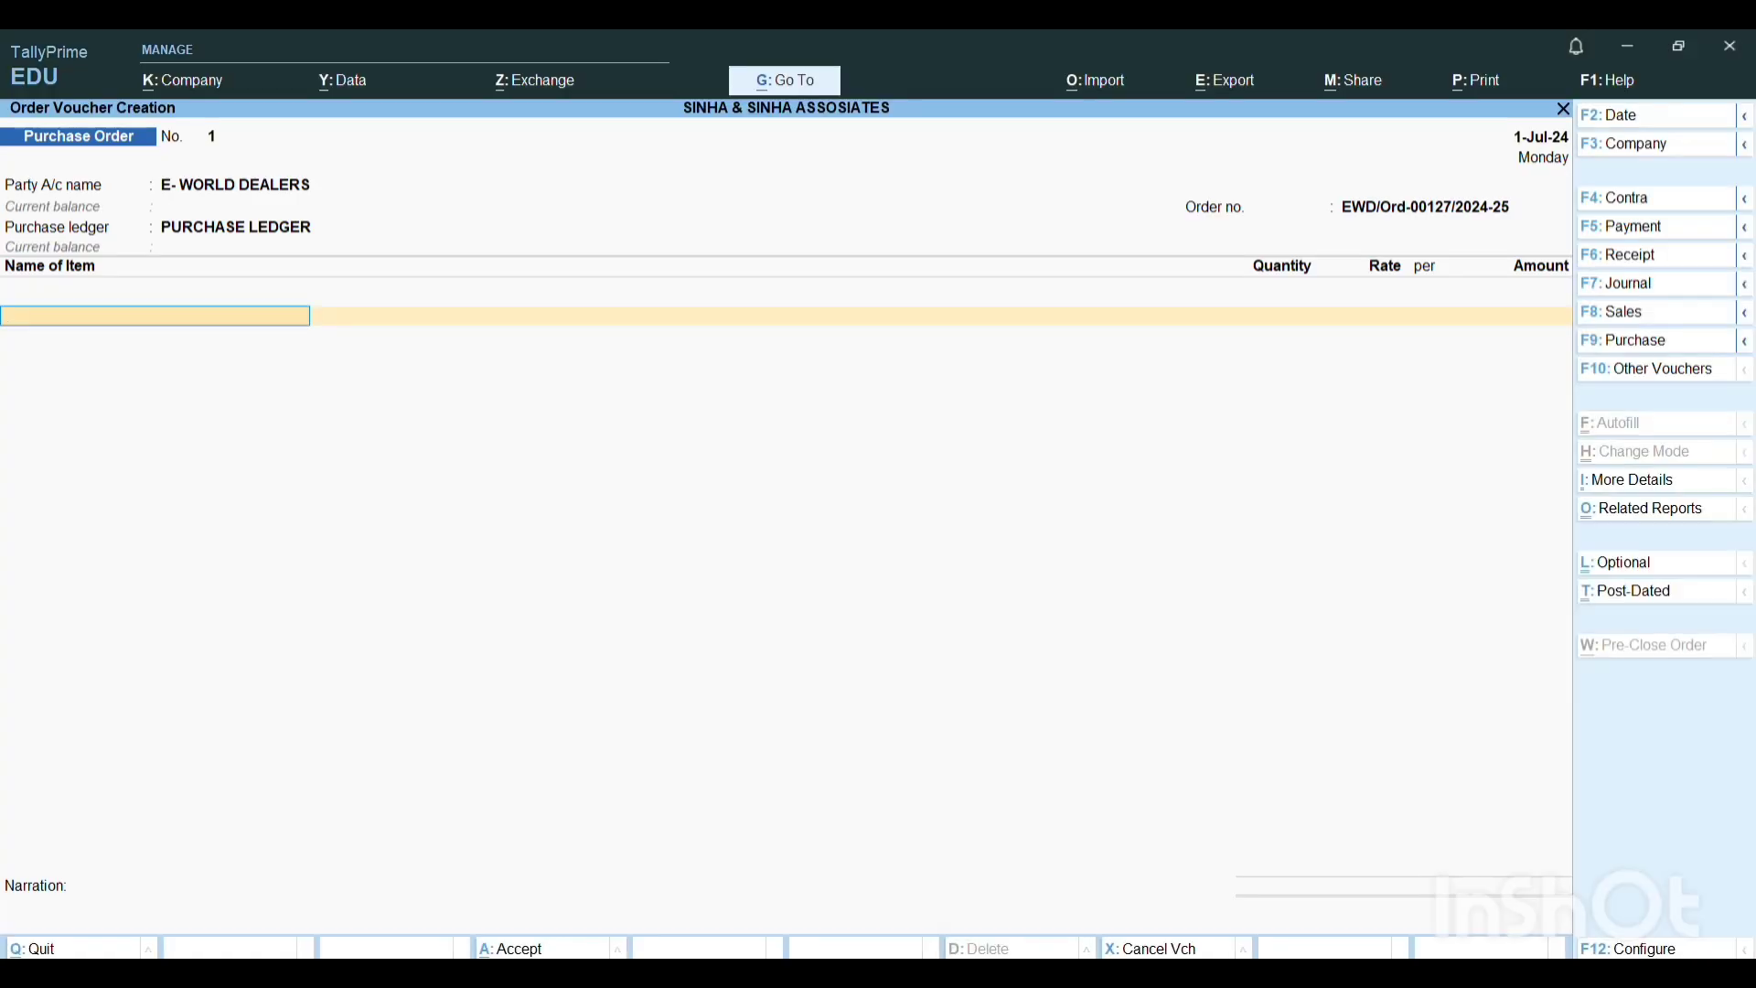
{"action": "key", "text": "alt+c"}
{"action": "type", "text": "LED T"}
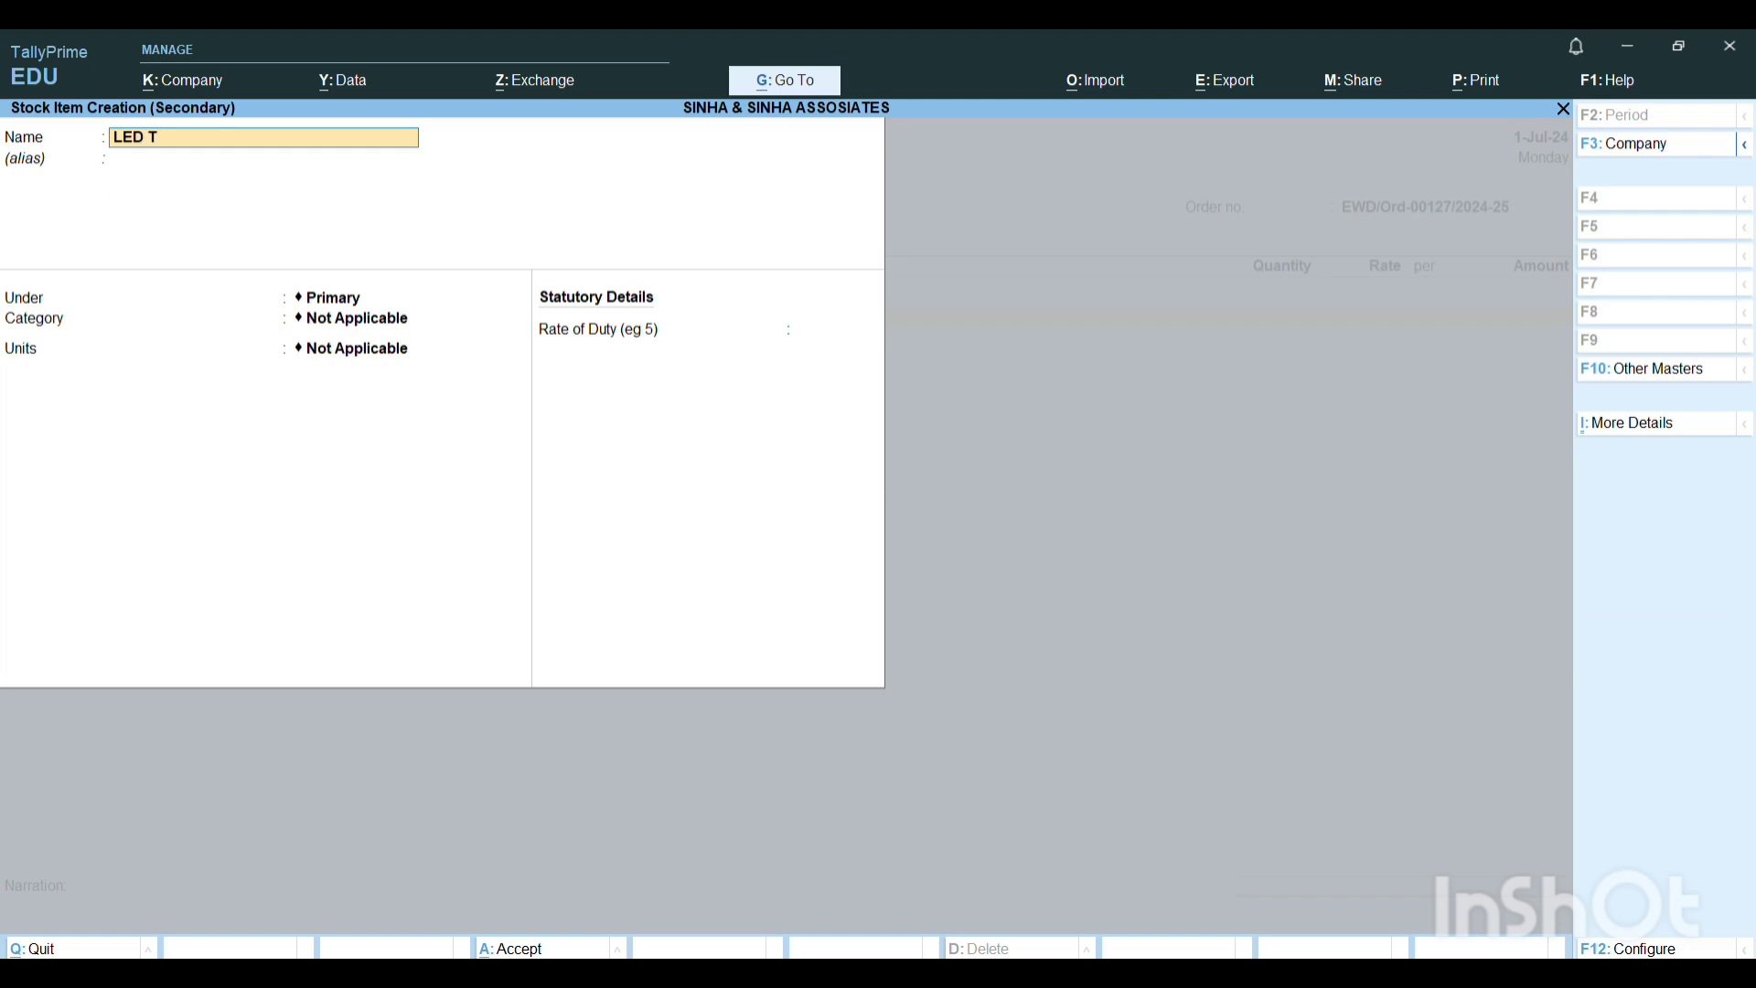
{"action": "type", "text": "V"}
{"action": "key", "text": "Return"}
{"action": "key", "text": "Return"}
{"action": "key", "text": "Return"}
{"action": "key", "text": "Return"}
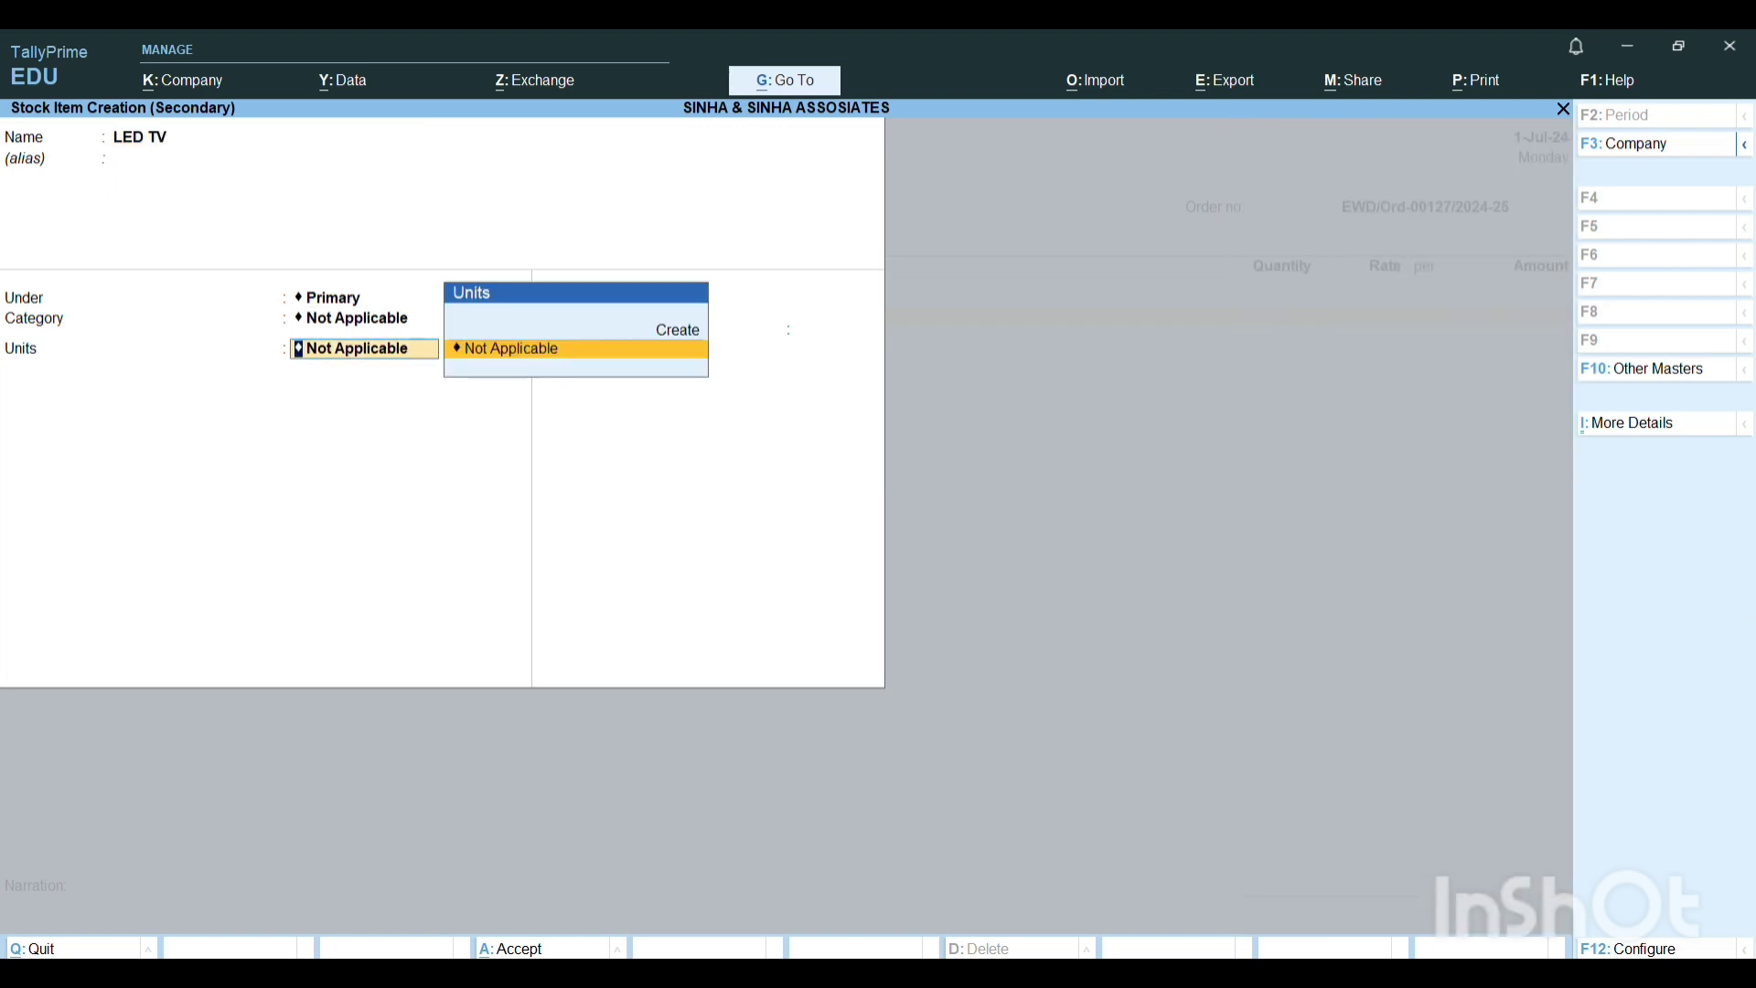
Create a simple unit with symbol PCS, formal name PIECES and 0 decimal places for the LED TV item.
{"action": "key", "text": "alt+c"}
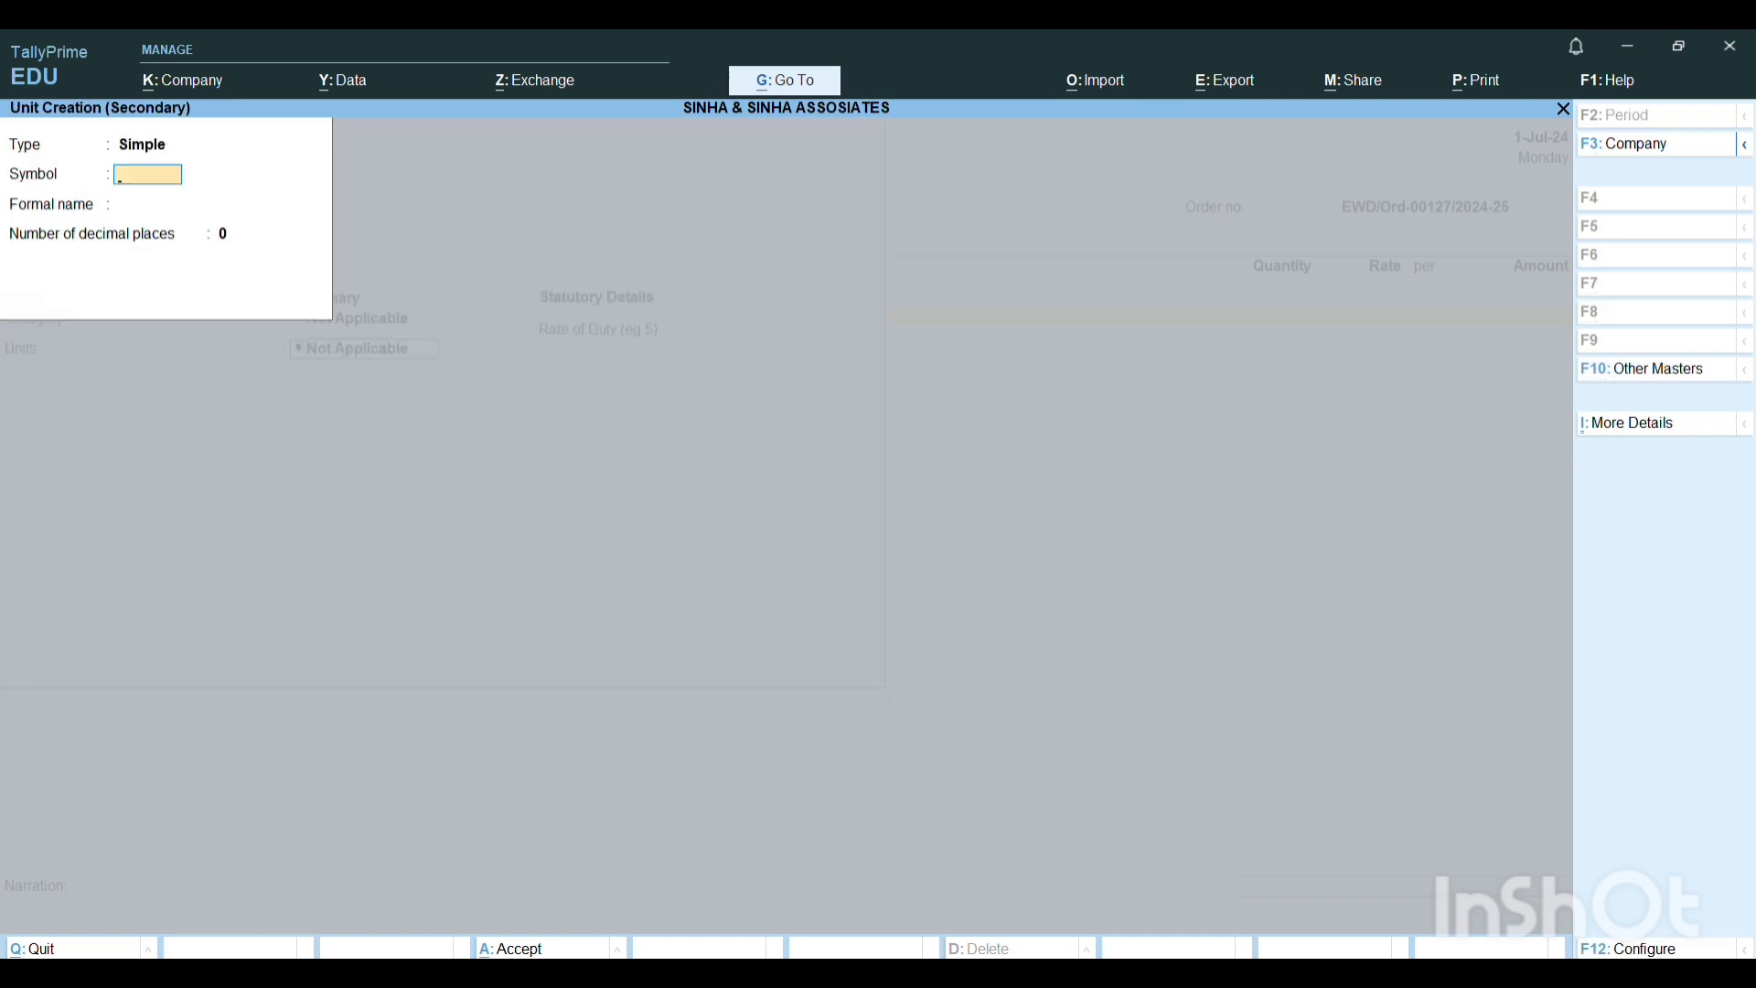
{"action": "type", "text": "PCS"}
{"action": "key", "text": "Return"}
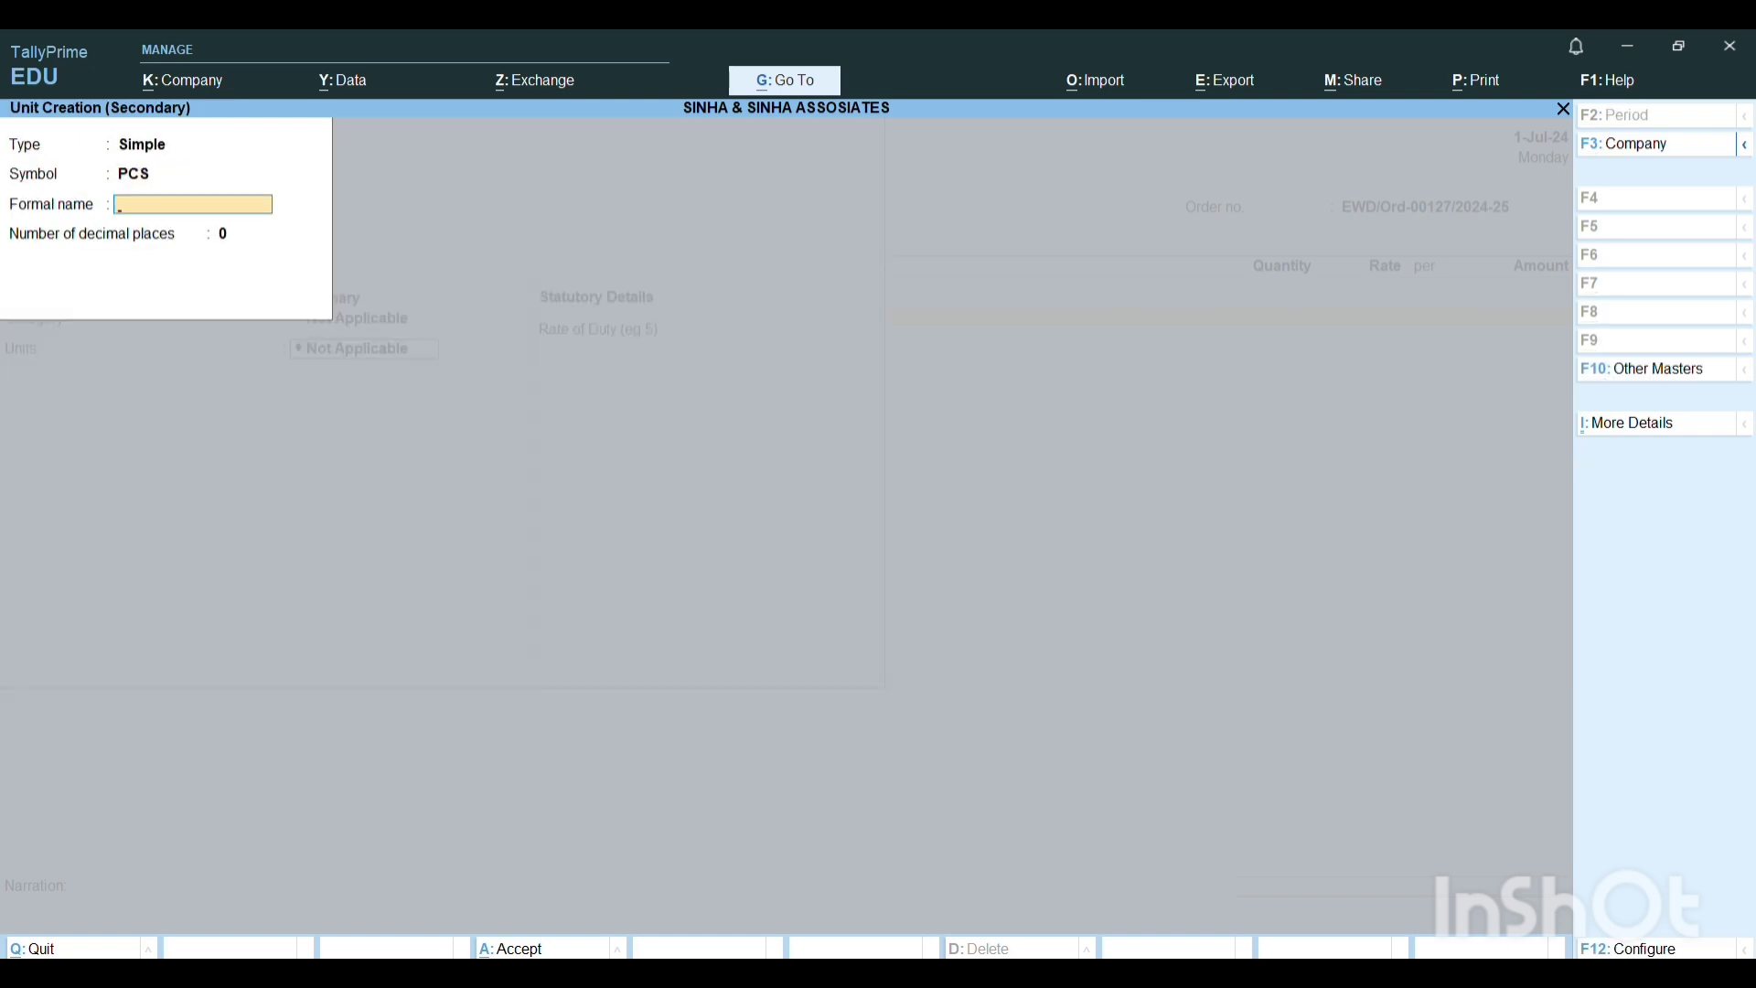
{"action": "key", "text": "Return"}
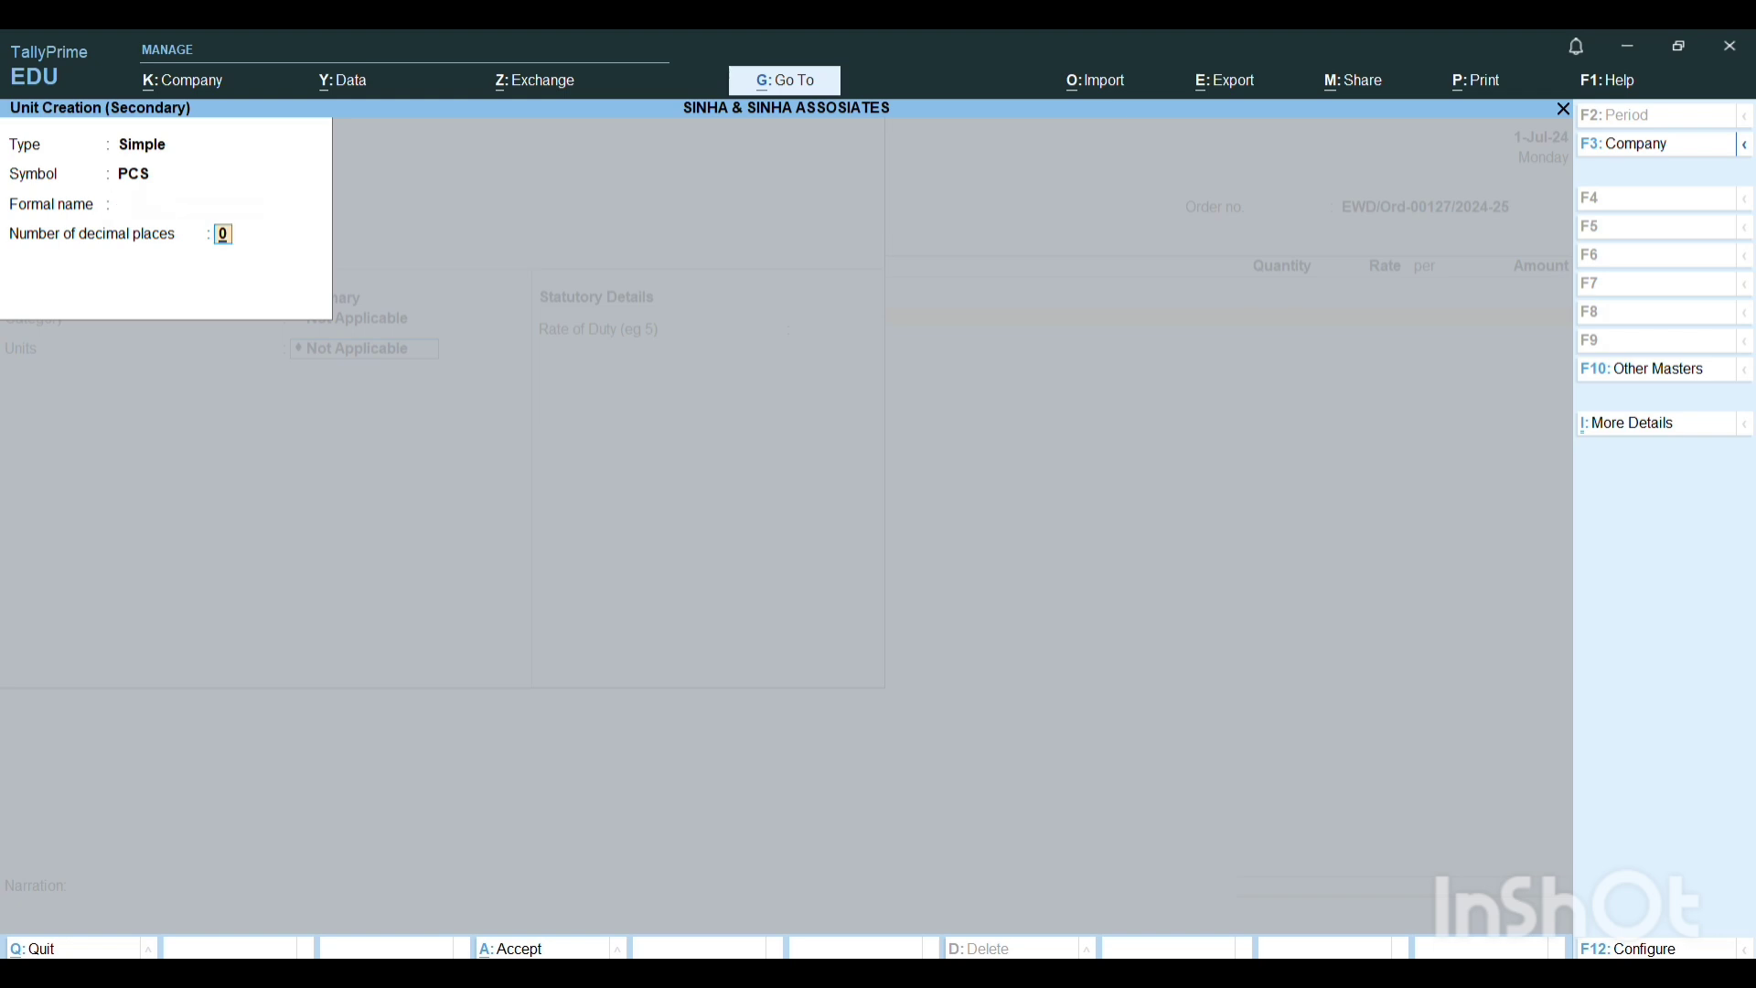
{"action": "key", "text": "BackSpace"}
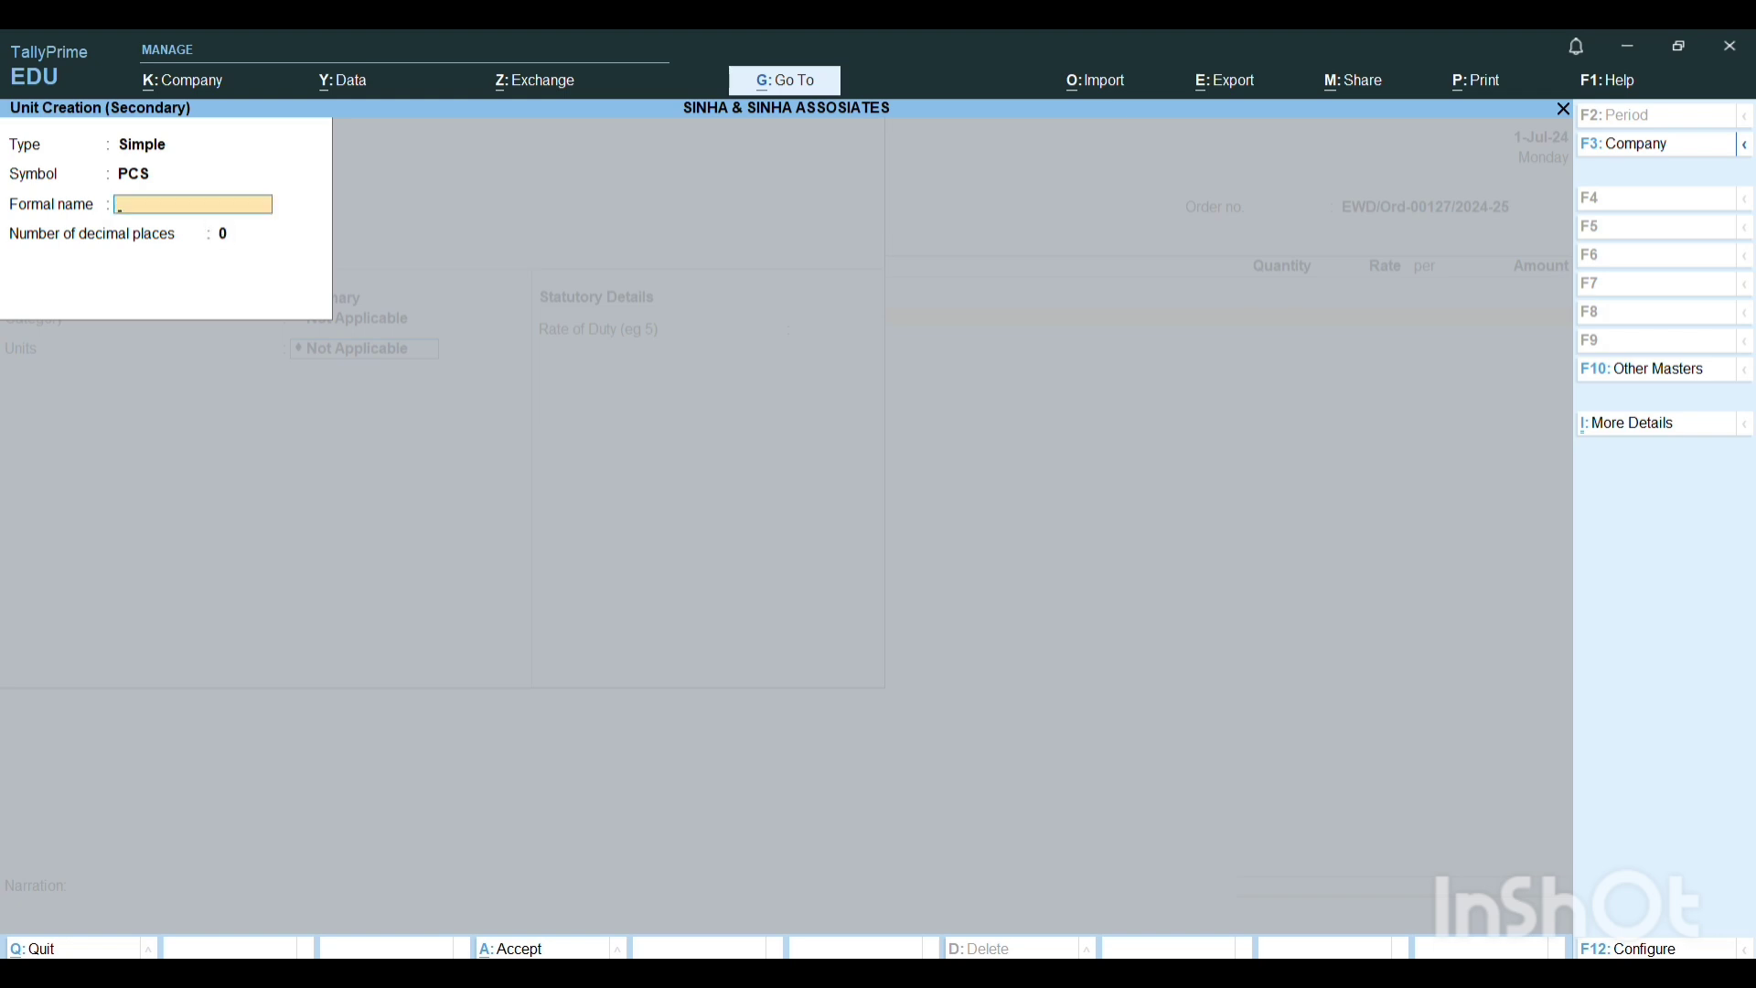
{"action": "type", "text": "PIECES"}
{"action": "key", "text": "Return"}
{"action": "key", "text": "Return"}
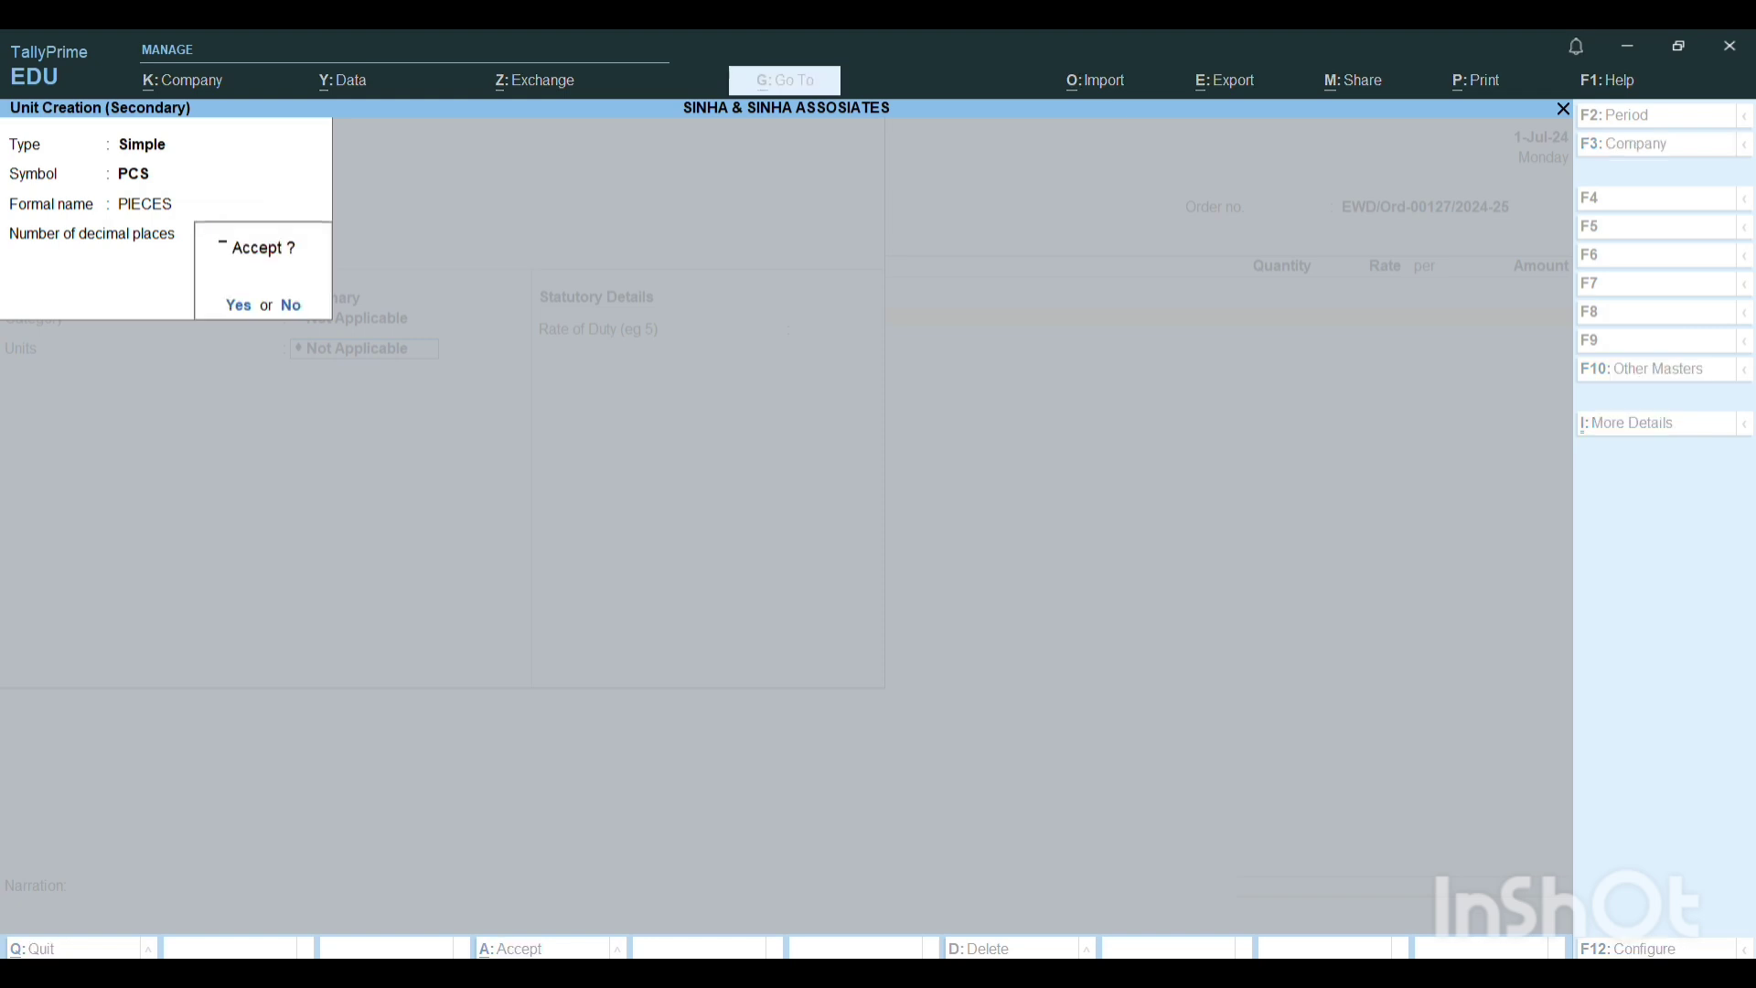
{"action": "key", "text": "Return"}
Keep the remaining stock item defaults and save LED TV as the order's first item.
{"action": "key", "text": "Return"}
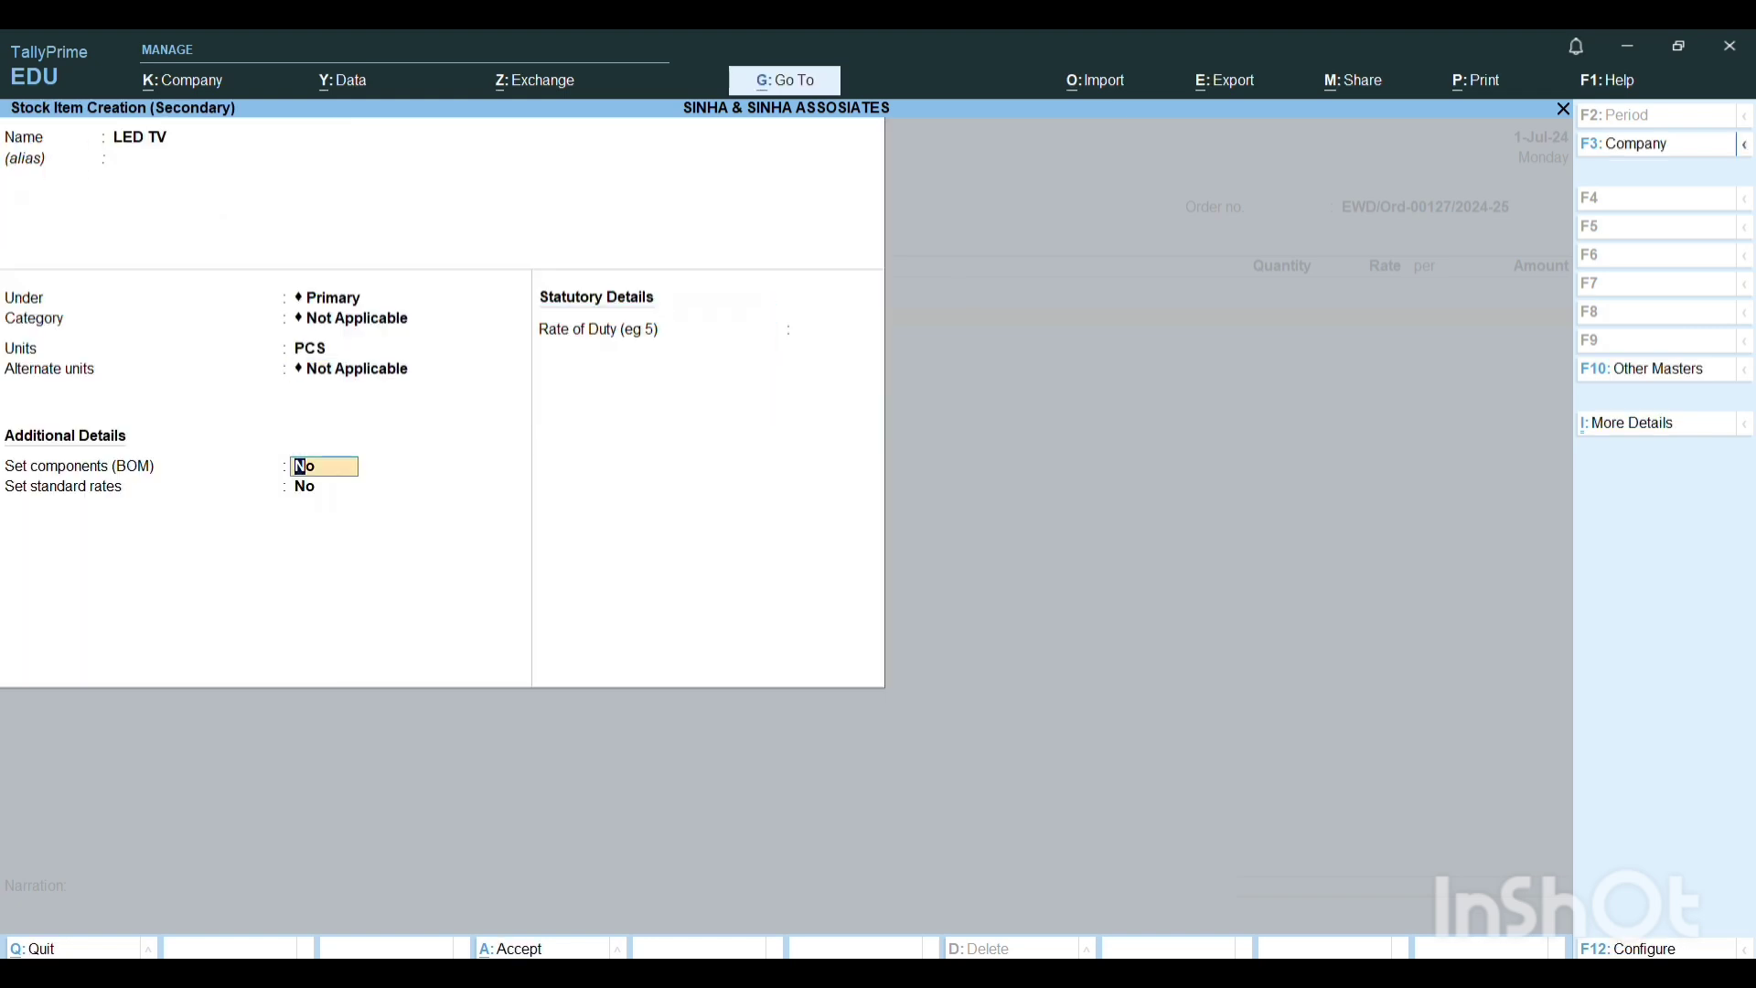
{"action": "key", "text": "Return"}
{"action": "key", "text": "Return"}
{"action": "key", "text": "Return"}
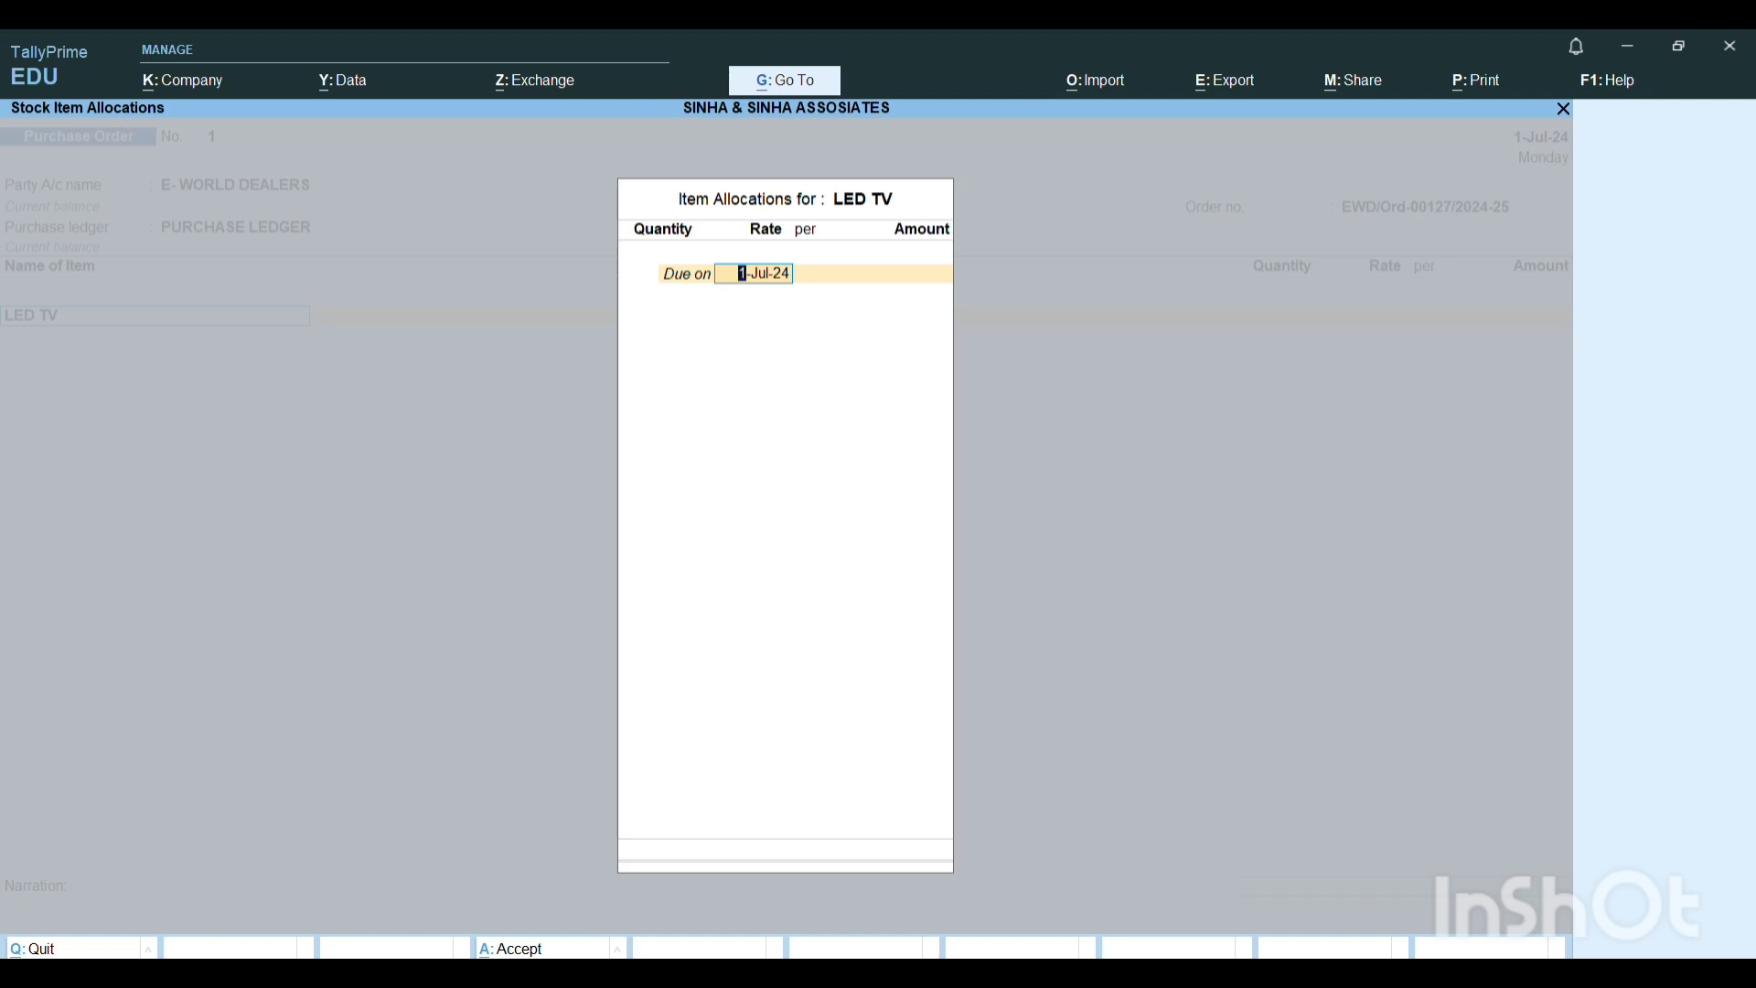
Allocate 25 PCS of LED TV due on 1-Jul-24 at a rate of 20,900 per PCS and accept the item line.
{"action": "key", "text": "Return"}
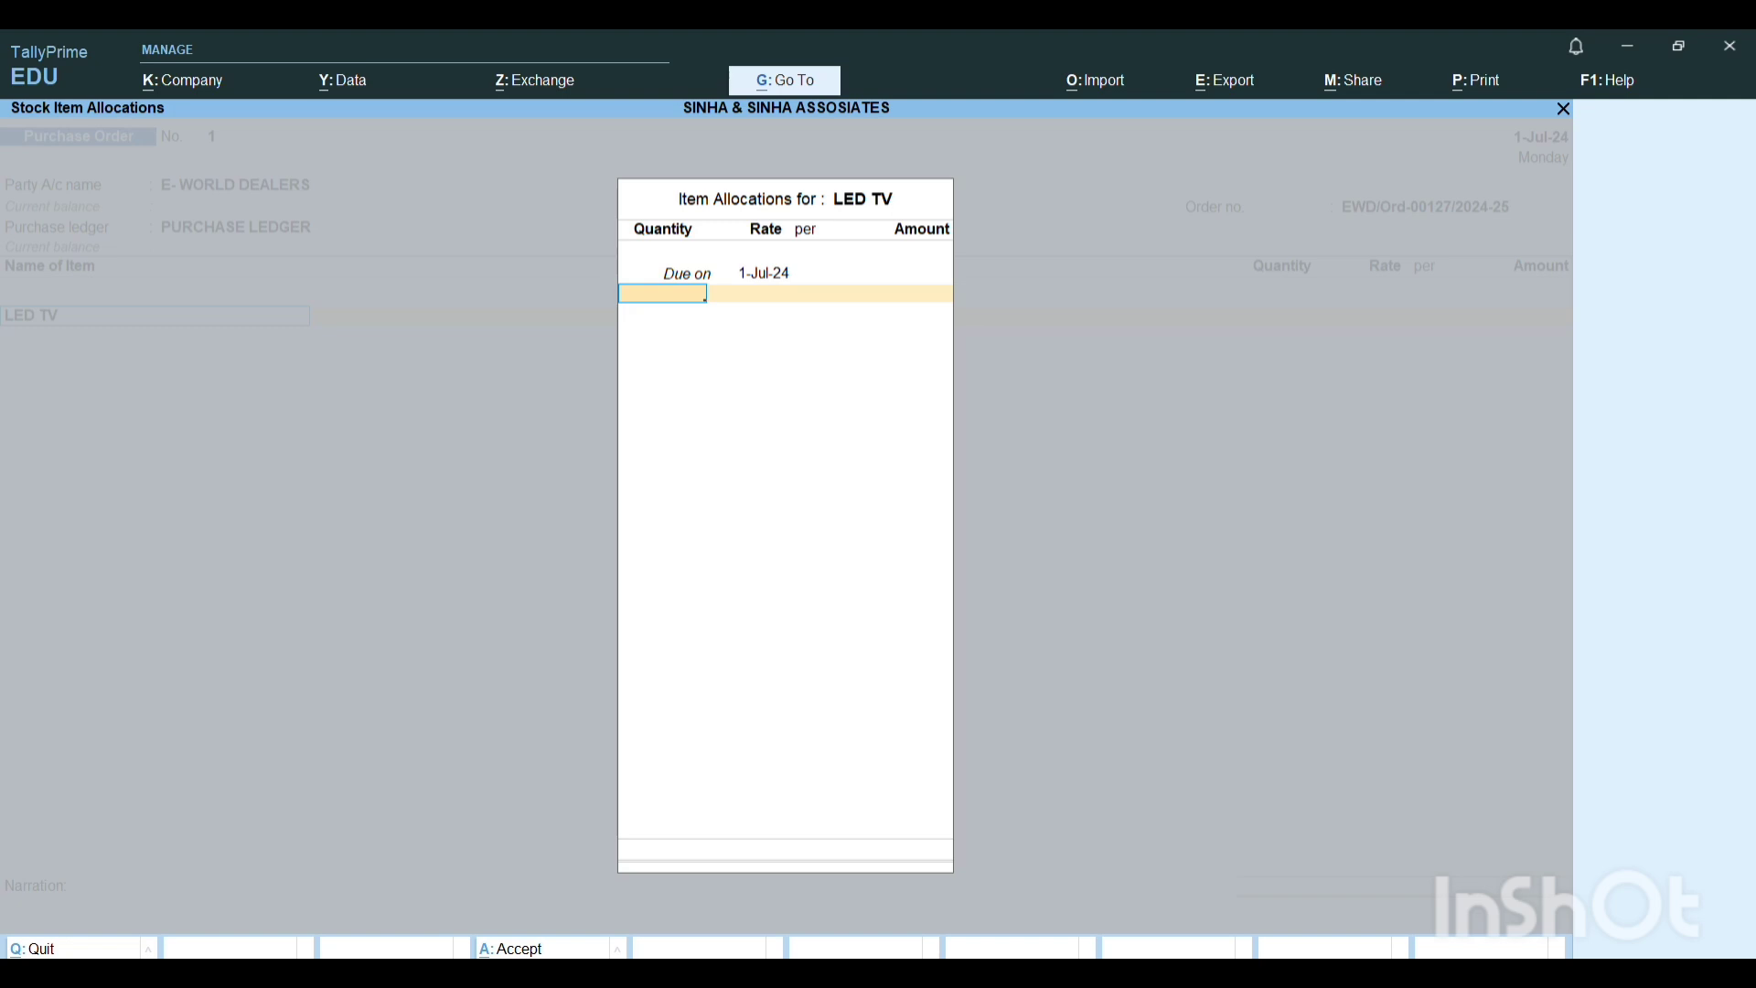
{"action": "type", "text": "25"}
{"action": "key", "text": "Return"}
{"action": "type", "text": "20"}
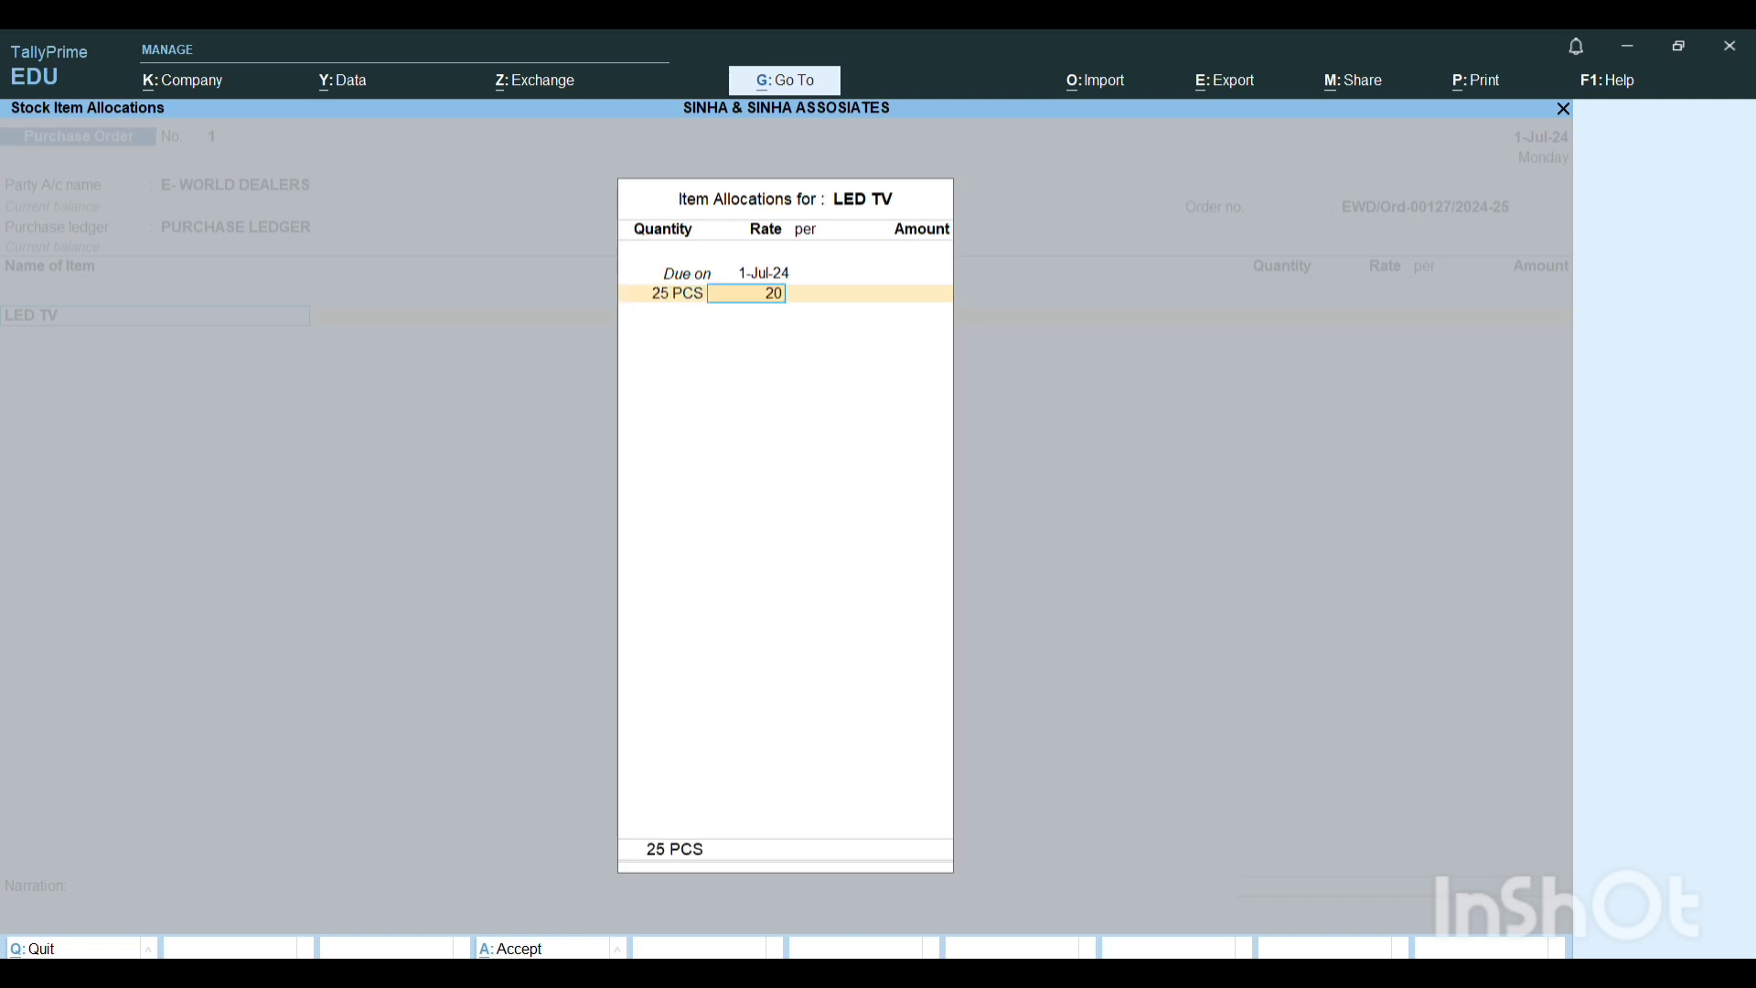
{"action": "type", "text": ",900"}
{"action": "key", "text": "Return"}
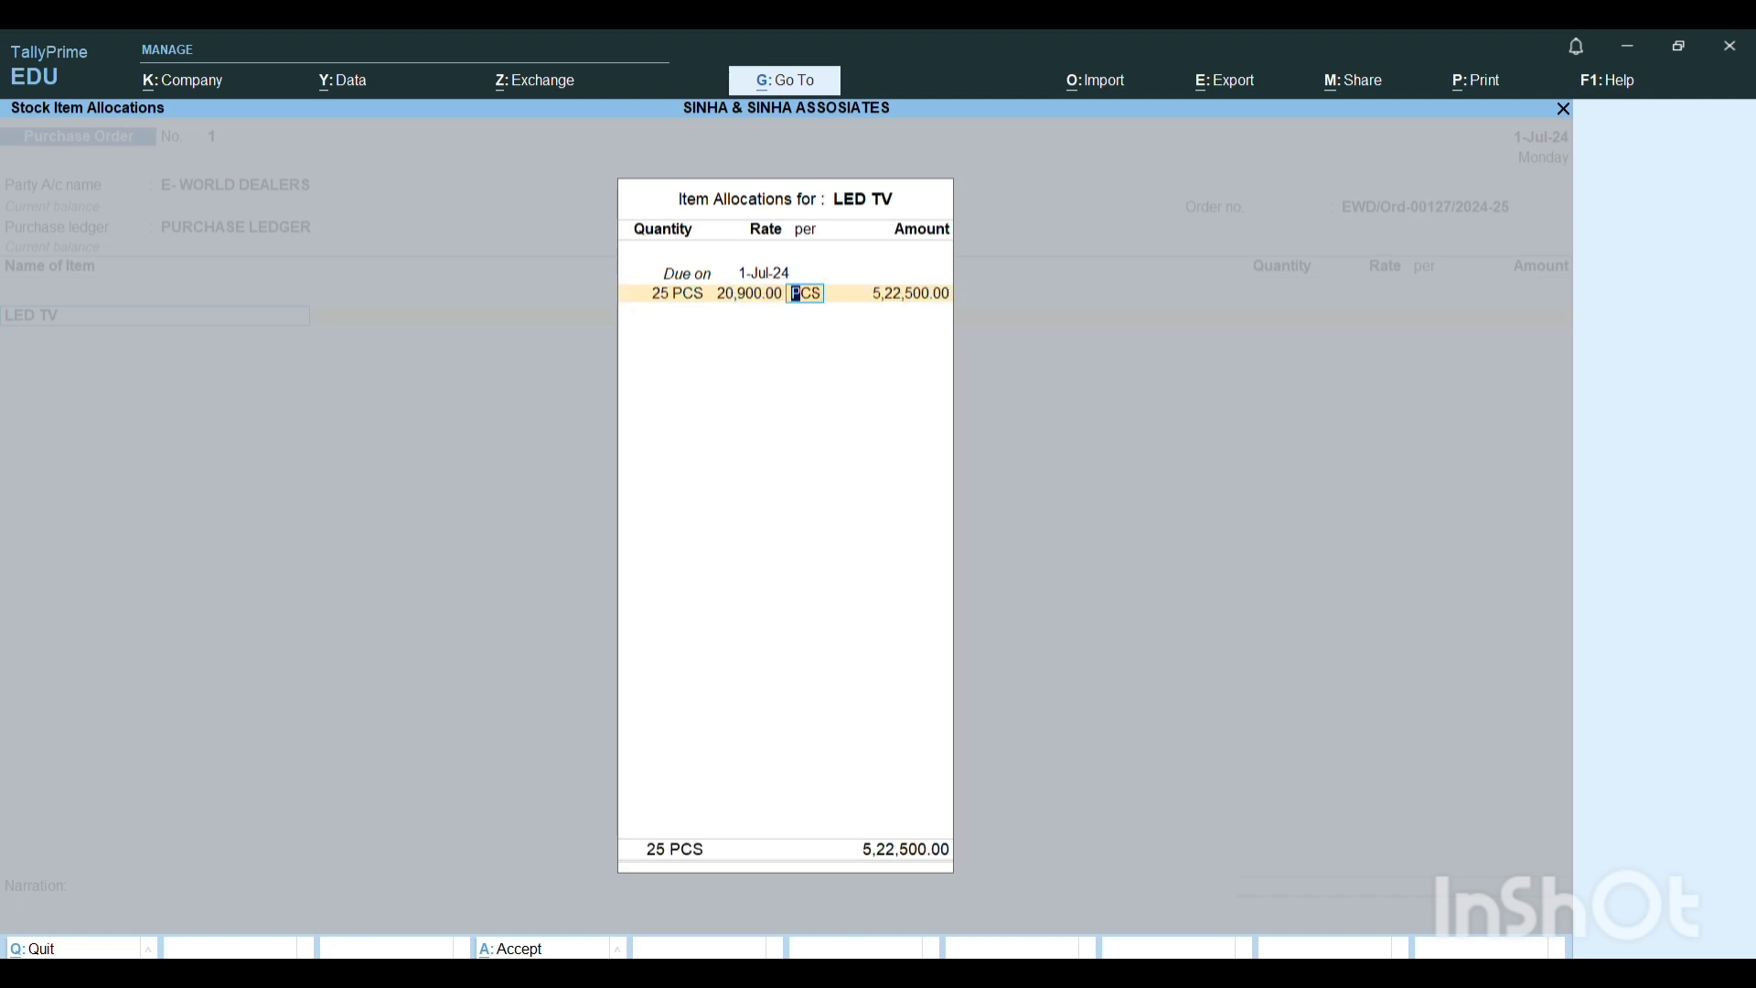
{"action": "key", "text": "Return"}
{"action": "key", "text": "Return"}
{"action": "key", "text": "Return"}
{"action": "key", "text": "Return"}
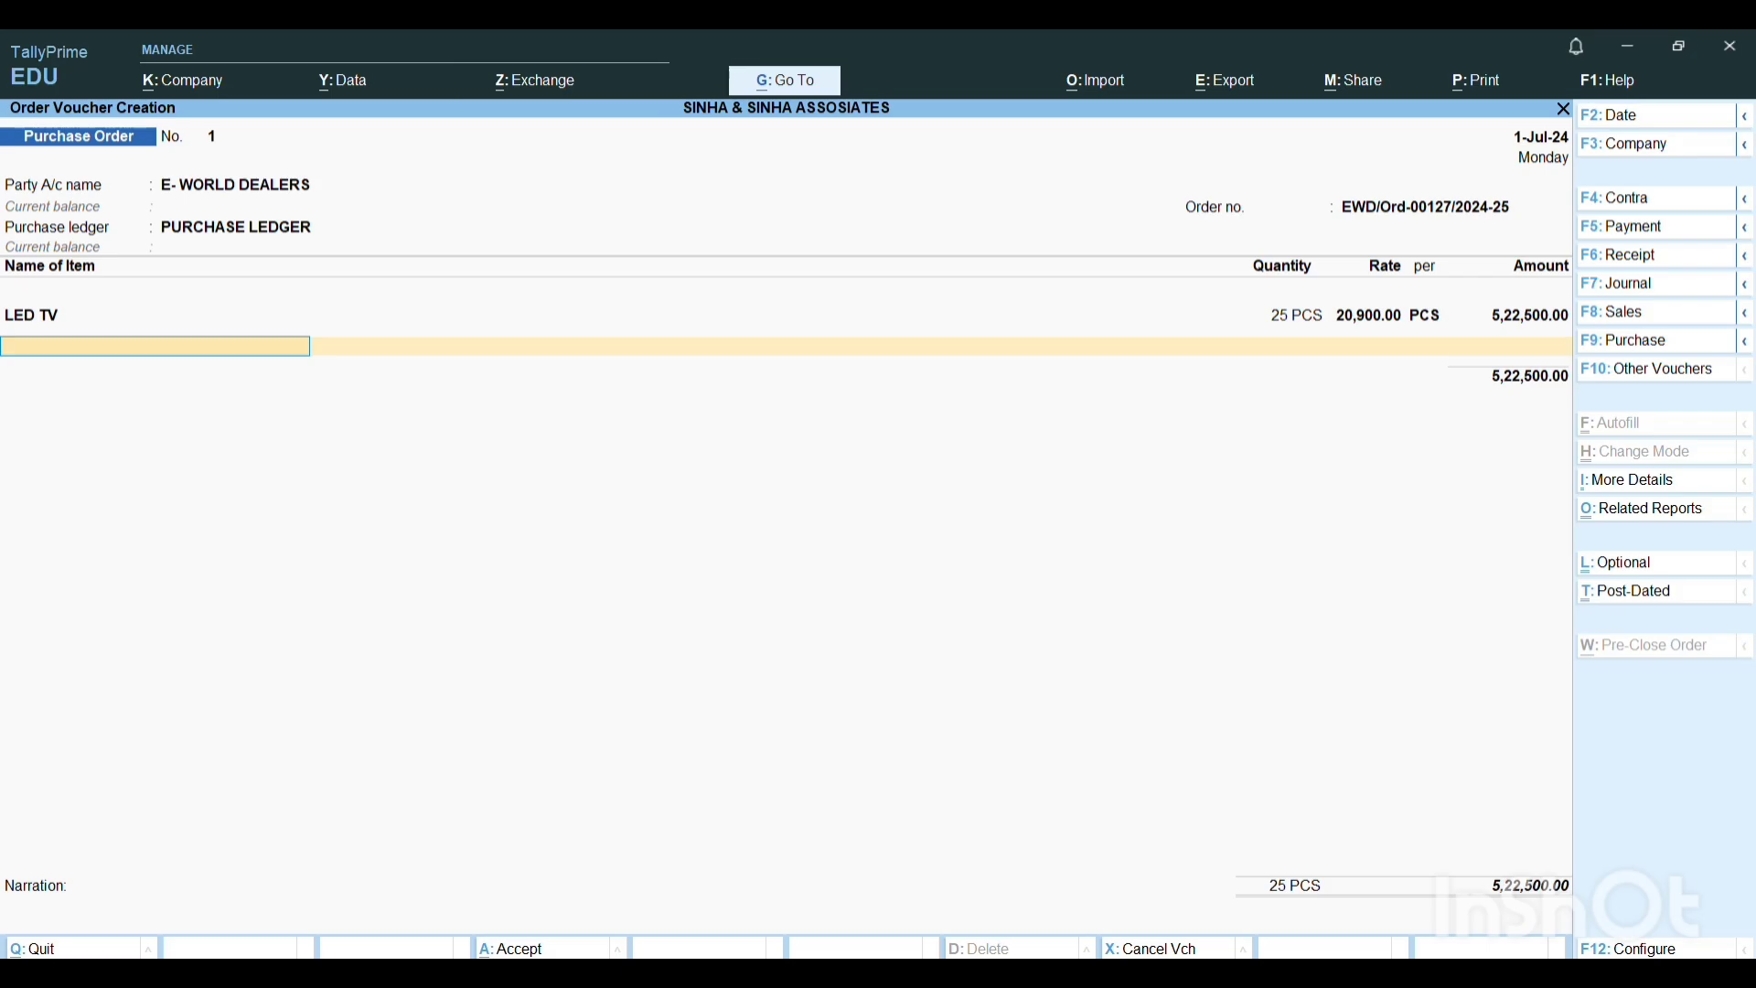
Check the LCD TV order line in Word and, back in TallyPrime, start a stock item named LCD TV with default group and category.
{"action": "key", "text": "alt+Tab"}
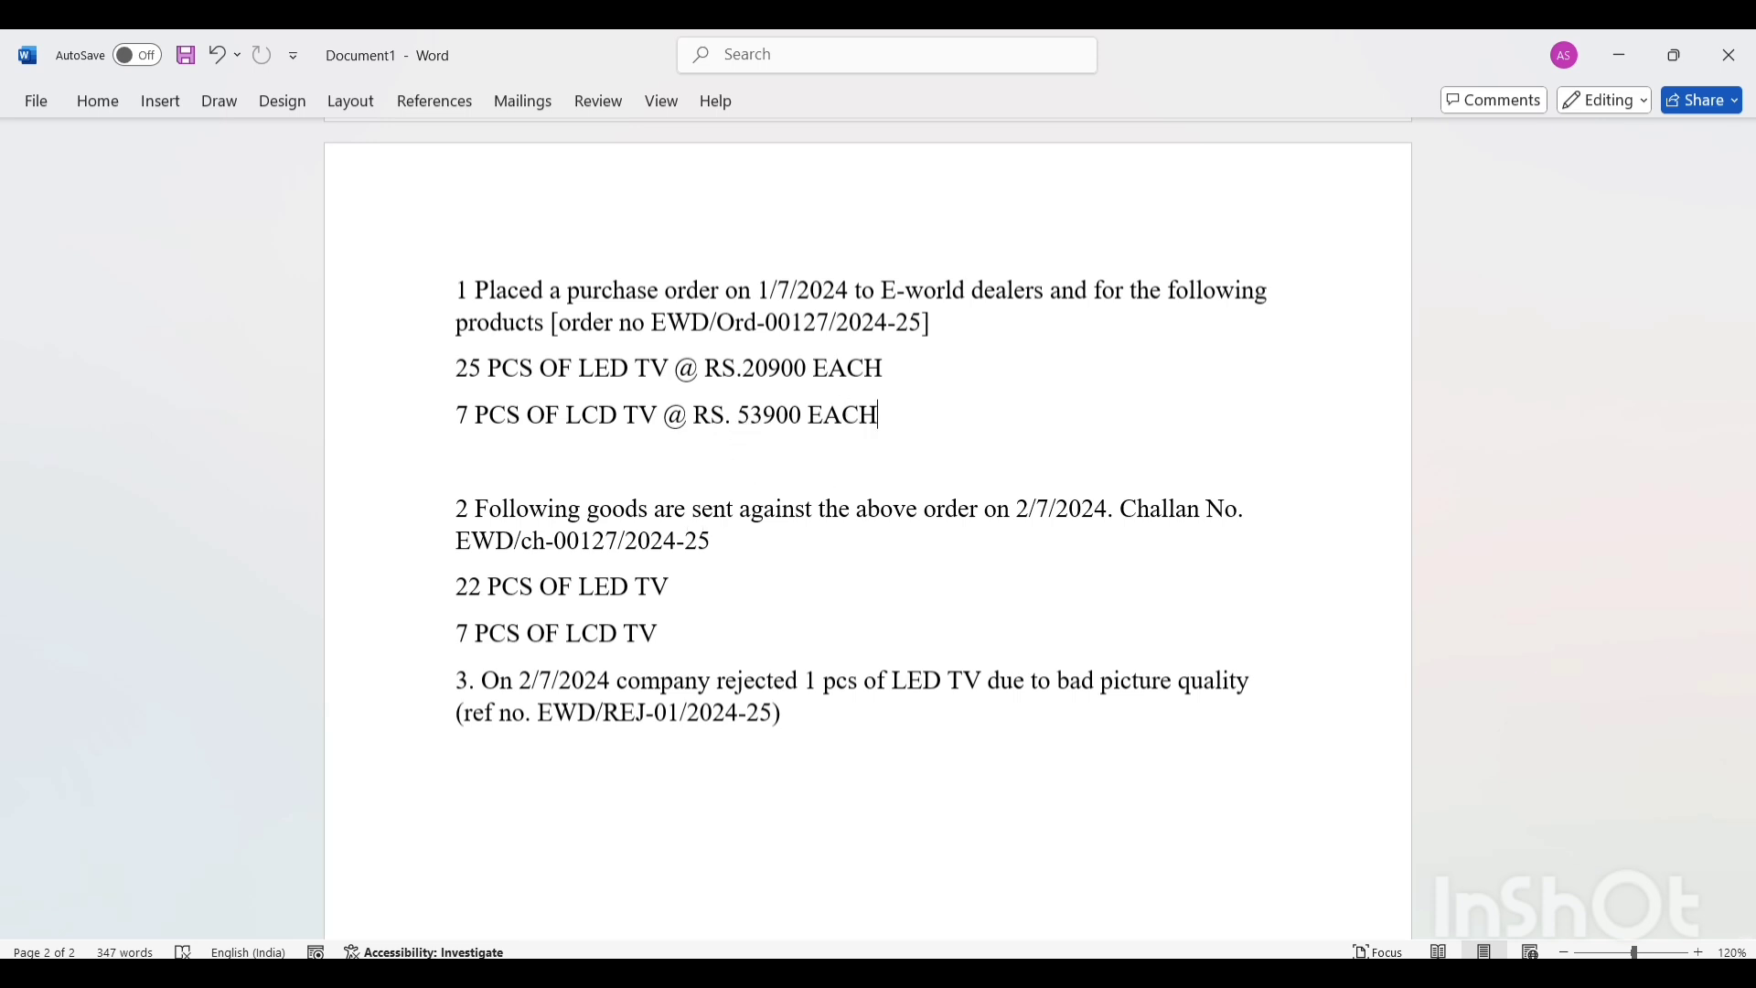
{"action": "left_click", "coordinate": [1232, 974]}
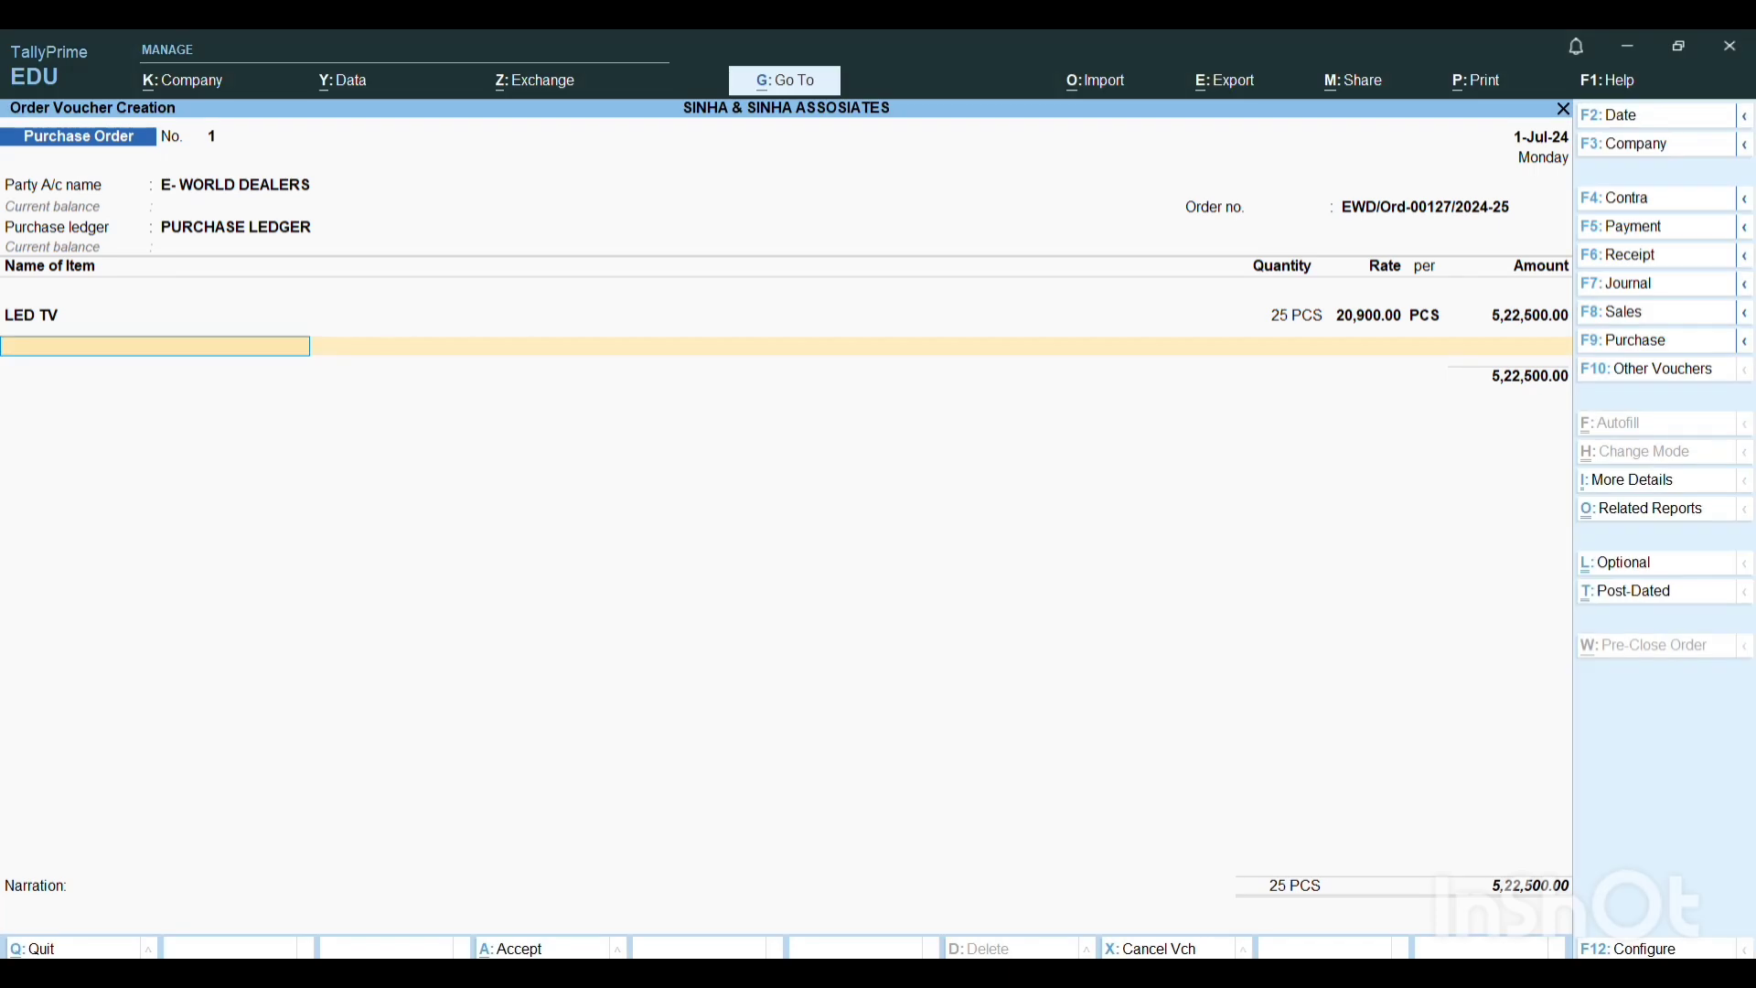
{"action": "key", "text": "alt+c"}
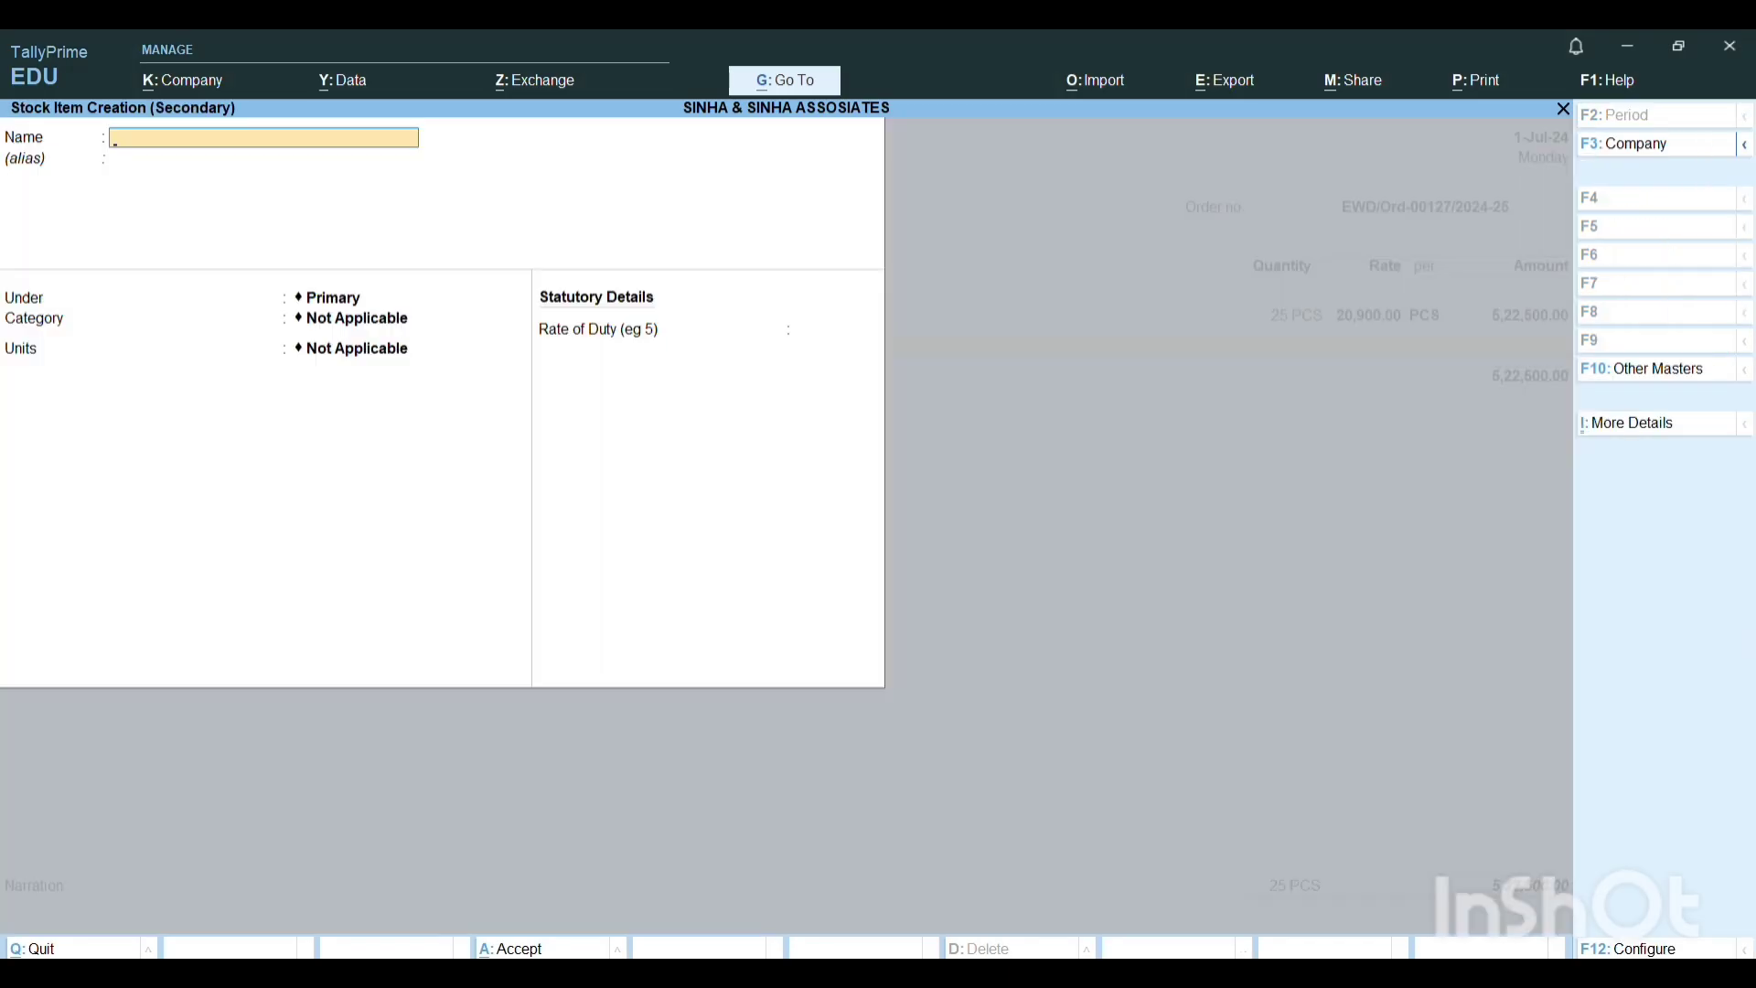
{"action": "type", "text": "LCD TV"}
{"action": "key", "text": "Return"}
{"action": "key", "text": "Return"}
{"action": "key", "text": "Return"}
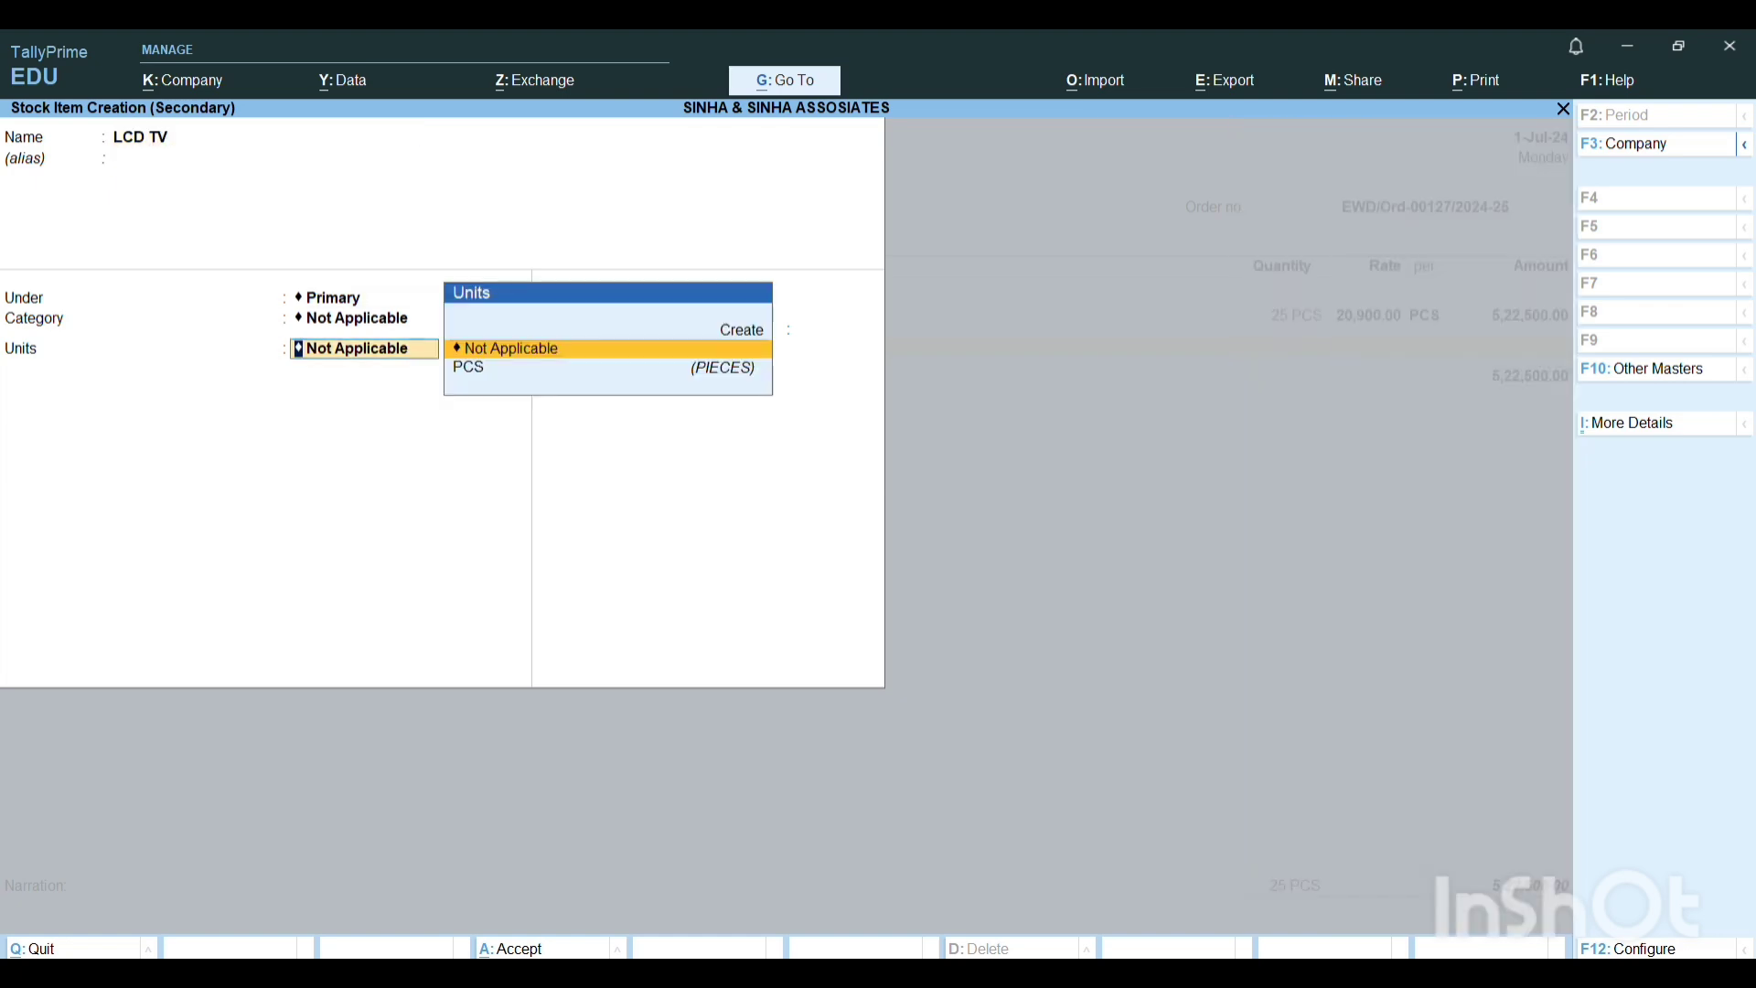
Assign the PCS unit to LCD TV, keep the remaining defaults and save it as the order's second item.
{"action": "key", "text": "Down"}
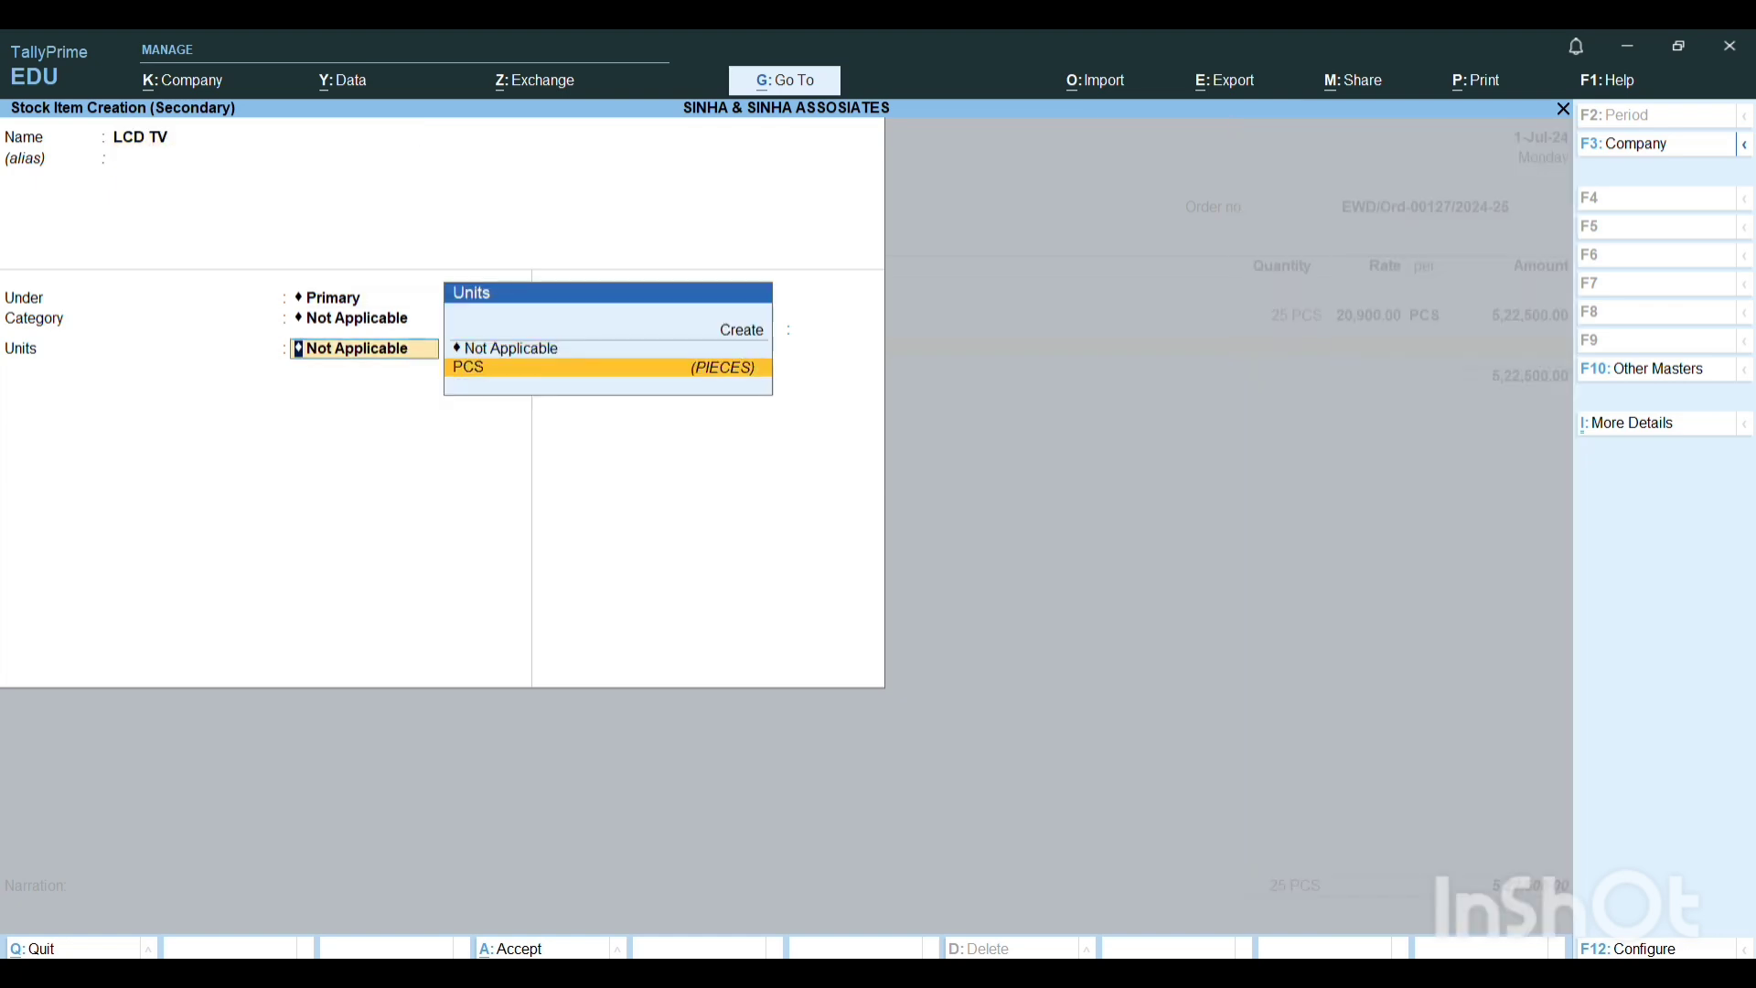
{"action": "key", "text": "Return"}
{"action": "key", "text": "Return"}
{"action": "key", "text": "Return"}
{"action": "key", "text": "Return"}
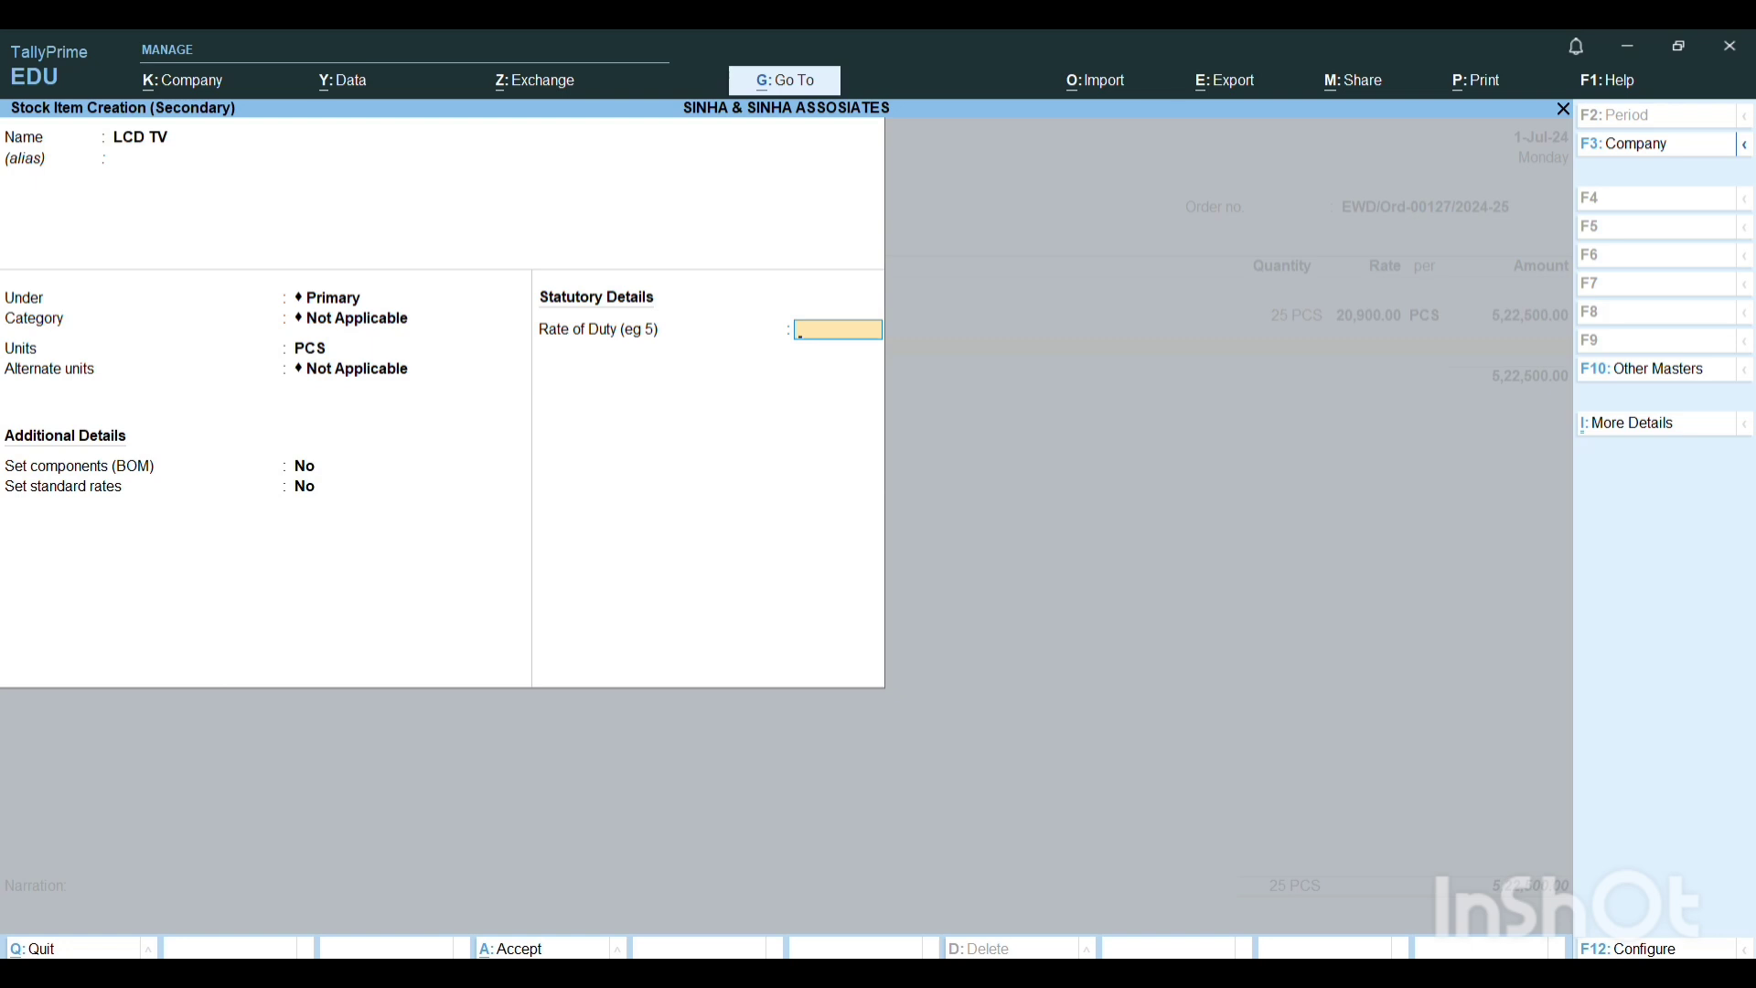
{"action": "key", "text": "Return"}
{"action": "key", "text": "Return"}
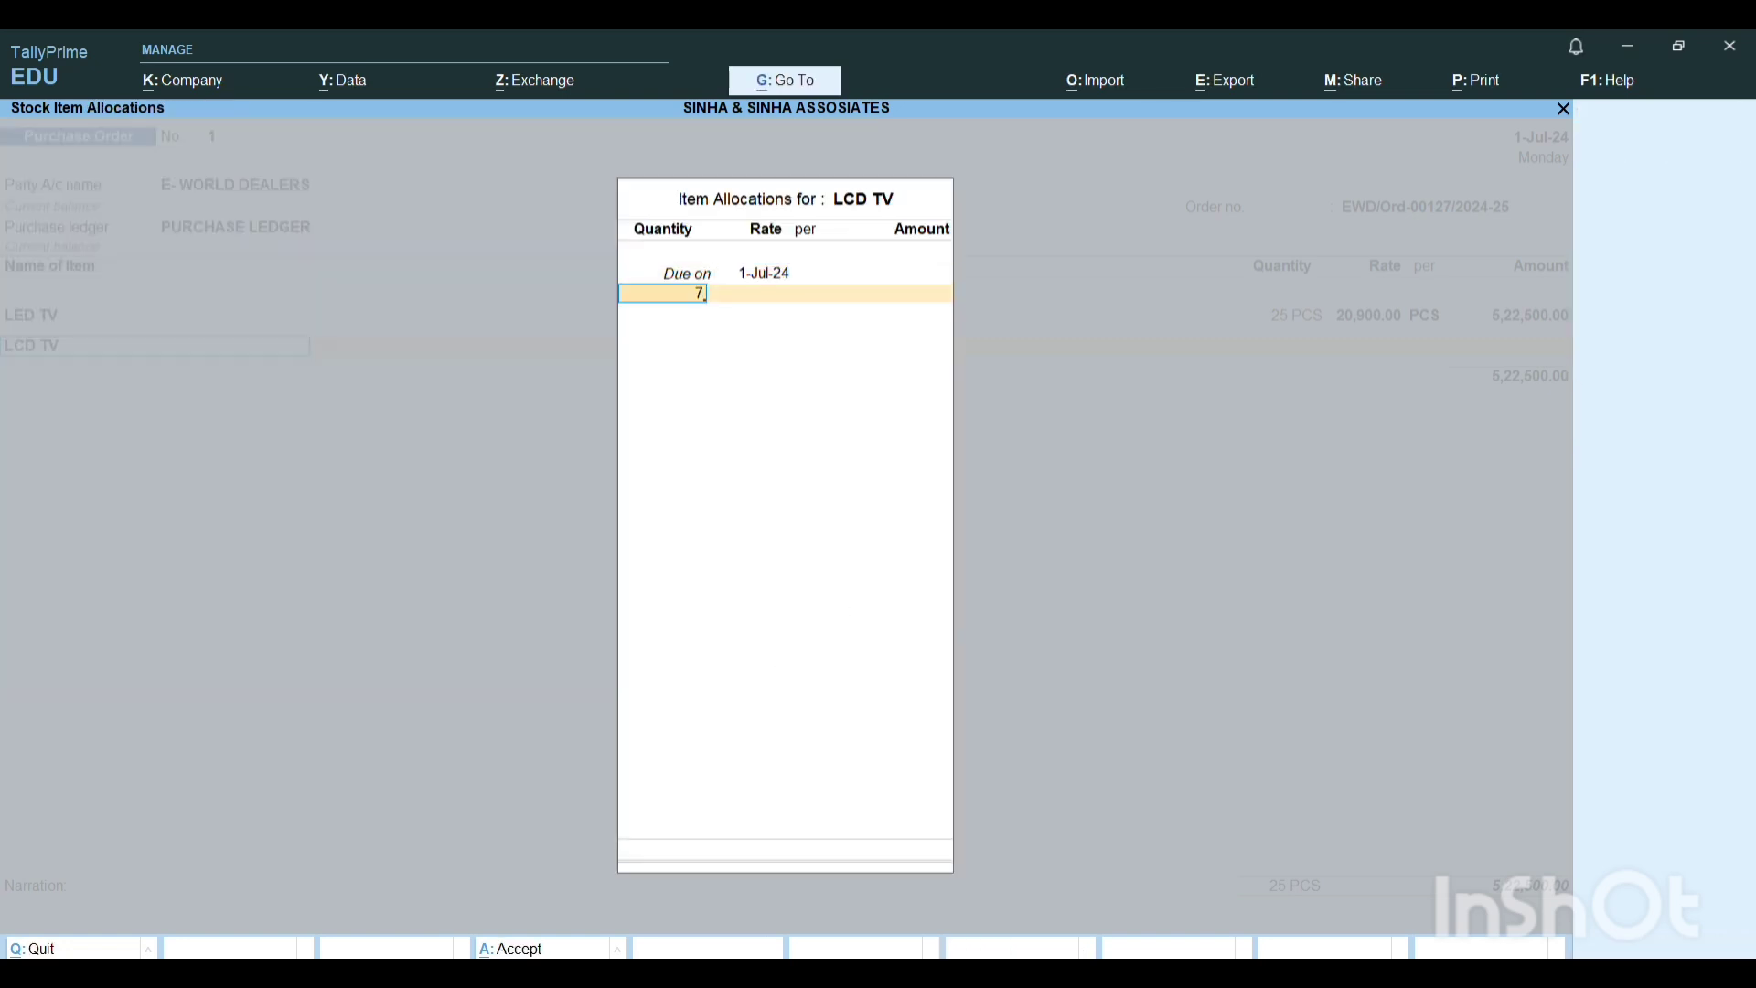
Enter 8 as the LCD TV quantity in the item allocation and change the ordered LCD TV quantity to 8 in the Word document.
{"action": "type", "text": "7"}
{"action": "key", "text": "BackSpace"}
{"action": "type", "text": "8"}
{"action": "key", "text": "alt+Tab"}
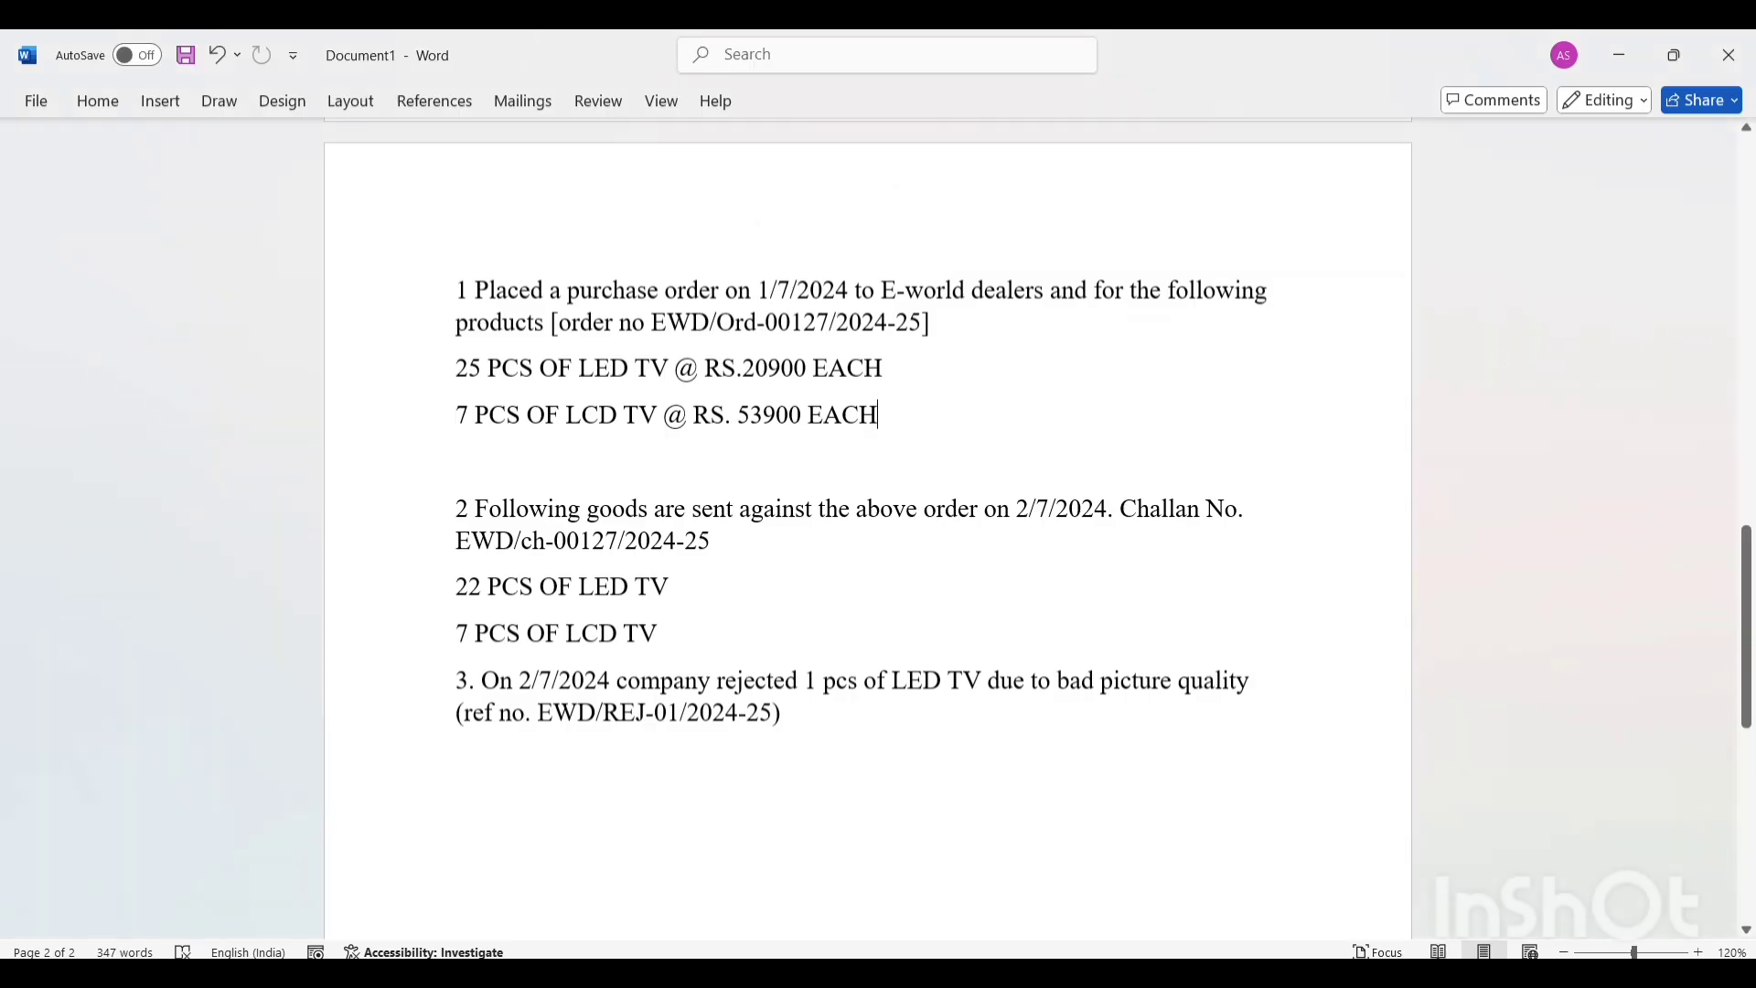
{"action": "left_click", "coordinate": [467, 419]}
{"action": "key", "text": "BackSpace"}
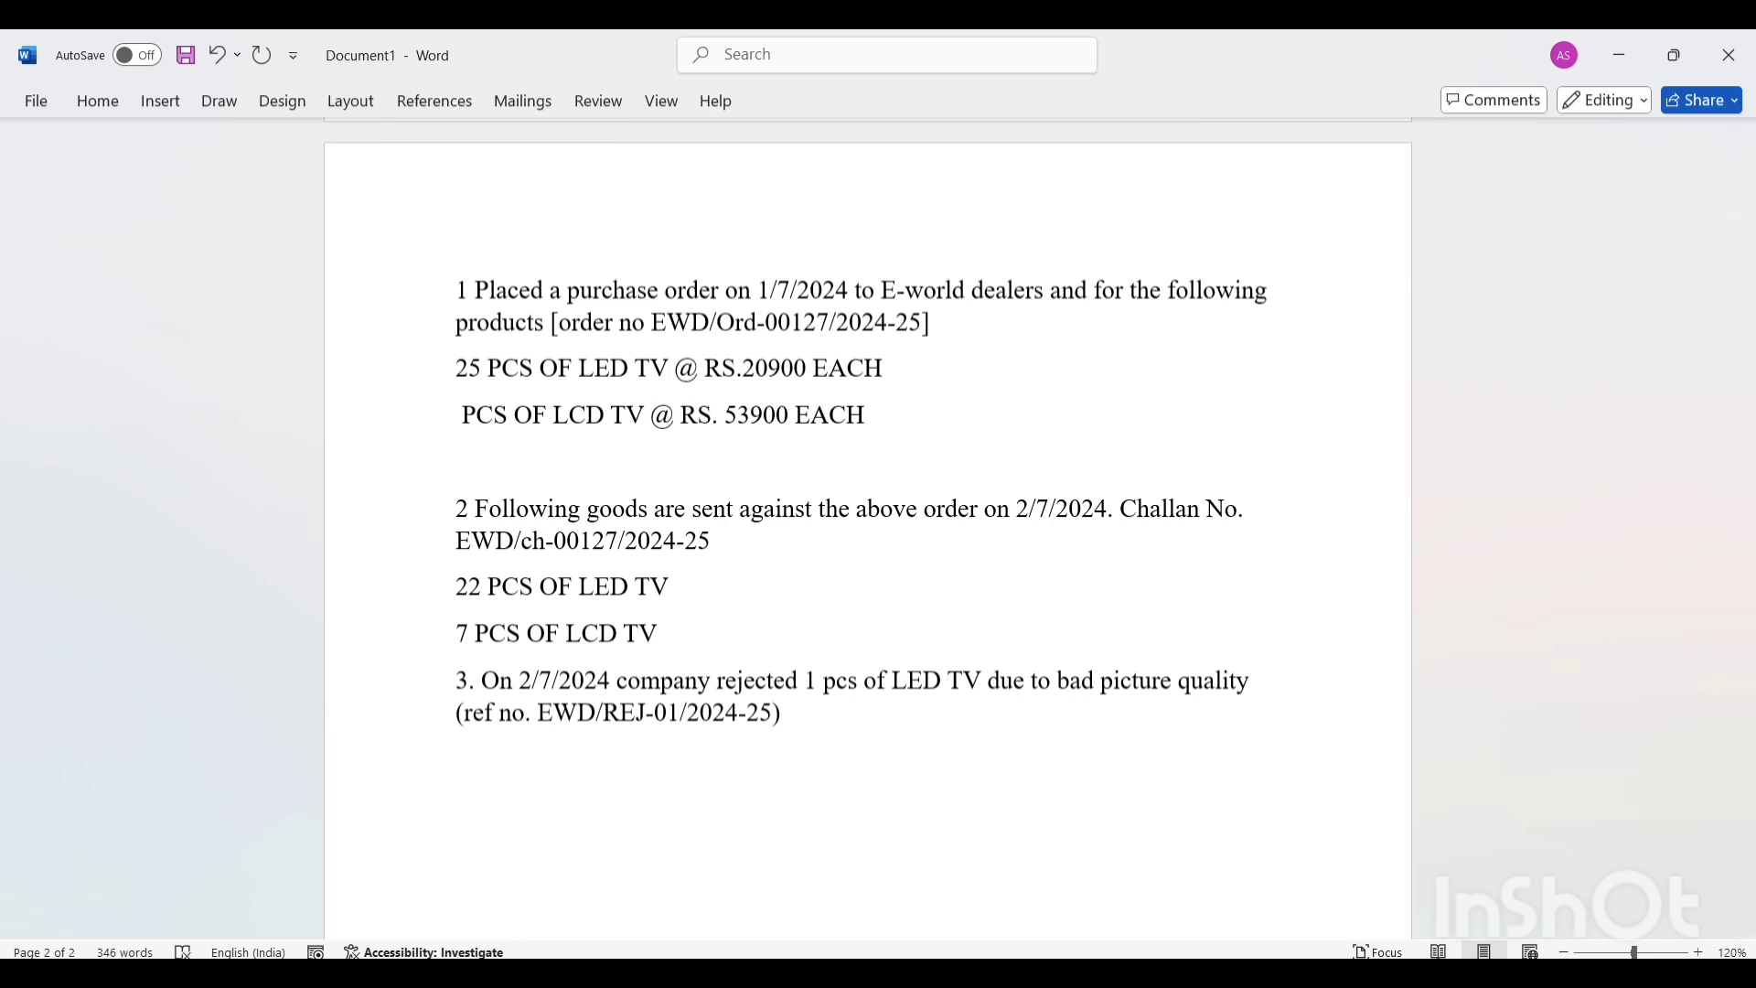
{"action": "type", "text": "8"}
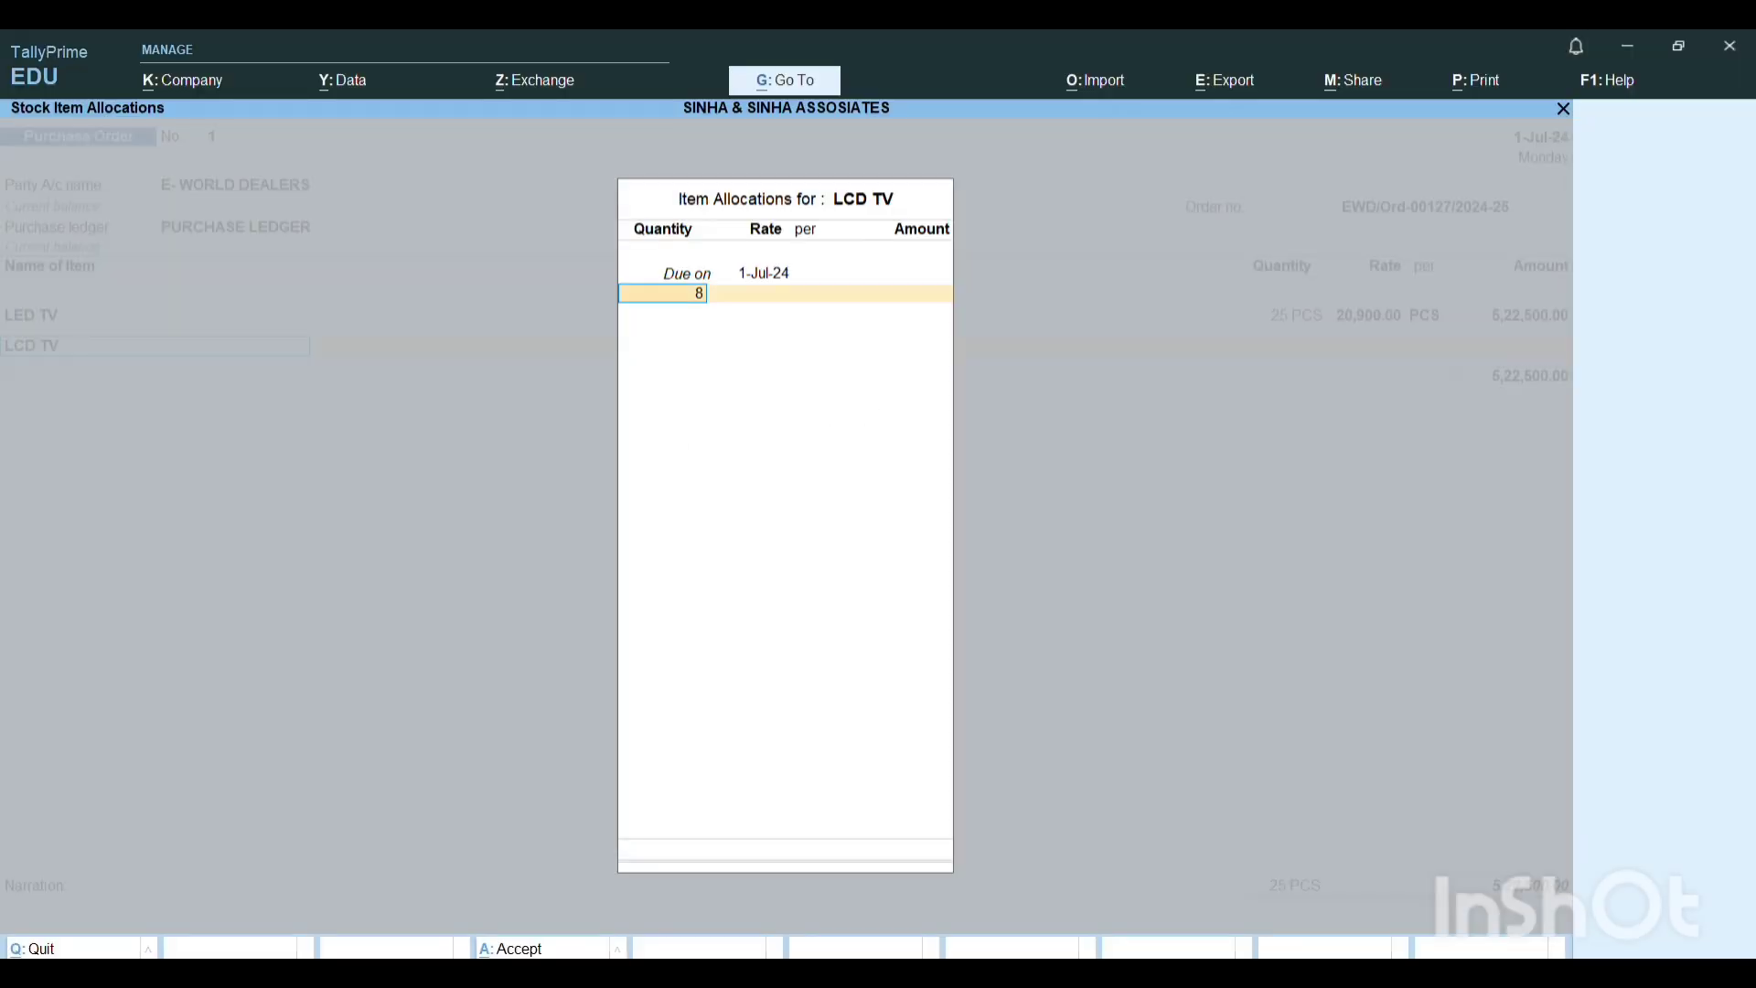
Back in TallyPrime, allocate 8 PCS of LCD TV due on 1-Jul-24 at a rate of 53,900 per PCS and accept the item line.
{"action": "type", "text": "8"}
{"action": "key", "text": "Return"}
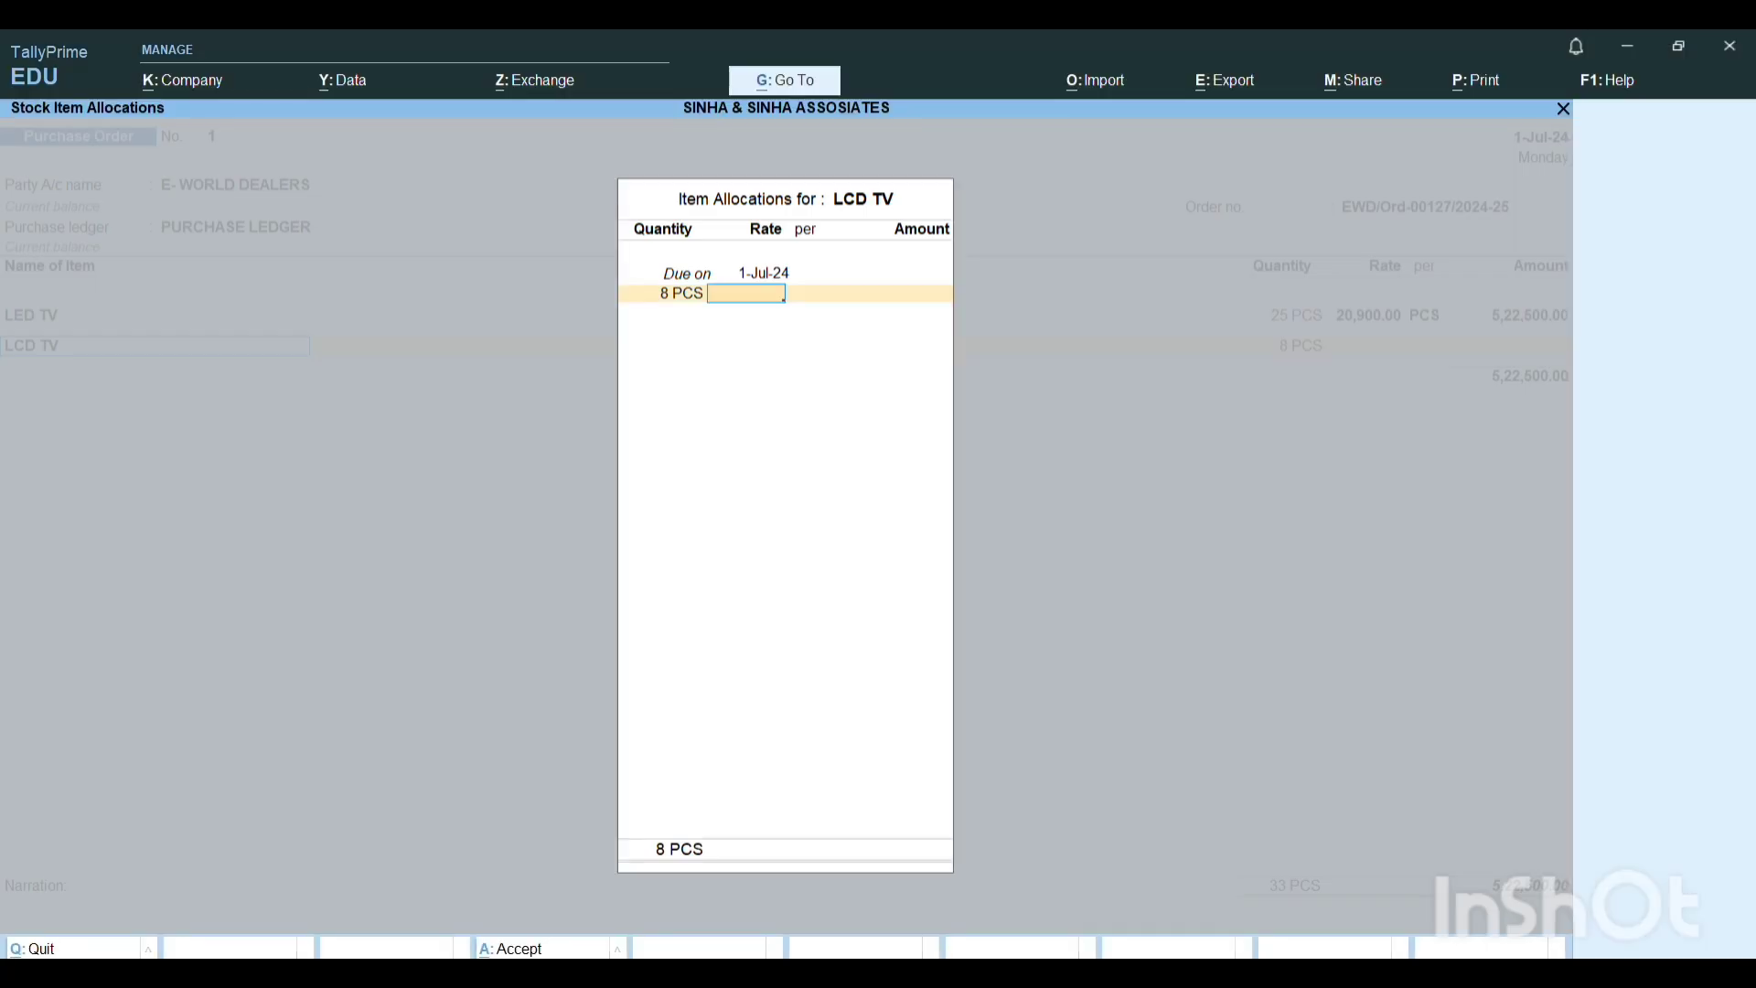
{"action": "type", "text": "53,900"}
{"action": "key", "text": "Return"}
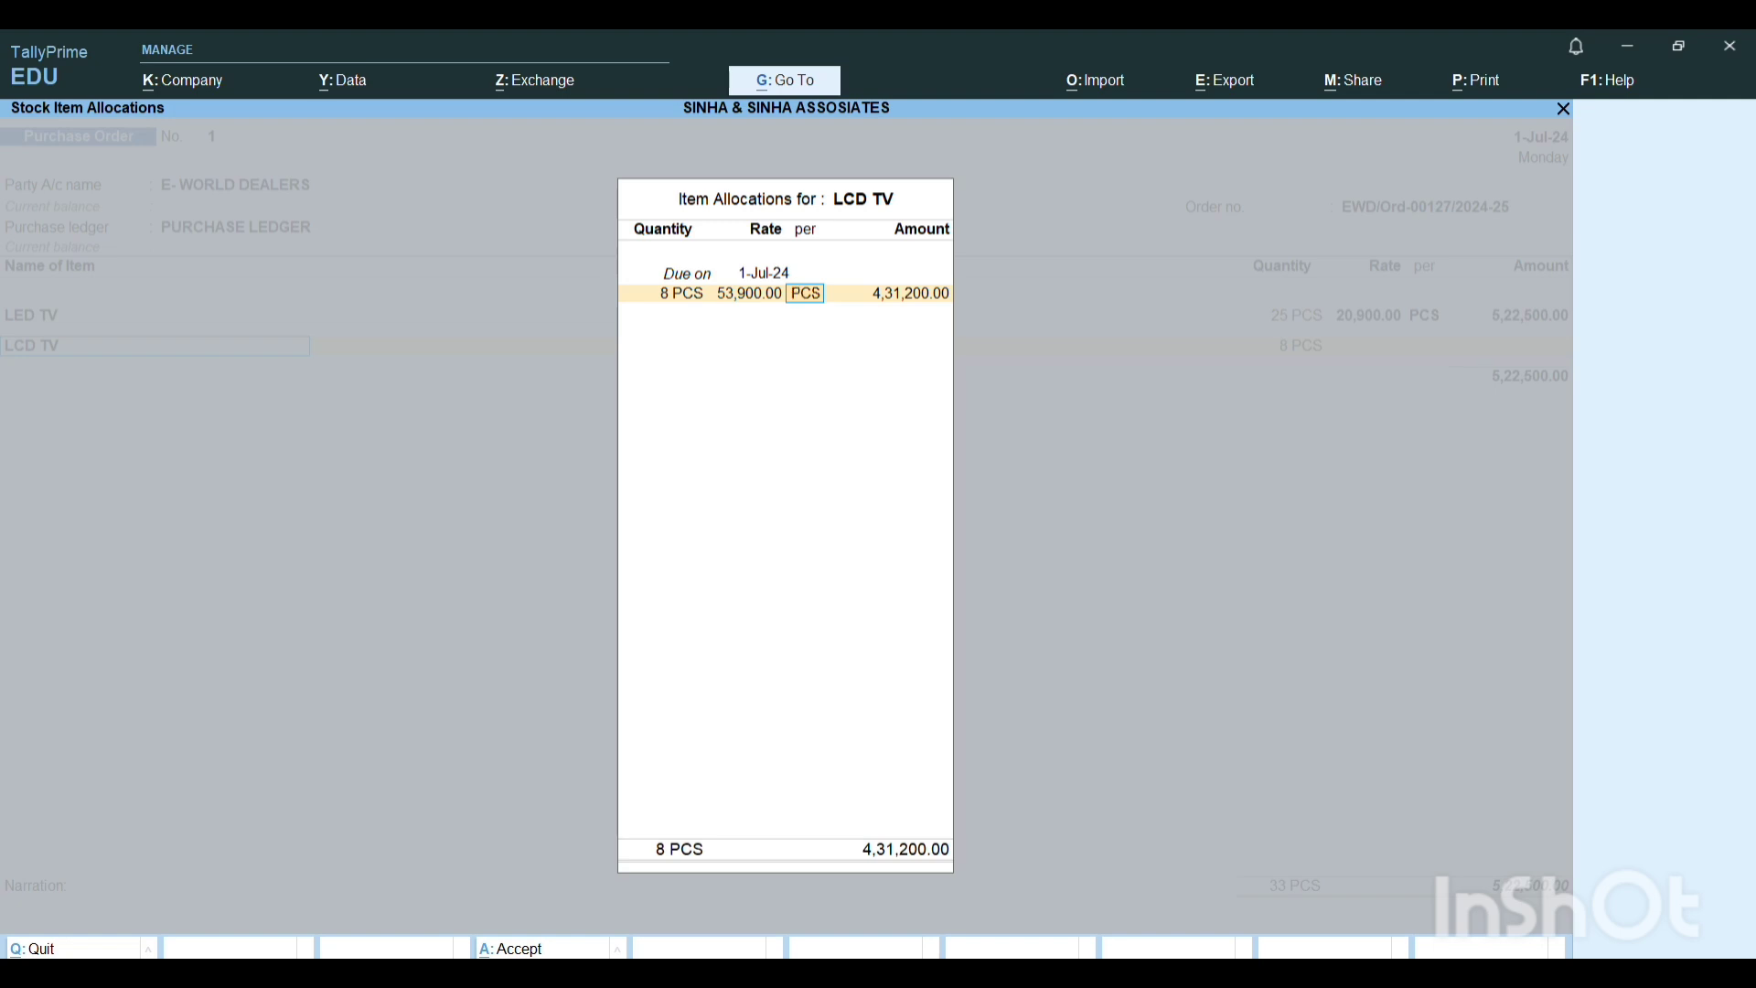
{"action": "key", "text": "Return"}
End the item list, leave the narration blank, save the purchase order and return to the Gateway of Tally.
{"action": "key", "text": "Return"}
{"action": "key", "text": "Return"}
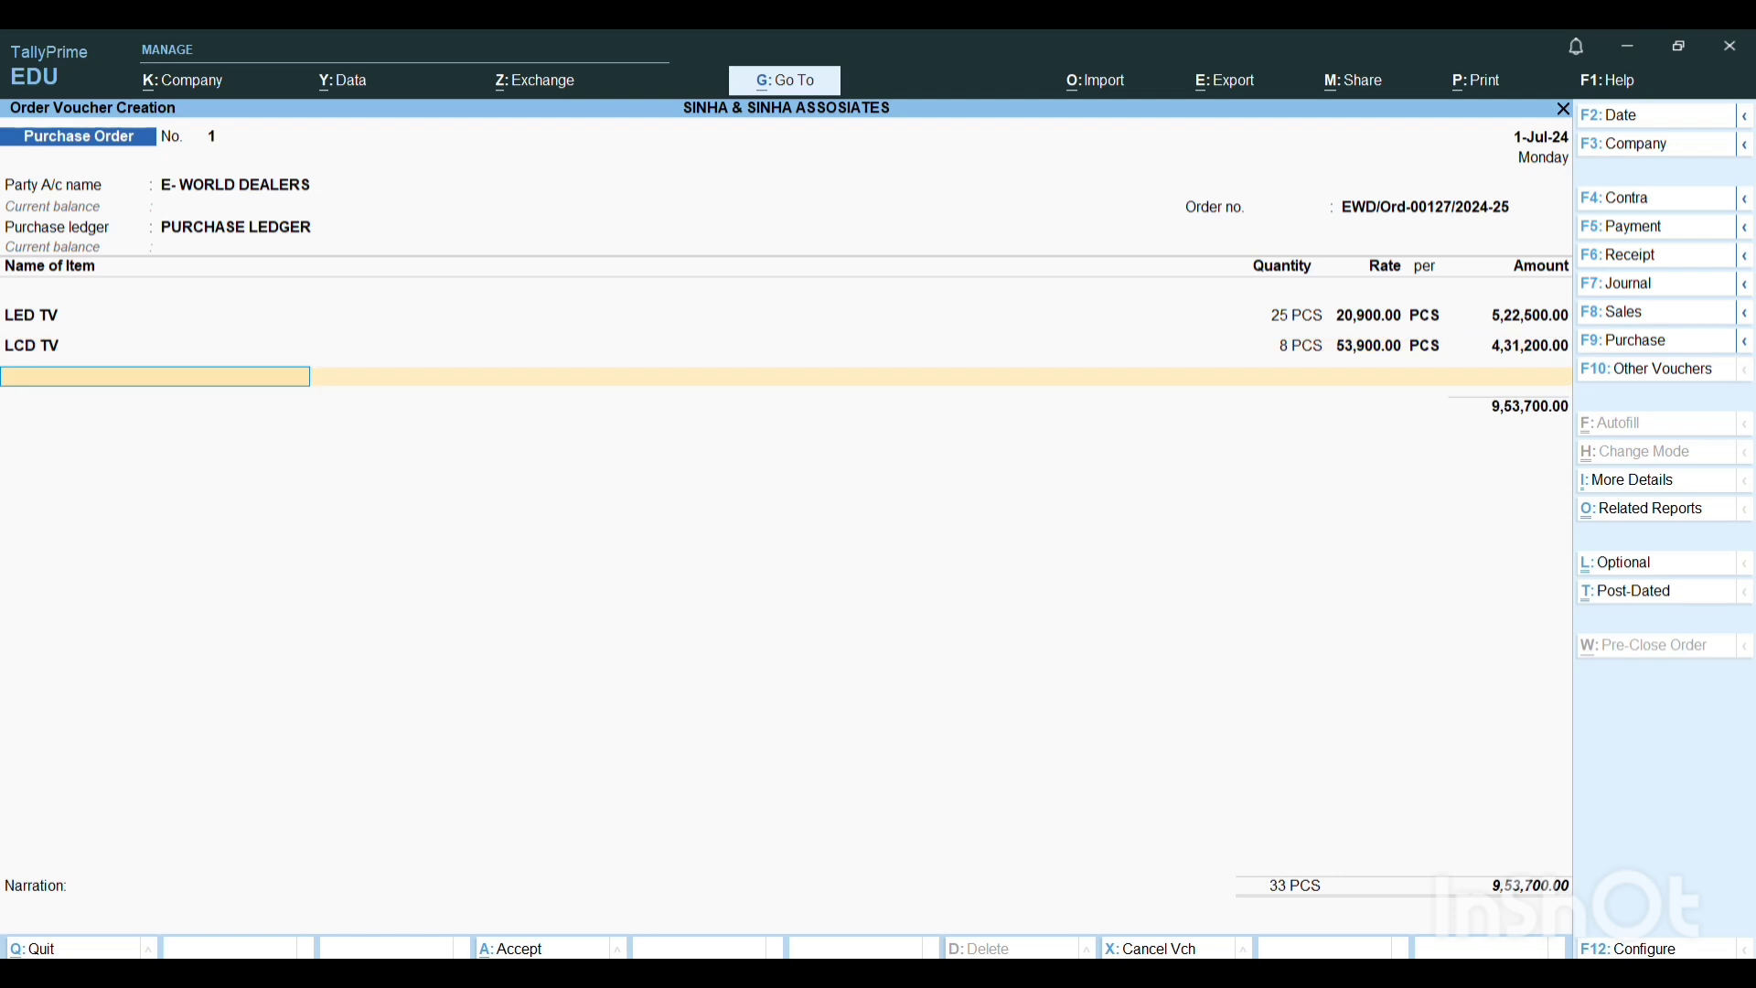
{"action": "key", "text": "Return"}
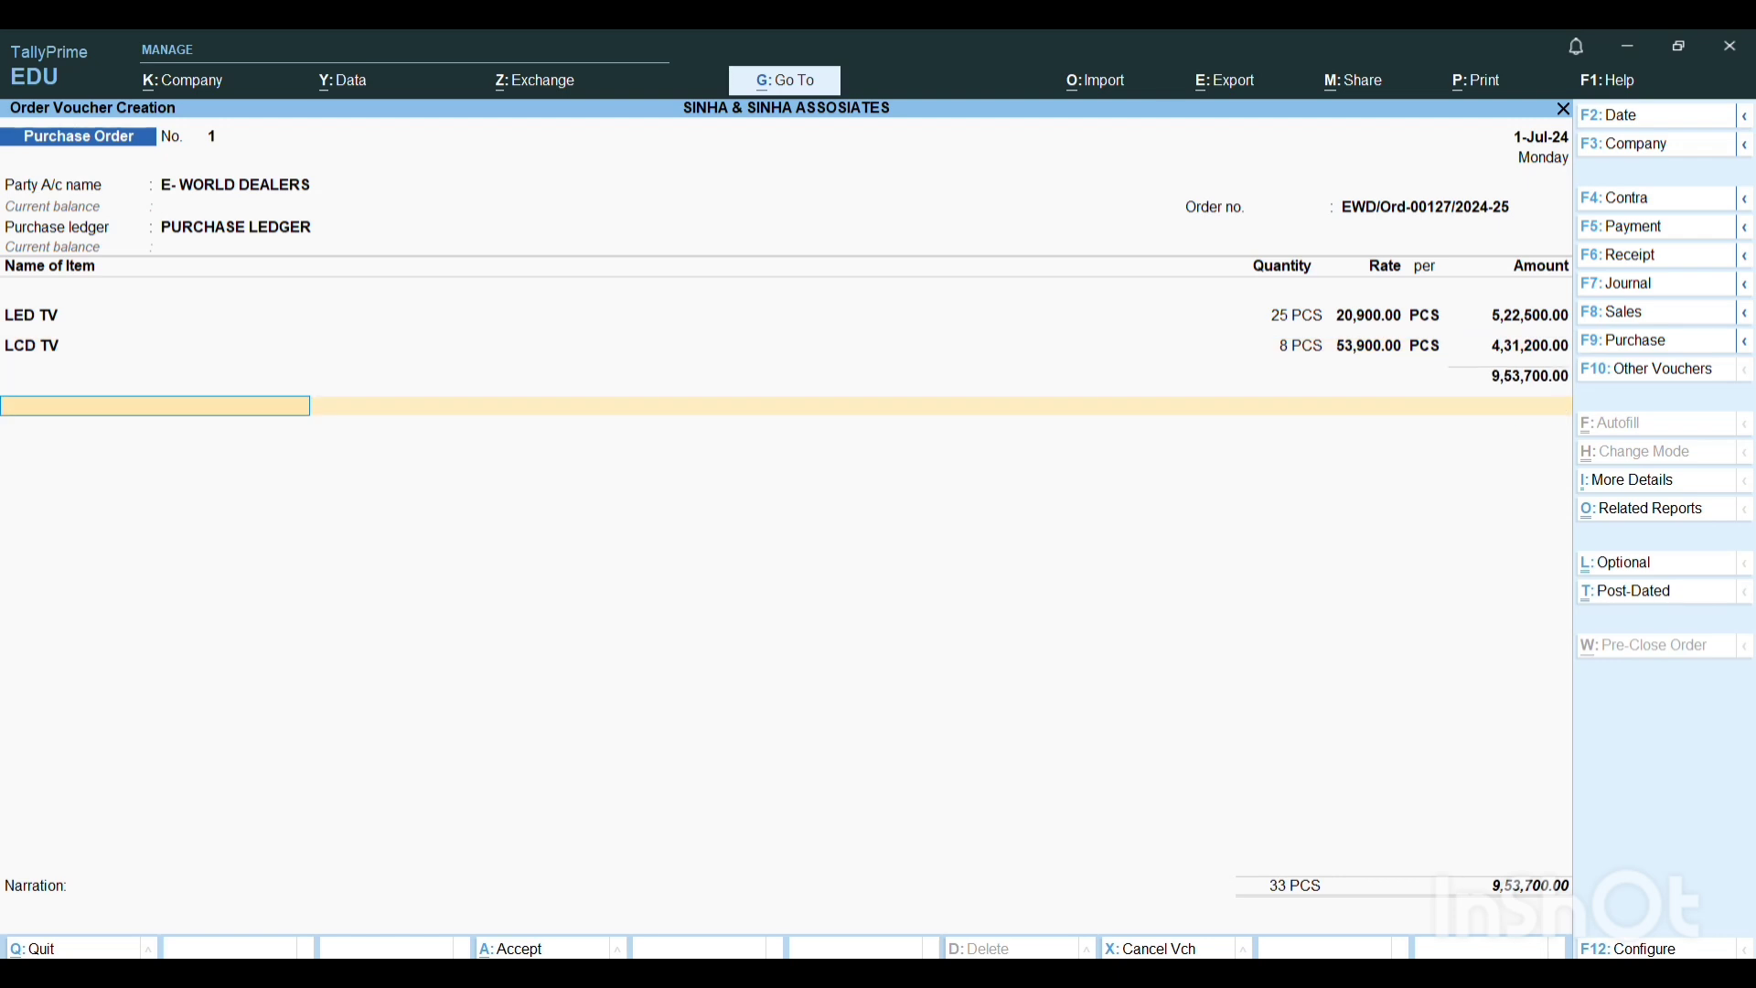
{"action": "key", "text": "Return"}
{"action": "key", "text": "Return"}
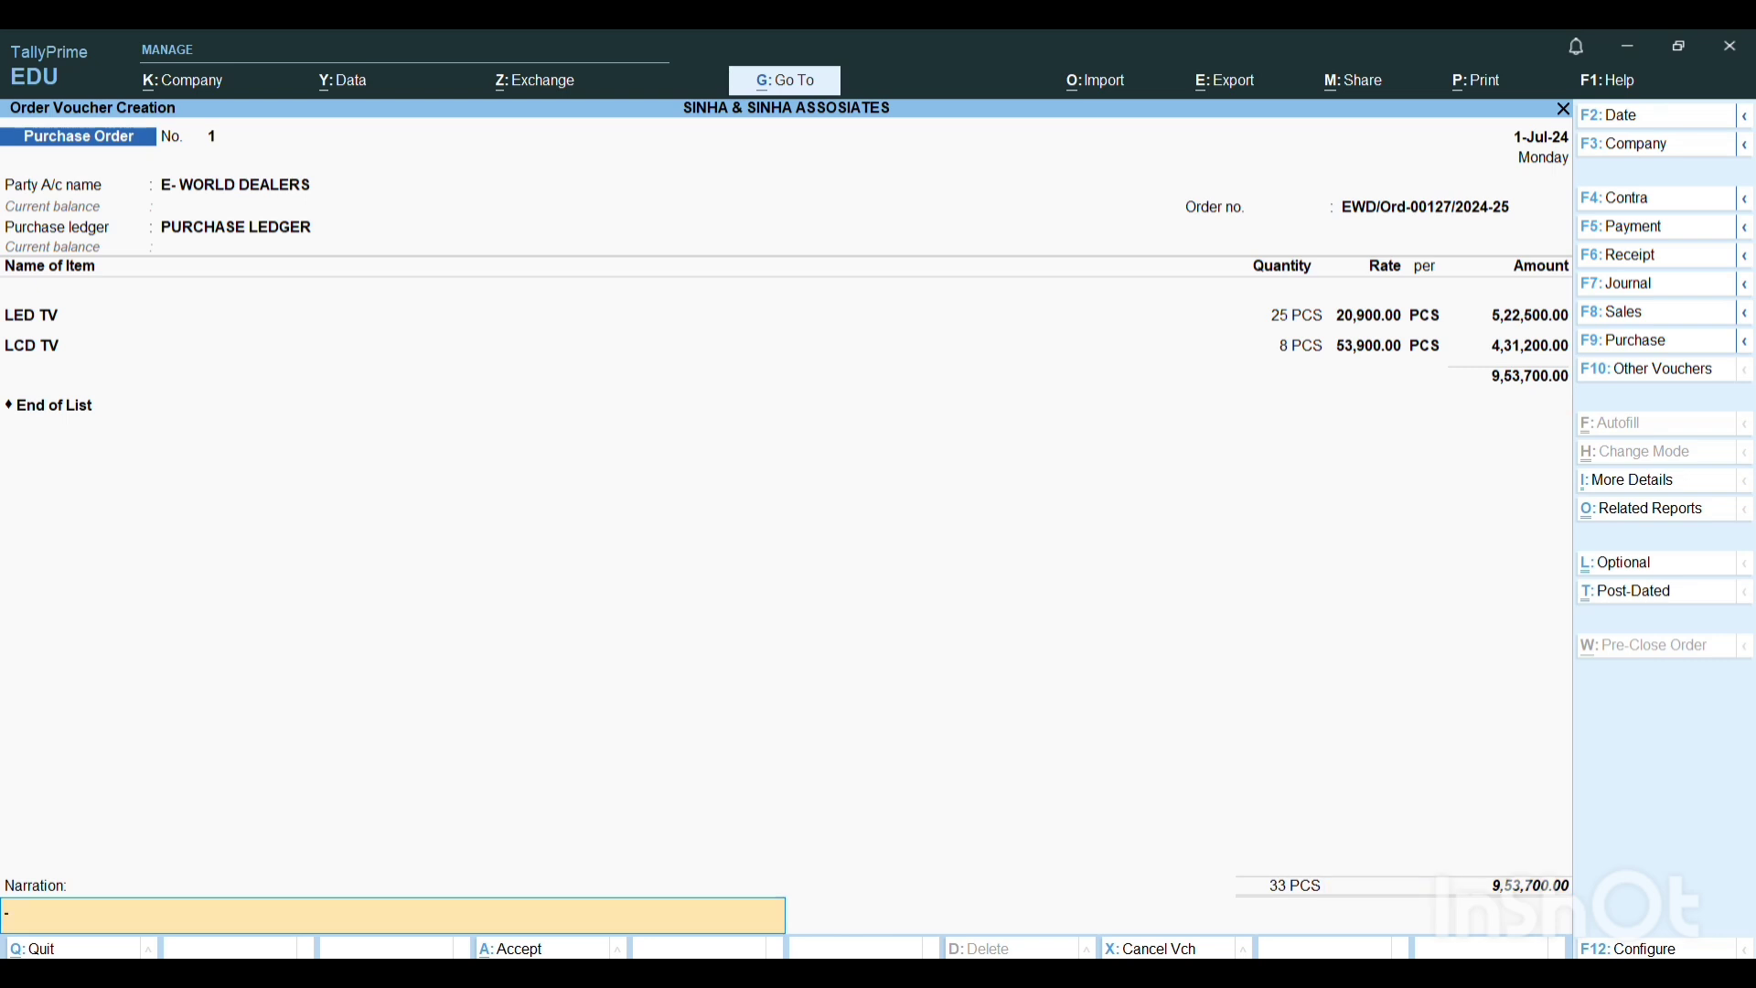
{"action": "key", "text": "Return"}
Go to the additional reports and select the Statements of Inventory.
{"action": "key", "text": "Return"}
{"action": "key", "text": "Escape"}
{"action": "key", "text": "Return"}
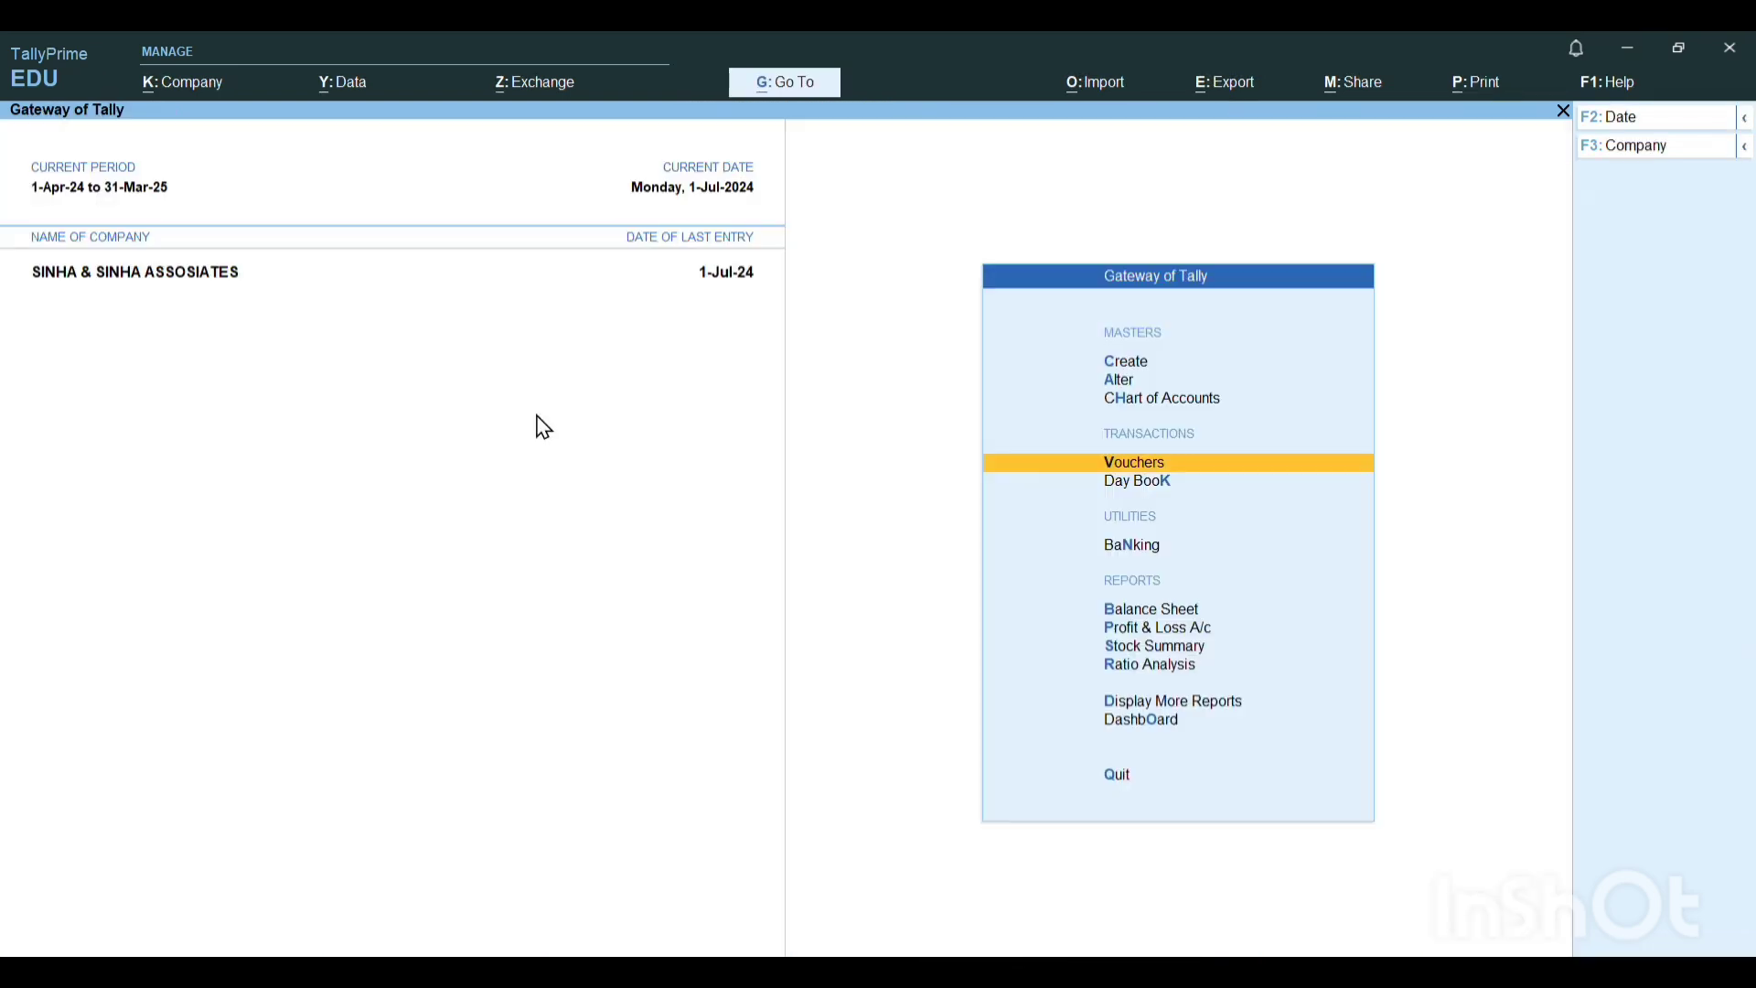
{"action": "key", "text": "Down"}
{"action": "key", "text": "Down"}
{"action": "key", "text": "Down"}
{"action": "key", "text": "Down"}
{"action": "key", "text": "Down"}
{"action": "key", "text": "Down"}
{"action": "key", "text": "Down"}
{"action": "key", "text": "Return"}
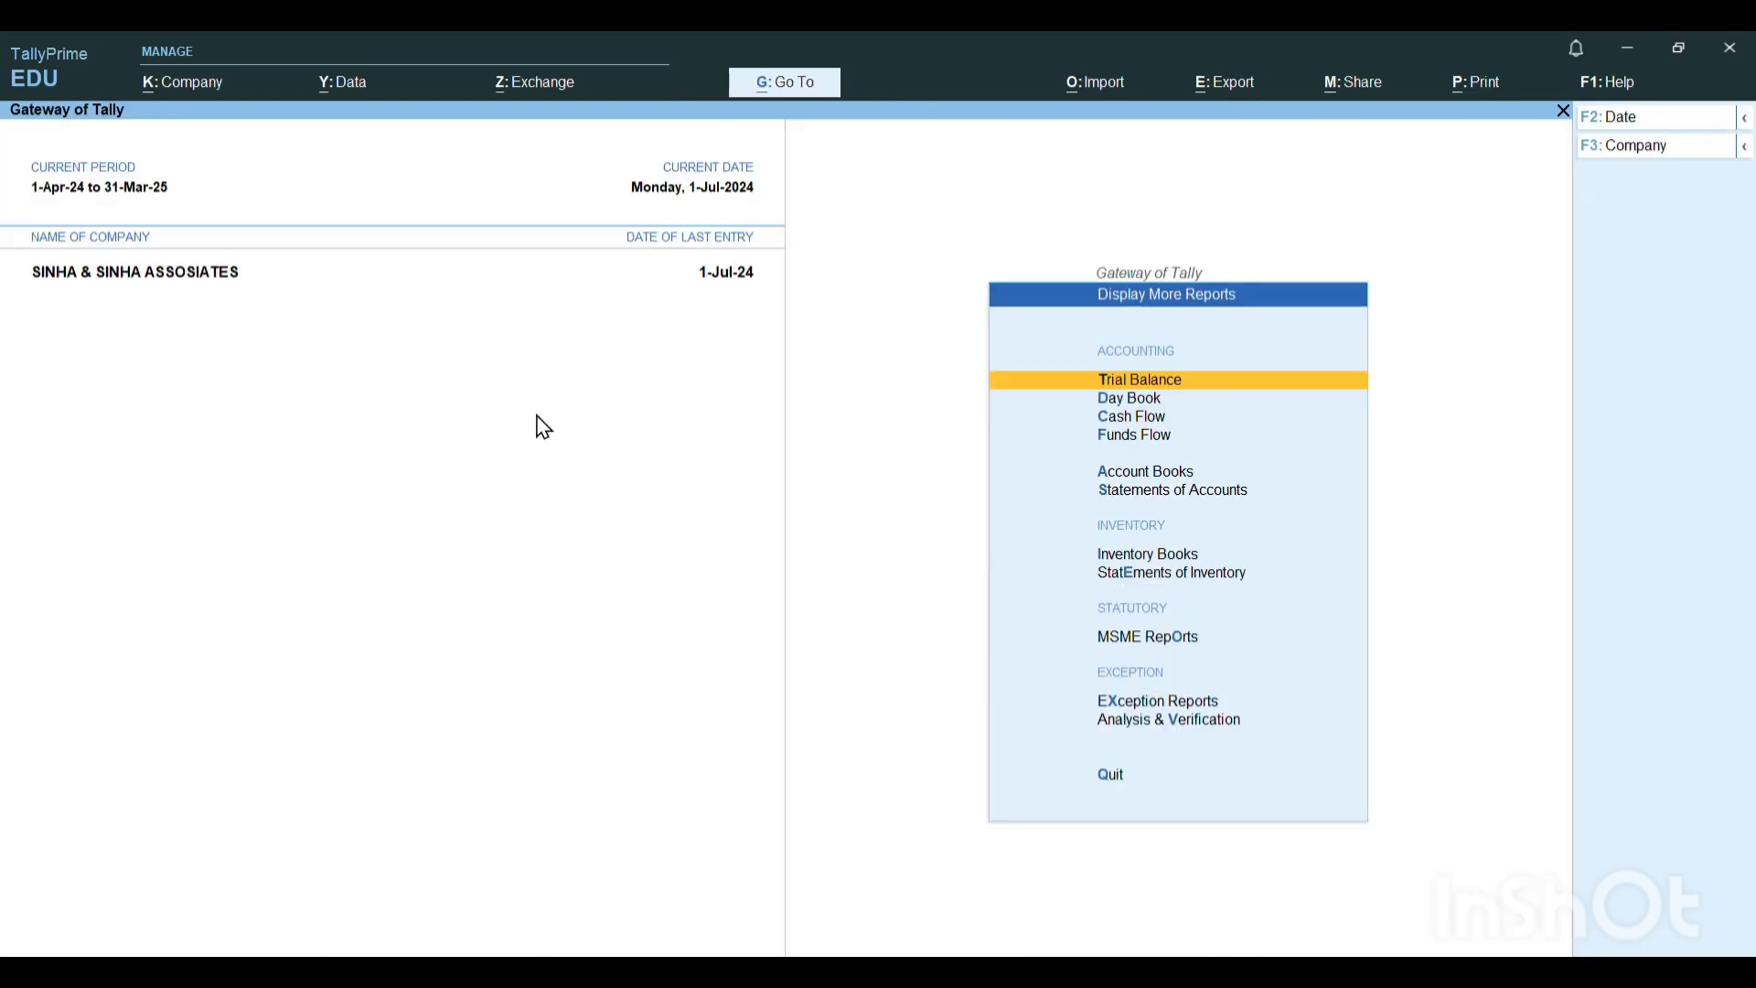
Examine the Purchase Order Outstandings report for all orders and return to the Gateway of Tally.
{"action": "key", "text": "Down"}
{"action": "key", "text": "Down"}
{"action": "key", "text": "Down"}
{"action": "key", "text": "Down"}
{"action": "key", "text": "Down"}
{"action": "key", "text": "Down"}
{"action": "key", "text": "Down"}
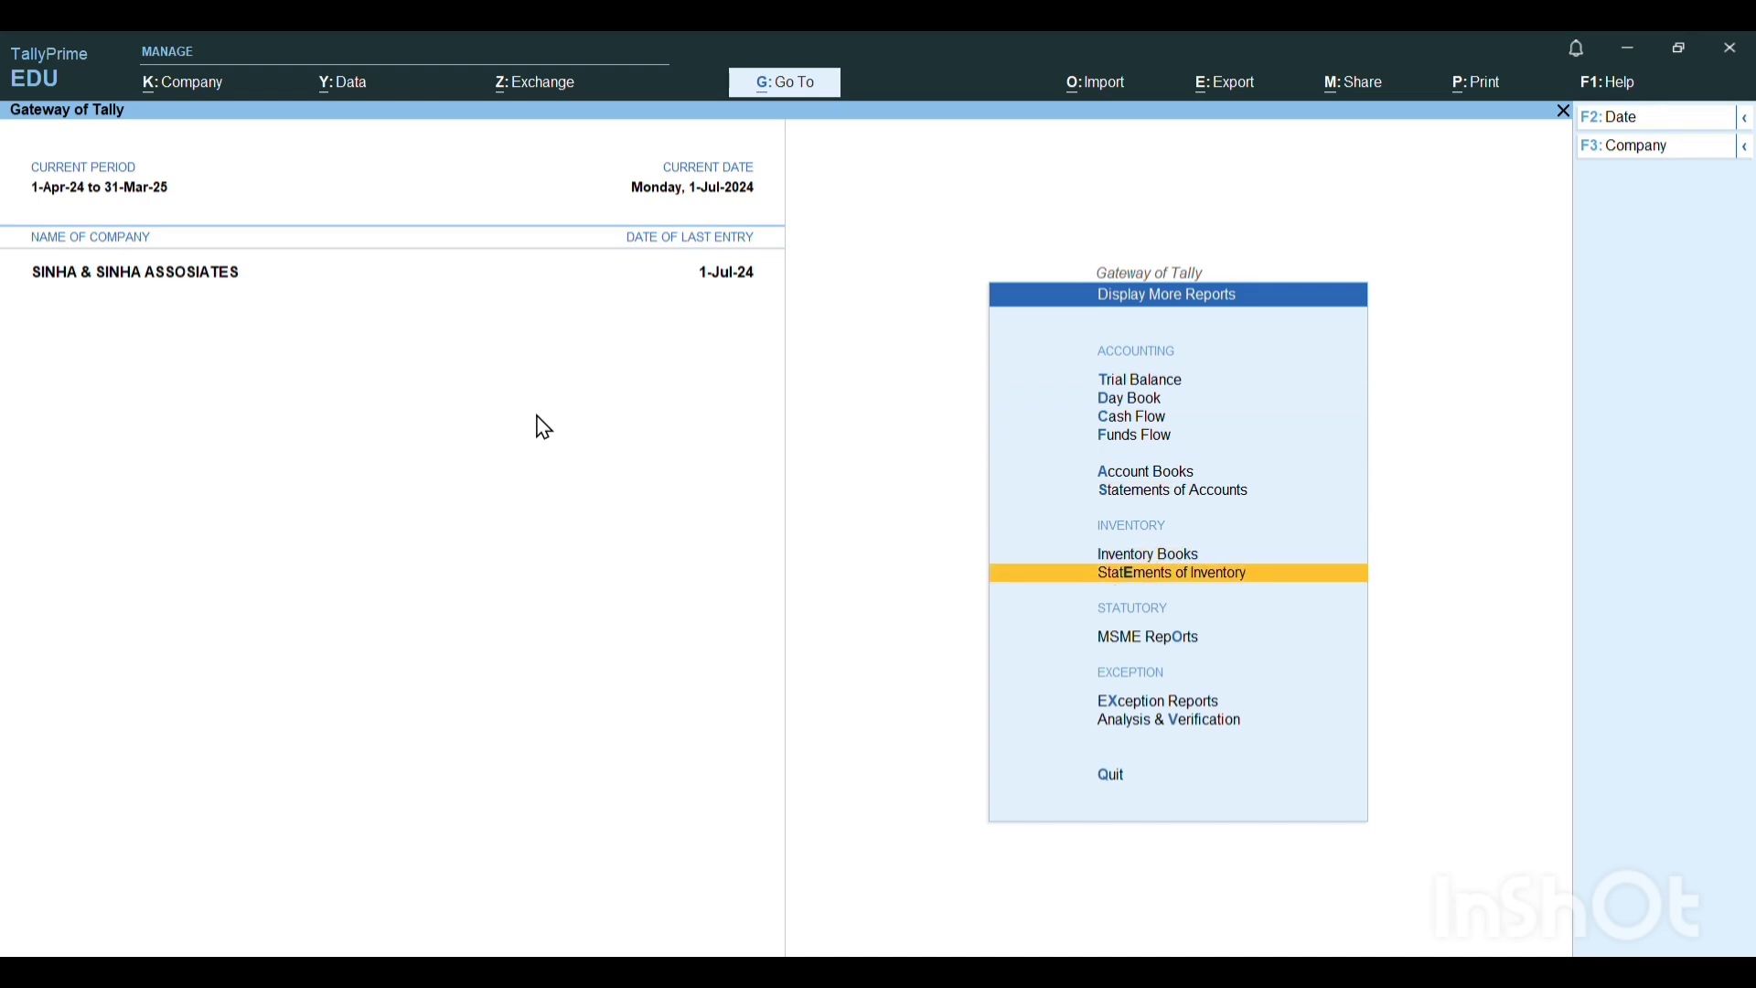
{"action": "key", "text": "Return"}
{"action": "key", "text": "Down"}
{"action": "key", "text": "Down"}
{"action": "key", "text": "Down"}
{"action": "key", "text": "Down"}
{"action": "key", "text": "Down"}
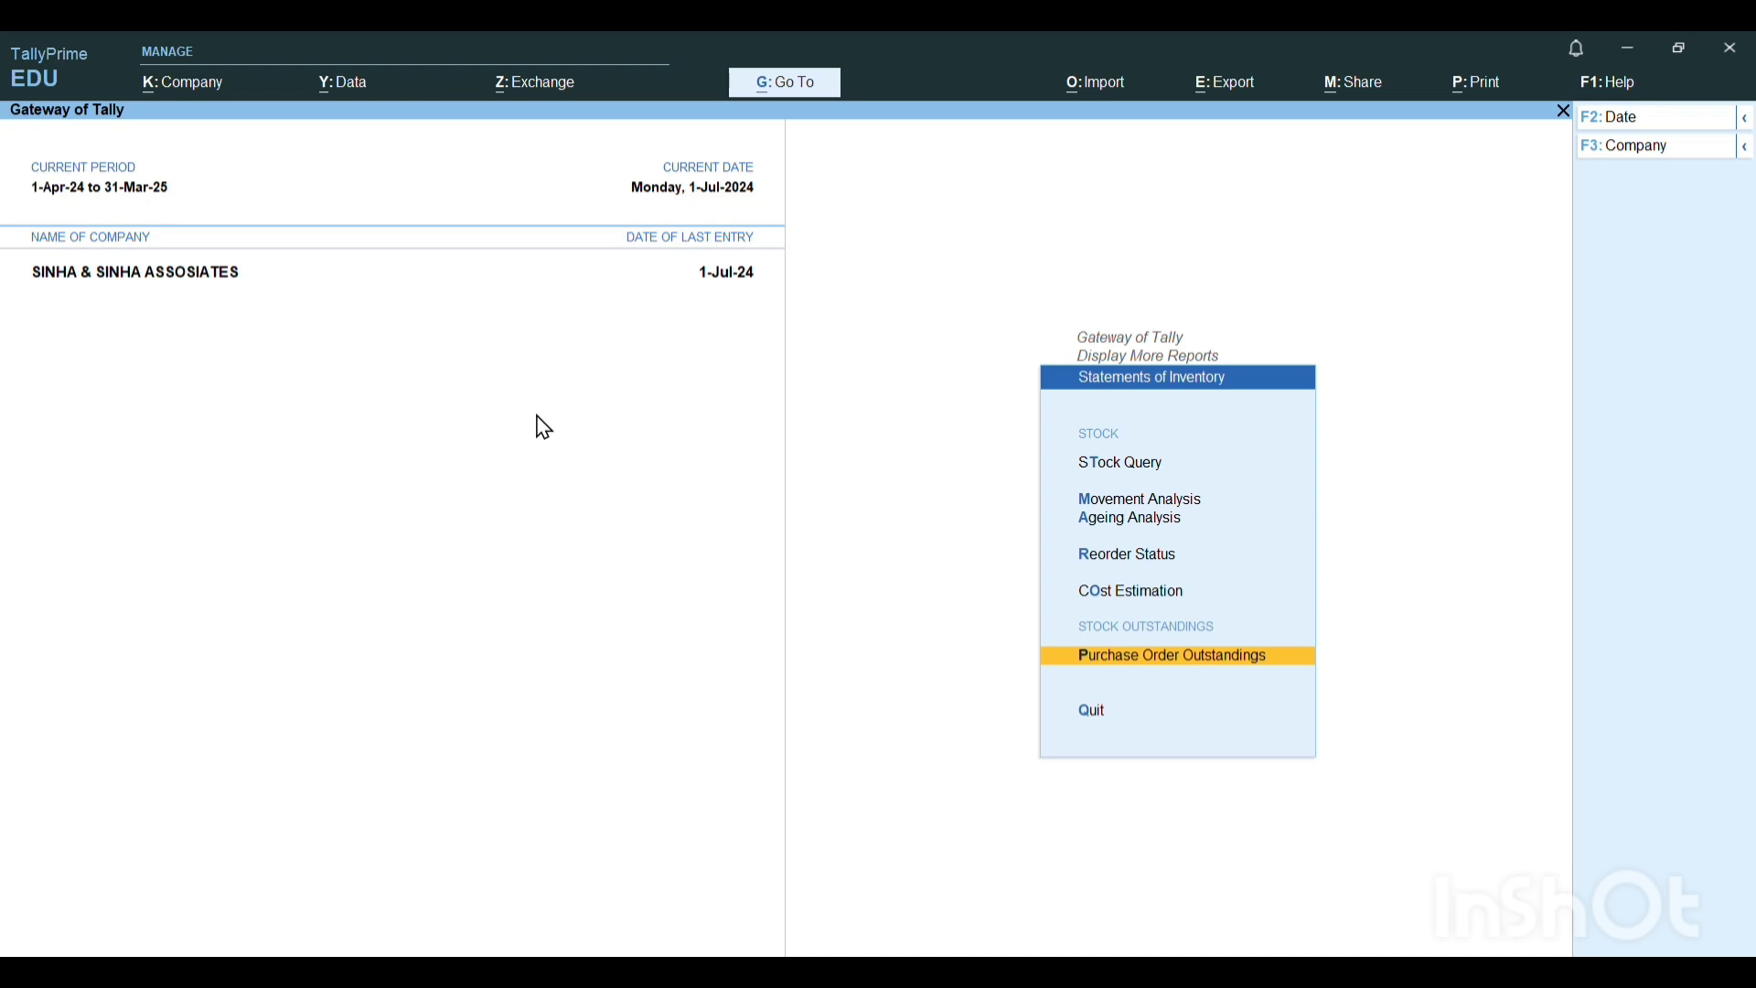
{"action": "key", "text": "Return"}
{"action": "key", "text": "Down"}
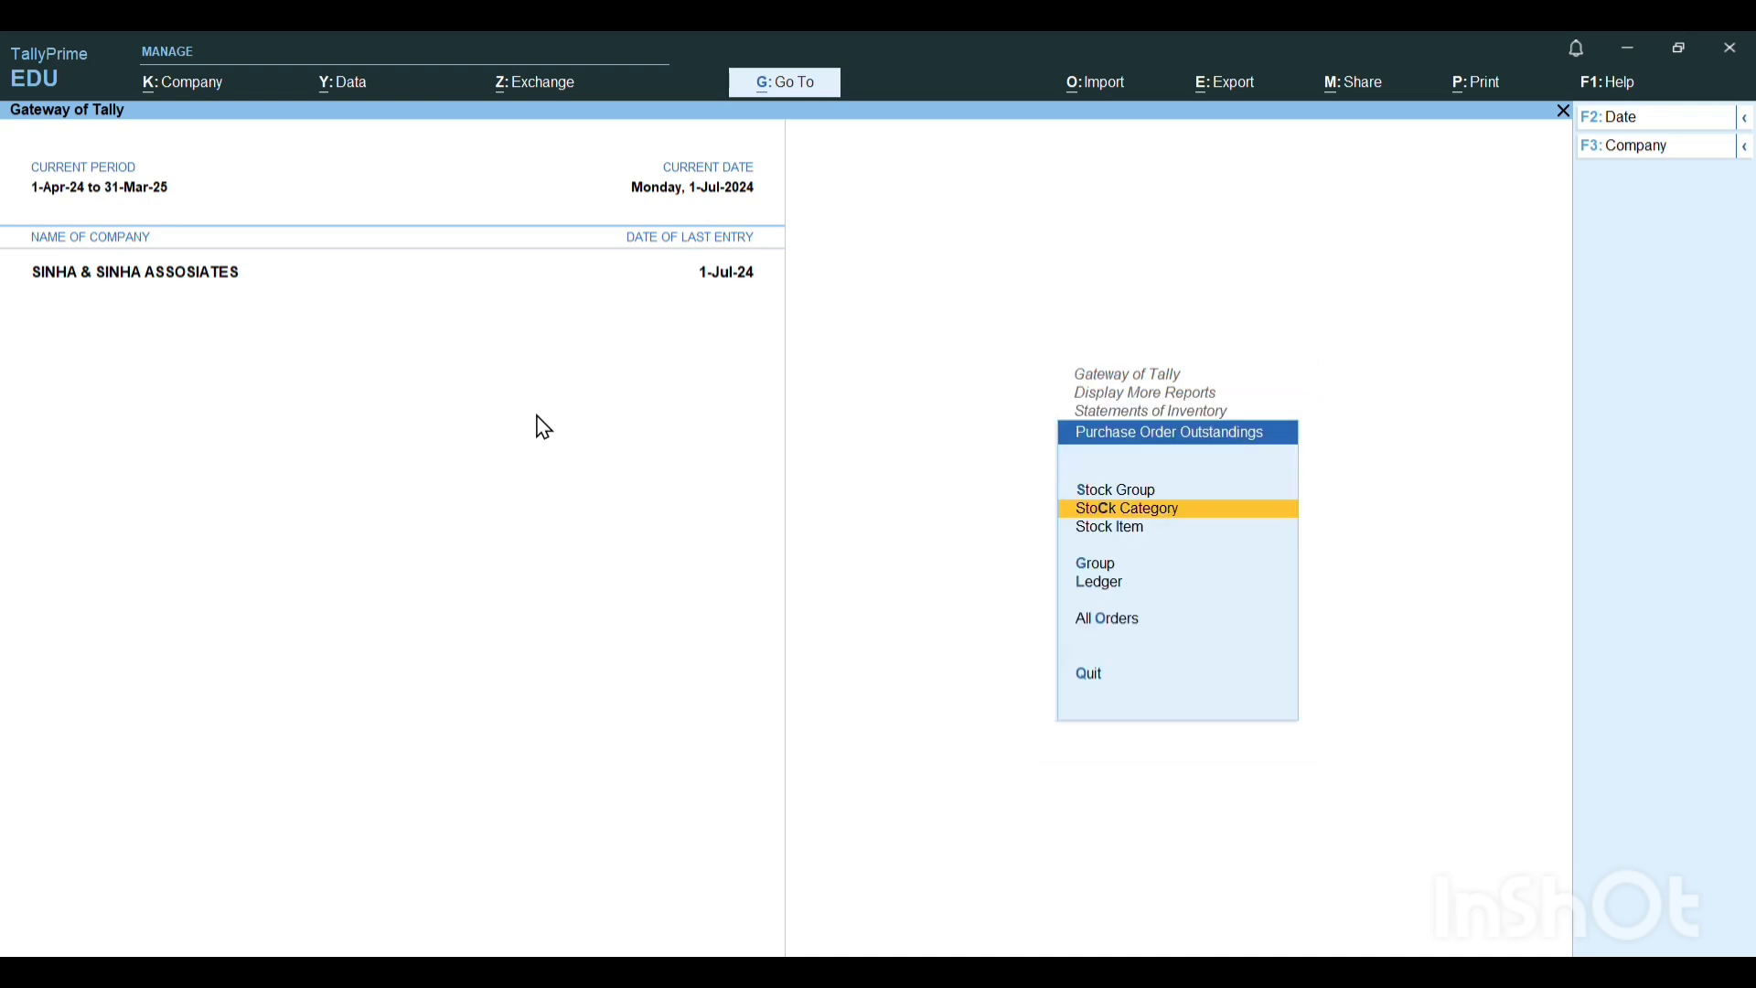
{"action": "key", "text": "o"}
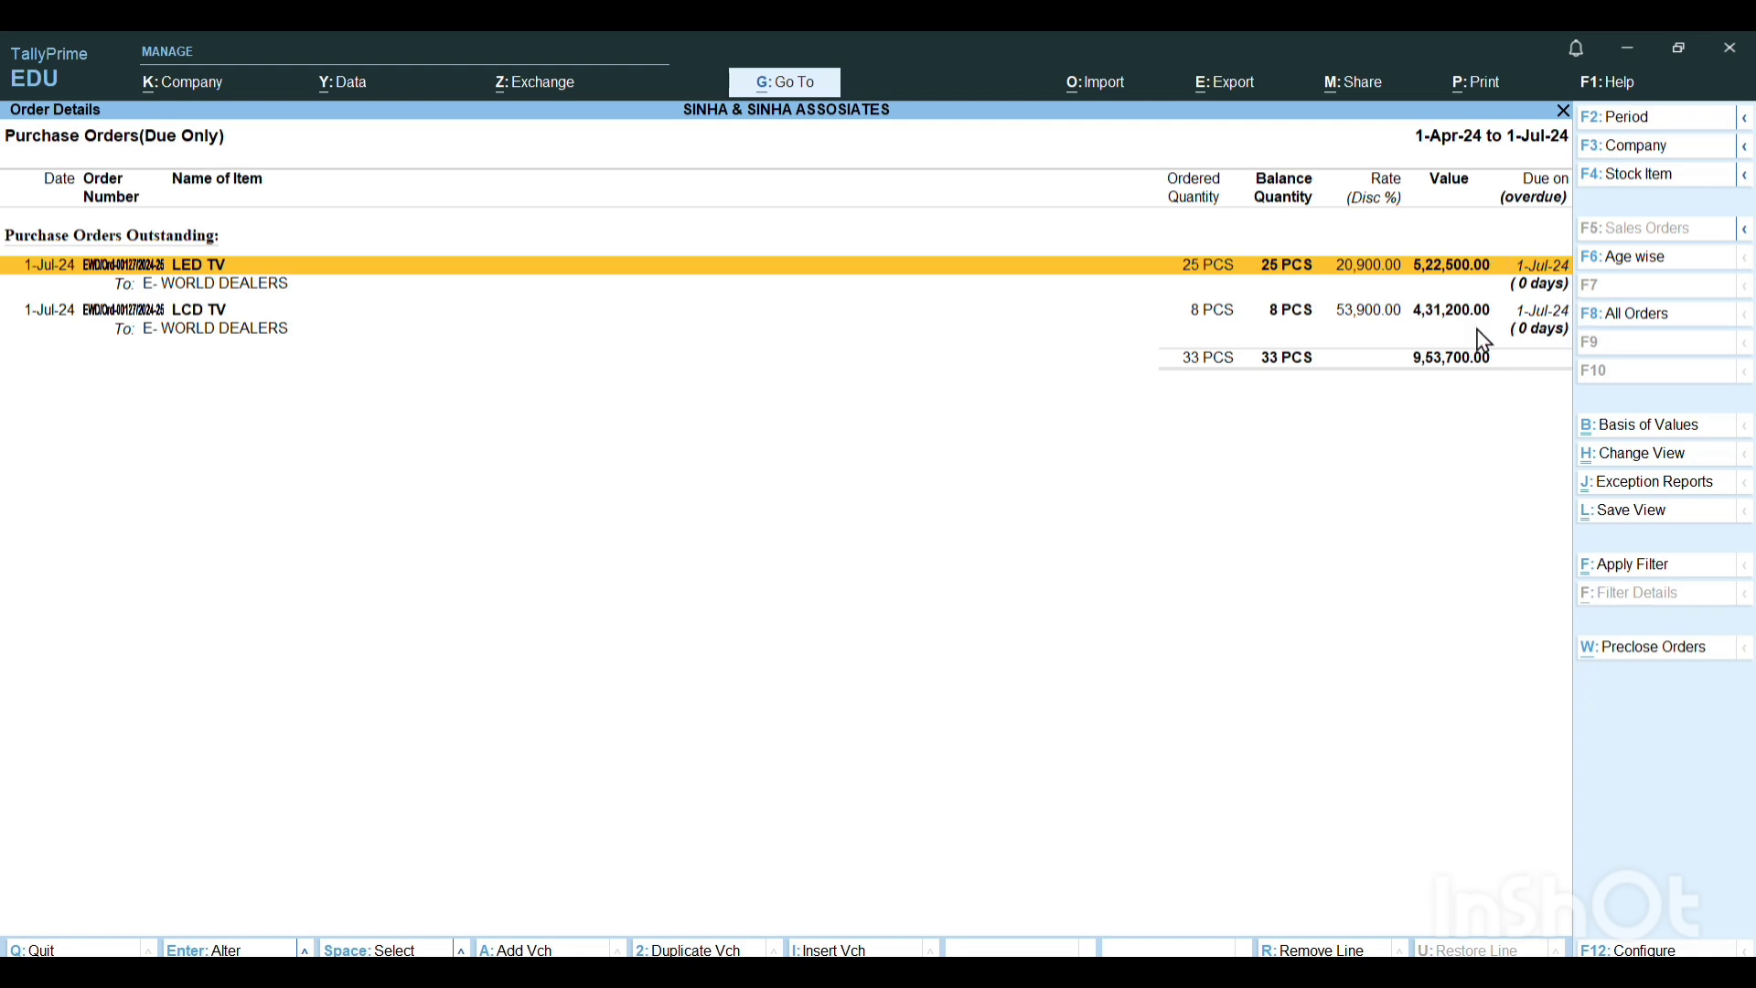
{"action": "key", "text": "Escape"}
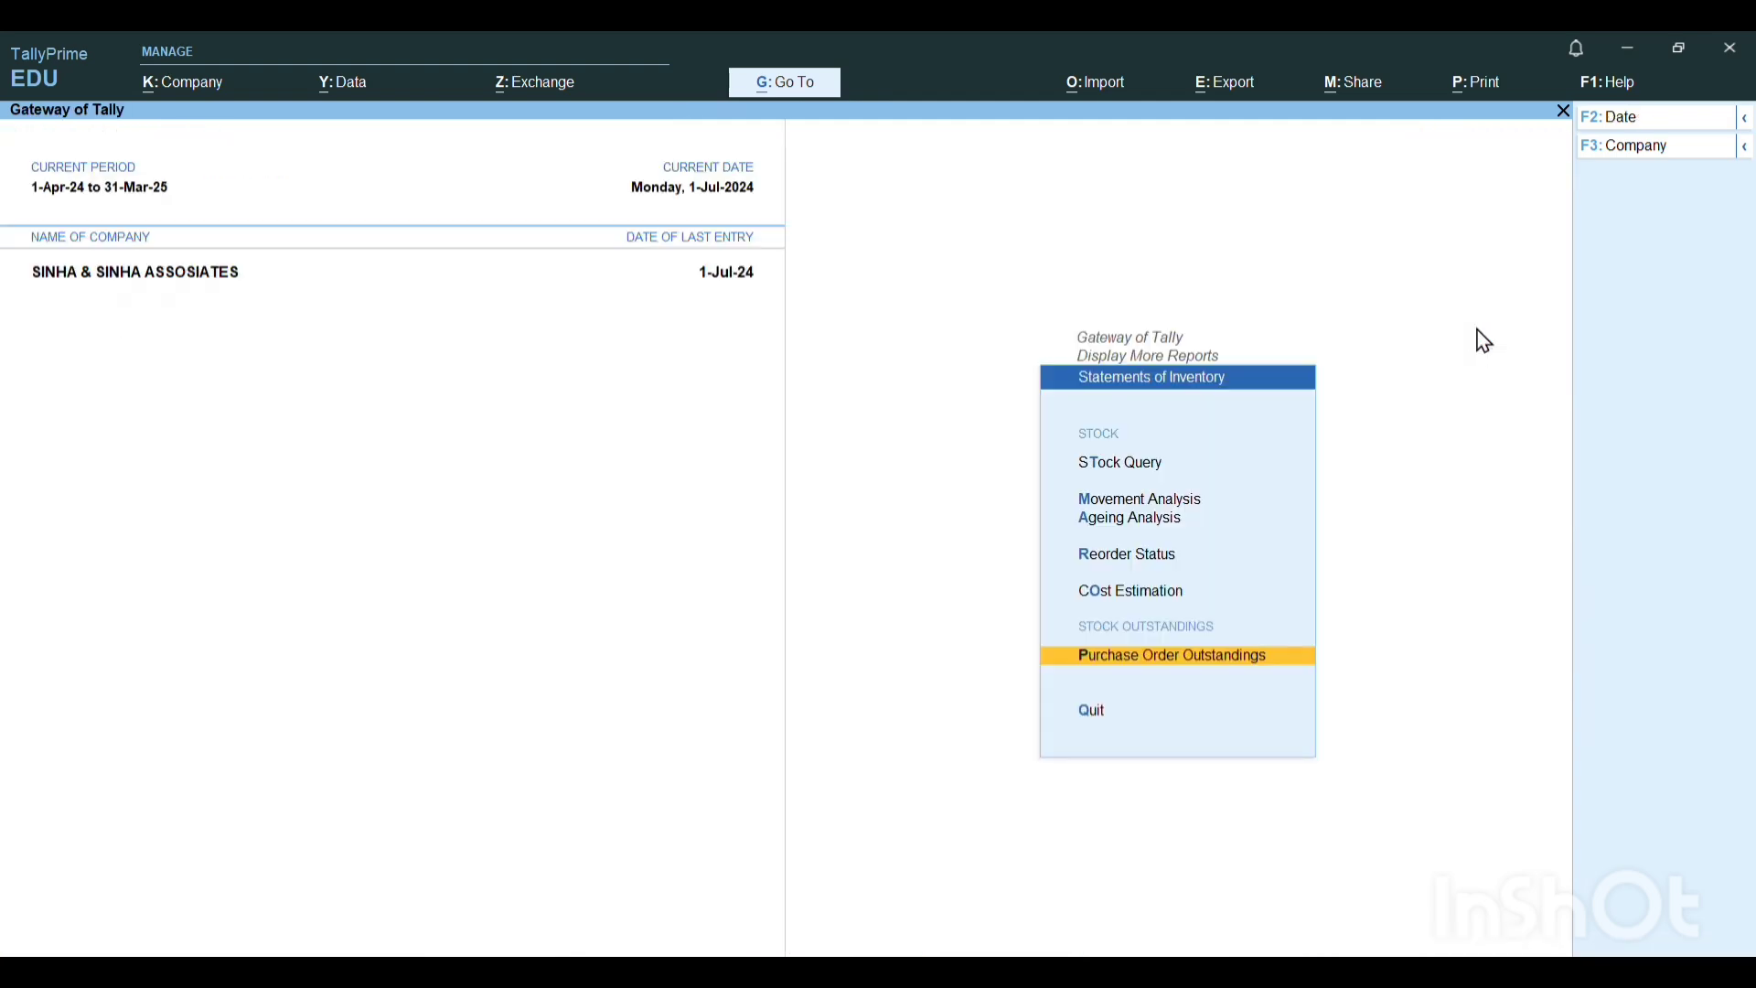
{"action": "key", "text": "Escape"}
{"action": "key", "text": "Escape"}
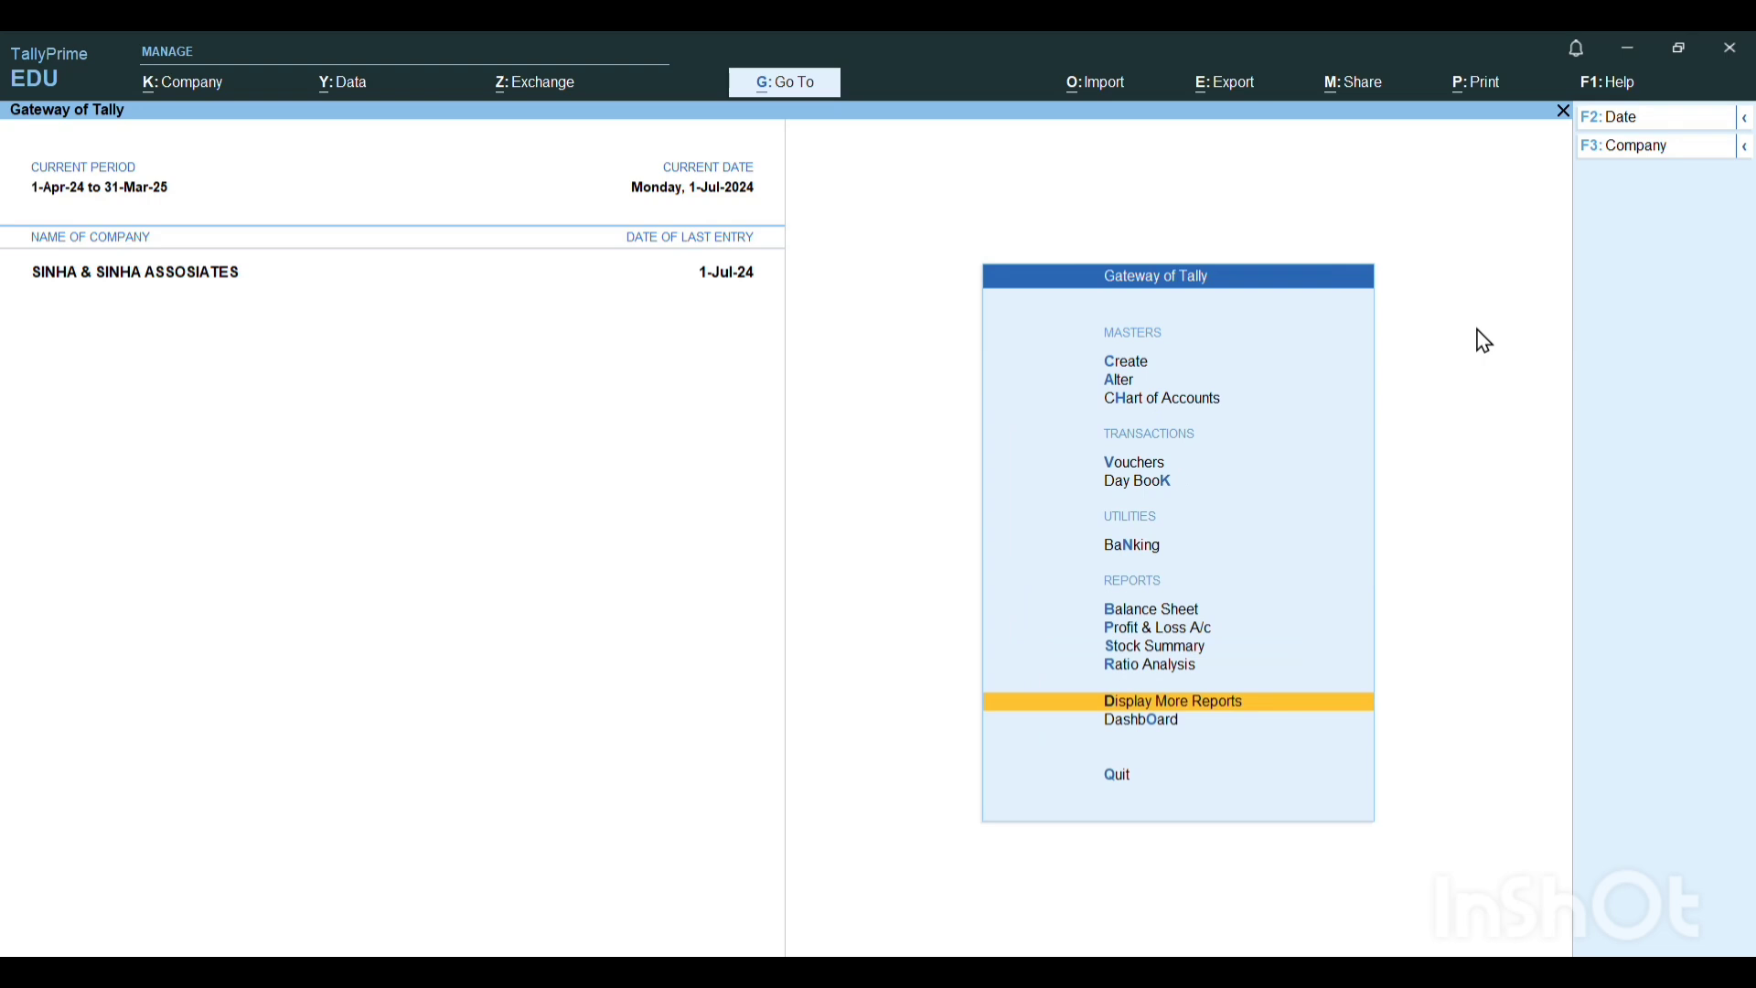
Open voucher entry, and in Word examine the purchase cycle diagram and the details of the goods sent on 2/7/2024, including the challan number.
{"action": "key", "text": "v"}
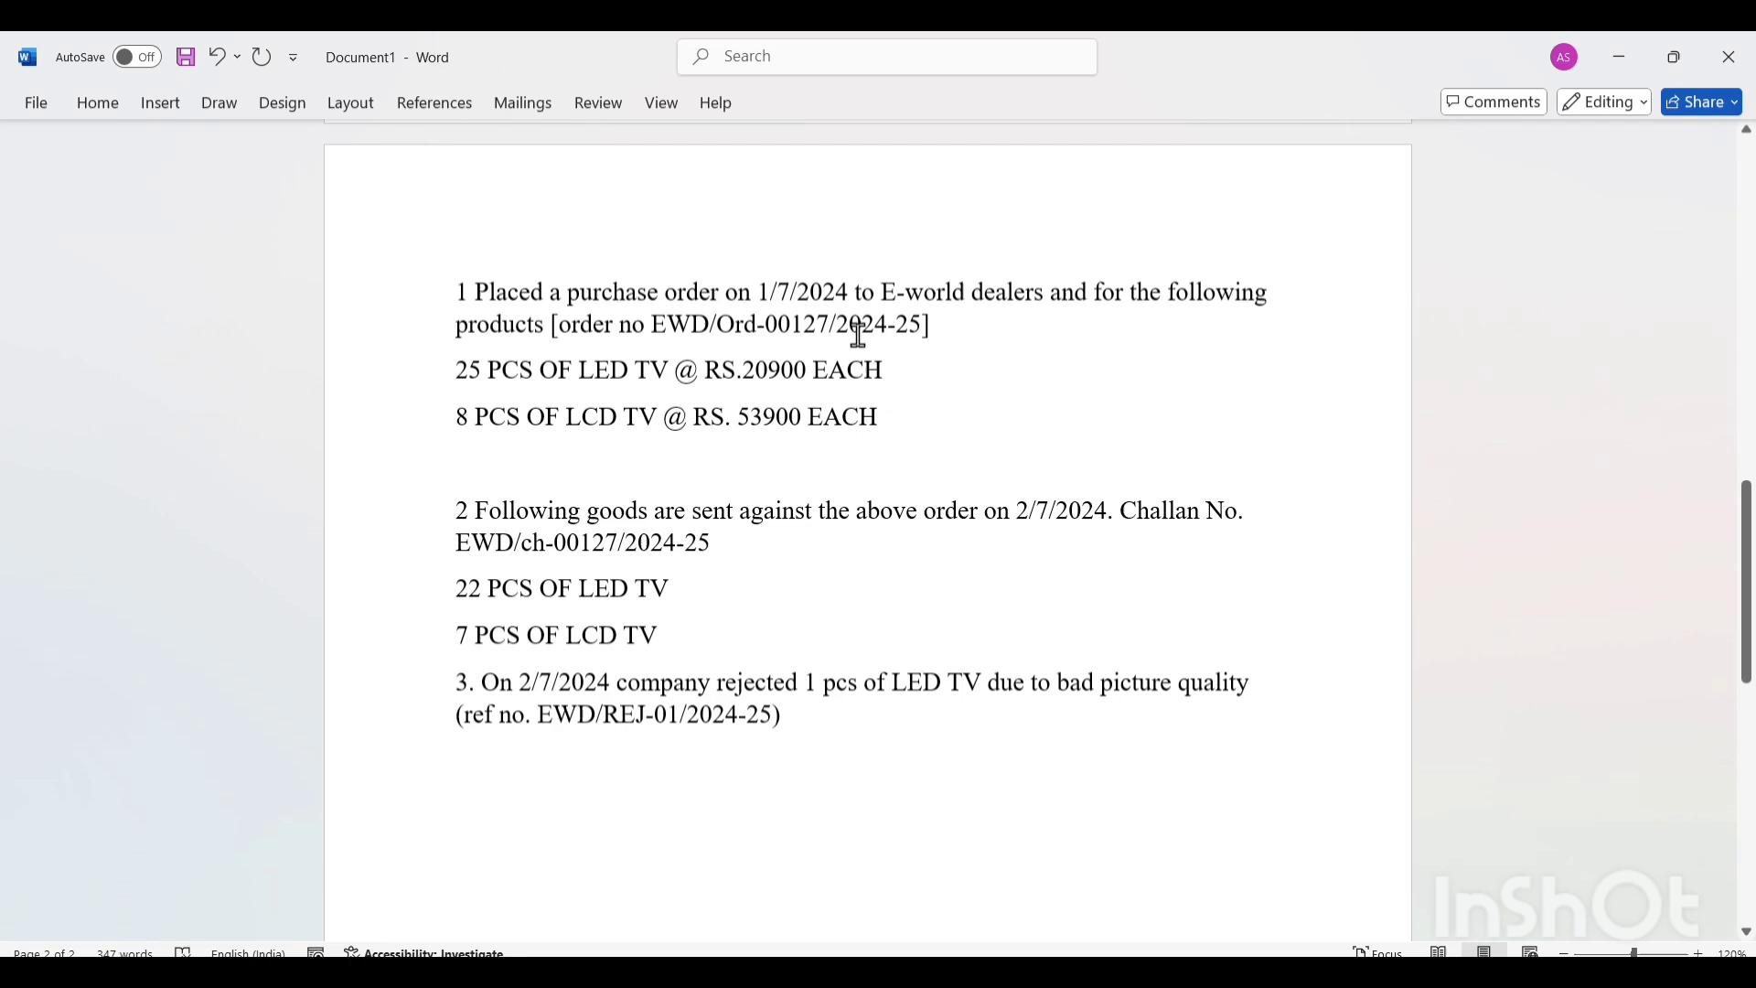
{"action": "scroll", "coordinate": [859, 338], "scroll_direction": "up", "scroll_amount": 10}
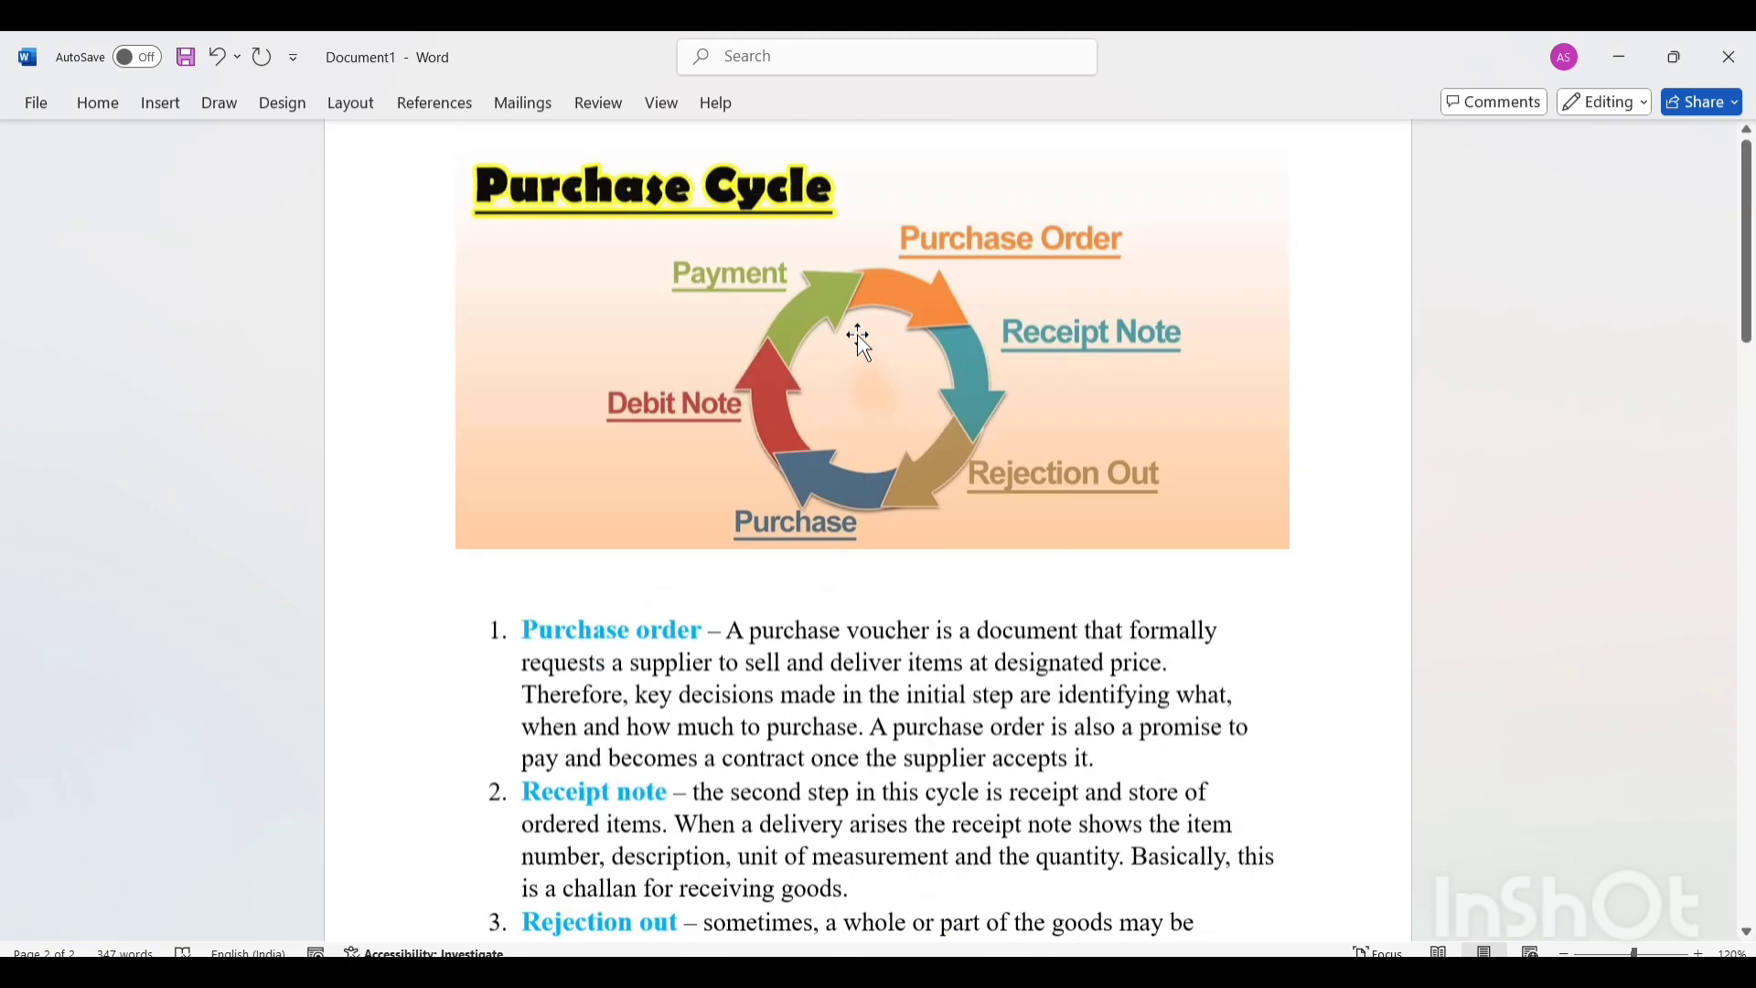
{"action": "scroll", "coordinate": [860, 339], "scroll_direction": "up", "scroll_amount": 3}
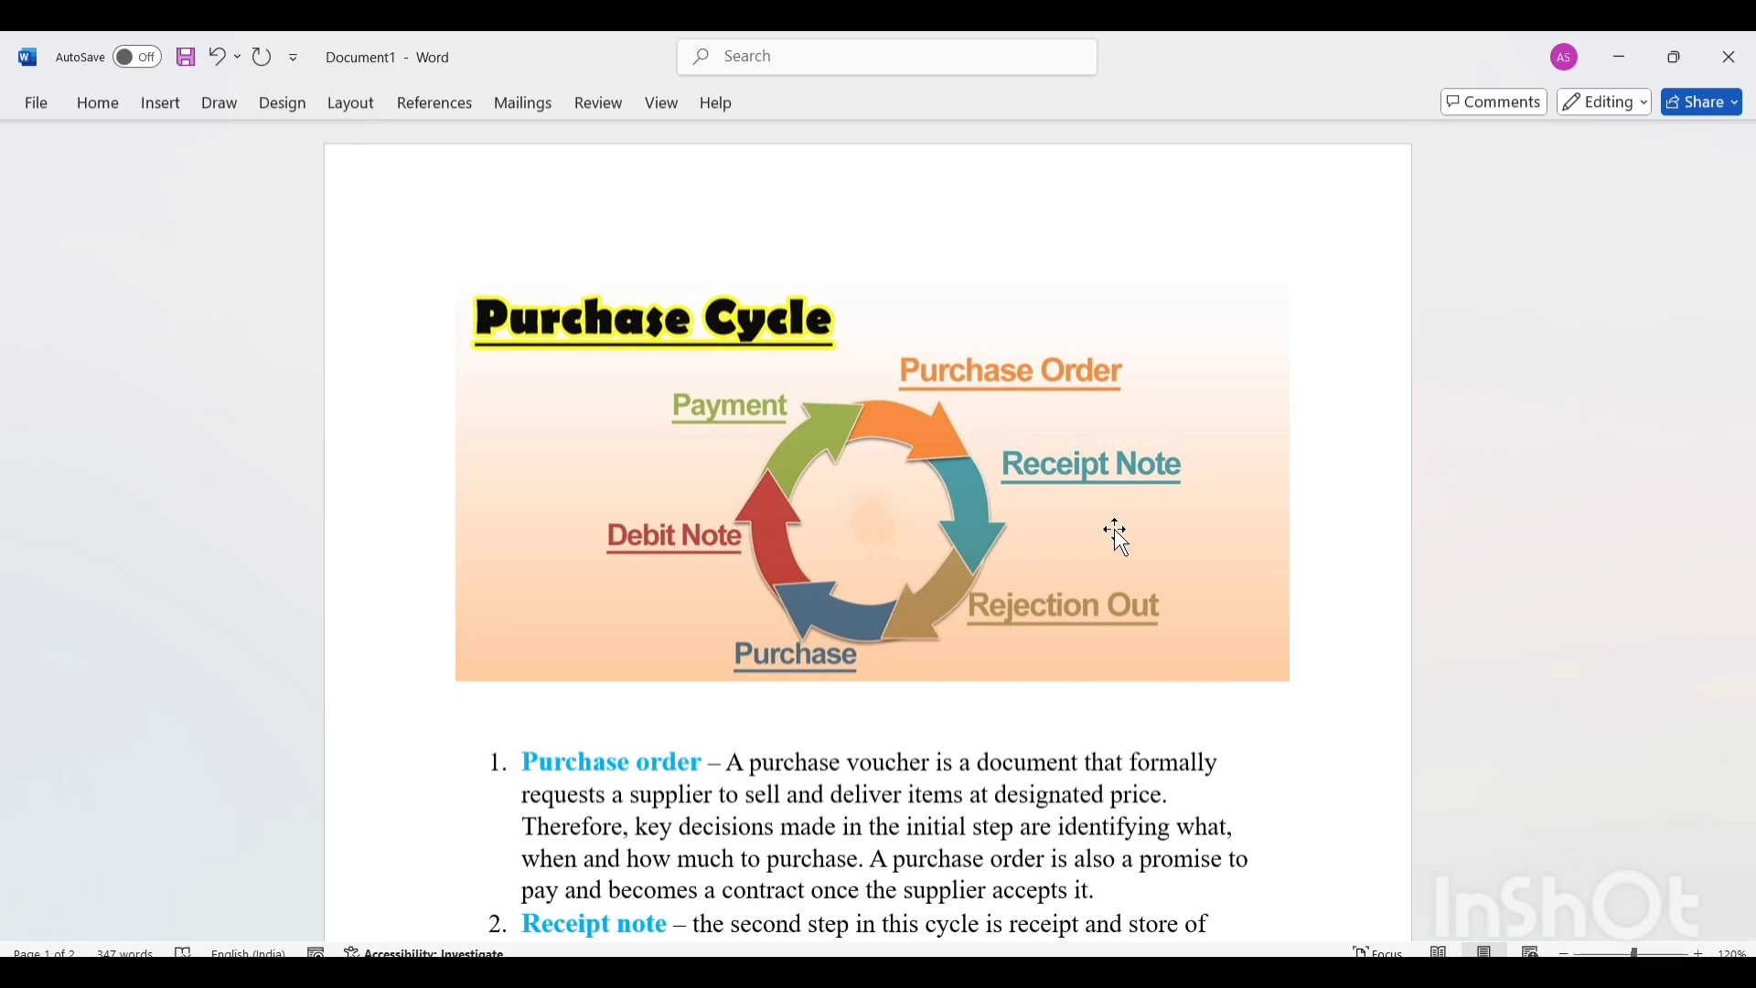
{"action": "scroll", "coordinate": [1115, 535], "scroll_direction": "down", "scroll_amount": 15}
{"action": "scroll", "coordinate": [1116, 531], "scroll_direction": "up", "scroll_amount": 8}
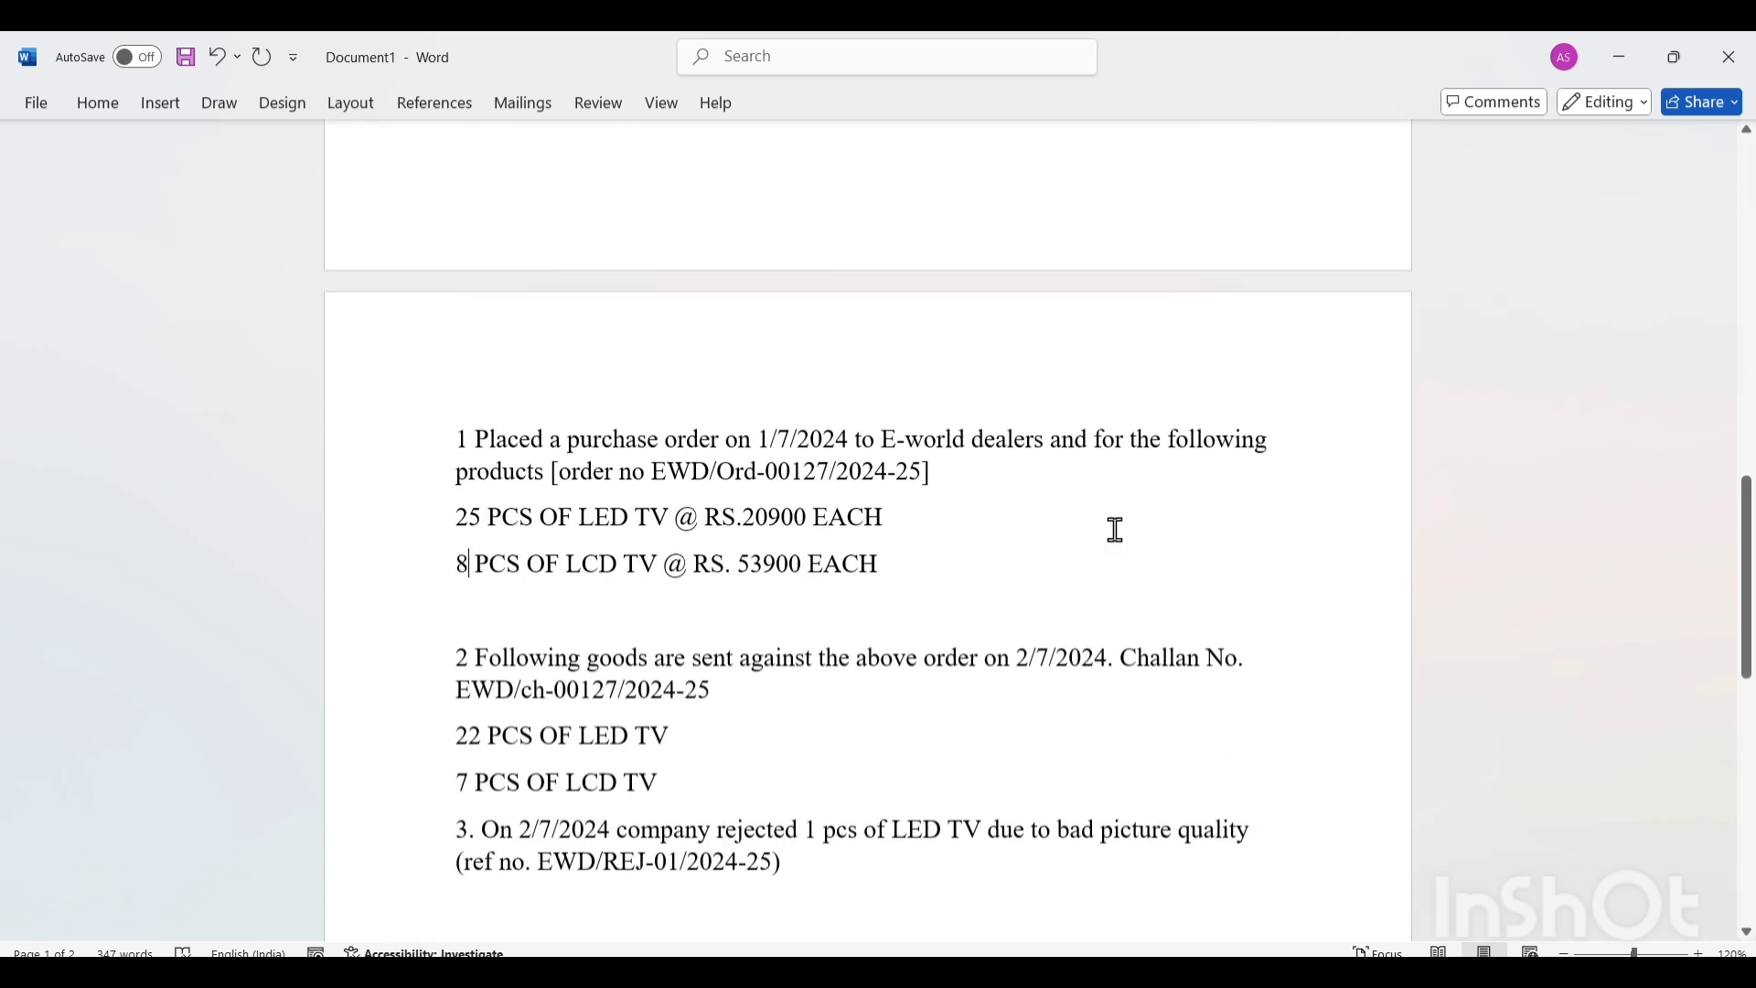
{"action": "scroll", "coordinate": [1116, 531], "scroll_direction": "down", "scroll_amount": 3}
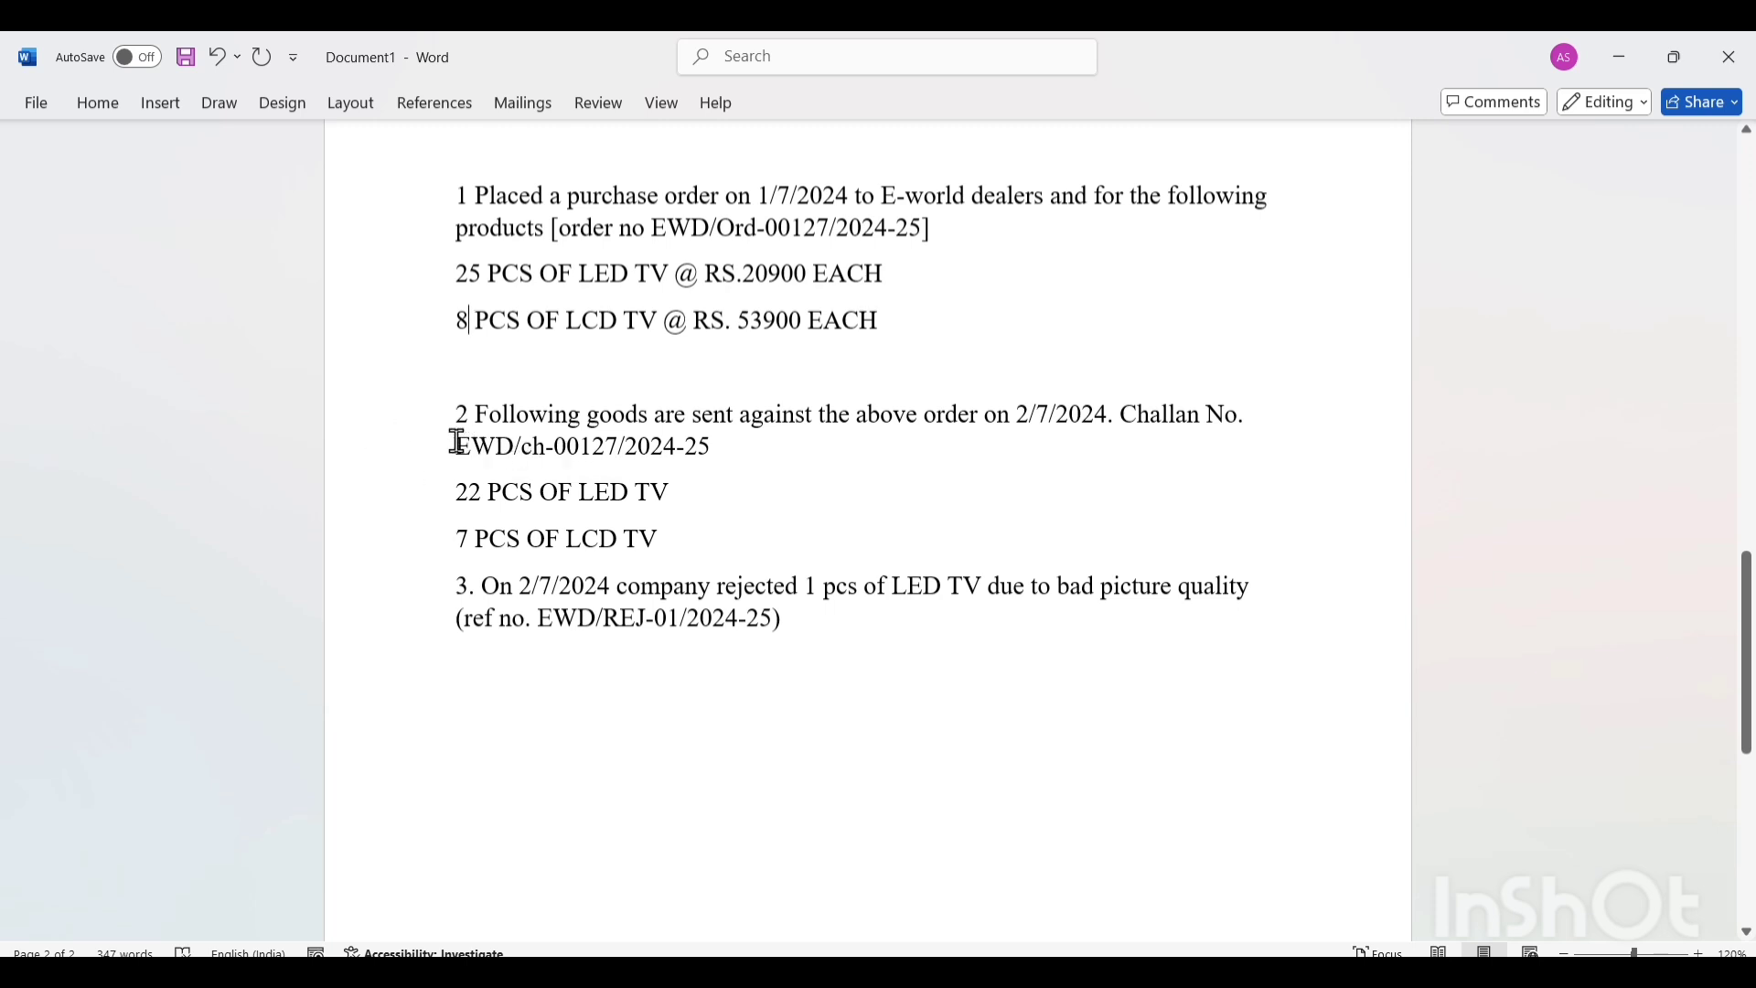
{"action": "left_click_drag", "start_coordinate": [458, 441], "coordinate": [731, 466]}
{"action": "key", "text": "ctrl+c"}
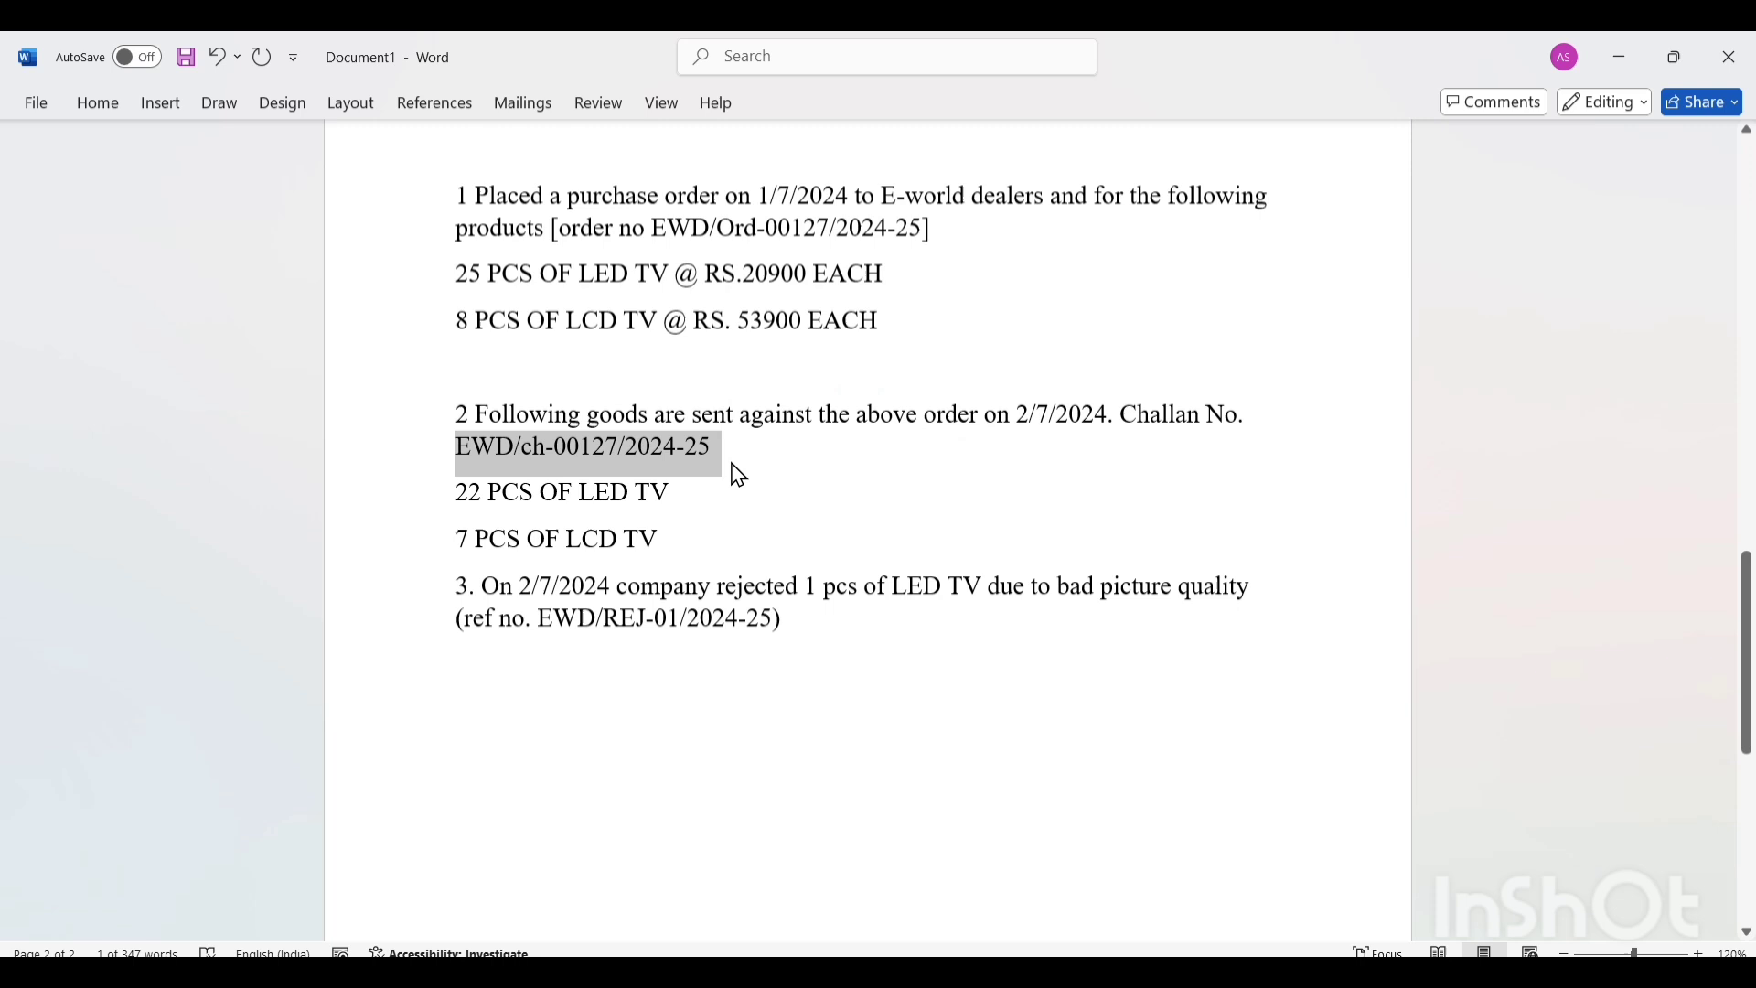
{"action": "left_click", "coordinate": [741, 595]}
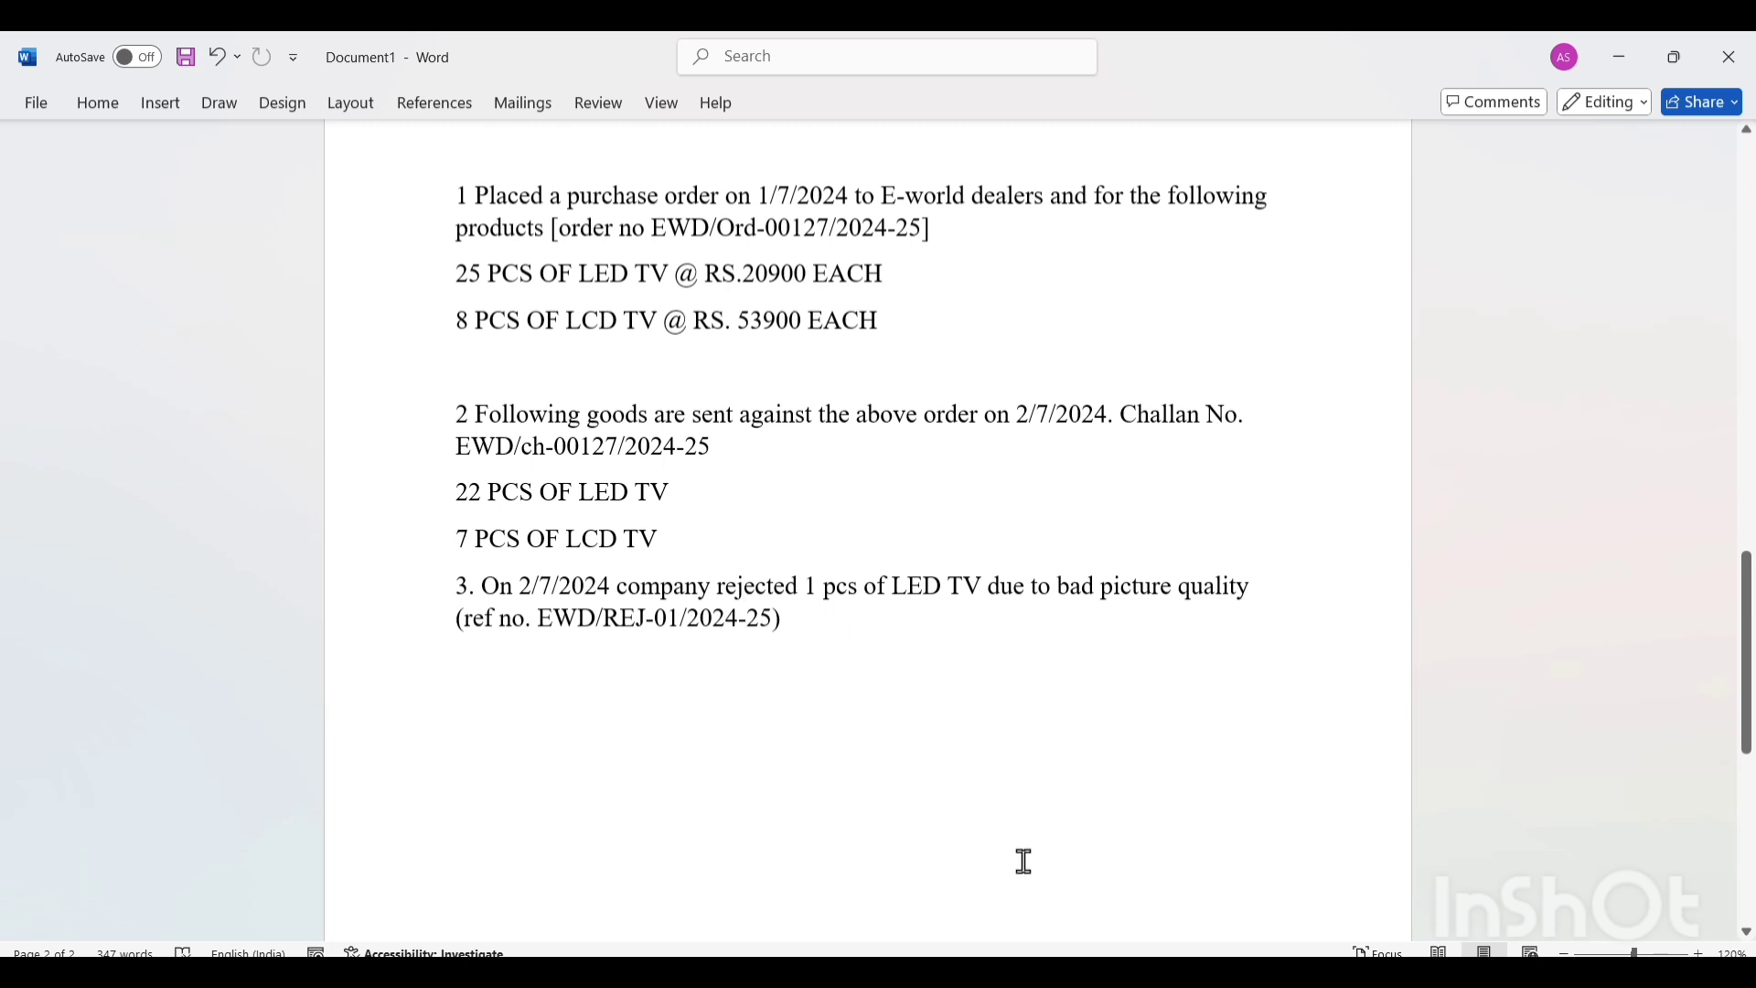
Switch to TallyPrime and show the inactive types in the list of other voucher types.
{"action": "left_click", "coordinate": [1232, 977]}
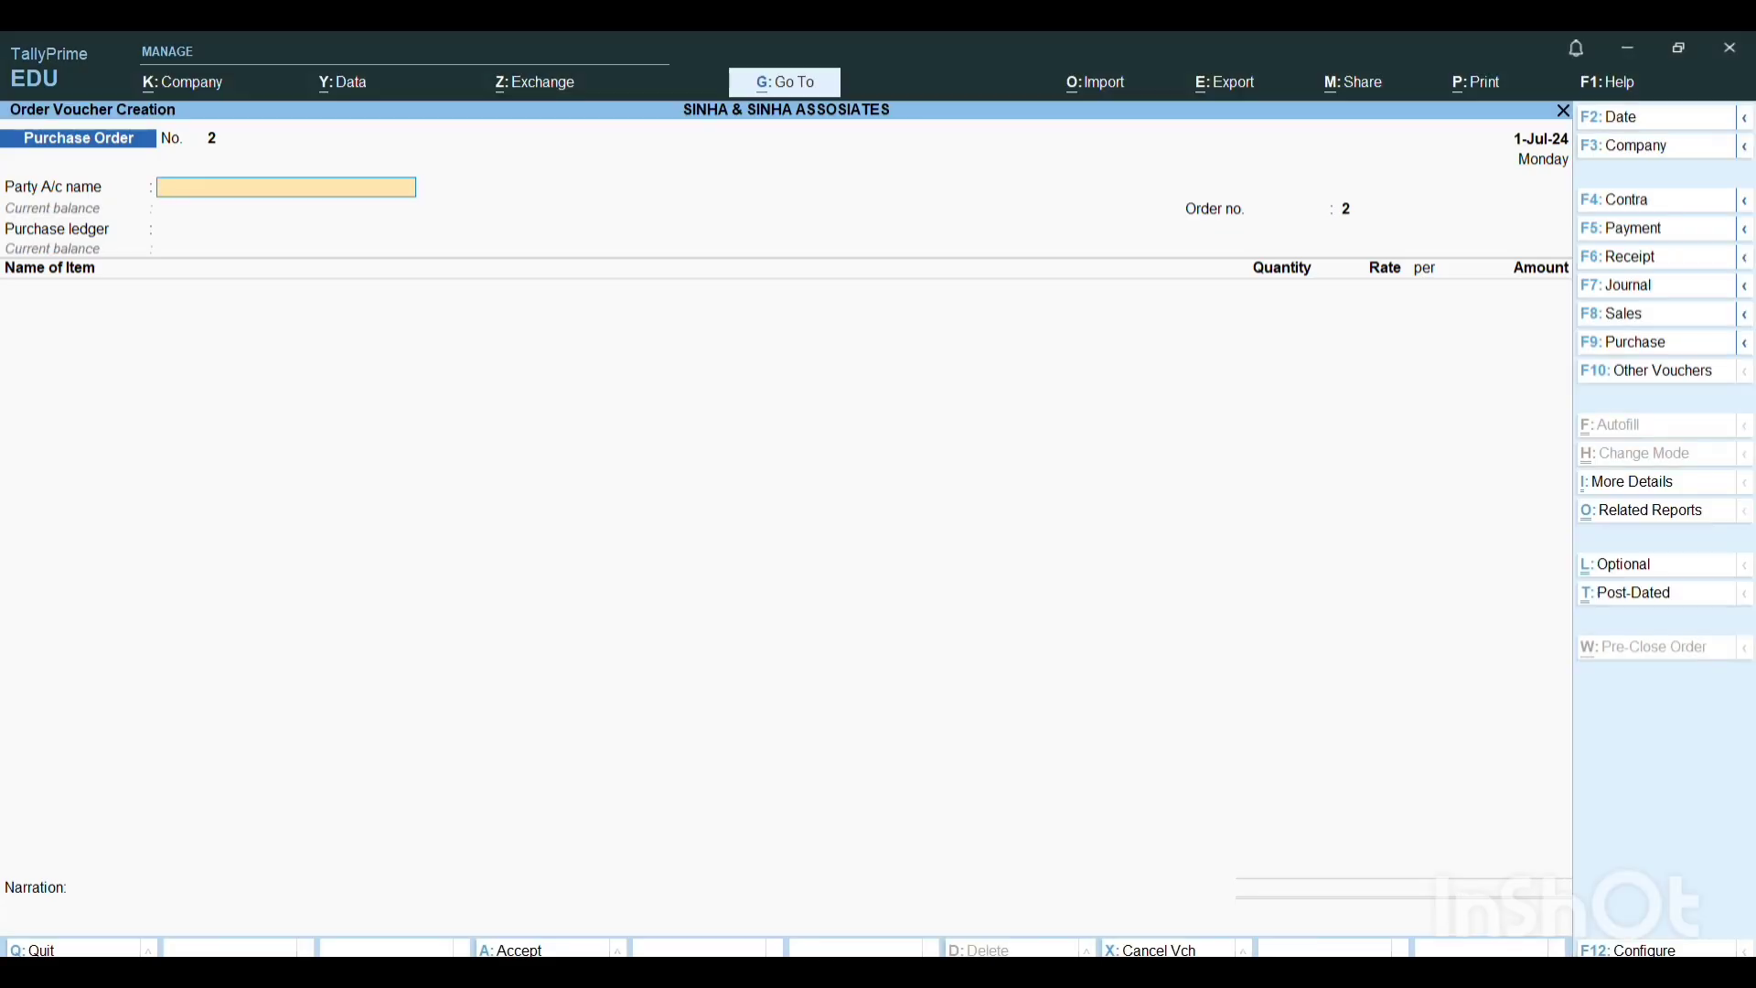
{"action": "left_click", "coordinate": [1661, 380]}
{"action": "key", "text": "Up"}
{"action": "key", "text": "Up"}
{"action": "key", "text": "Up"}
{"action": "key", "text": "Up"}
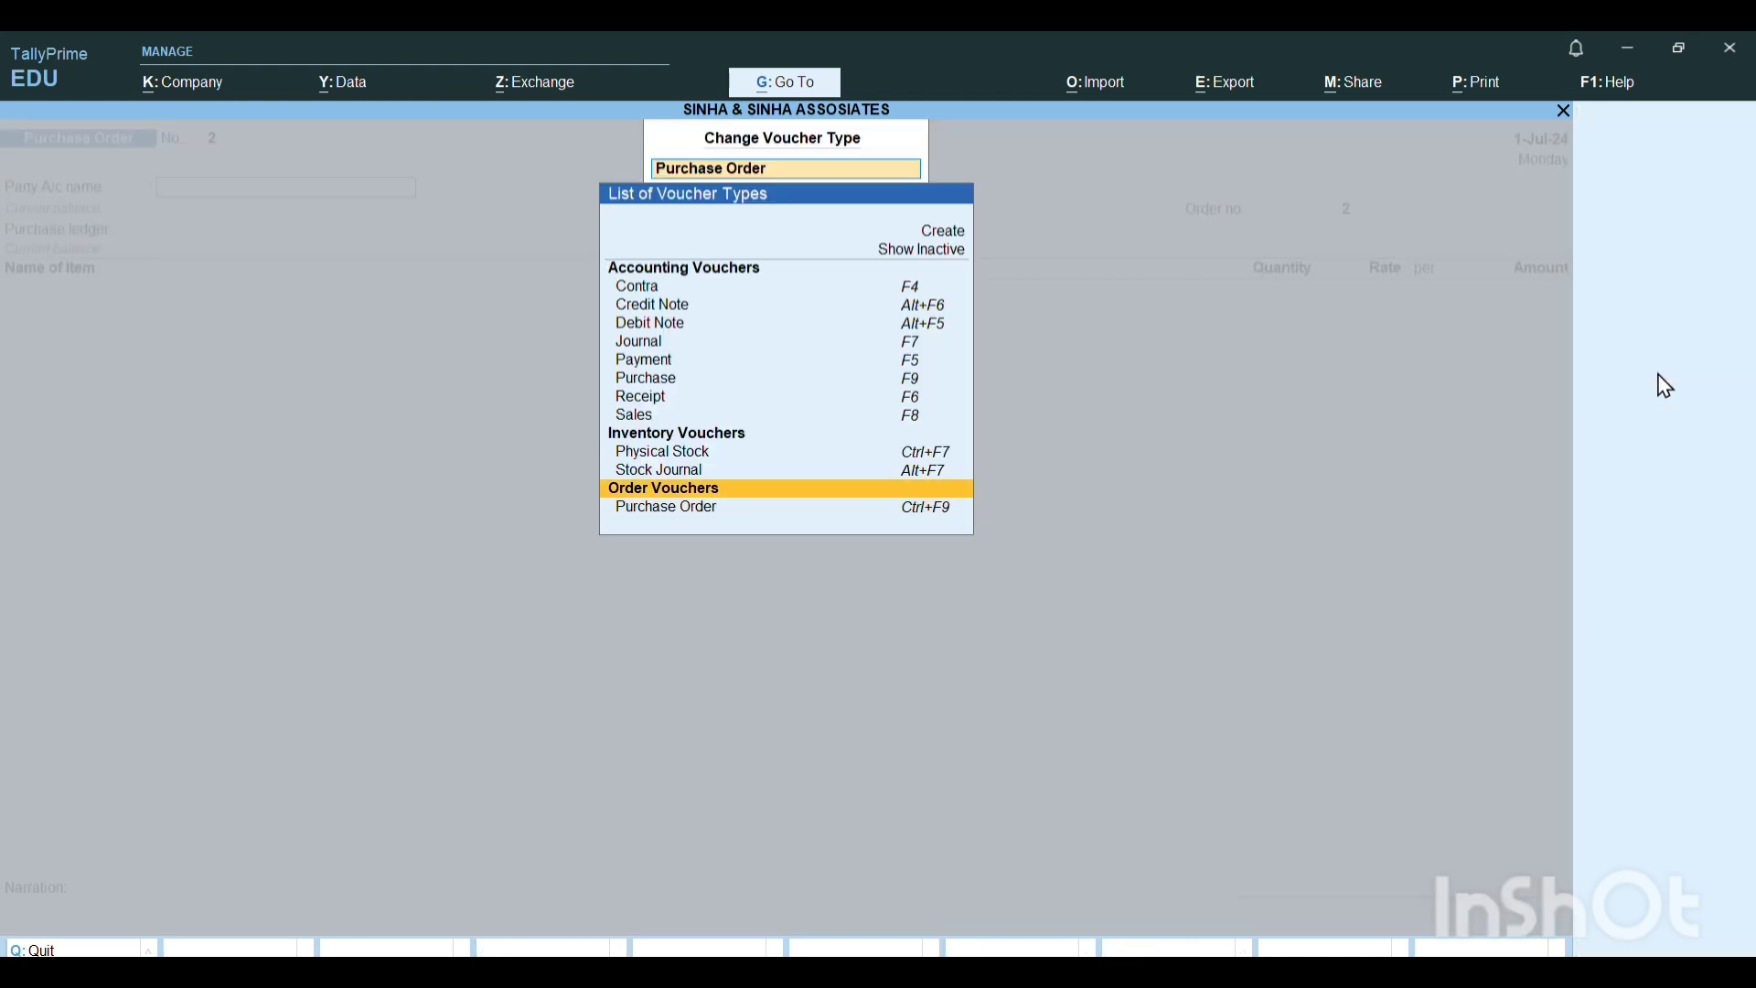
{"action": "key", "text": "Up"}
{"action": "key", "text": "Up"}
{"action": "key", "text": "Up"}
{"action": "key", "text": "Up"}
{"action": "key", "text": "Up"}
{"action": "key", "text": "Up"}
{"action": "key", "text": "Up"}
{"action": "key", "text": "Up"}
{"action": "key", "text": "Up"}
{"action": "key", "text": "Up"}
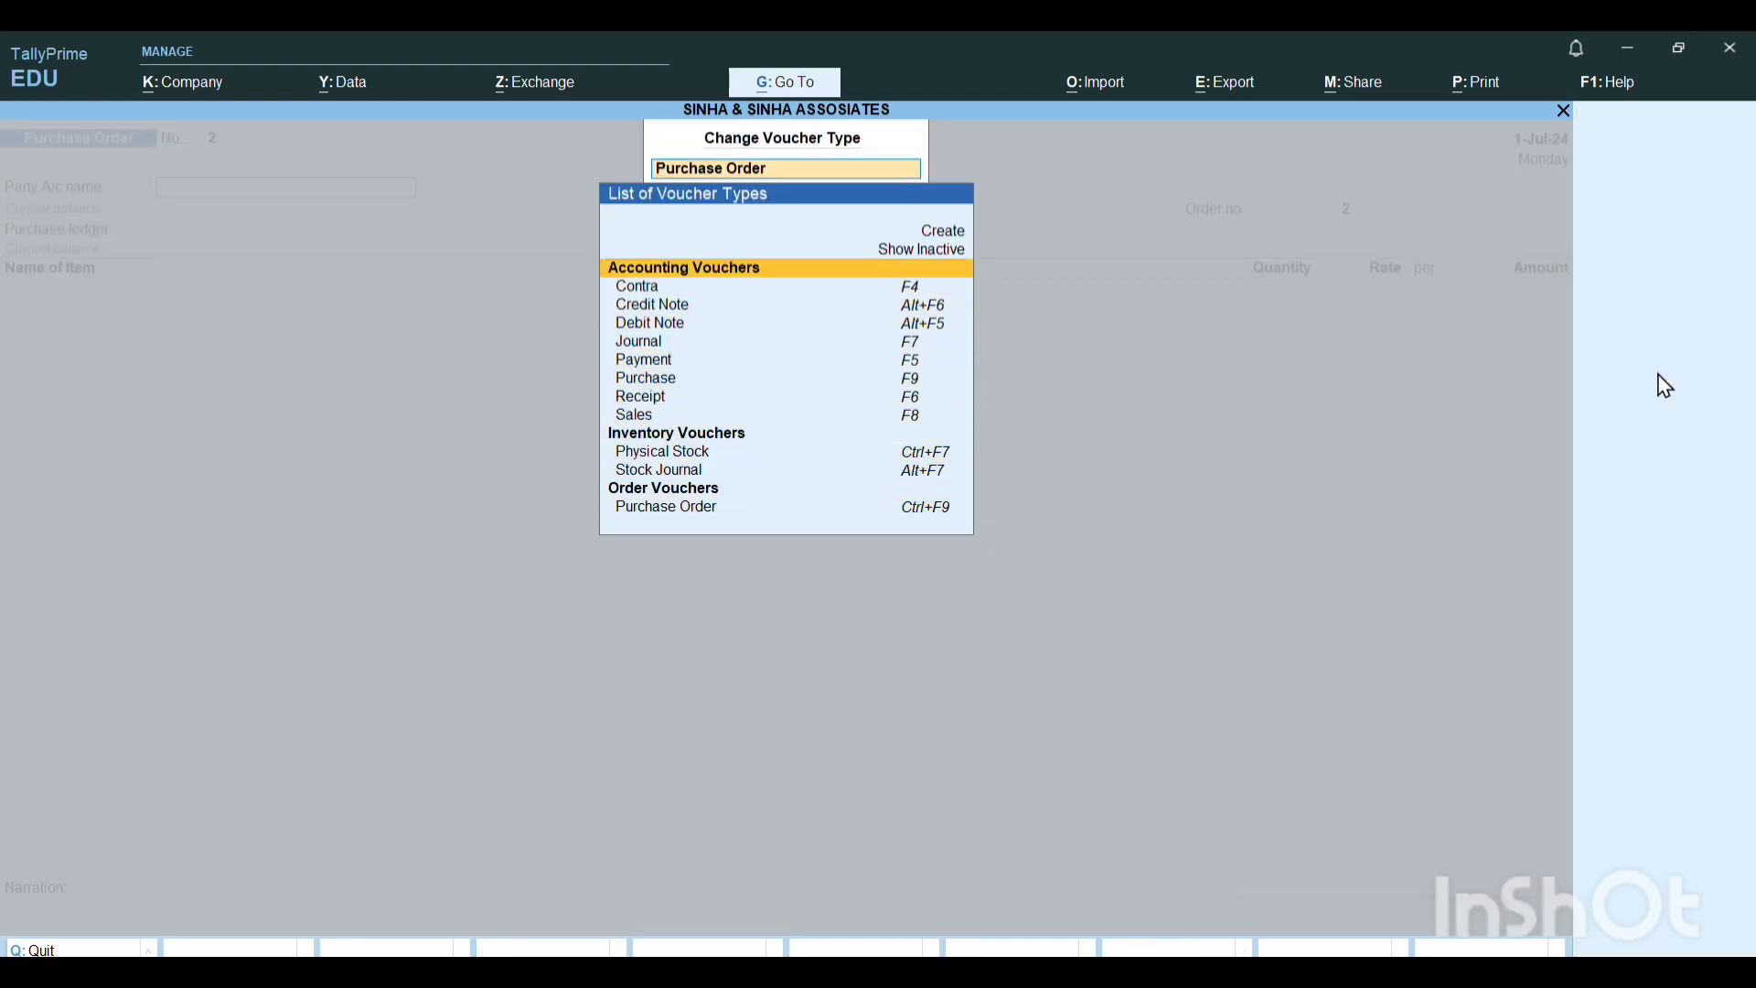
{"action": "key", "text": "Return"}
Choose the Receipt Note voucher type from the inventory vouchers and activate it.
{"action": "key", "text": "Down"}
{"action": "key", "text": "Down"}
{"action": "key", "text": "Down"}
{"action": "key", "text": "Down"}
{"action": "key", "text": "Down"}
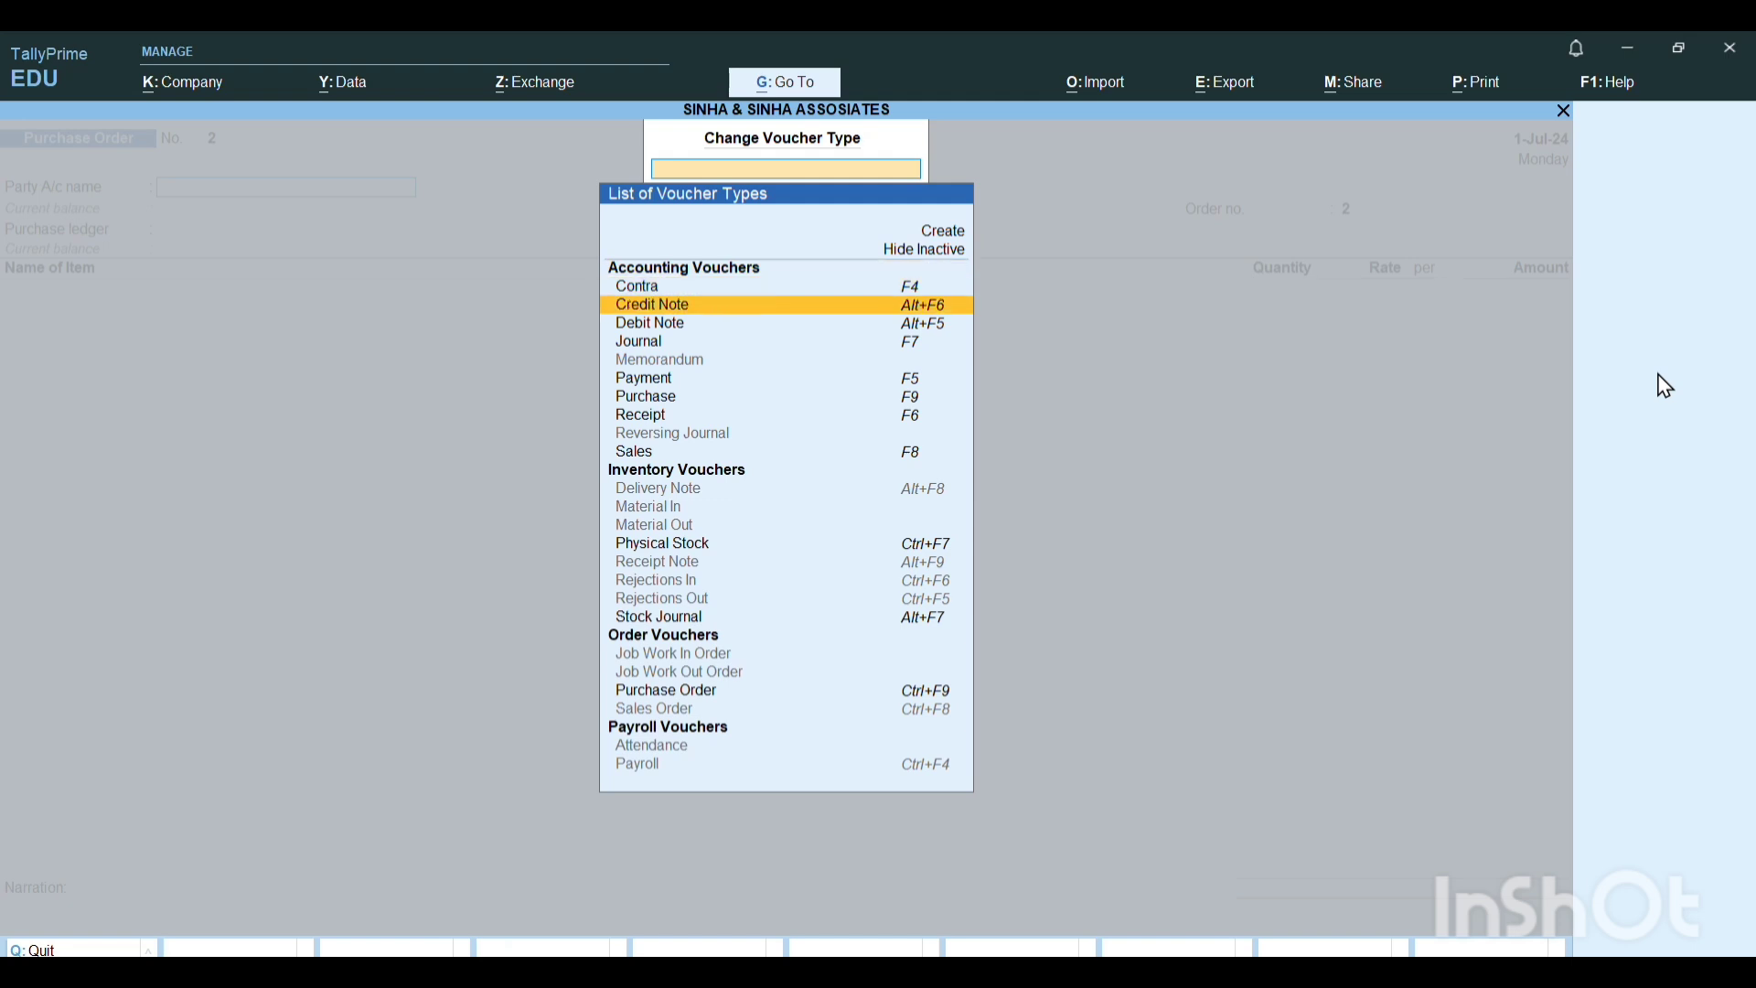
{"action": "key", "text": "Down"}
{"action": "key", "text": "Down"}
{"action": "key", "text": "Down"}
{"action": "key", "text": "Down"}
{"action": "key", "text": "Down"}
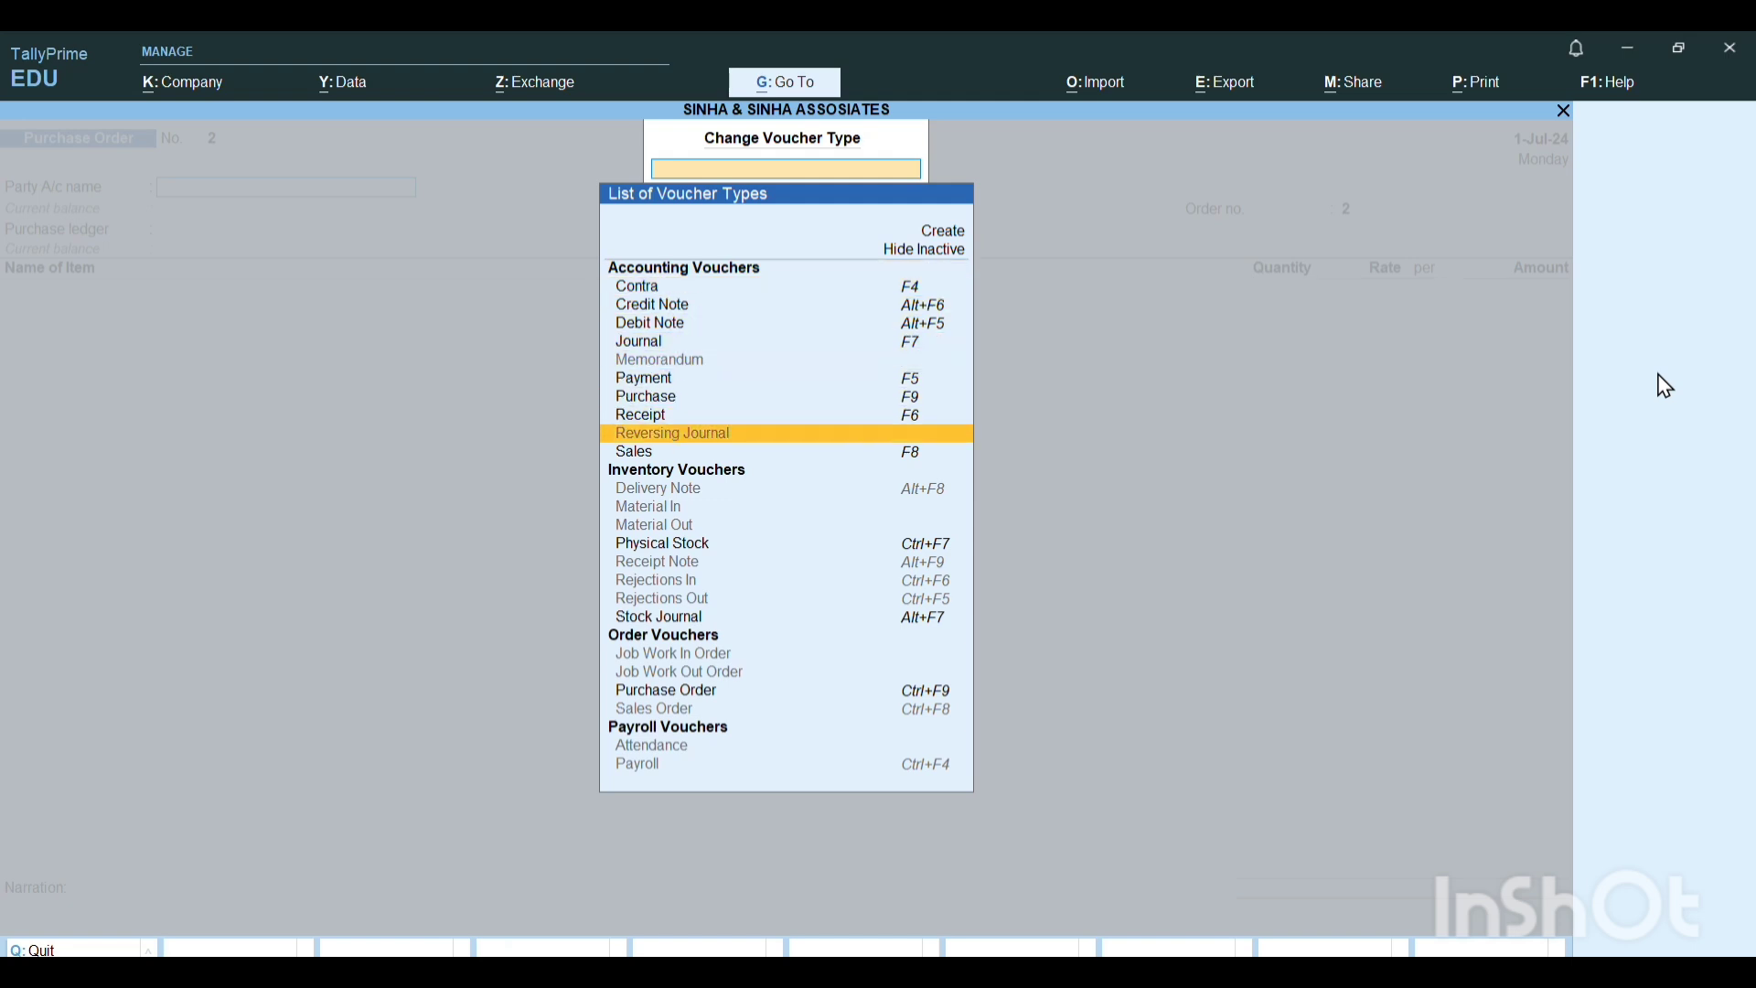
{"action": "key", "text": "Down"}
{"action": "key", "text": "Down"}
{"action": "key", "text": "Down"}
{"action": "key", "text": "Down"}
{"action": "key", "text": "Down"}
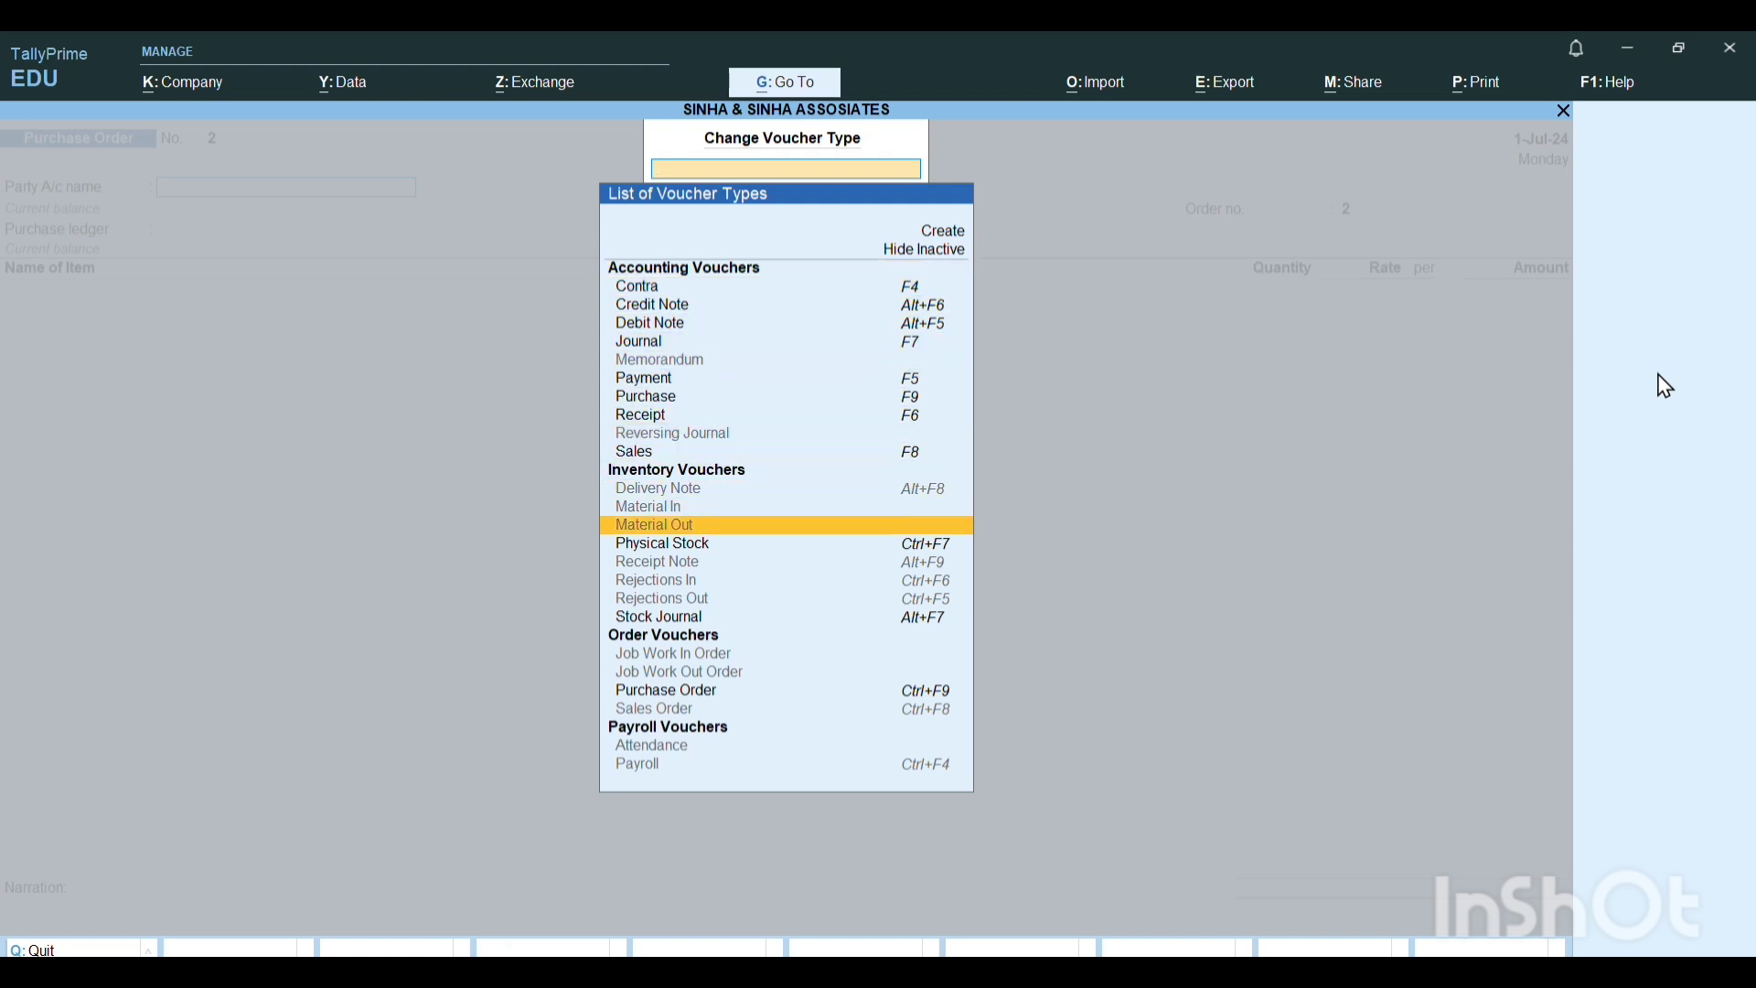
{"action": "key", "text": "Down"}
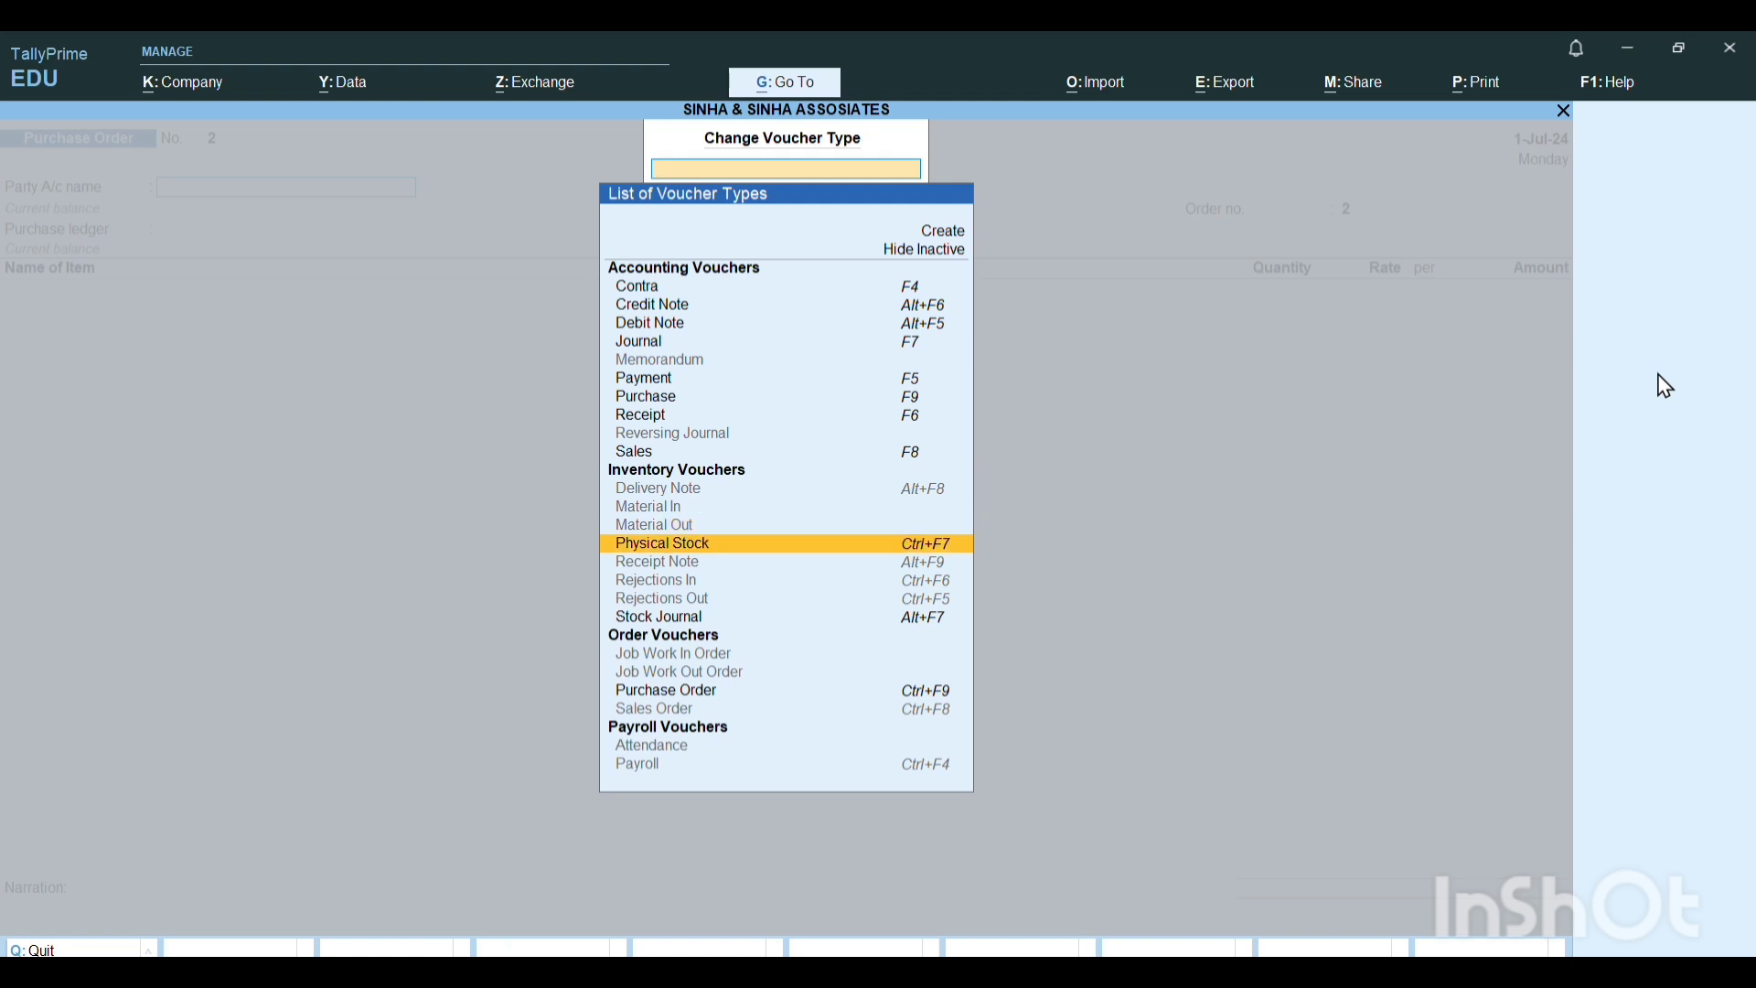
{"action": "key", "text": "Down"}
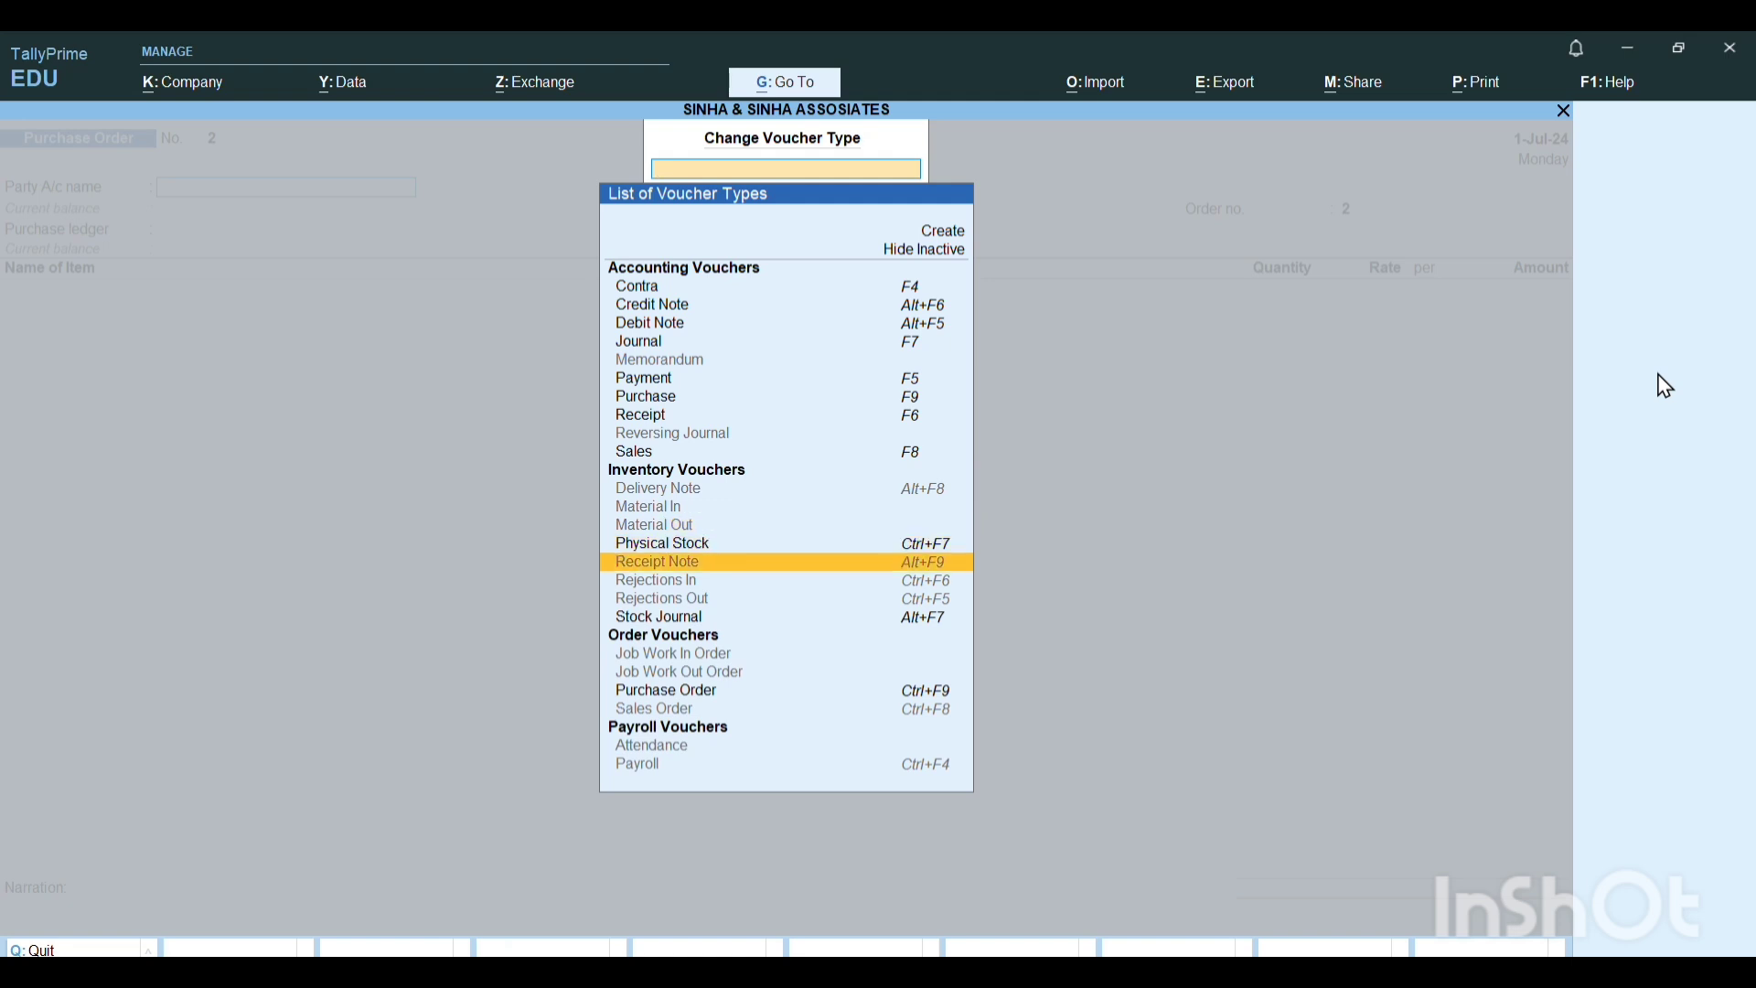
{"action": "key", "text": "Return"}
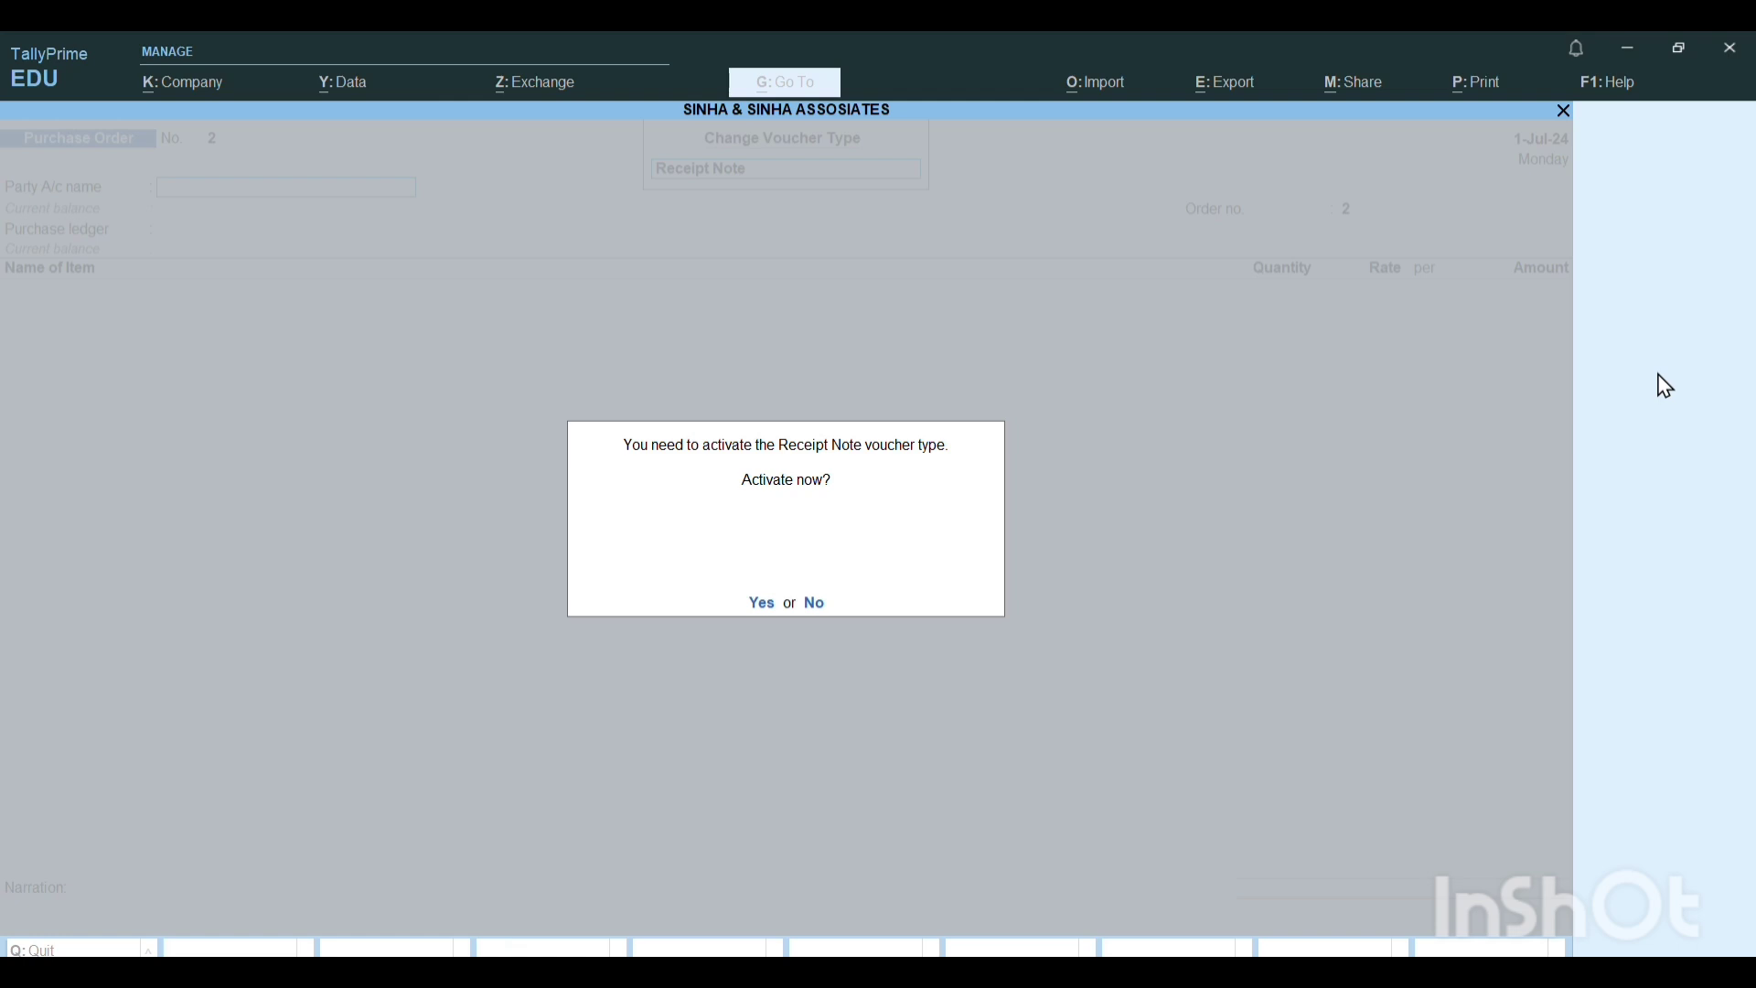
{"action": "left_click", "coordinate": [762, 605]}
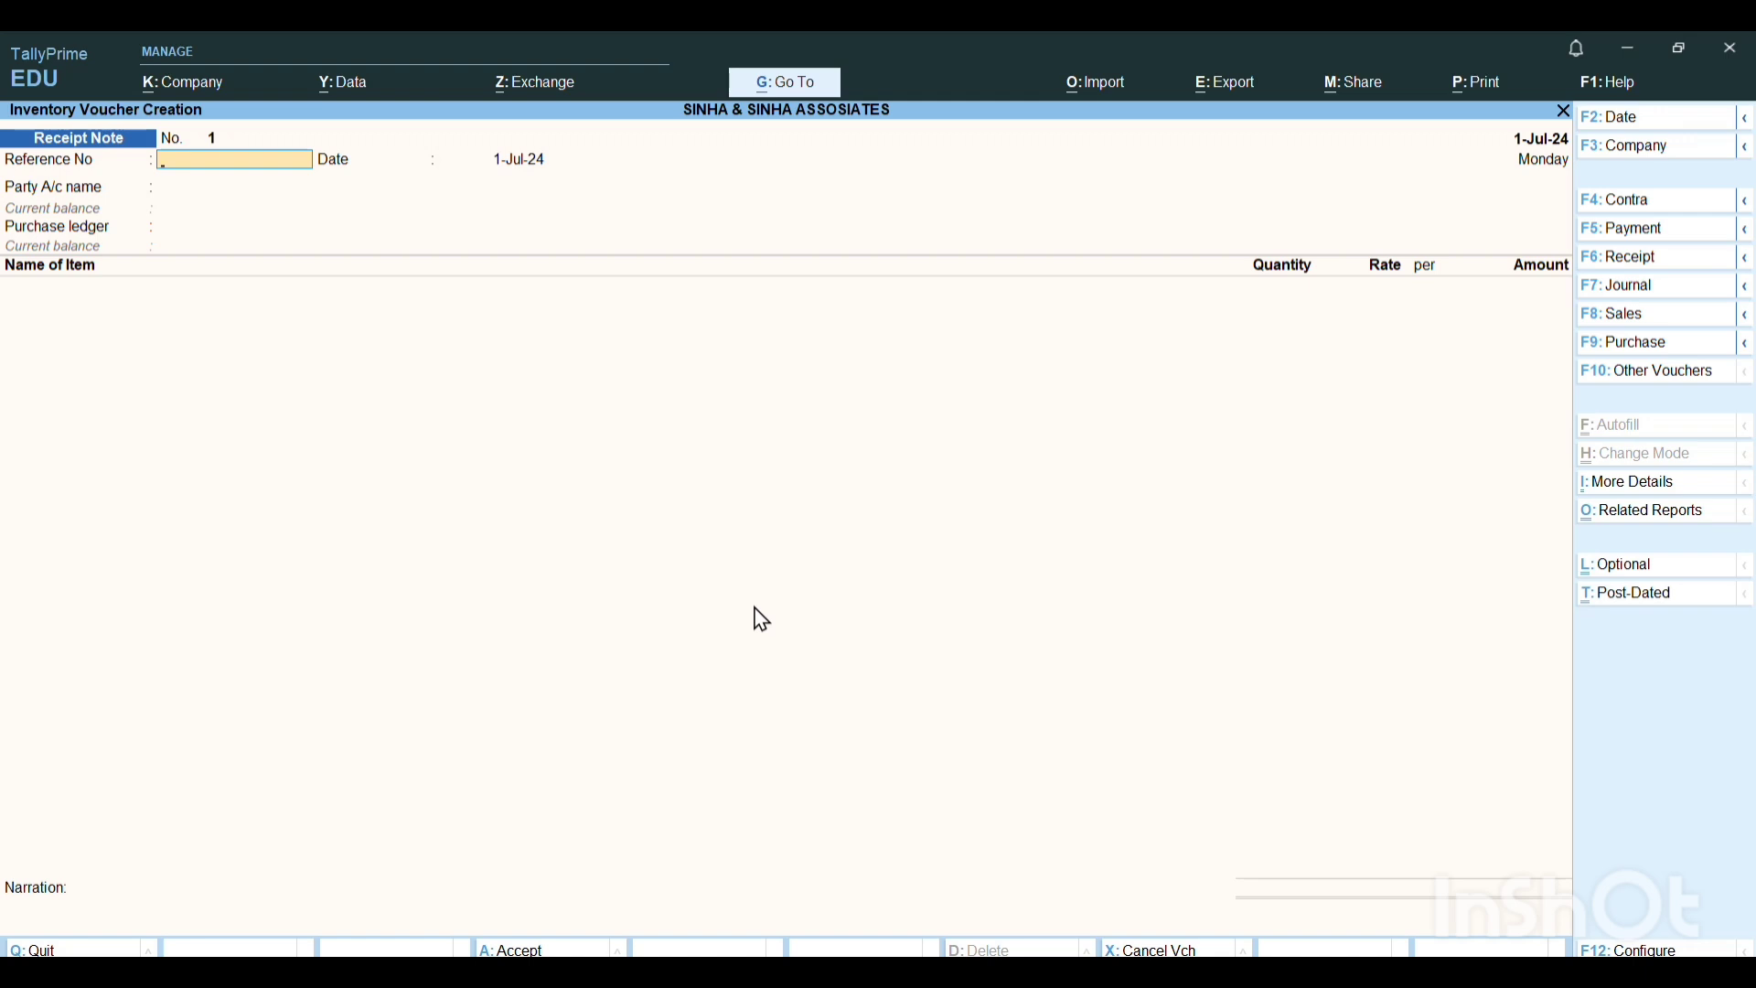
Paste the challan number as the receipt note's reference number, set the voucher date to 2-7-2024 and keep the reference date 1-Jul-24.
{"action": "key", "text": "ctrl+v"}
{"action": "key", "text": "Return"}
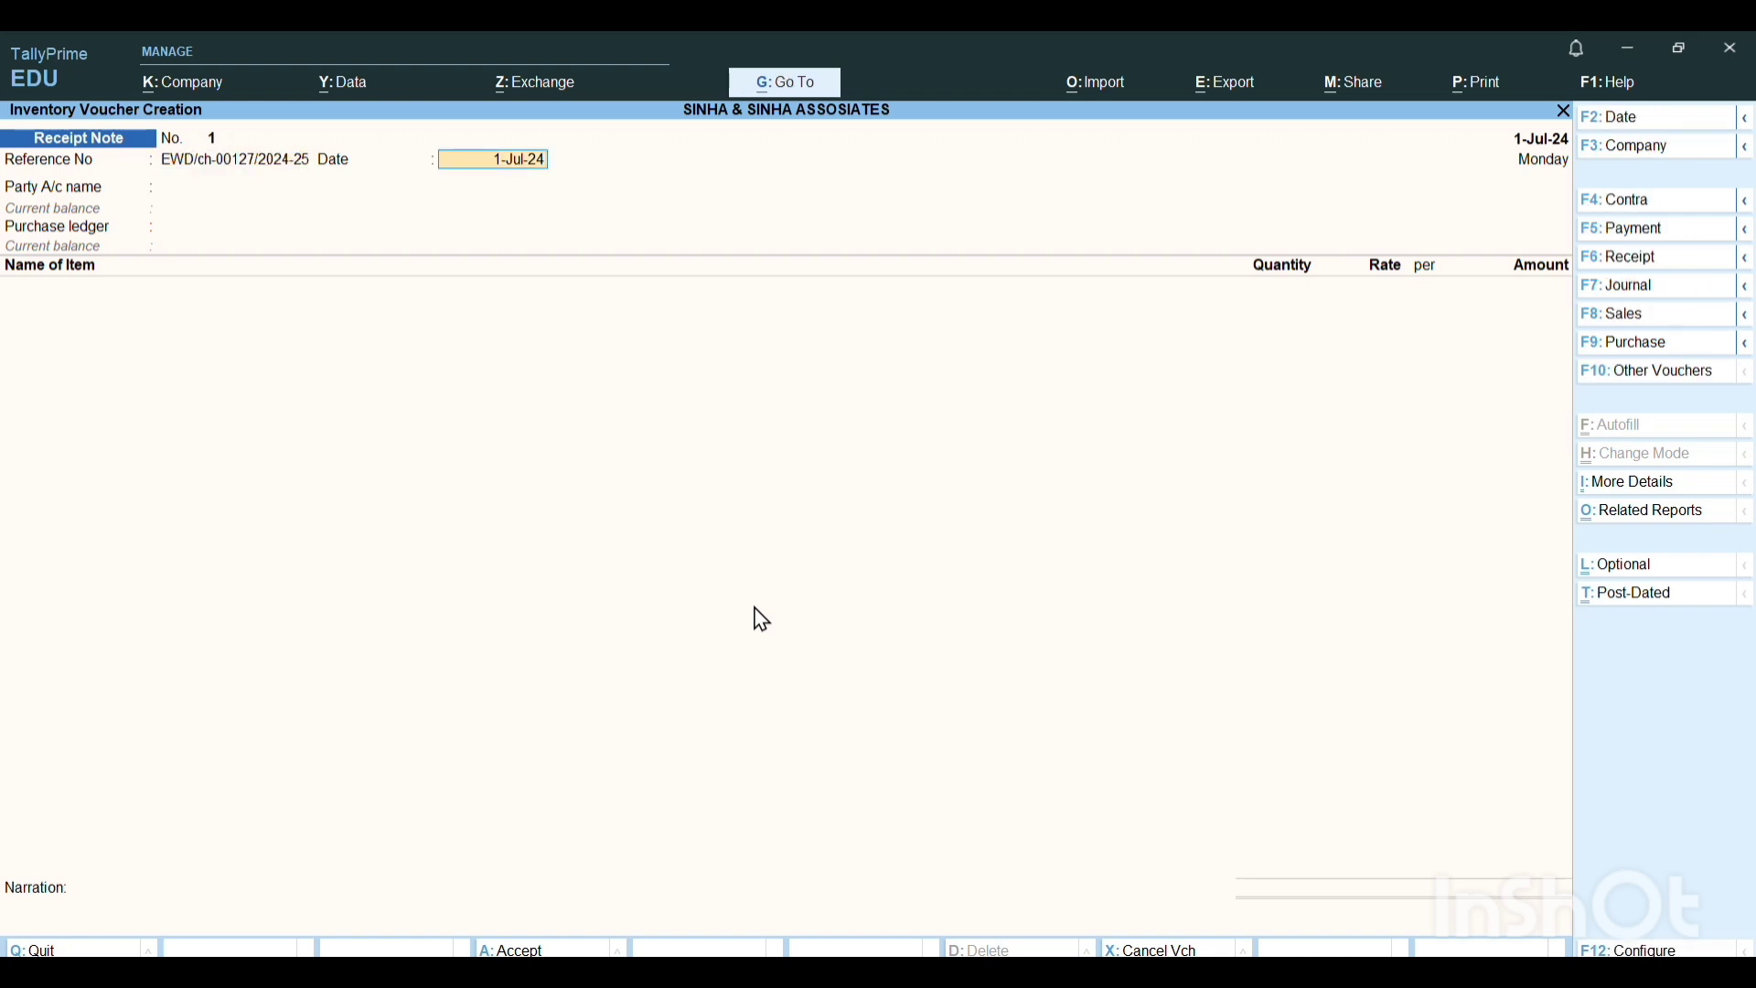
{"action": "key", "text": "F2"}
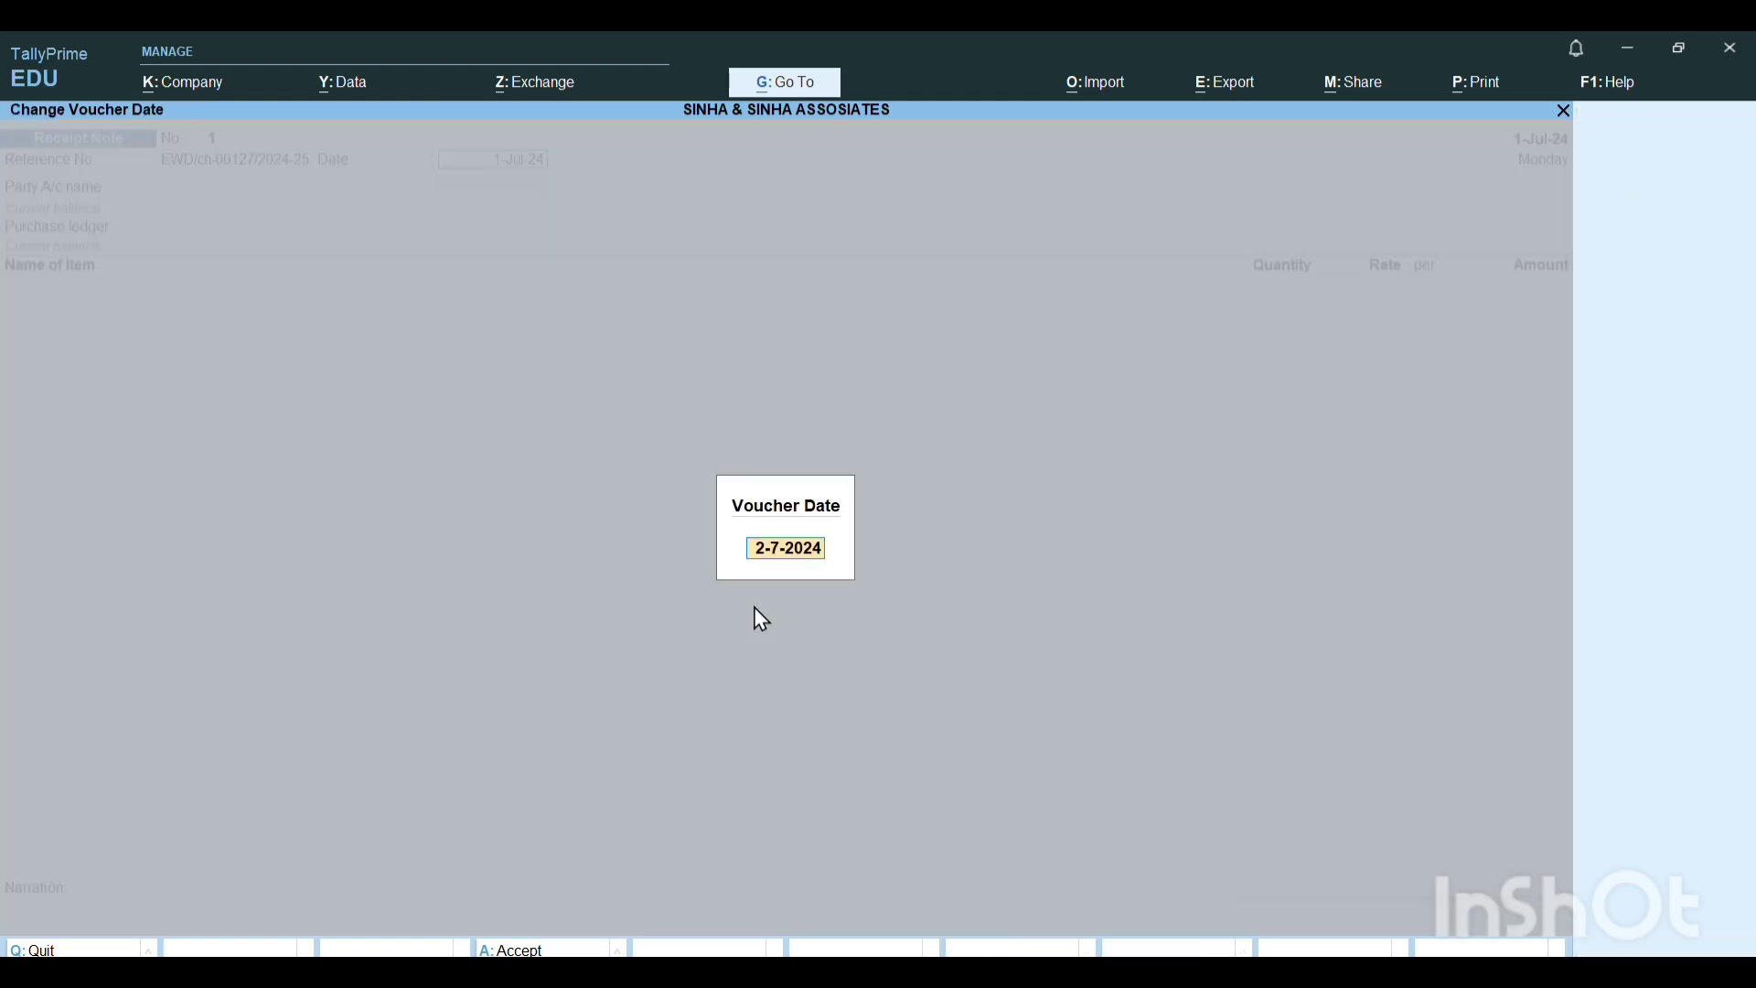
{"action": "type", "text": "1"}
{"action": "key", "text": "Return"}
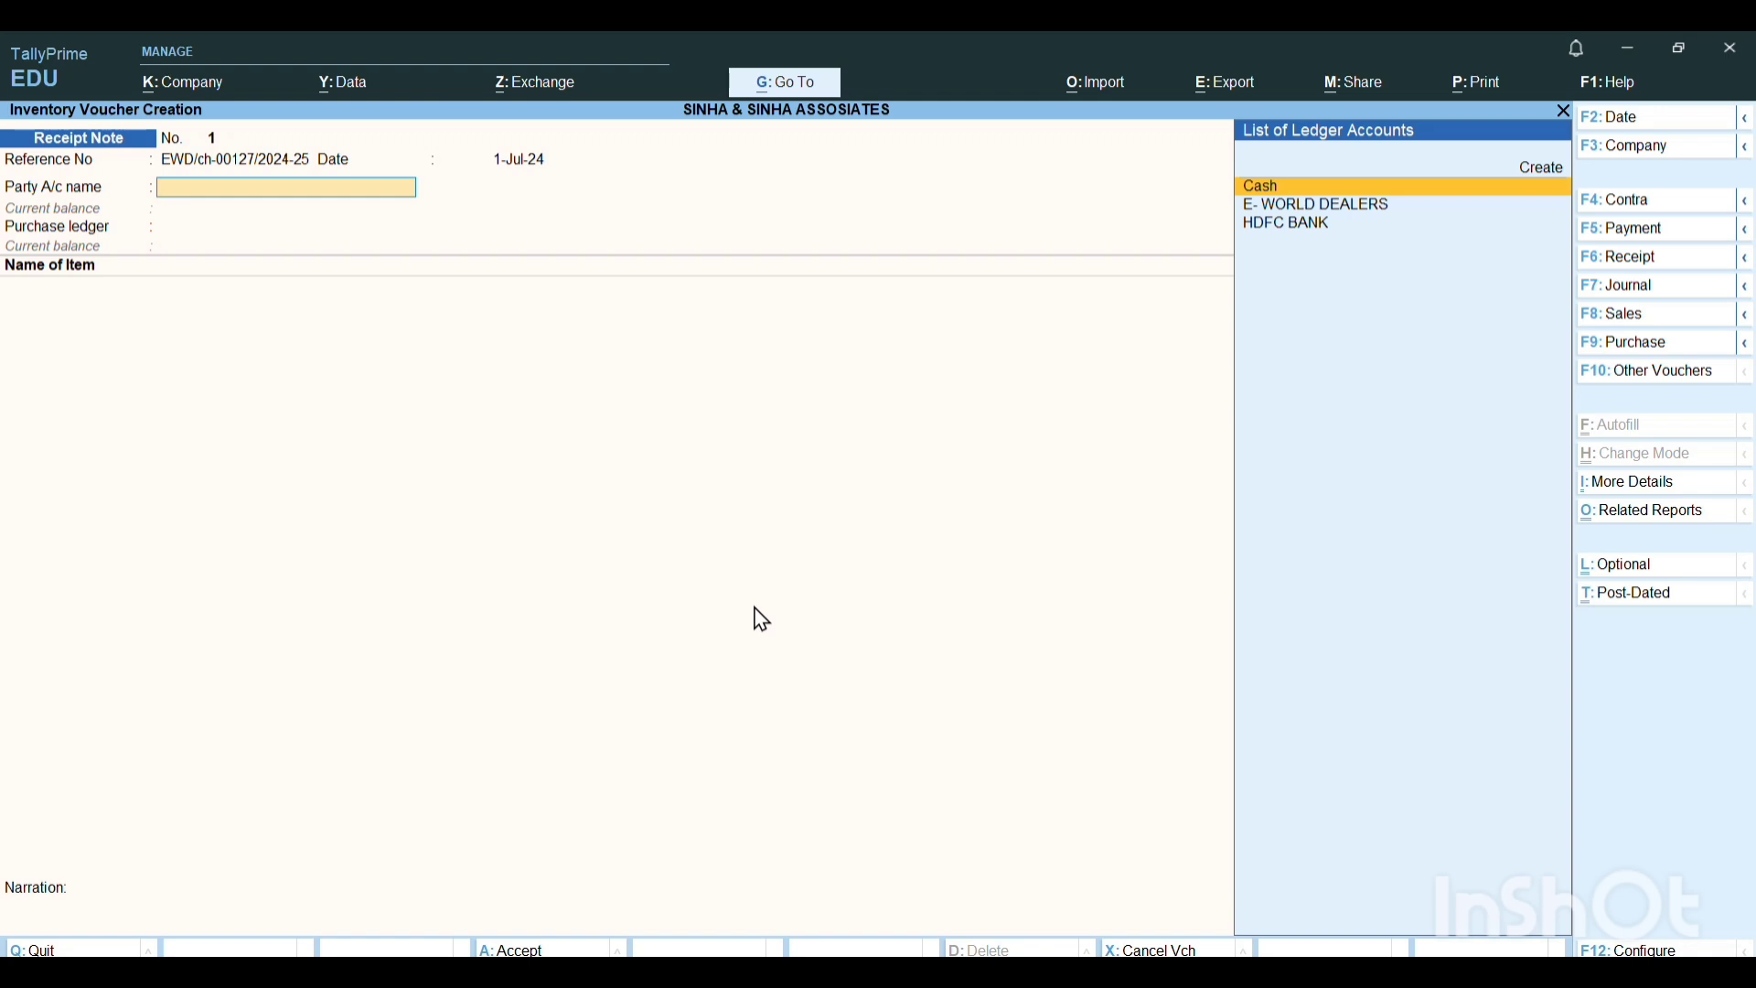
Choose E- WORLD DEALERS as the party account and link its purchase order dated 1-Jul-24 to the receipt note.
{"action": "key", "text": "Down"}
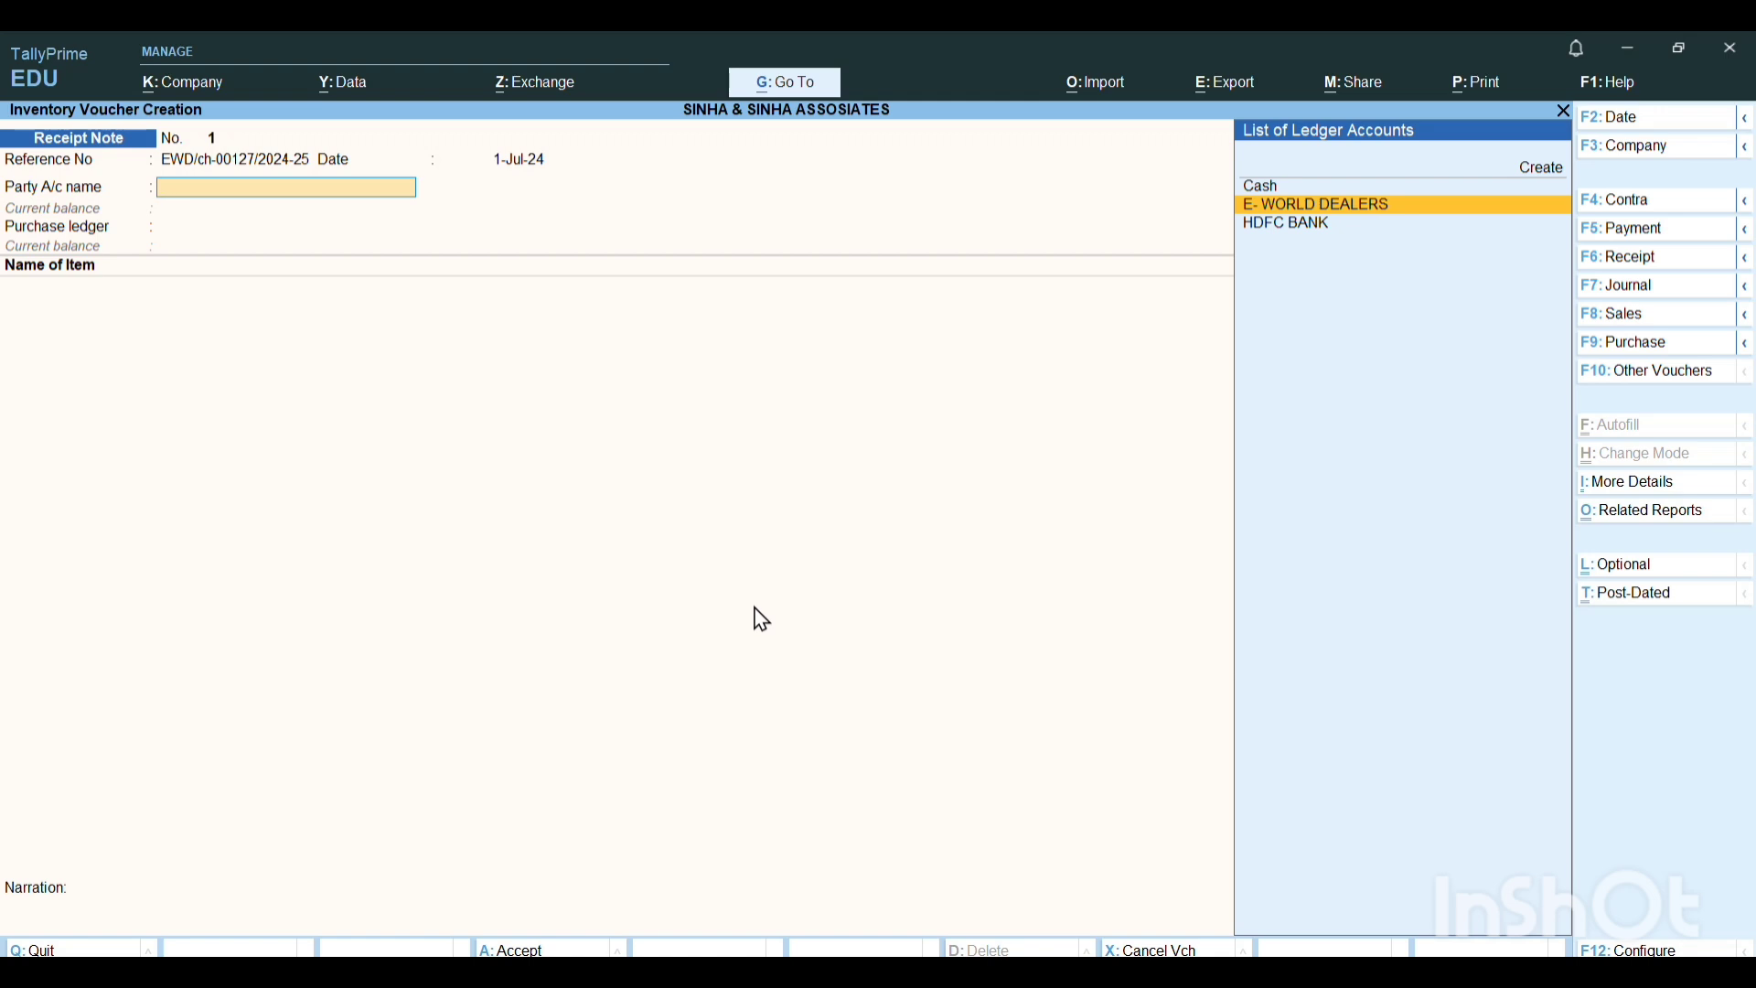
{"action": "key", "text": "Return"}
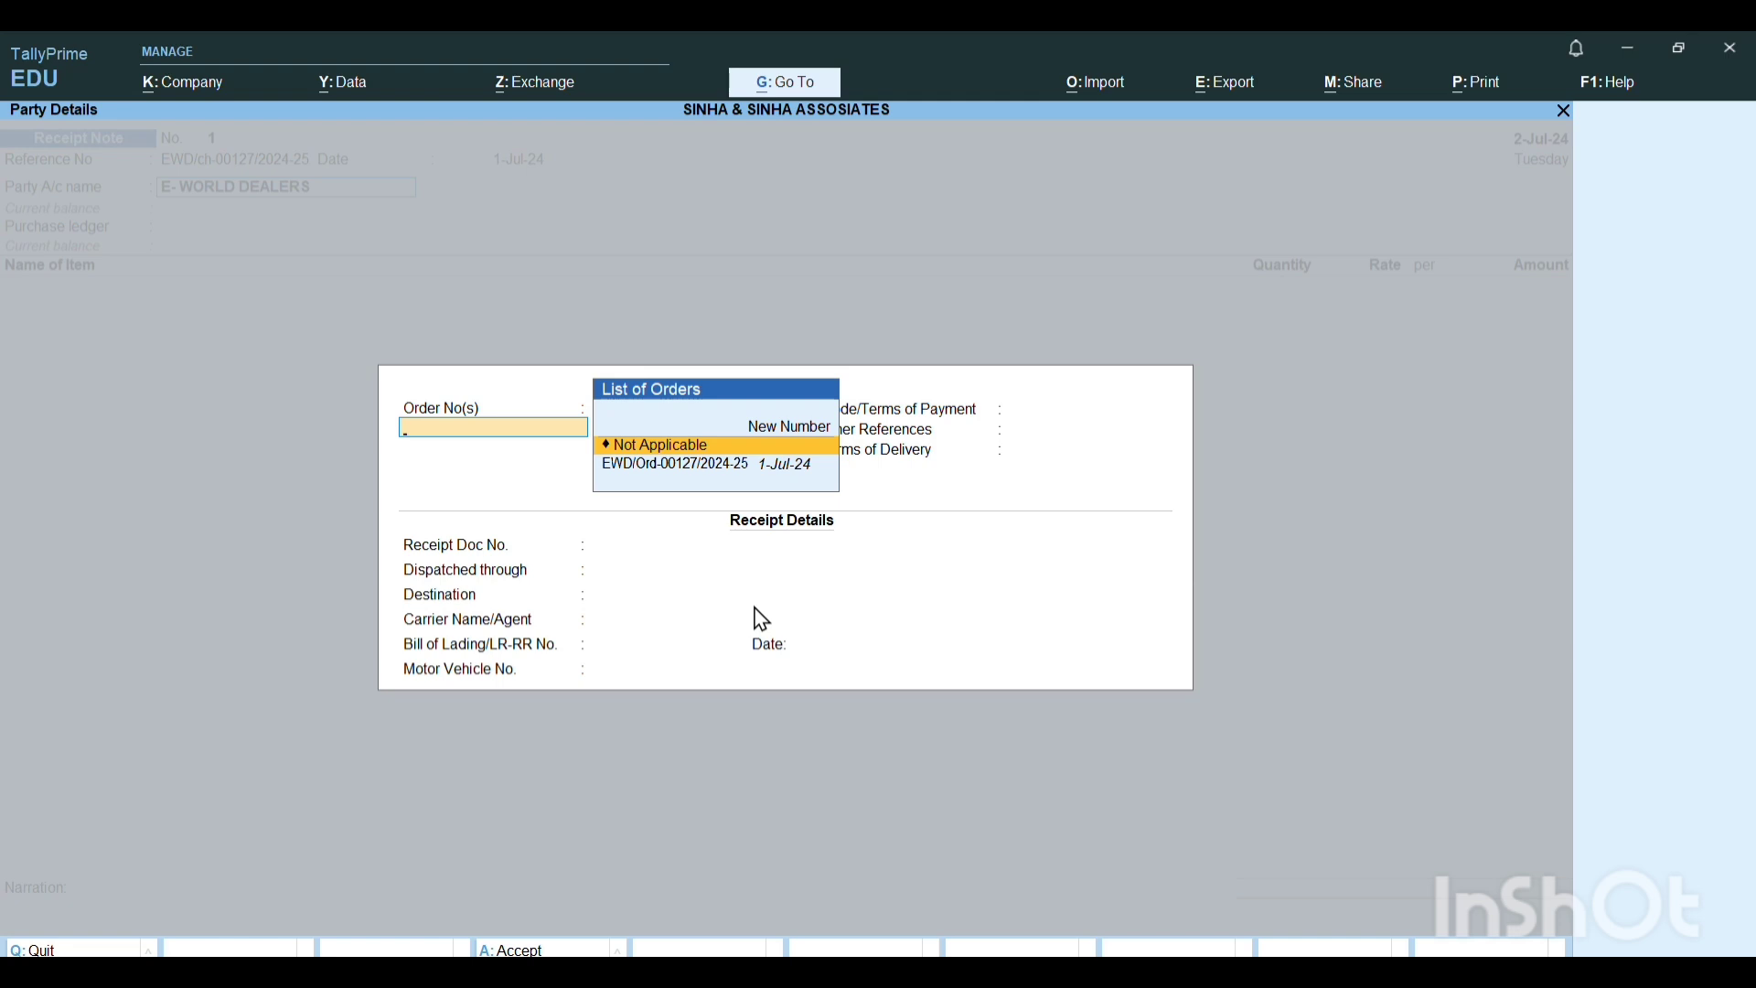
{"action": "key", "text": "Down"}
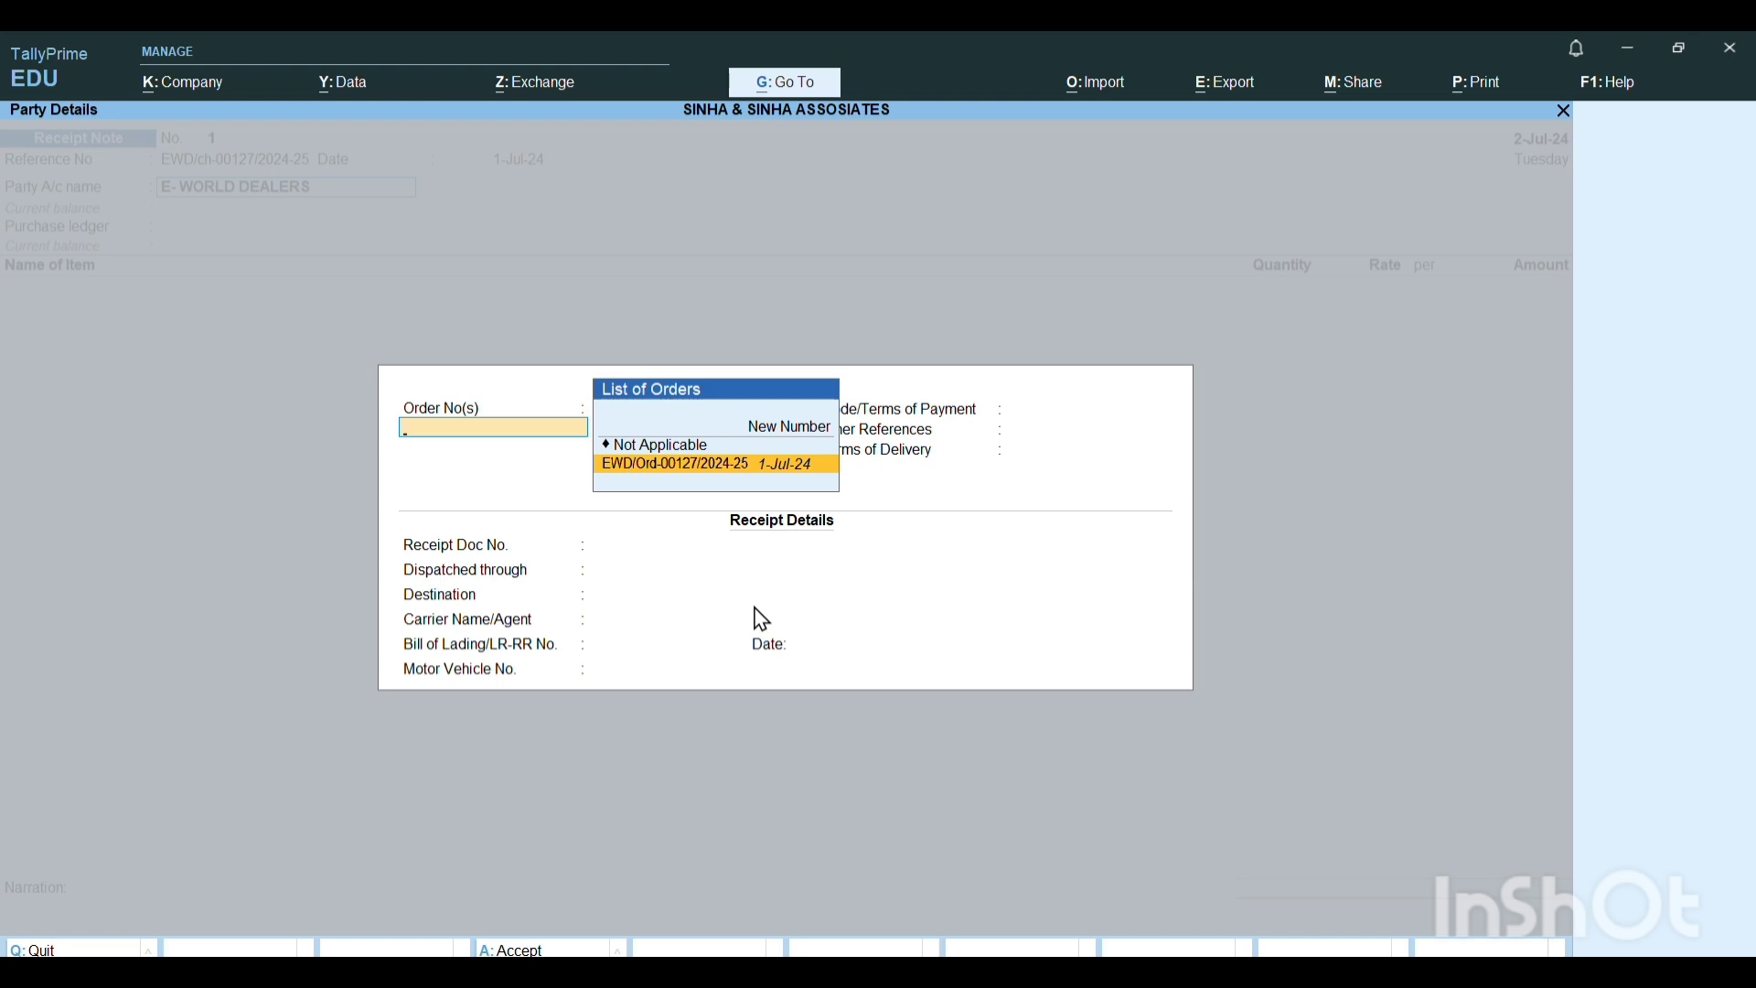
{"action": "key", "text": "Return"}
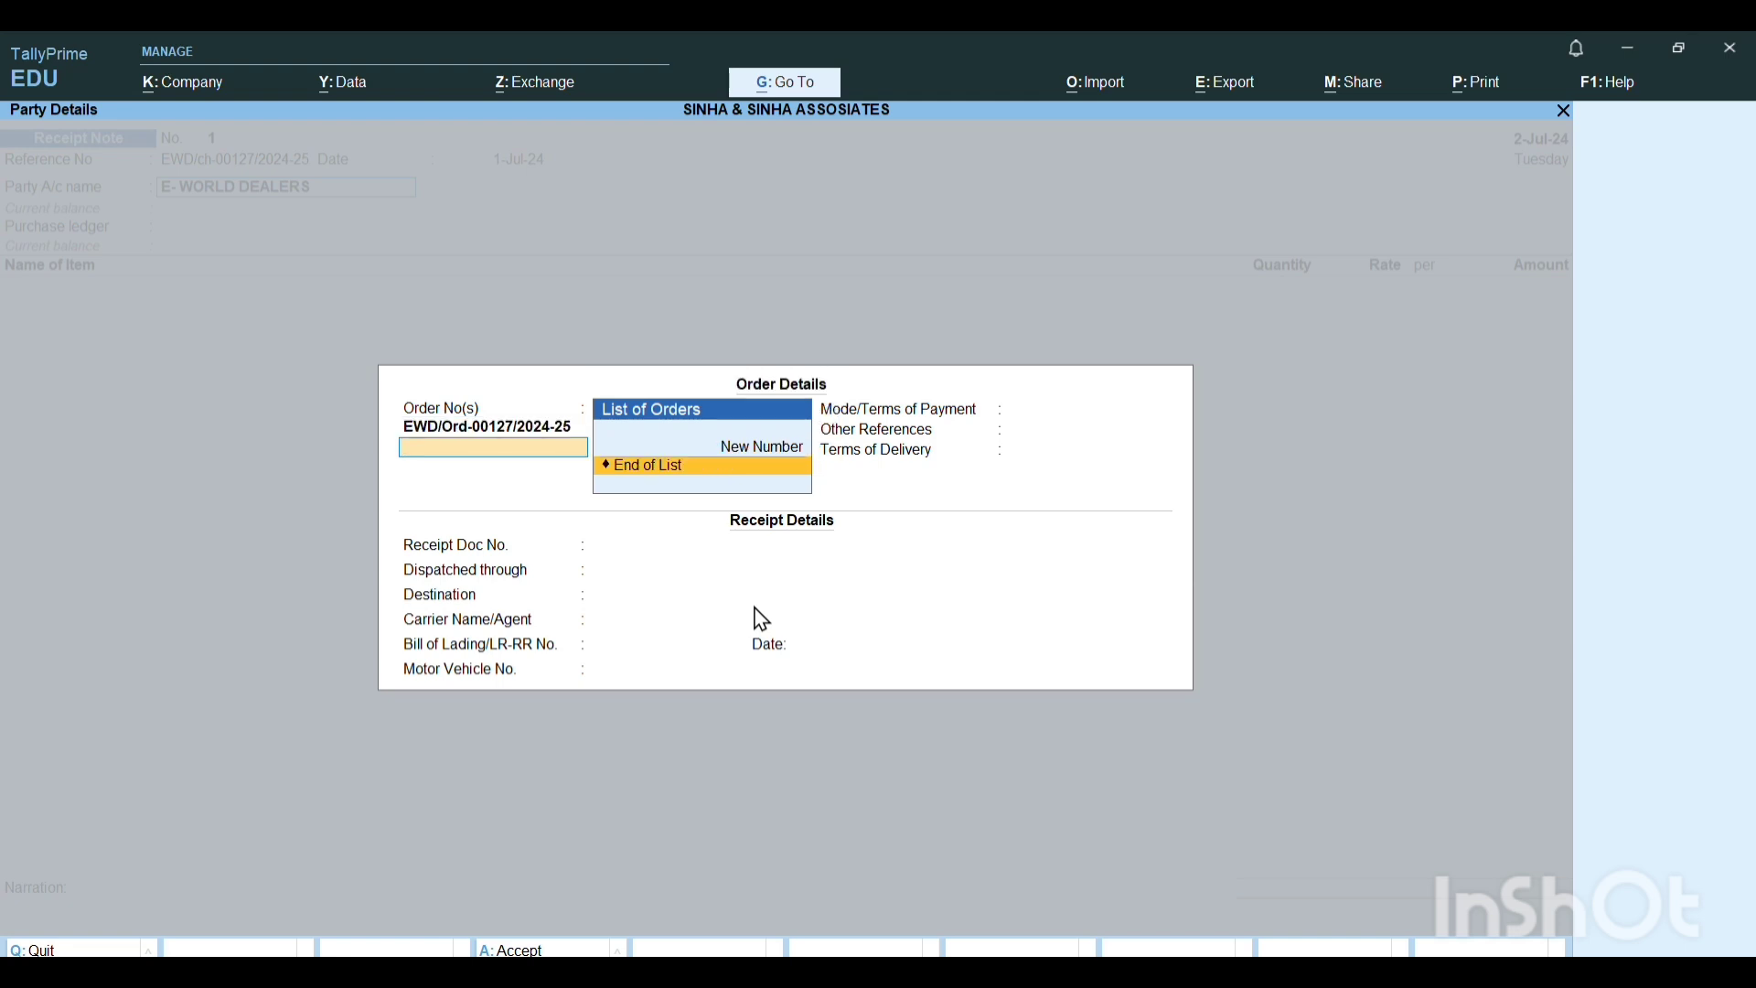
{"action": "key", "text": "Return"}
Leave the remaining order and receipt details blank and set the purchase ledger to PURCHASE LEDGER.
{"action": "key", "text": "Return"}
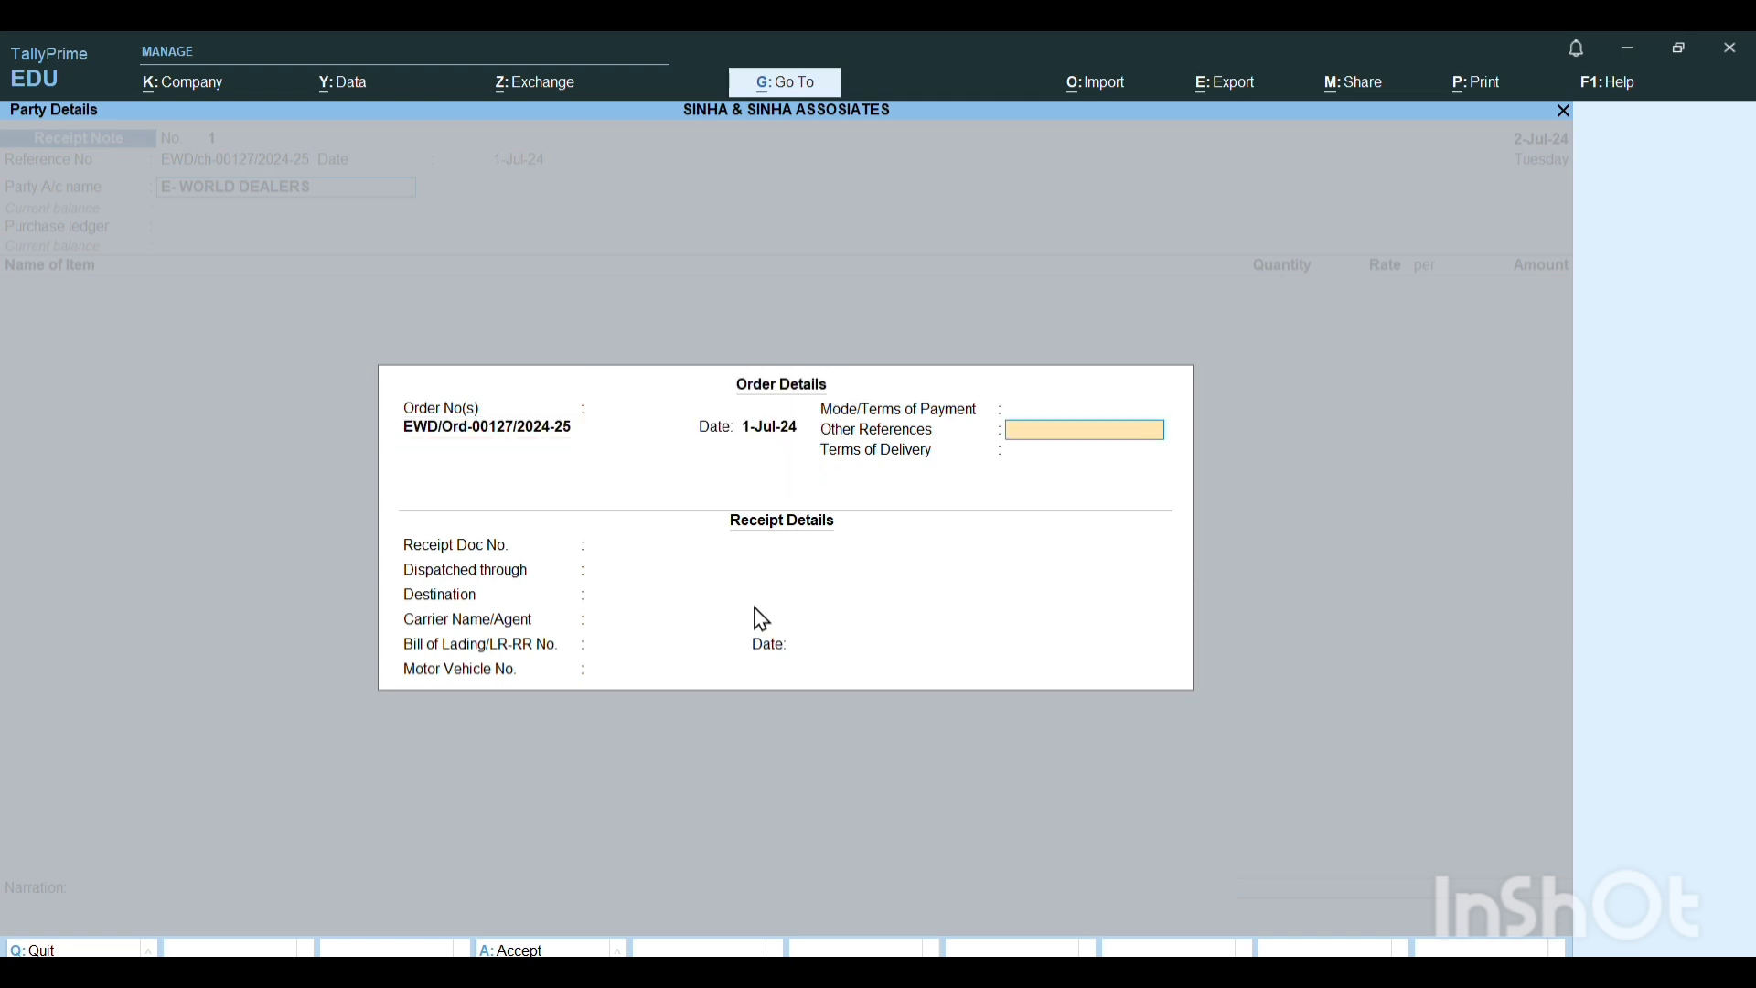
{"action": "key", "text": "Return"}
{"action": "key", "text": "Return"}
{"action": "key", "text": "Return"}
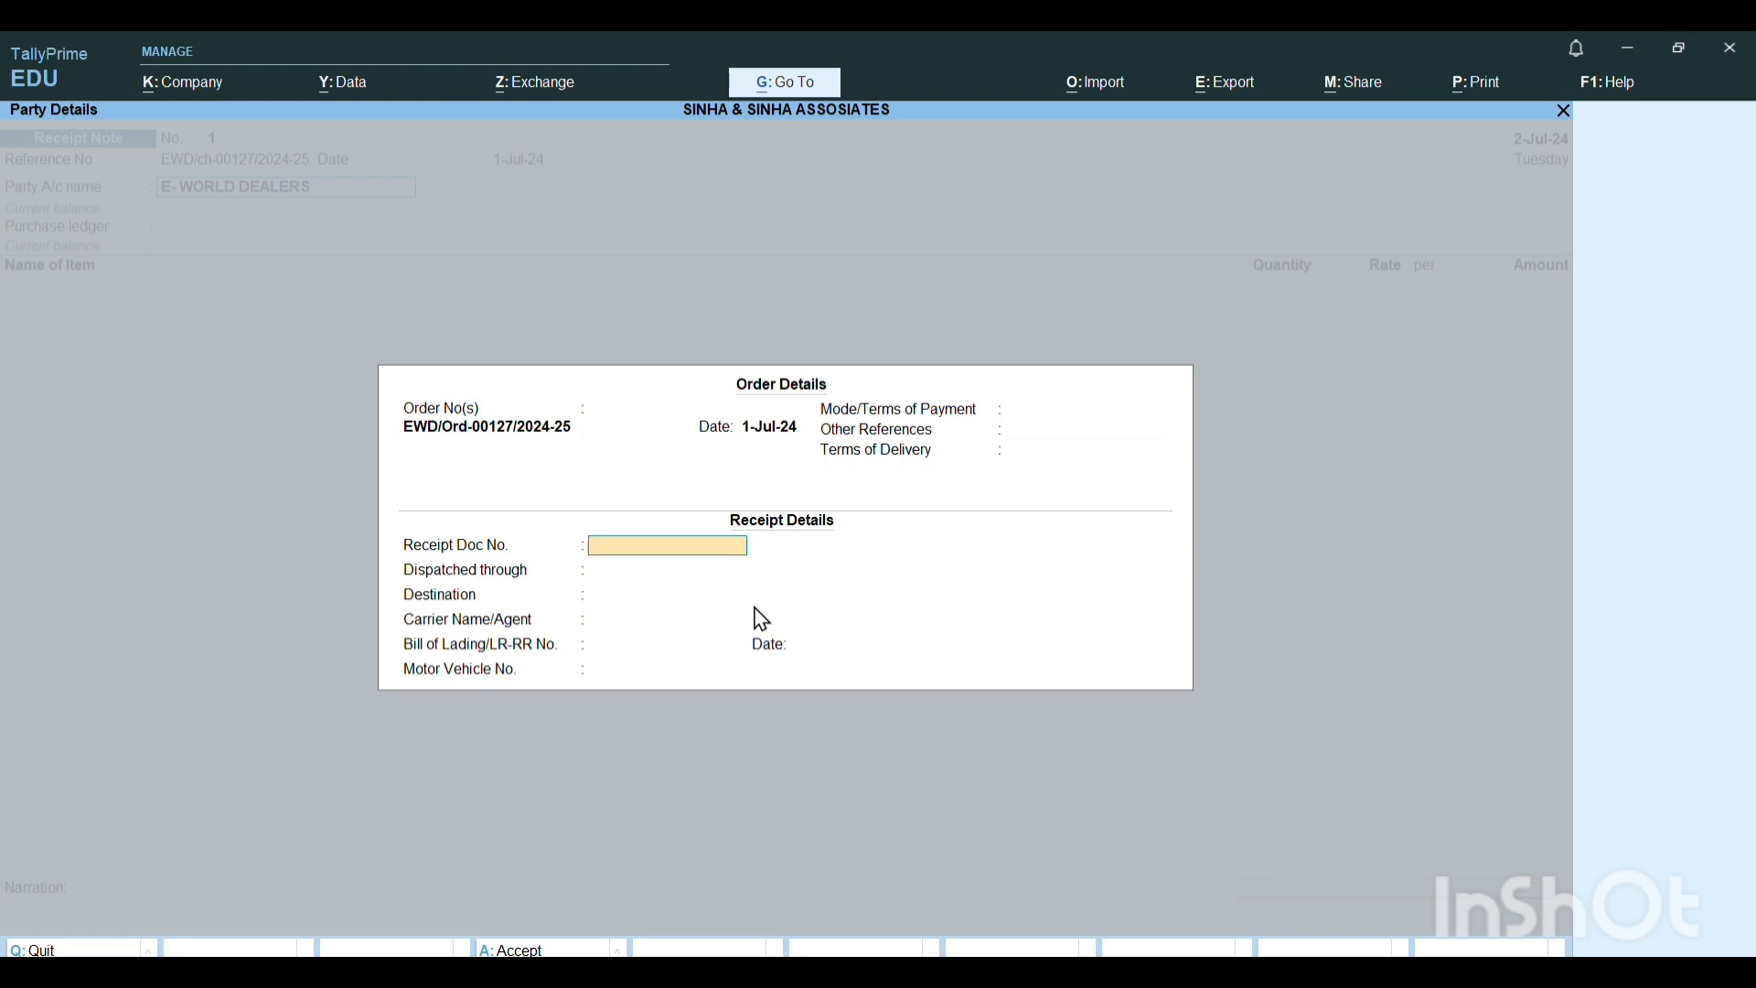
{"action": "key", "text": "Return"}
{"action": "key", "text": "Return"}
{"action": "key", "text": "Return"}
{"action": "key", "text": "Return"}
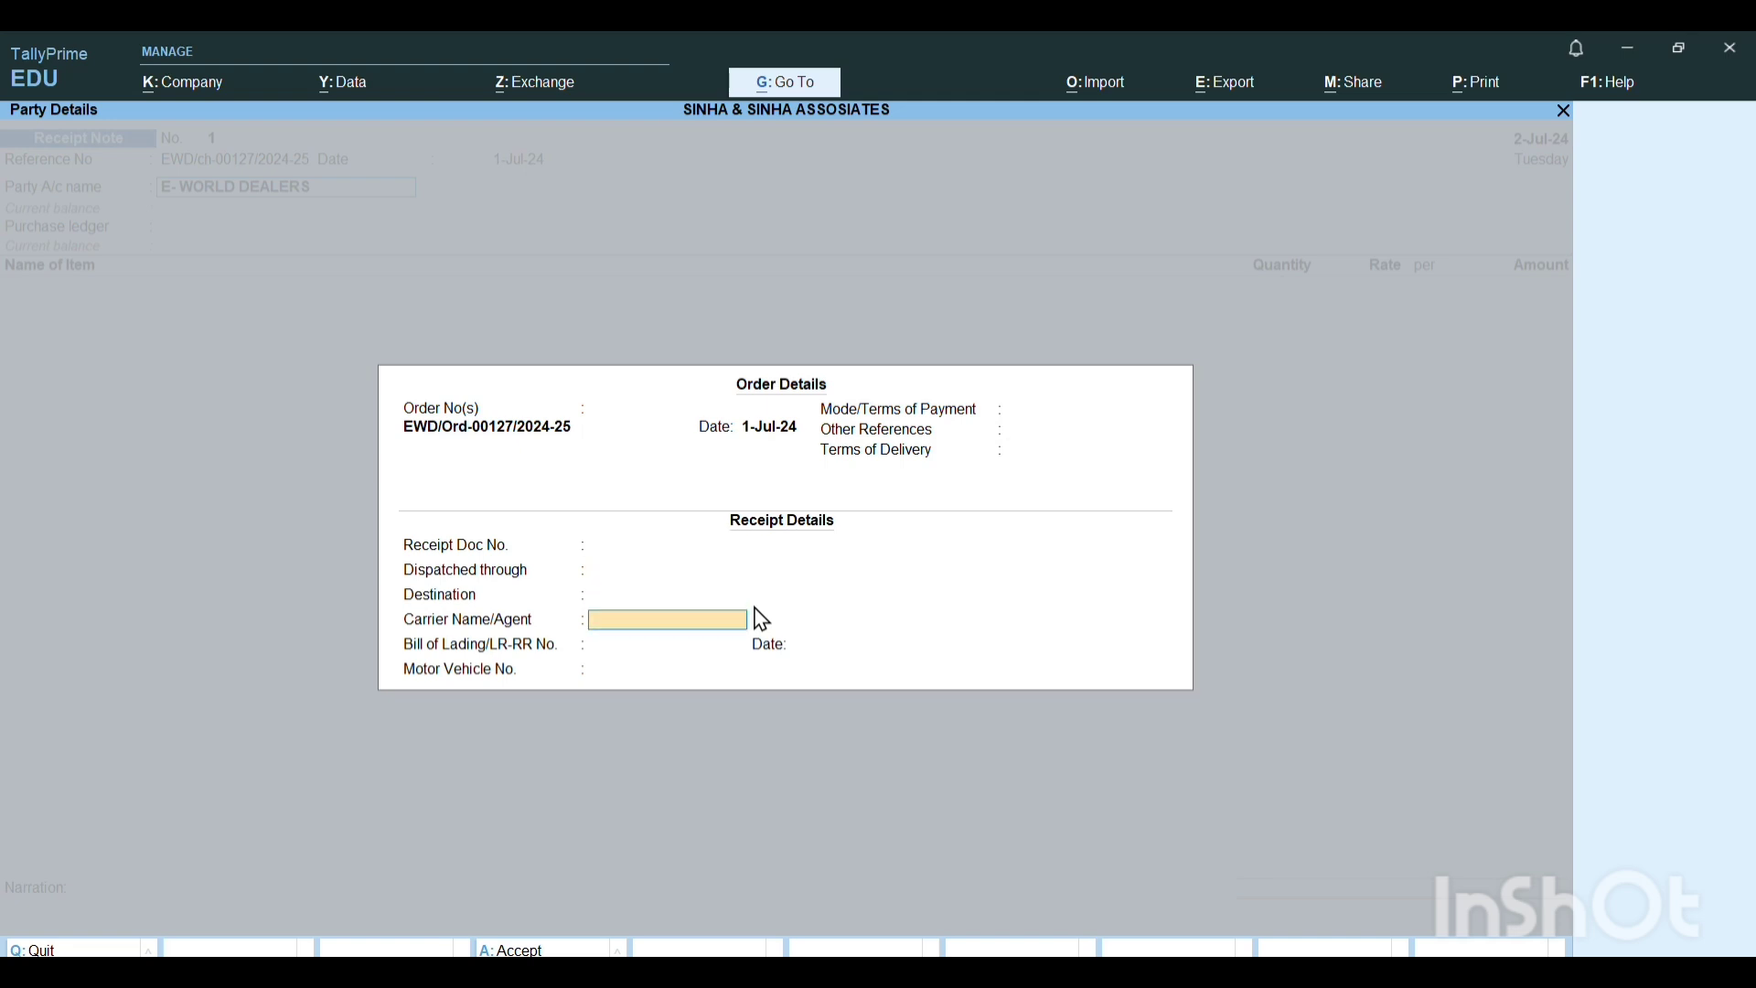
{"action": "key", "text": "Return"}
{"action": "key", "text": "Return"}
{"action": "key", "text": "Return"}
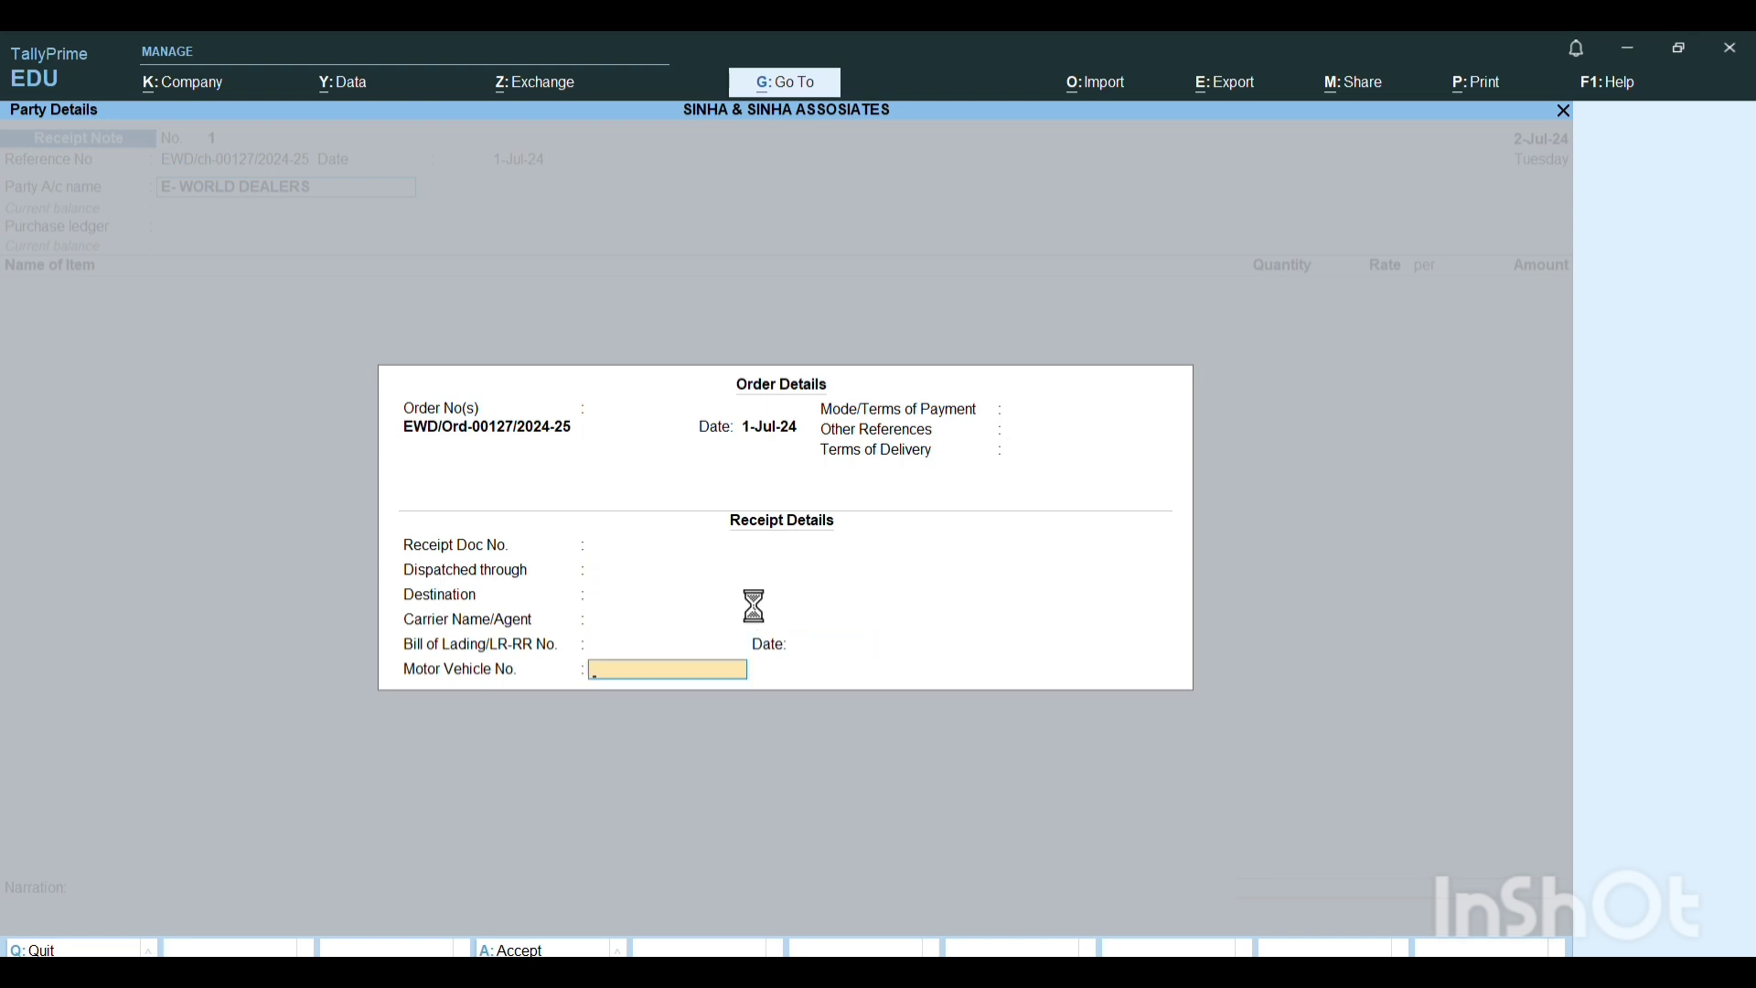
{"action": "key", "text": "Return"}
{"action": "key", "text": "Return"}
{"action": "key", "text": "Return"}
{"action": "key", "text": "Return"}
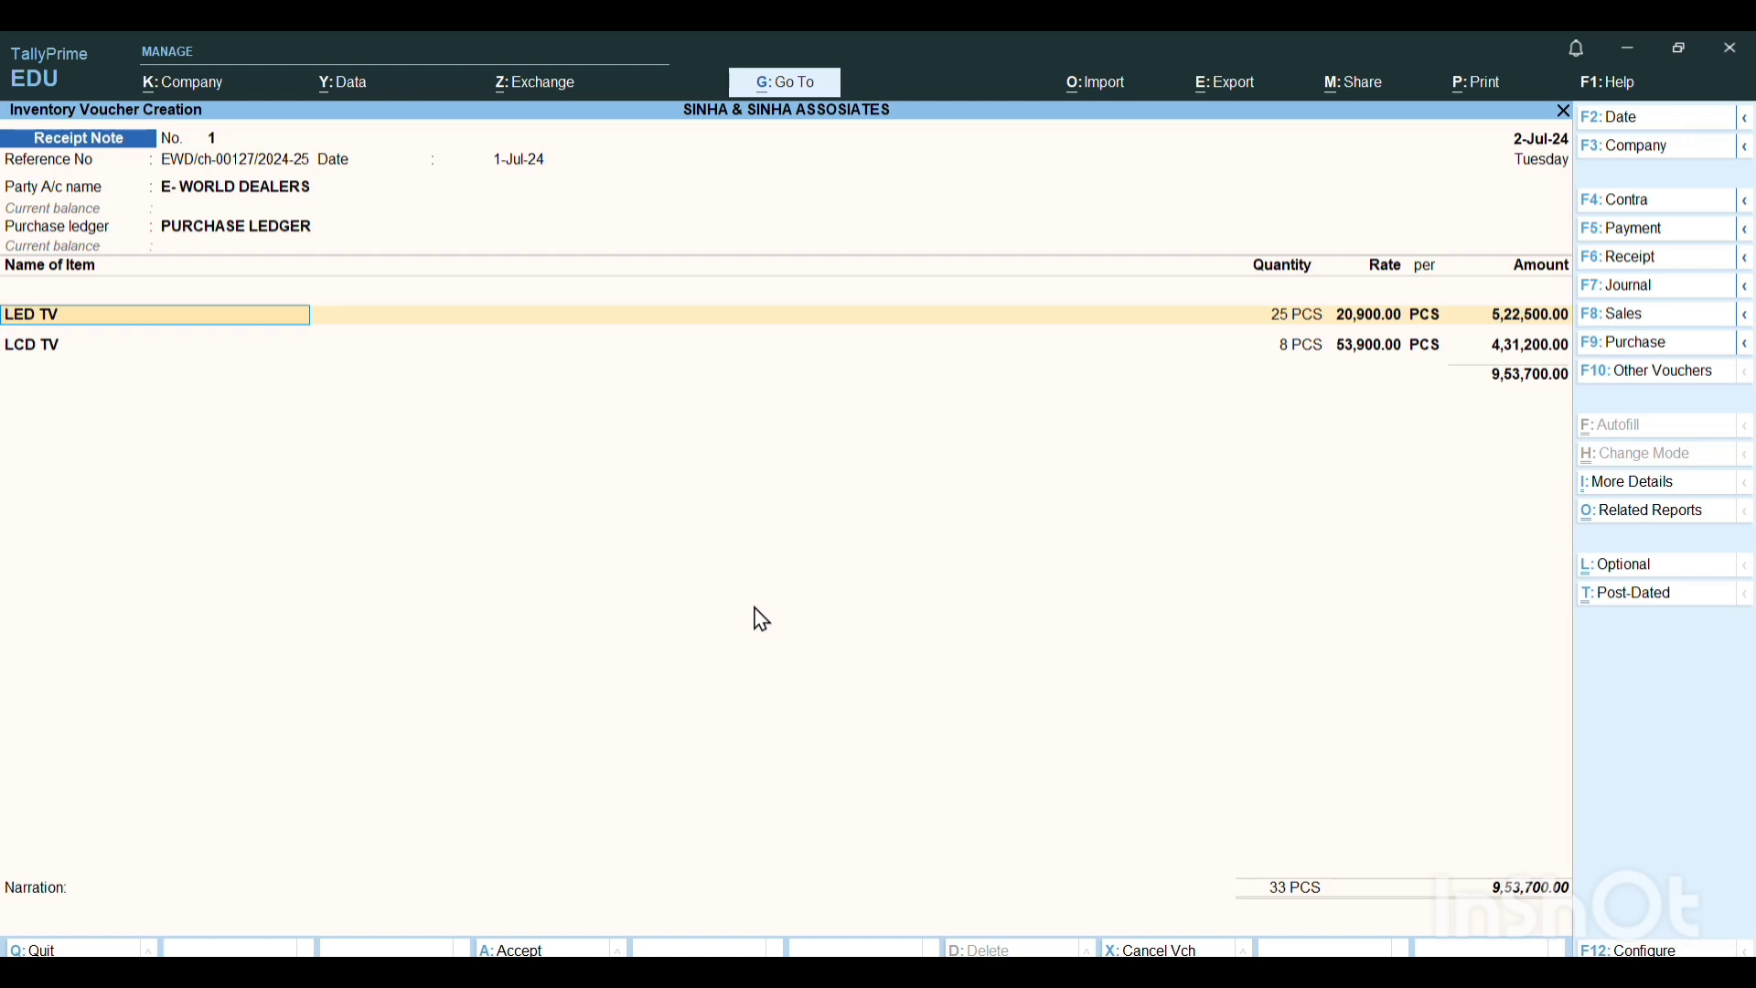
Allocate LED TV to the challan's tracking number and the linked order, setting the quantity to 22 PCS at the existing rate.
{"action": "key", "text": "Return"}
{"action": "key", "text": "Return"}
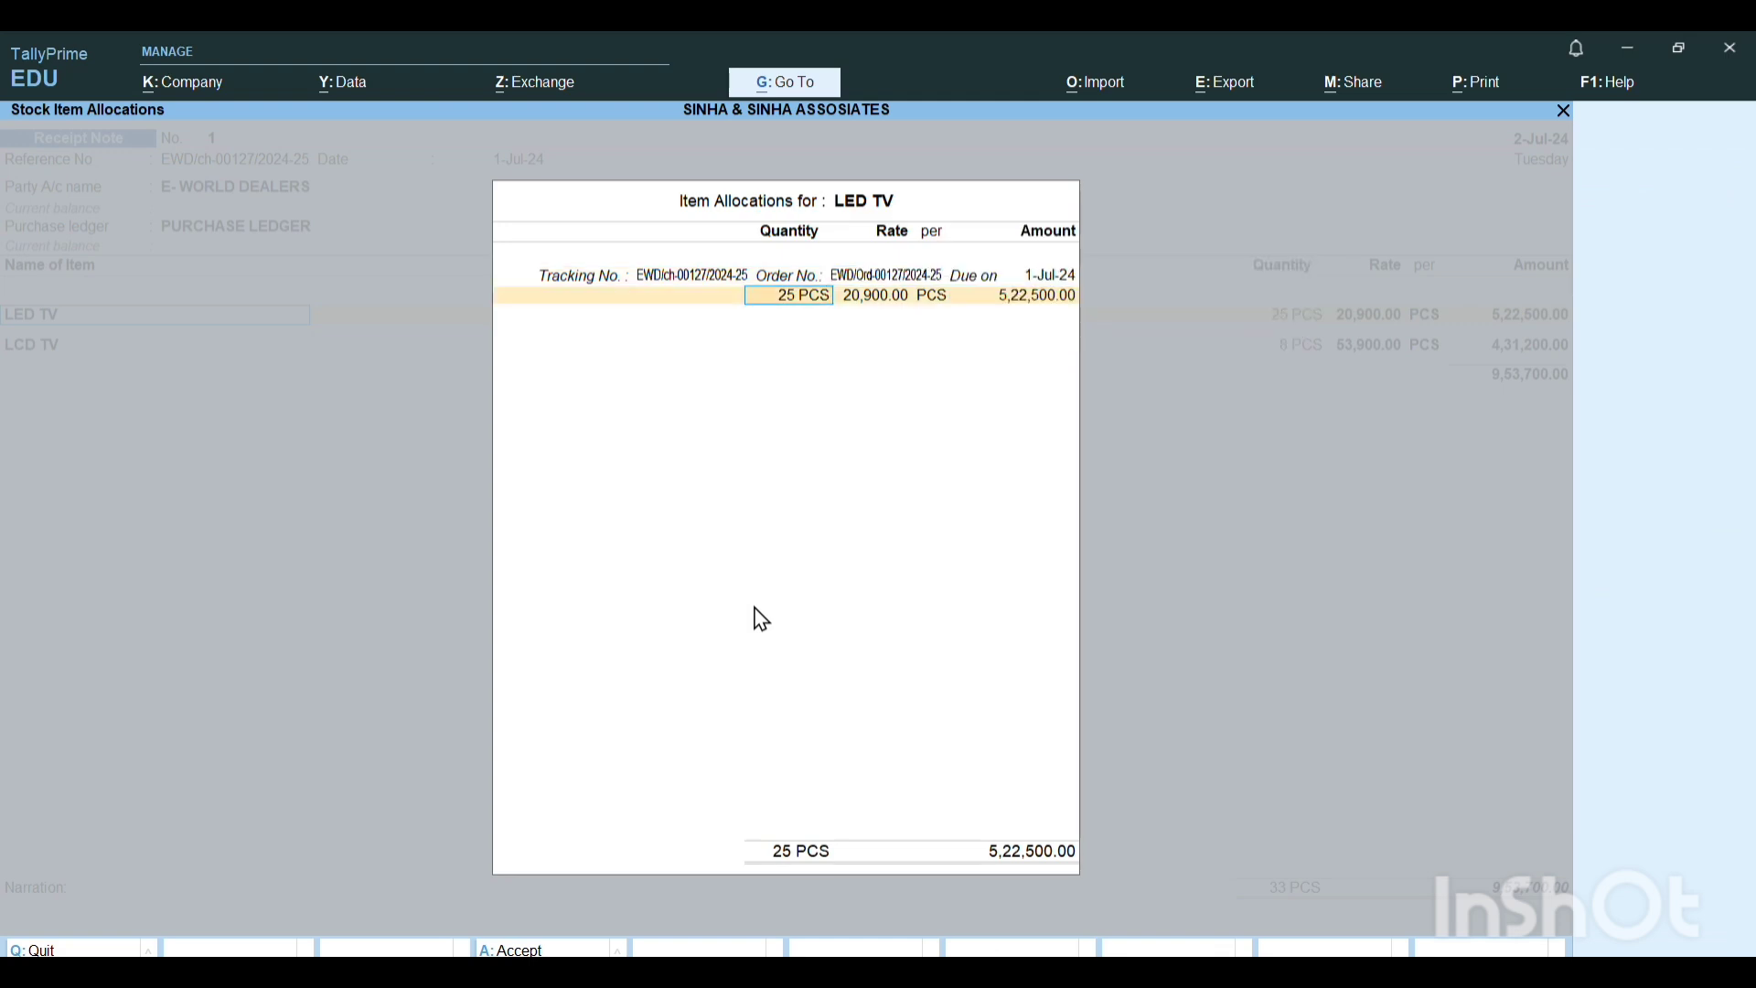
{"action": "key", "text": "Return"}
{"action": "key", "text": "BackSpace"}
{"action": "type", "text": "22"}
{"action": "key", "text": "Return"}
{"action": "key", "text": "Return"}
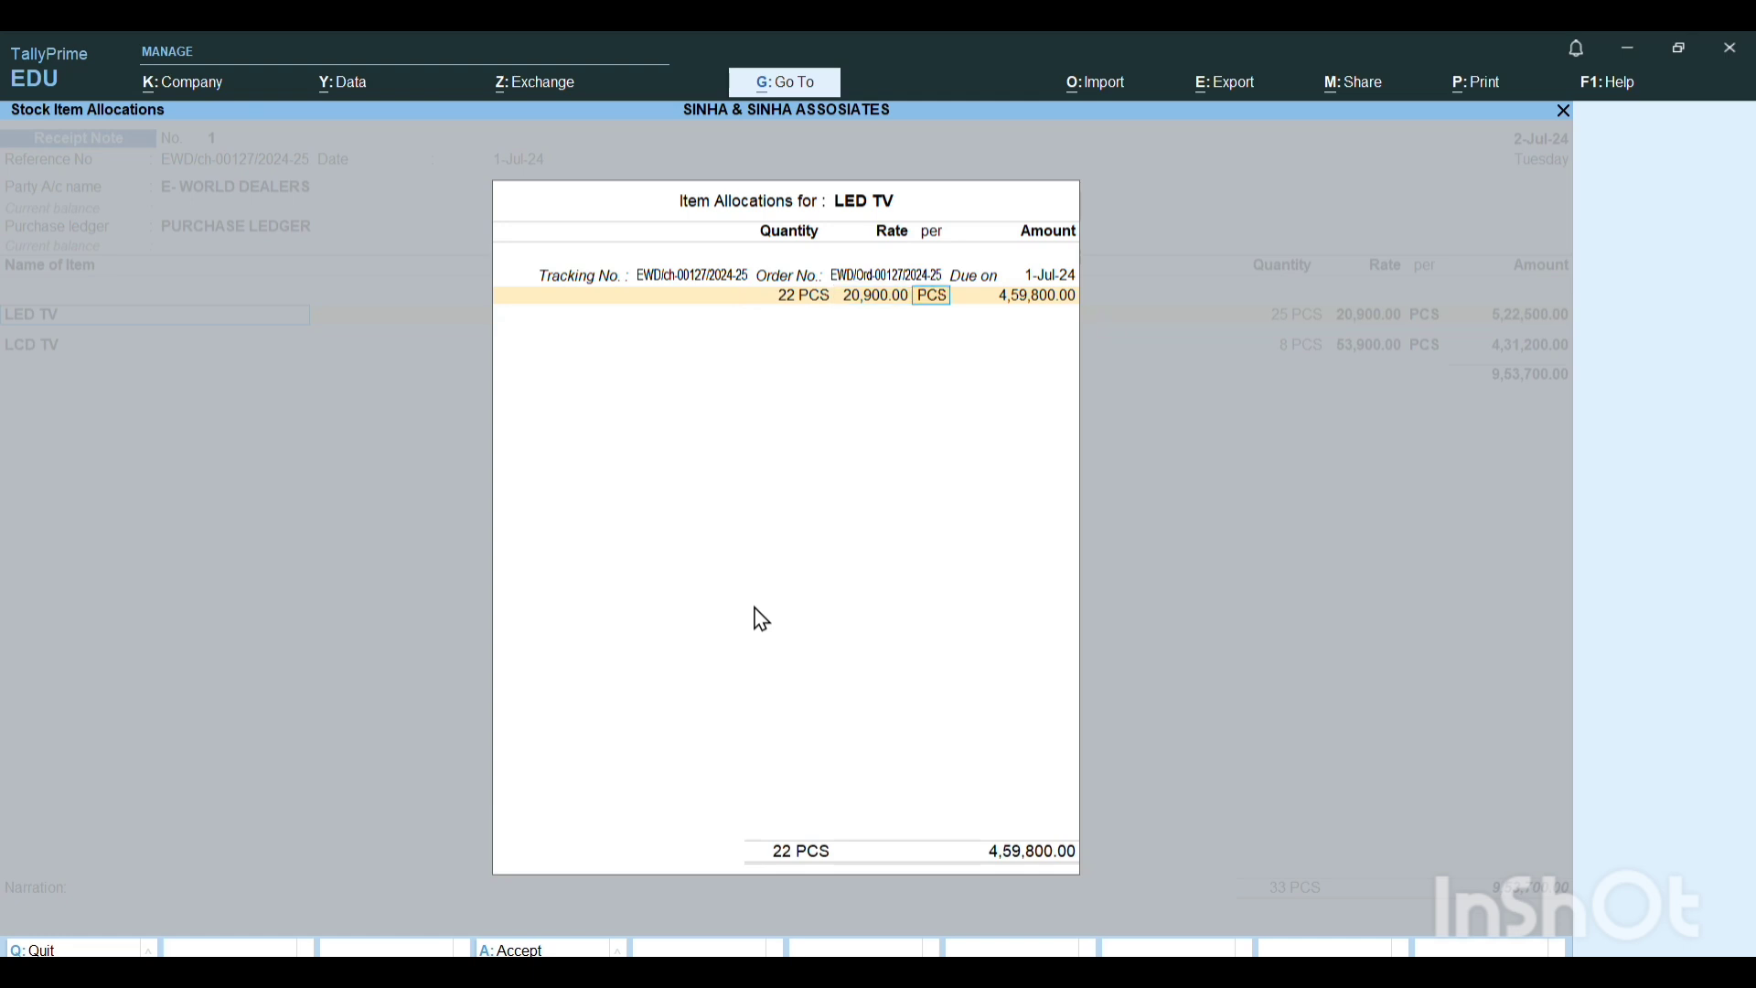
{"action": "key", "text": "Return"}
{"action": "key", "text": "Return"}
{"action": "key", "text": "Return"}
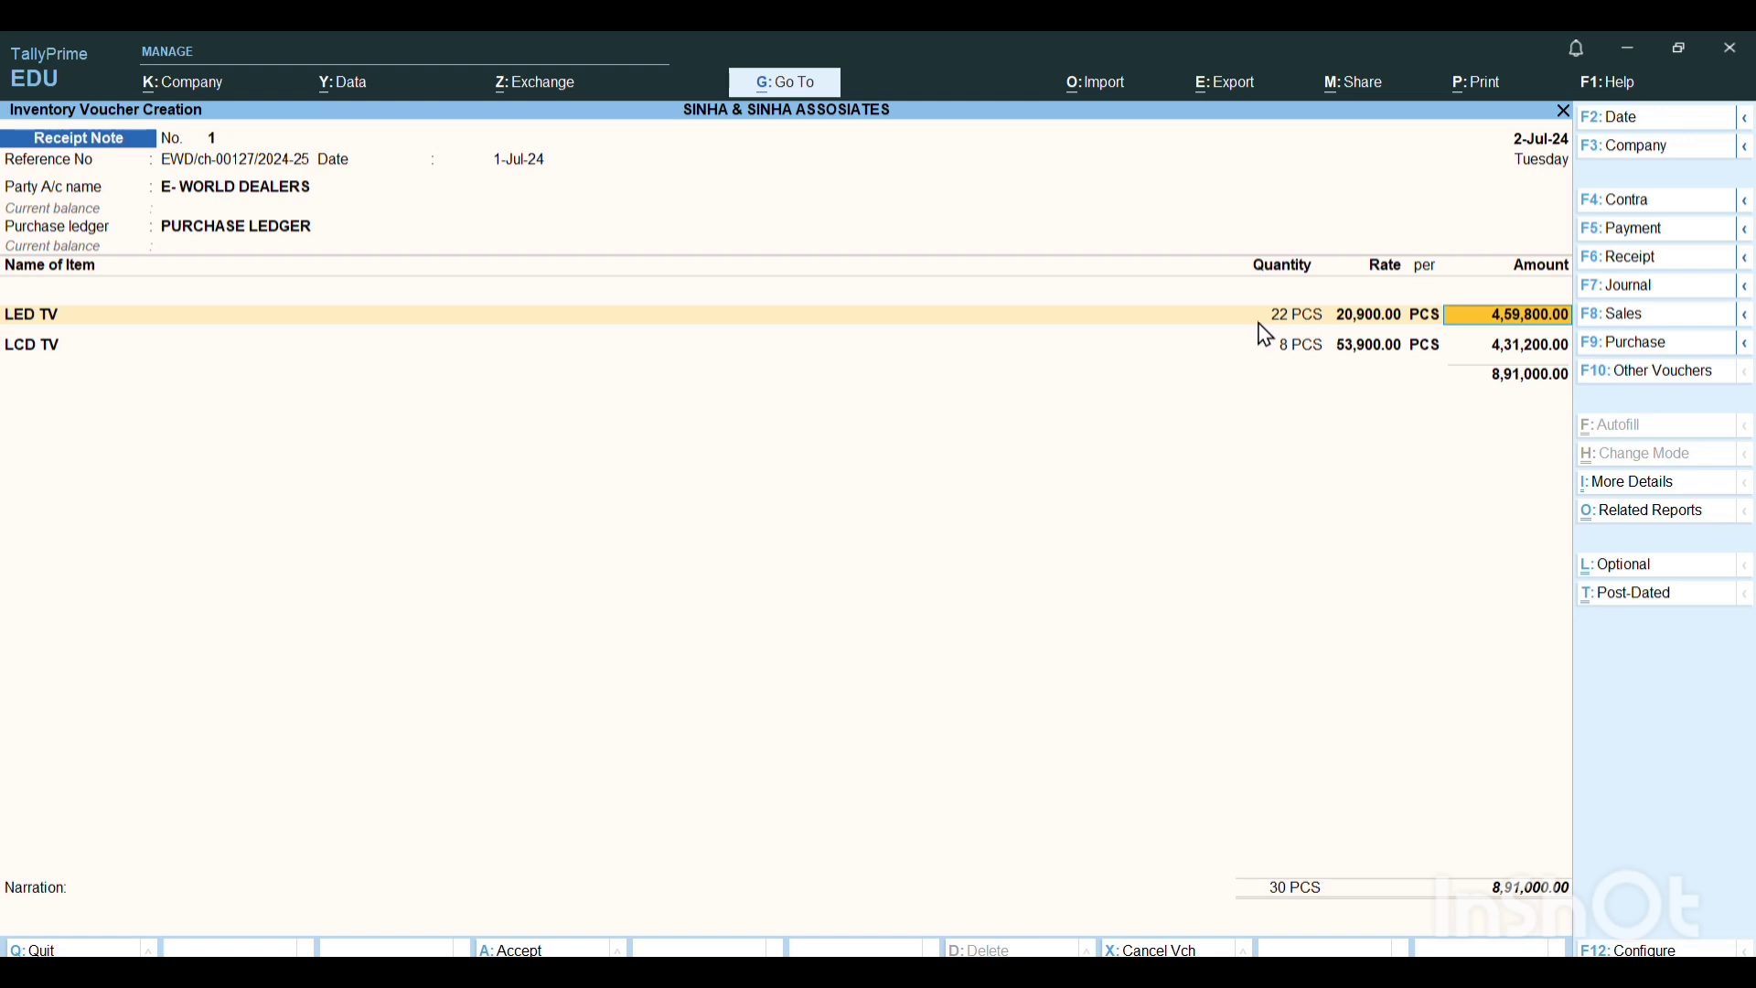
Allocate LCD TV to the same challan and order, setting the quantity to 7 PCS at the existing rate.
{"action": "key", "text": "Return"}
{"action": "key", "text": "Return"}
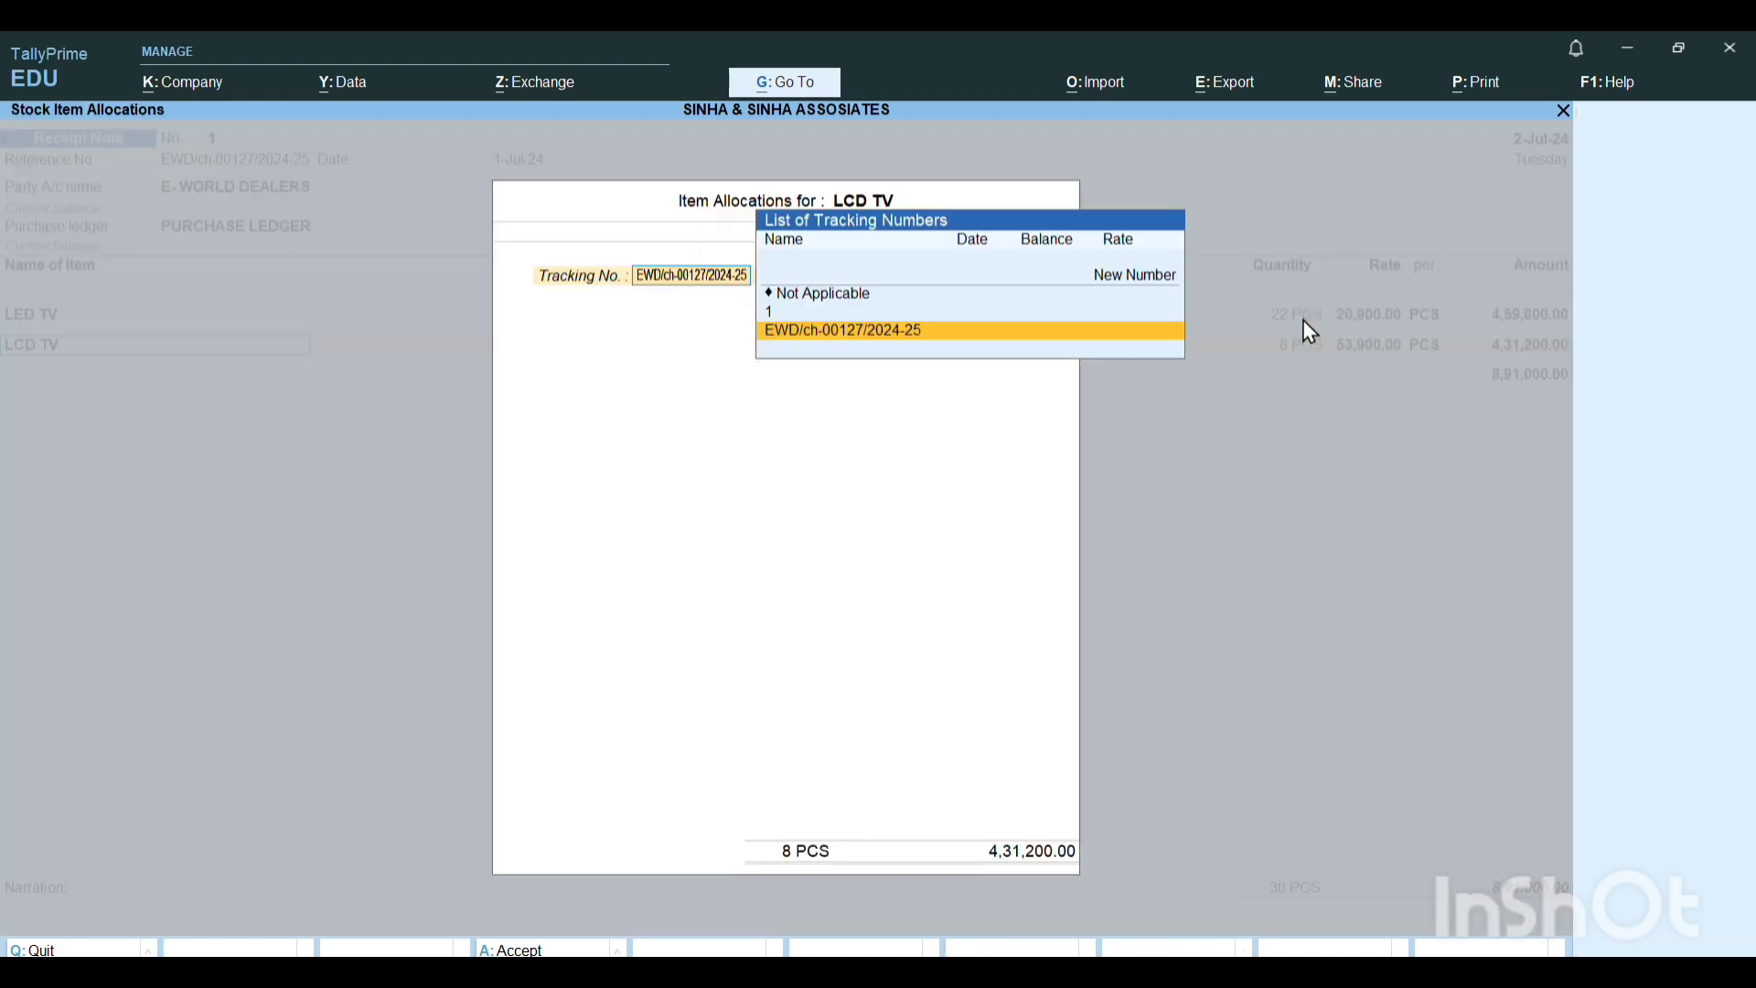
{"action": "key", "text": "Return"}
{"action": "left_click", "coordinate": [1304, 320]}
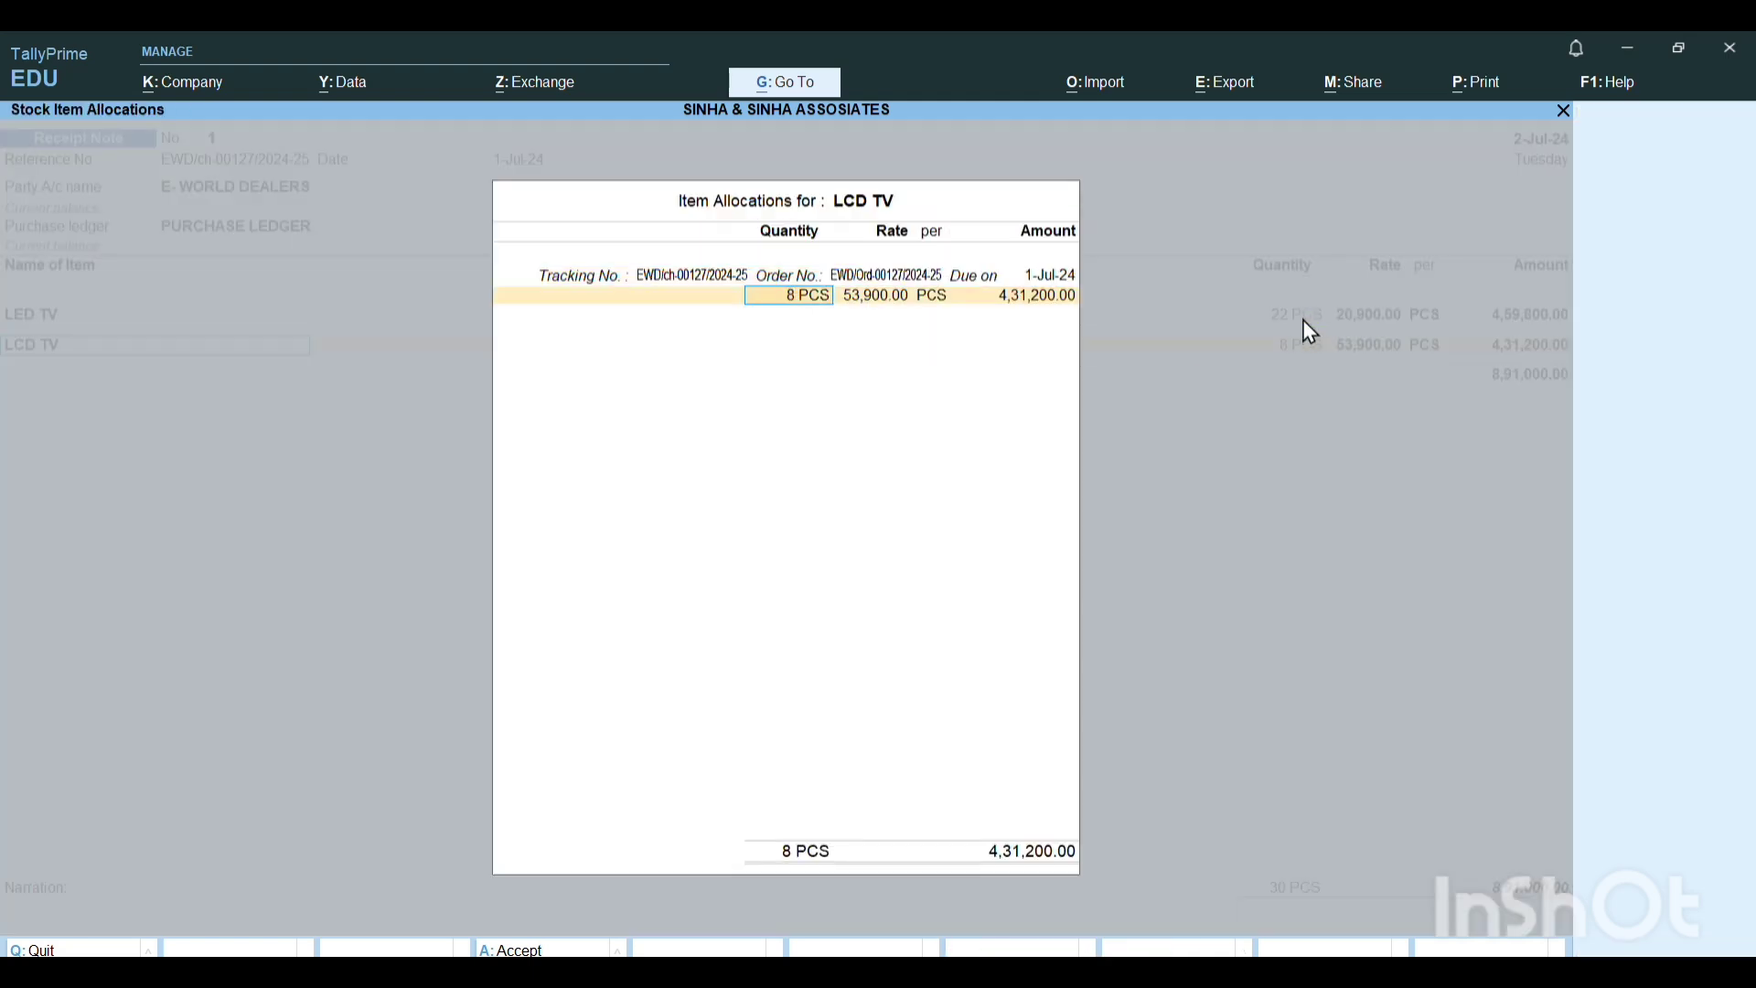
{"action": "type", "text": "7"}
{"action": "key", "text": "Return"}
{"action": "key", "text": "Return"}
{"action": "key", "text": "Return"}
{"action": "key", "text": "Return"}
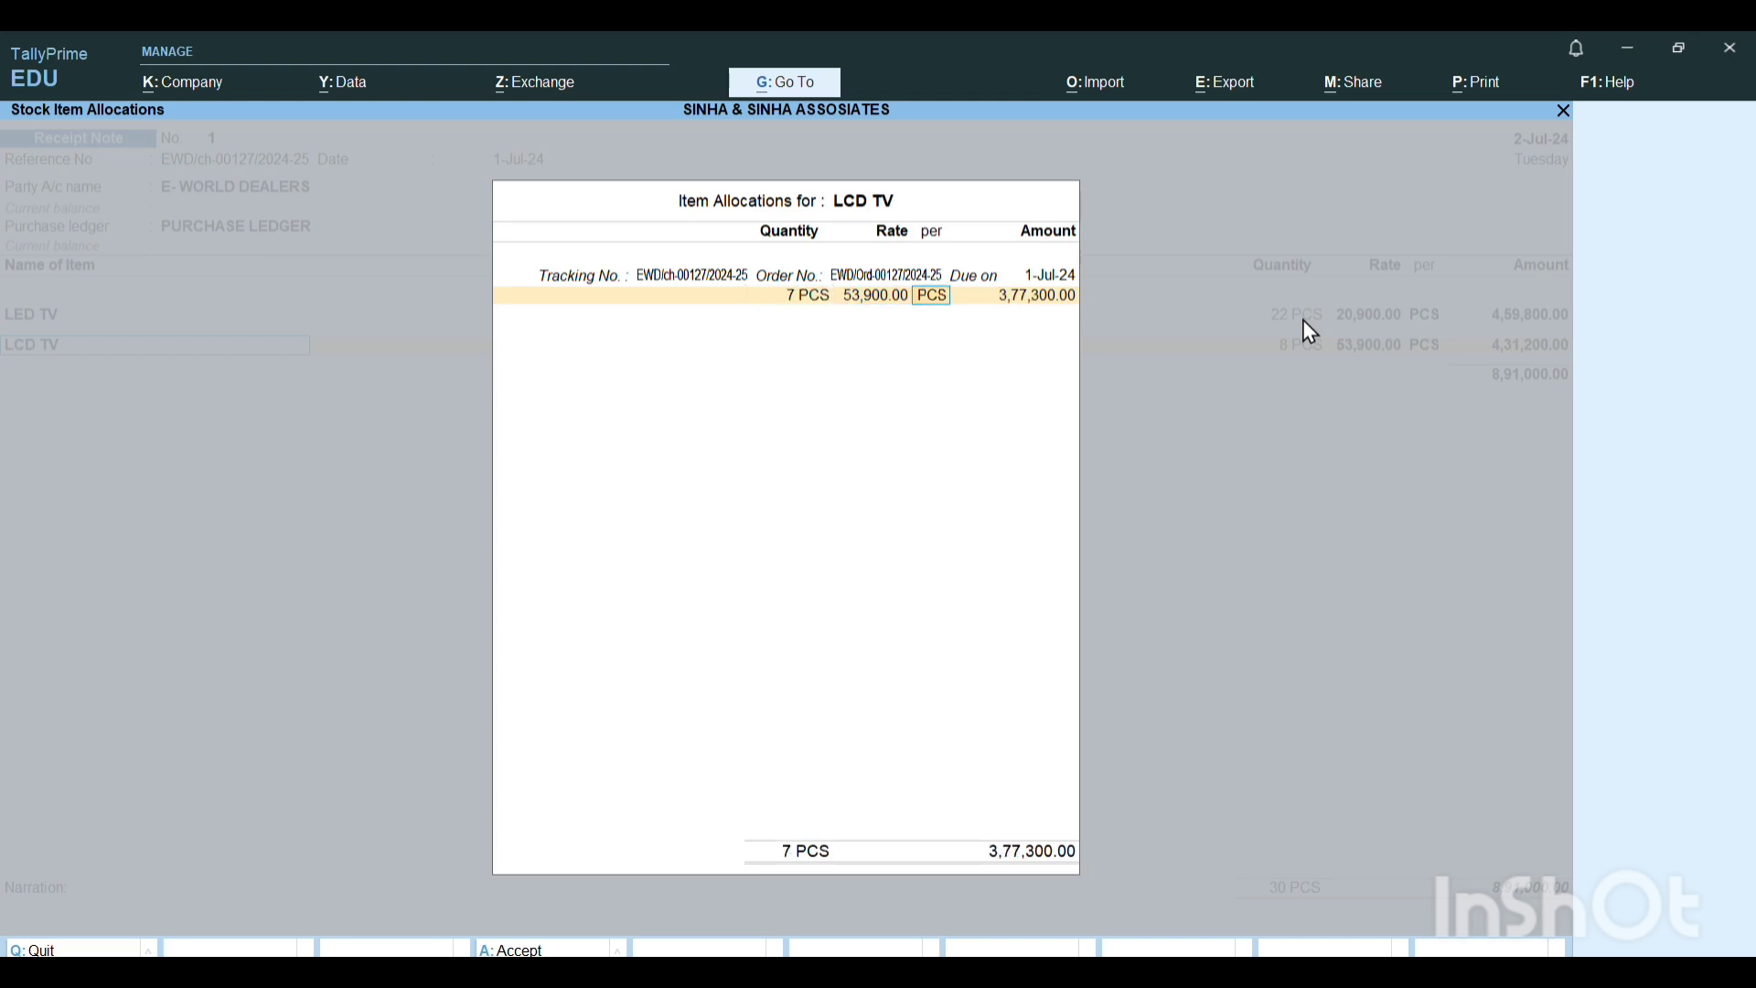
End the item list, leave the narration blank, save the receipt note and return to the Gateway of Tally.
{"action": "key", "text": "Return"}
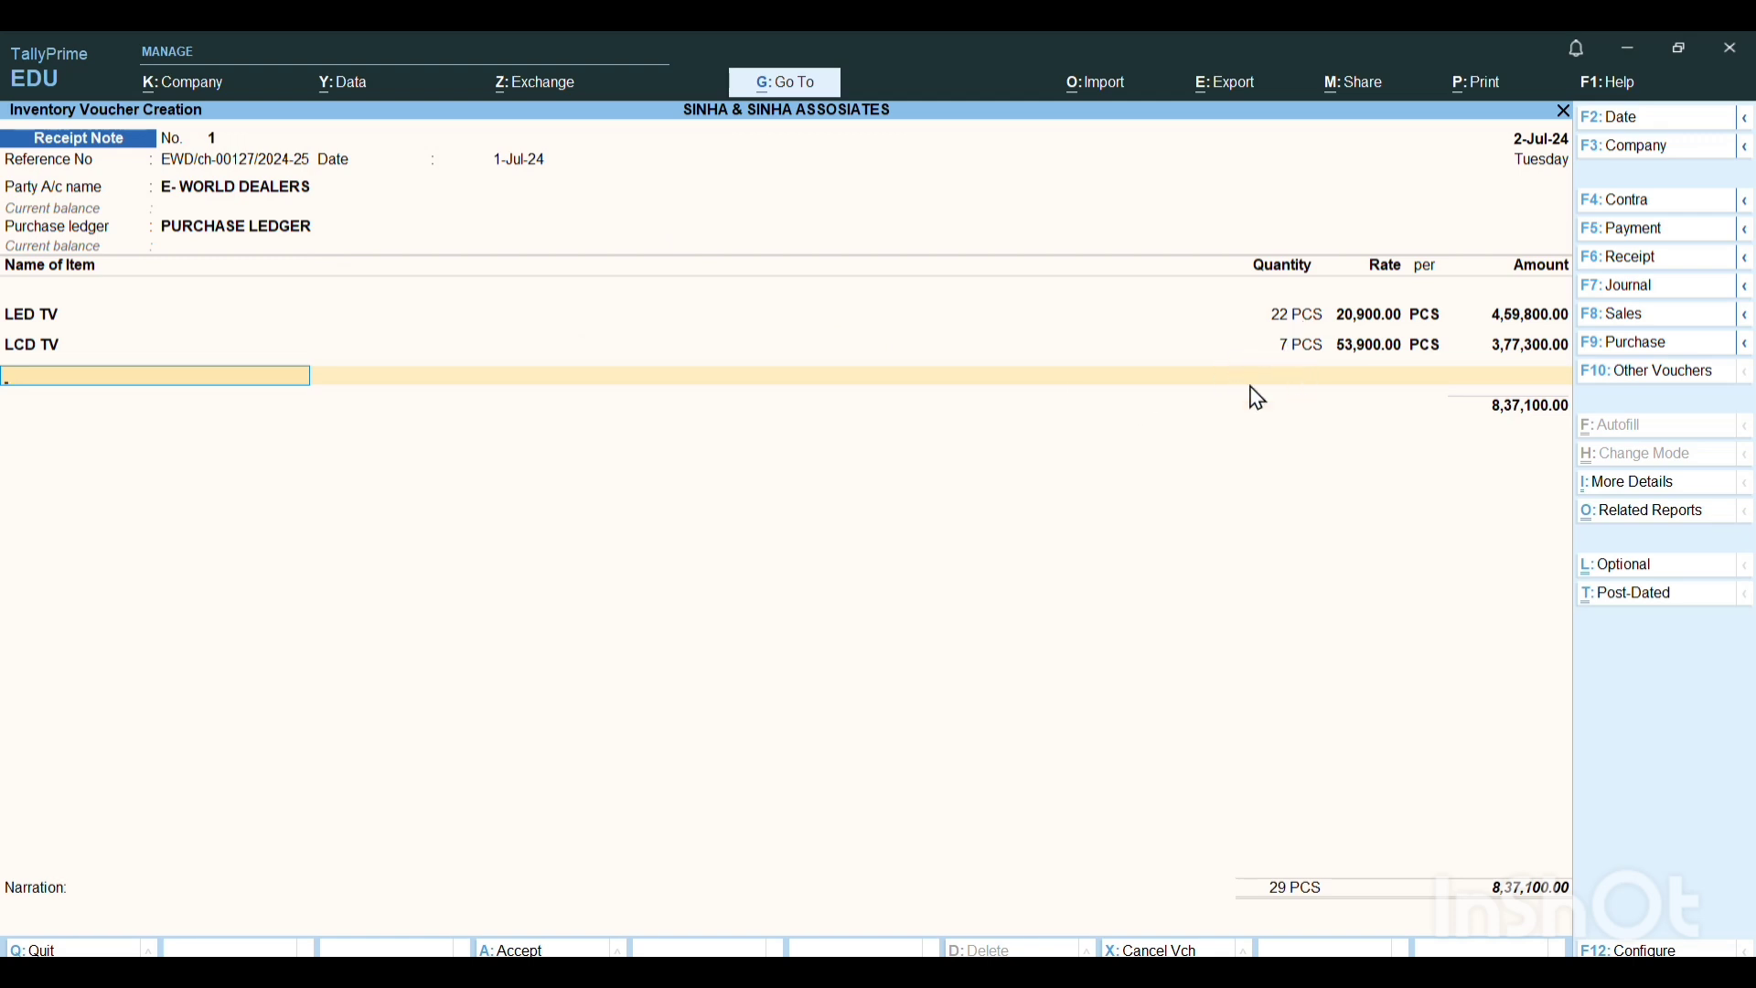
{"action": "key", "text": "Return"}
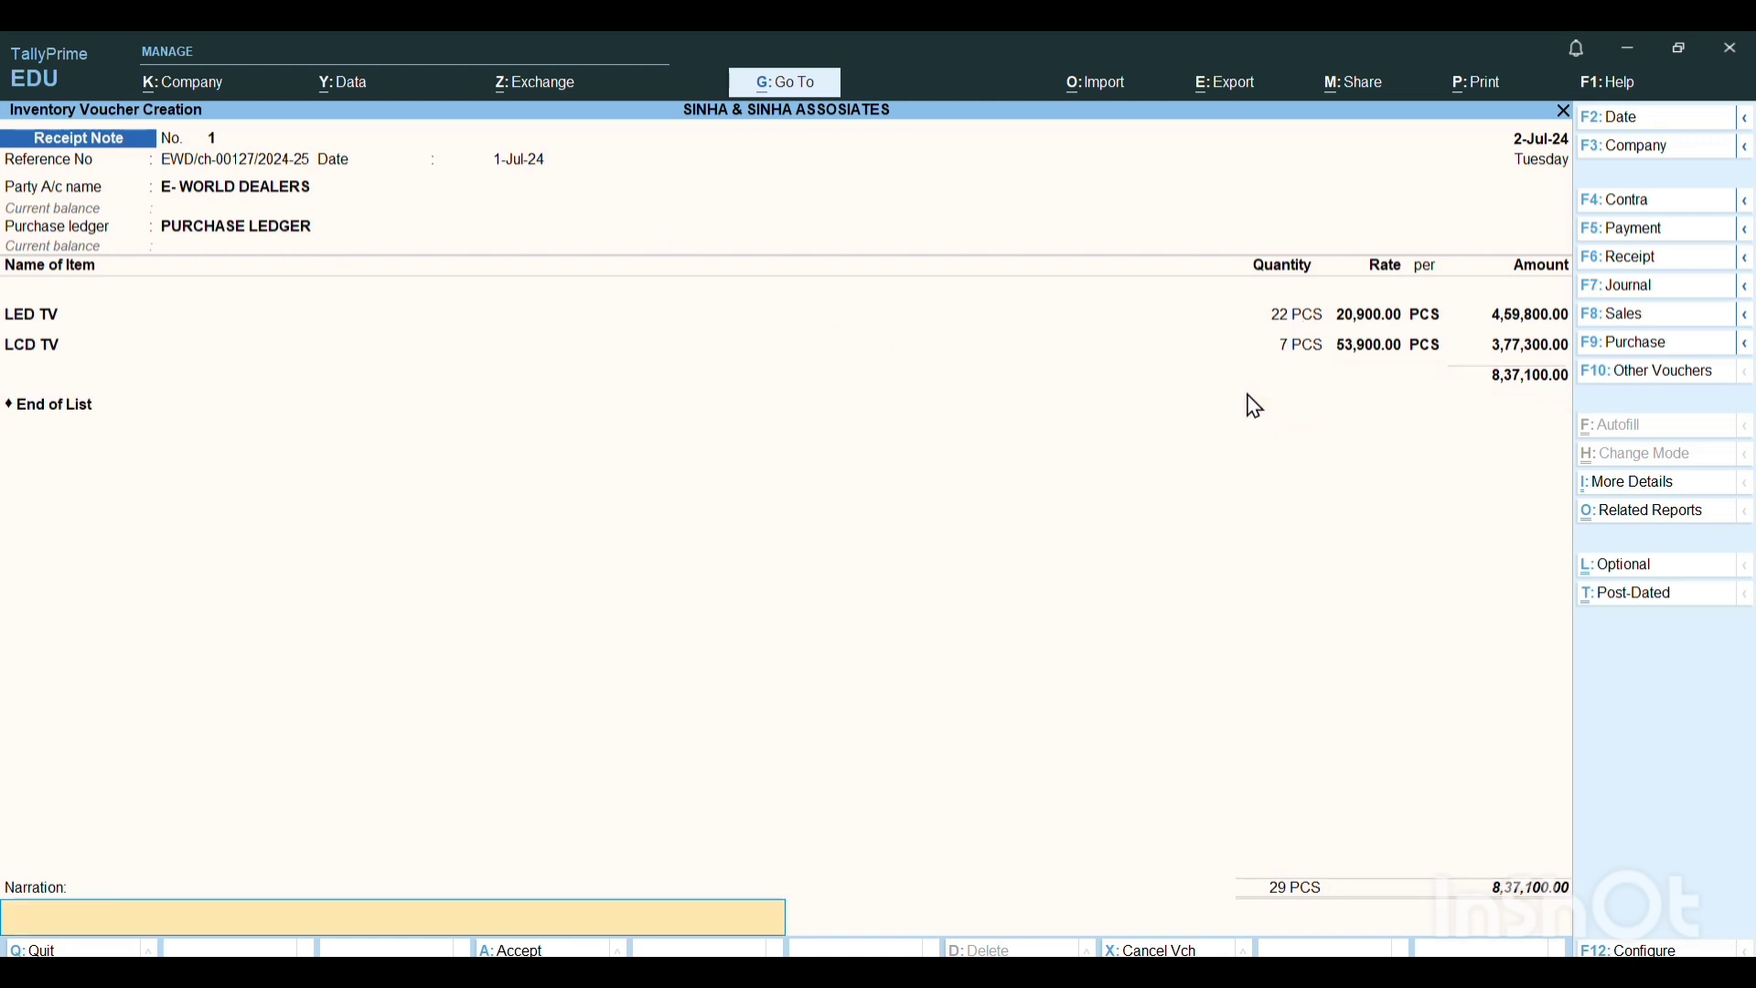
{"action": "key", "text": "Return"}
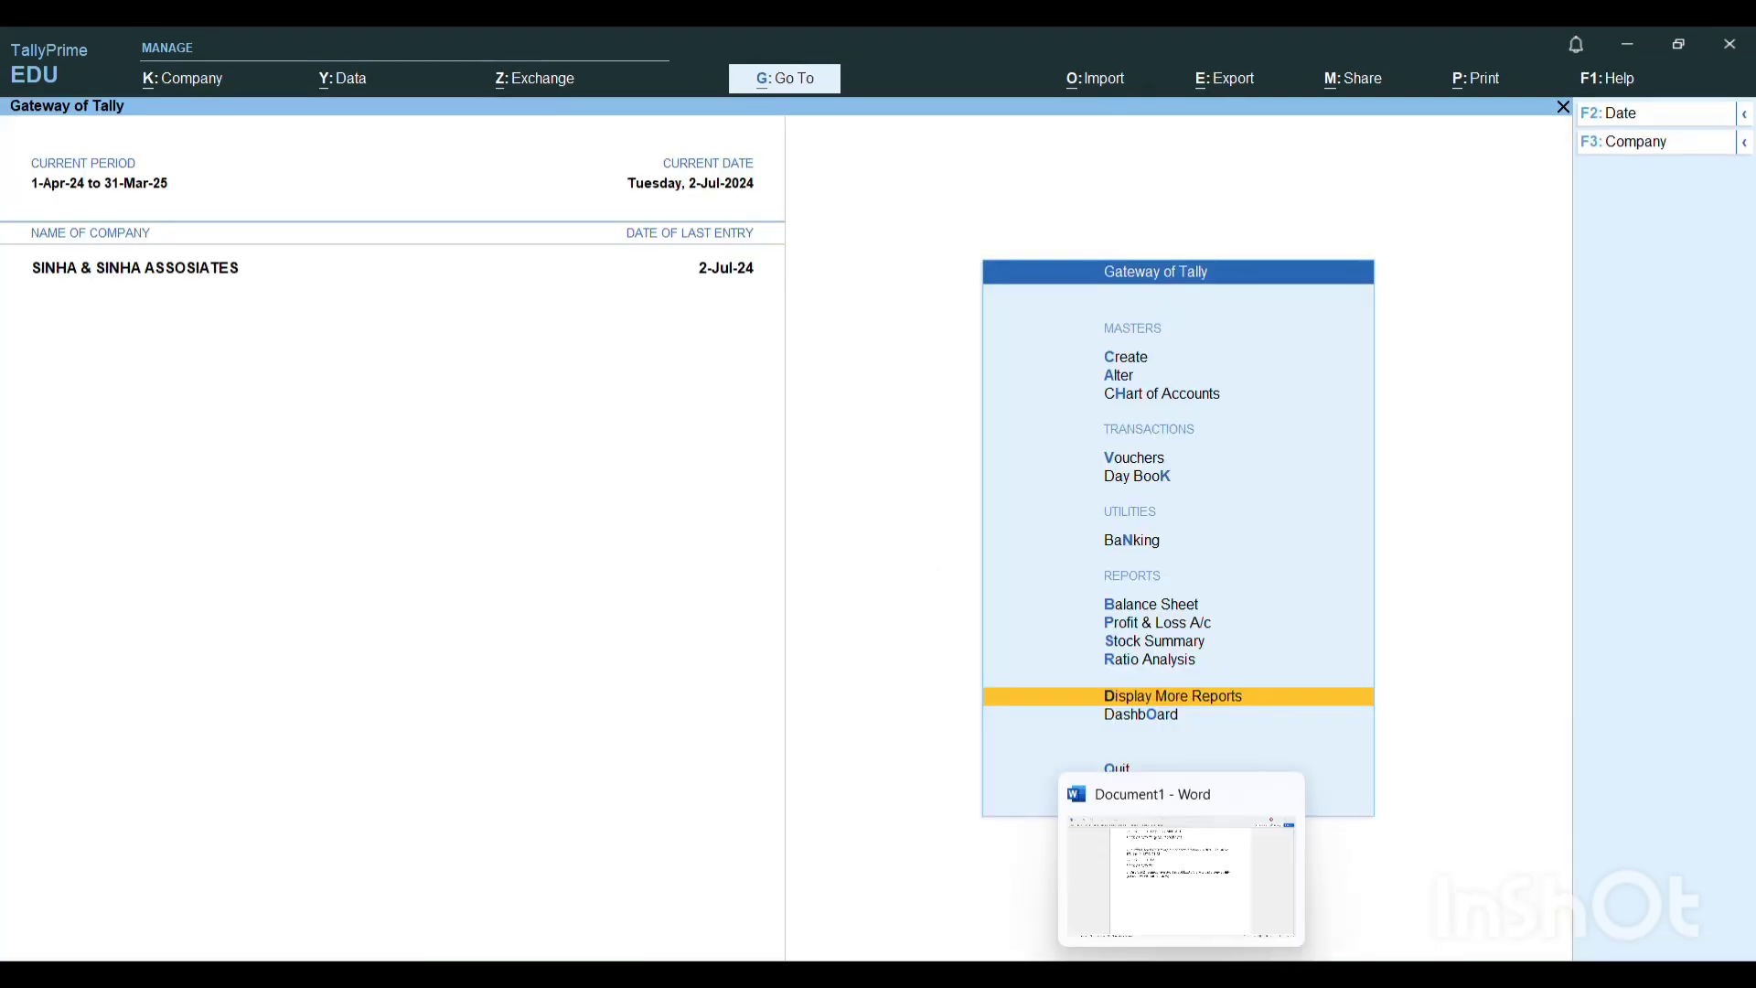
Switch to Word and examine the purchase cycle diagram and the details of the goods rejected on 2/7/2024.
{"action": "left_click", "coordinate": [1181, 974]}
{"action": "scroll", "coordinate": [1006, 462], "scroll_direction": "up", "scroll_amount": 10}
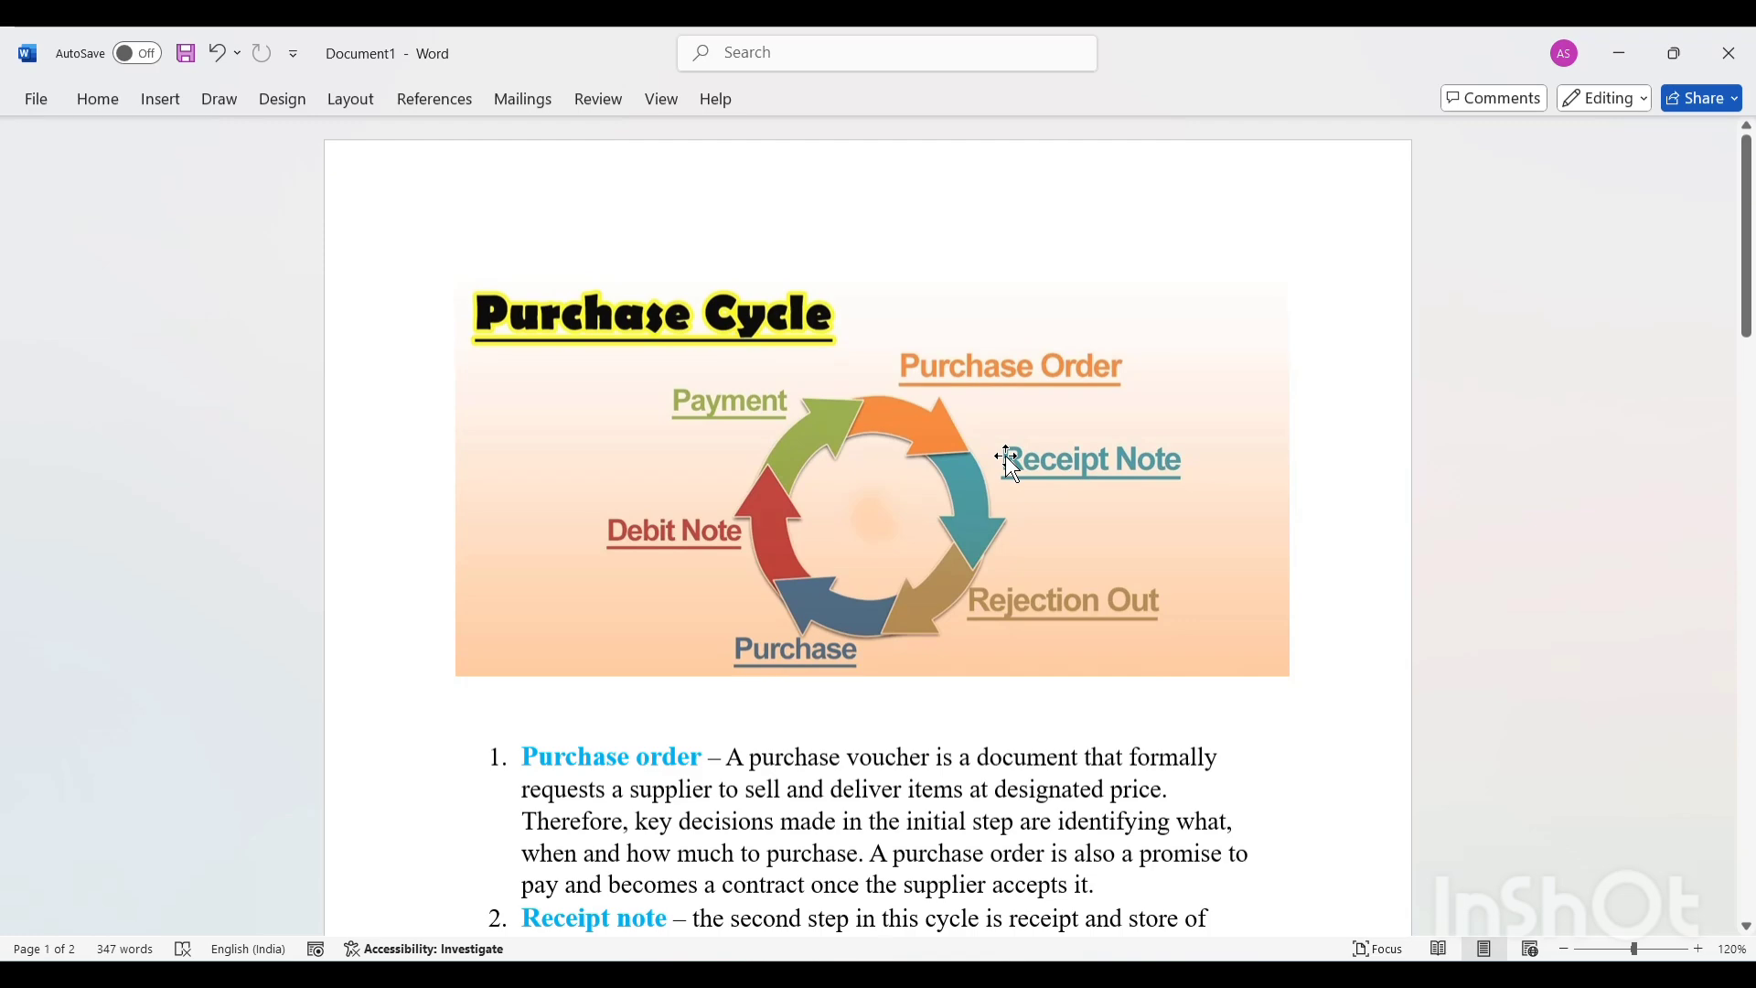
{"action": "left_click", "coordinate": [1006, 462]}
{"action": "scroll", "coordinate": [1006, 462], "scroll_direction": "down", "scroll_amount": 12}
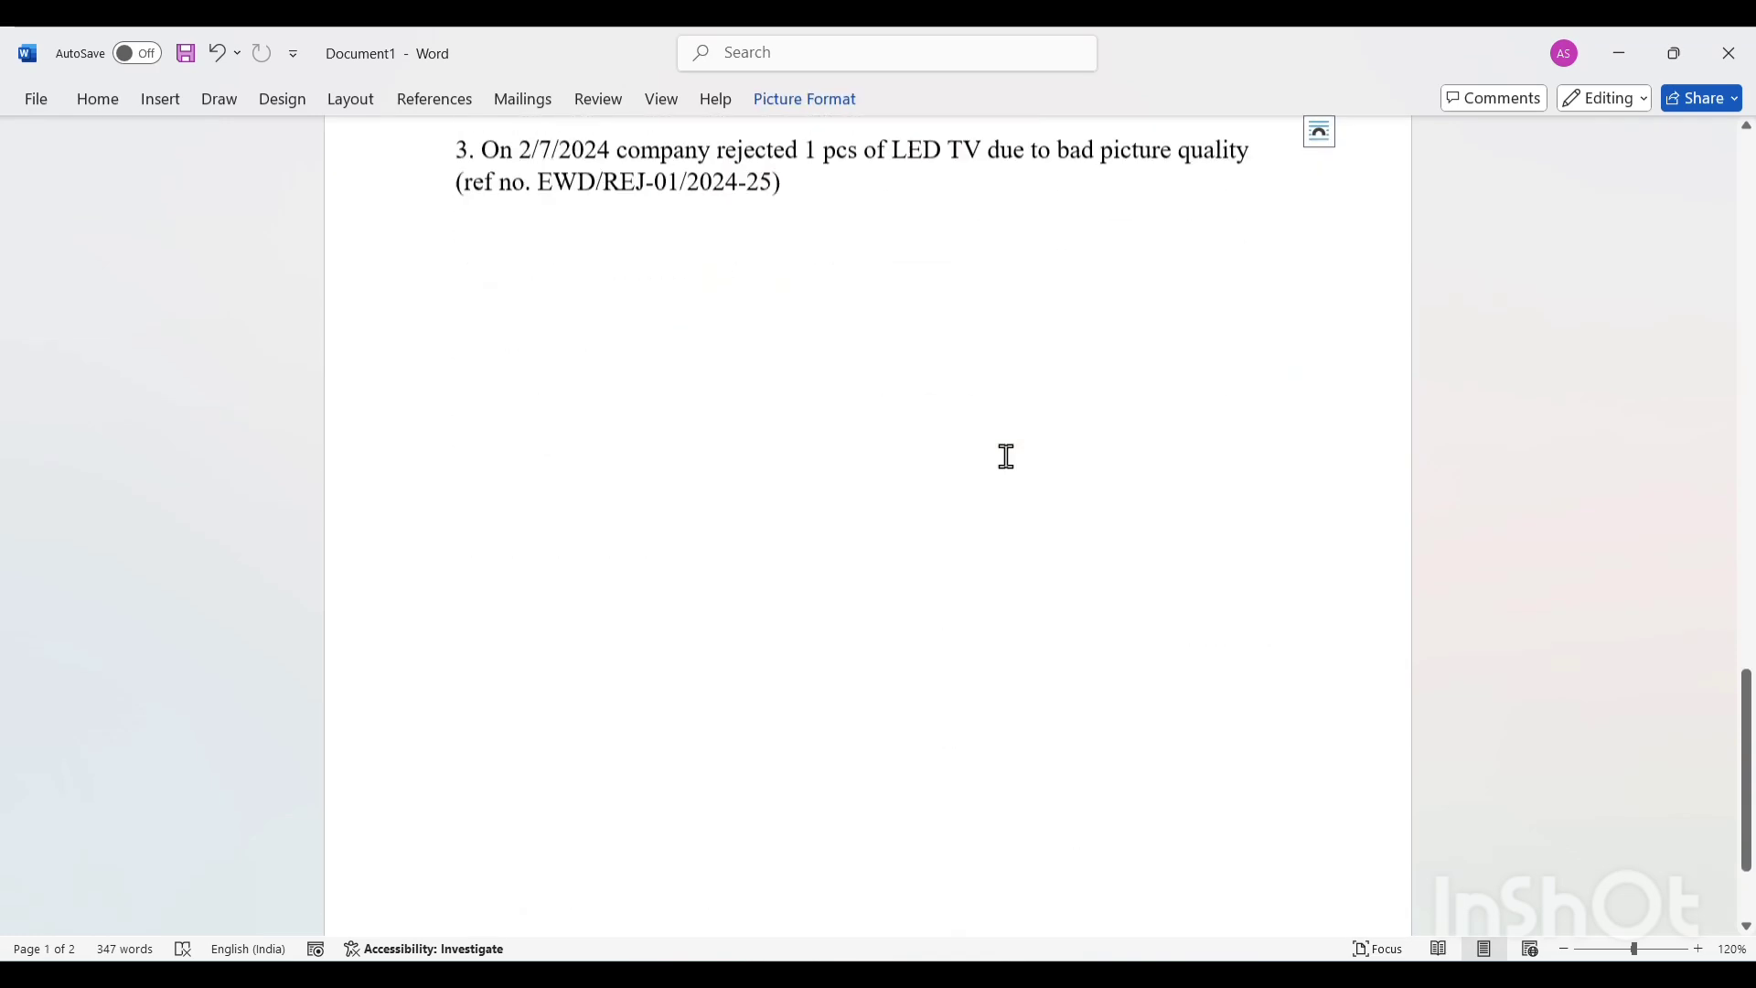
{"action": "scroll", "coordinate": [1006, 457], "scroll_direction": "up", "scroll_amount": 5}
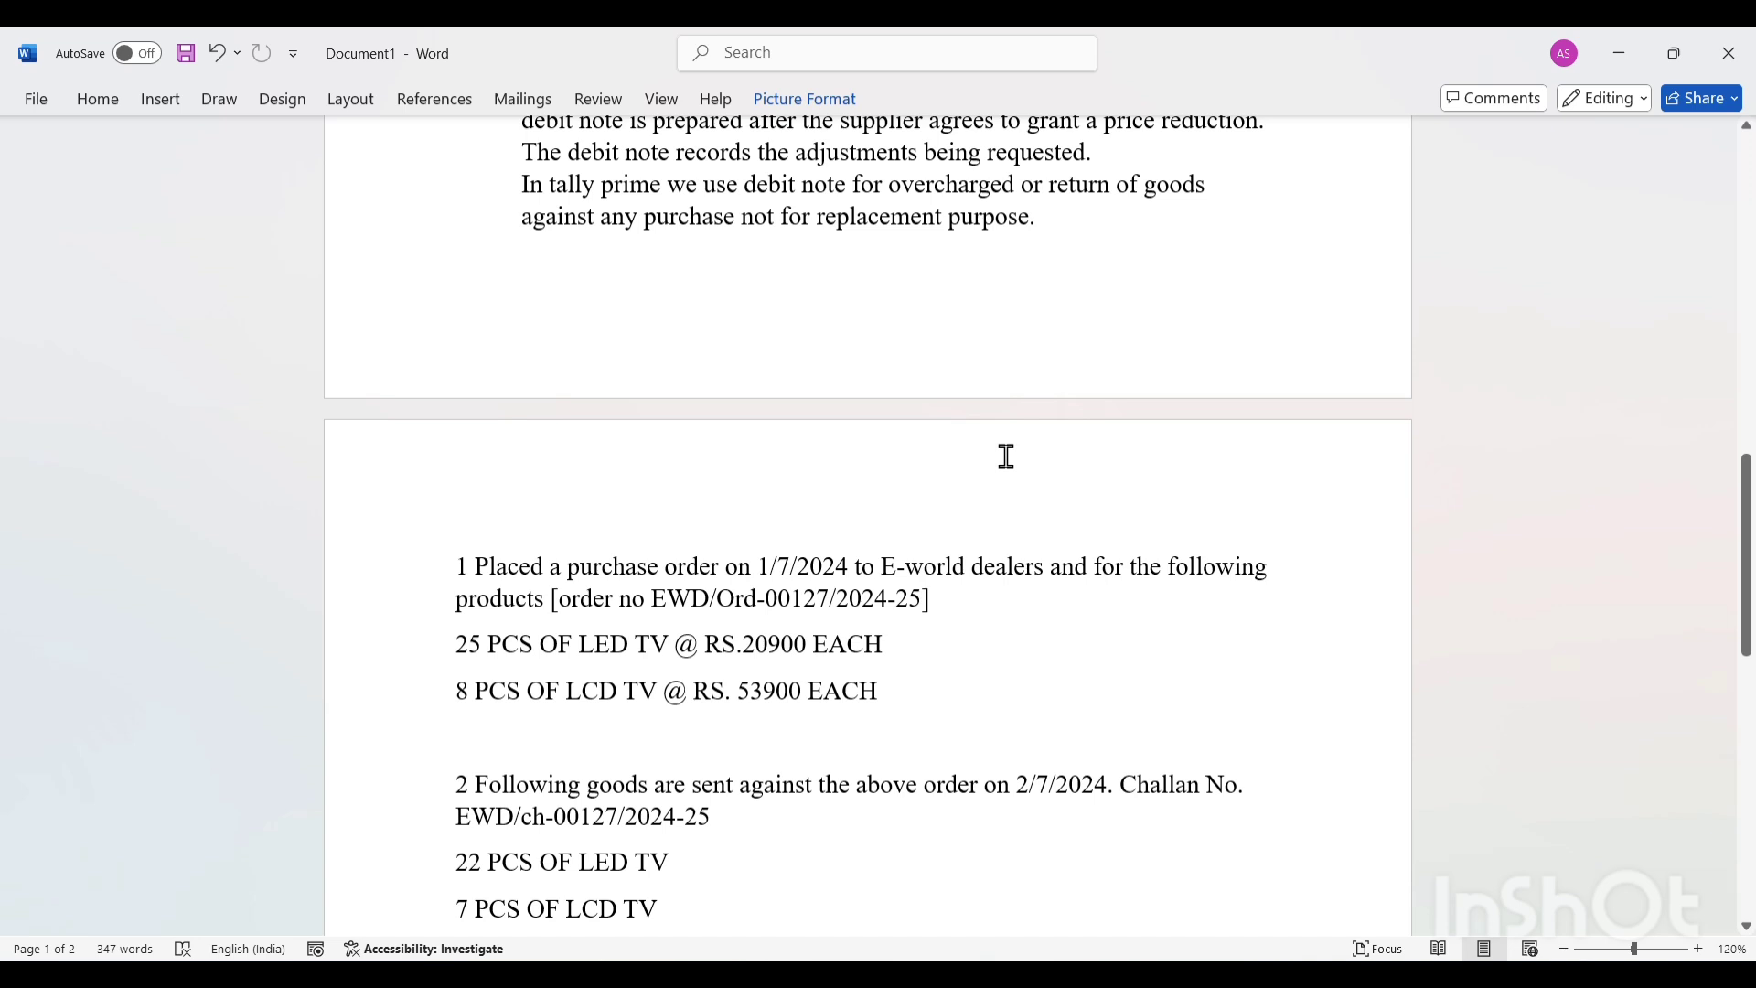
{"action": "scroll", "coordinate": [1006, 456], "scroll_direction": "up", "scroll_amount": 7}
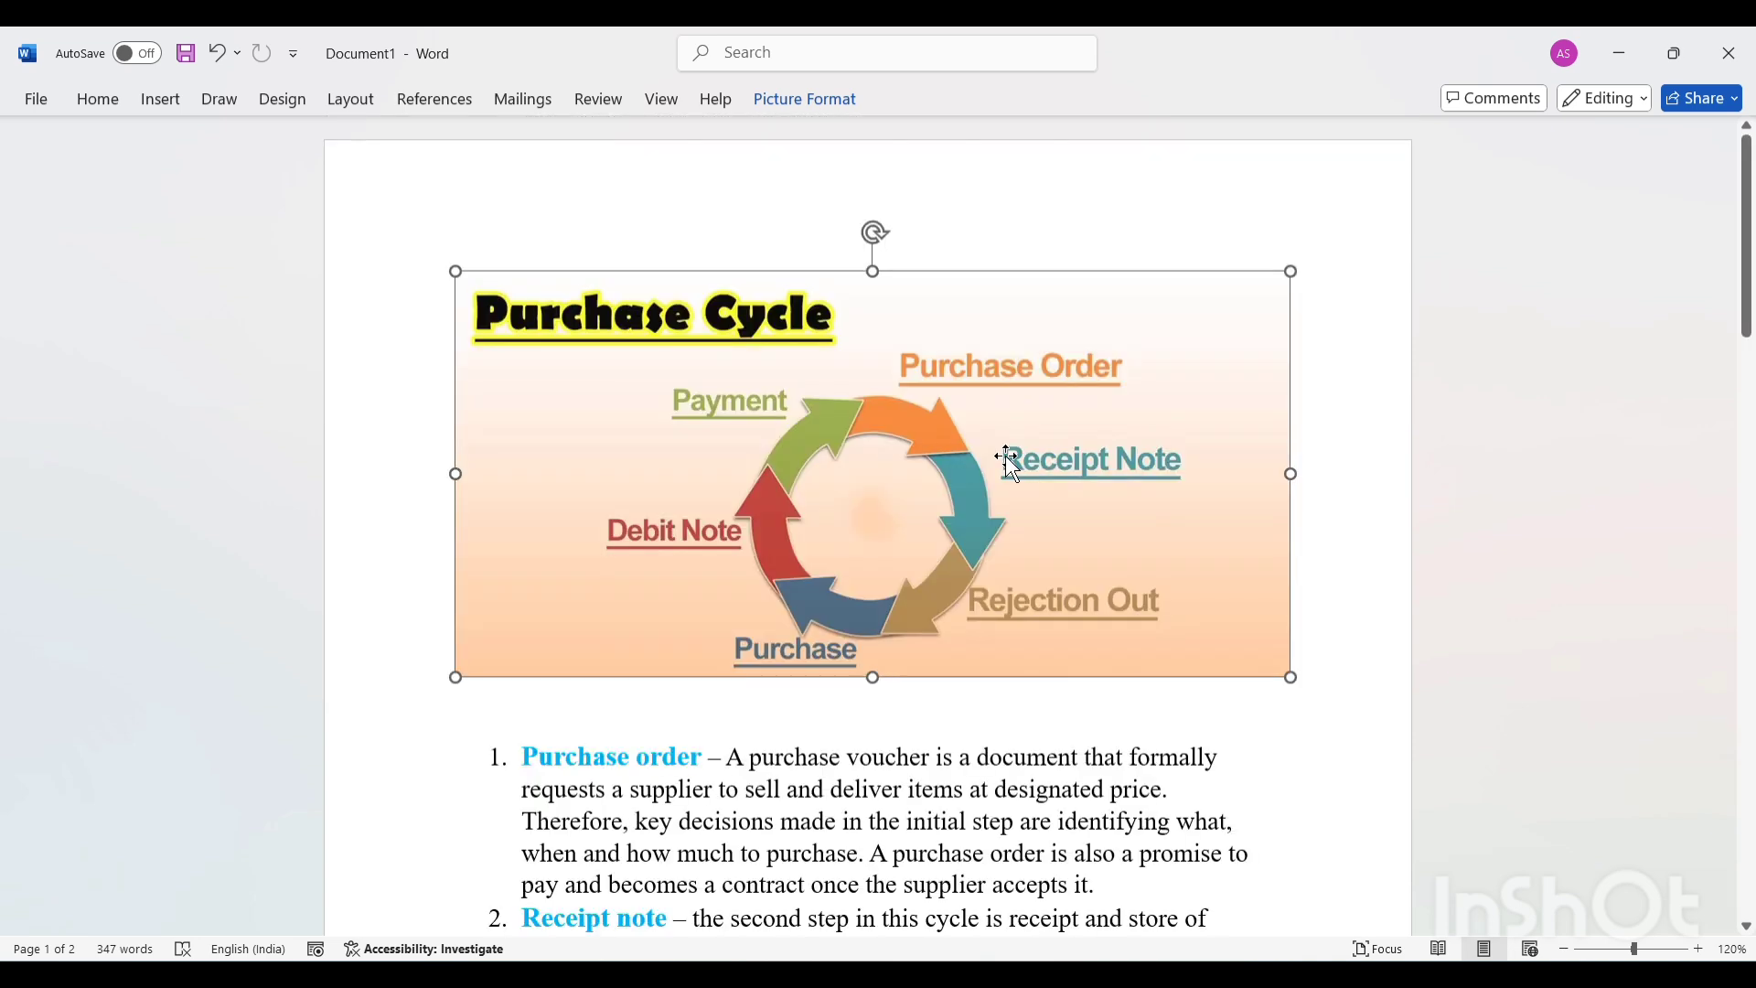
Go to the entry for the LED TV rejected on 2/7/2024 and select its reference number.
{"action": "left_click", "coordinate": [1364, 534]}
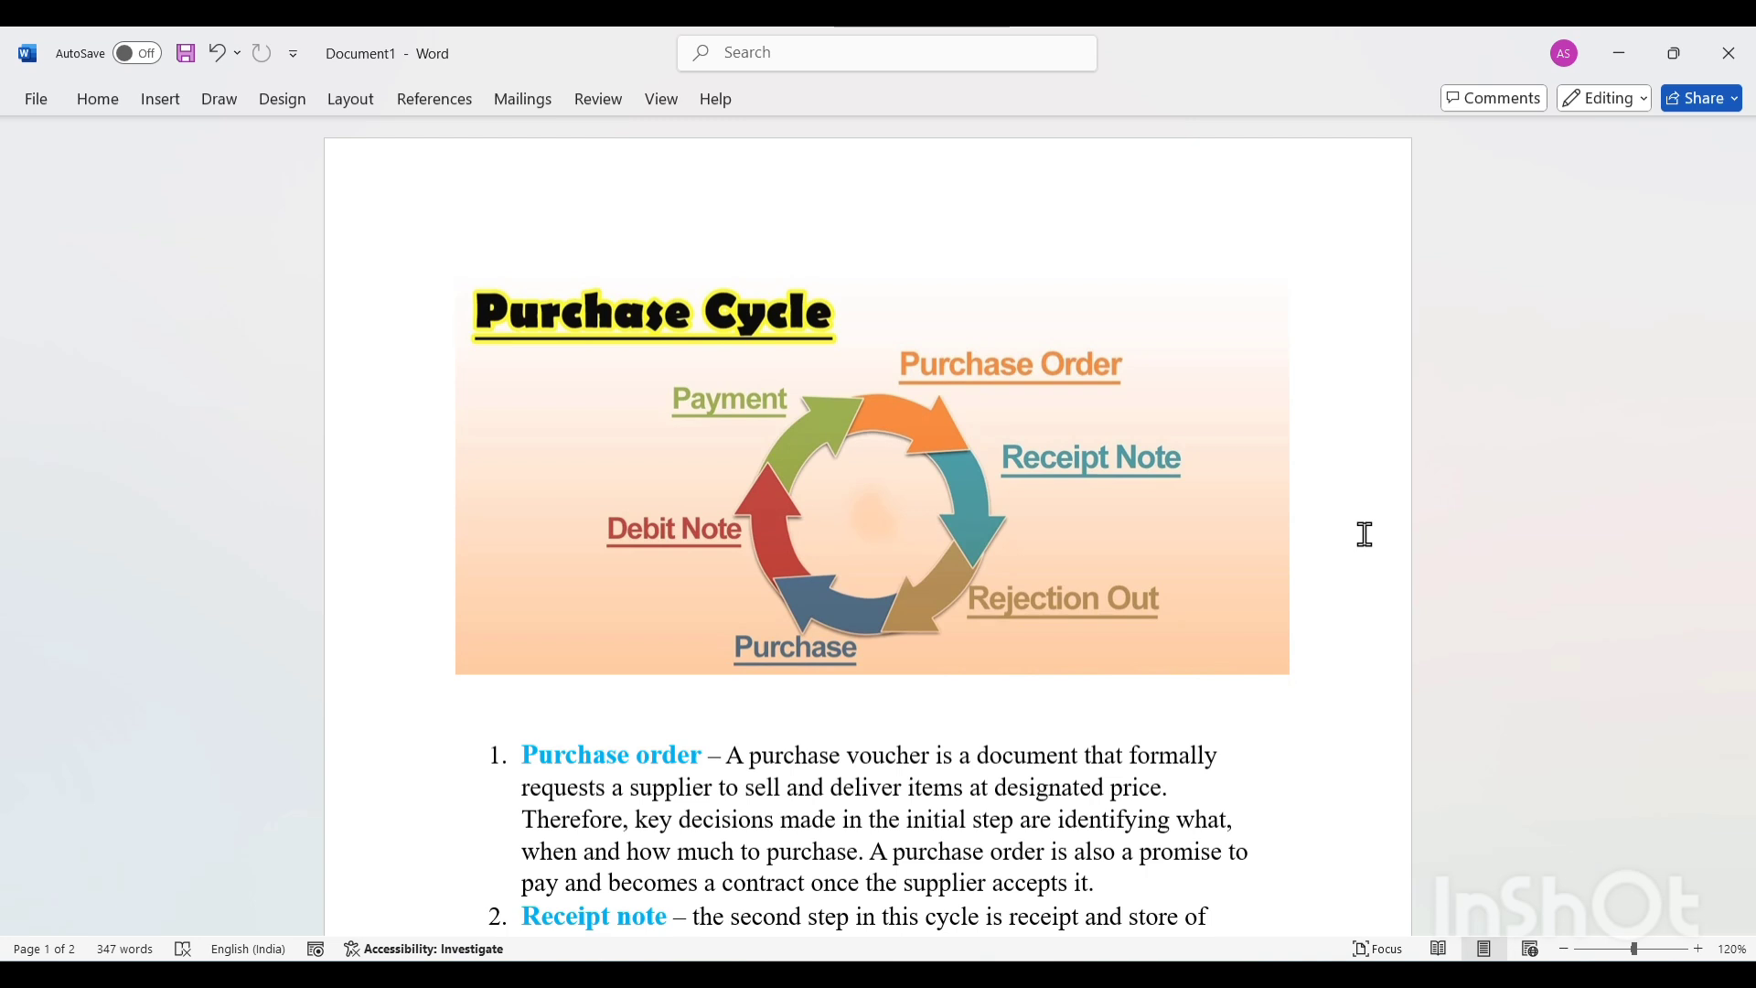
{"action": "scroll", "coordinate": [1365, 535], "scroll_direction": "down", "scroll_amount": 10}
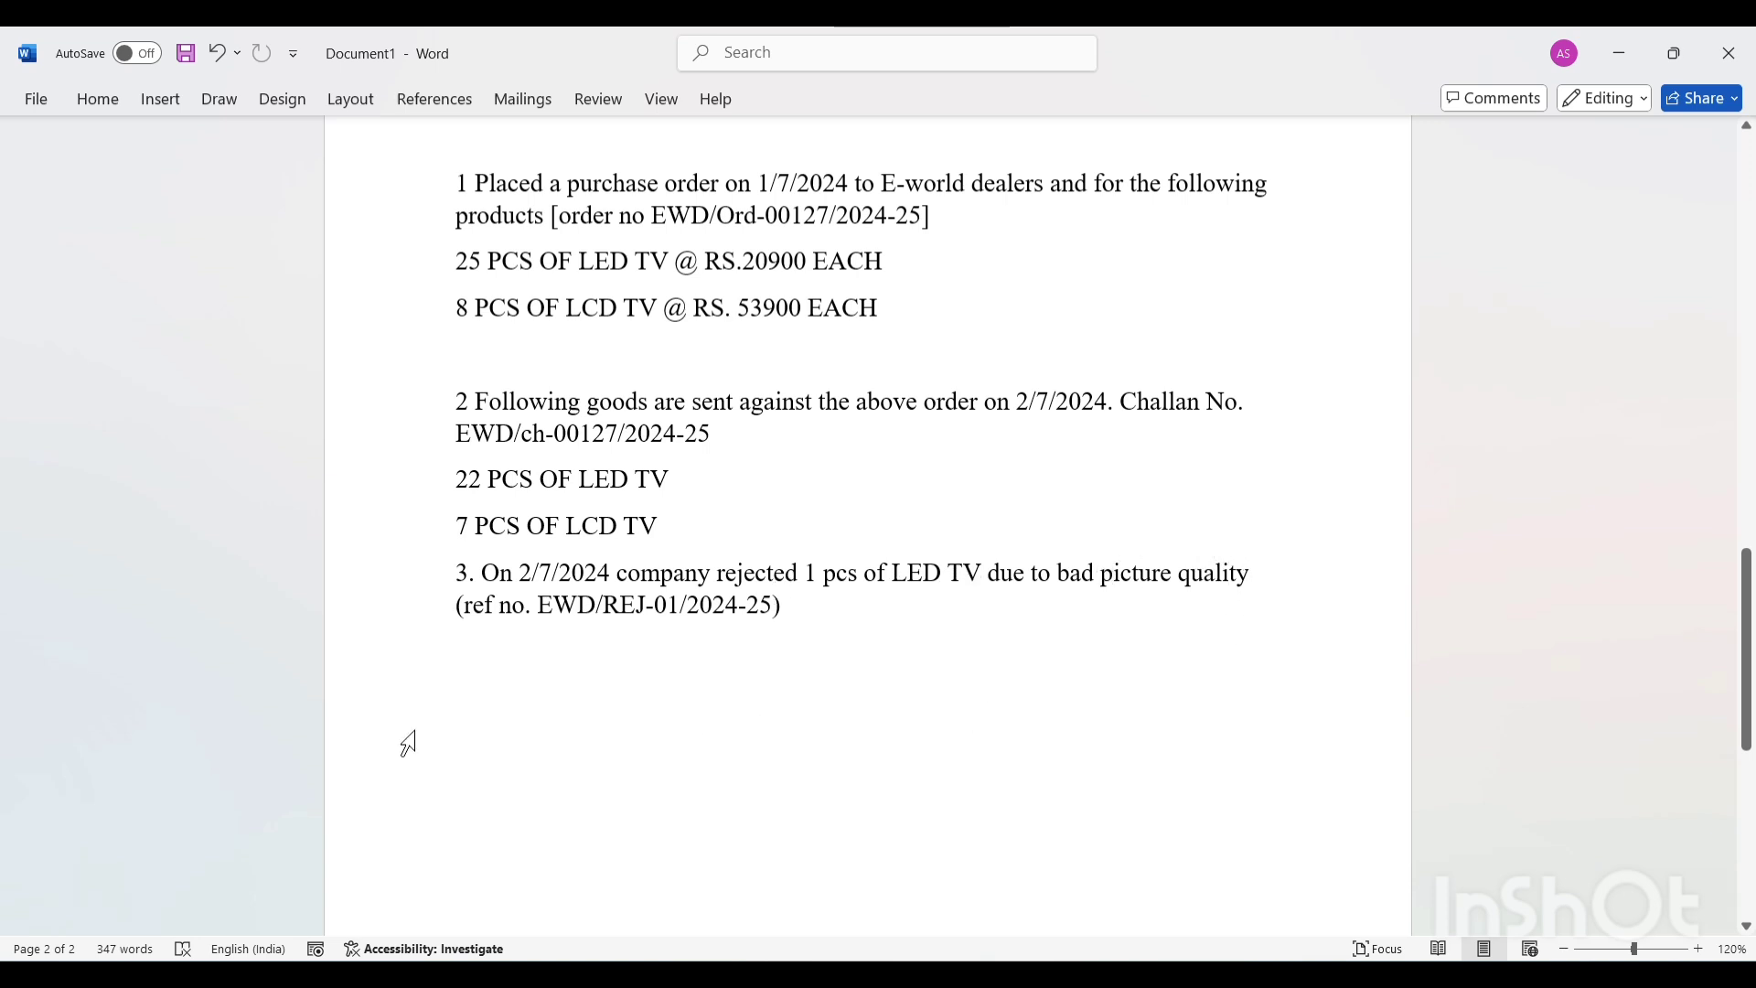
{"action": "left_click_drag", "start_coordinate": [545, 601], "coordinate": [757, 622]}
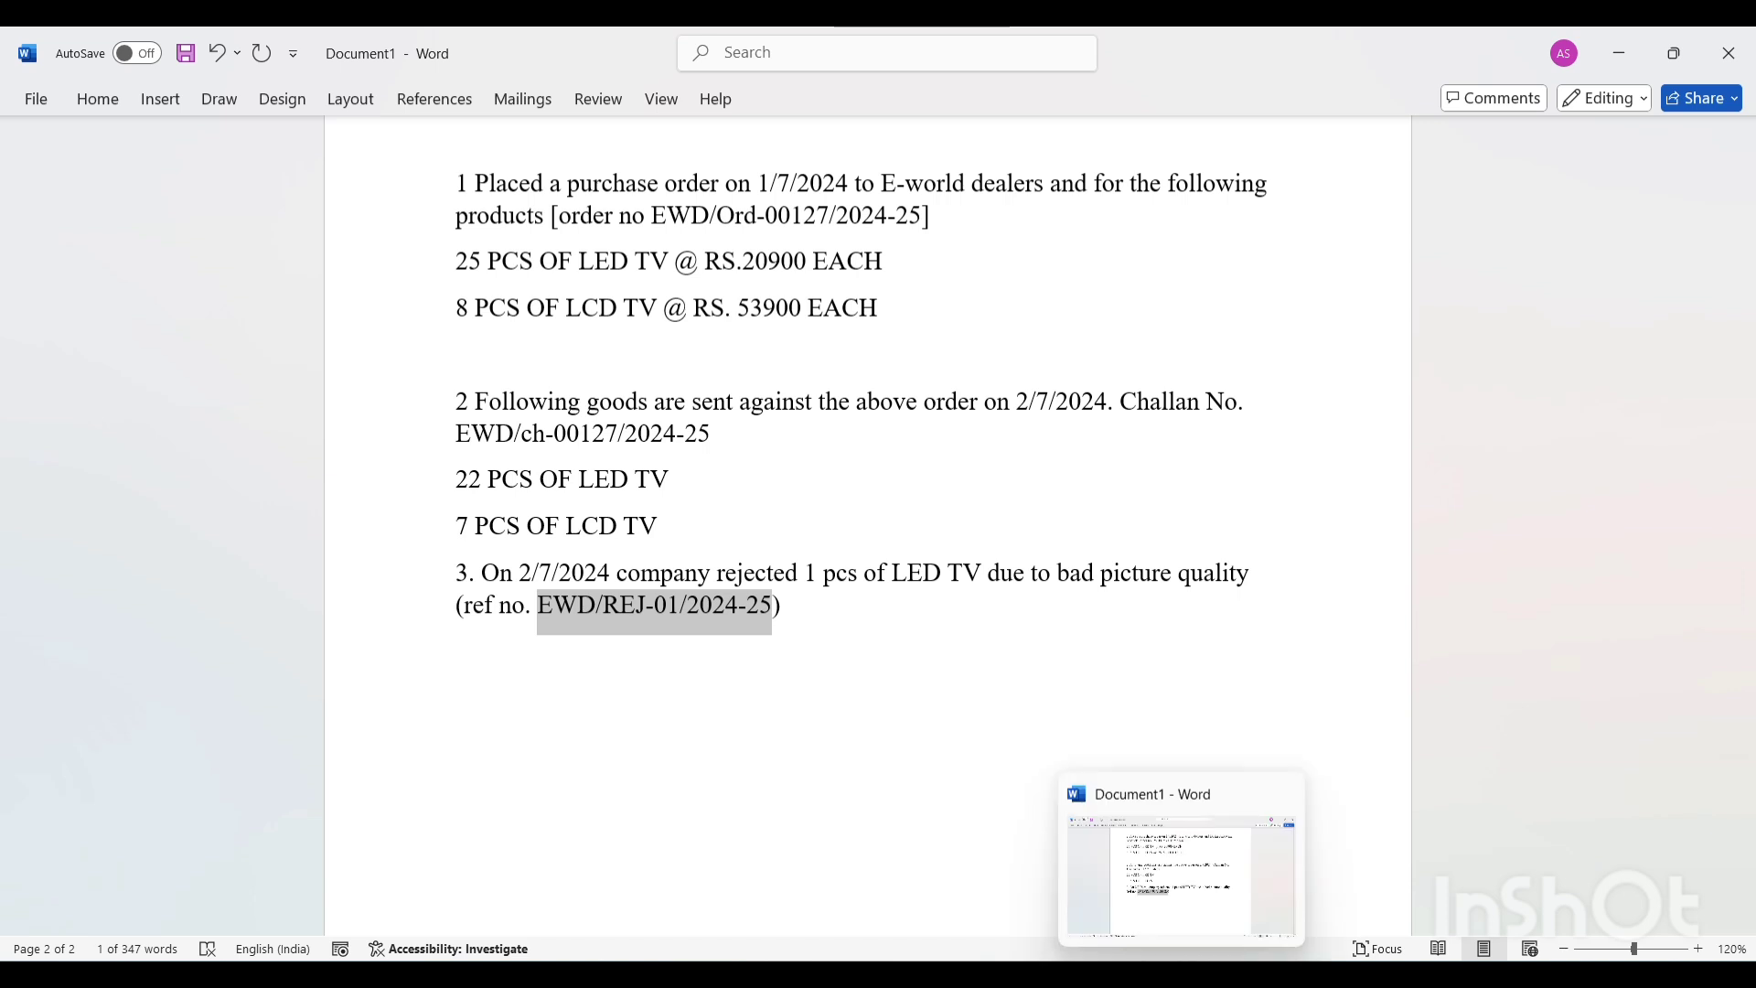
Switch to TallyPrime, start voucher entry and list all other voucher types, including the inactive ones.
{"action": "left_click", "coordinate": [1225, 974]}
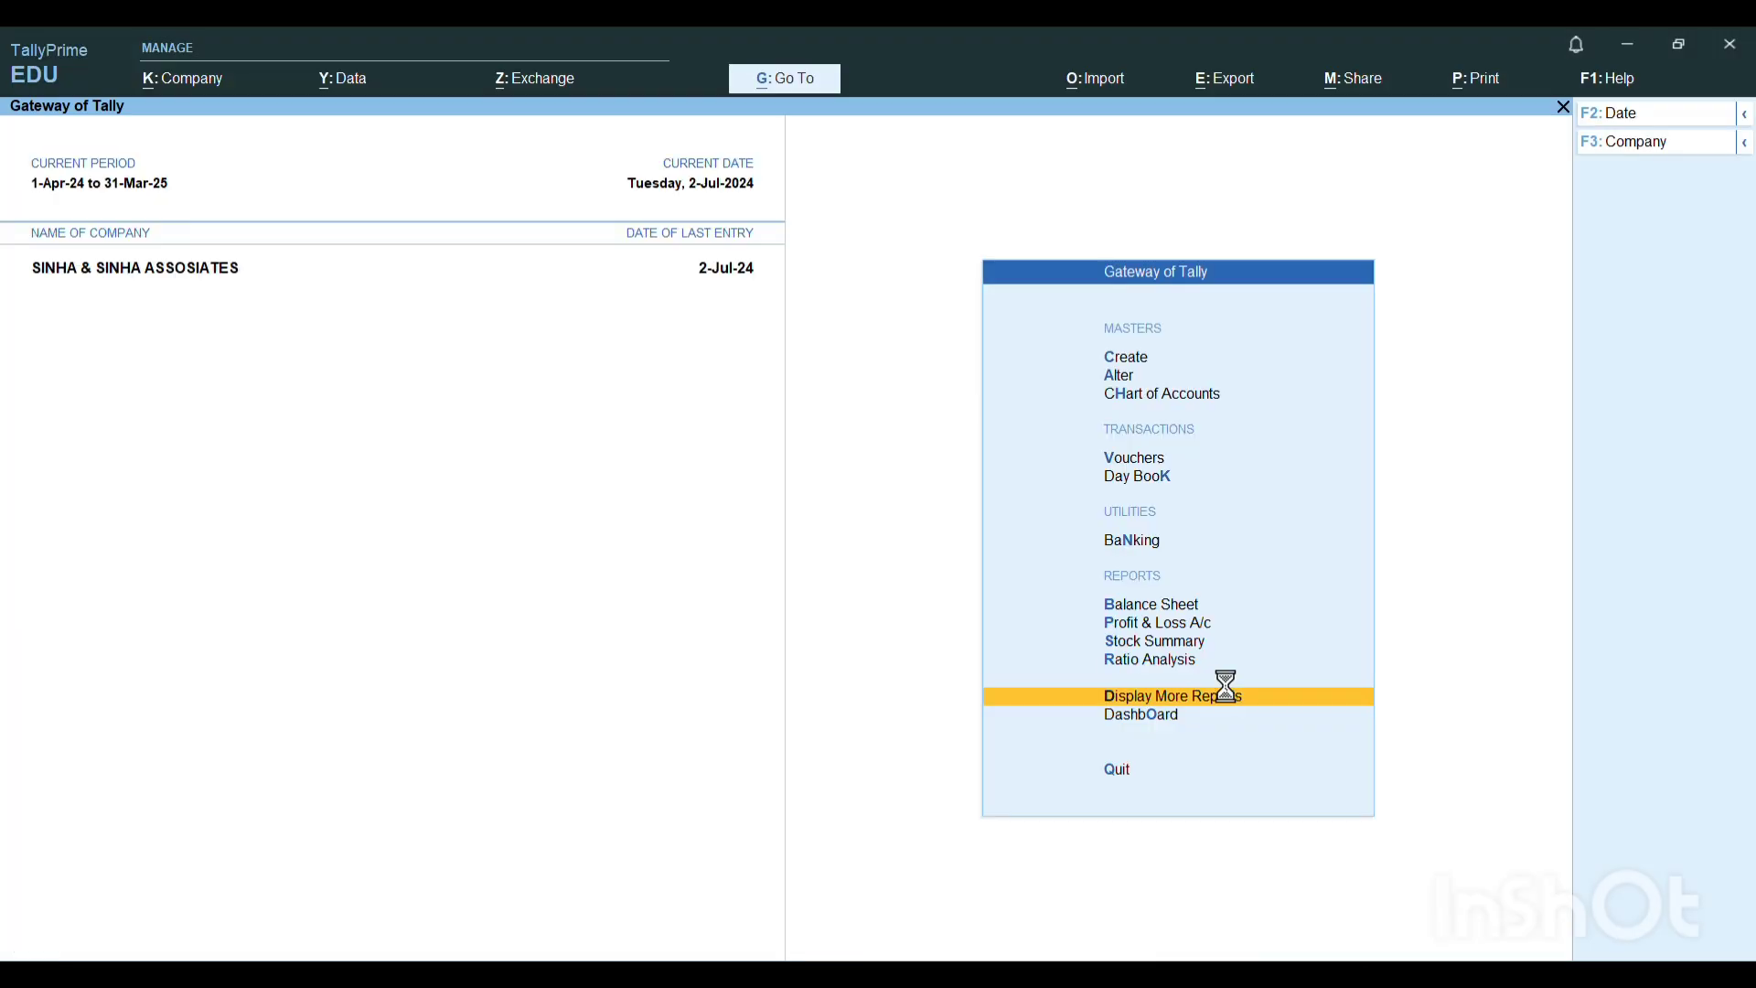
{"action": "key", "text": "v"}
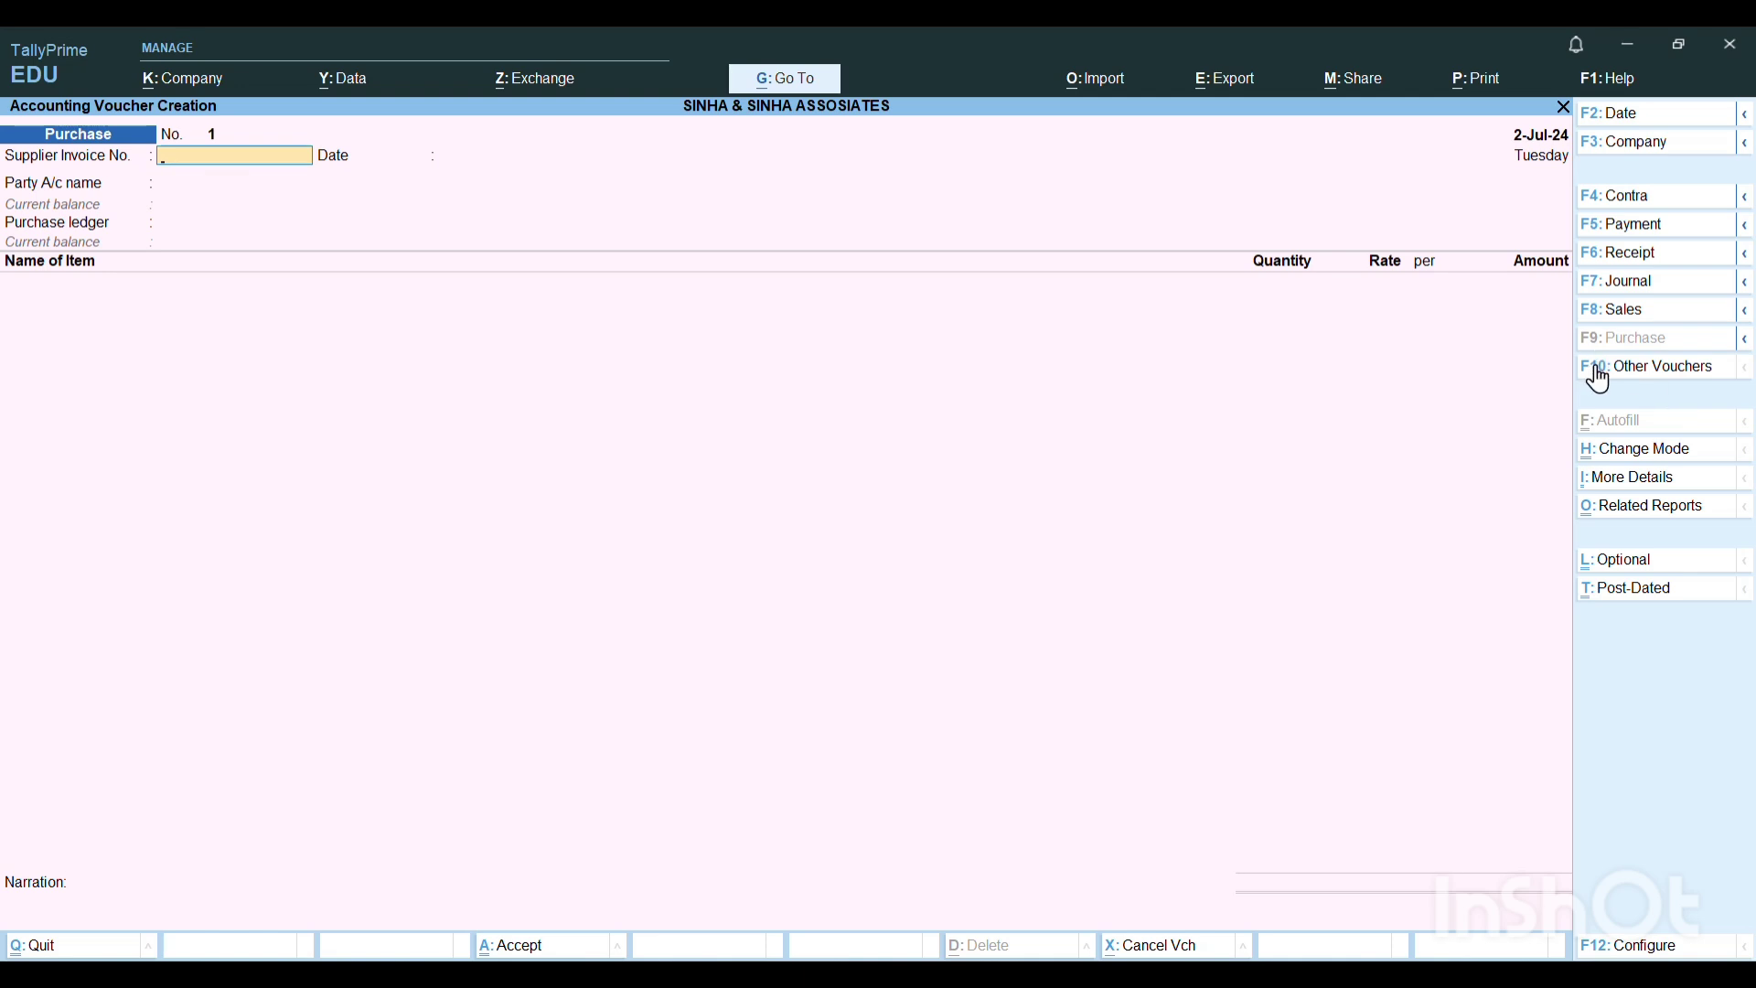
{"action": "left_click", "coordinate": [1661, 370]}
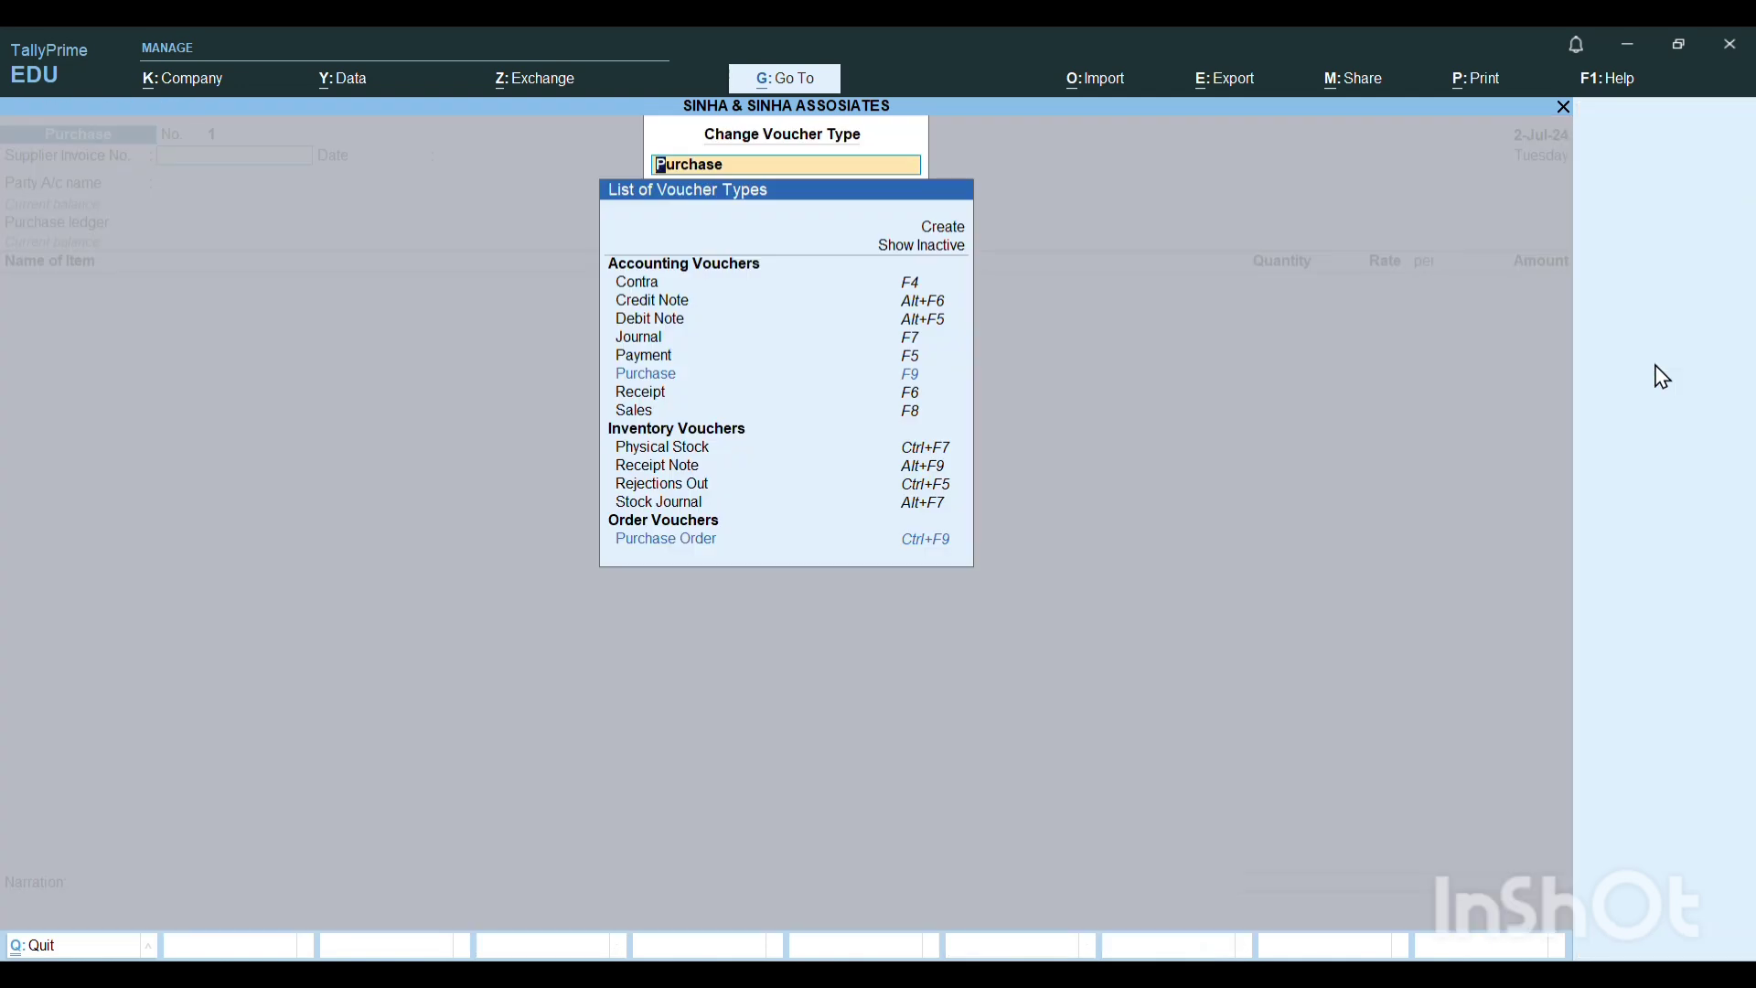
{"action": "key", "text": "Up"}
{"action": "key", "text": "Up"}
{"action": "key", "text": "Up"}
{"action": "key", "text": "Up"}
{"action": "key", "text": "Up"}
{"action": "key", "text": "Up"}
{"action": "key", "text": "Up"}
{"action": "key", "text": "Up"}
{"action": "key", "text": "Up"}
{"action": "key", "text": "Up"}
{"action": "key", "text": "Up"}
{"action": "key", "text": "Up"}
{"action": "key", "text": "Up"}
{"action": "key", "text": "Up"}
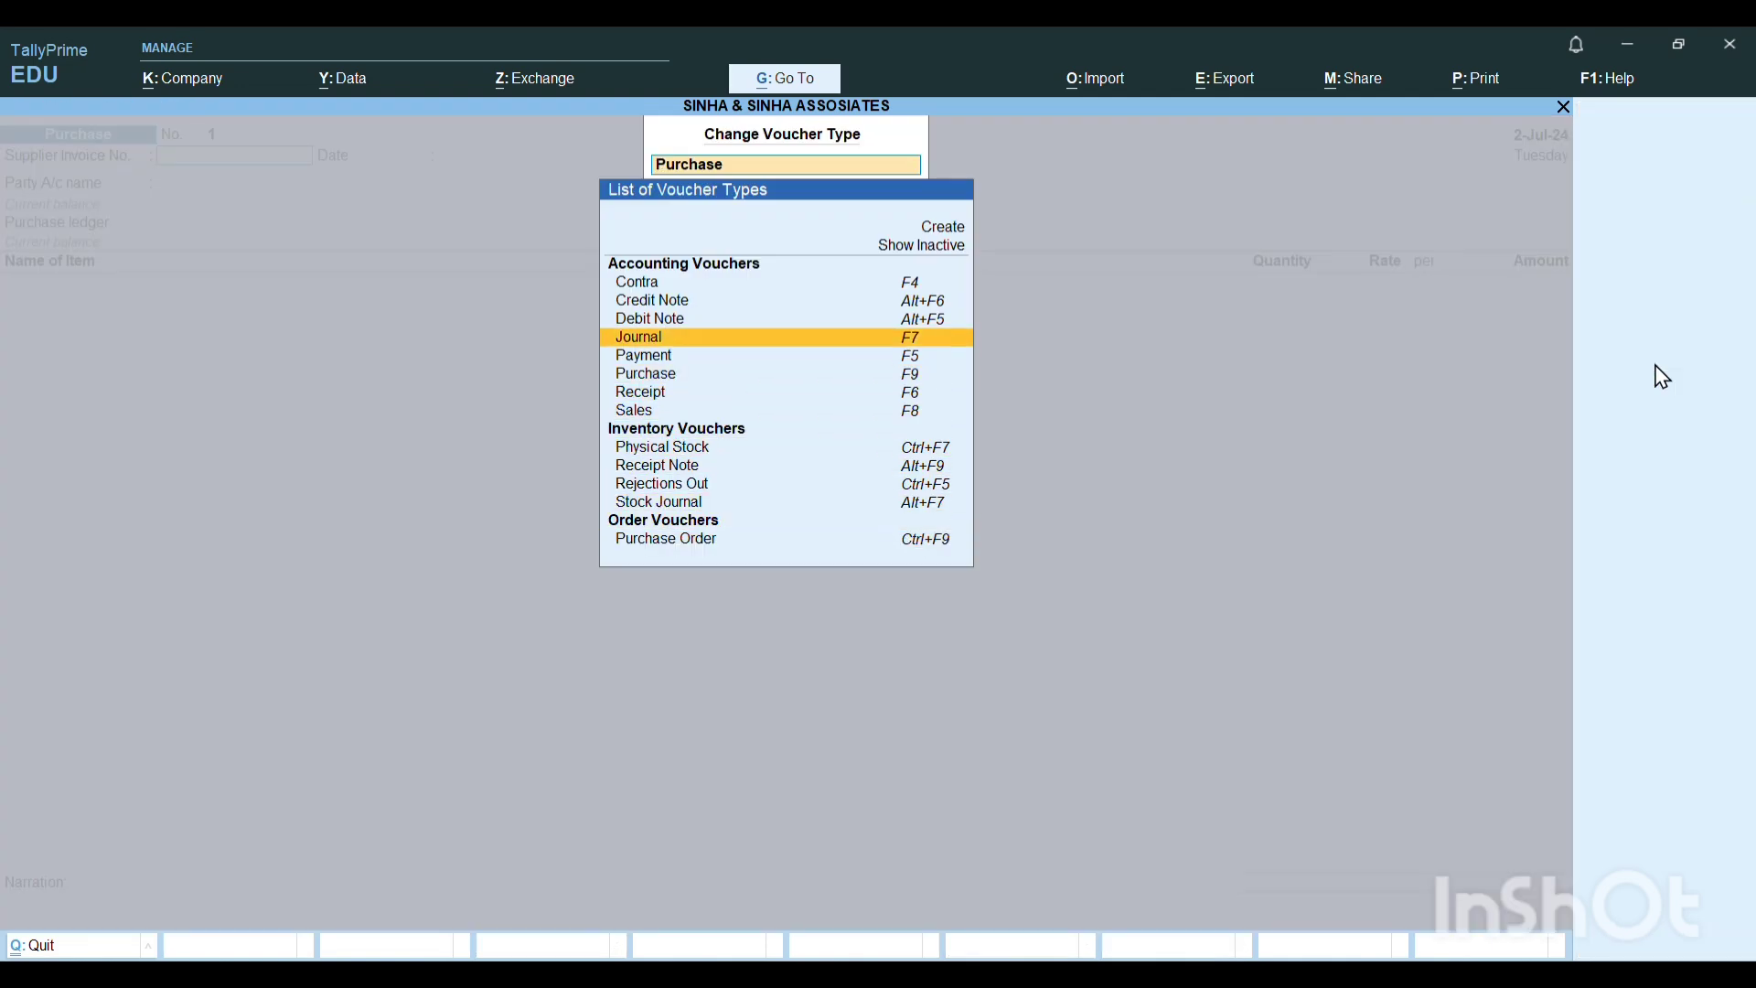
{"action": "key", "text": "Return"}
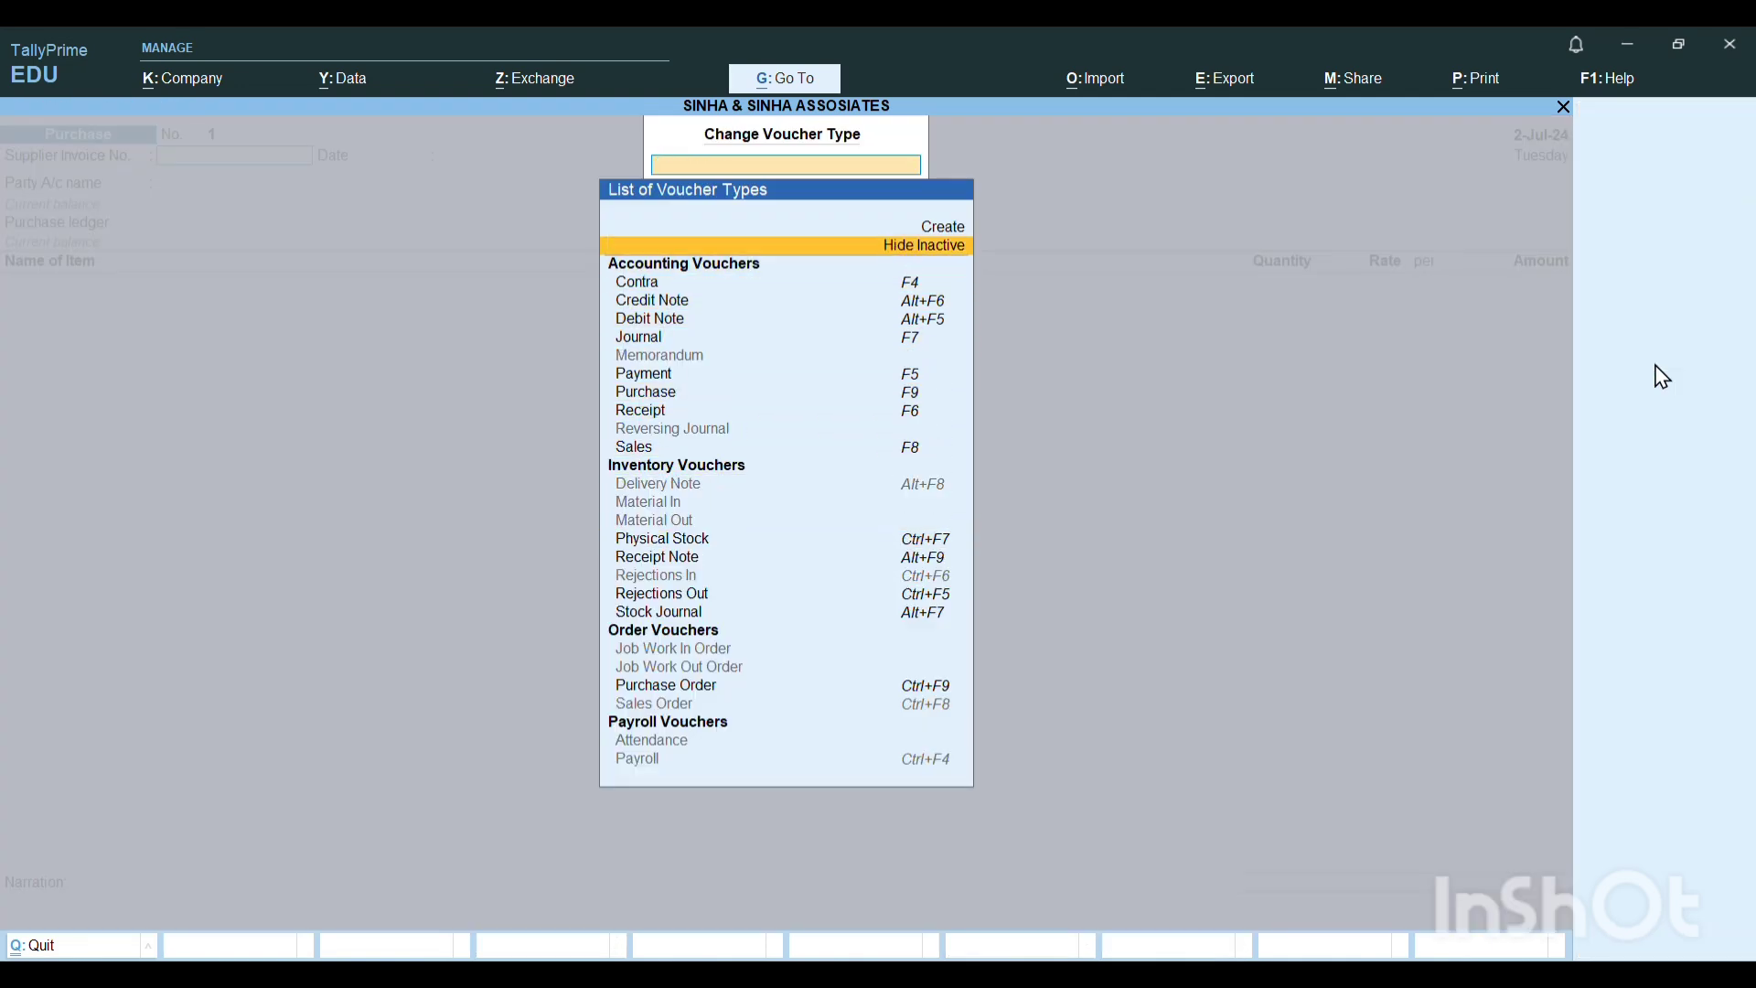
Choose Rejections Out from the inventory voucher types.
{"action": "key", "text": "Down"}
{"action": "key", "text": "Down"}
{"action": "key", "text": "Down"}
{"action": "key", "text": "Down"}
{"action": "key", "text": "Down"}
{"action": "key", "text": "Down"}
{"action": "key", "text": "Down"}
{"action": "key", "text": "Down"}
{"action": "key", "text": "Down"}
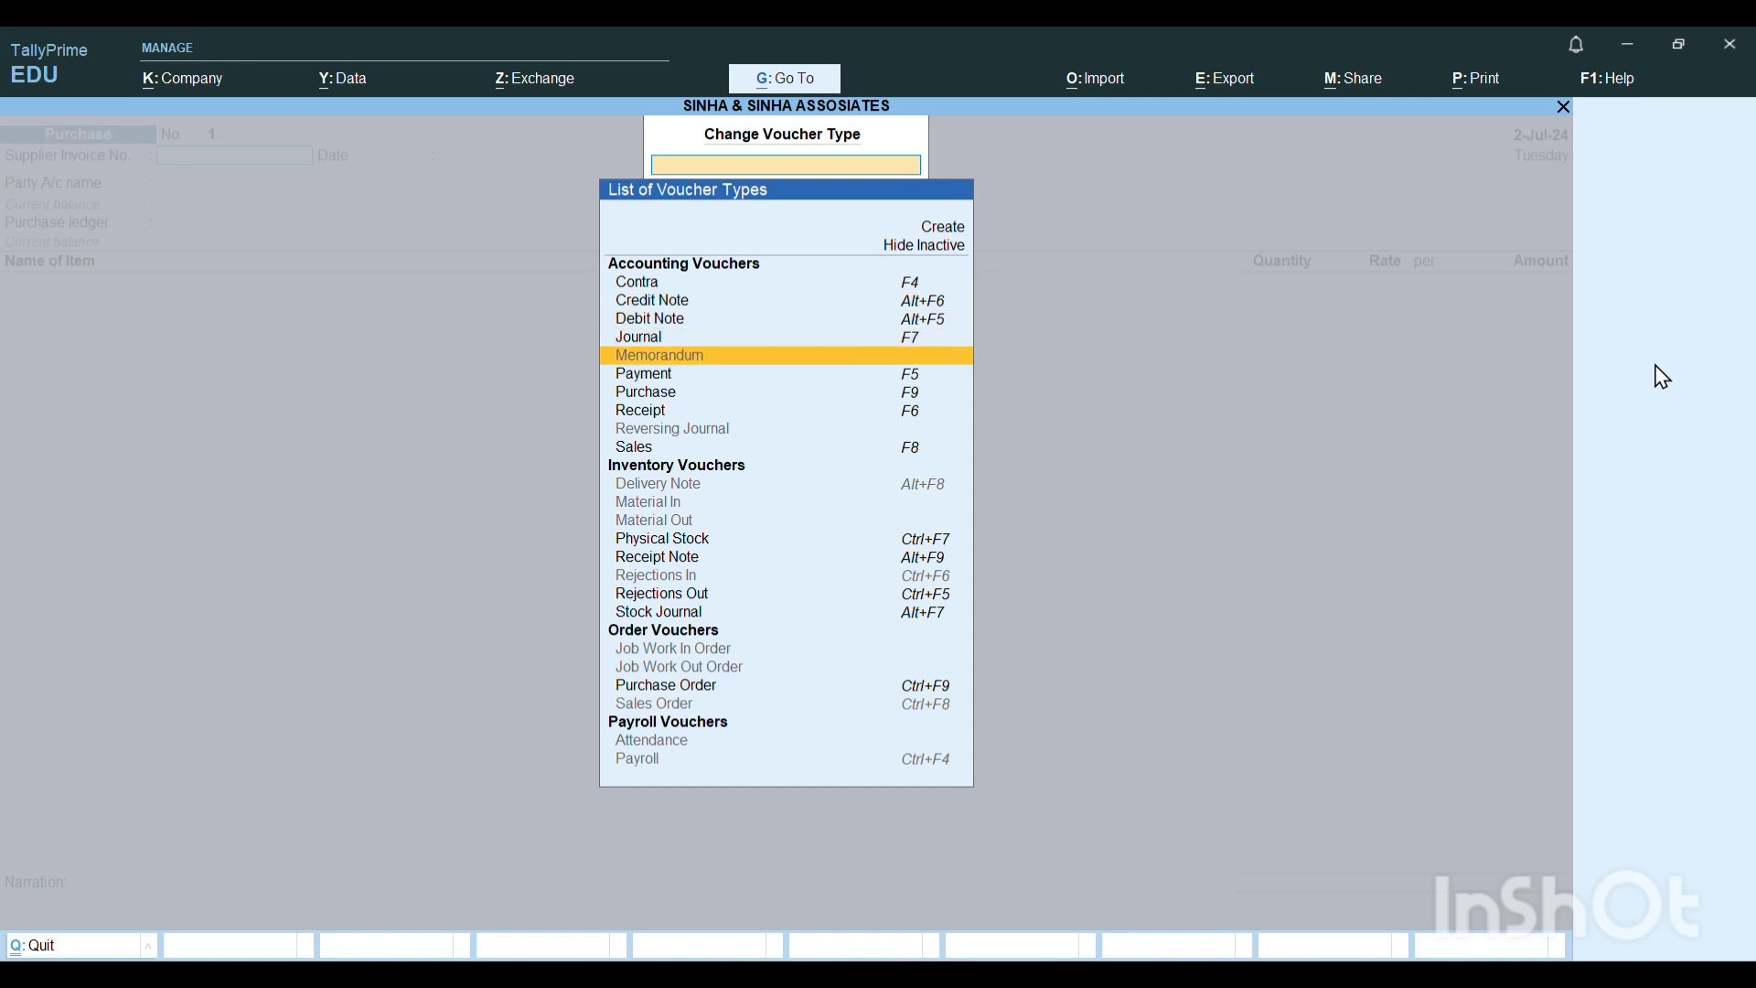
{"action": "key", "text": "Down"}
{"action": "key", "text": "Down"}
{"action": "key", "text": "Down"}
{"action": "key", "text": "Down"}
{"action": "key", "text": "Down"}
{"action": "key", "text": "Down"}
{"action": "key", "text": "Down"}
{"action": "key", "text": "Down"}
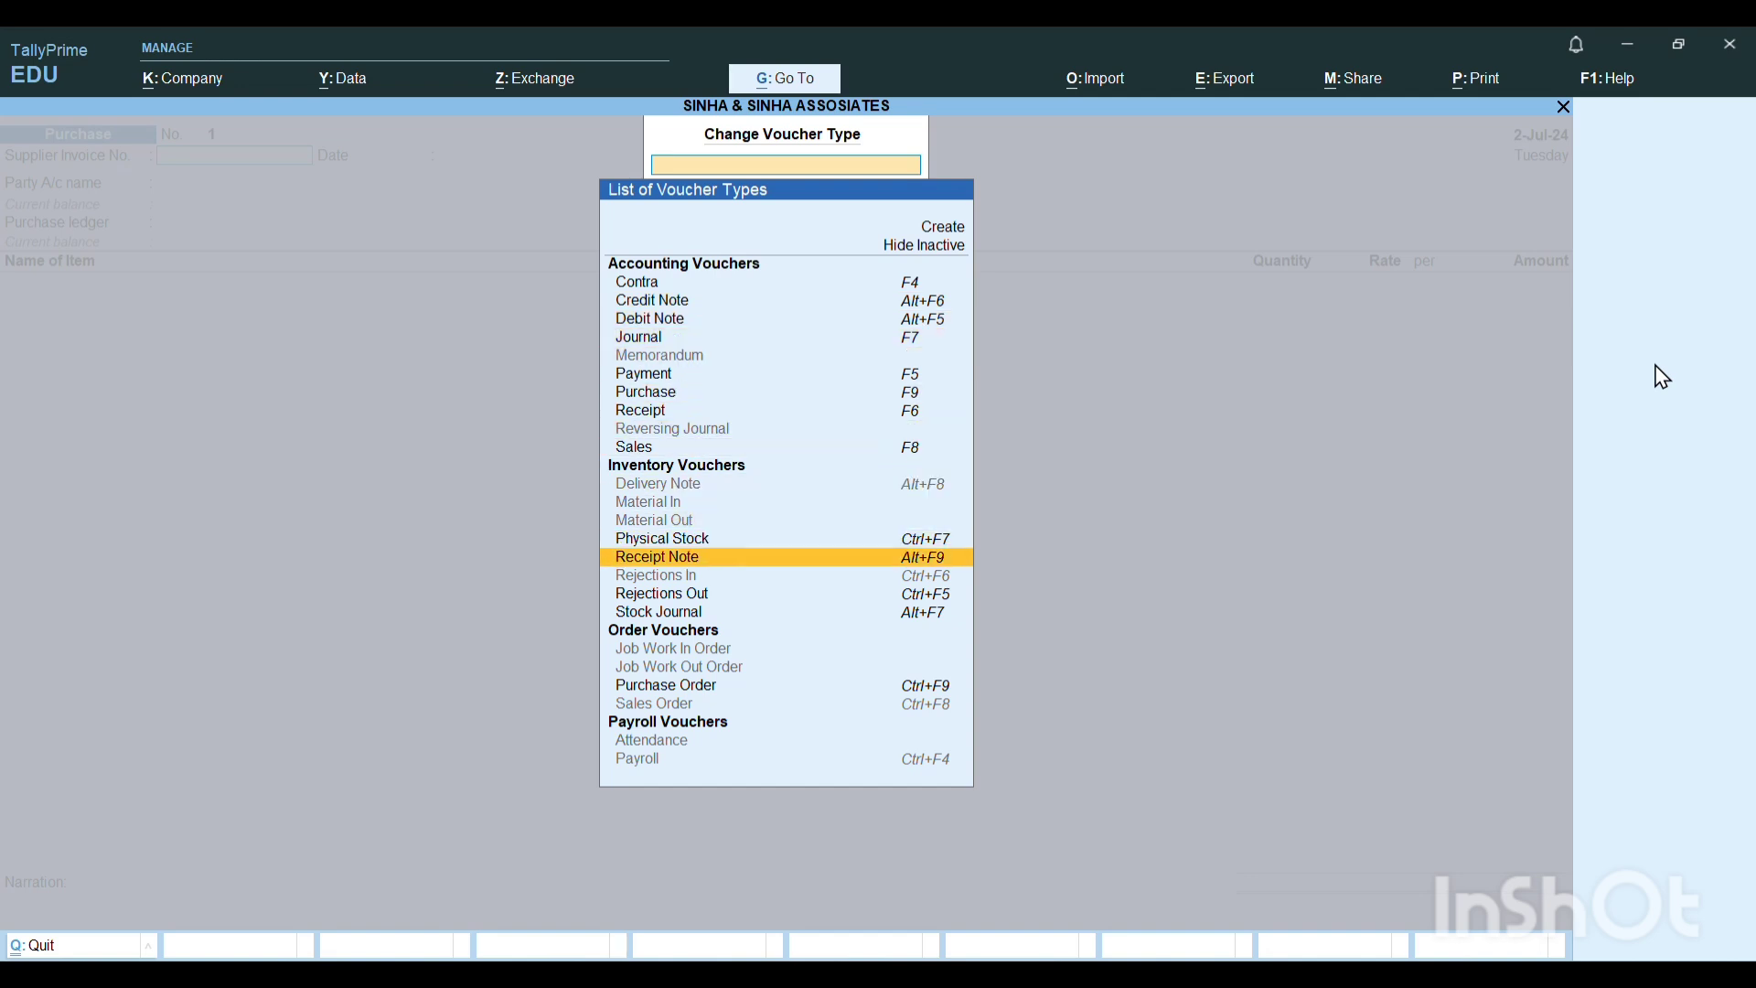
{"action": "key", "text": "Return"}
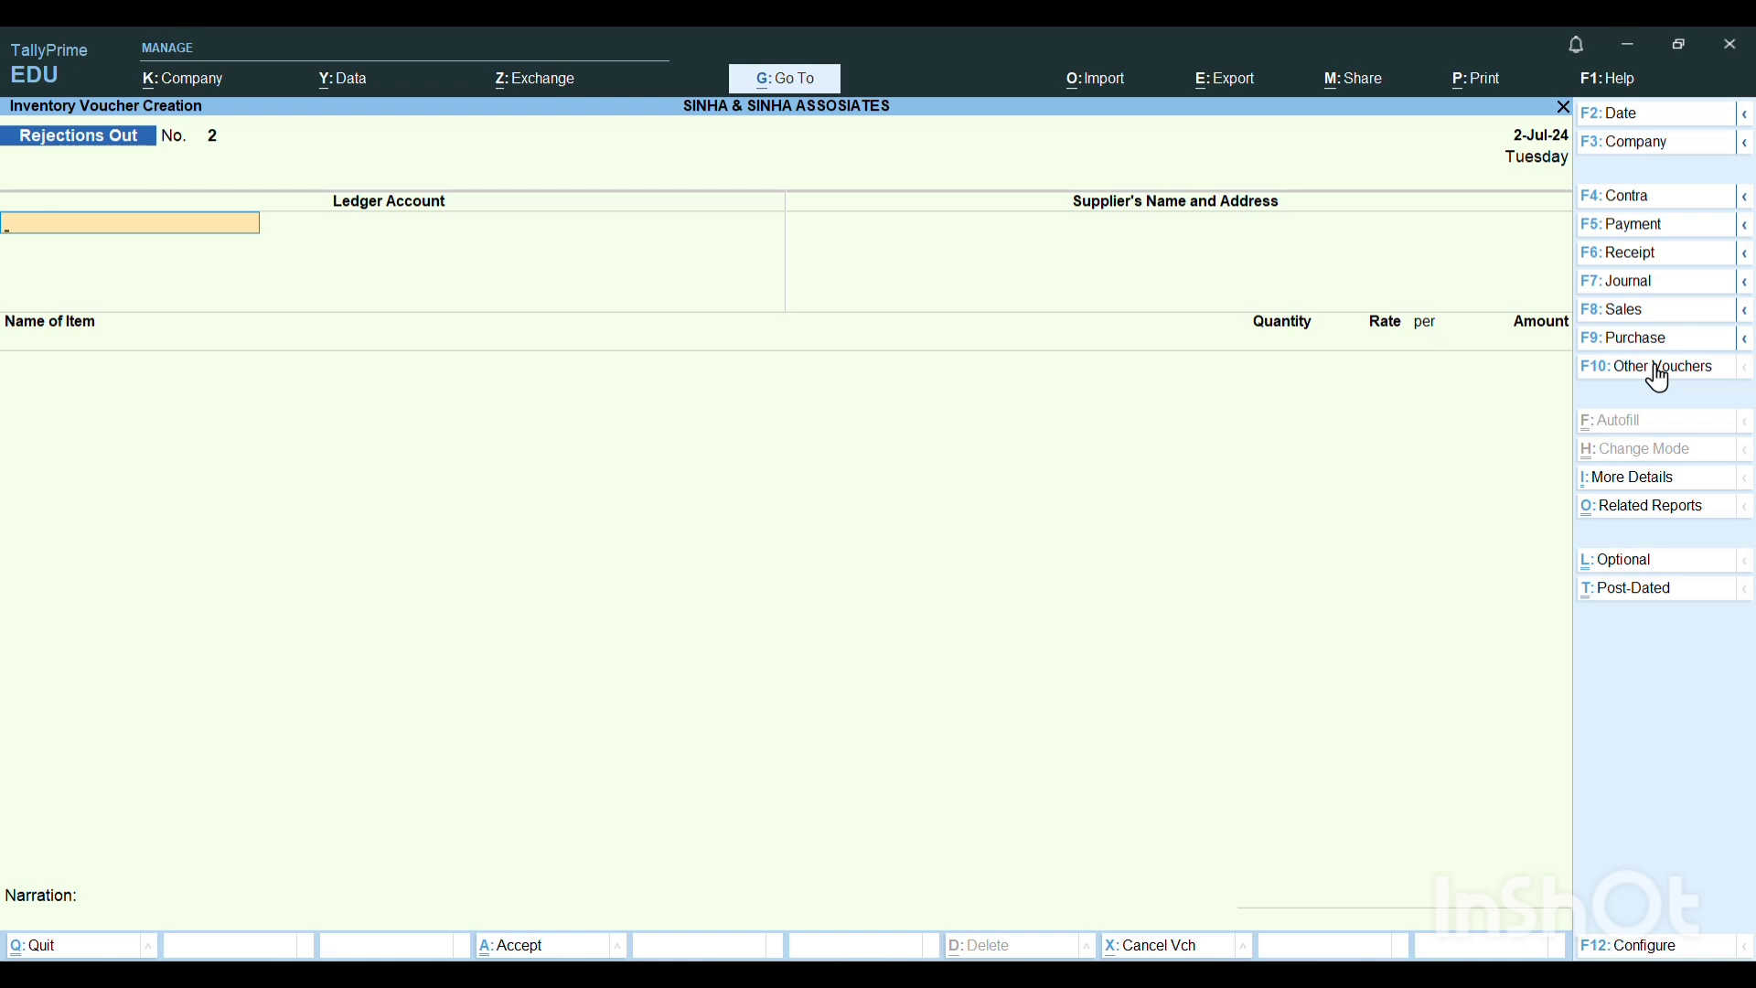
Set the date of the Rejections Out voucher to 2-Jul-24.
{"action": "key", "text": "F2"}
{"action": "type", "text": "2."}
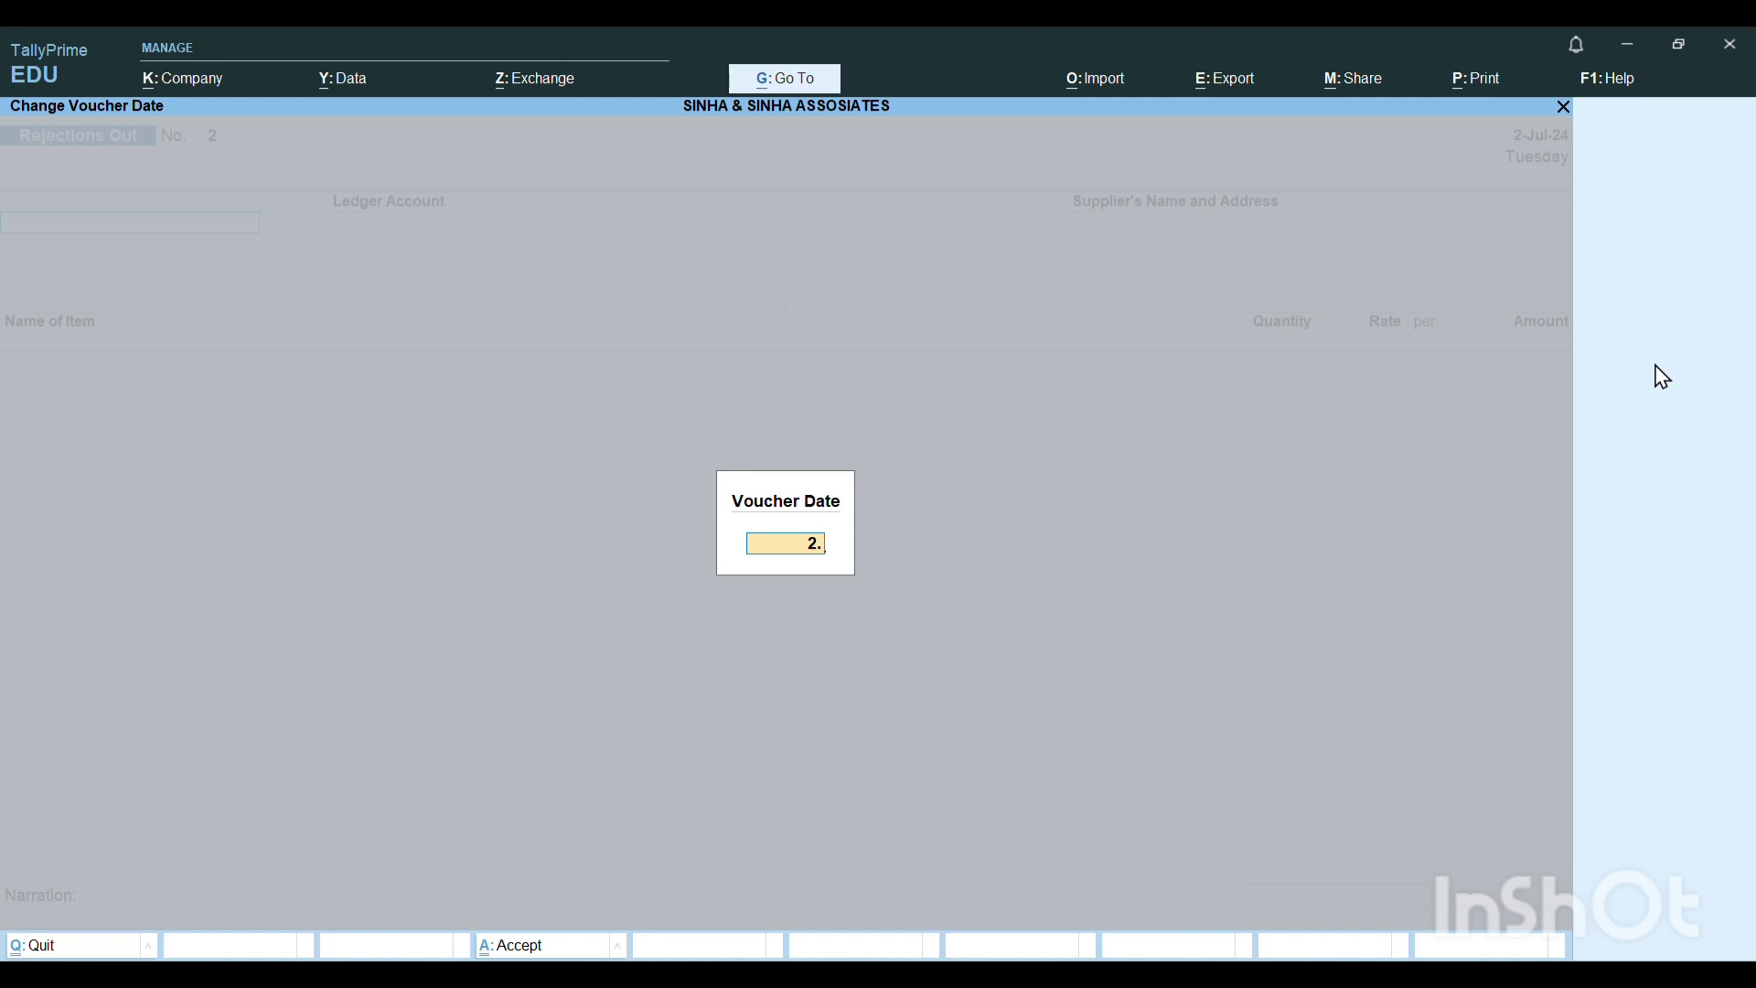
{"action": "type", "text": "7"}
{"action": "key", "text": "Return"}
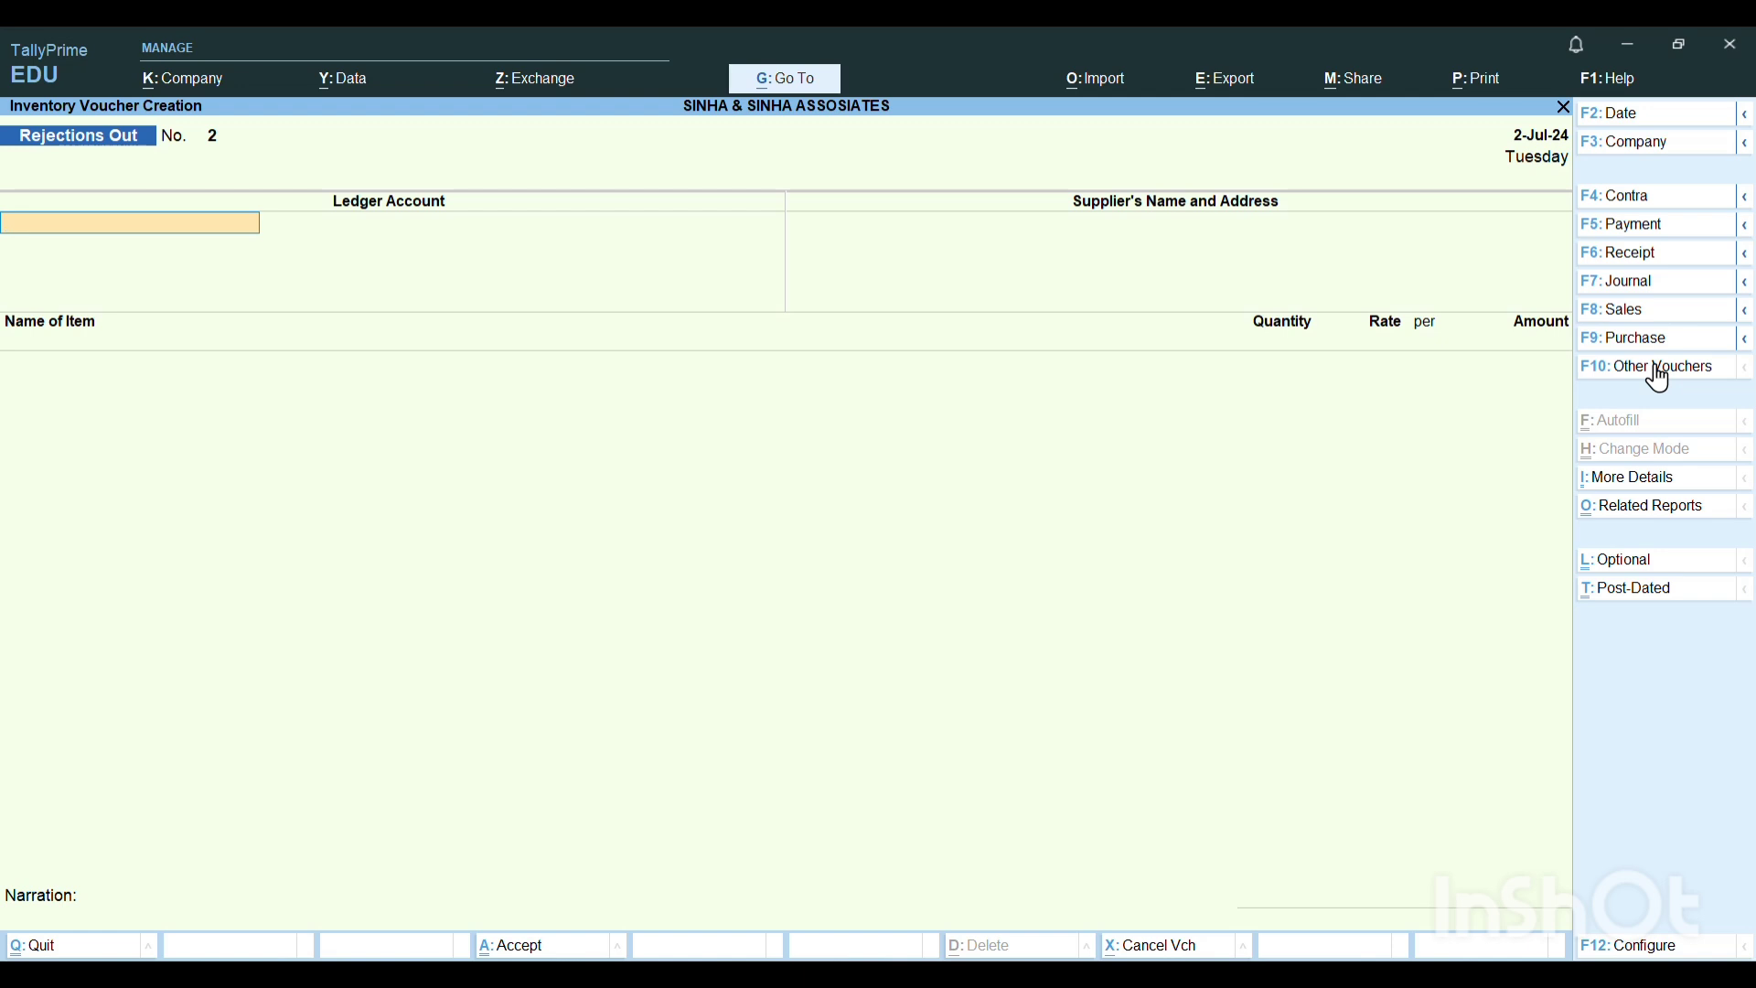
Choose E- WORLD DEALERS as the ledger account, keep that supplier name and enter KOLKATA as its address.
{"action": "key", "text": "Return"}
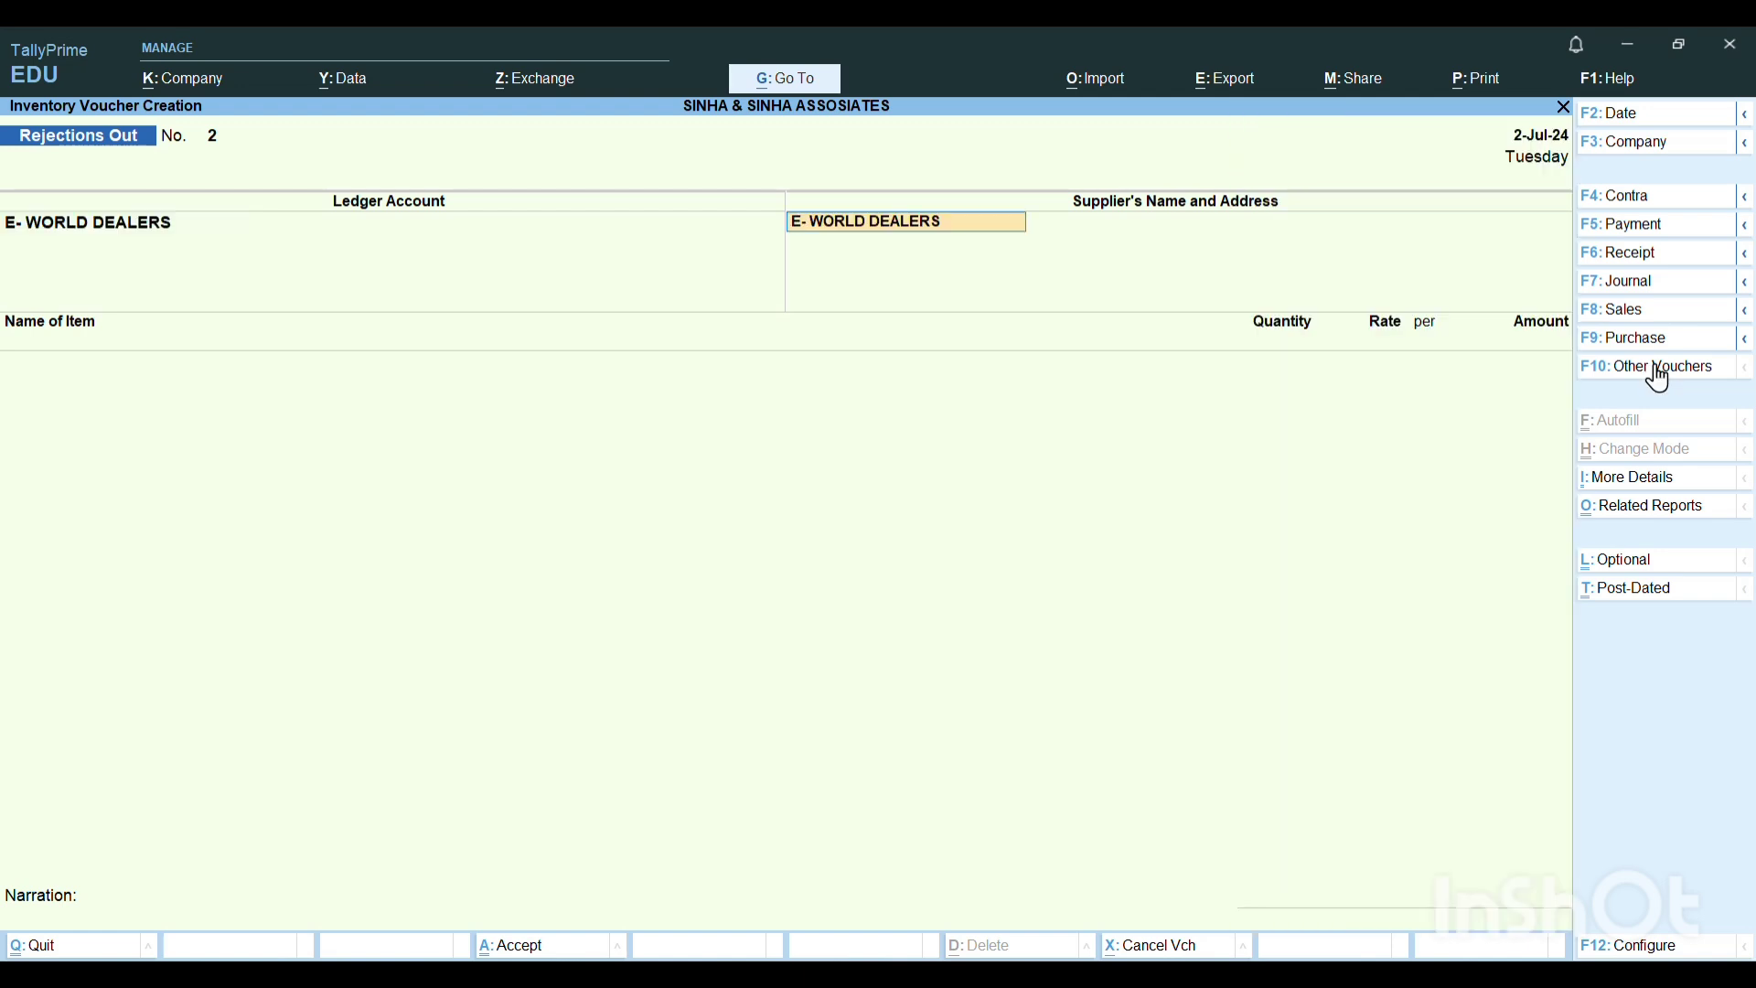
{"action": "key", "text": "Return"}
{"action": "type", "text": "KOLKATA"}
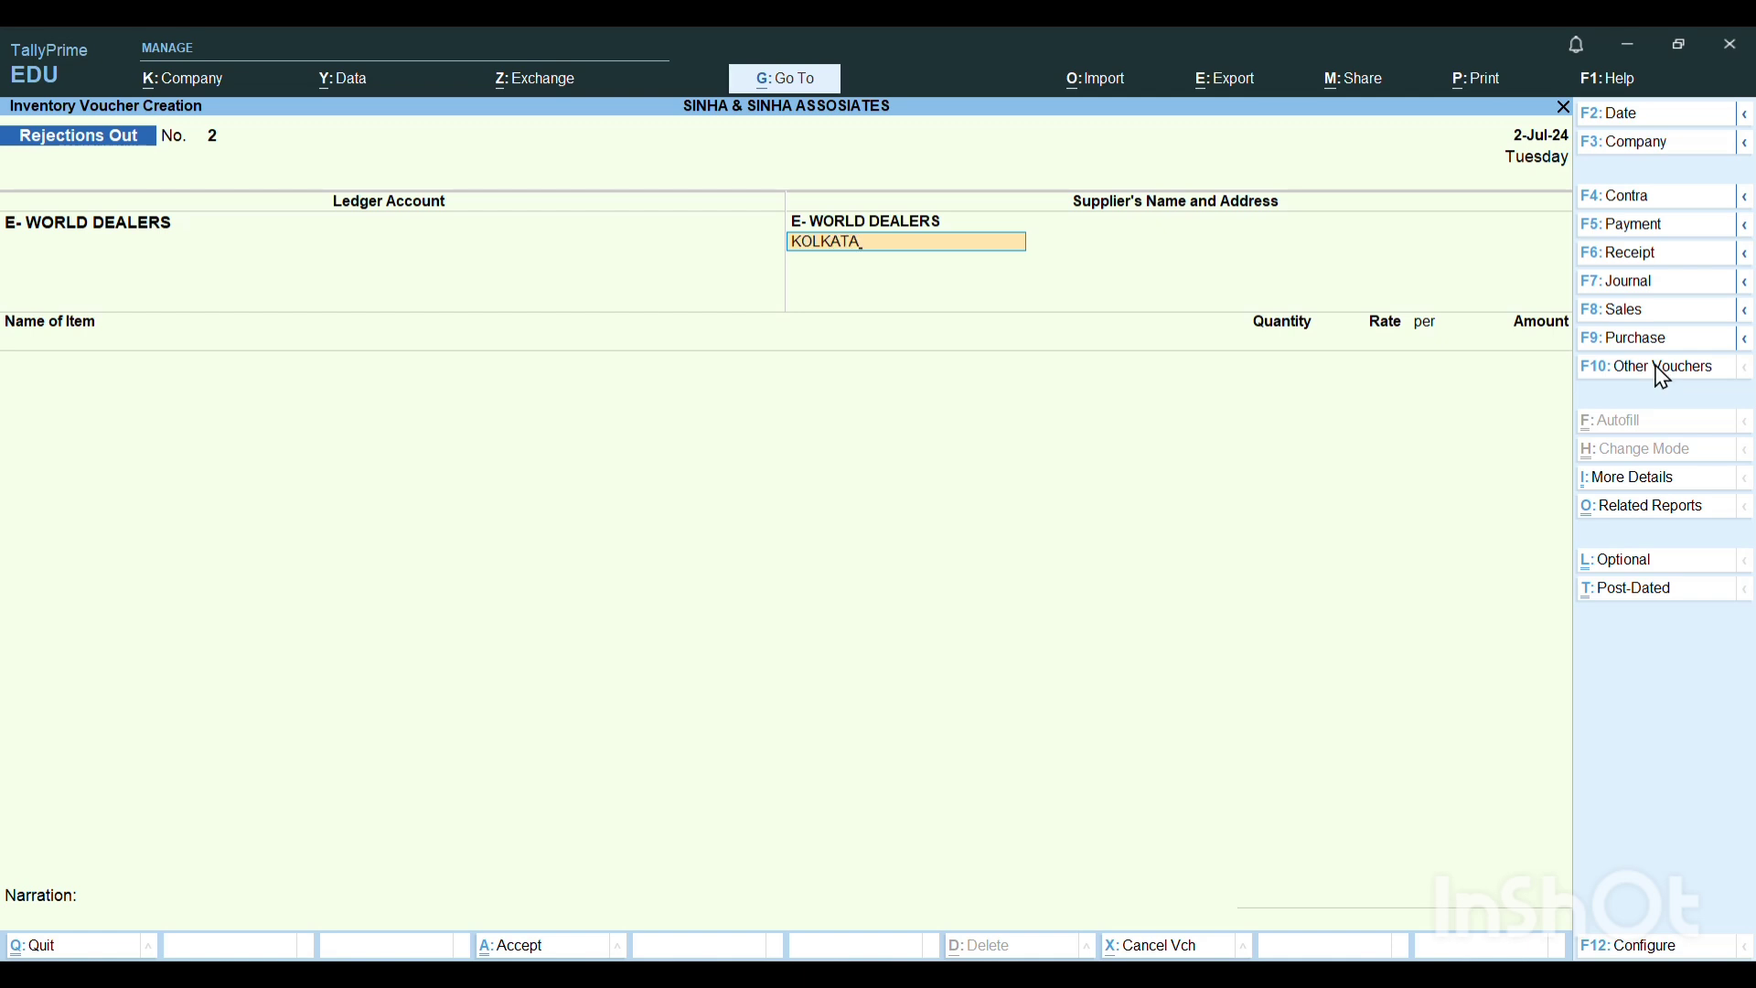
{"action": "key", "text": "Return"}
{"action": "key", "text": "Return"}
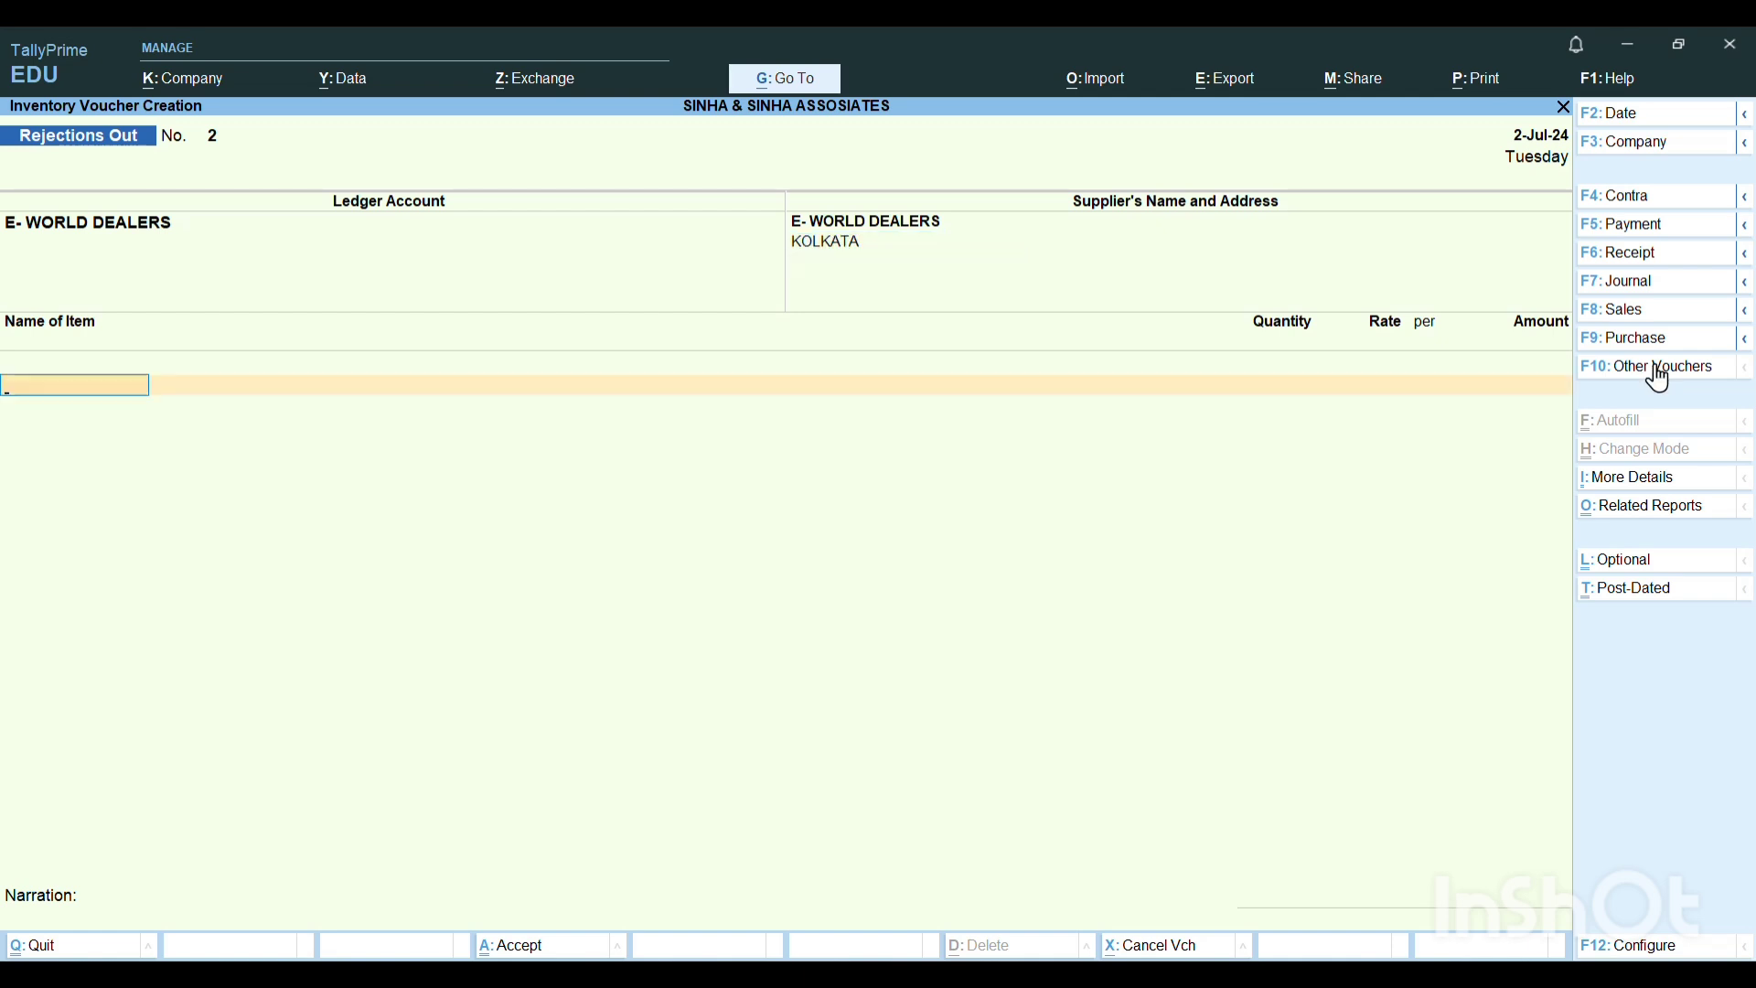
Add LED TV against the challan's tracking number and linked order, with a quantity of 1 PCS at the existing rate.
{"action": "type", "text": "L"}
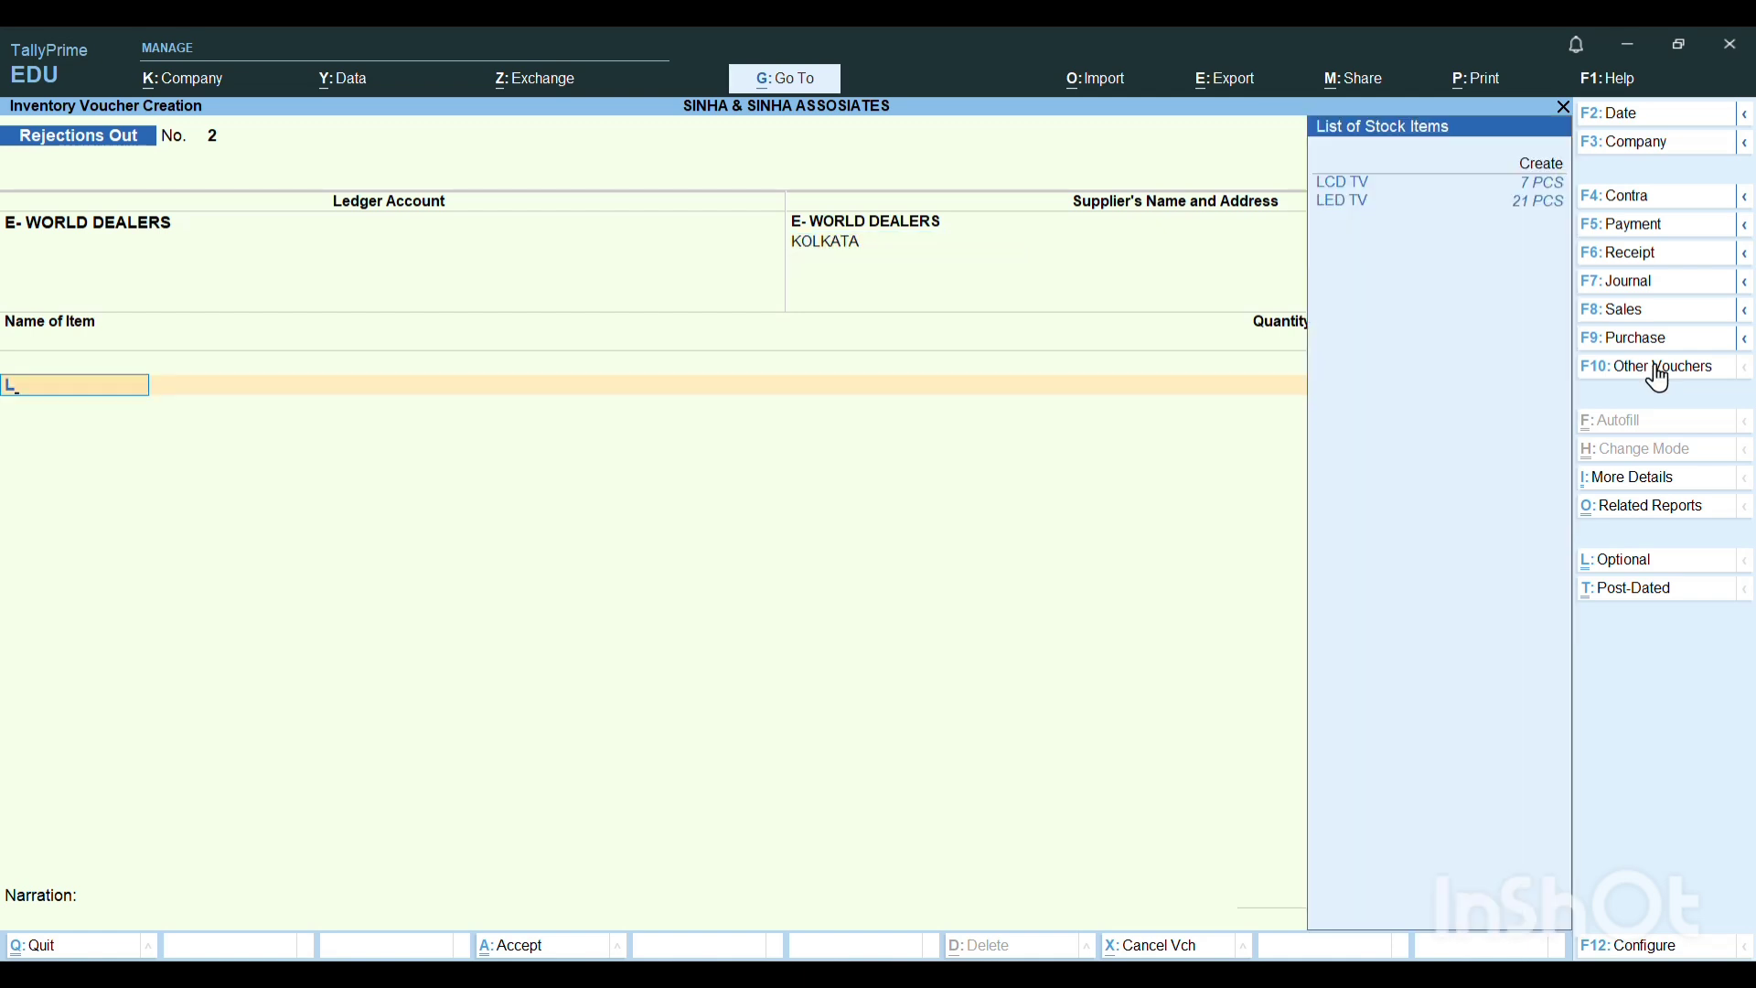
{"action": "key", "text": "Return"}
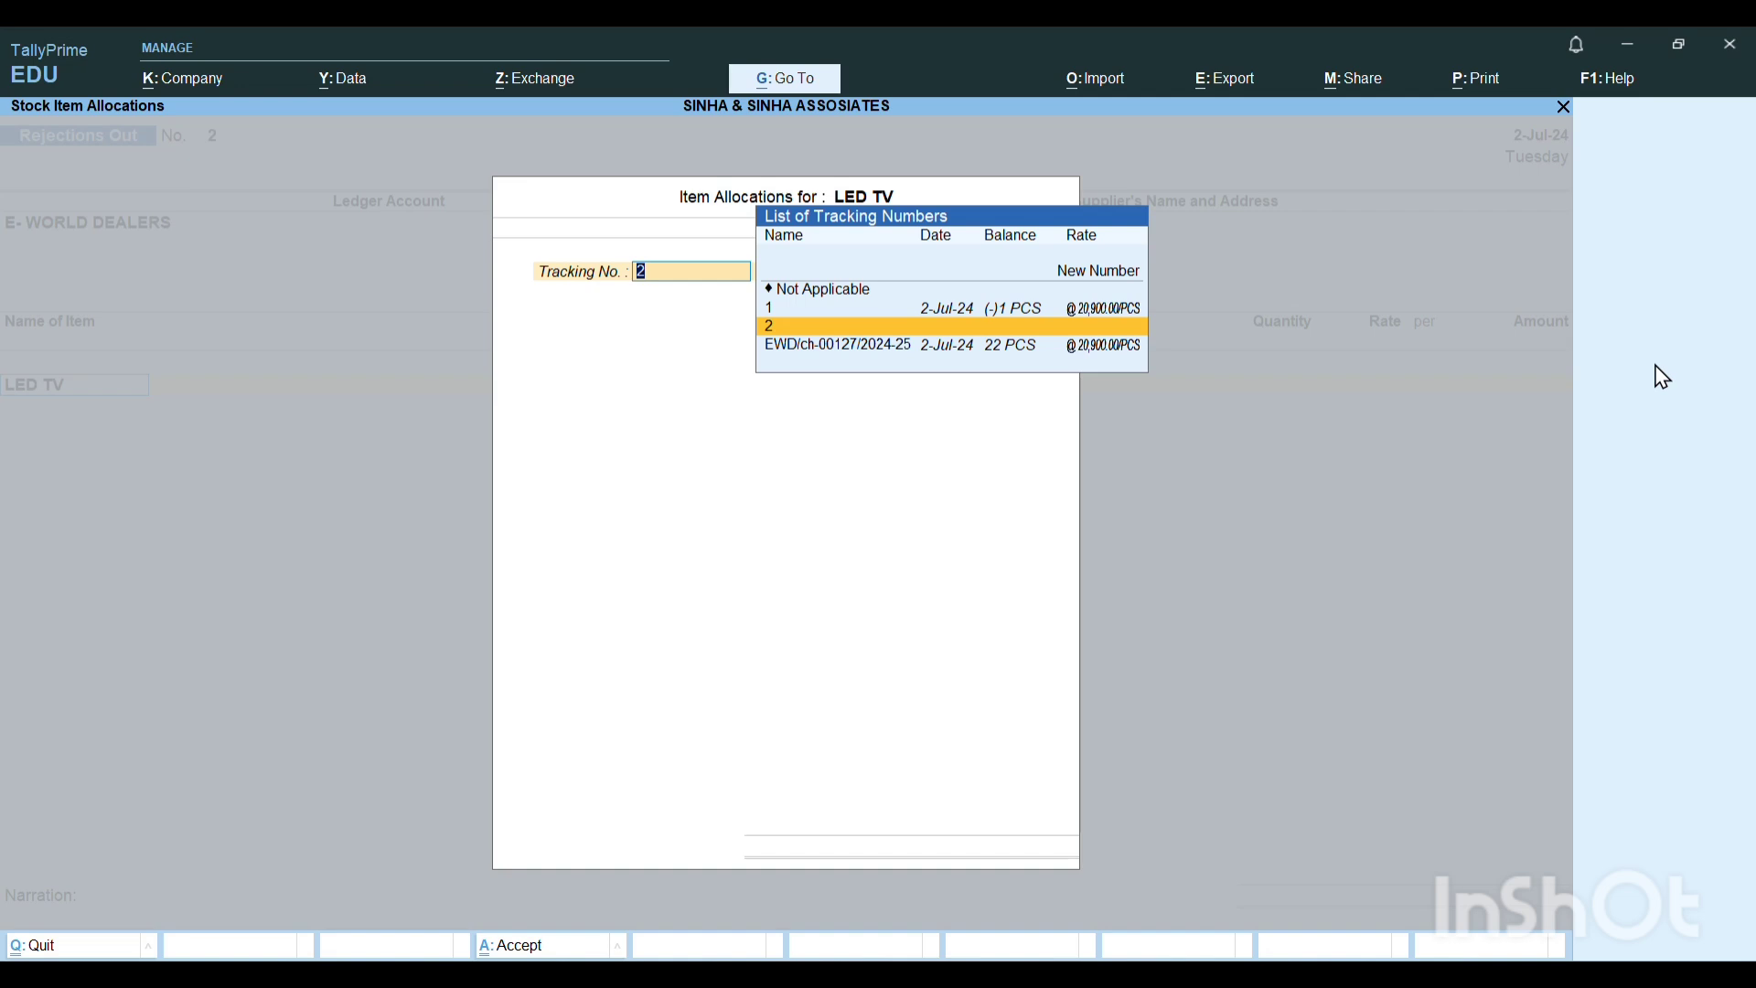
{"action": "key", "text": "Down"}
{"action": "key", "text": "Return"}
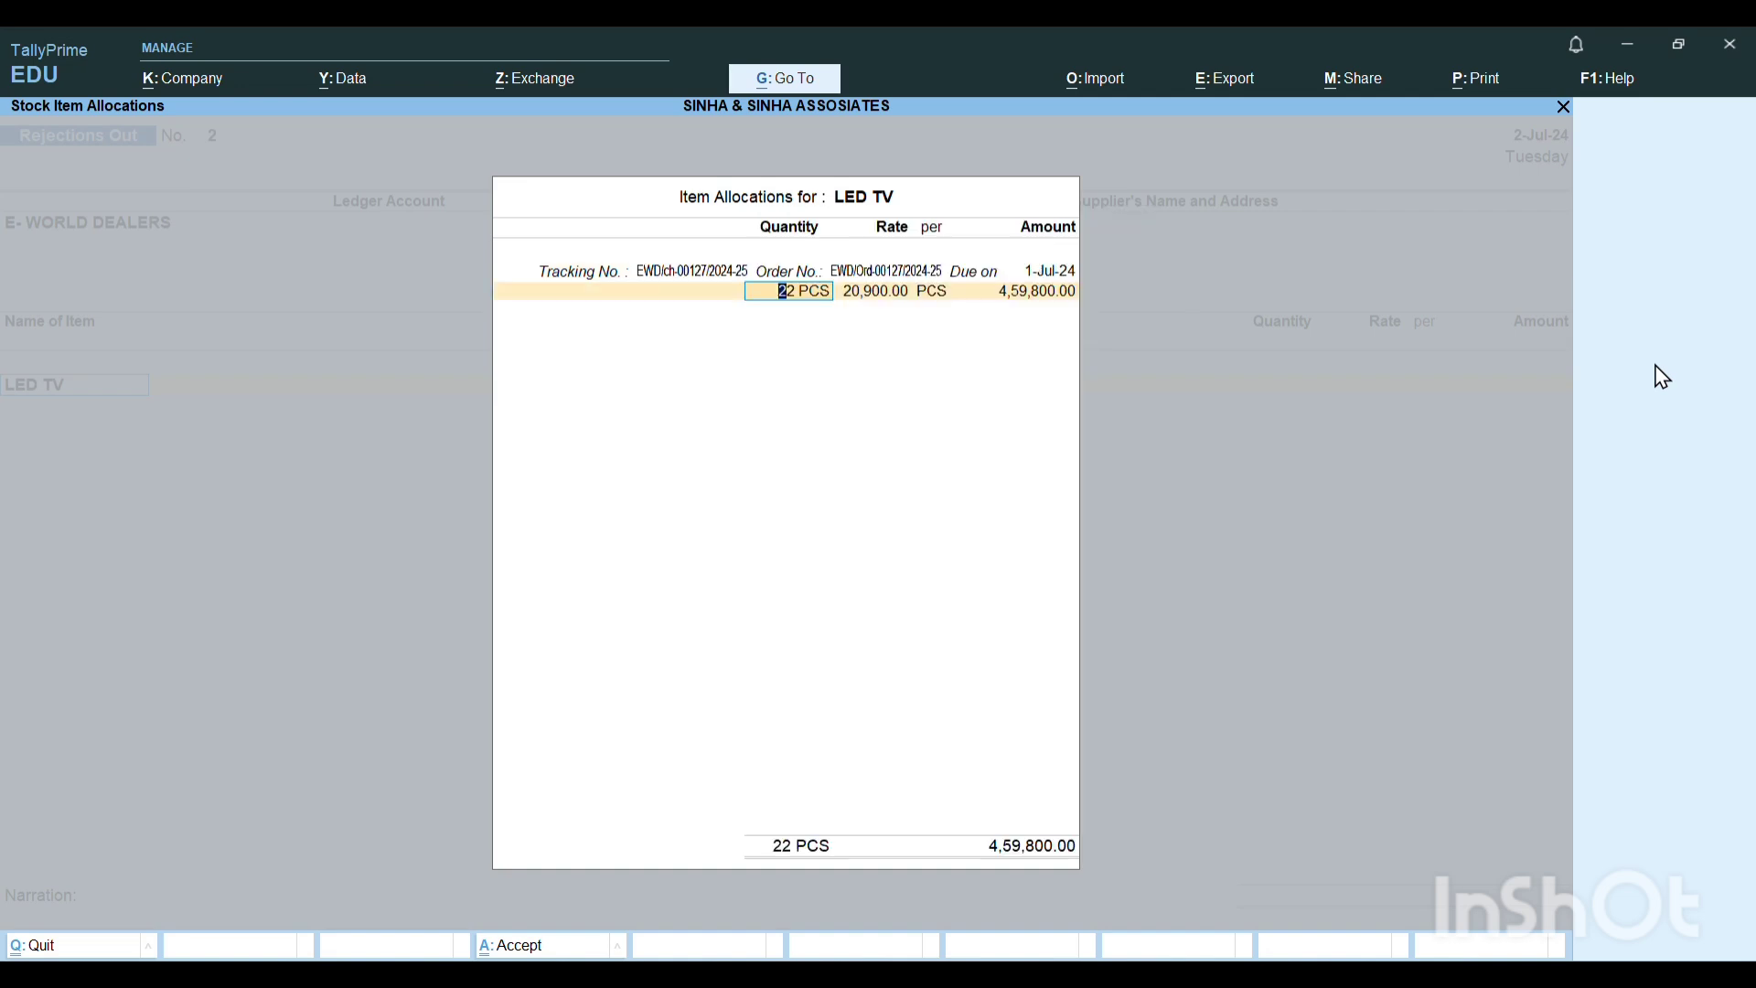
{"action": "type", "text": "1"}
{"action": "key", "text": "Return"}
End the item list, leave the narration blank and save the Rejections Out voucher.
{"action": "key", "text": "Return"}
{"action": "key", "text": "Return"}
{"action": "key", "text": "Return"}
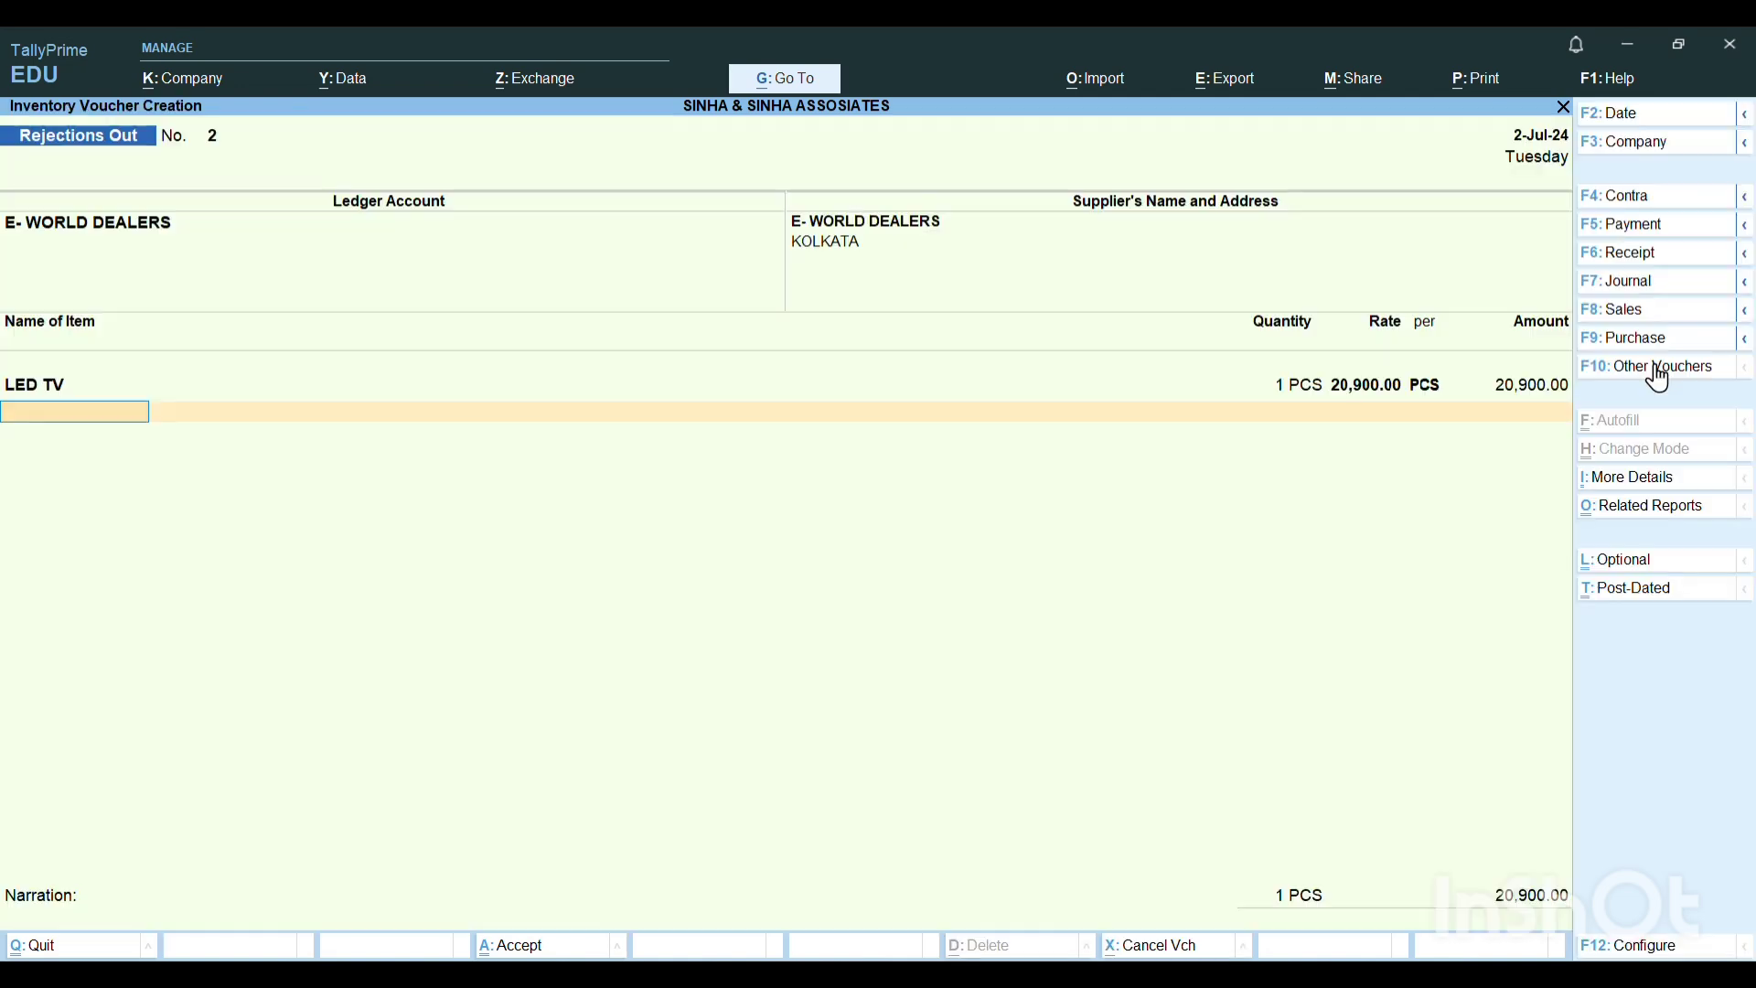
{"action": "key", "text": "Return"}
{"action": "key", "text": "Return"}
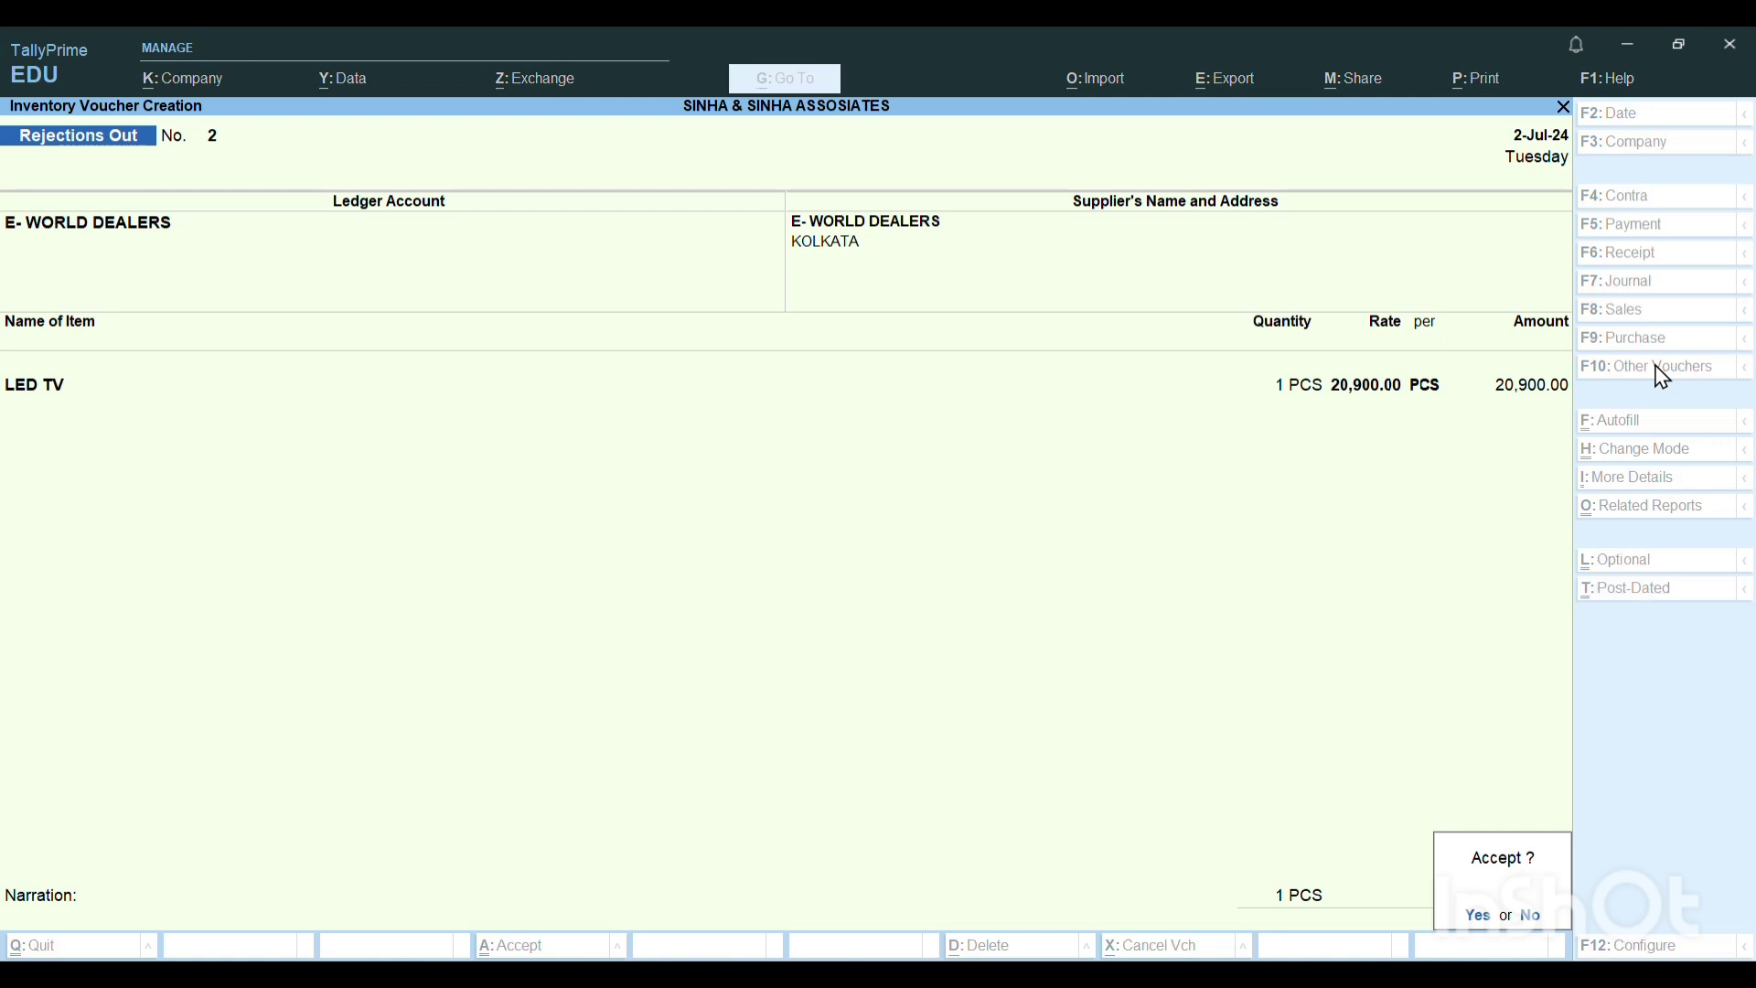
{"action": "key", "text": "Return"}
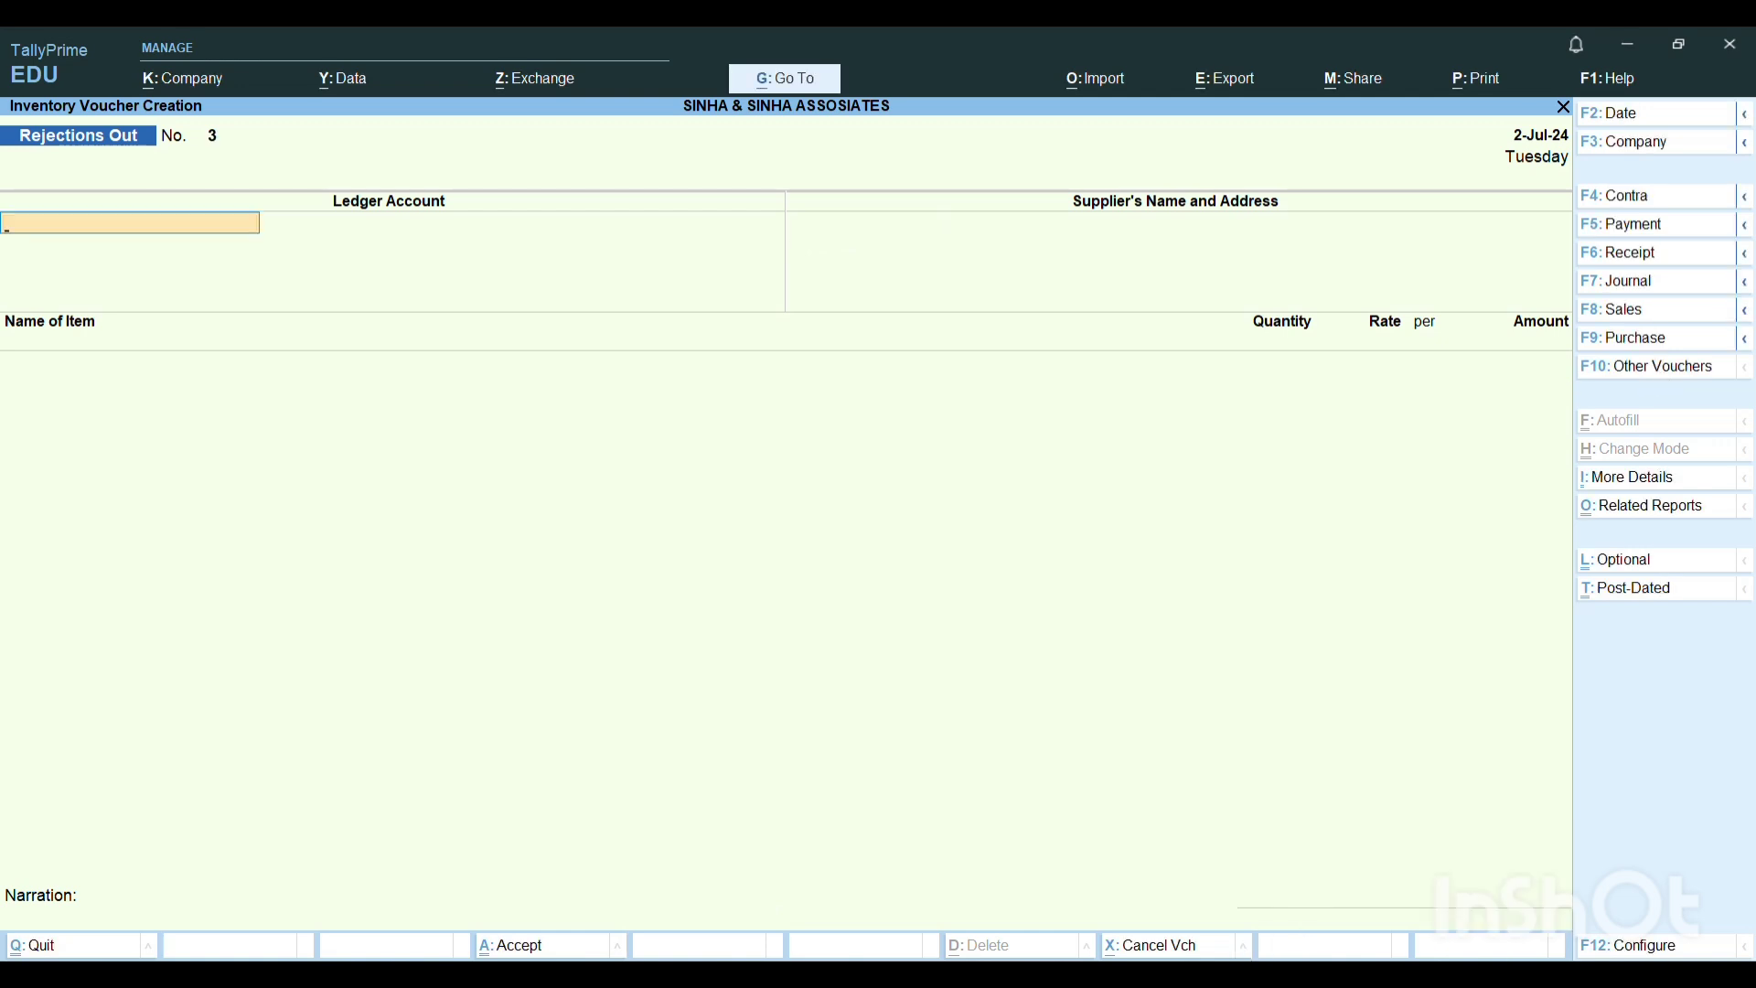
Switch to Word and examine the purchase cycle diagram and the listed order, challan and rejection transactions.
{"action": "left_click", "coordinate": [1184, 974]}
{"action": "scroll", "coordinate": [1035, 614], "scroll_direction": "up", "scroll_amount": 10}
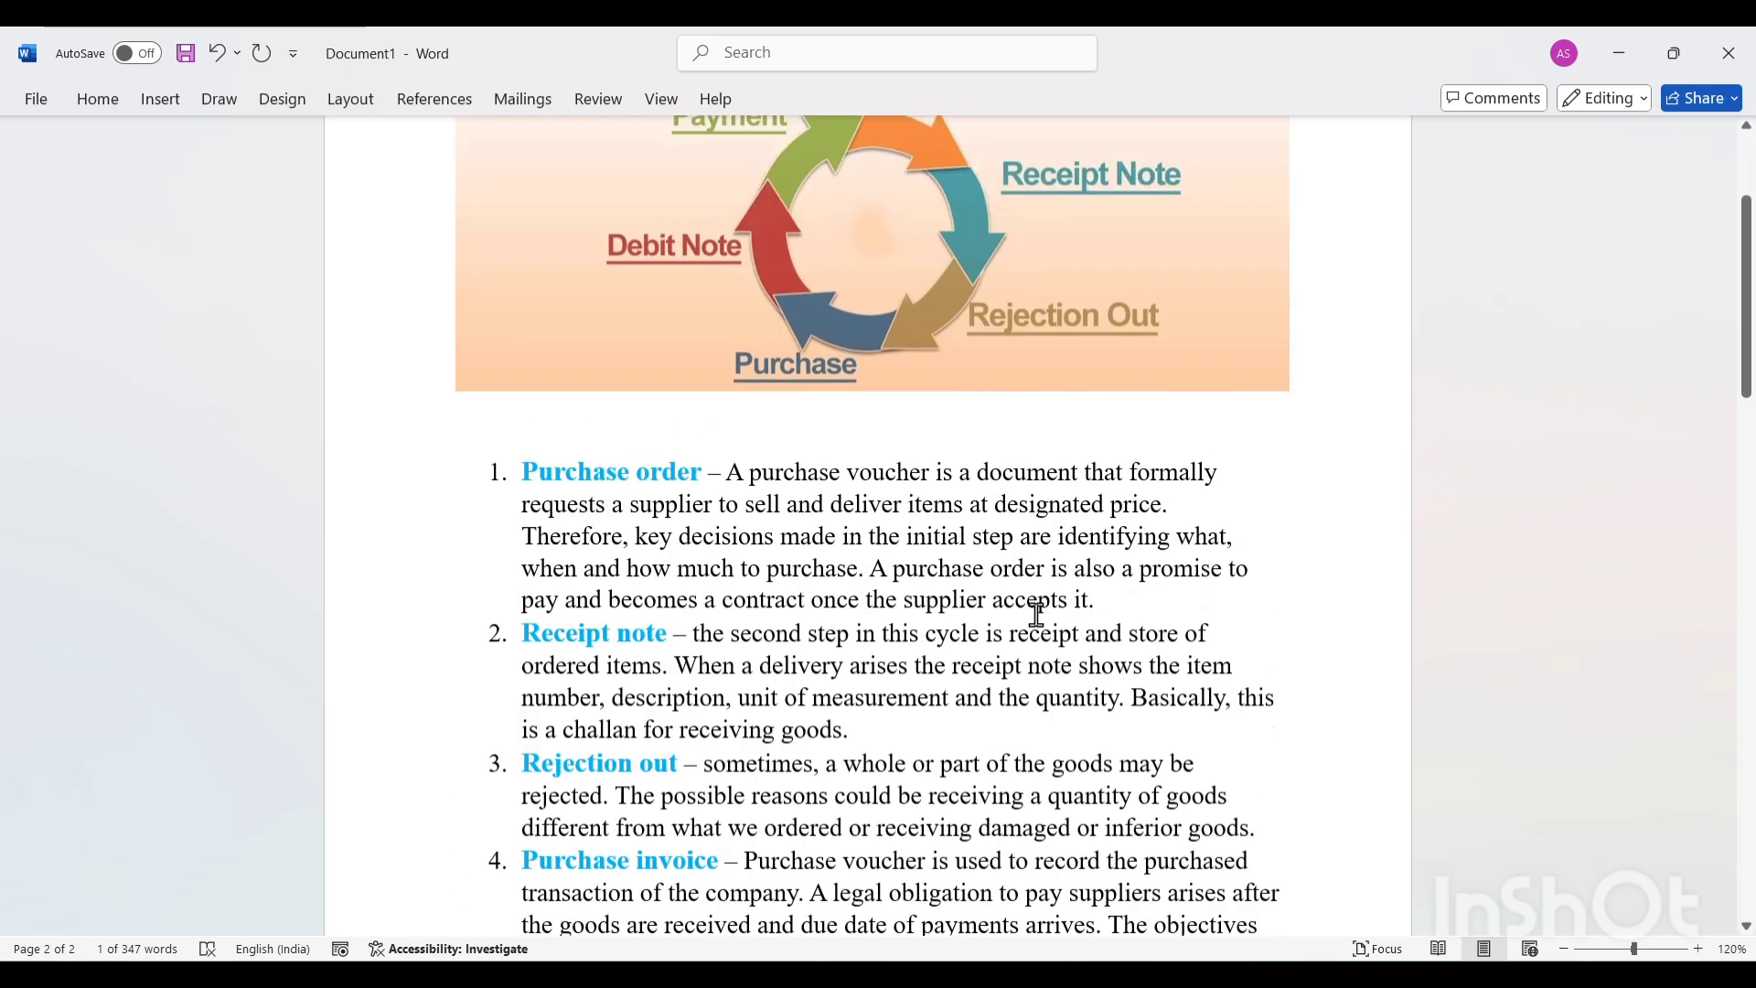
{"action": "scroll", "coordinate": [1035, 615], "scroll_direction": "up", "scroll_amount": 2}
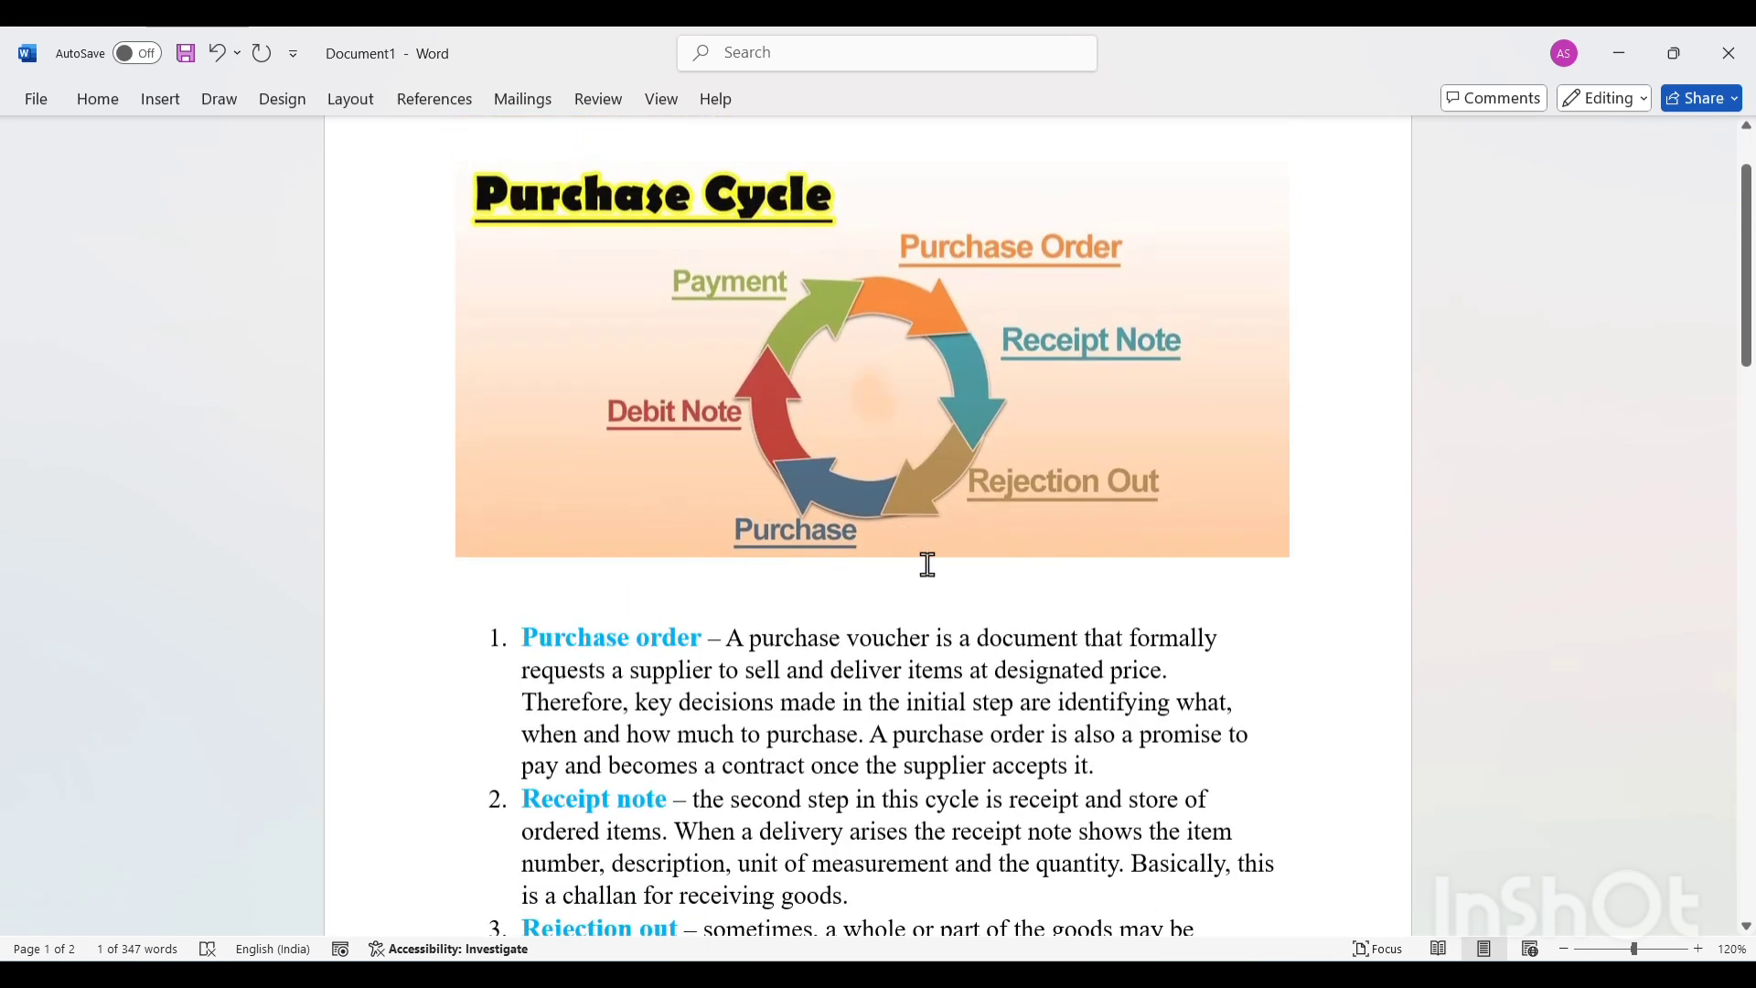
{"action": "scroll", "coordinate": [794, 592], "scroll_direction": "down", "scroll_amount": 17}
{"action": "scroll", "coordinate": [798, 595], "scroll_direction": "up", "scroll_amount": 5}
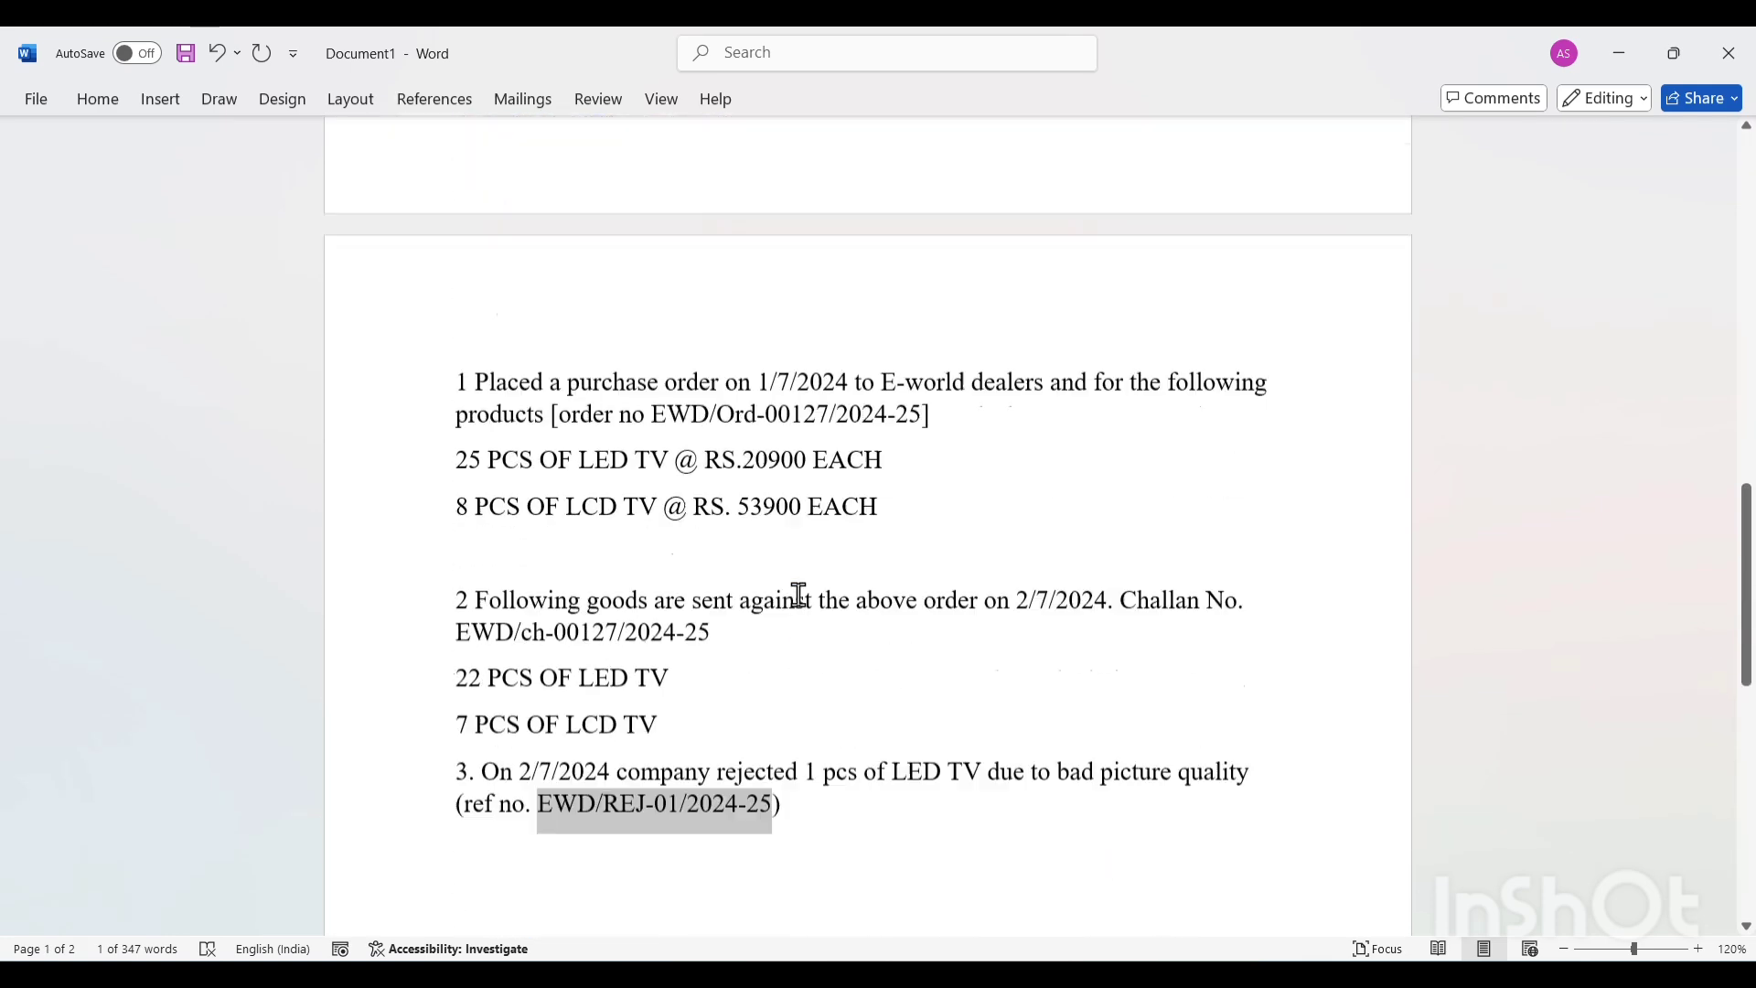
{"action": "scroll", "coordinate": [798, 594], "scroll_direction": "up", "scroll_amount": 1}
{"action": "scroll", "coordinate": [798, 594], "scroll_direction": "down", "scroll_amount": 6}
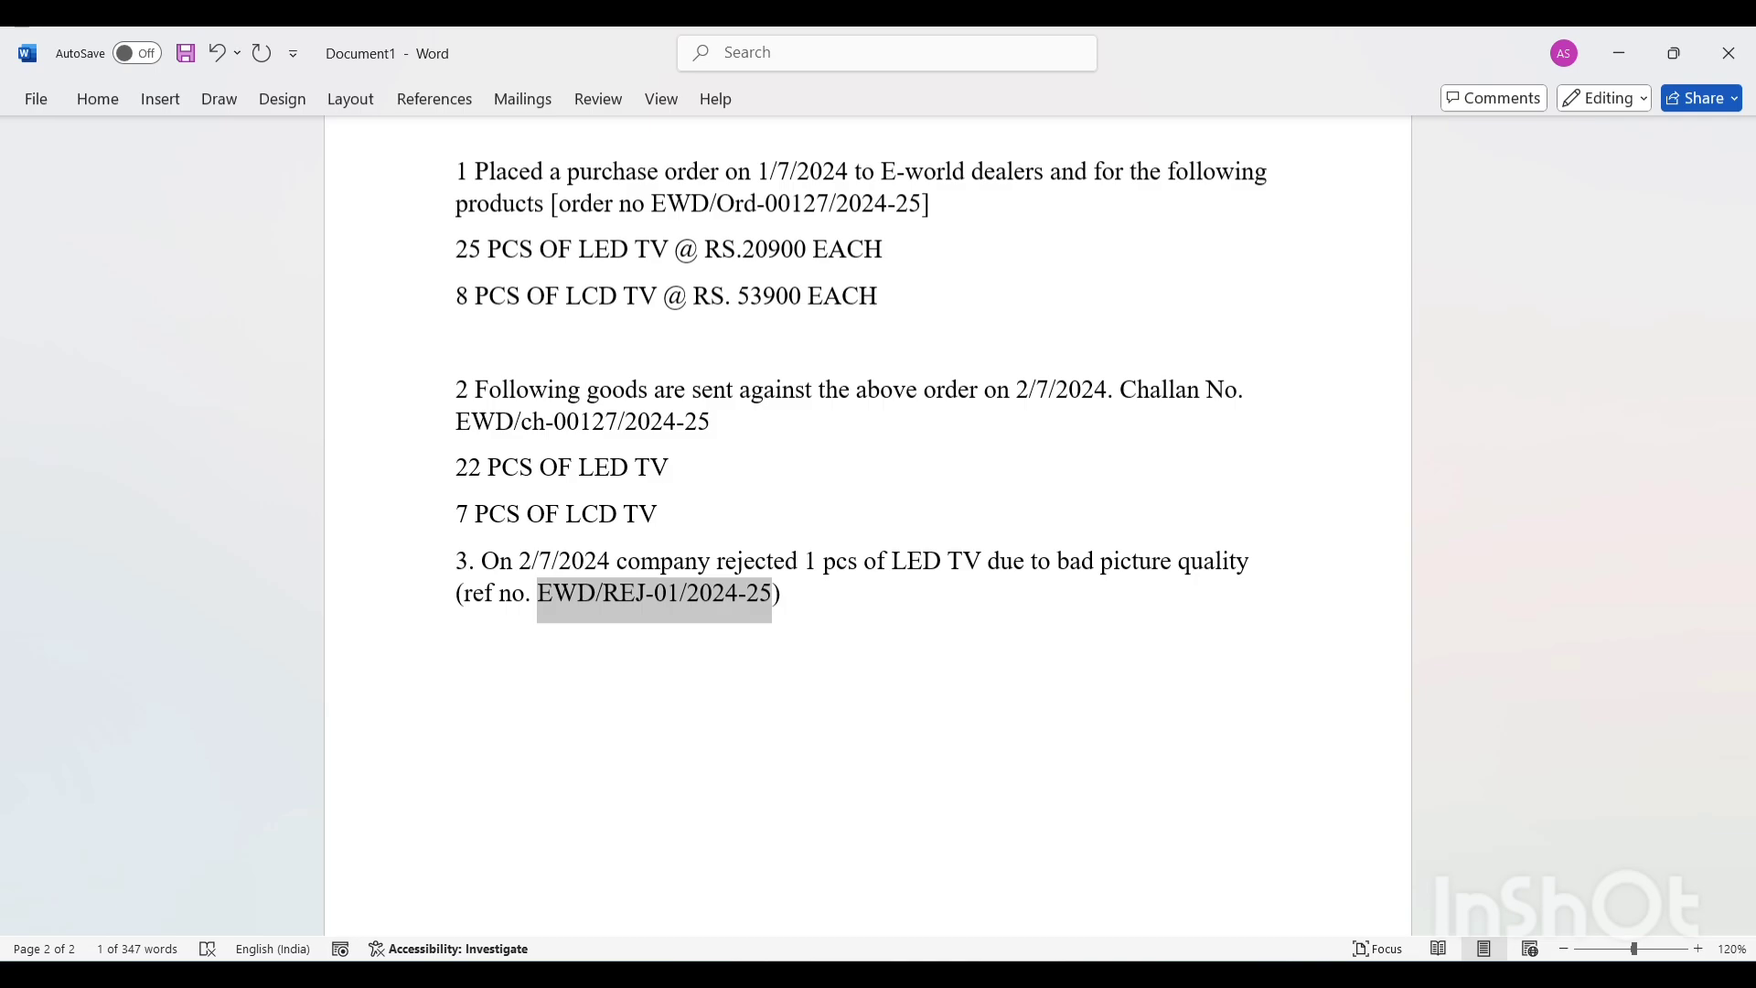
Return to TallyPrime, quit the blank Rejections Out voucher and open a new Purchase voucher.
{"action": "left_click", "coordinate": [1232, 975]}
{"action": "key", "text": "Escape"}
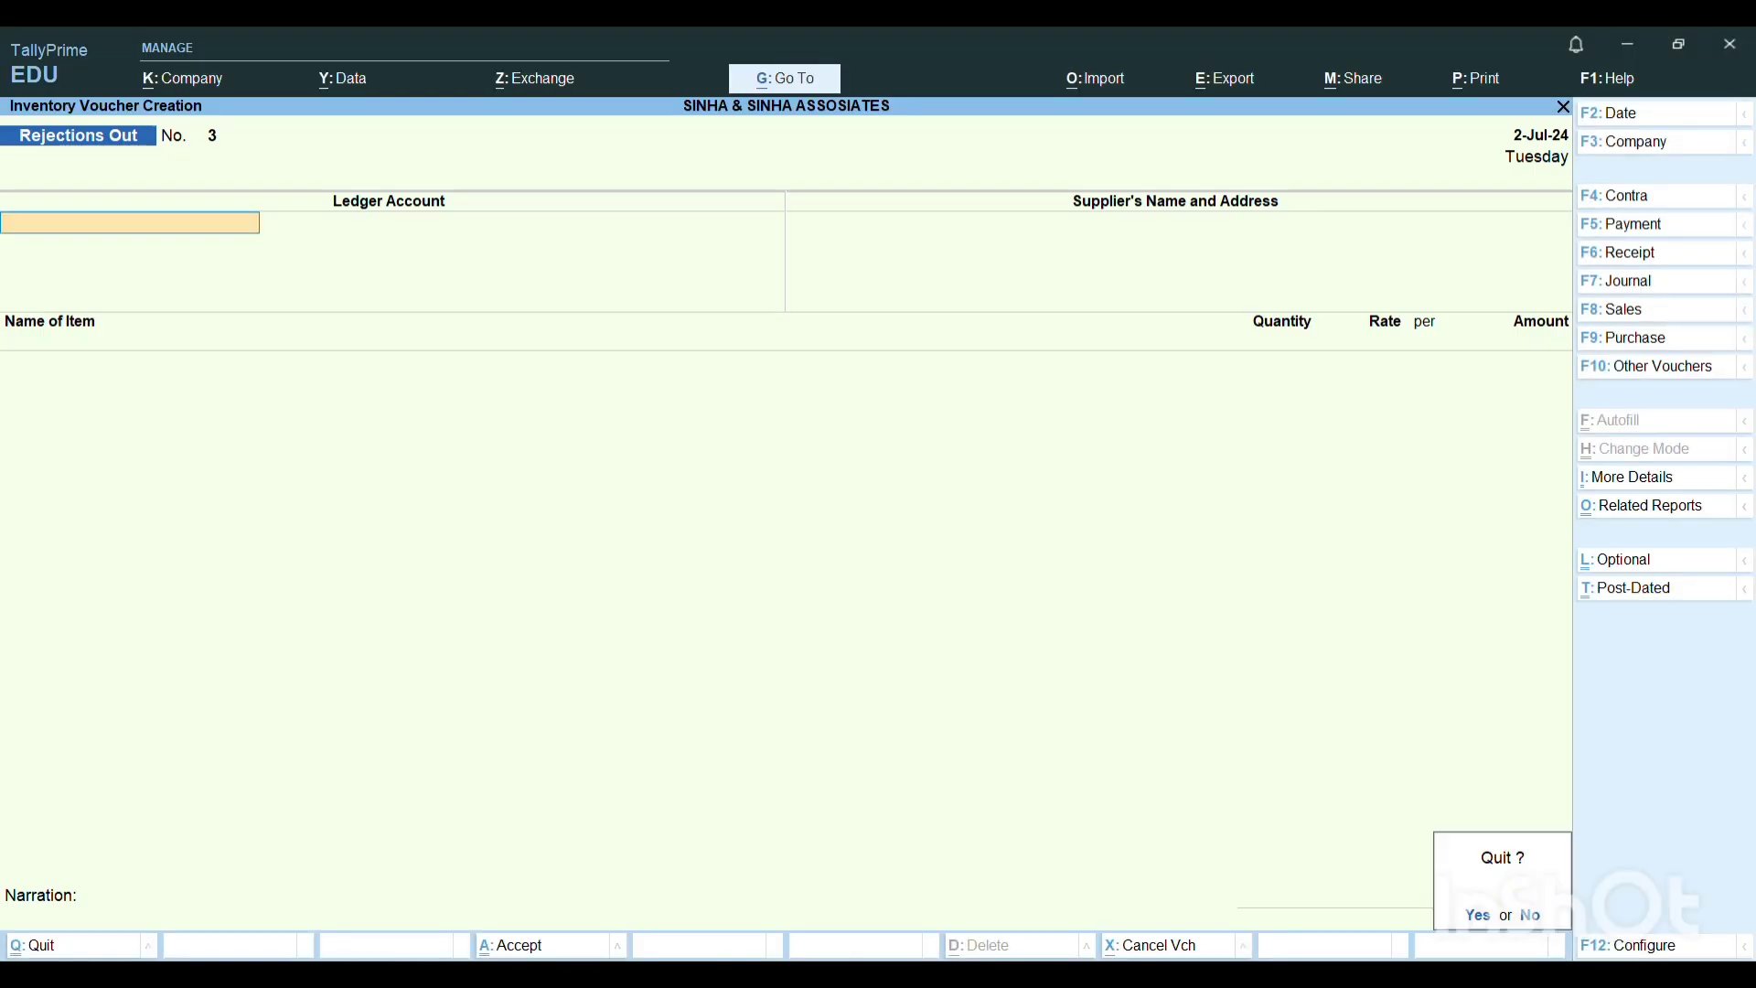
{"action": "key", "text": "y"}
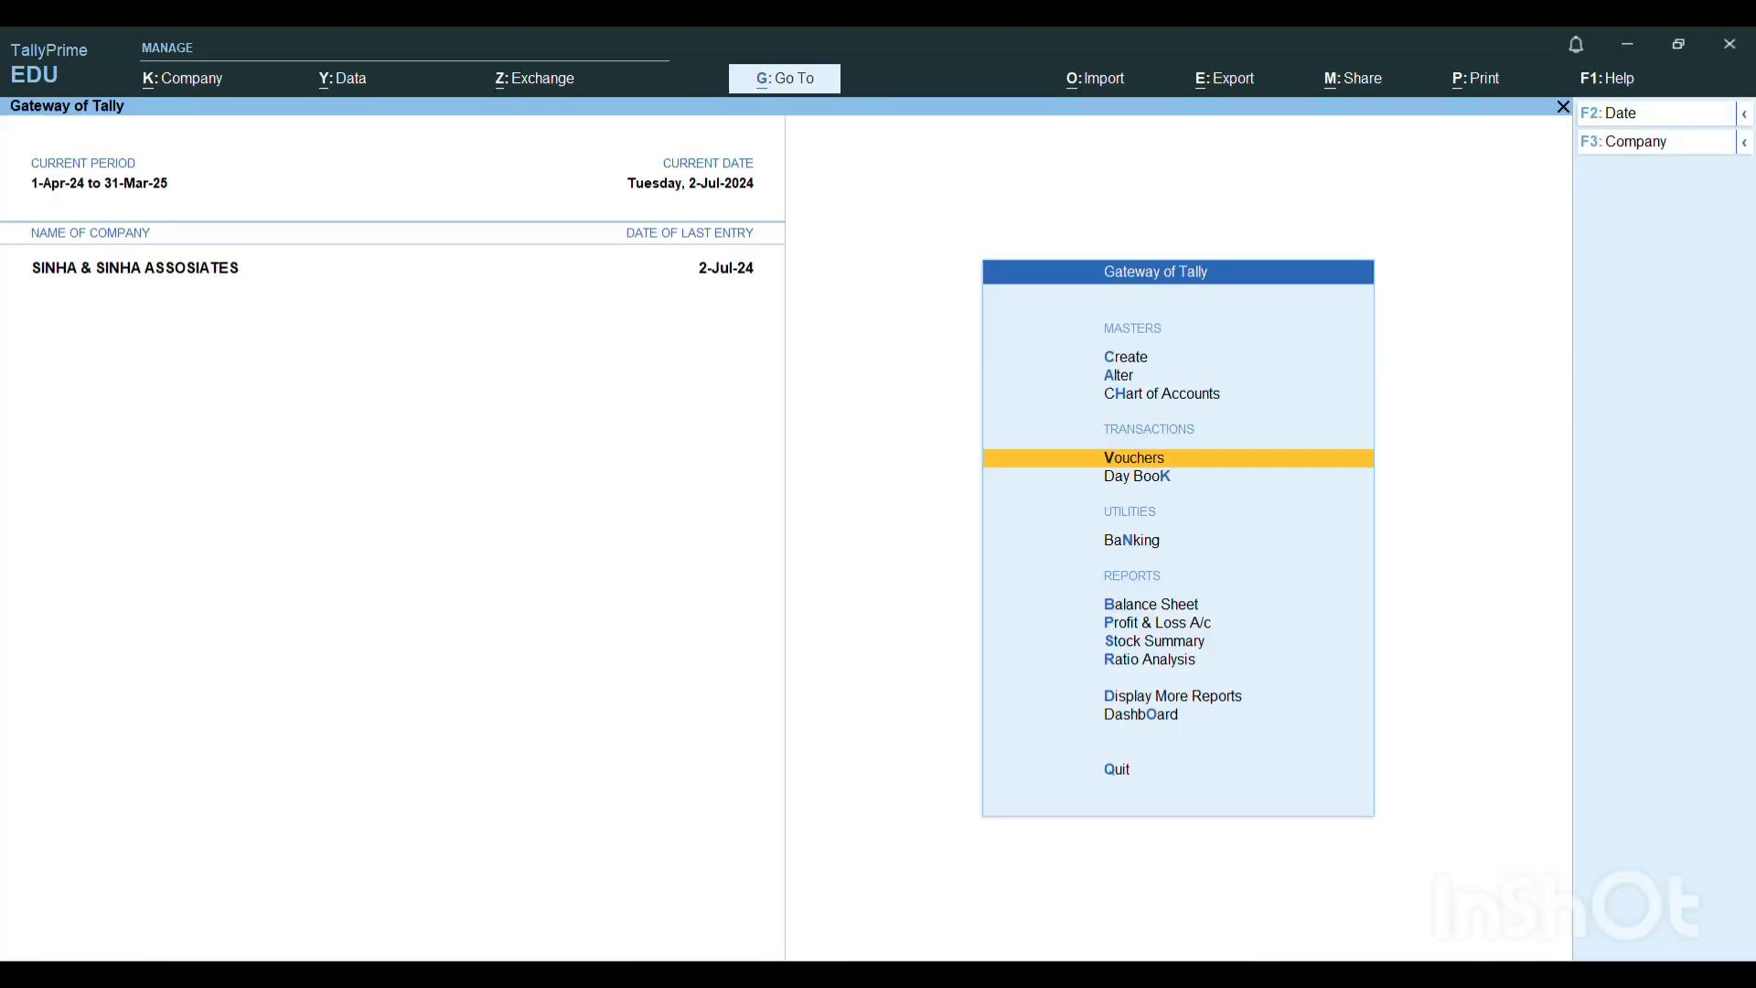
{"action": "key", "text": "Return"}
{"action": "key", "text": "F9"}
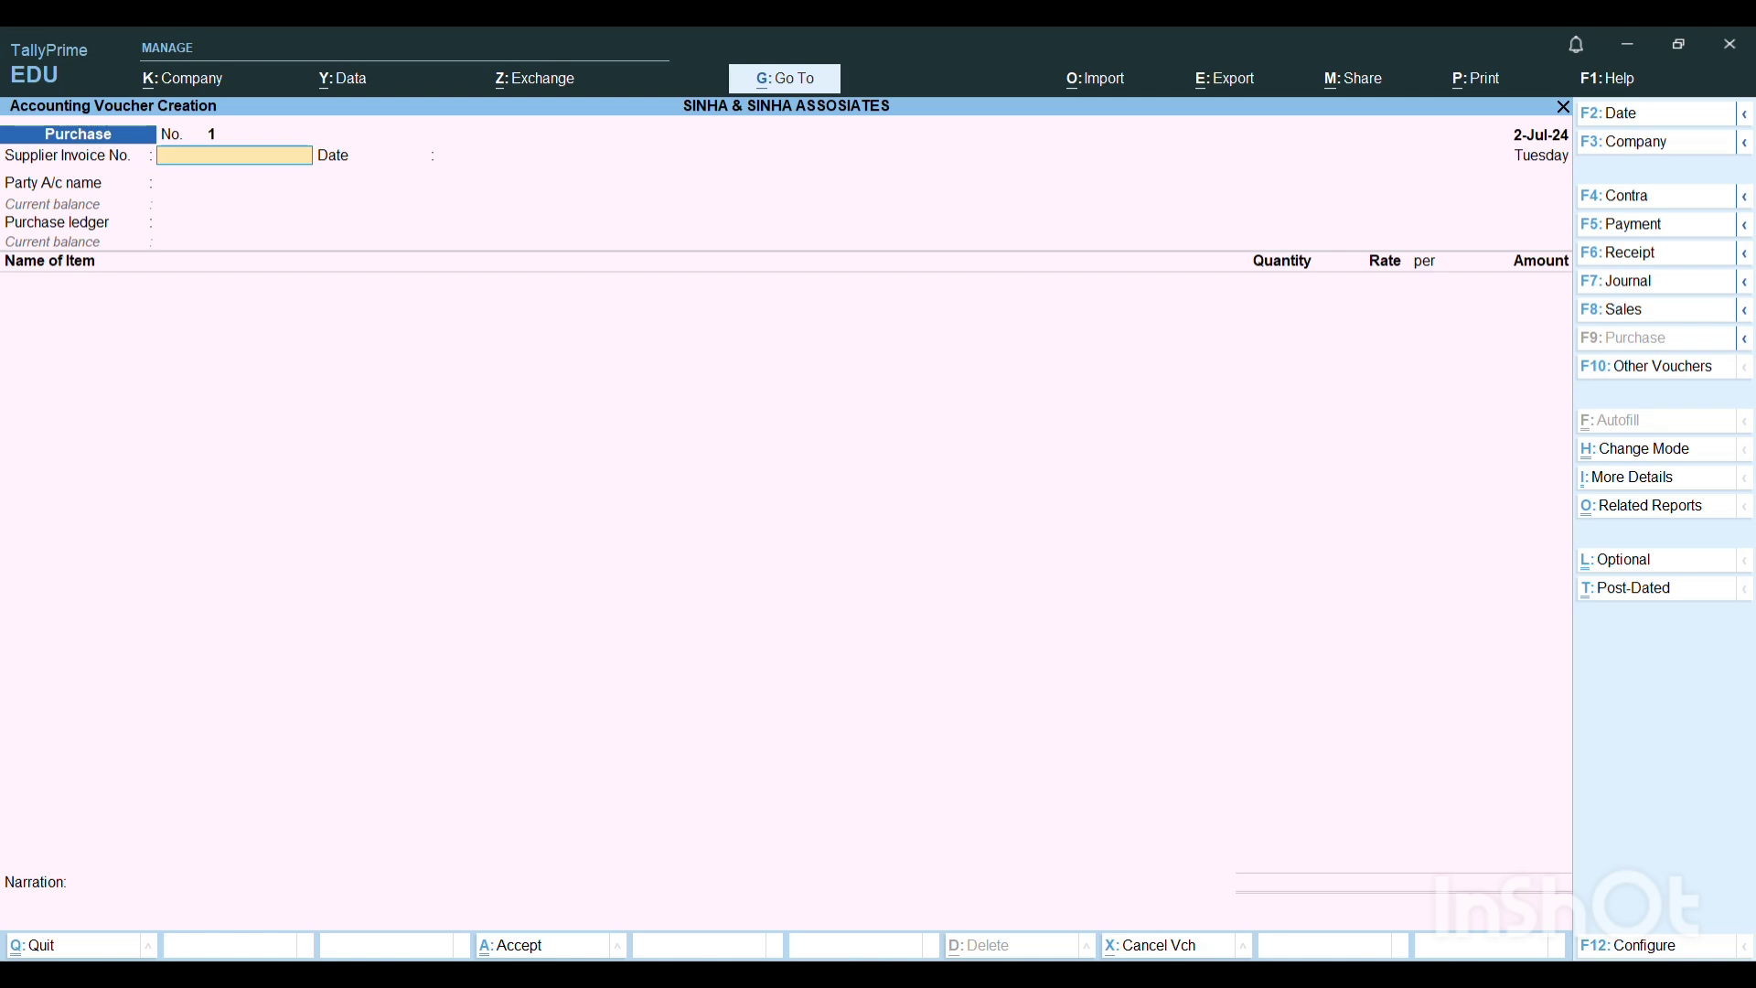
Enter EWD/11/24-25 as the supplier invoice number and set the voucher date to 2-7, keeping 2-Jul-24 as the invoice date.
{"action": "type", "text": "EWD/11/24-25"}
{"action": "key", "text": "Return"}
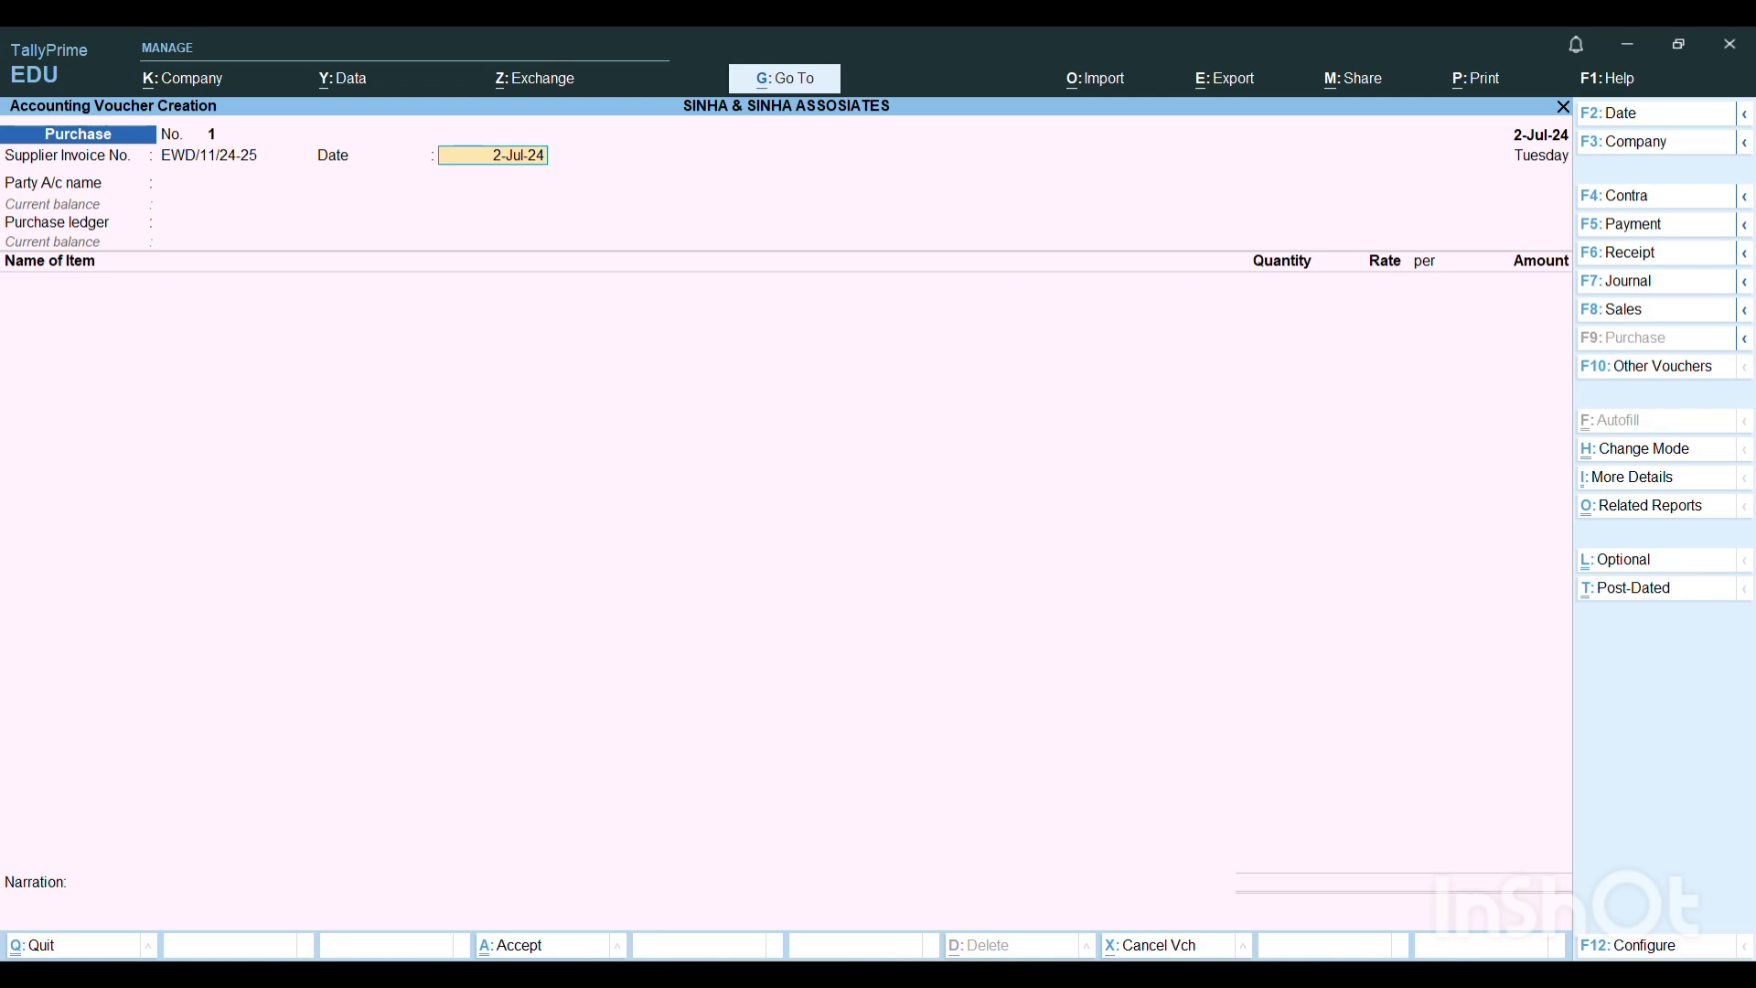
{"action": "key", "text": "F2"}
{"action": "type", "text": "2-7"}
{"action": "key", "text": "Return"}
{"action": "key", "text": "Return"}
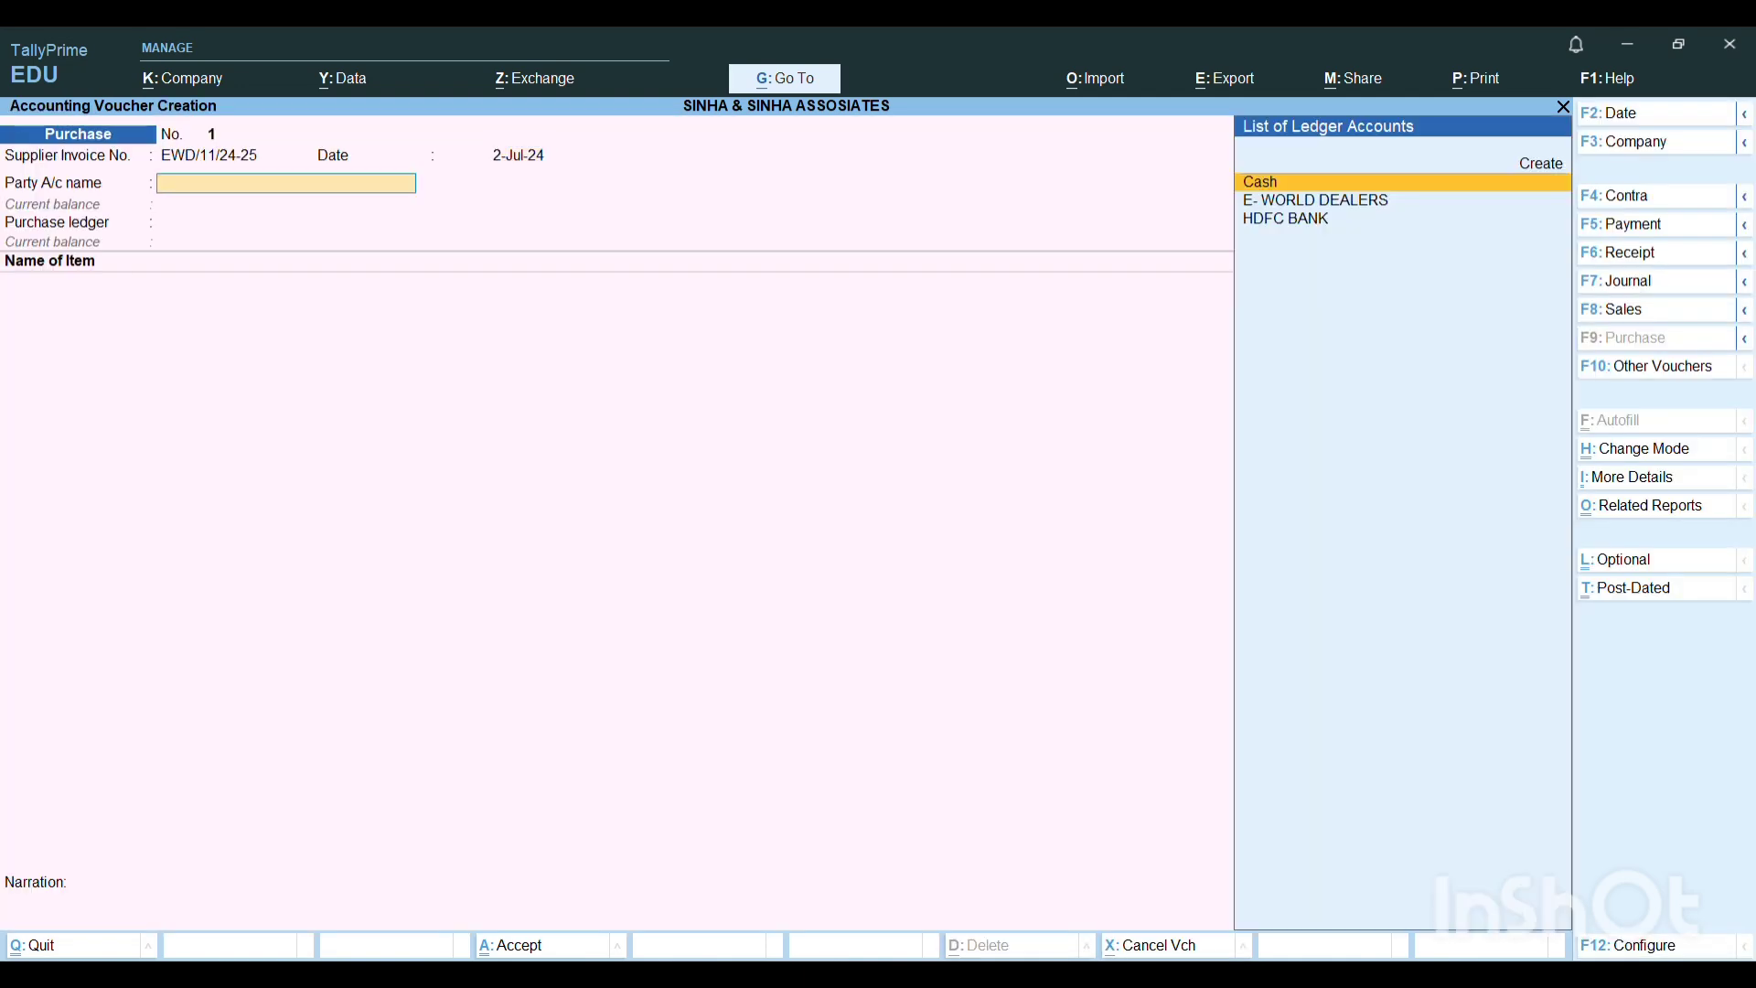
Choose E- WORLD DEALERS as the party with receipt note Not Applicable and blank receipt details, and book to PURCHASE LEDGER.
{"action": "key", "text": "Down"}
{"action": "key", "text": "Return"}
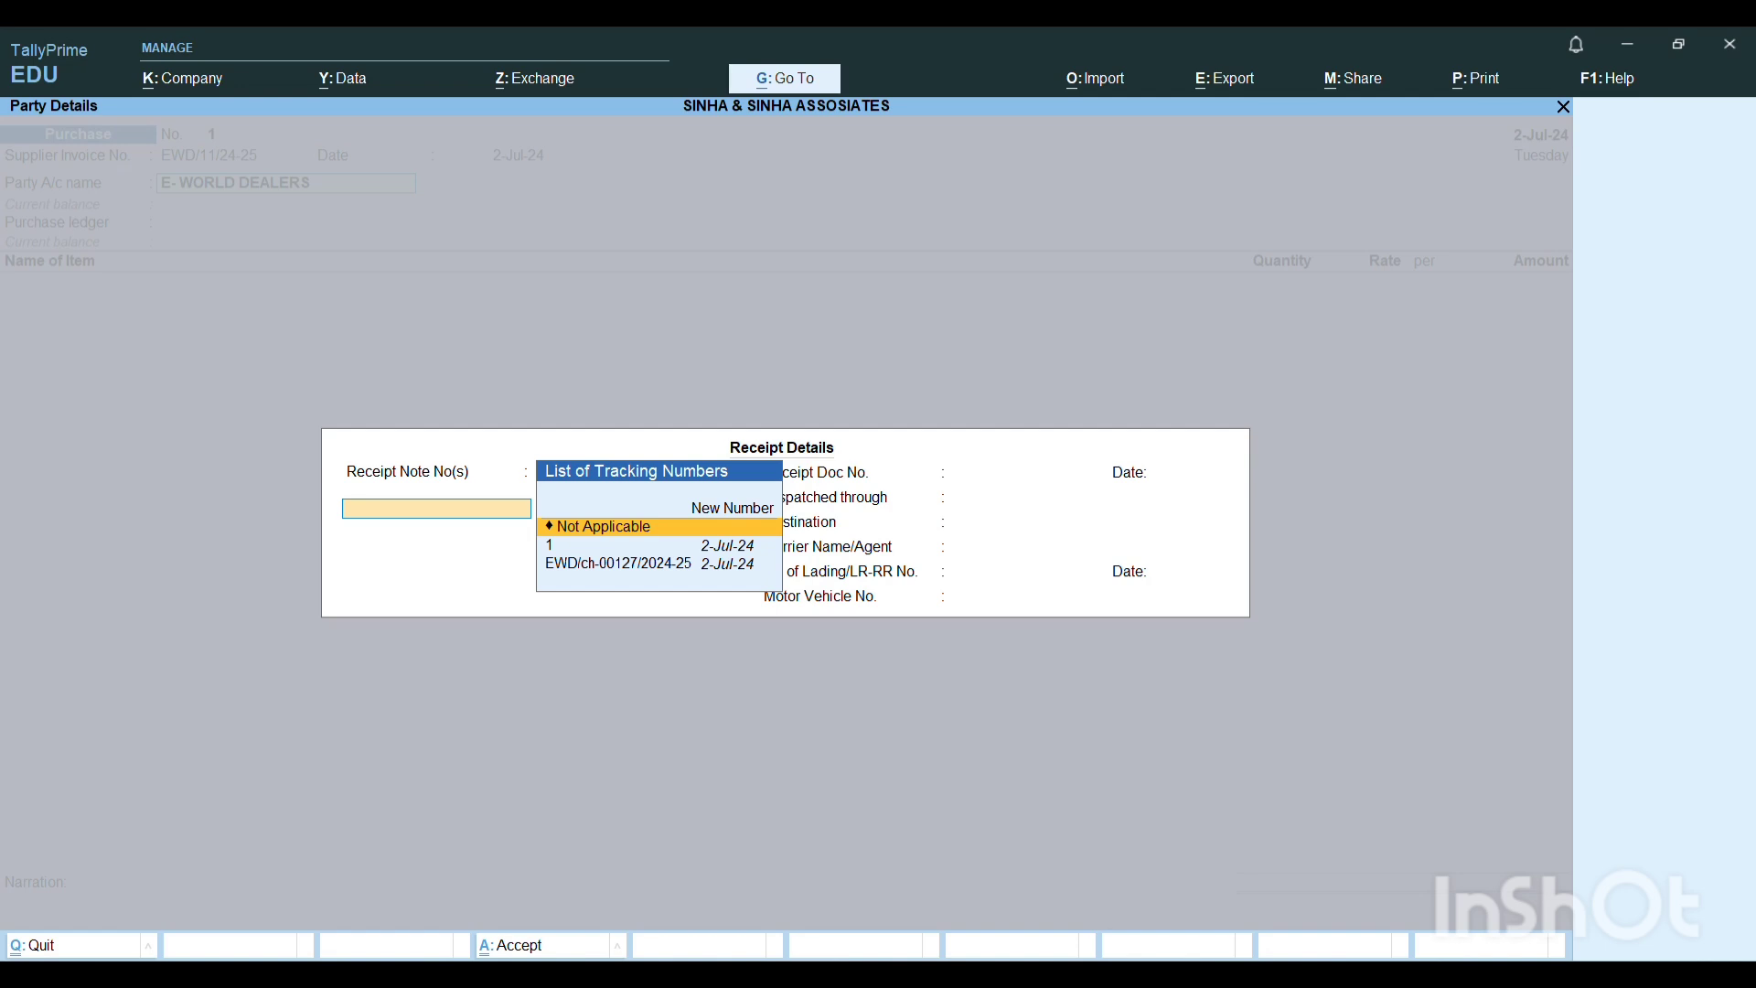
{"action": "key", "text": "Return"}
{"action": "key", "text": "Return"}
{"action": "key", "text": "Return"}
{"action": "key", "text": "Return"}
{"action": "key", "text": "Return"}
{"action": "key", "text": "Return"}
{"action": "key", "text": "Return"}
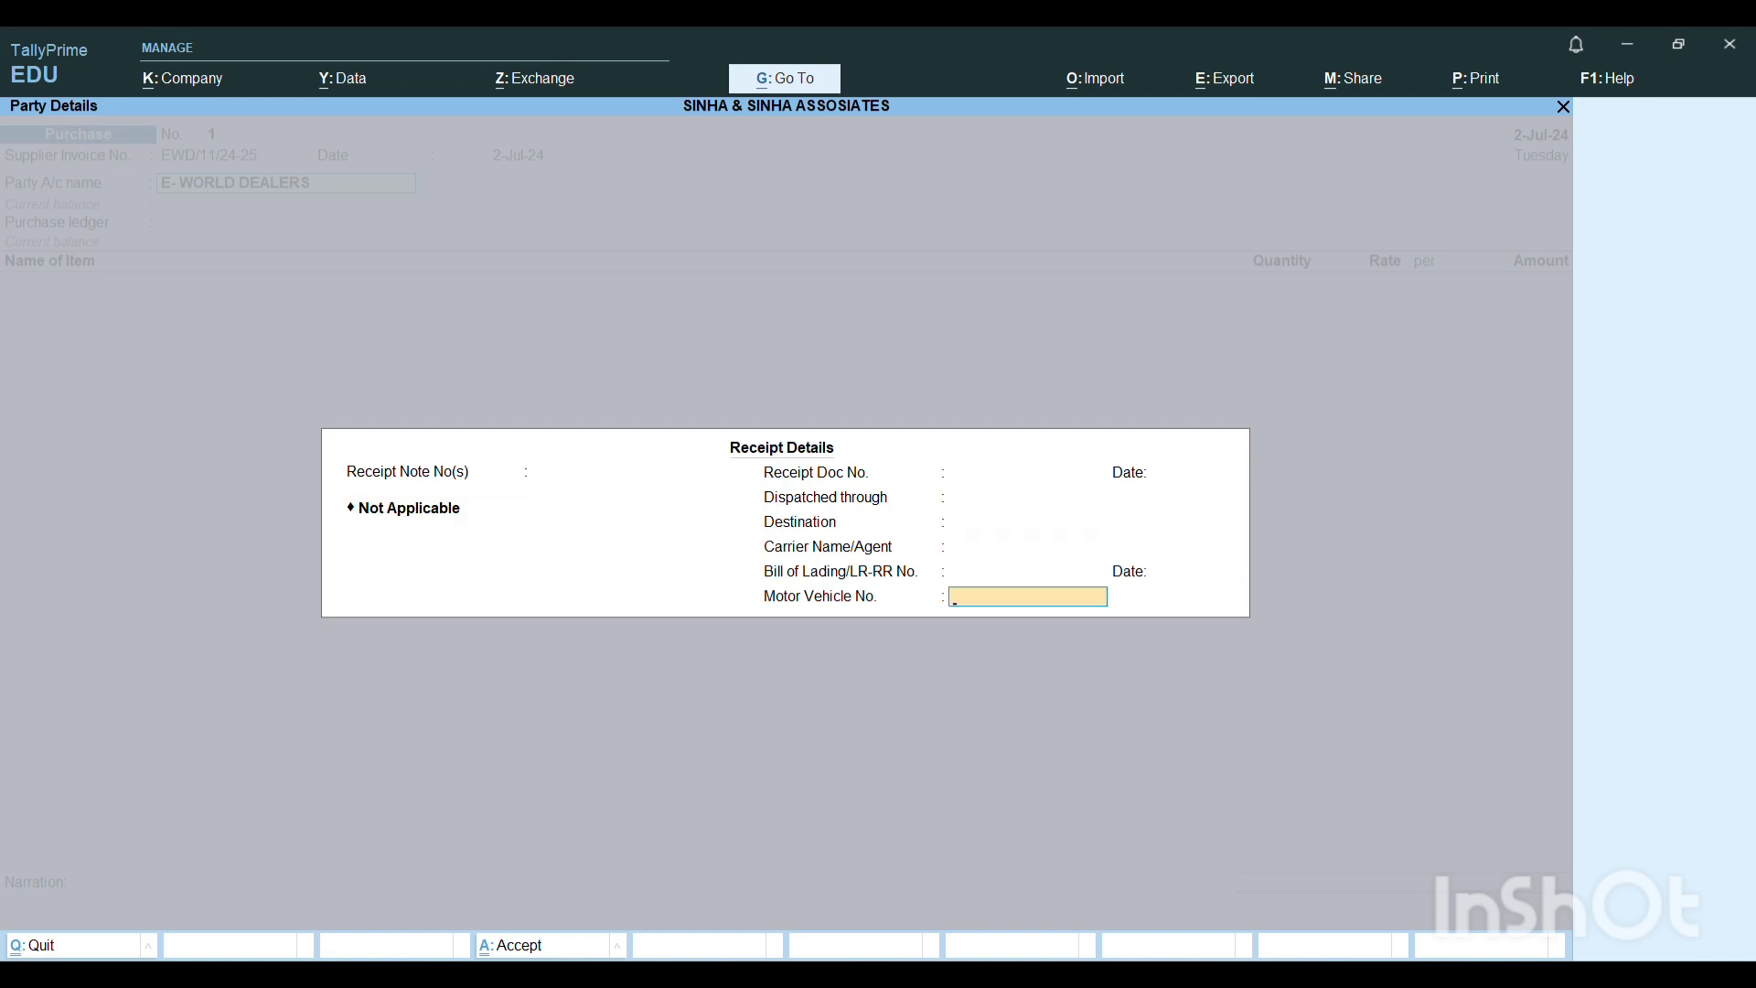
{"action": "key", "text": "Return"}
{"action": "key", "text": "ctrl+a"}
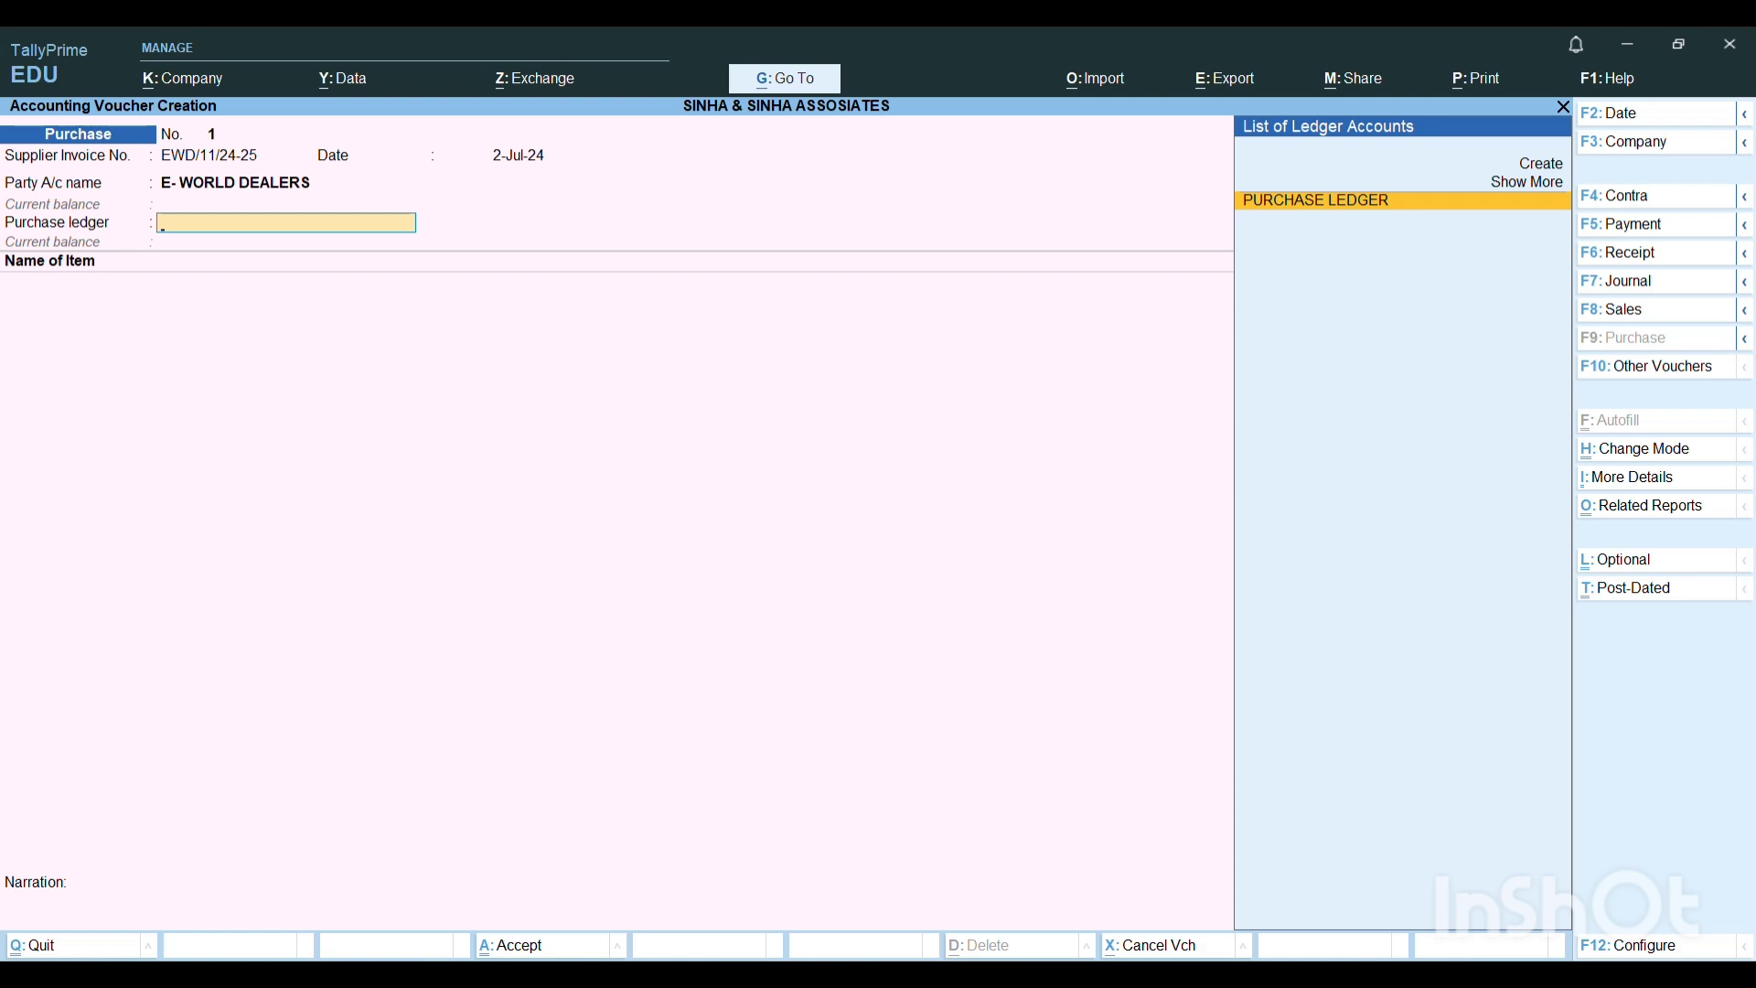
{"action": "key", "text": "Return"}
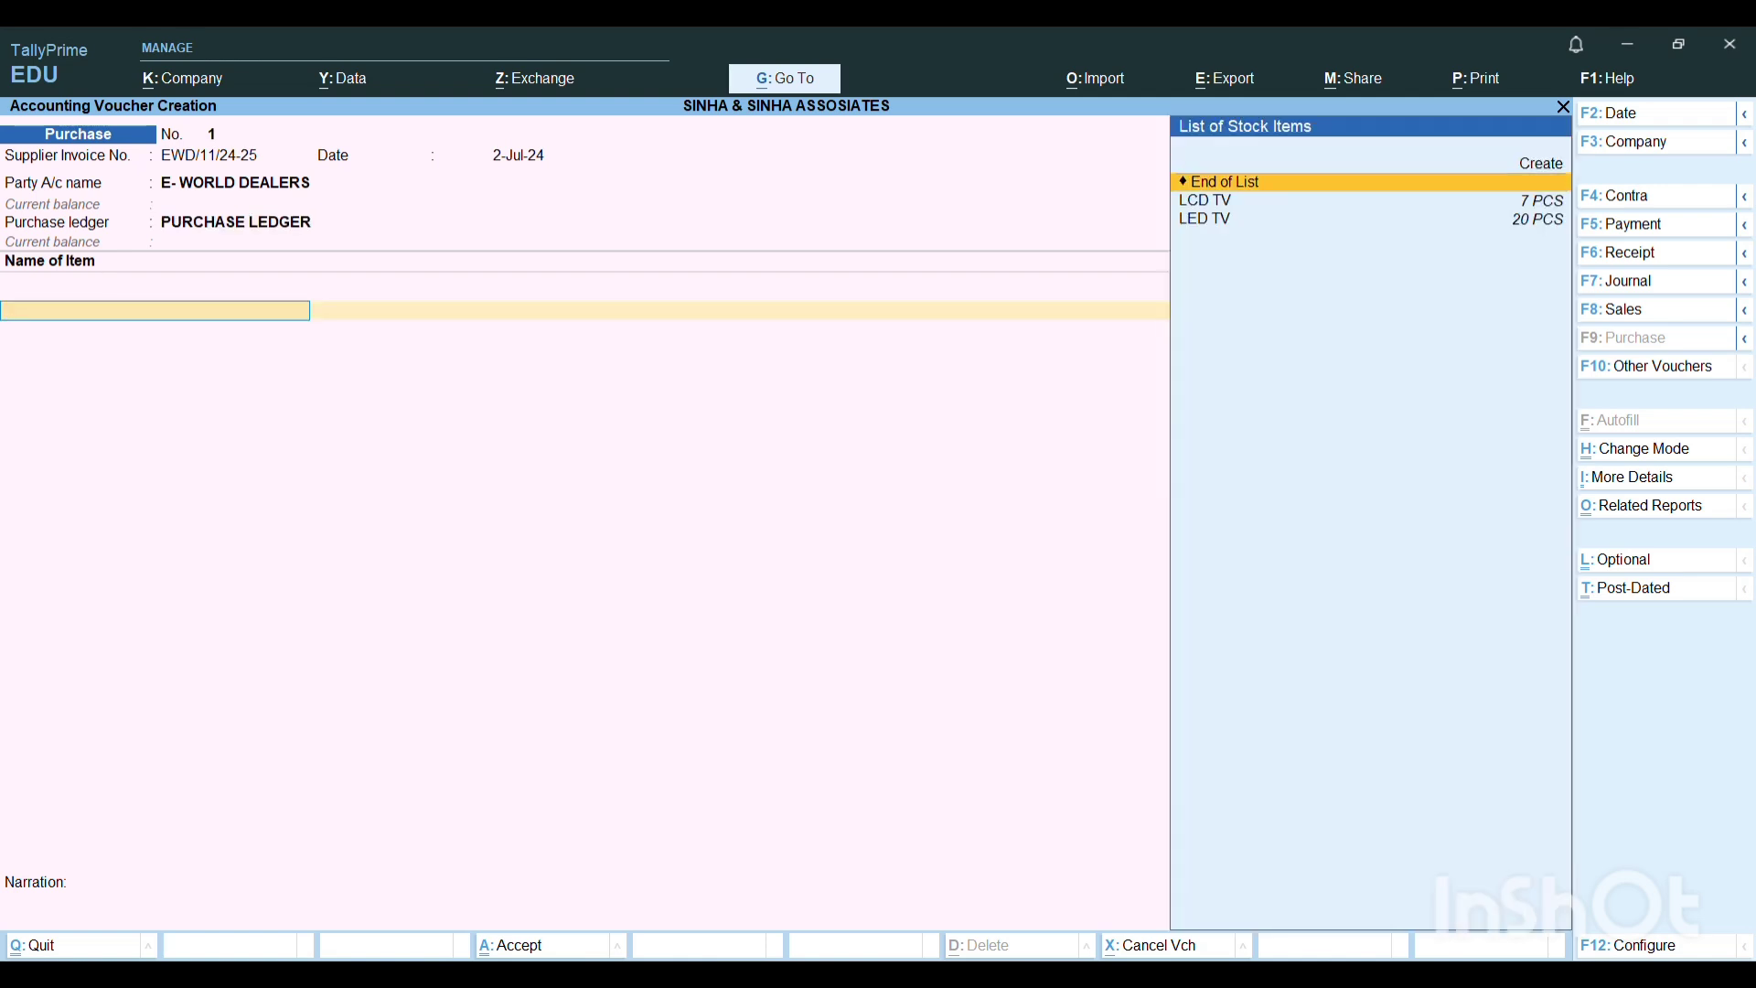
Add LED TV as the first item of the purchase voucher, with its tracking and order numbers Not Applicable.
{"action": "key", "text": "Down"}
{"action": "key", "text": "Down"}
{"action": "key", "text": "Return"}
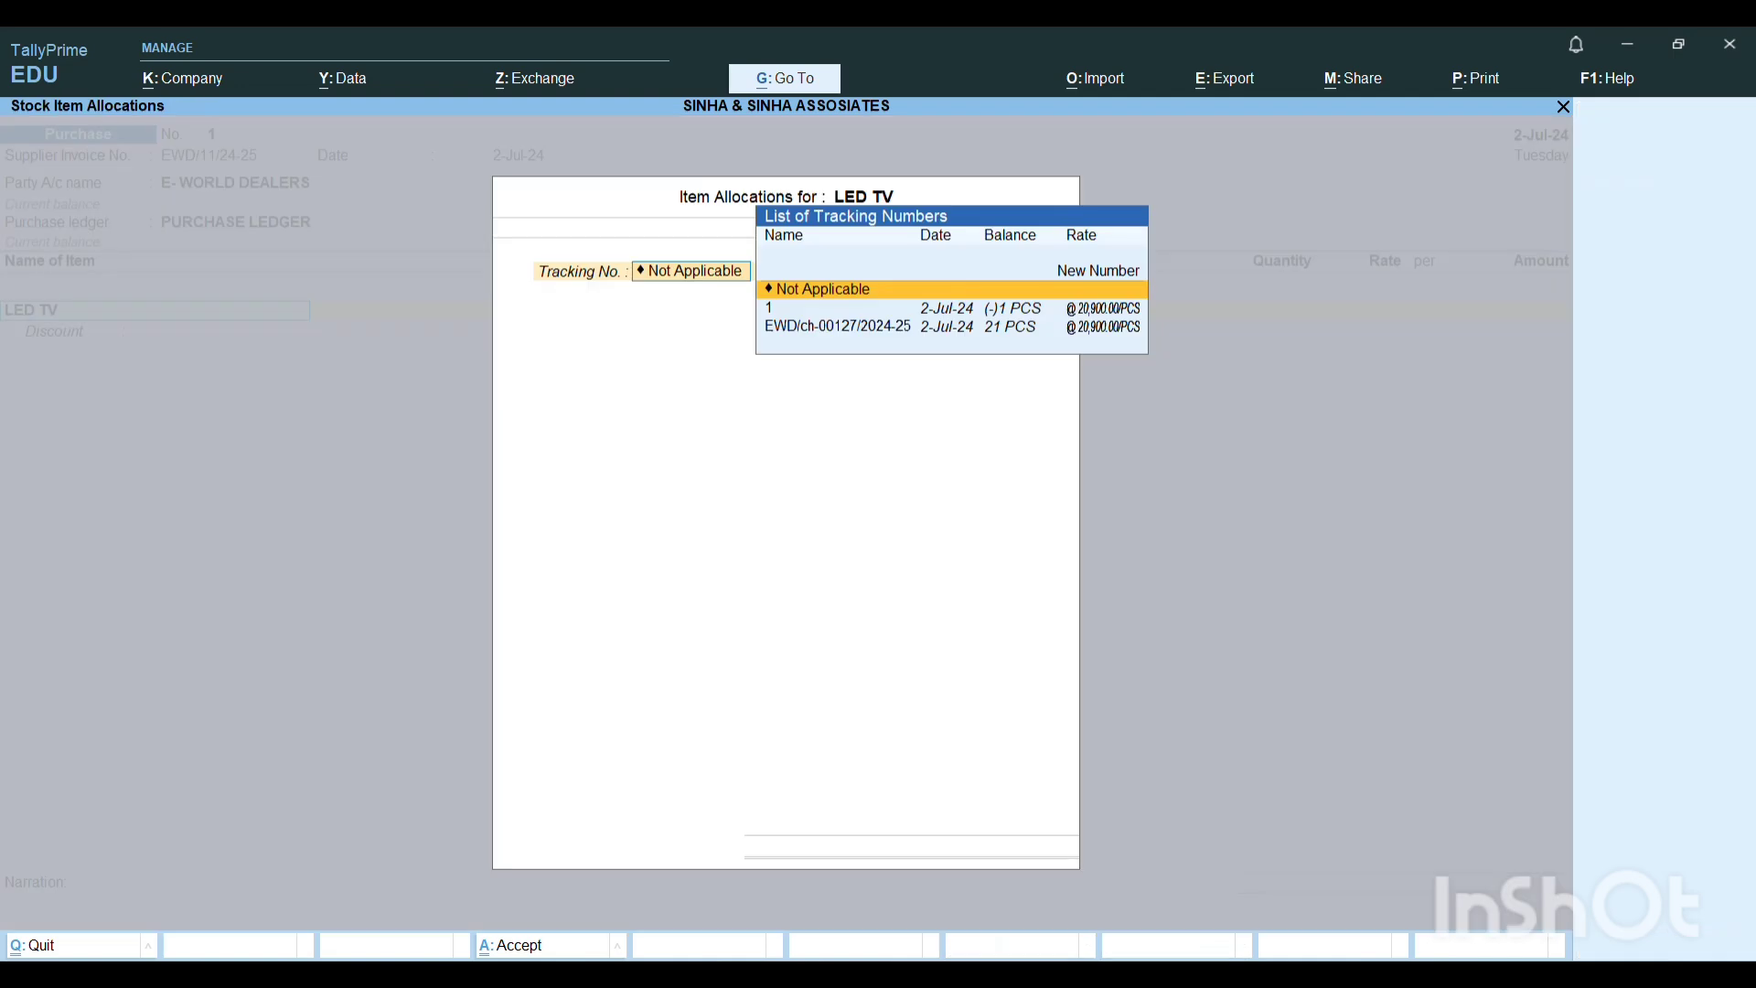
{"action": "key", "text": "Return"}
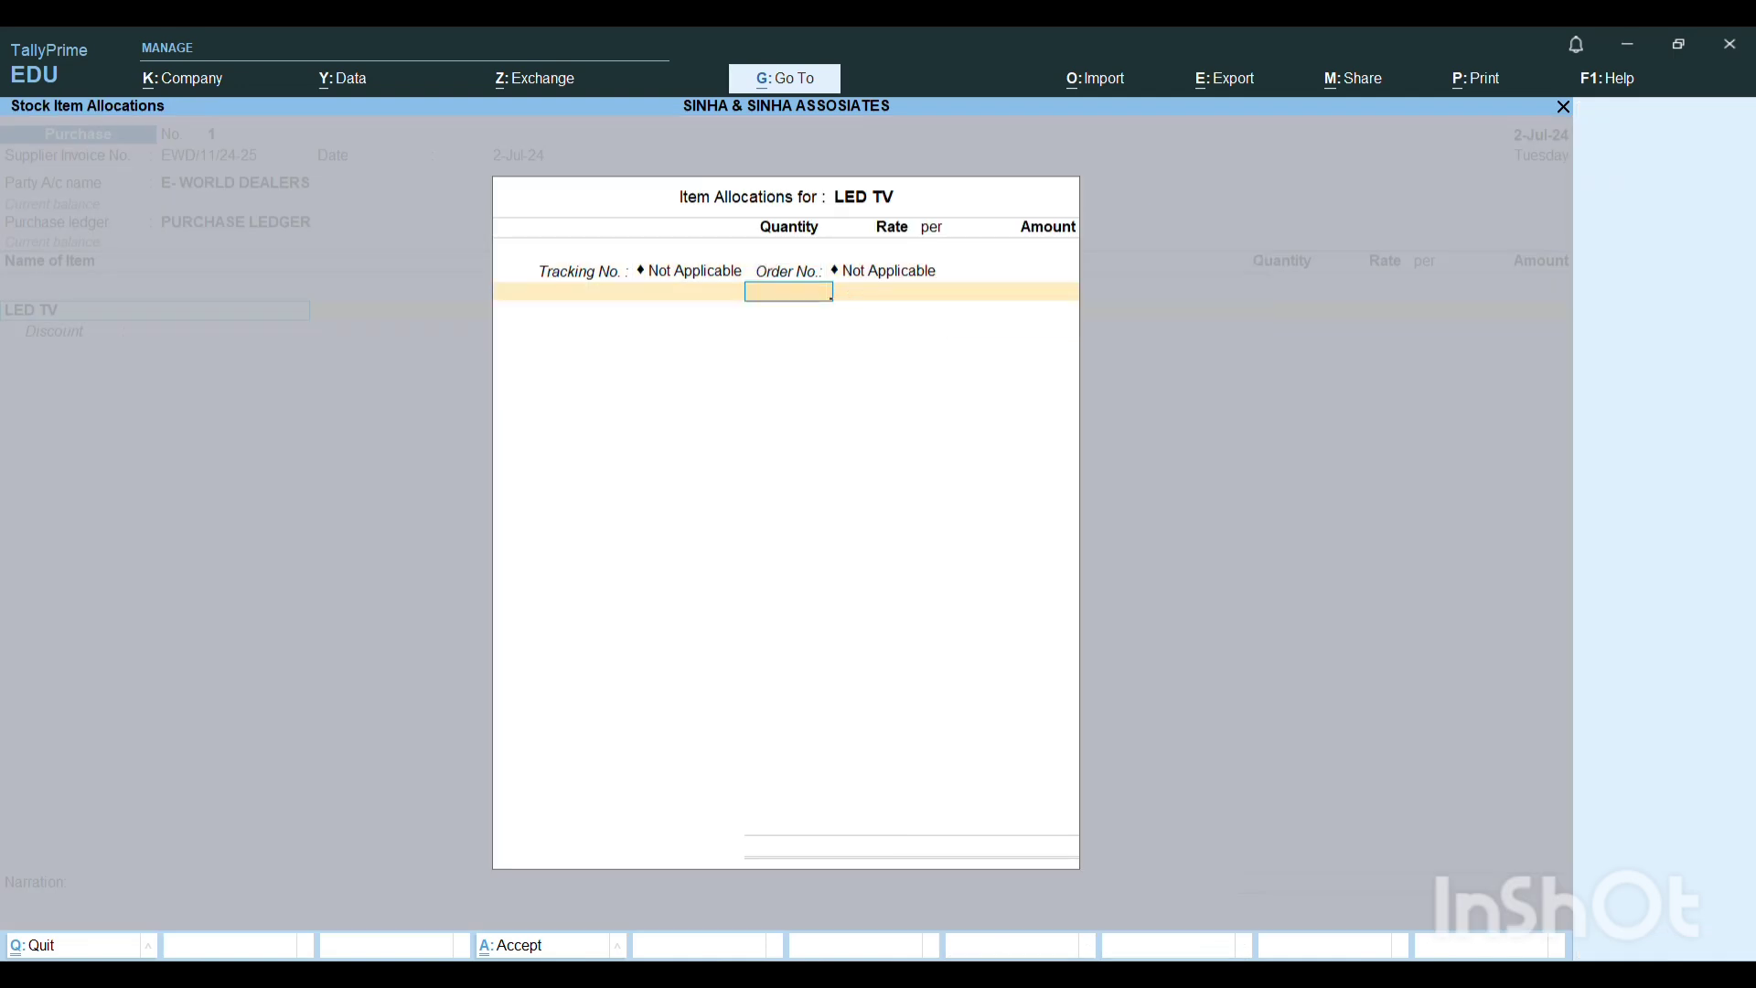
Enter 21 PCS of LED TV at 20,900.00 per PCS, end its allocation list and leave its discount blank.
{"action": "type", "text": "21"}
{"action": "key", "text": "Return"}
{"action": "key", "text": "Return"}
{"action": "key", "text": "Return"}
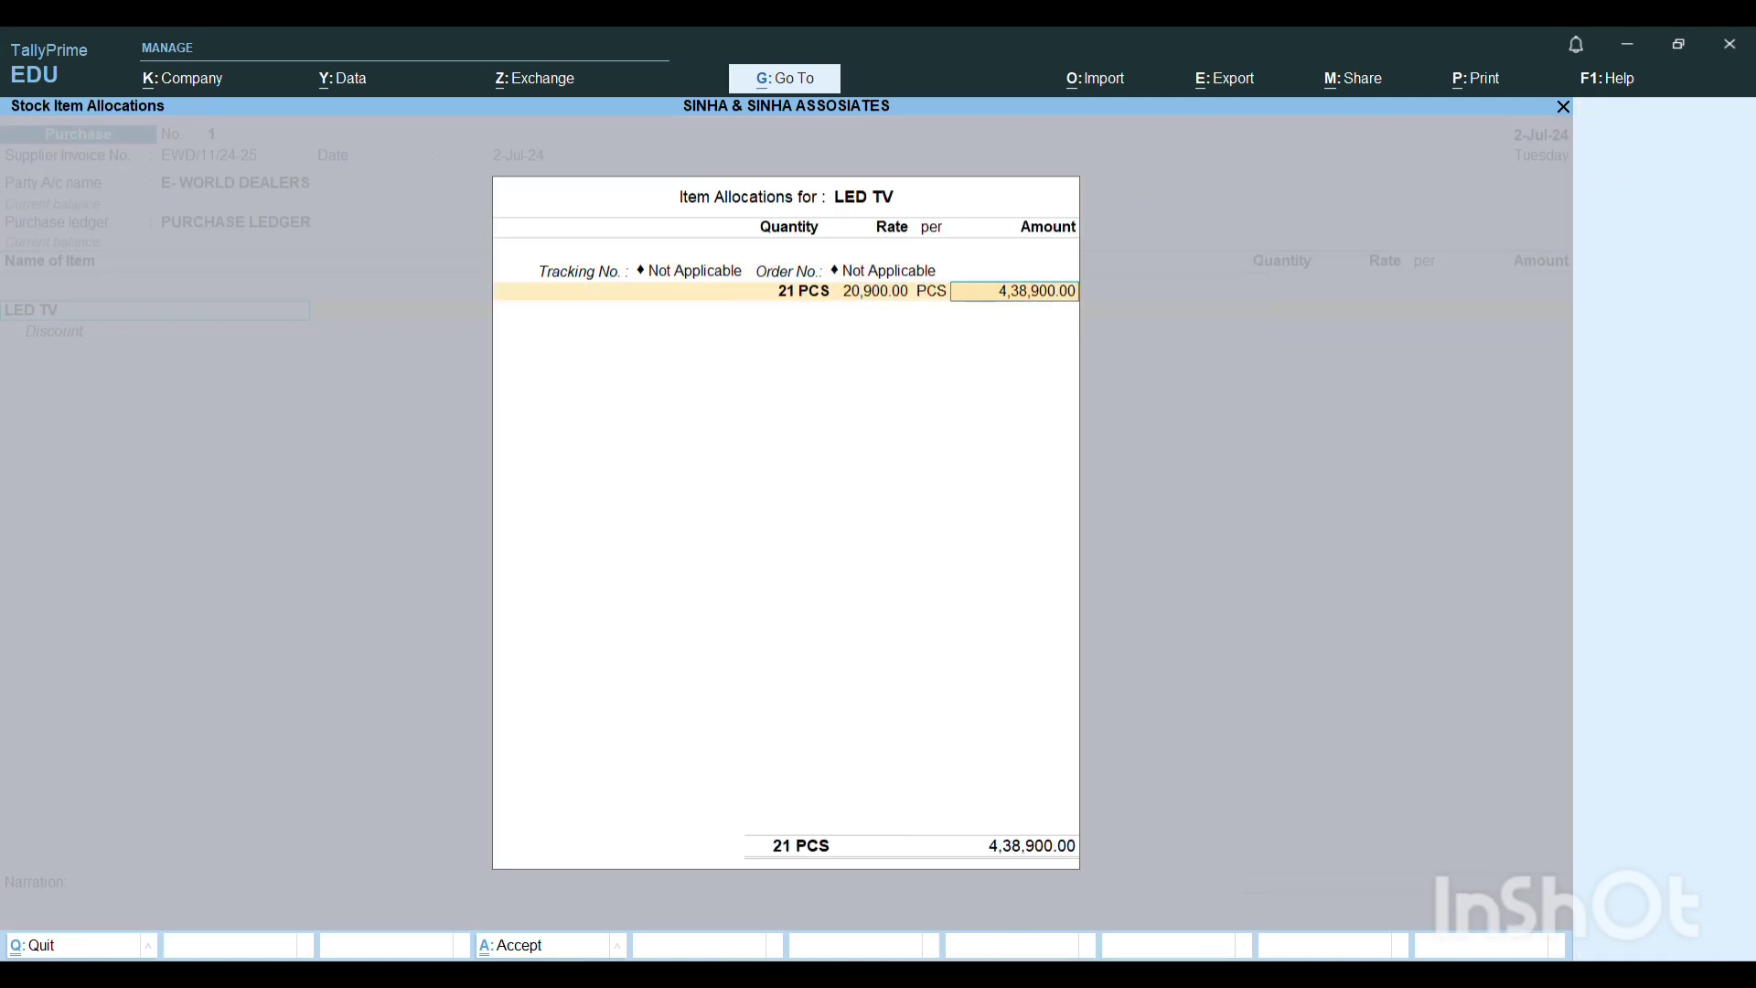
{"action": "key", "text": "Return"}
{"action": "key", "text": "Return"}
{"action": "key", "text": "Return"}
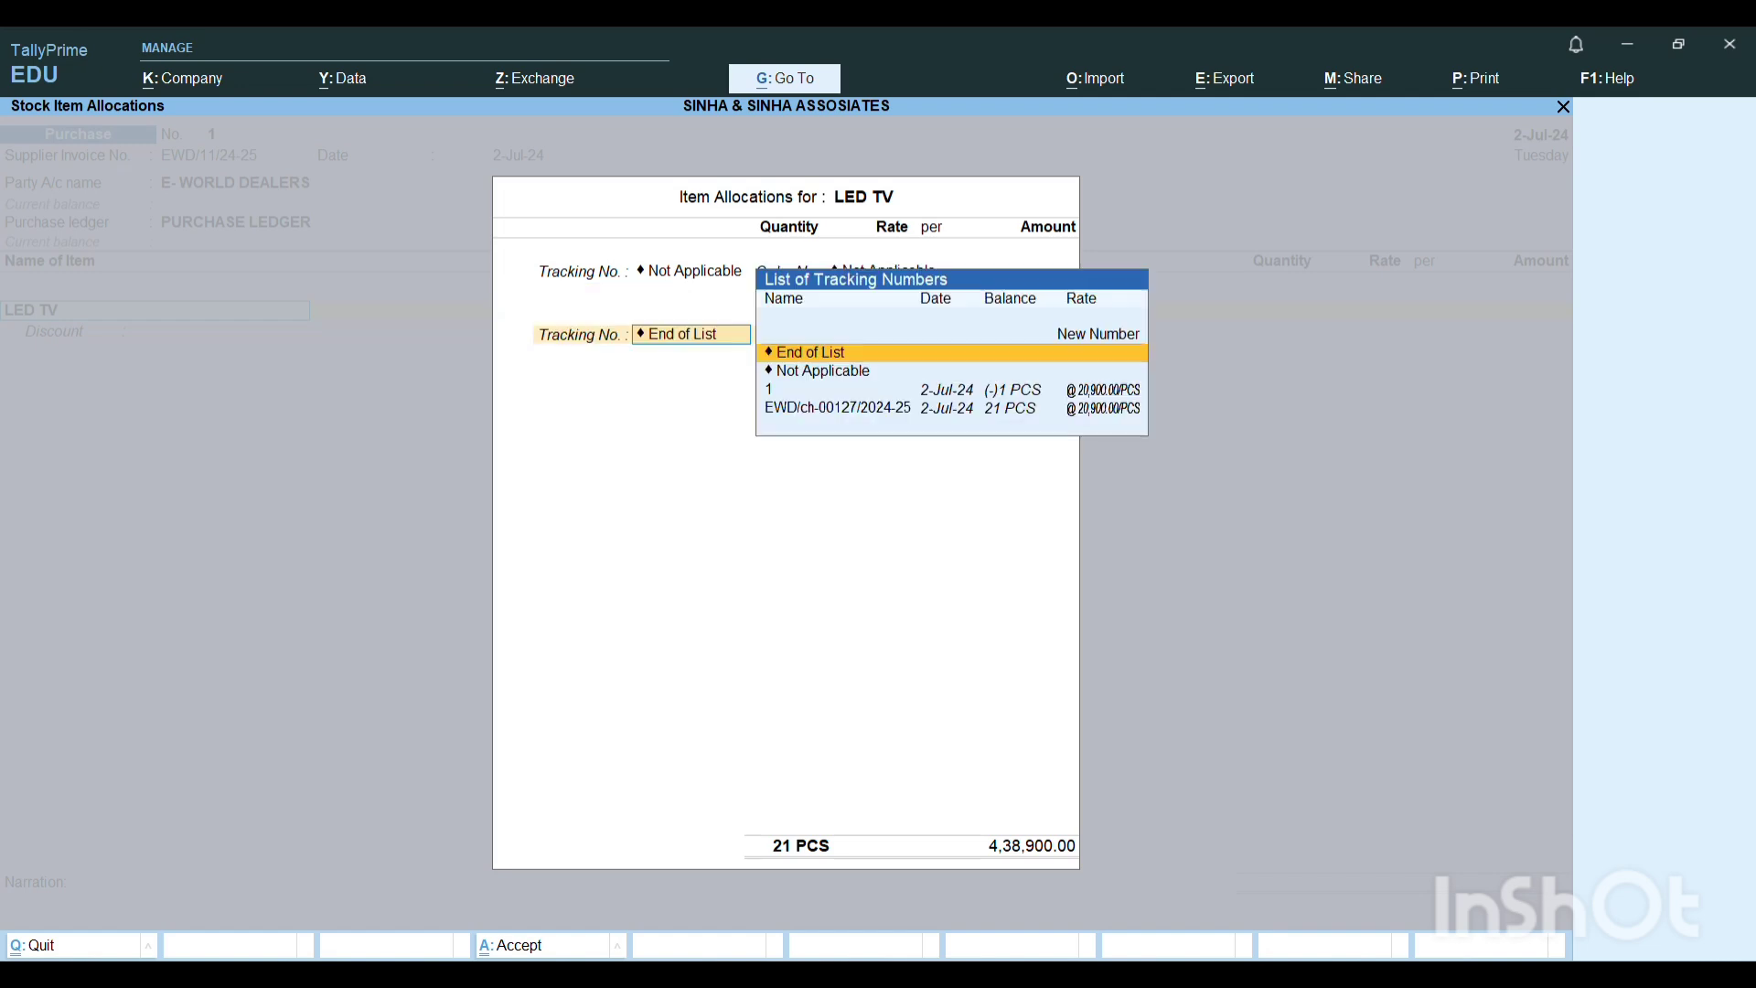
{"action": "key", "text": "Return"}
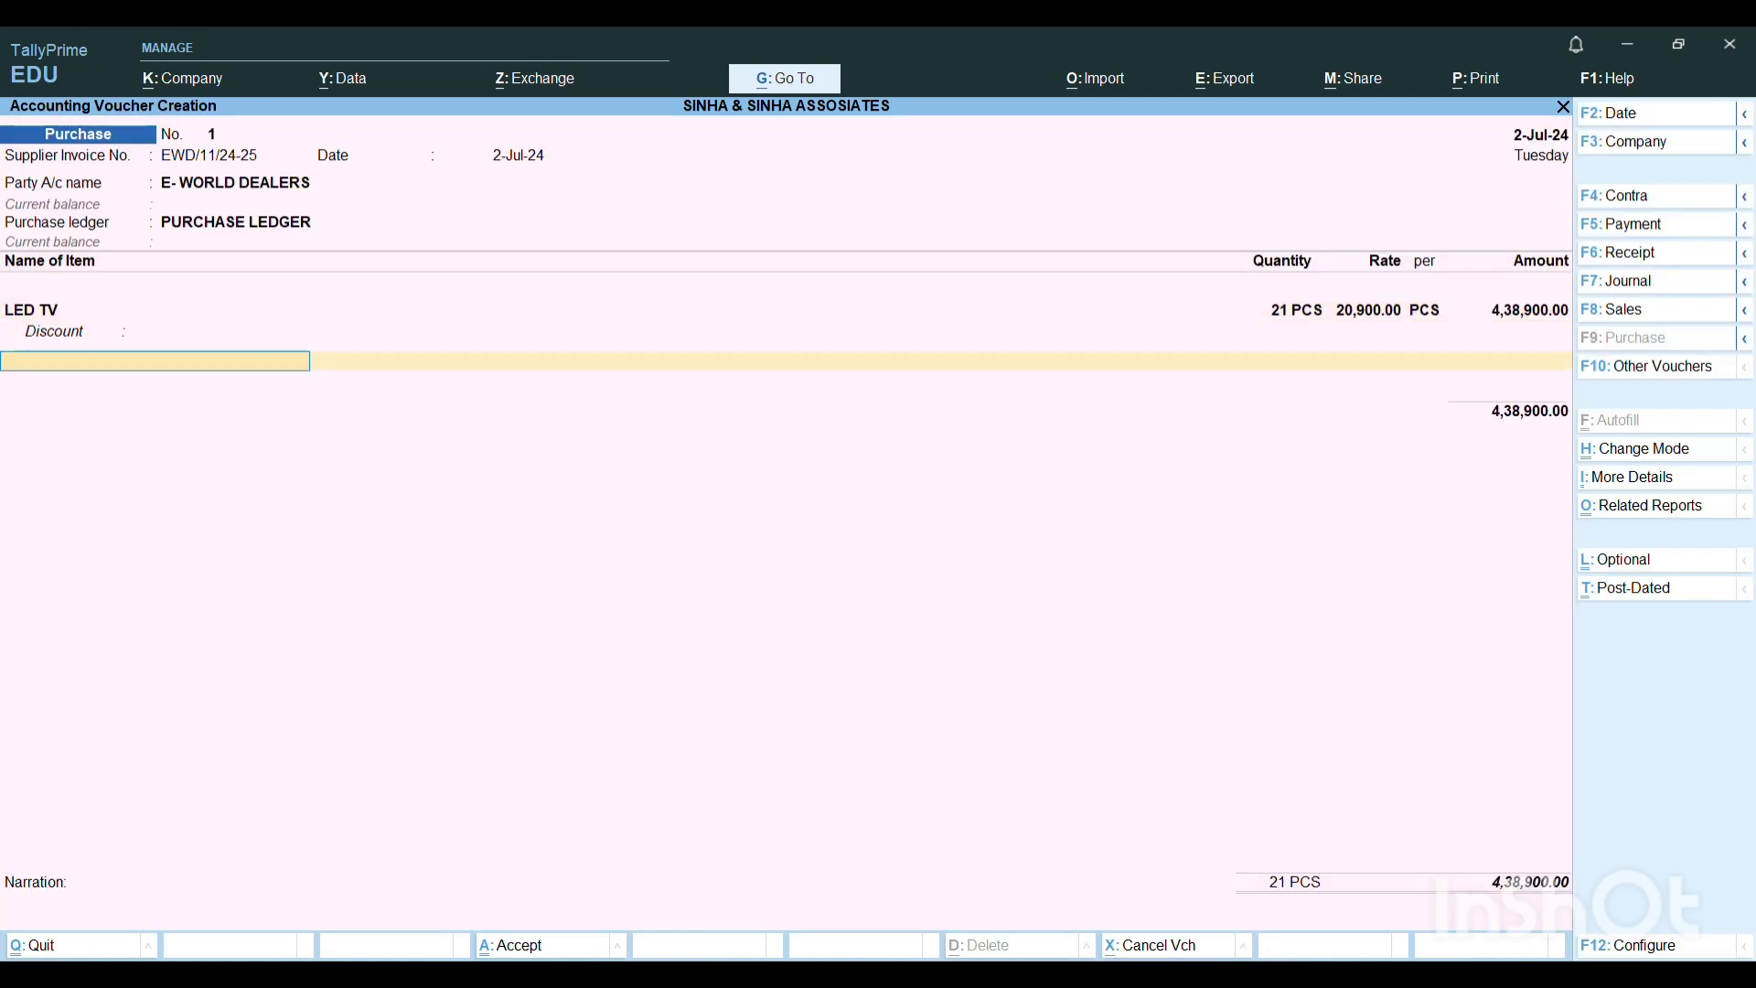
{"action": "key", "text": "Return"}
{"action": "key", "text": "BackSpace"}
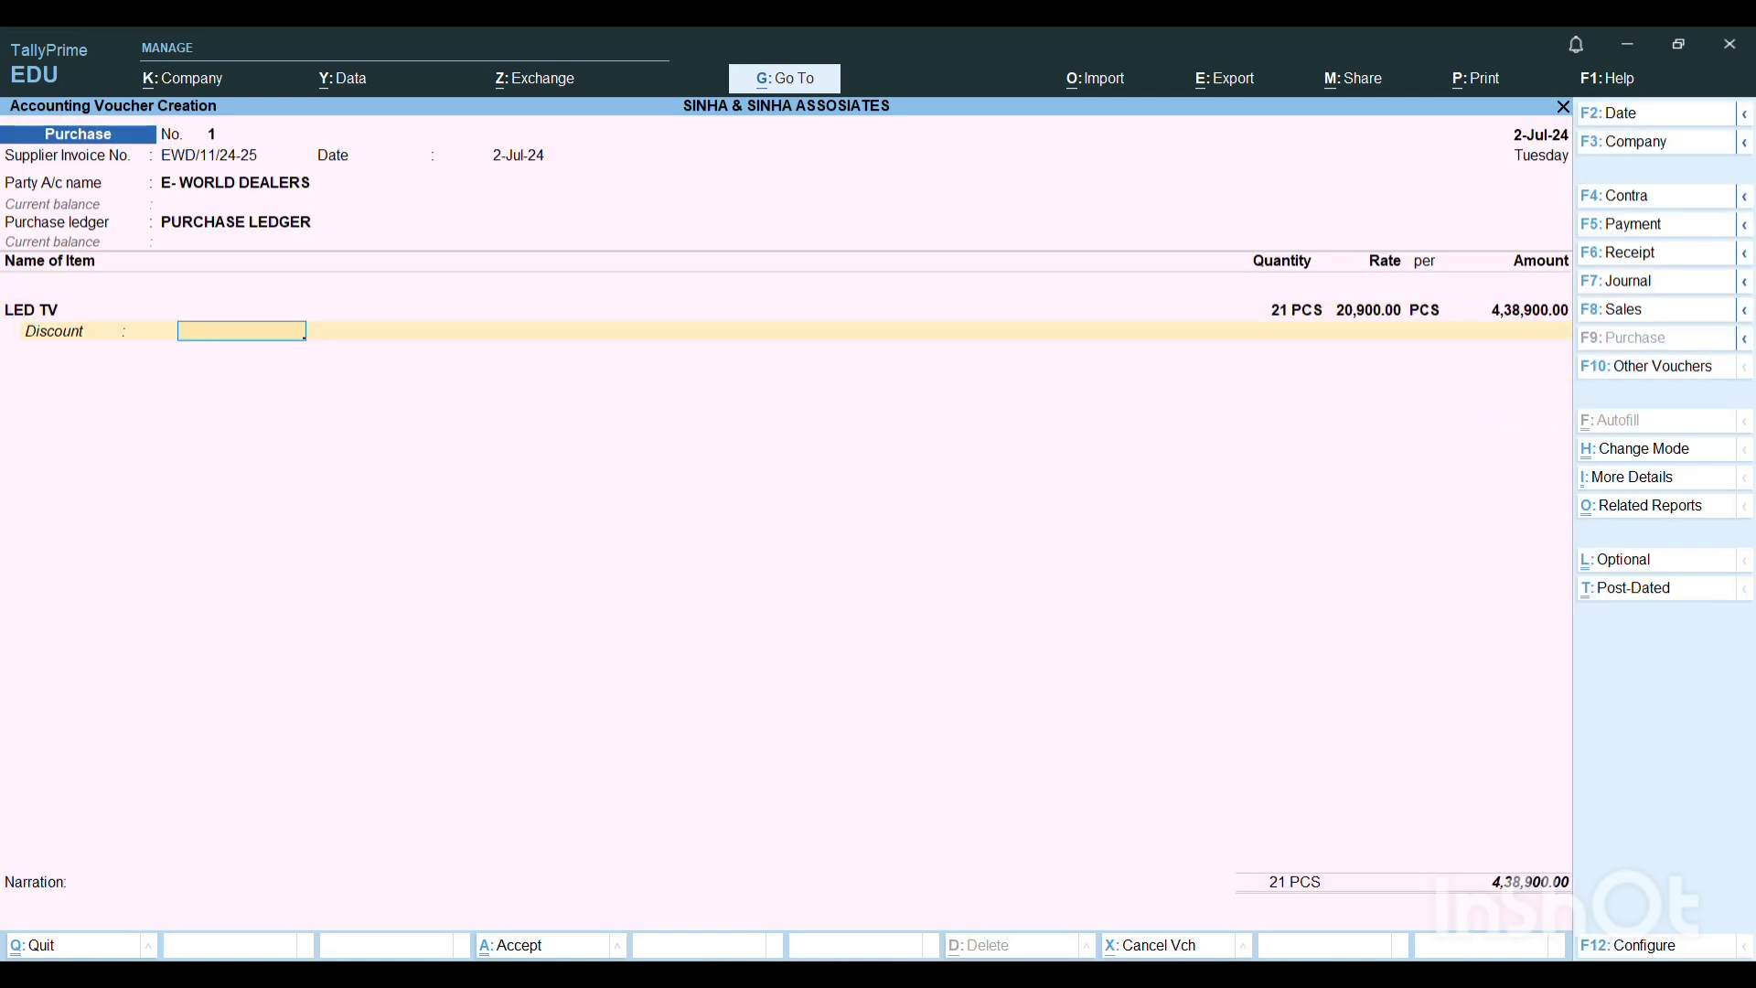
{"action": "key", "text": "Return"}
Add LCD TV with tracking and order numbers Not Applicable, for 7 PCS at 53,900.00 per PCS.
{"action": "type", "text": "lc"}
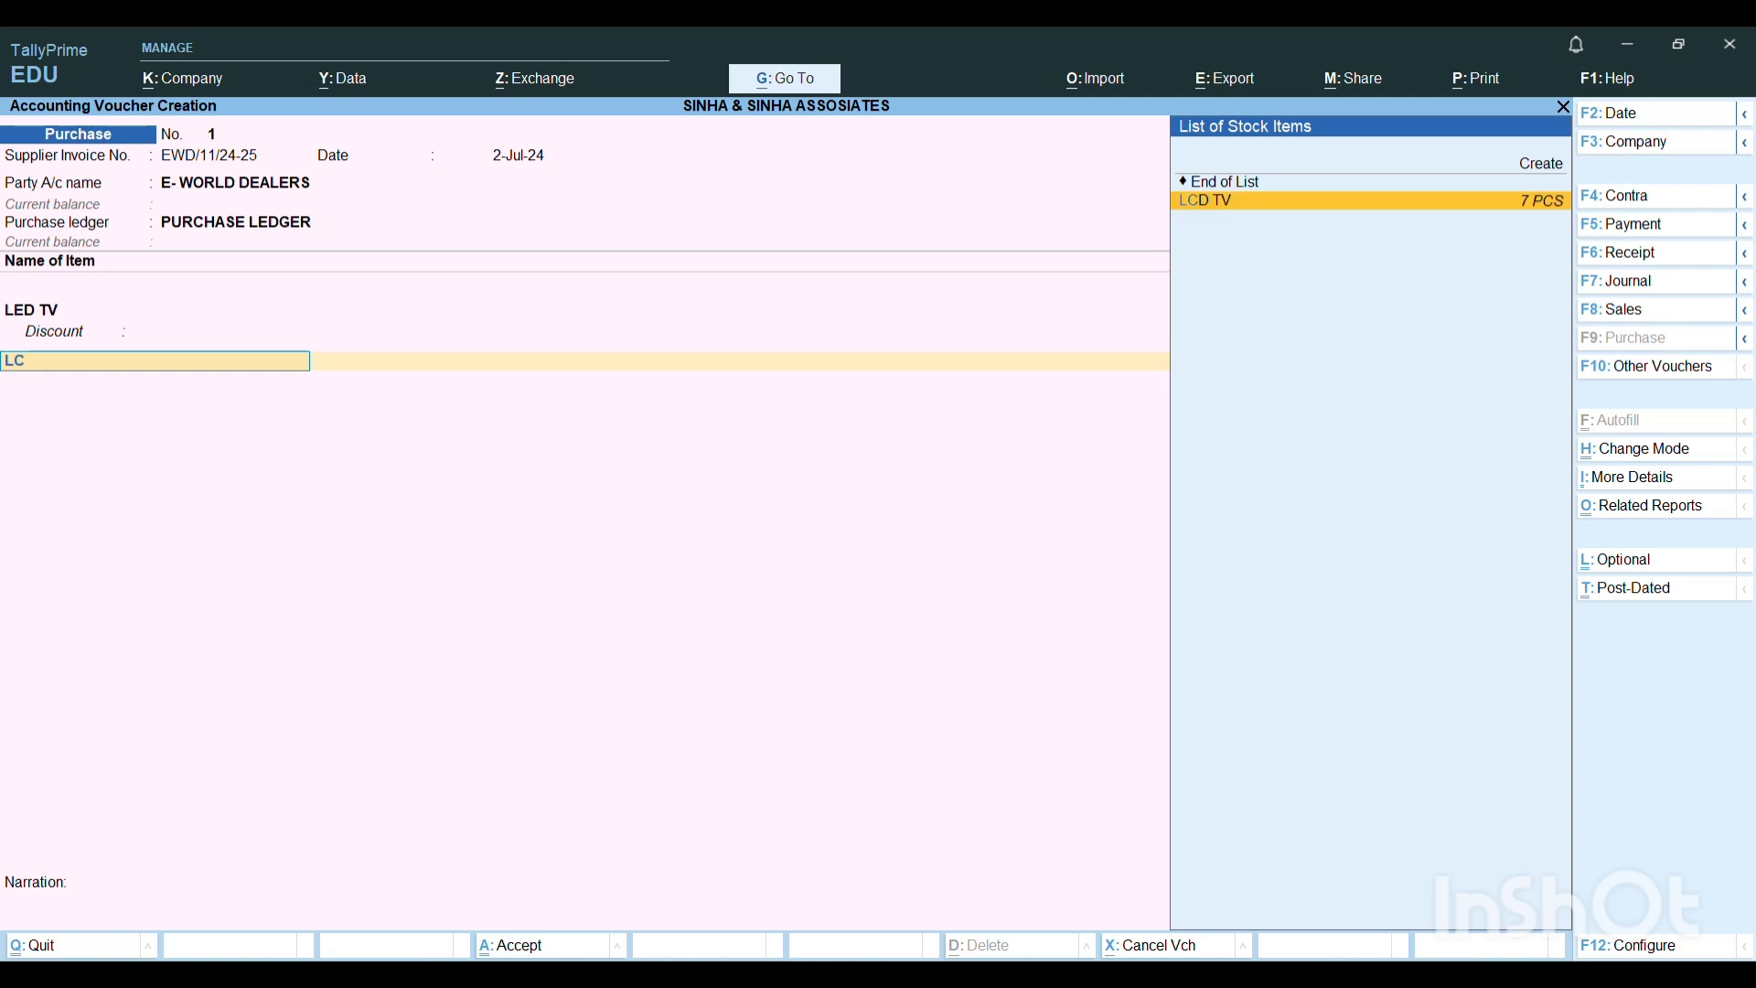
{"action": "key", "text": "Return"}
{"action": "key", "text": "Return"}
{"action": "key", "text": "Return"}
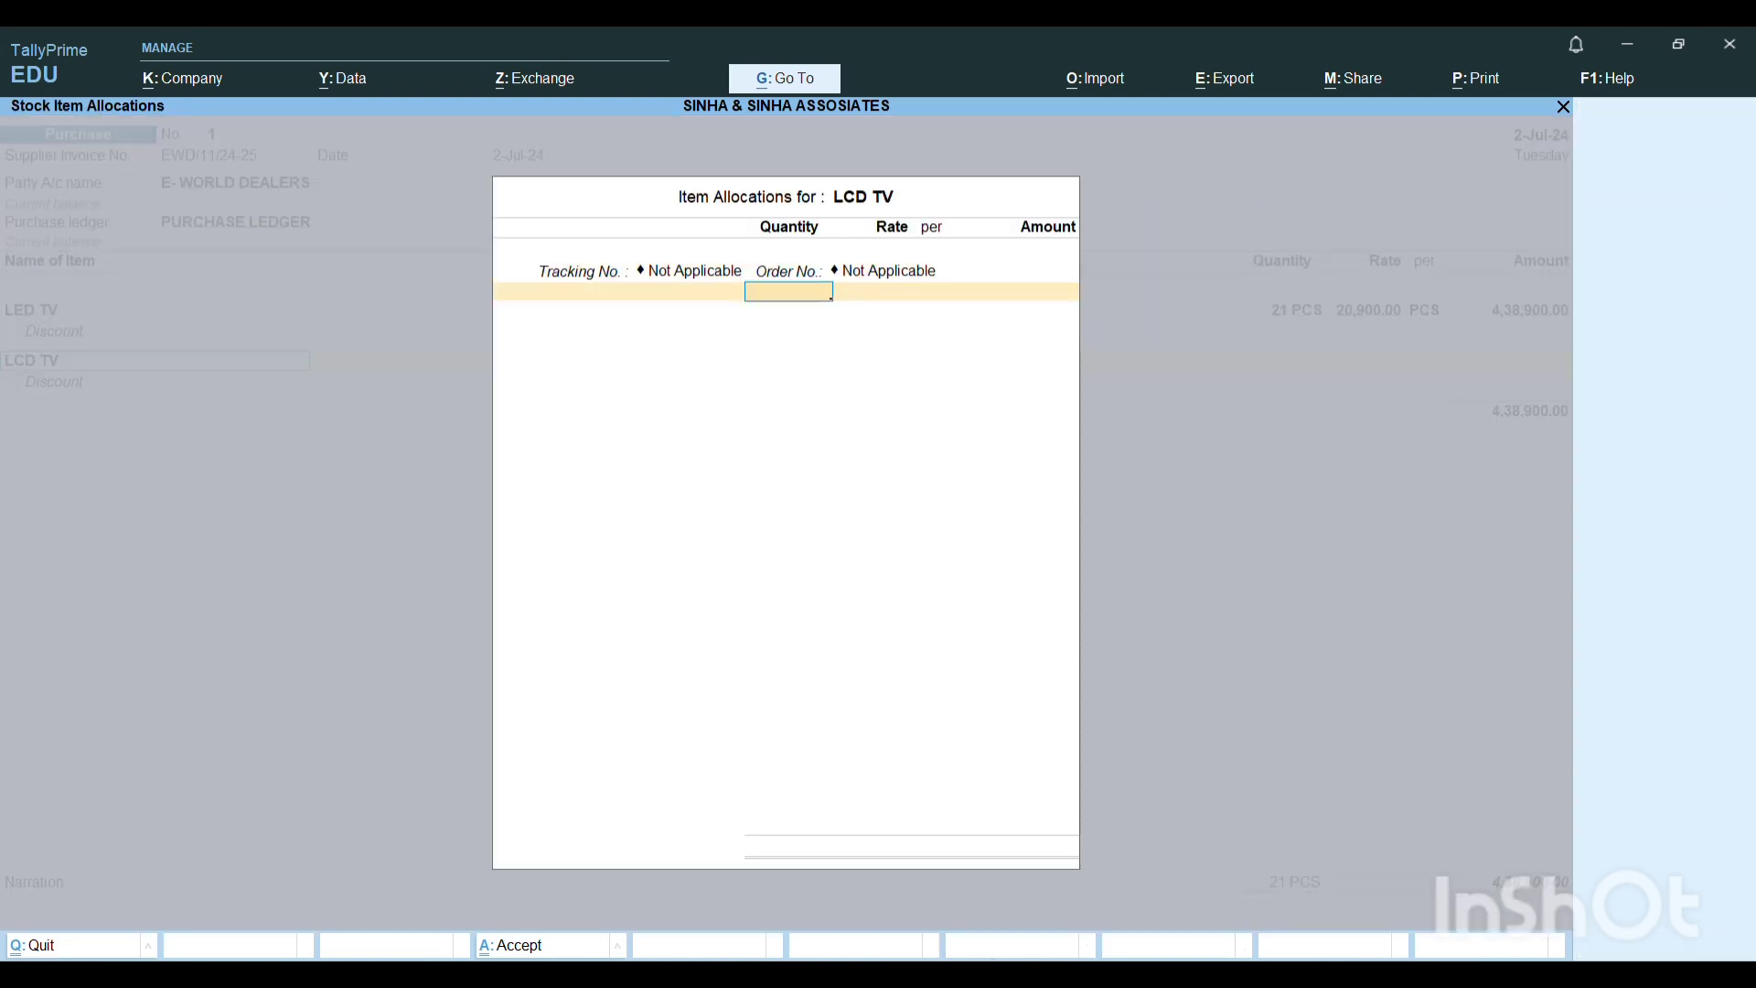
{"action": "key", "text": "Return"}
{"action": "key", "text": "Return"}
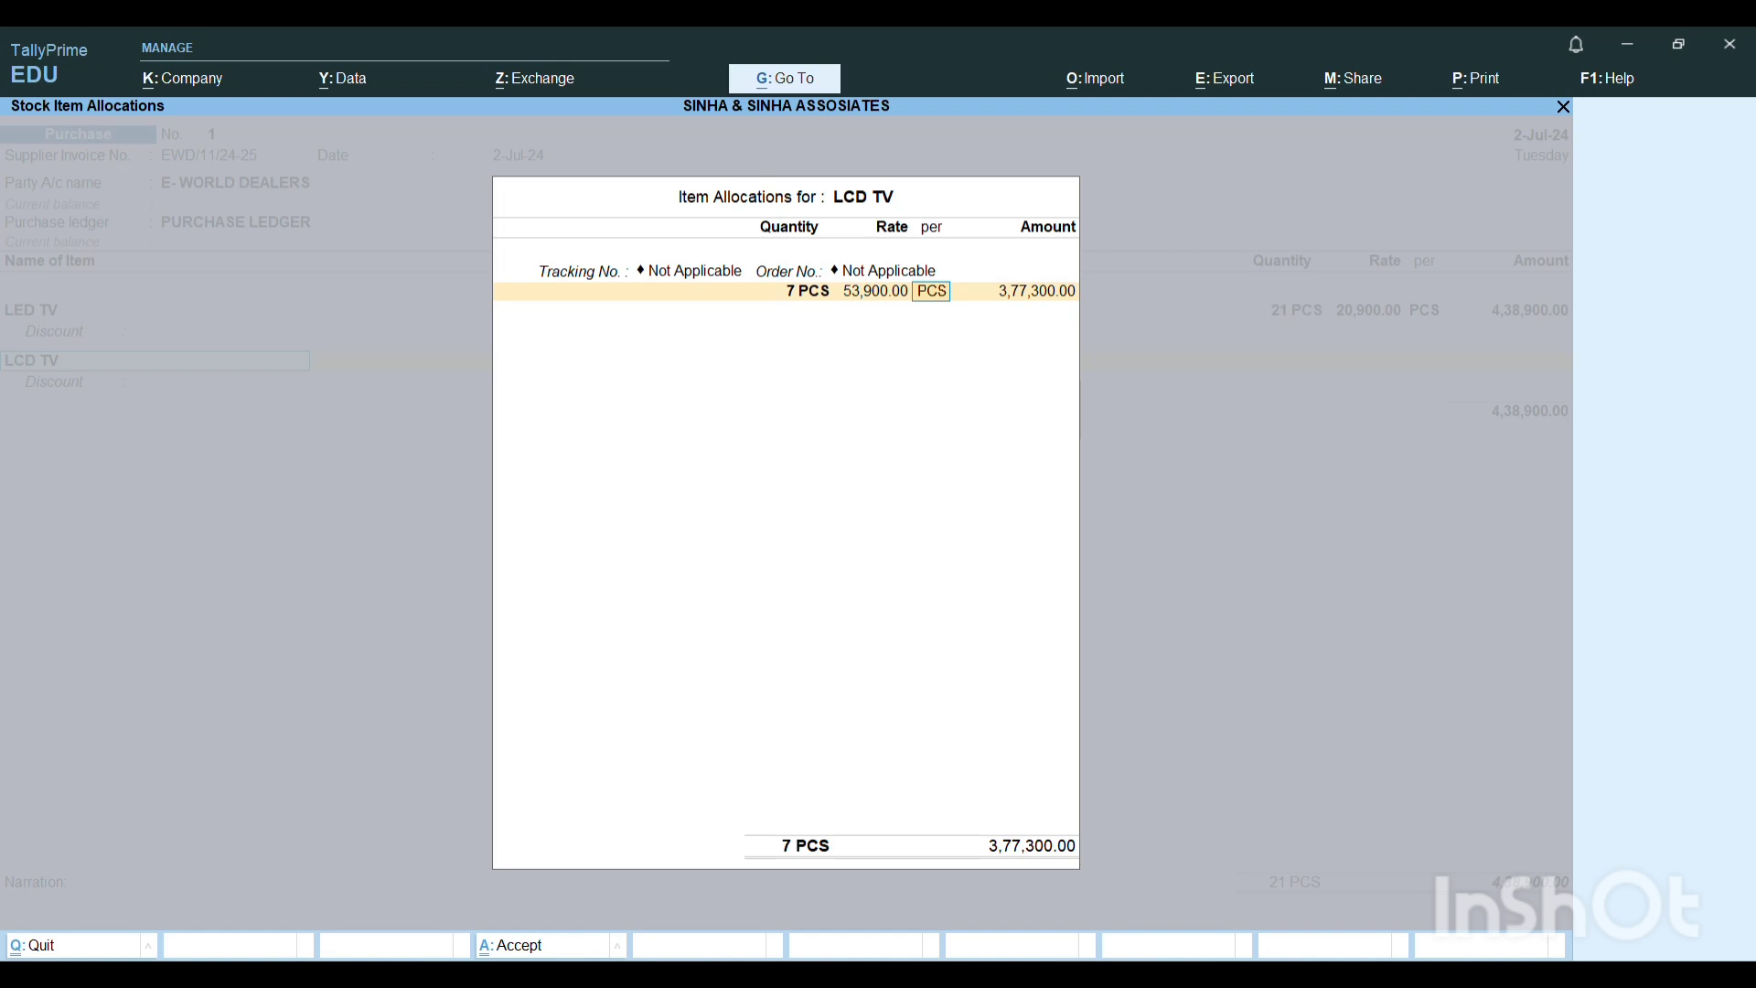
{"action": "key", "text": "Return"}
{"action": "key", "text": "Return"}
{"action": "key", "text": "Return"}
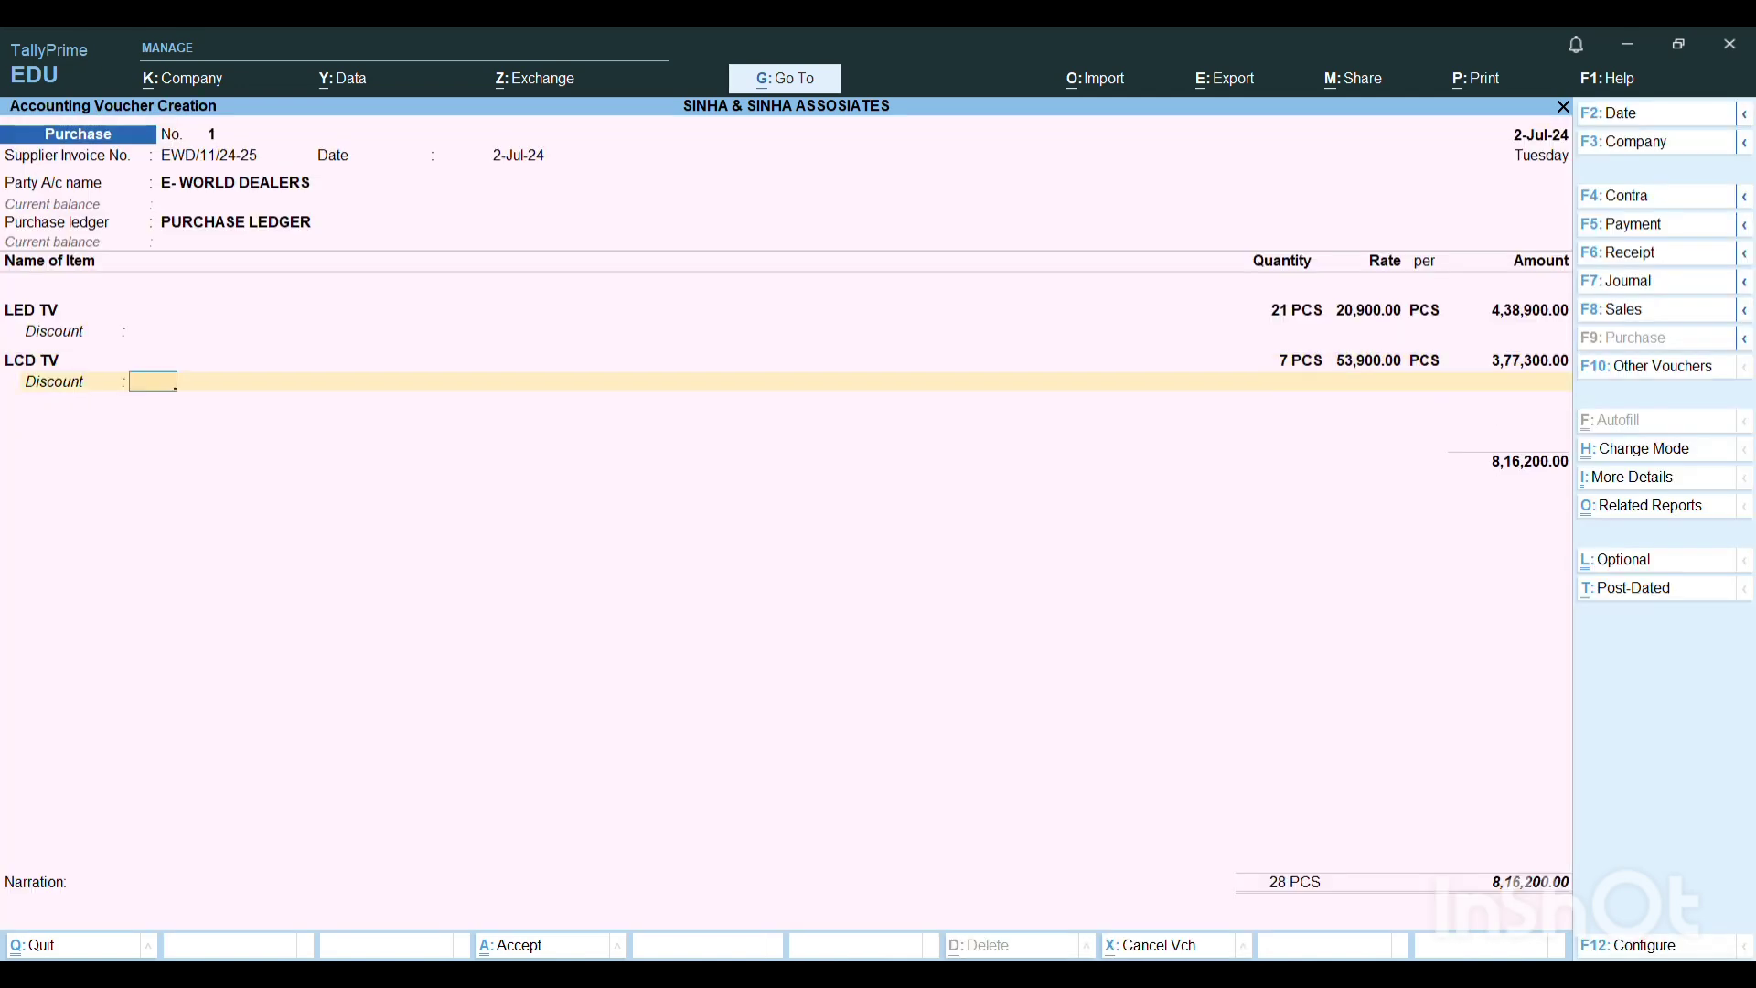
Leave the LCD TV discount blank and end the item and ledger lists without further entries.
{"action": "key", "text": "Return"}
{"action": "key", "text": "Return"}
{"action": "key", "text": "Return"}
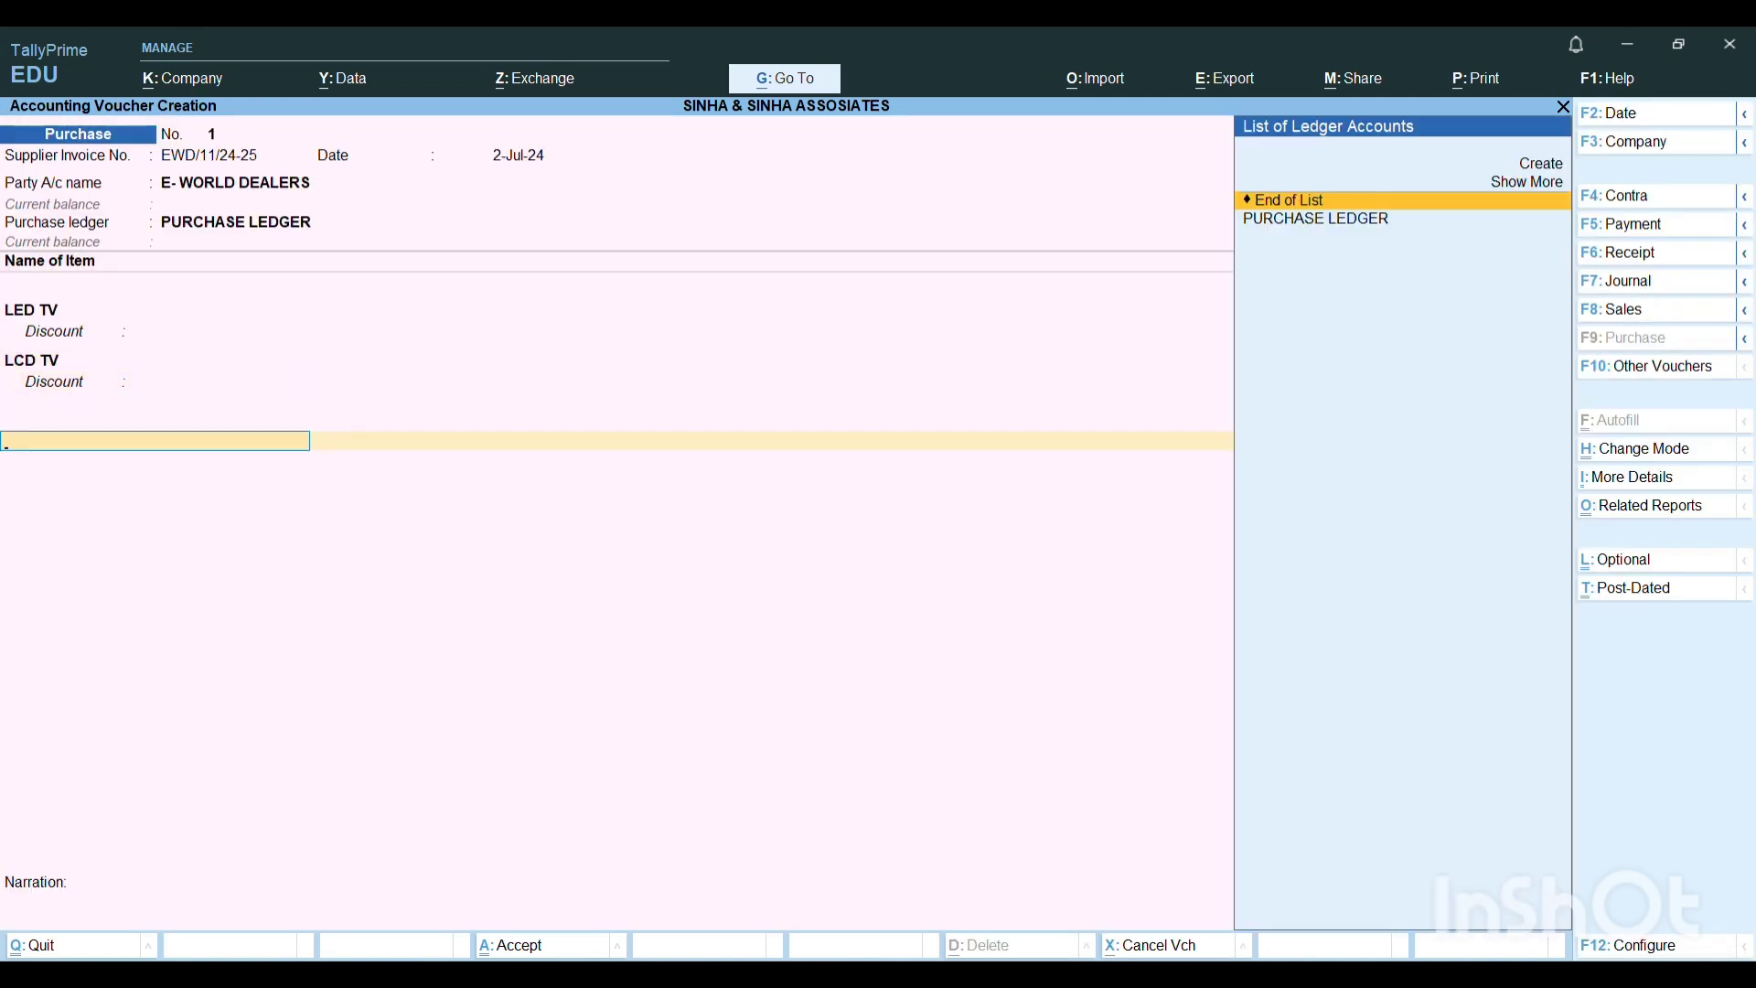
{"action": "key", "text": "Return"}
Allocate the full bill amount as New Ref EWD/11/24-25 and save the purchase voucher with no narration.
{"action": "key", "text": "Return"}
{"action": "key", "text": "Return"}
{"action": "key", "text": "Return"}
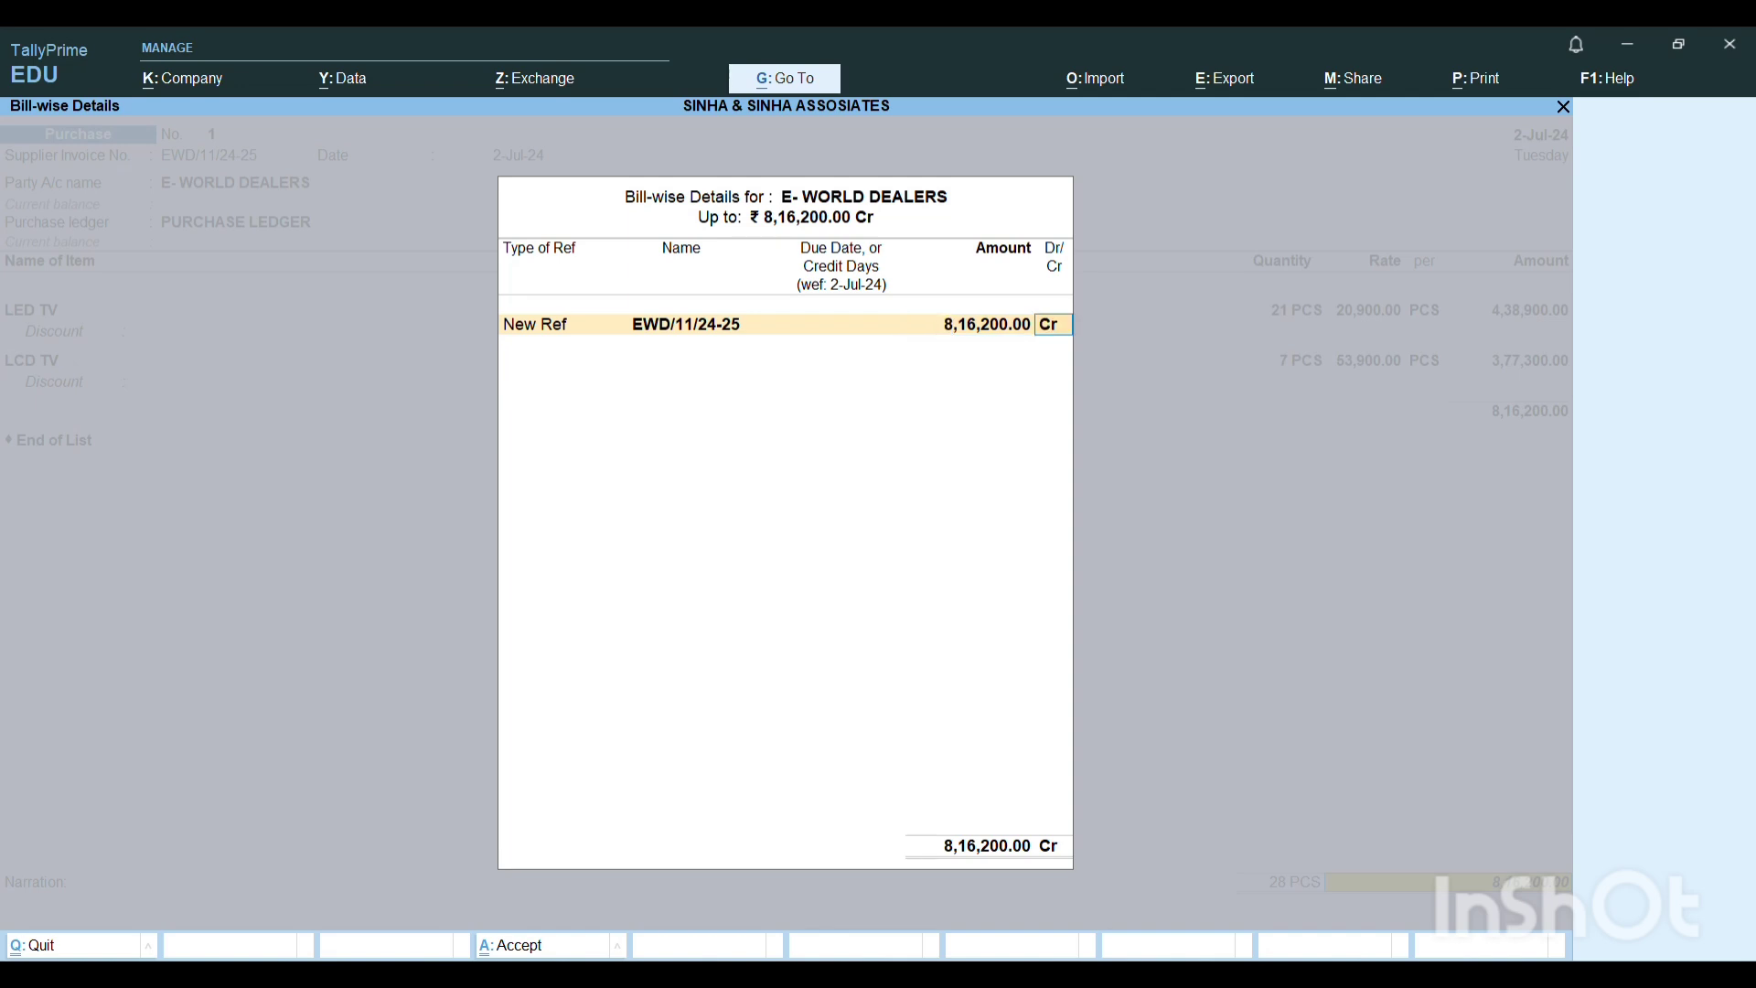
{"action": "key", "text": "Return"}
{"action": "key", "text": "Return"}
{"action": "key", "text": "Return"}
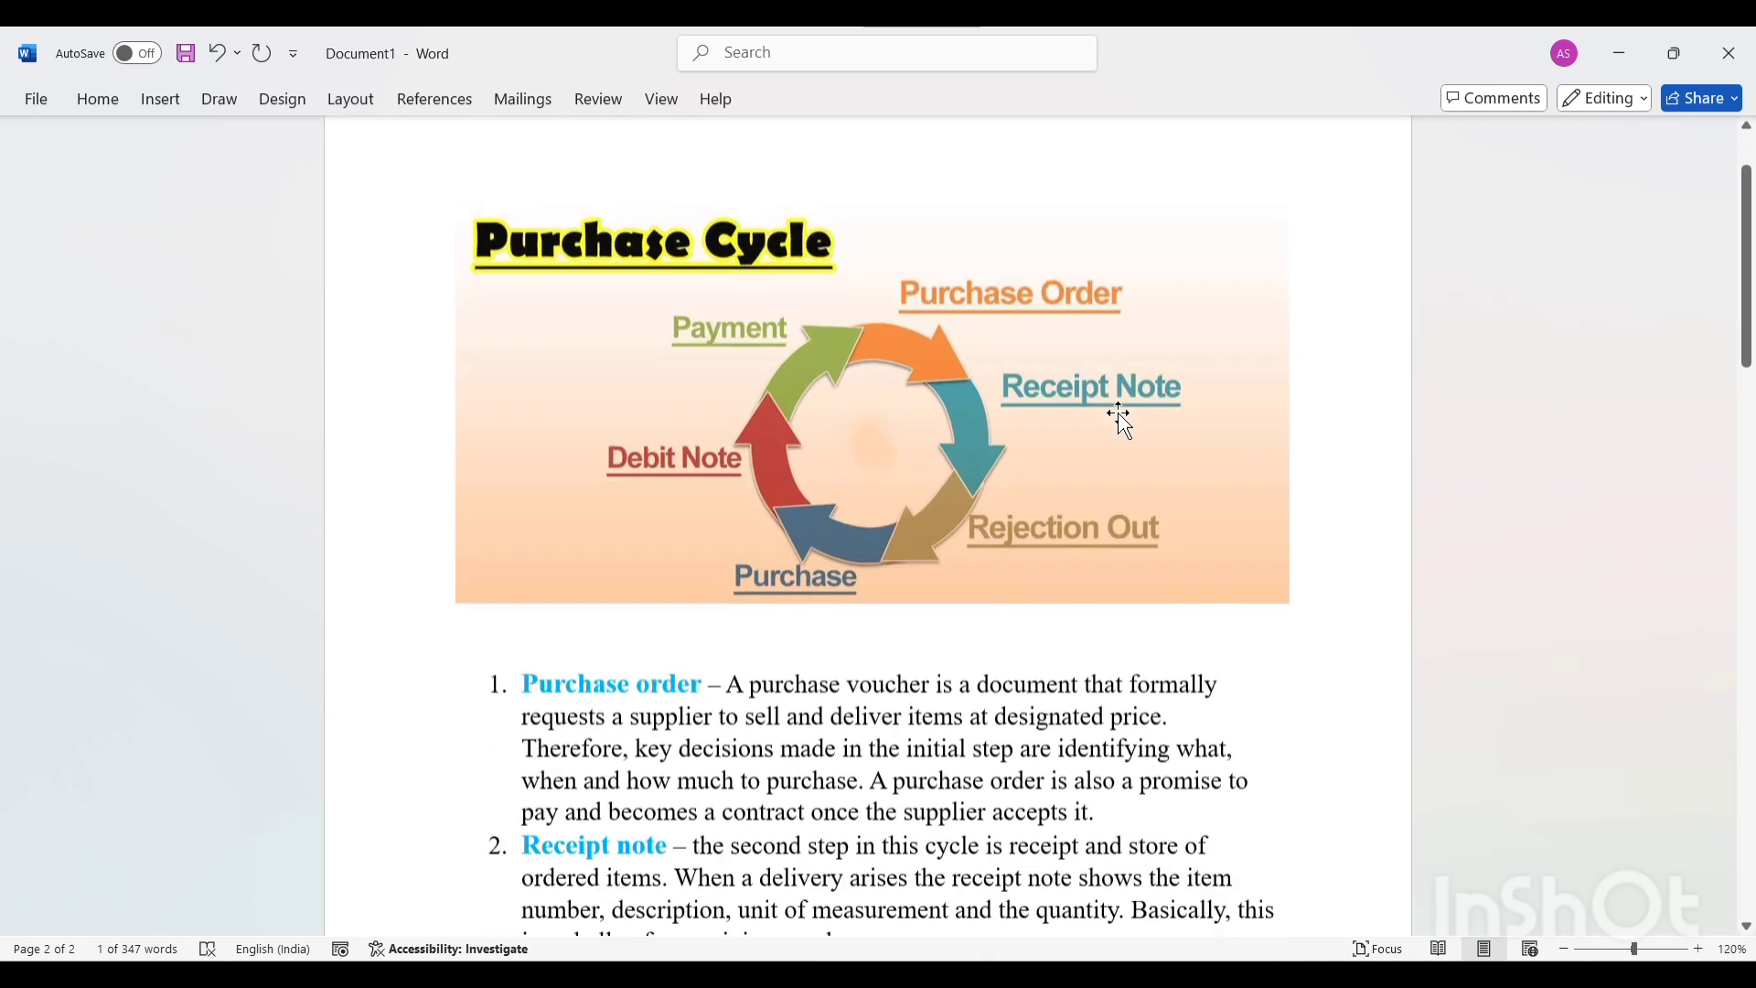
Switch to Word and check the stage after Purchase in the cycle diagram and the end of the transaction list.
{"action": "scroll", "coordinate": [1120, 413], "scroll_direction": "down", "scroll_amount": 1}
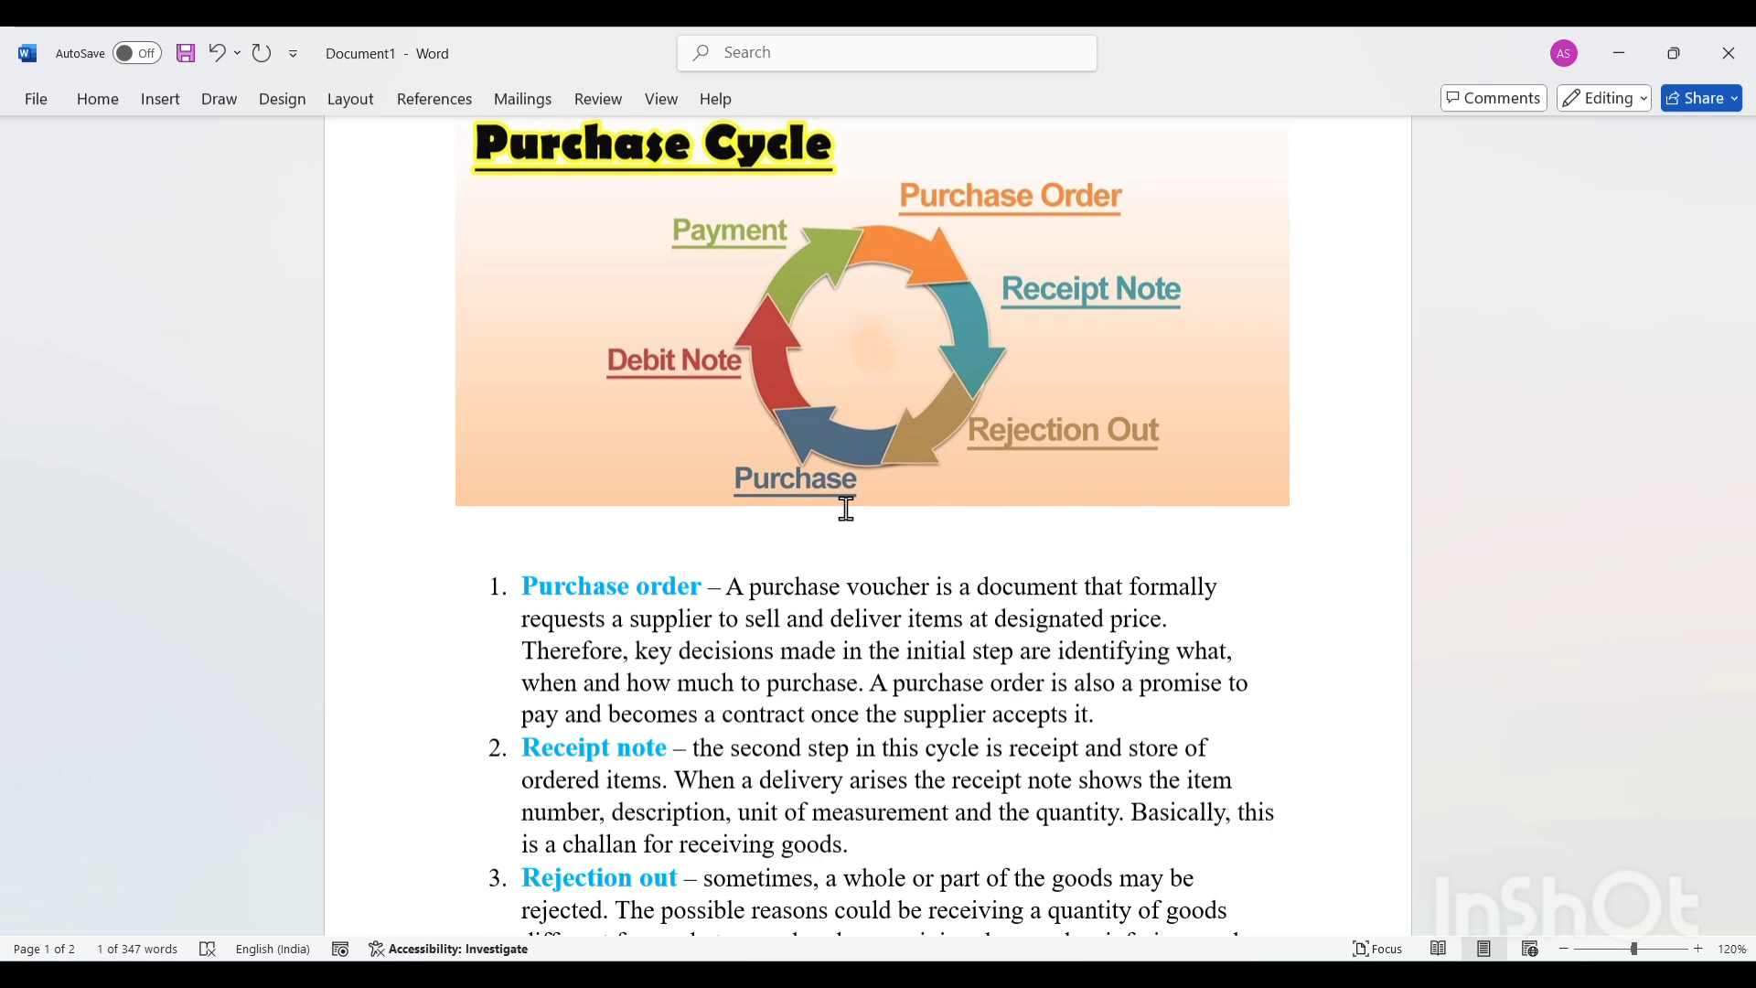
{"action": "scroll", "coordinate": [846, 508], "scroll_direction": "down", "scroll_amount": 18}
{"action": "scroll", "coordinate": [846, 508], "scroll_direction": "up", "scroll_amount": 9}
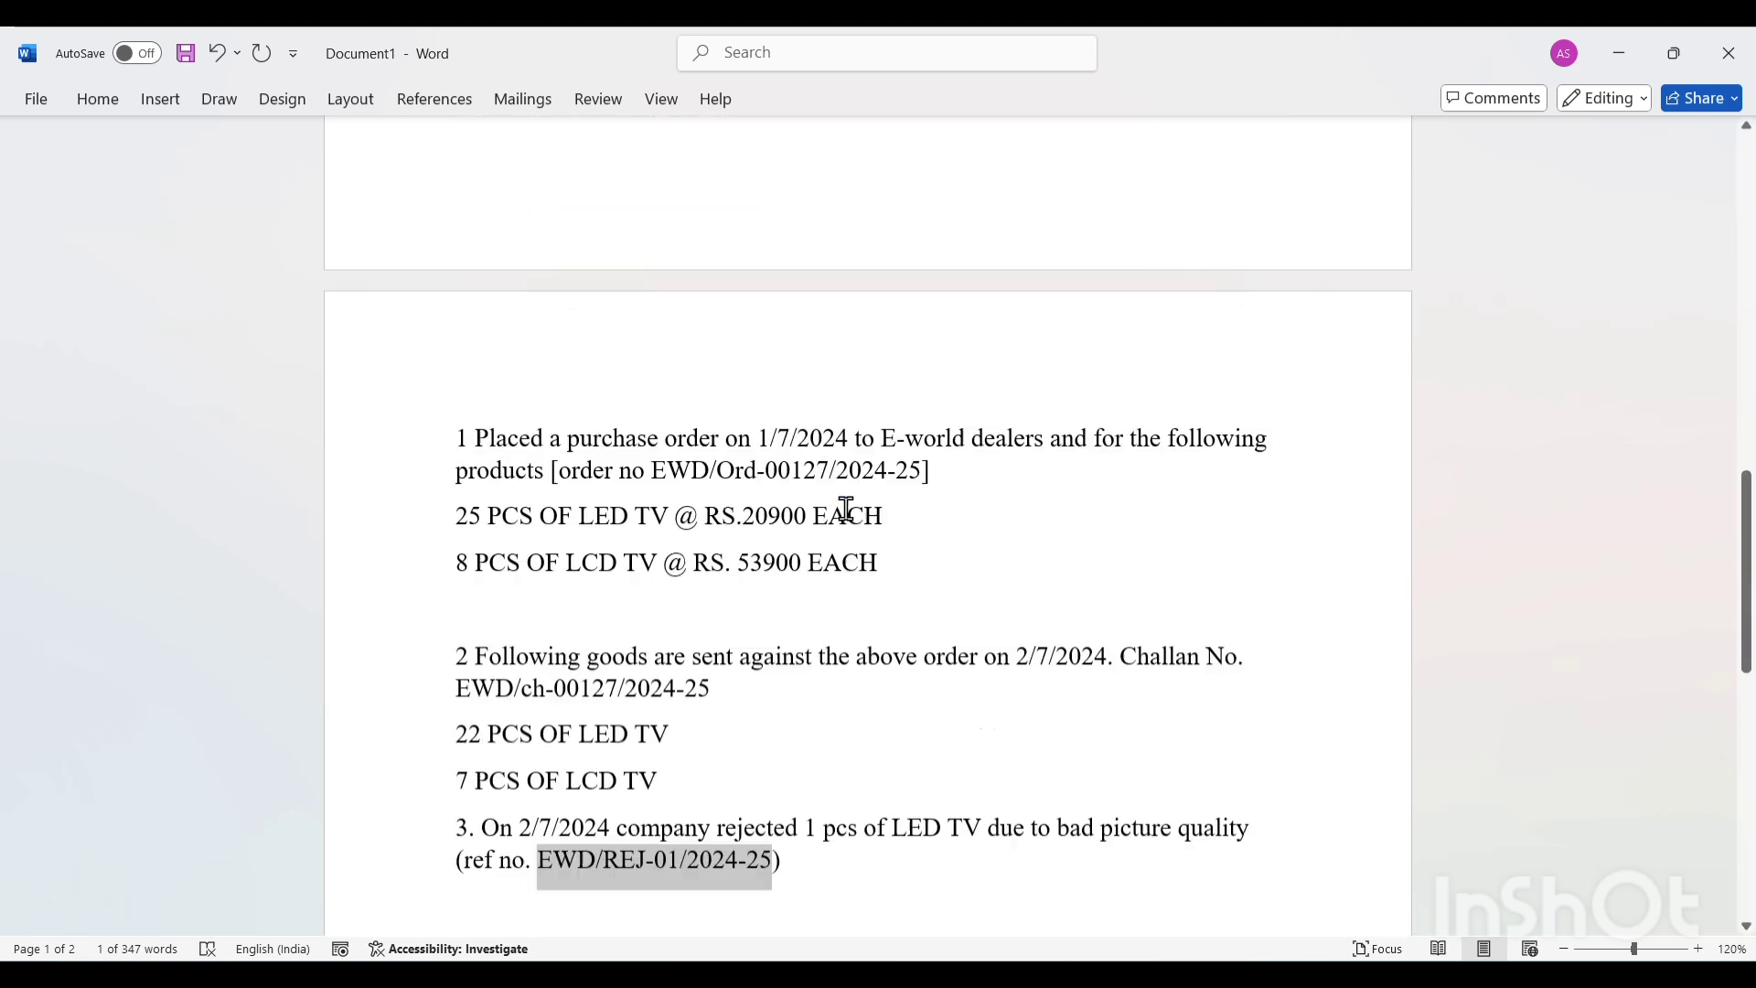
{"action": "scroll", "coordinate": [846, 508], "scroll_direction": "down", "scroll_amount": 7}
{"action": "scroll", "coordinate": [846, 509], "scroll_direction": "down", "scroll_amount": 2}
{"action": "left_click", "coordinate": [907, 588]}
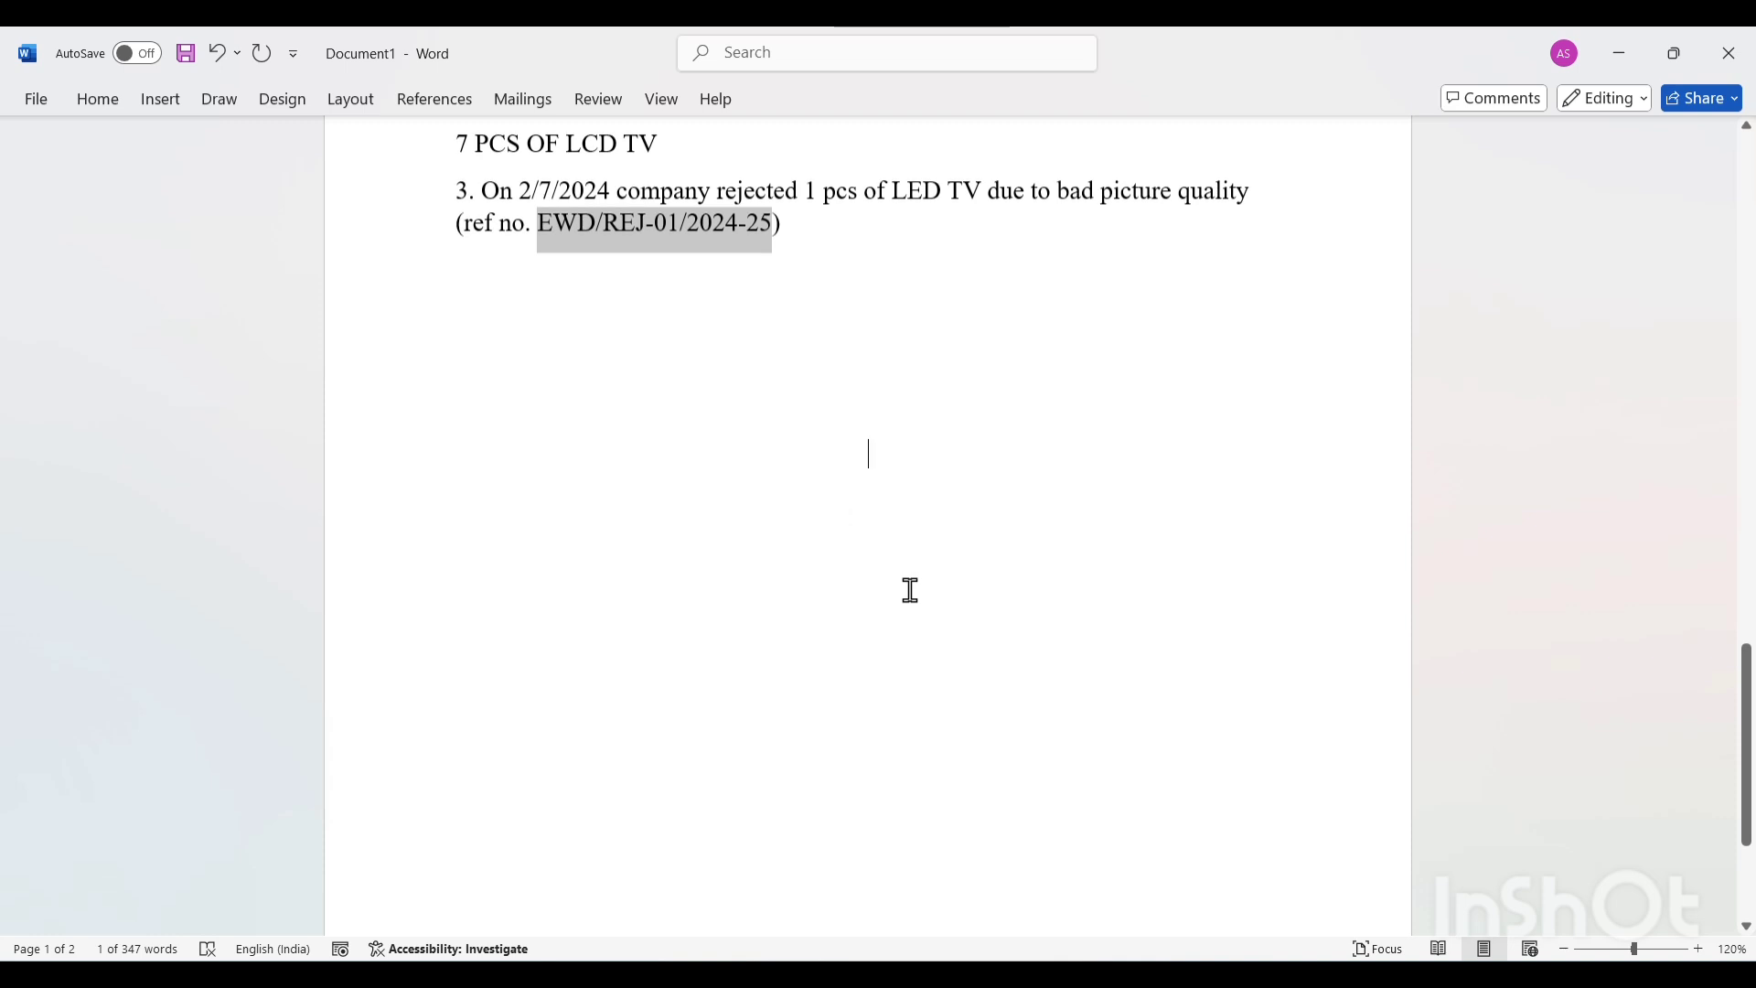
{"action": "scroll", "coordinate": [1173, 733], "scroll_direction": "up", "scroll_amount": 3}
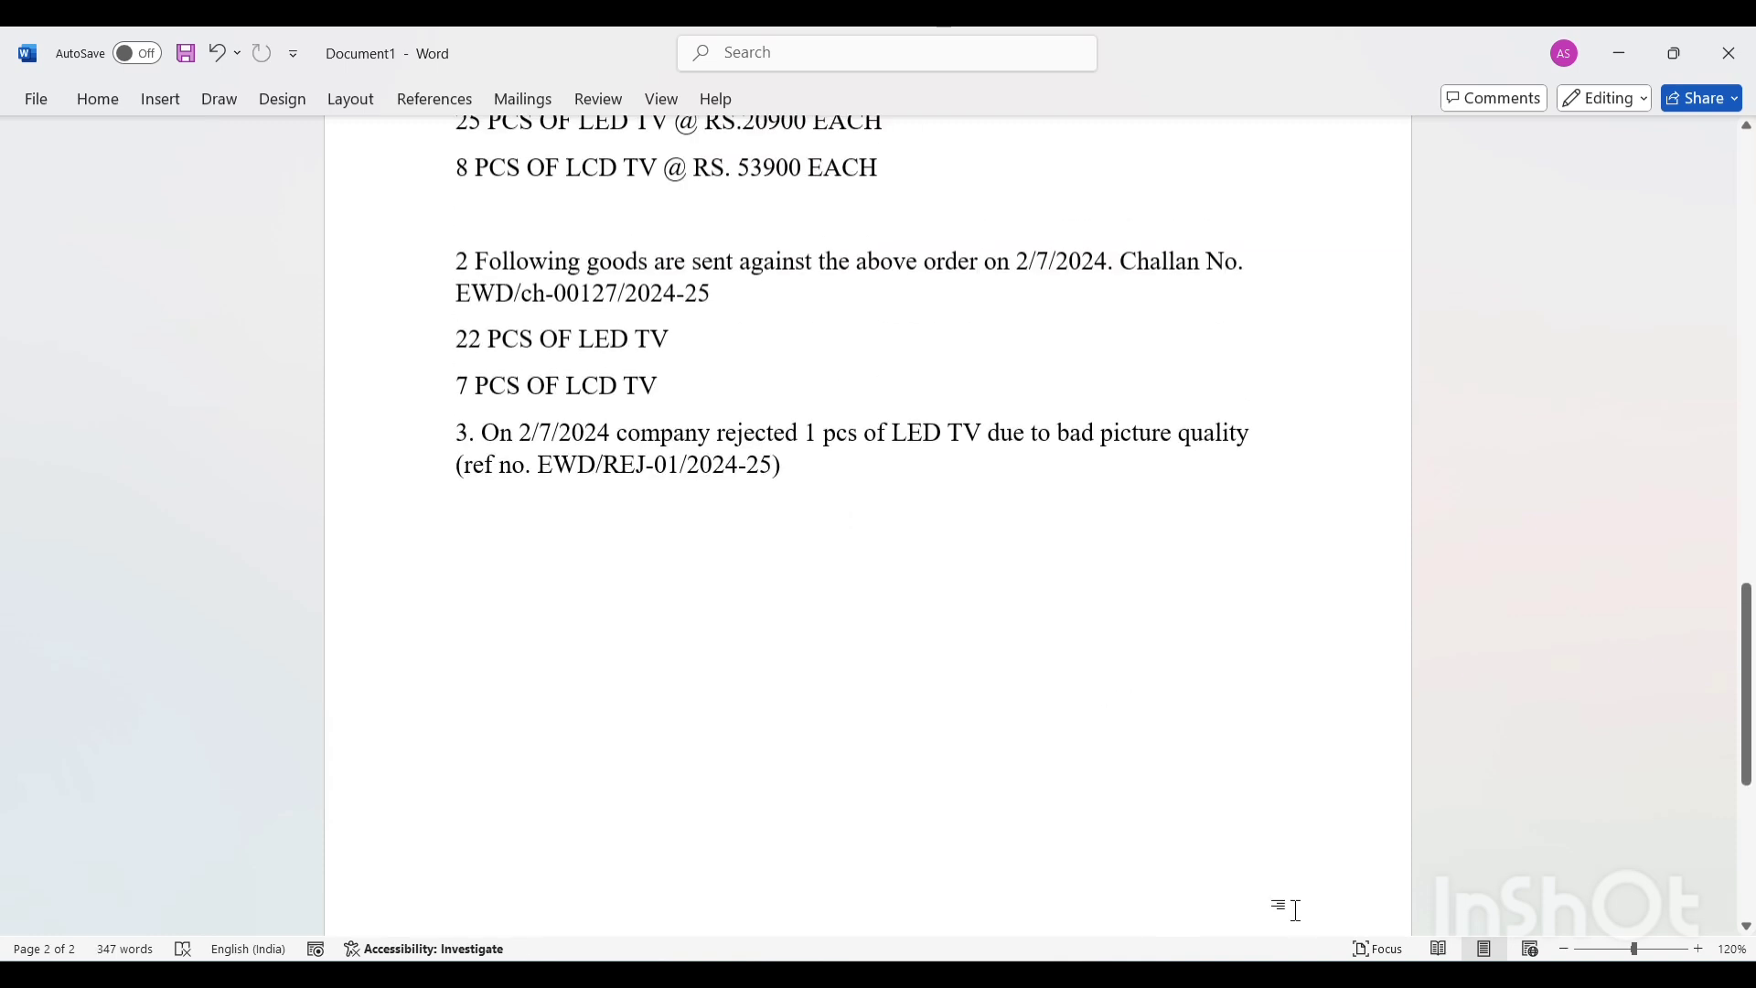
Return to TallyPrime and change the voucher type from Purchase to Debit Note.
{"action": "mouse_move", "coordinate": [1231, 974]}
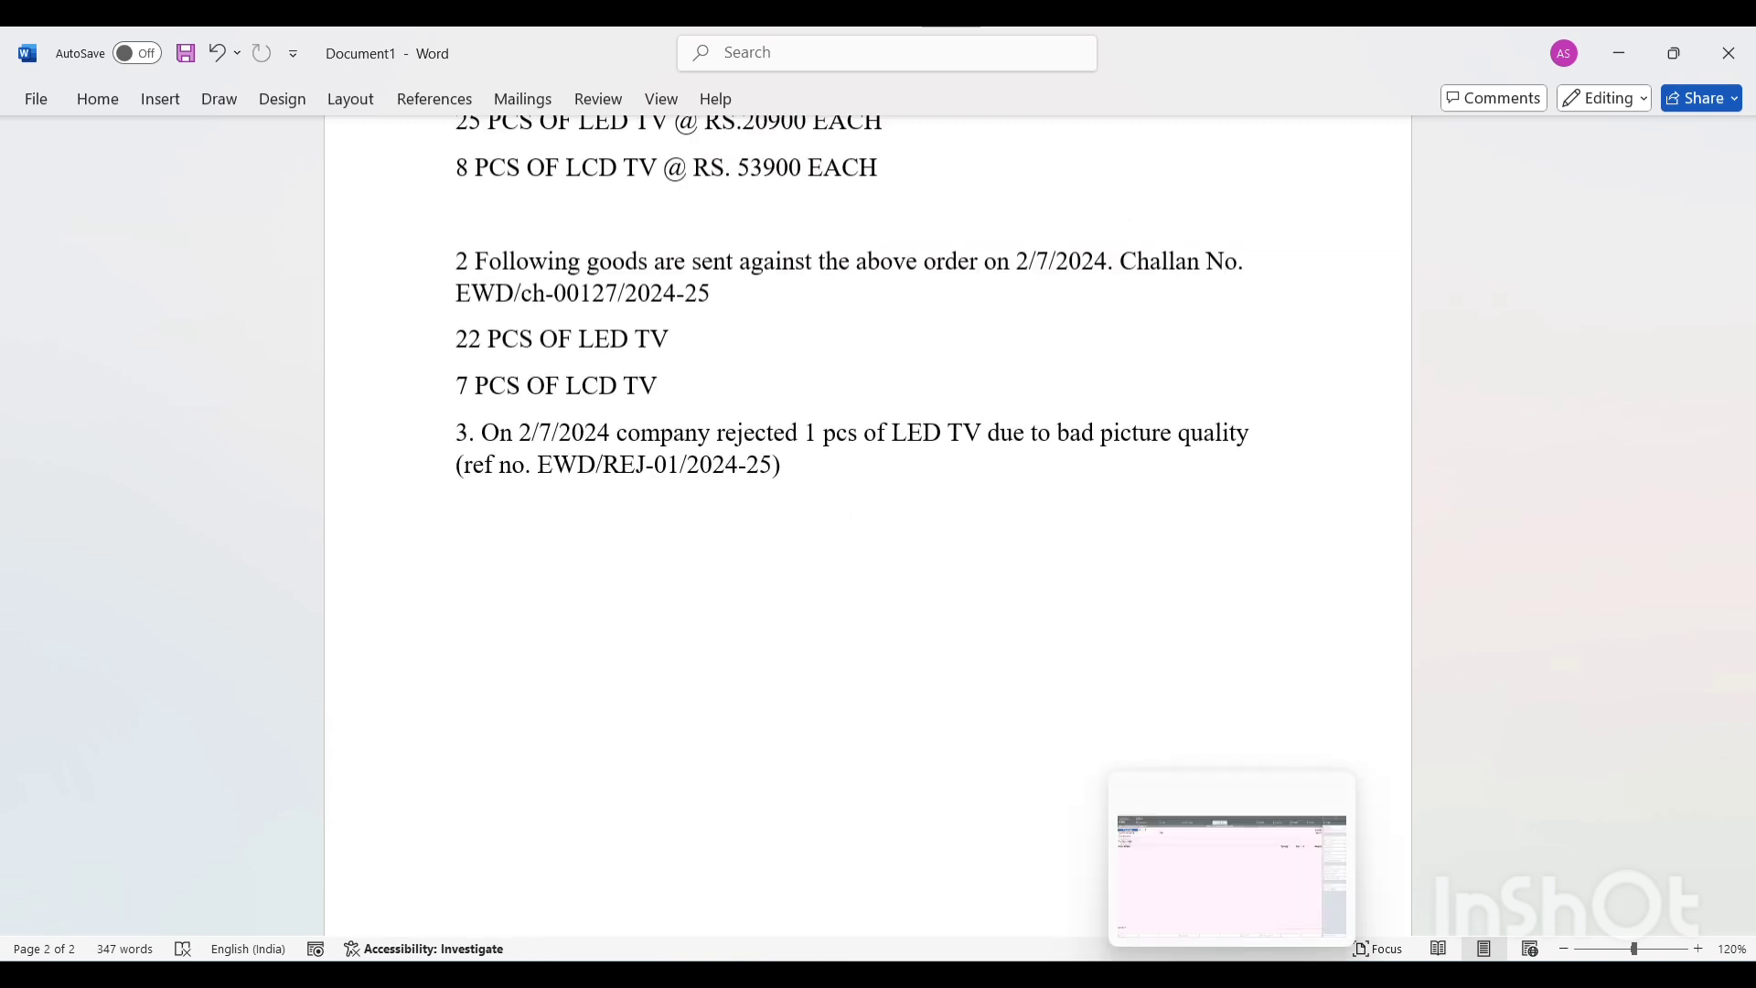
{"action": "left_click", "coordinate": [1230, 869]}
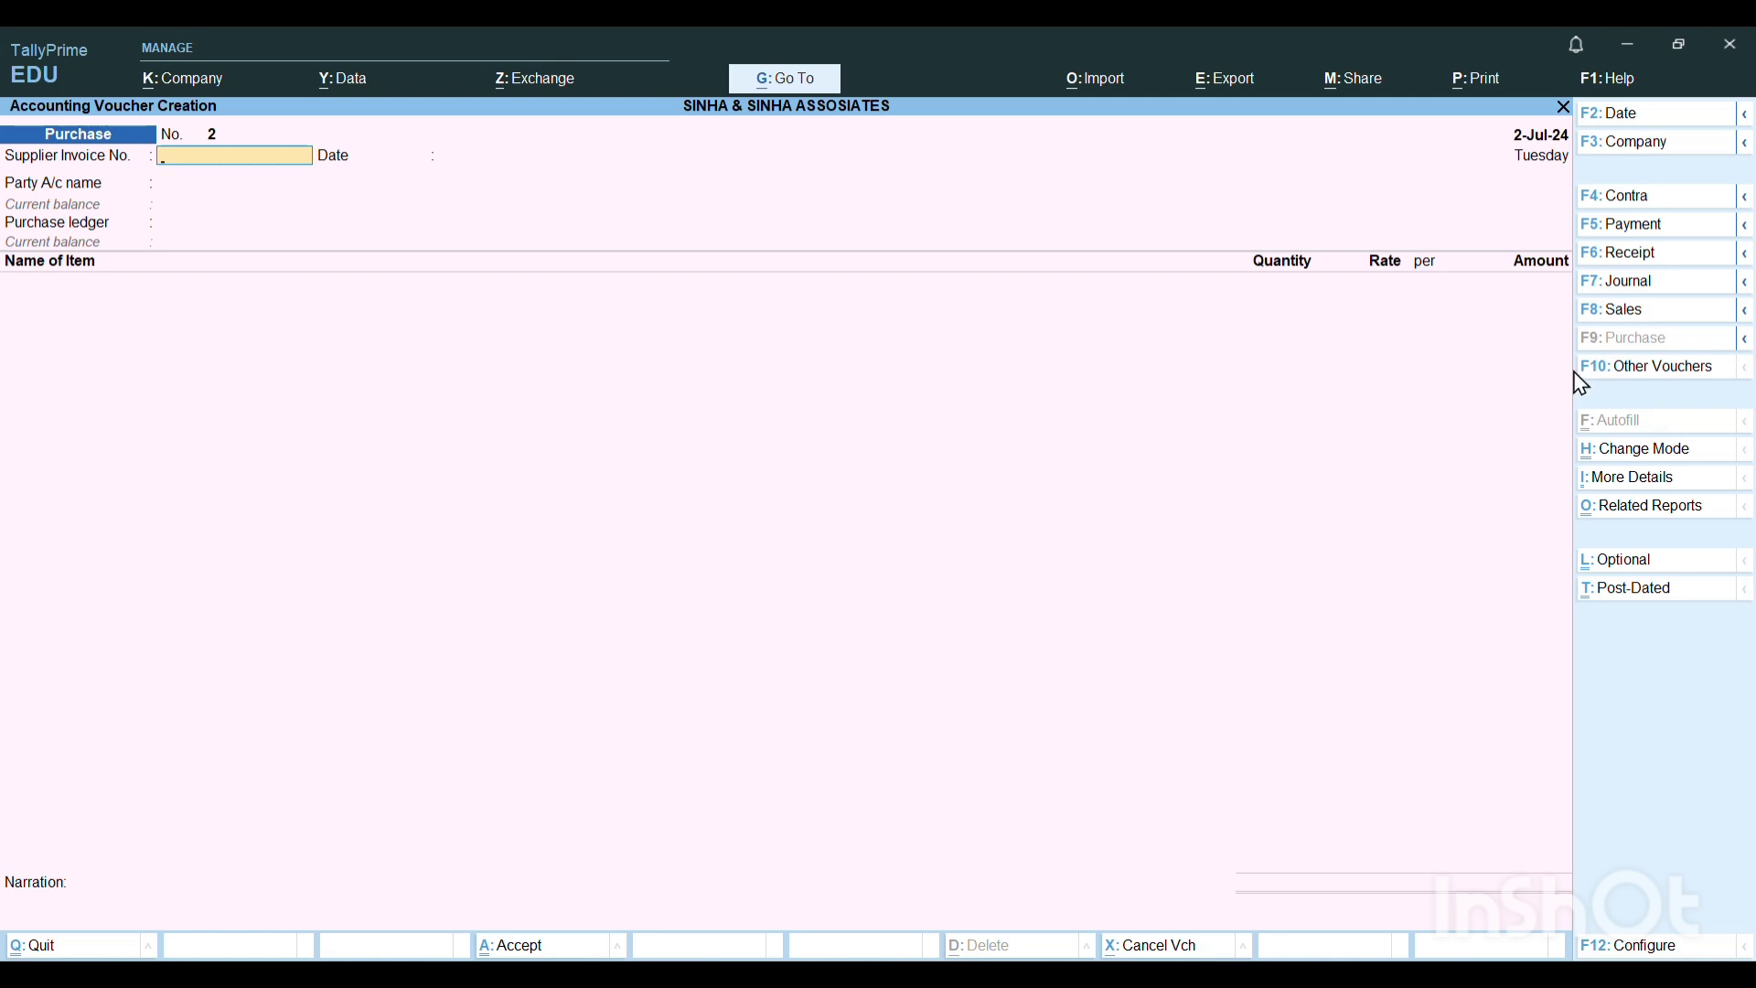
{"action": "left_click", "coordinate": [1669, 369]}
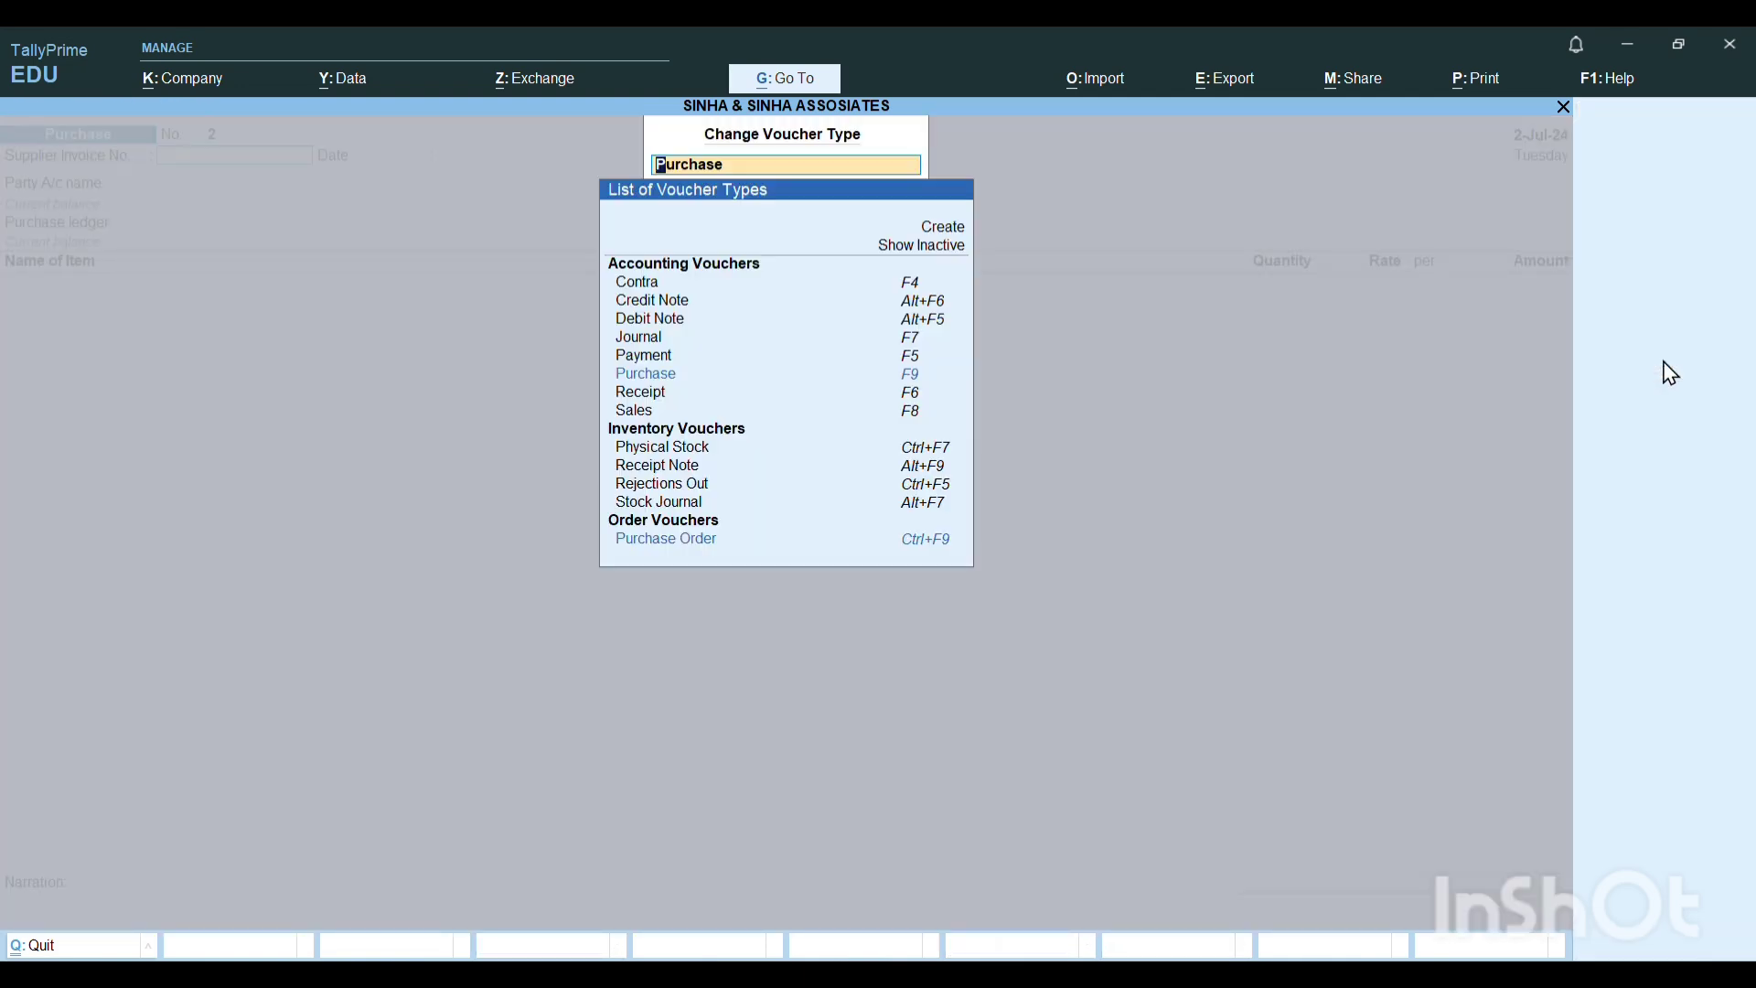
{"action": "key", "text": "Down"}
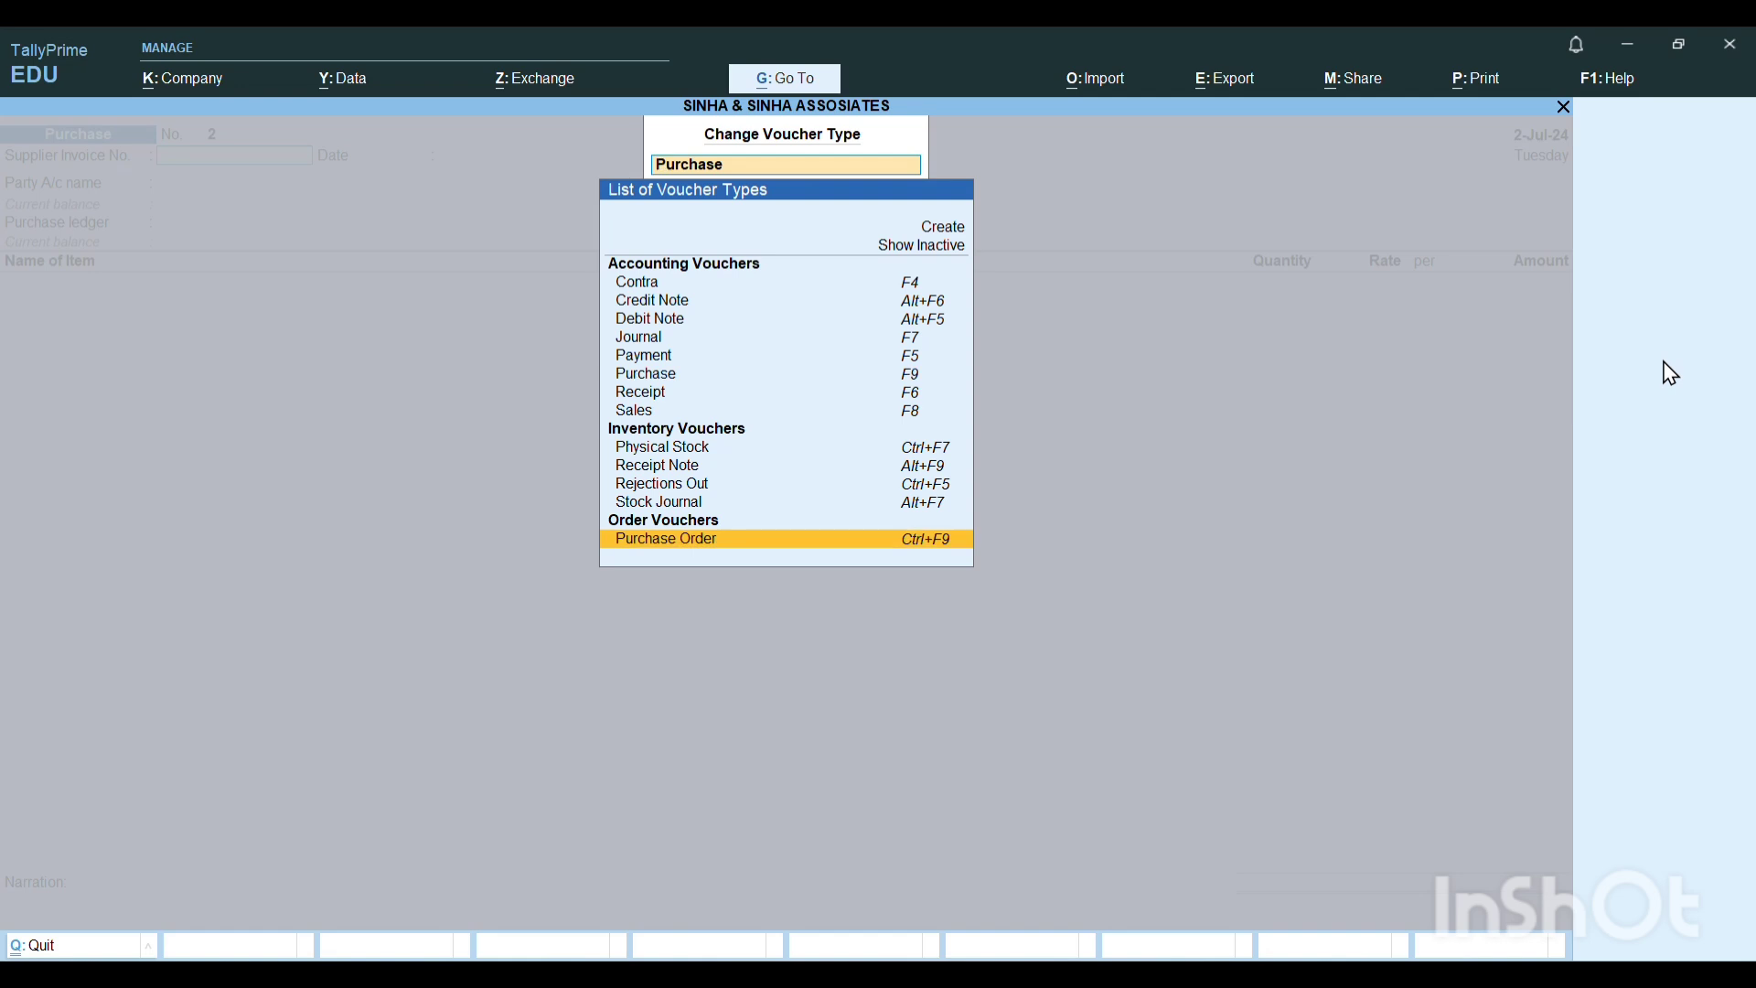
{"action": "key", "text": "Up"}
{"action": "key", "text": "Up"}
{"action": "key", "text": "Up"}
{"action": "key", "text": "Up"}
{"action": "key", "text": "Up"}
{"action": "key", "text": "Up"}
{"action": "key", "text": "Up"}
{"action": "key", "text": "Up"}
{"action": "key", "text": "Up"}
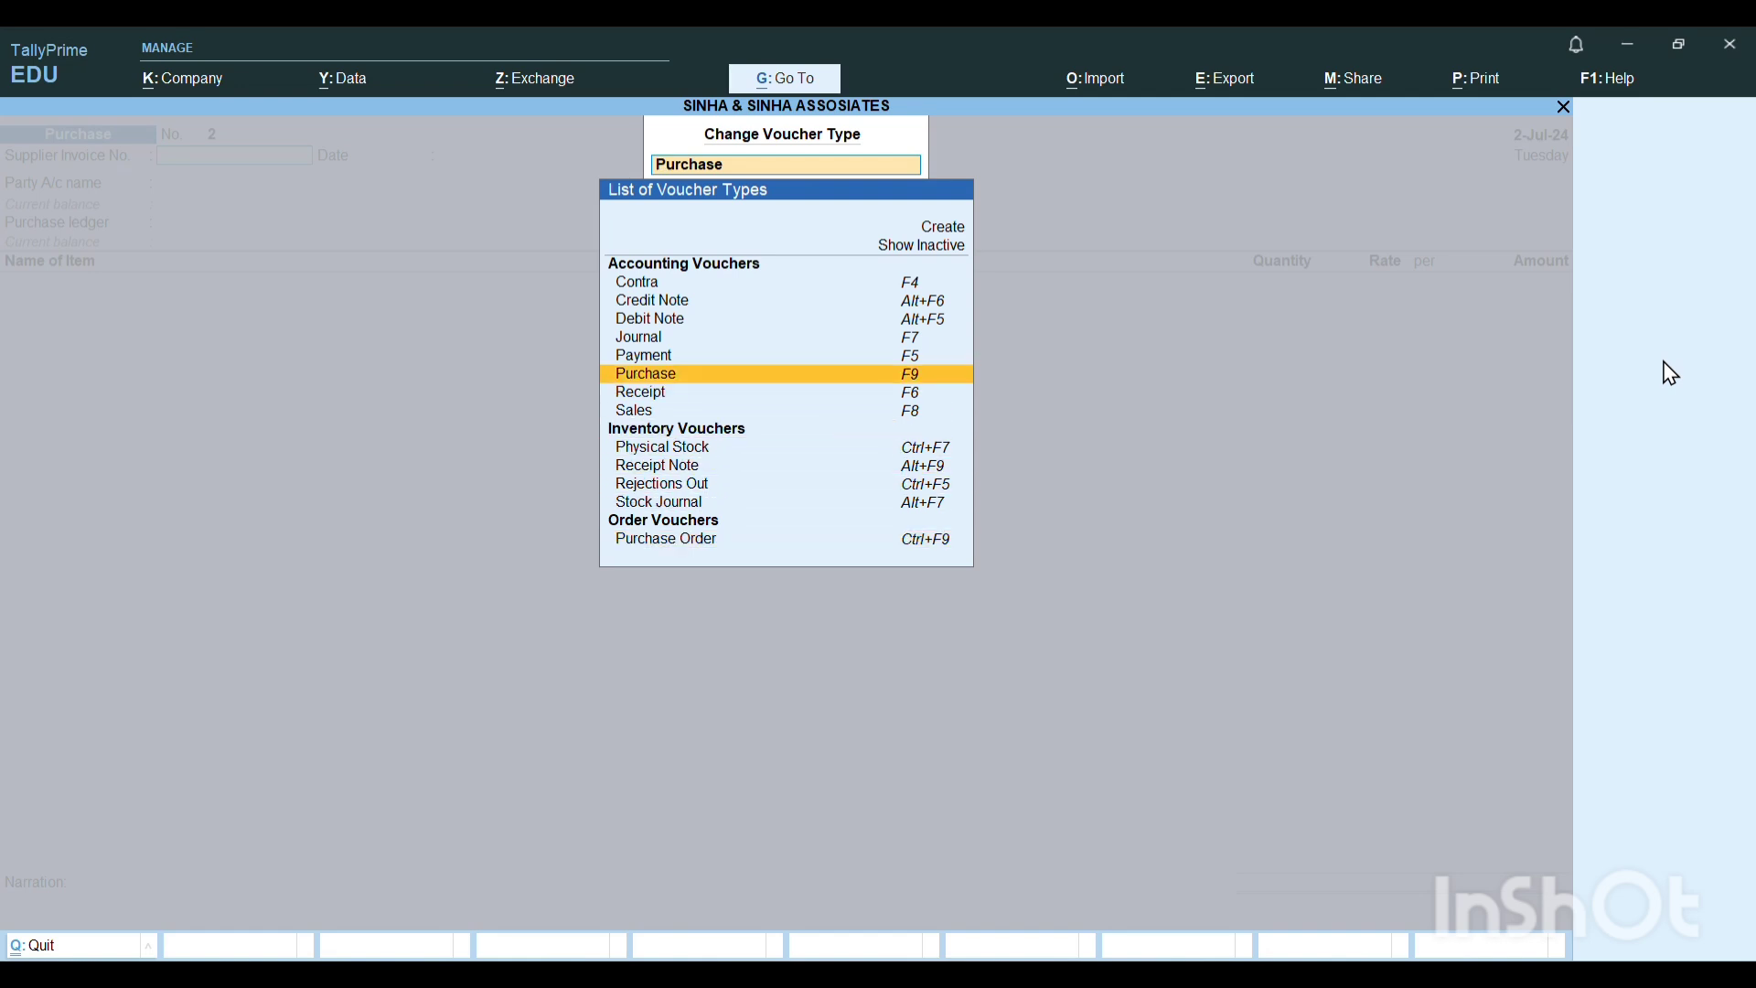
{"action": "key", "text": "Up"}
{"action": "key", "text": "Return"}
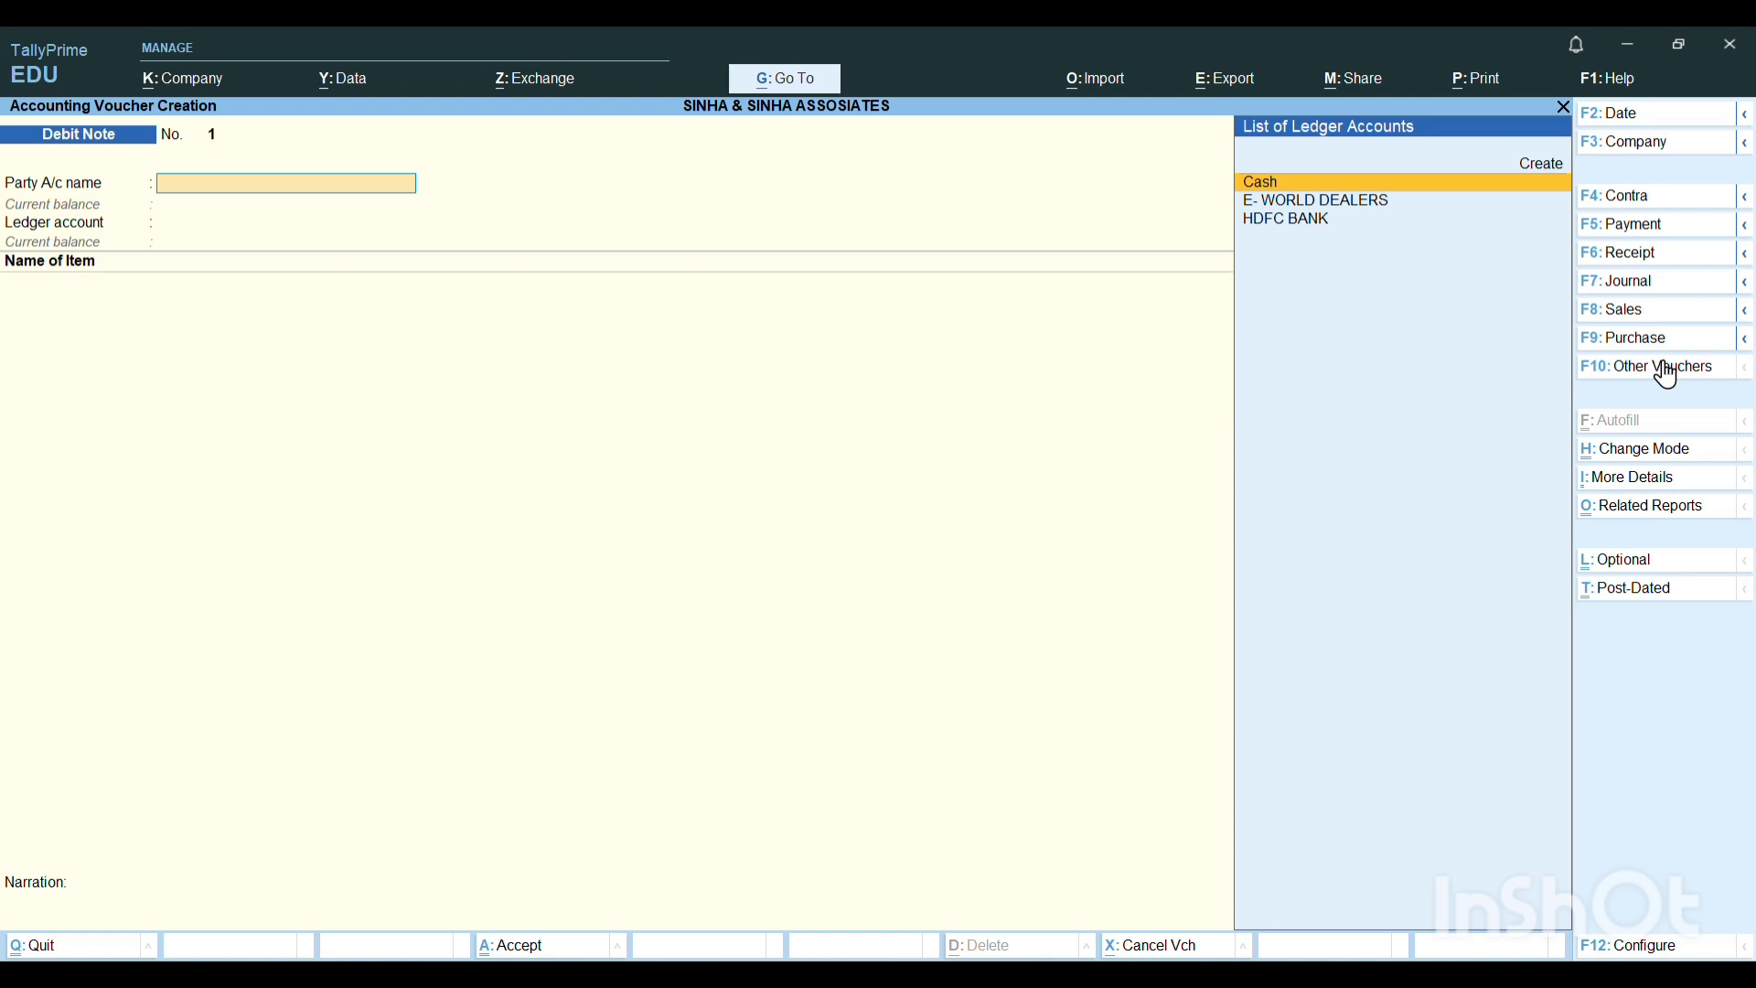
Choose E- WORLD DEALERS as the debit note party, with tracking number Not Applicable and the party details opened.
{"action": "key", "text": "Down"}
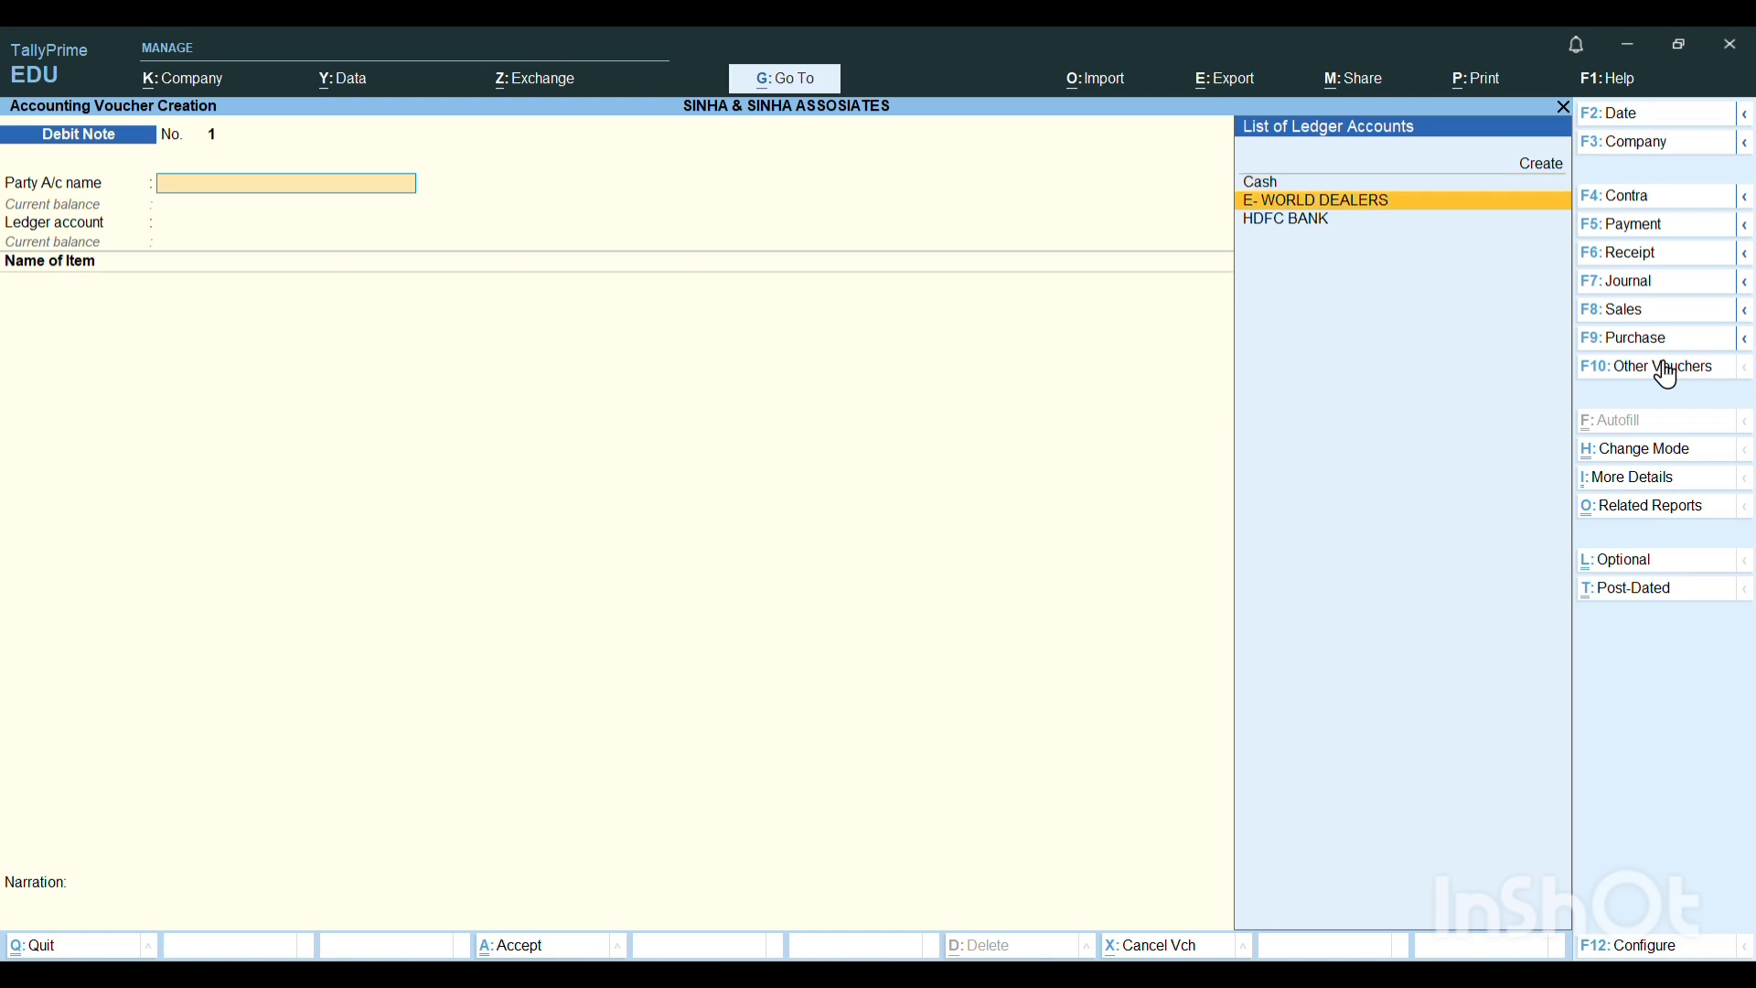
{"action": "key", "text": "Return"}
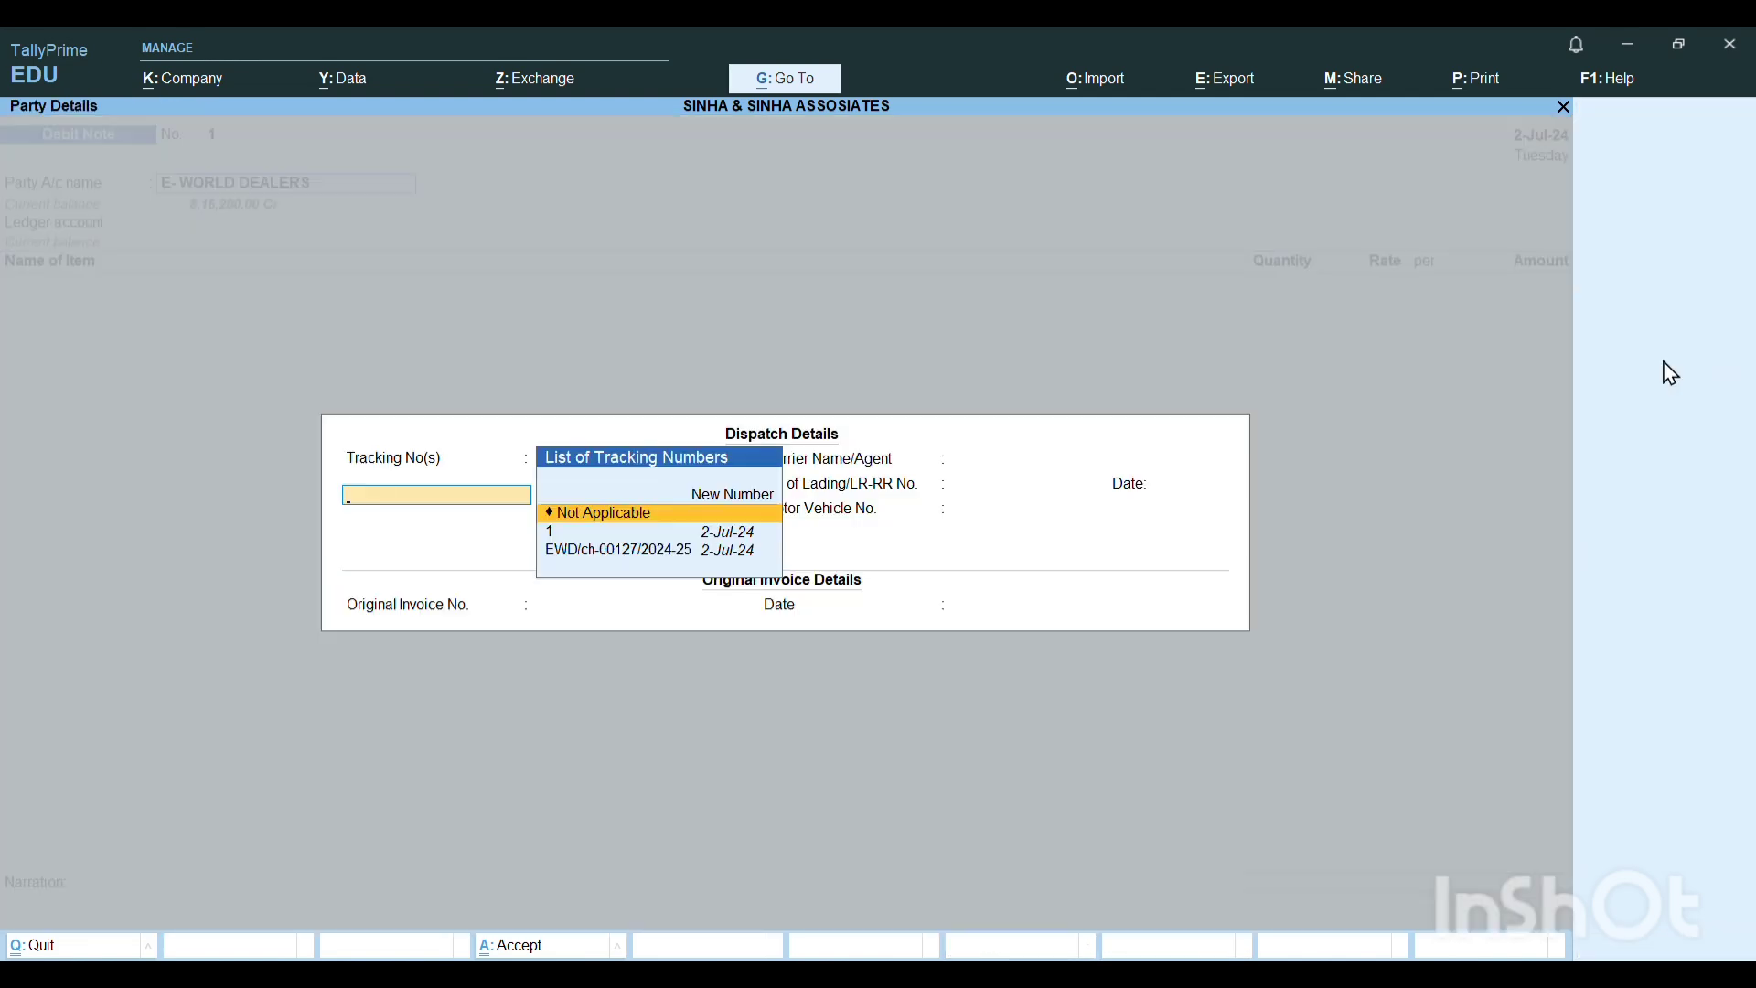
{"action": "key", "text": "Return"}
{"action": "key", "text": "Return"}
{"action": "key", "text": "Return"}
{"action": "key", "text": "Return"}
{"action": "key", "text": "Return"}
{"action": "key", "text": "Return"}
{"action": "key", "text": "Return"}
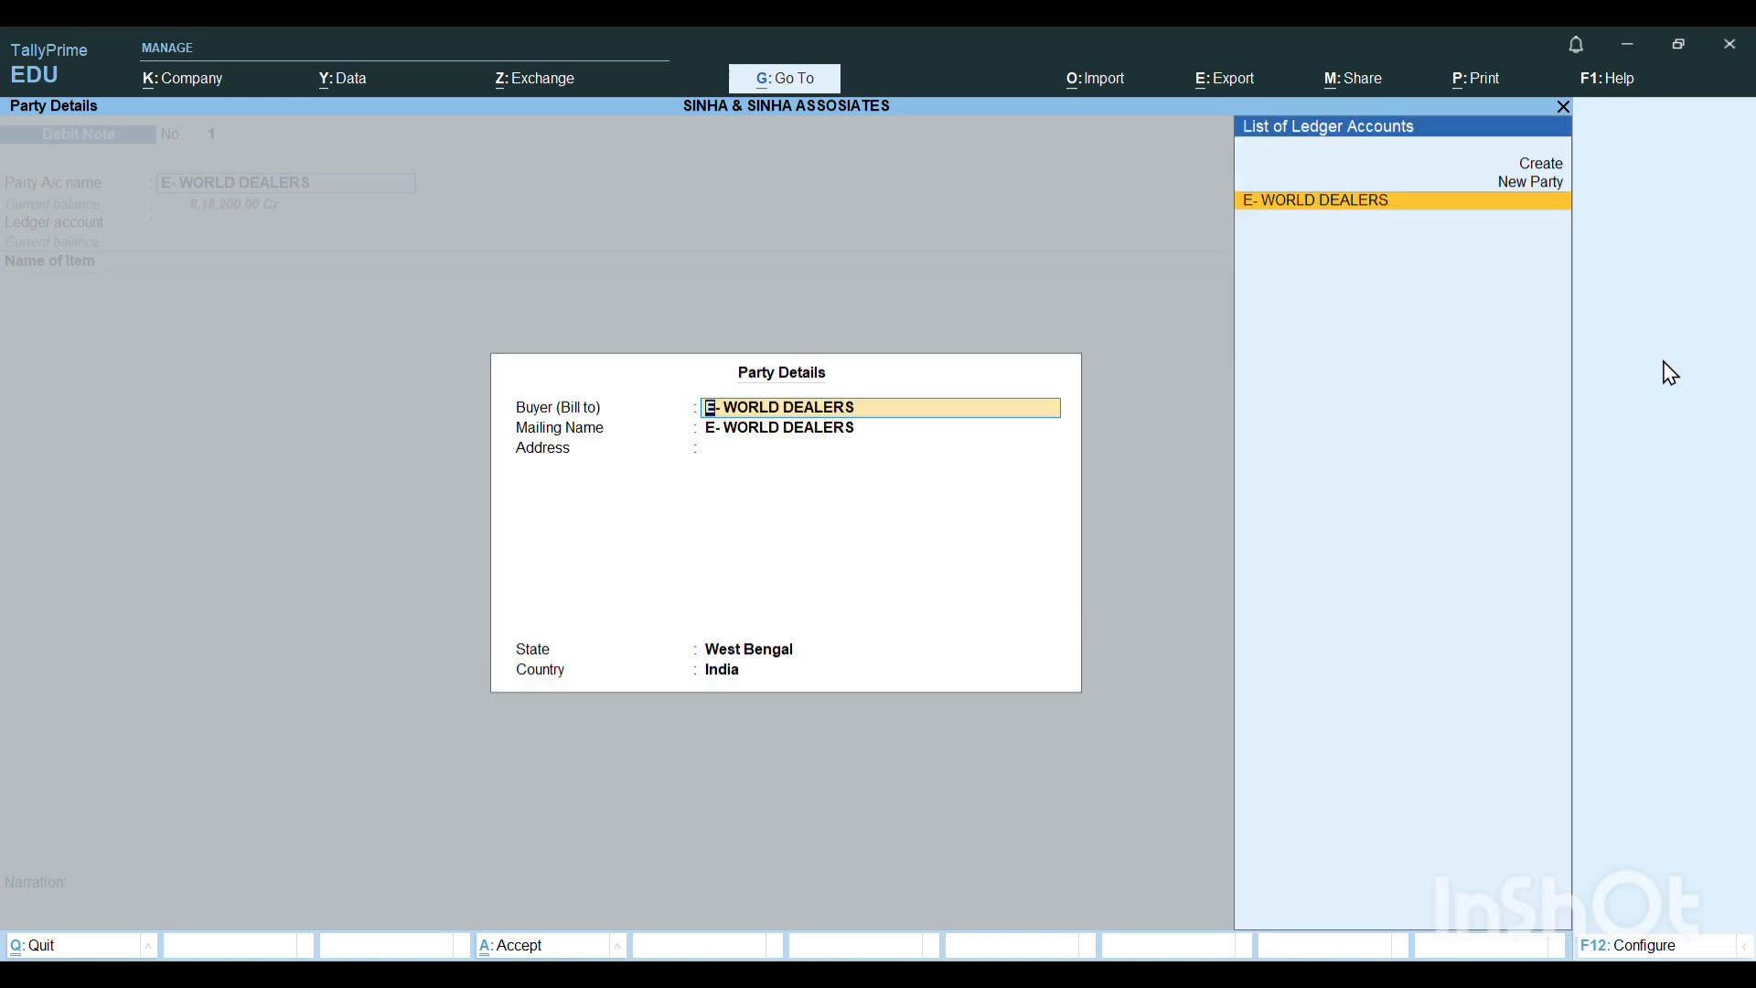
Keep E- WORLD DEALERS as buyer and mailing name with state West Bengal, and reopen the dispatch details.
{"action": "key", "text": "Return"}
{"action": "key", "text": "Return"}
{"action": "key", "text": "Return"}
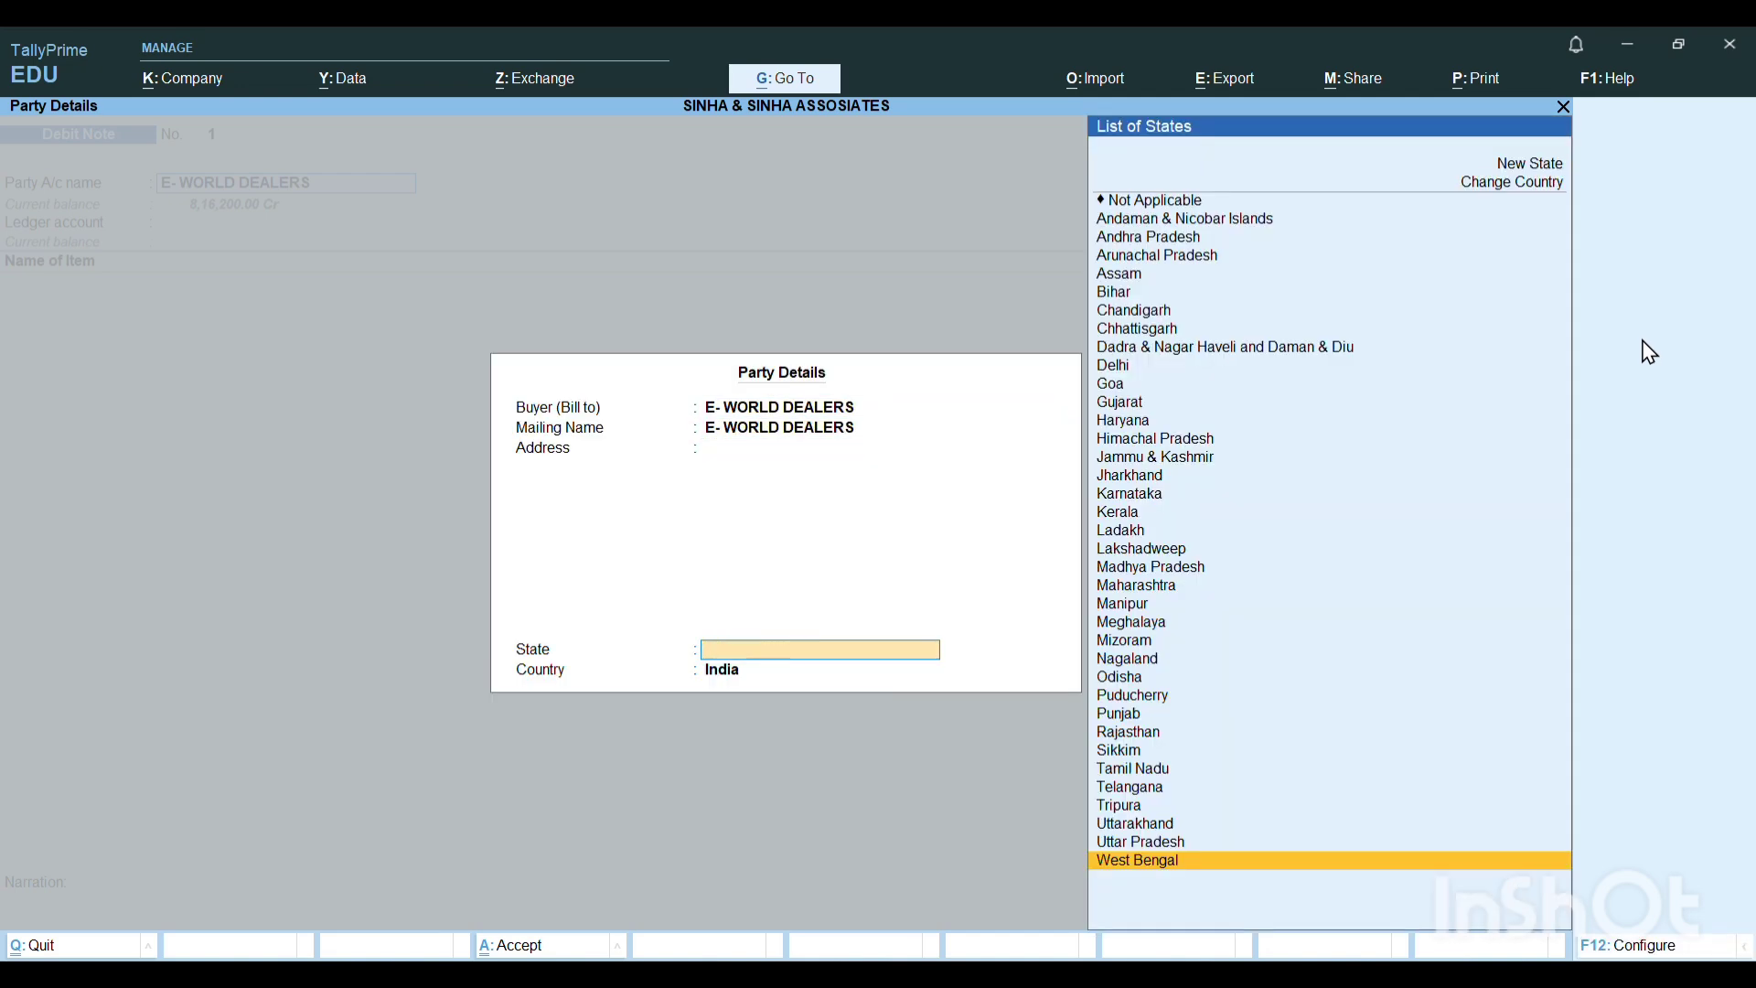
{"action": "key", "text": "Return"}
{"action": "key", "text": "Return"}
{"action": "key", "text": "Return"}
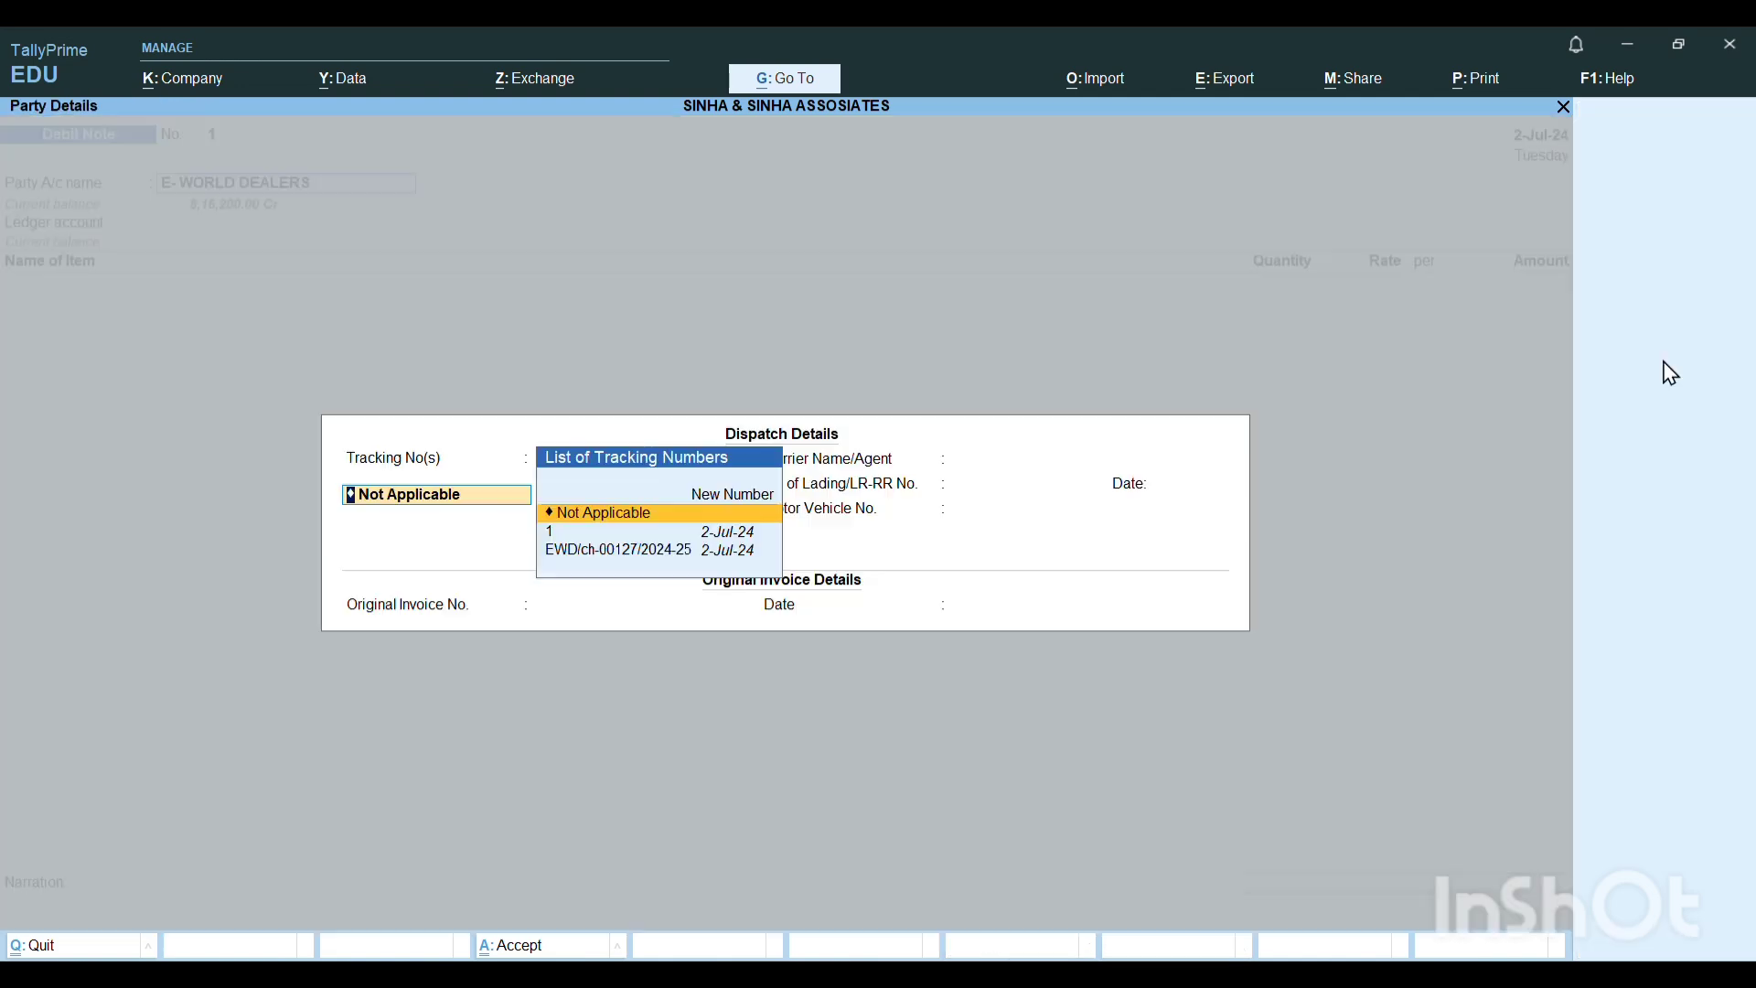
Set the debit note's tracking number to 1 dated 2-Jul-24 and leave the carrier, lading and vehicle fields blank.
{"action": "key", "text": "Down"}
{"action": "key", "text": "Down"}
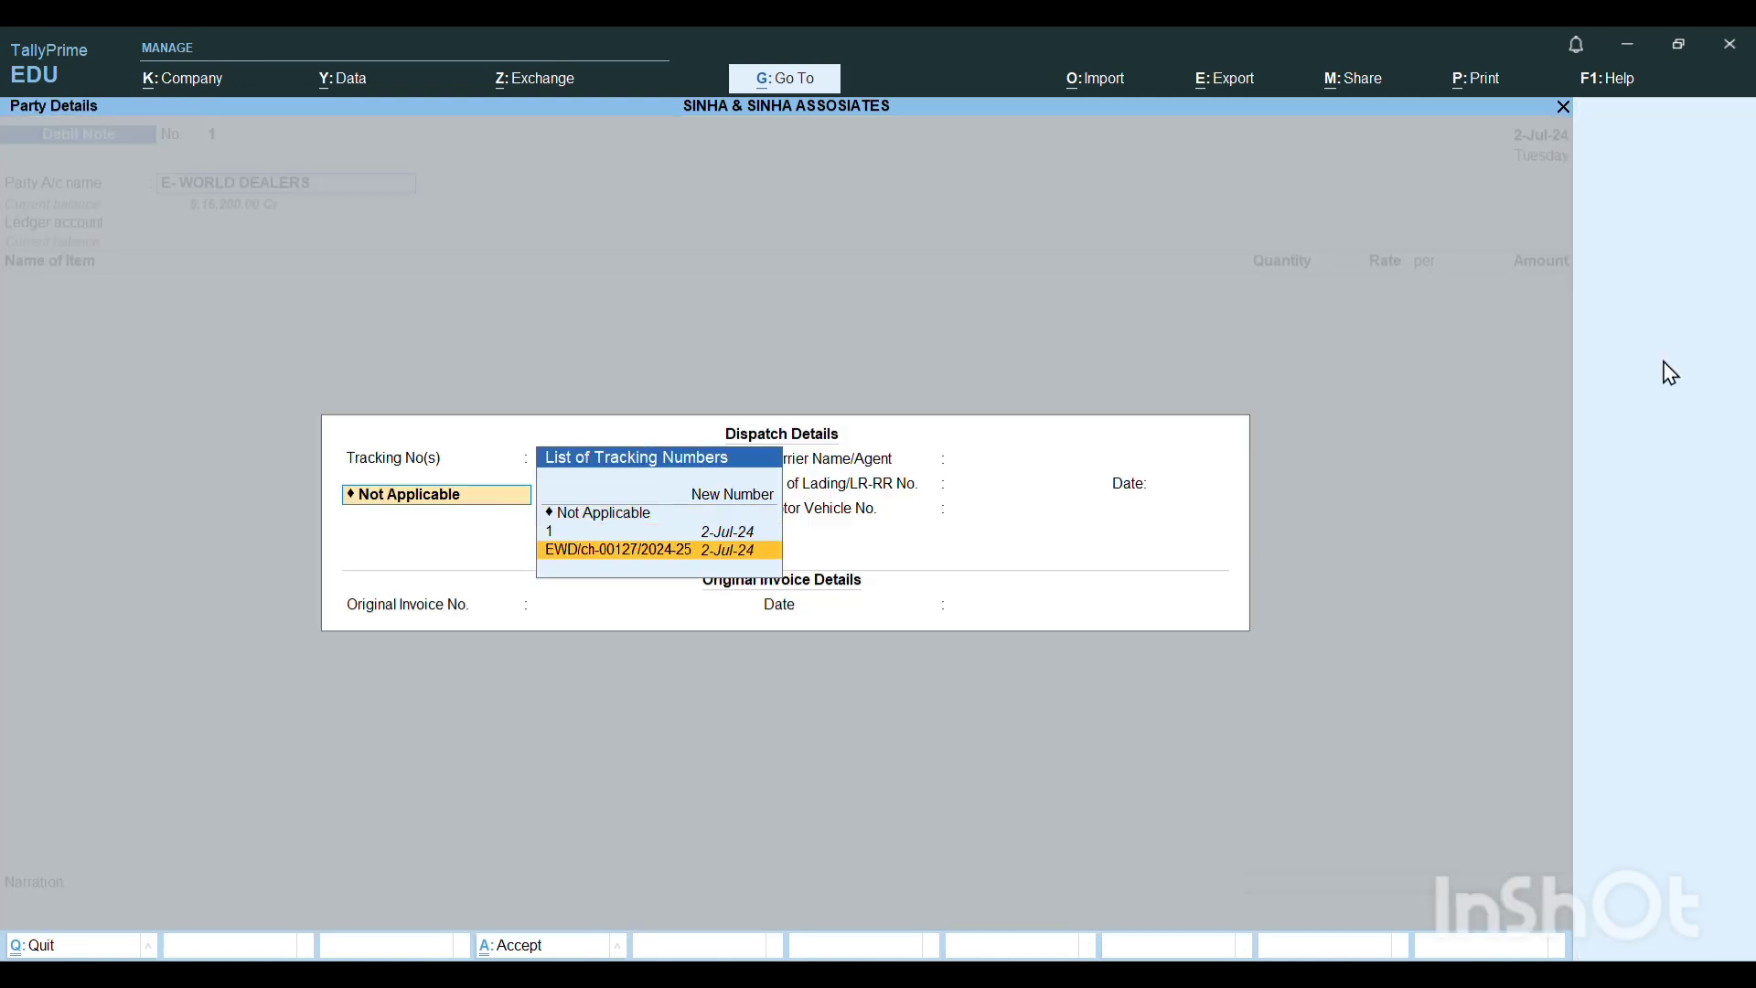
{"action": "key", "text": "Up"}
{"action": "key", "text": "Up"}
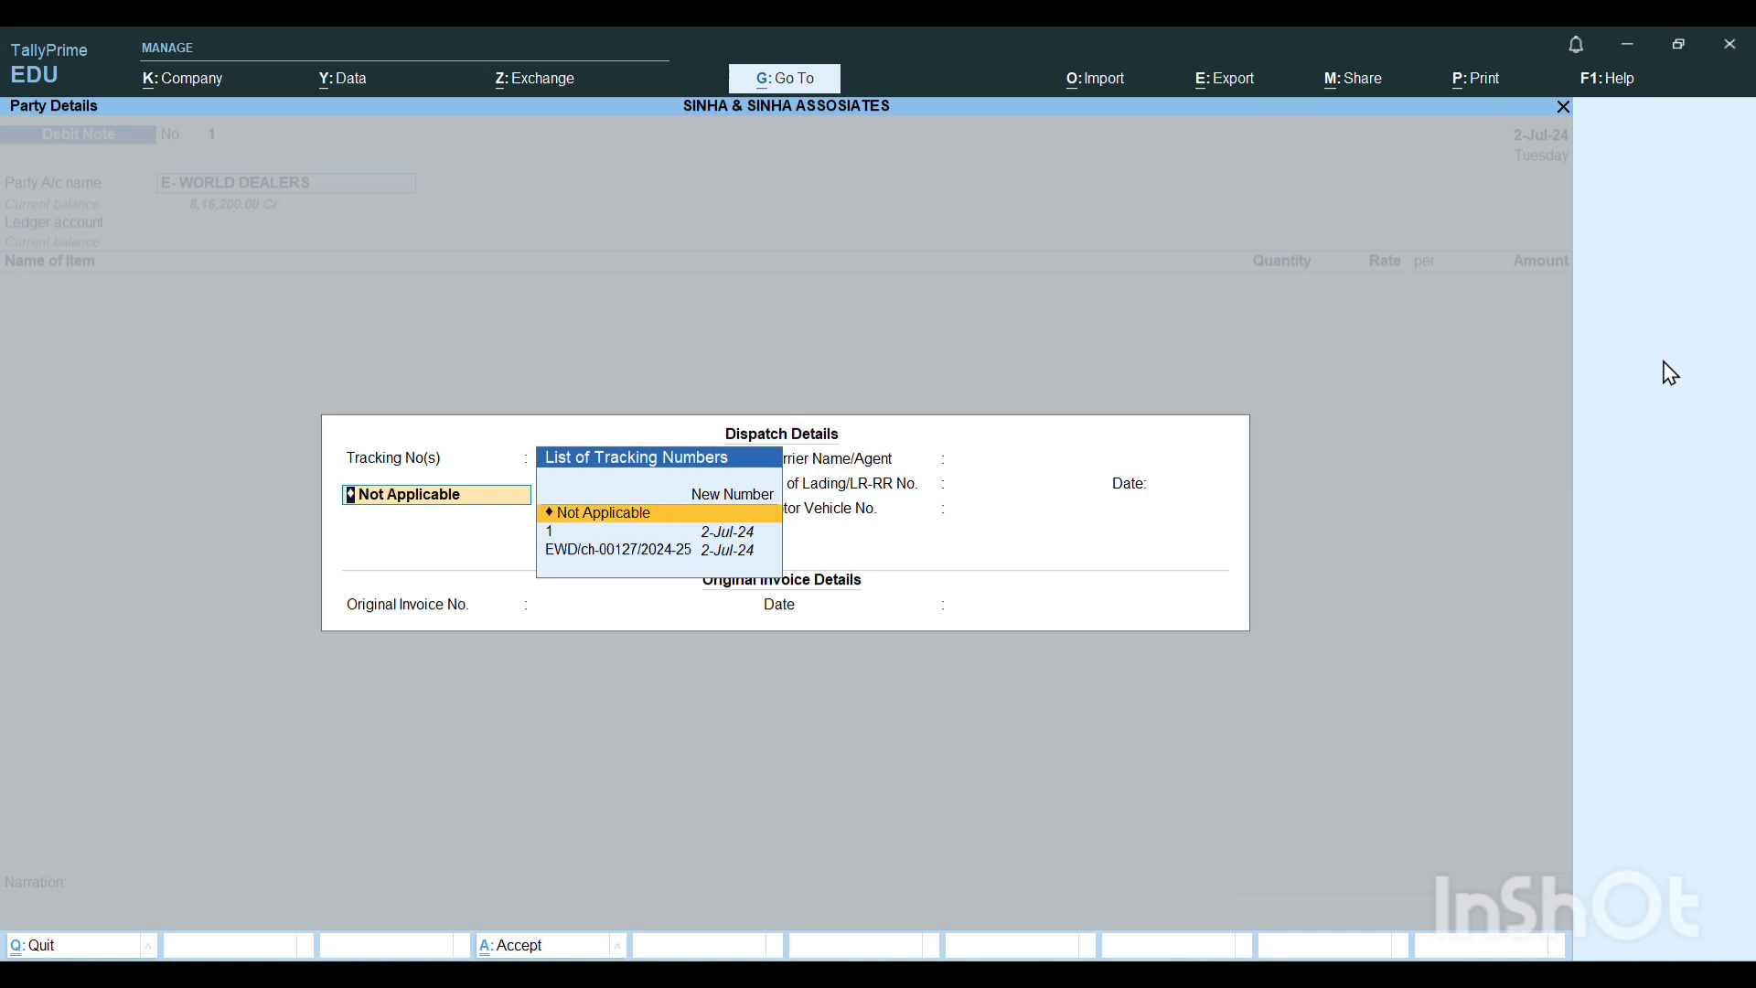
{"action": "key", "text": "Down"}
{"action": "key", "text": "Return"}
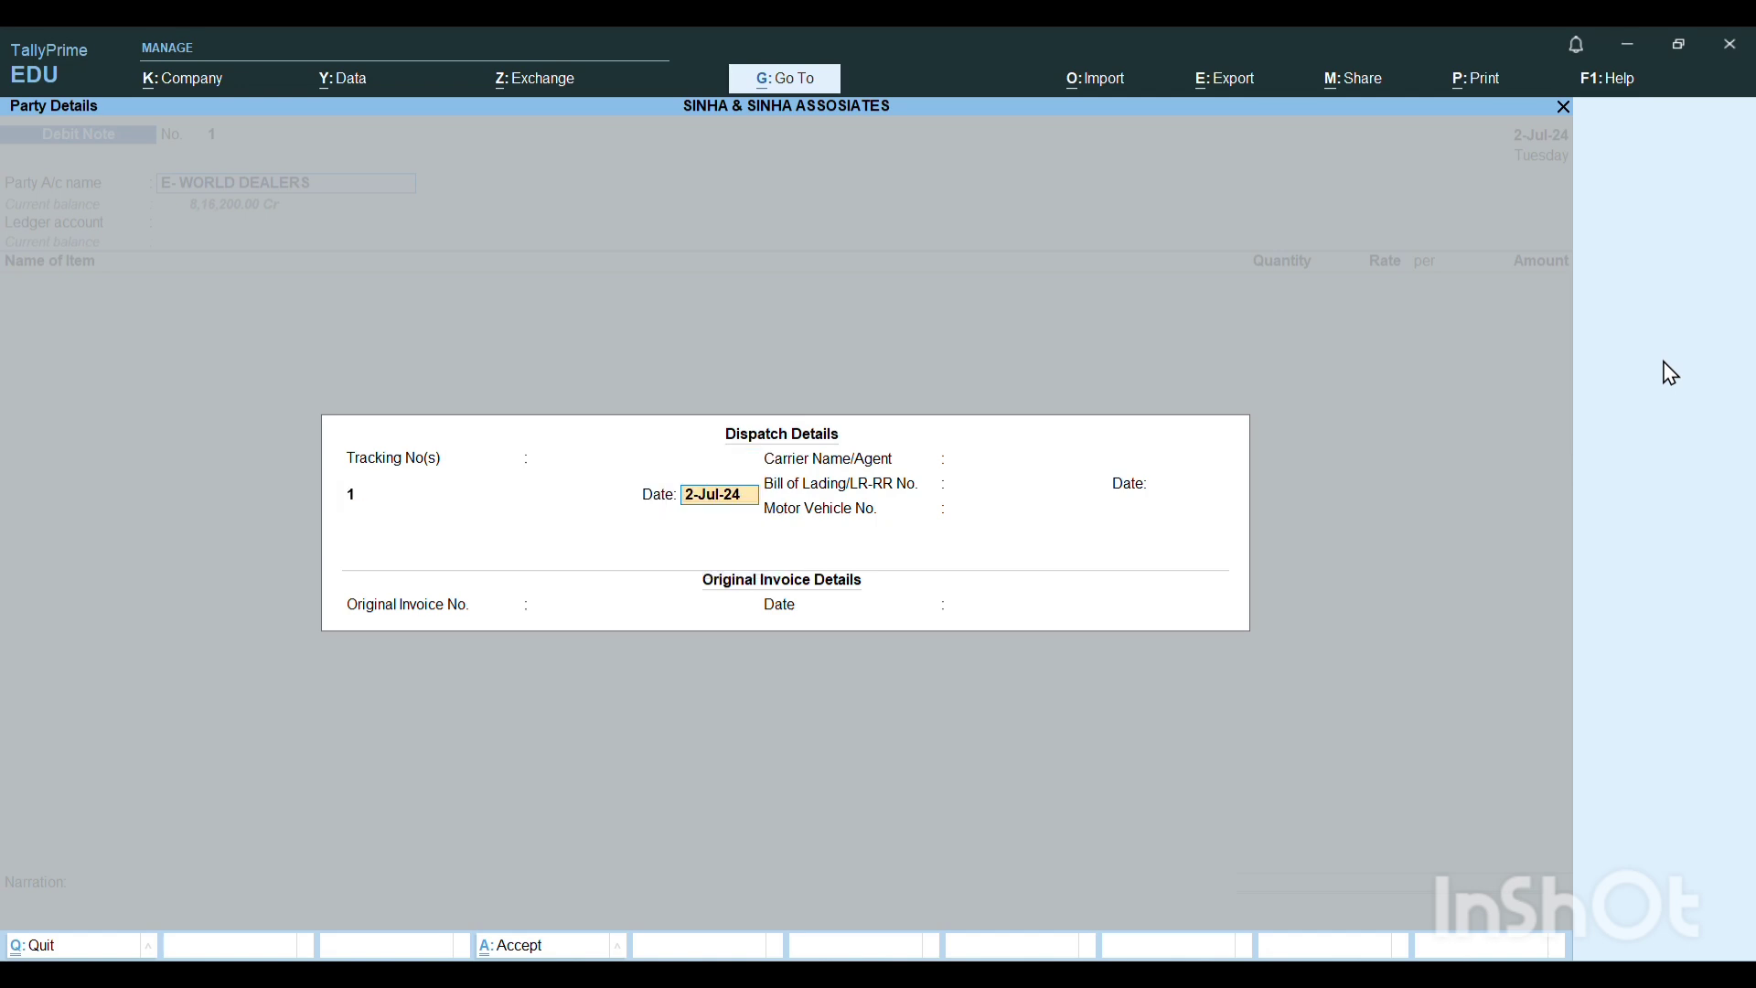
{"action": "key", "text": "Return"}
{"action": "key", "text": "Return"}
{"action": "key", "text": "Return"}
{"action": "key", "text": "Return"}
{"action": "key", "text": "Return"}
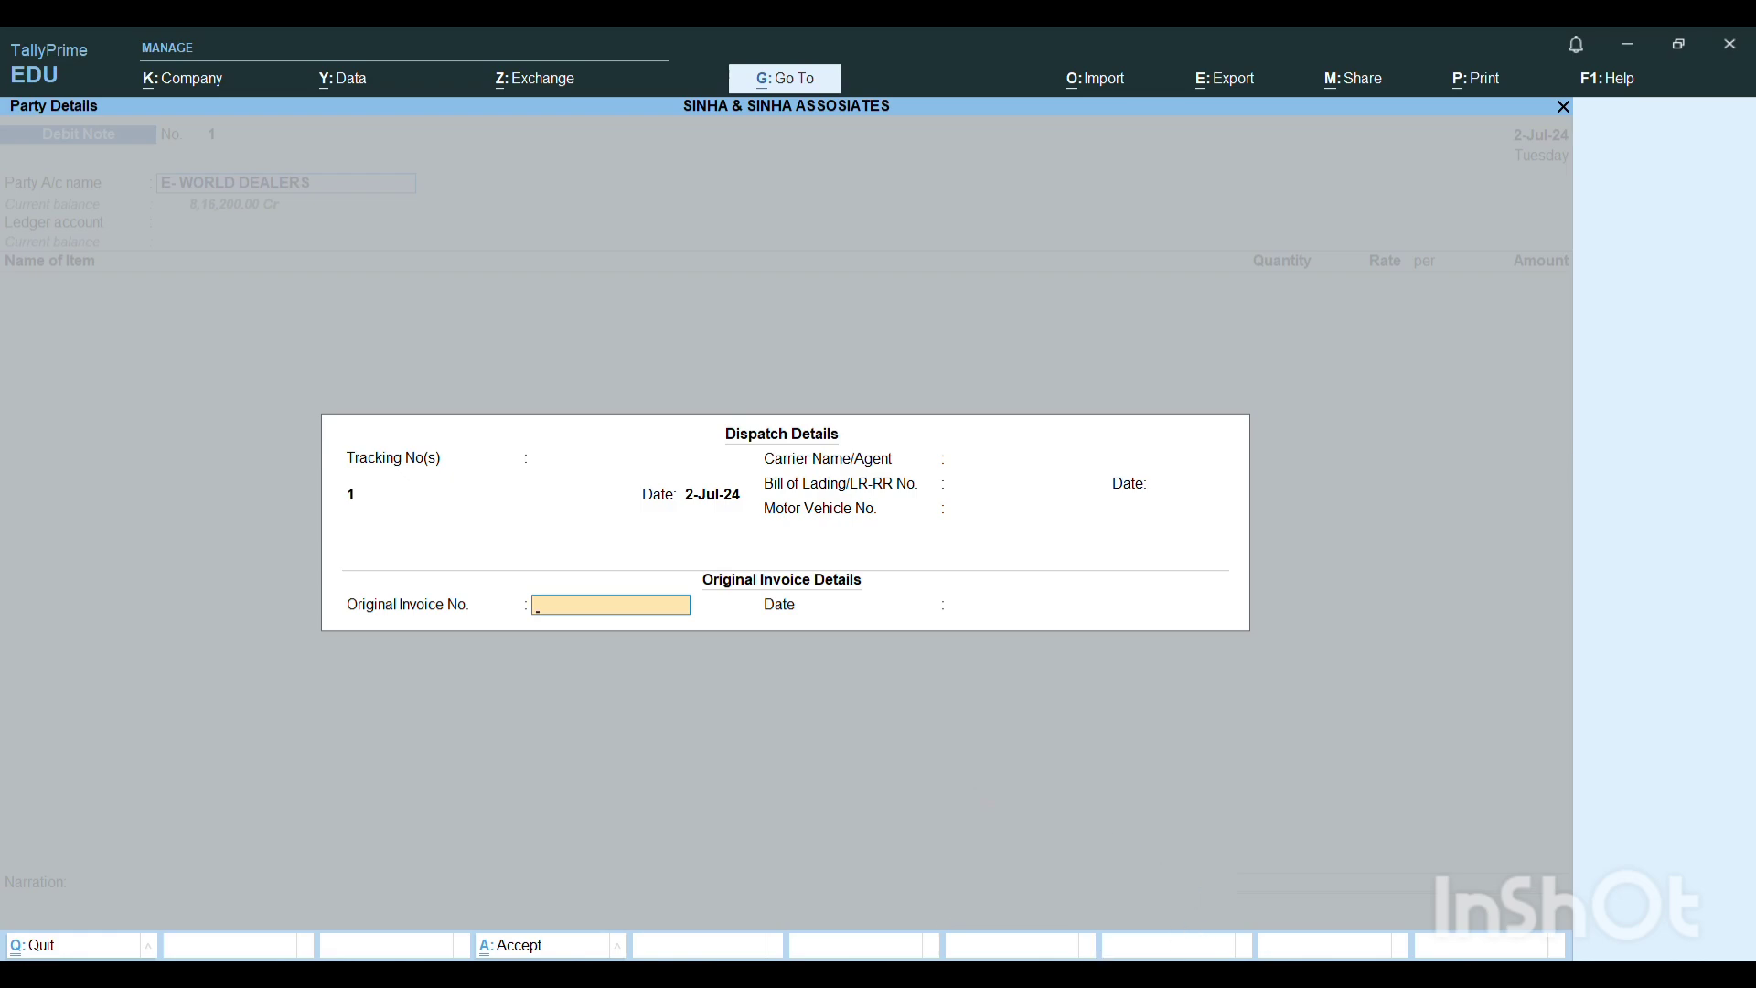
Copy the challan number EWD/ch-00127/2024-25 from the Word document into the debit note's original invoice number, dated 2-Jul-24, and accept the party details.
{"action": "key", "text": "alt+Tab"}
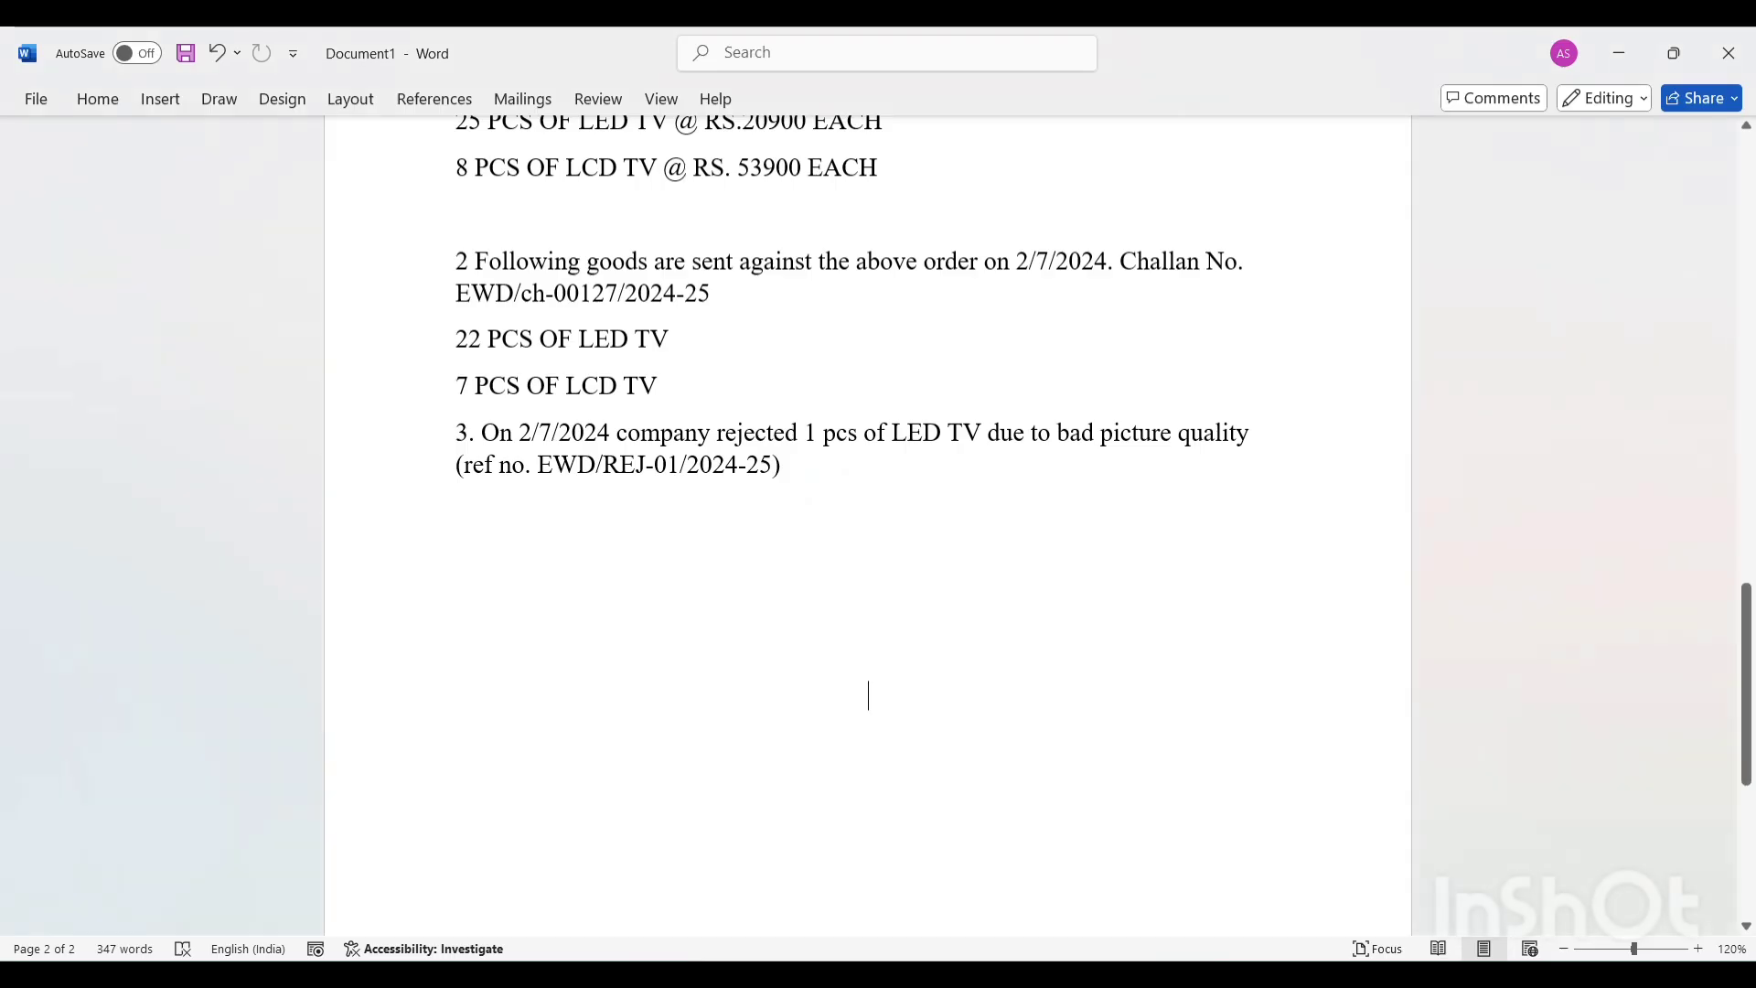
{"action": "scroll", "coordinate": [1100, 751], "scroll_direction": "up", "scroll_amount": 3}
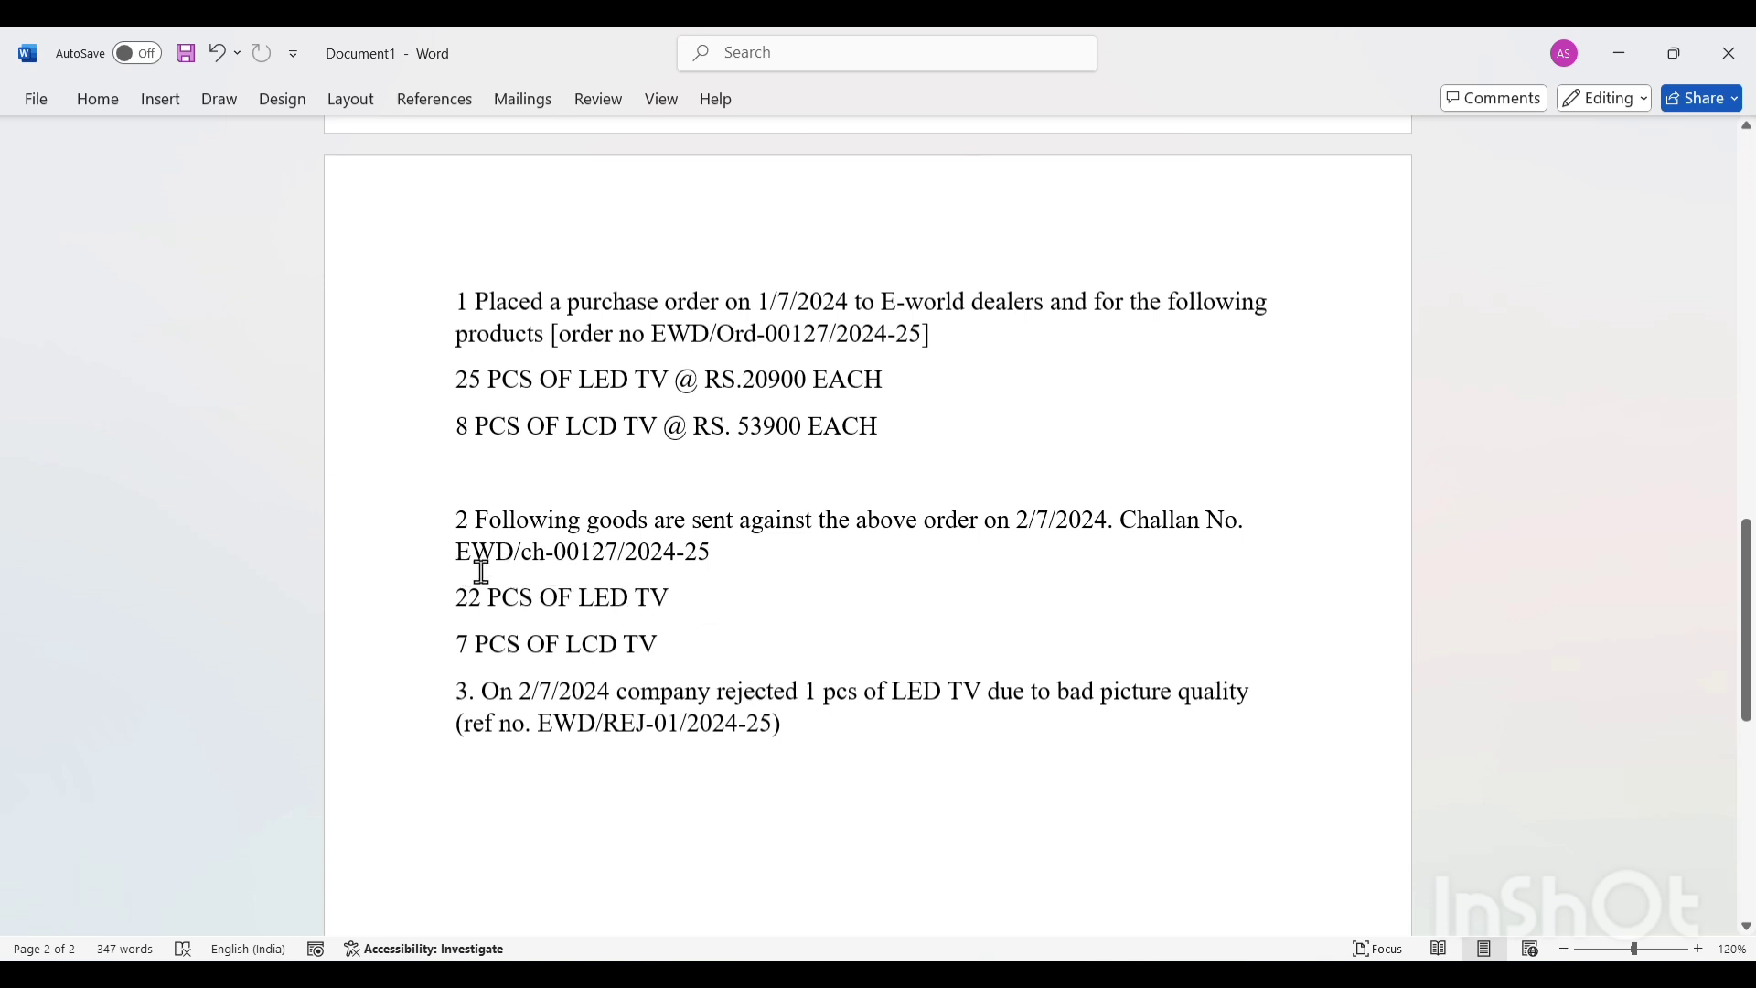
{"action": "left_click_drag", "start_coordinate": [468, 550], "coordinate": [706, 580]}
{"action": "key", "text": "ctrl+c"}
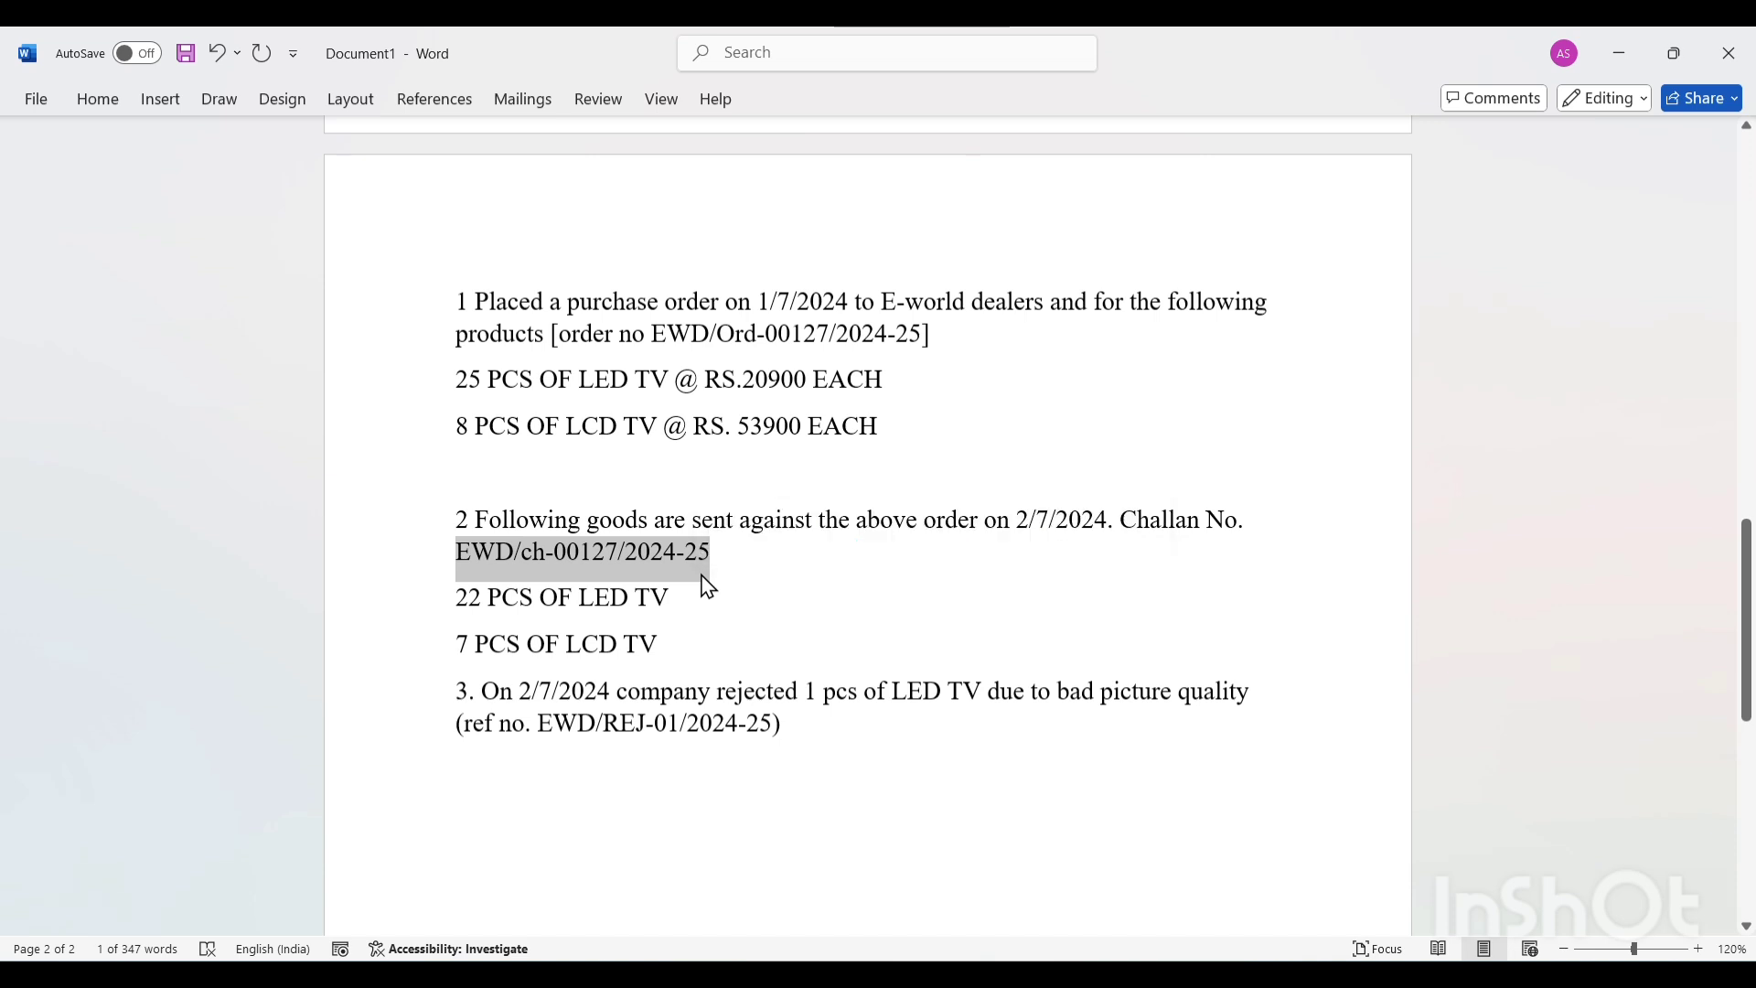
{"action": "key", "text": "alt+Tab"}
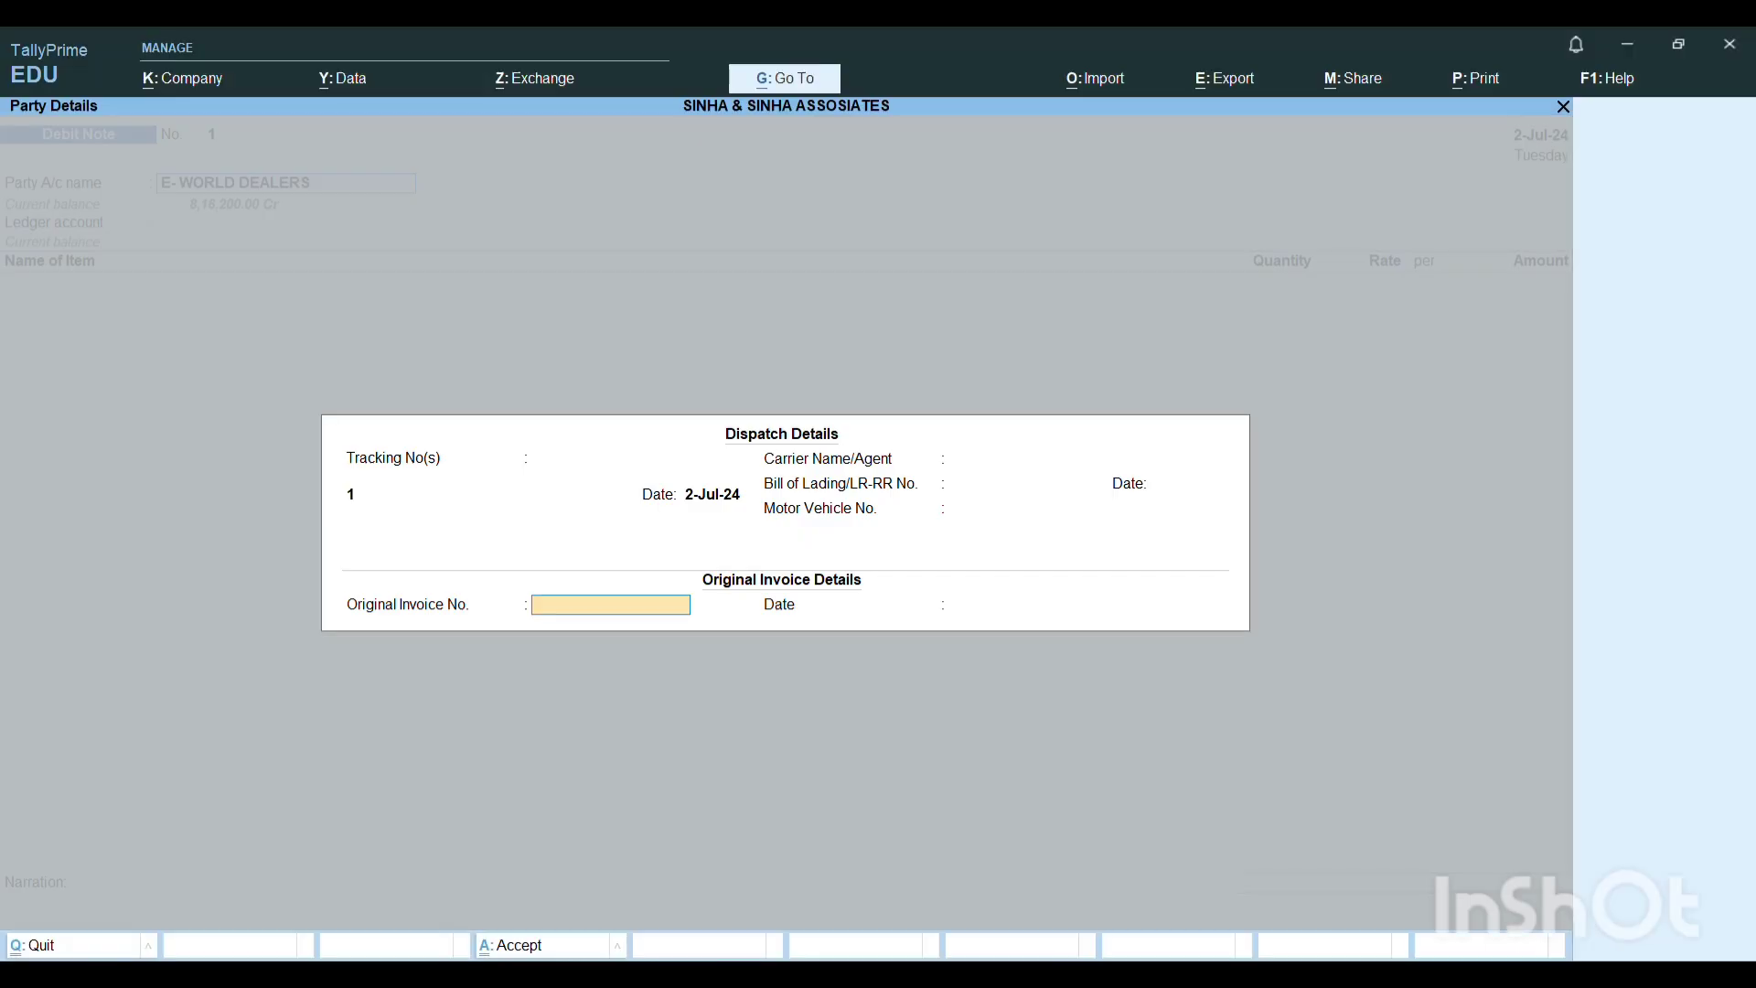
{"action": "key", "text": "ctrl+v"}
{"action": "key", "text": "Return"}
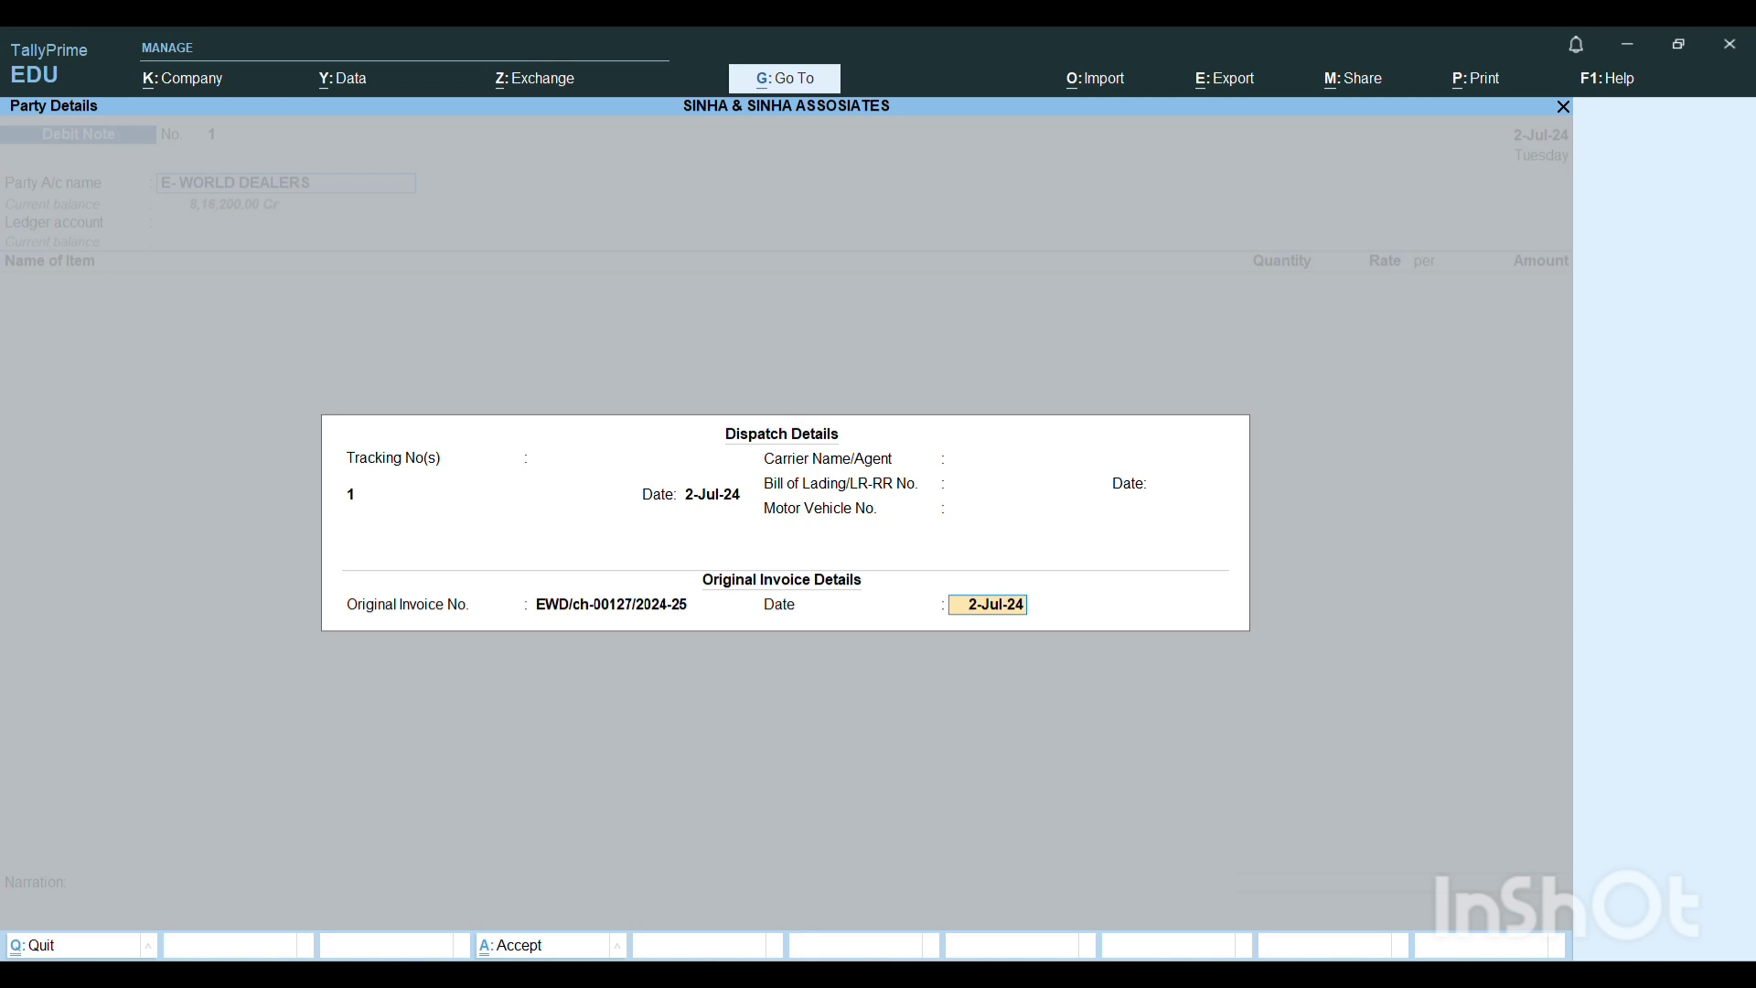
{"action": "key", "text": "Return"}
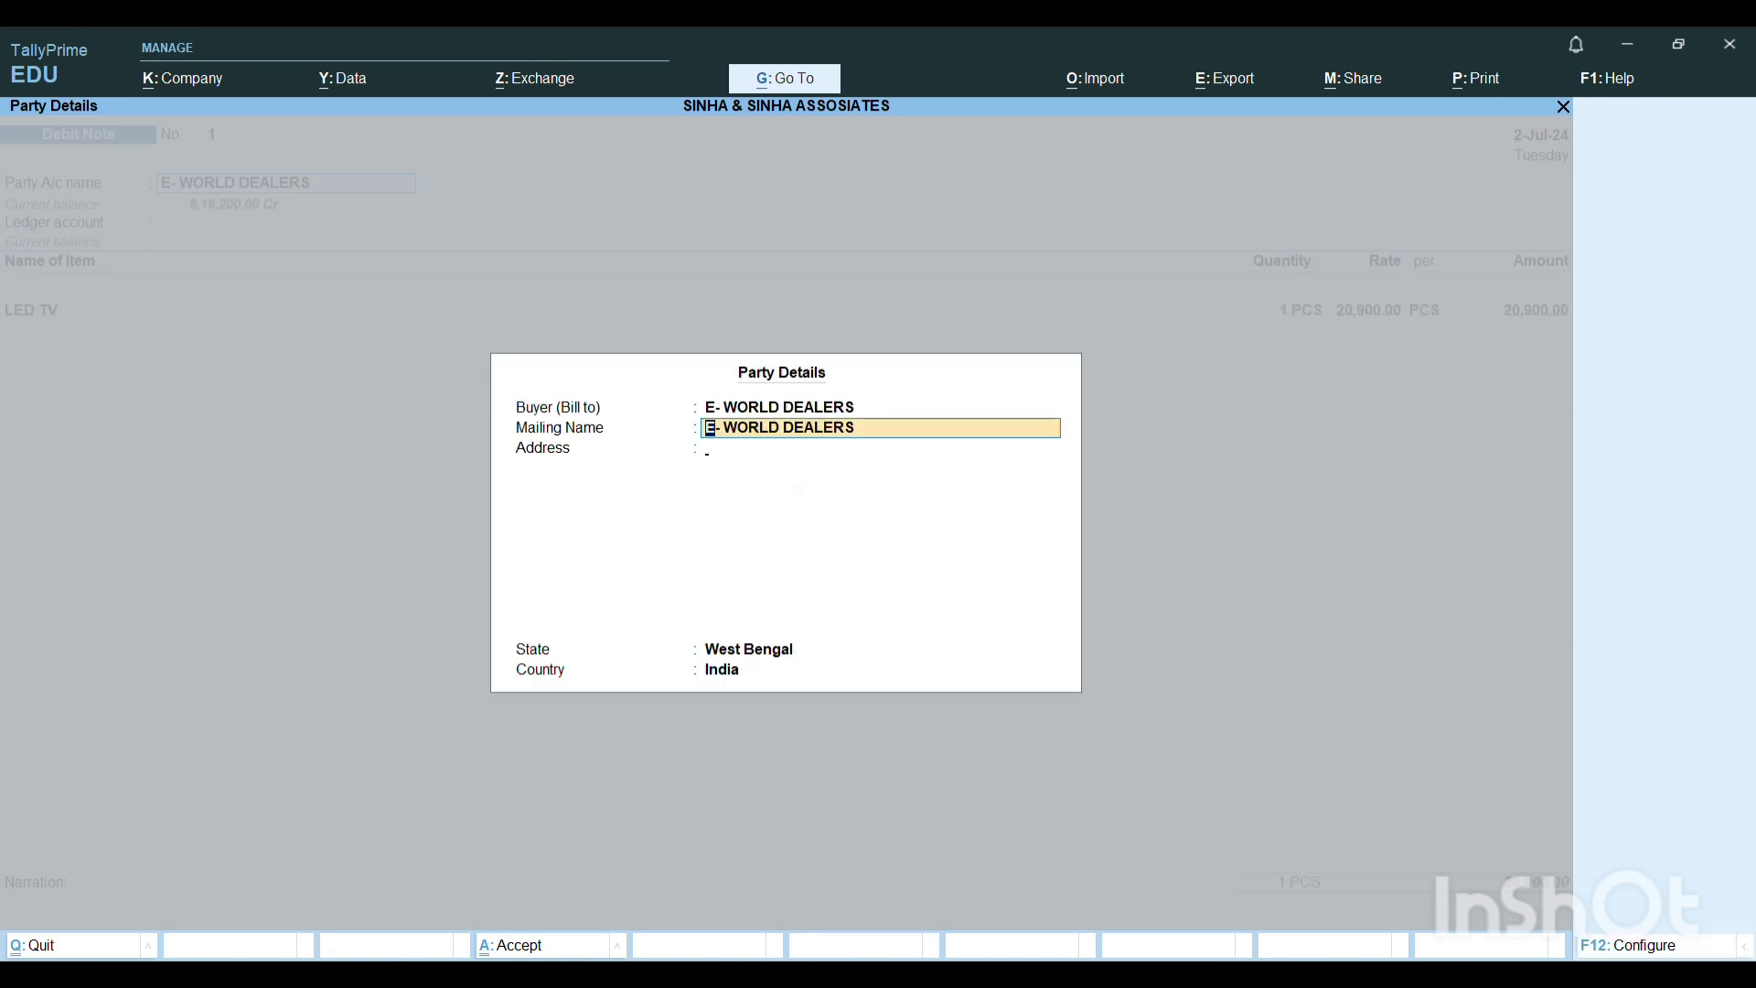
{"action": "key", "text": "ctrl+a"}
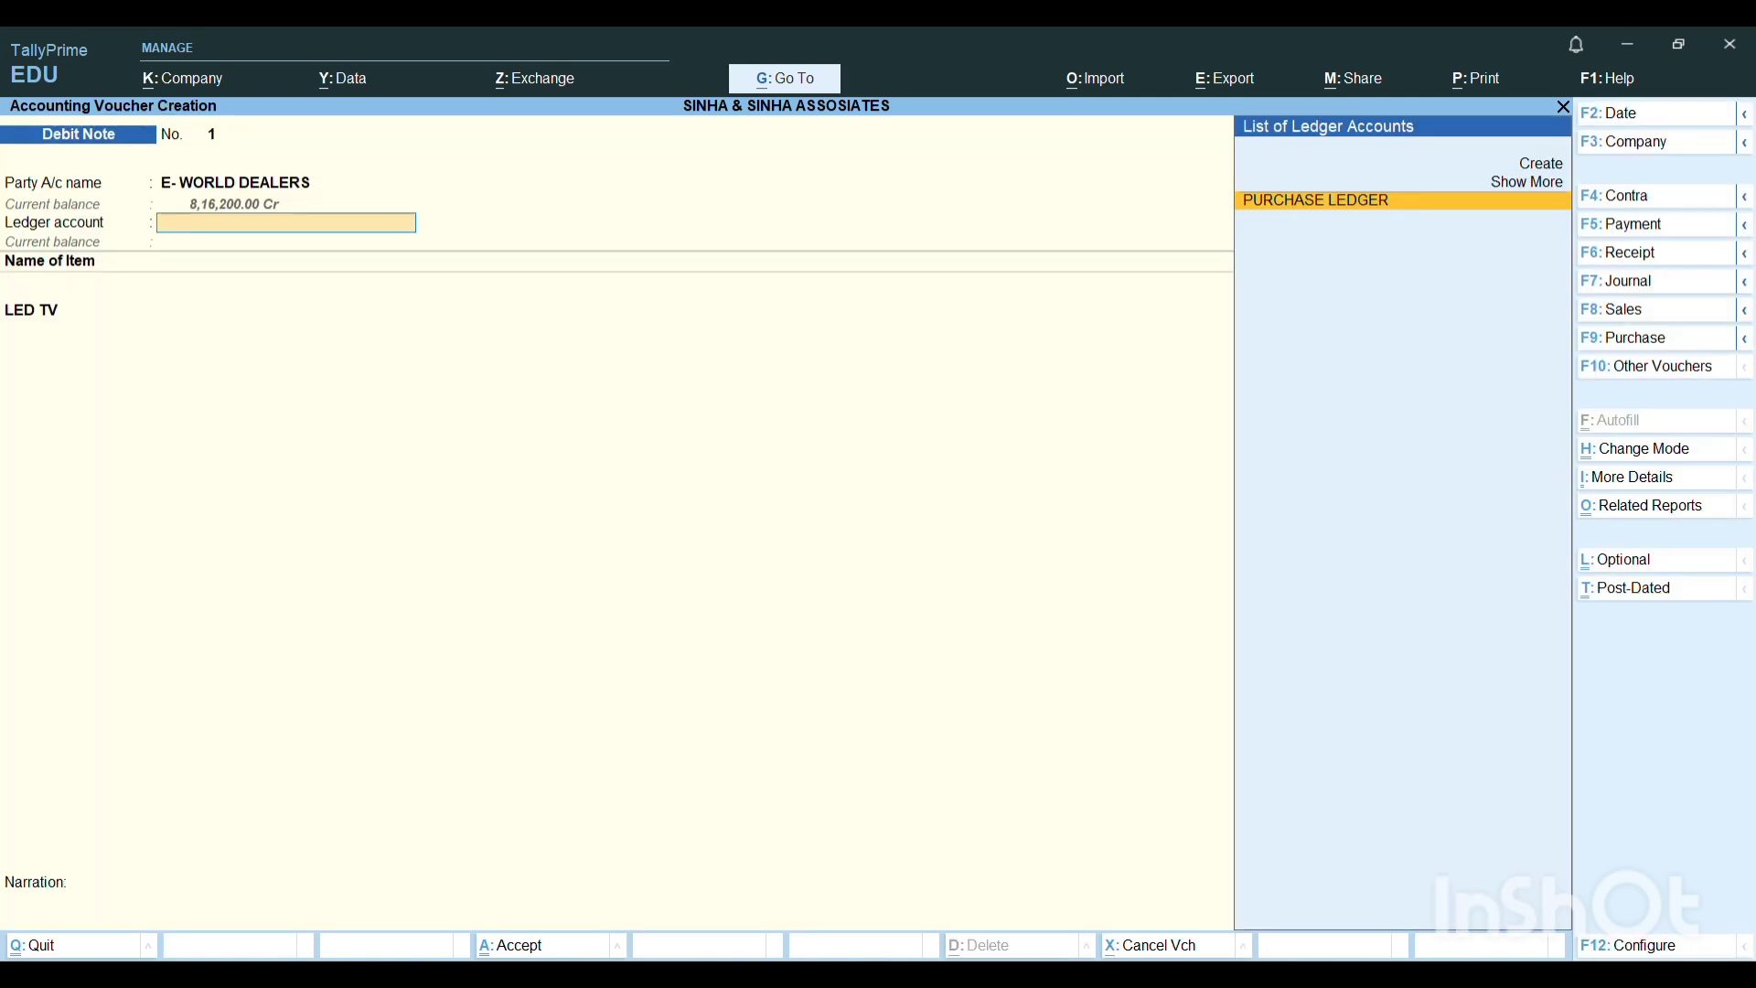
Set the debit note's ledger account to PURCHASE LEDGER and allocate 1 PCS of LED TV at 20,900 to tracking number 1.
{"action": "key", "text": "Return"}
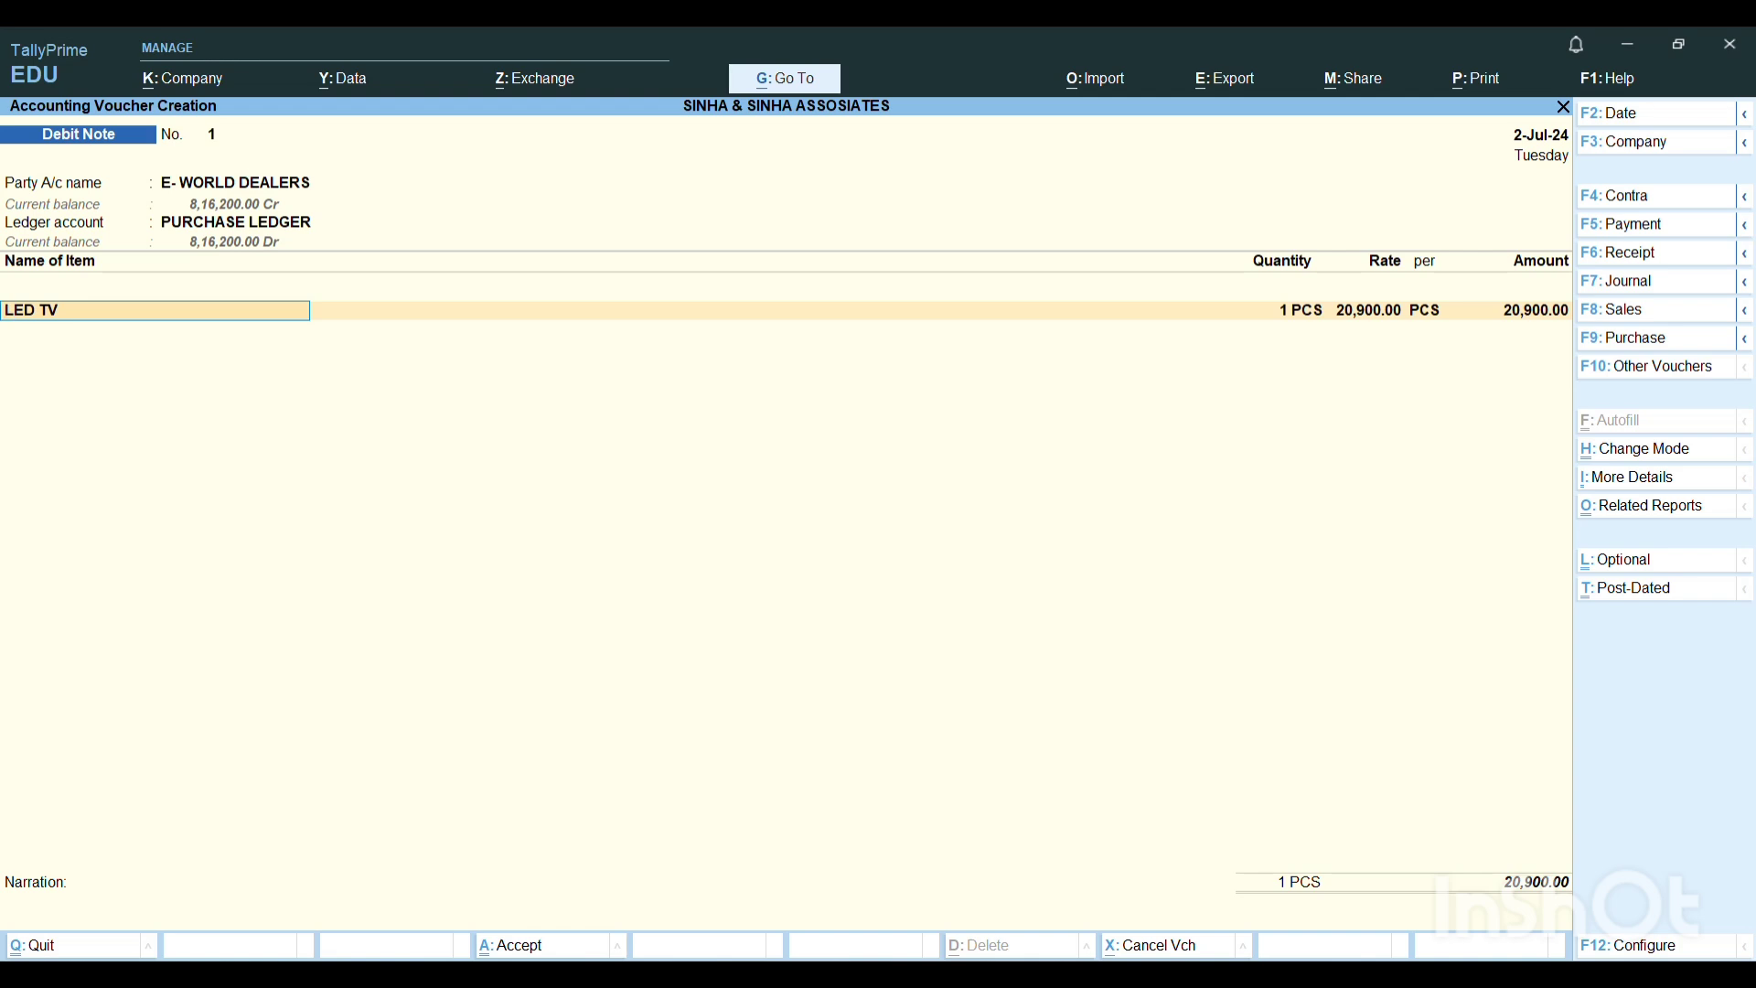
{"action": "key", "text": "Return"}
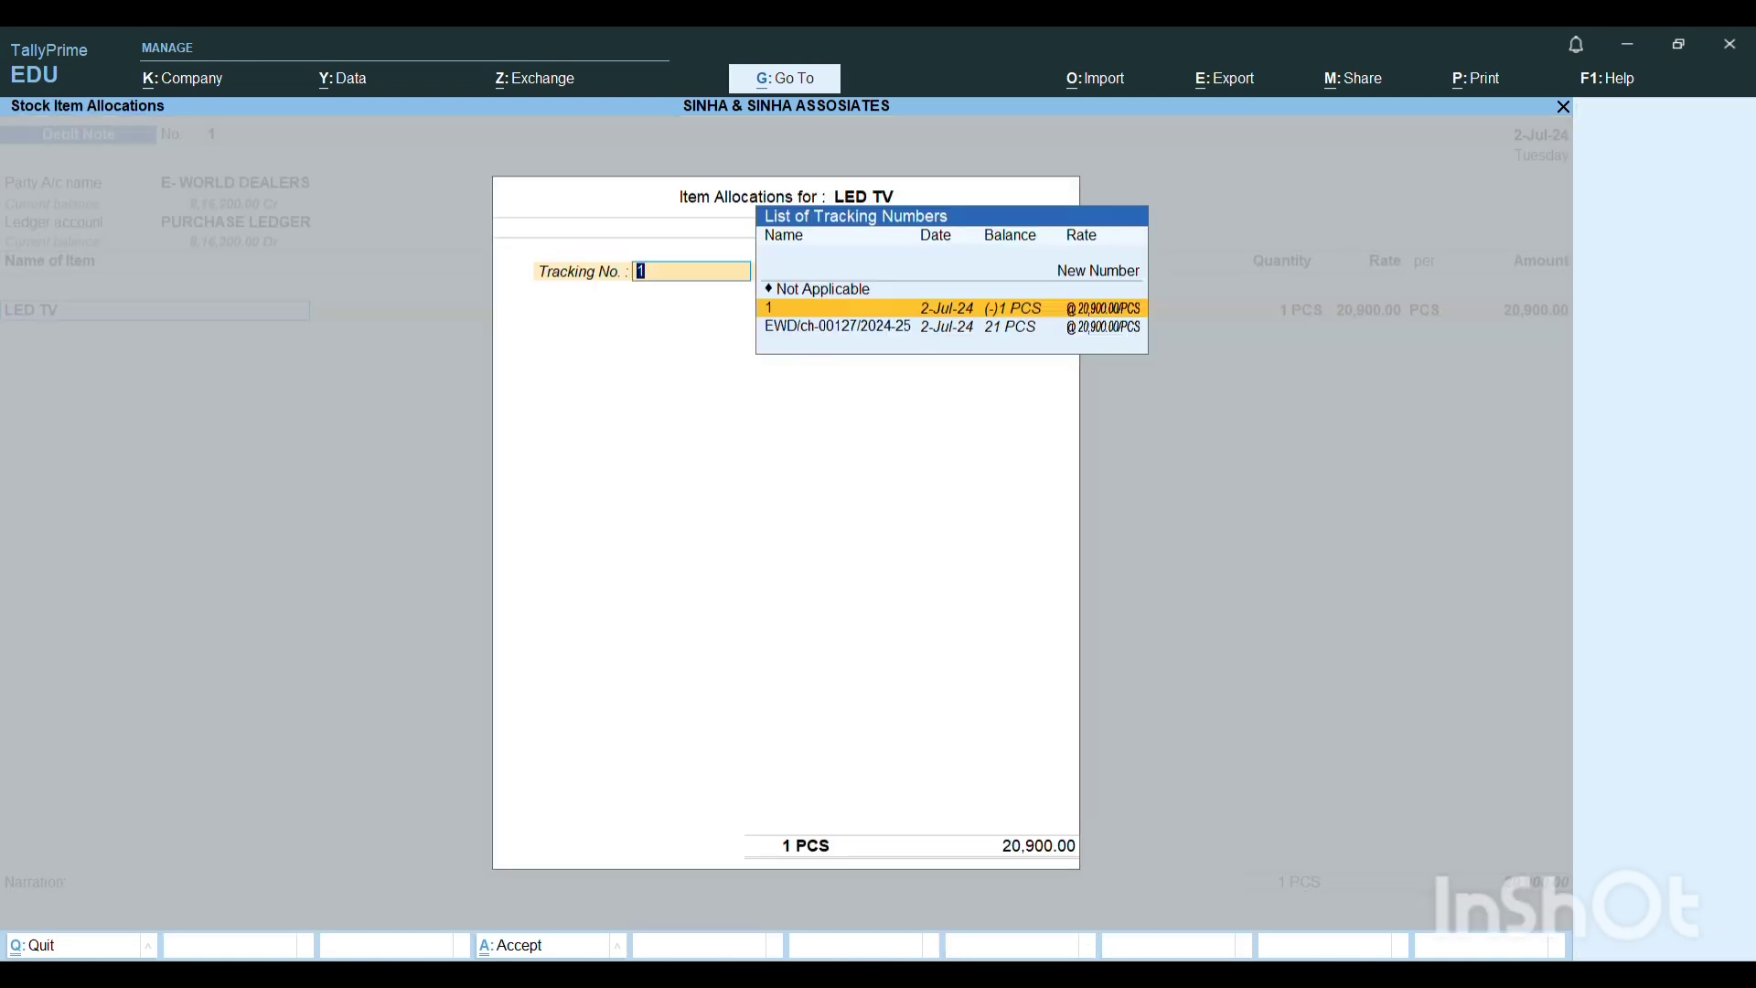
{"action": "key", "text": "Return"}
{"action": "key", "text": "Return"}
End the debit note's item list, leave the narration blank, and save the voucher.
{"action": "key", "text": "Return"}
{"action": "key", "text": "Return"}
{"action": "key", "text": "Return"}
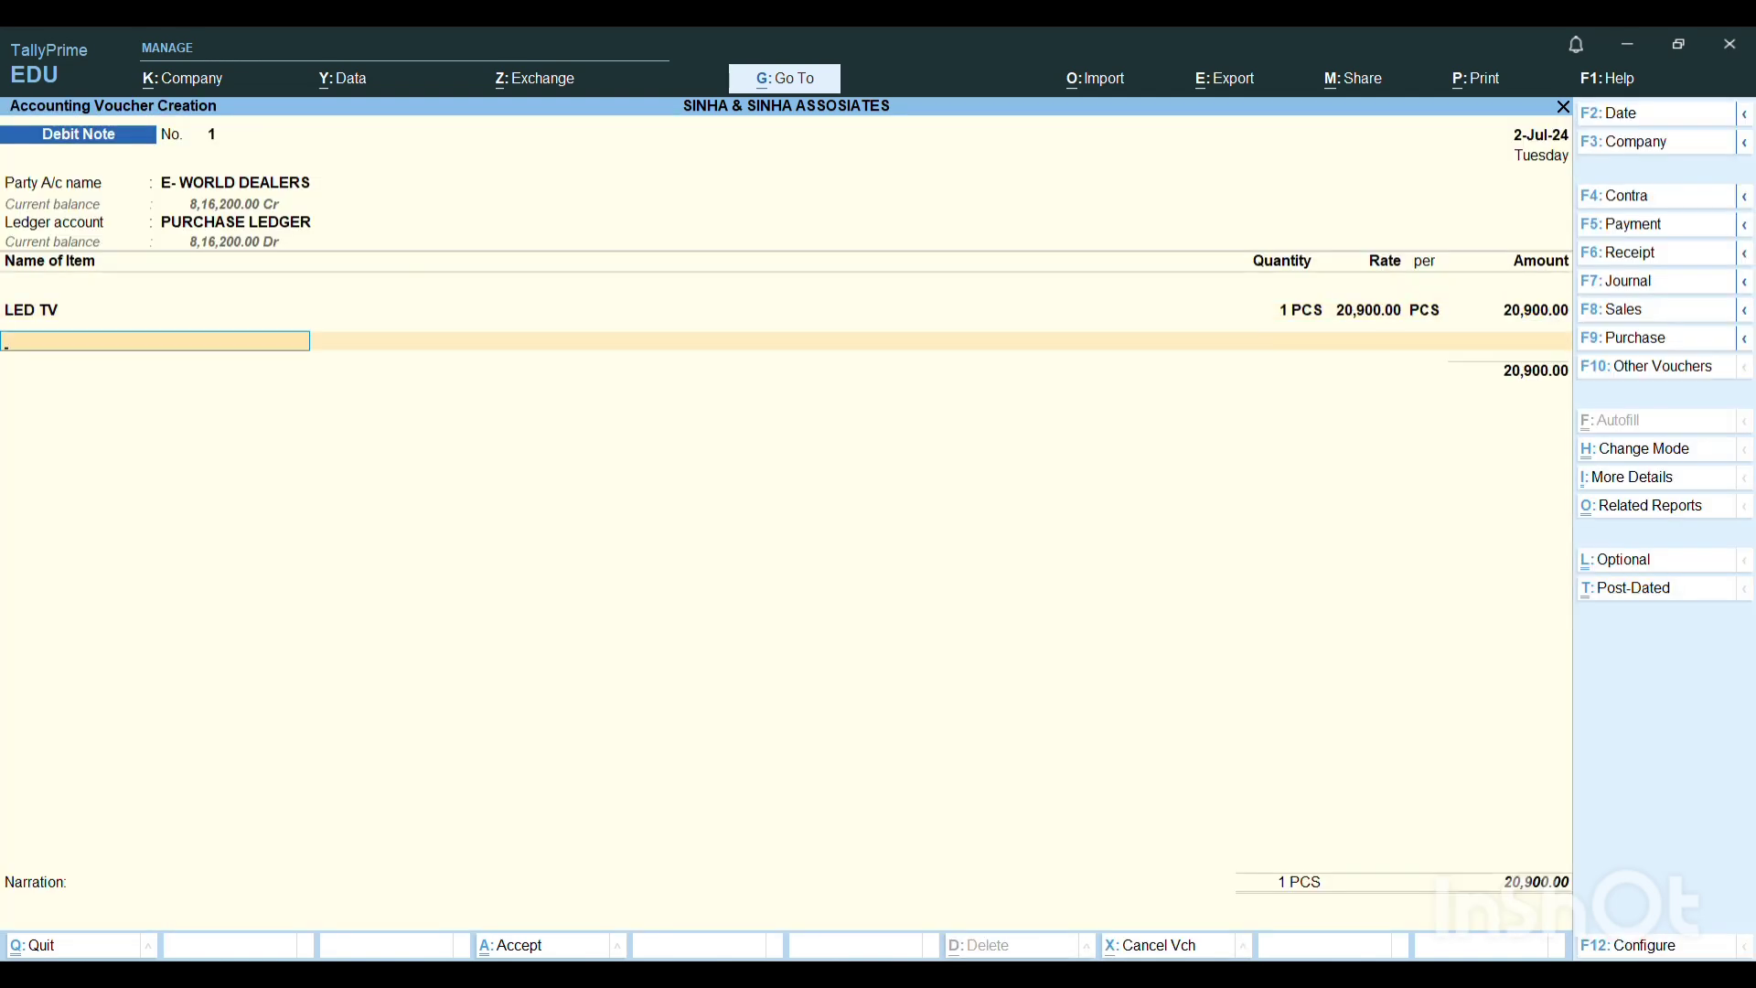
{"action": "key", "text": "Return"}
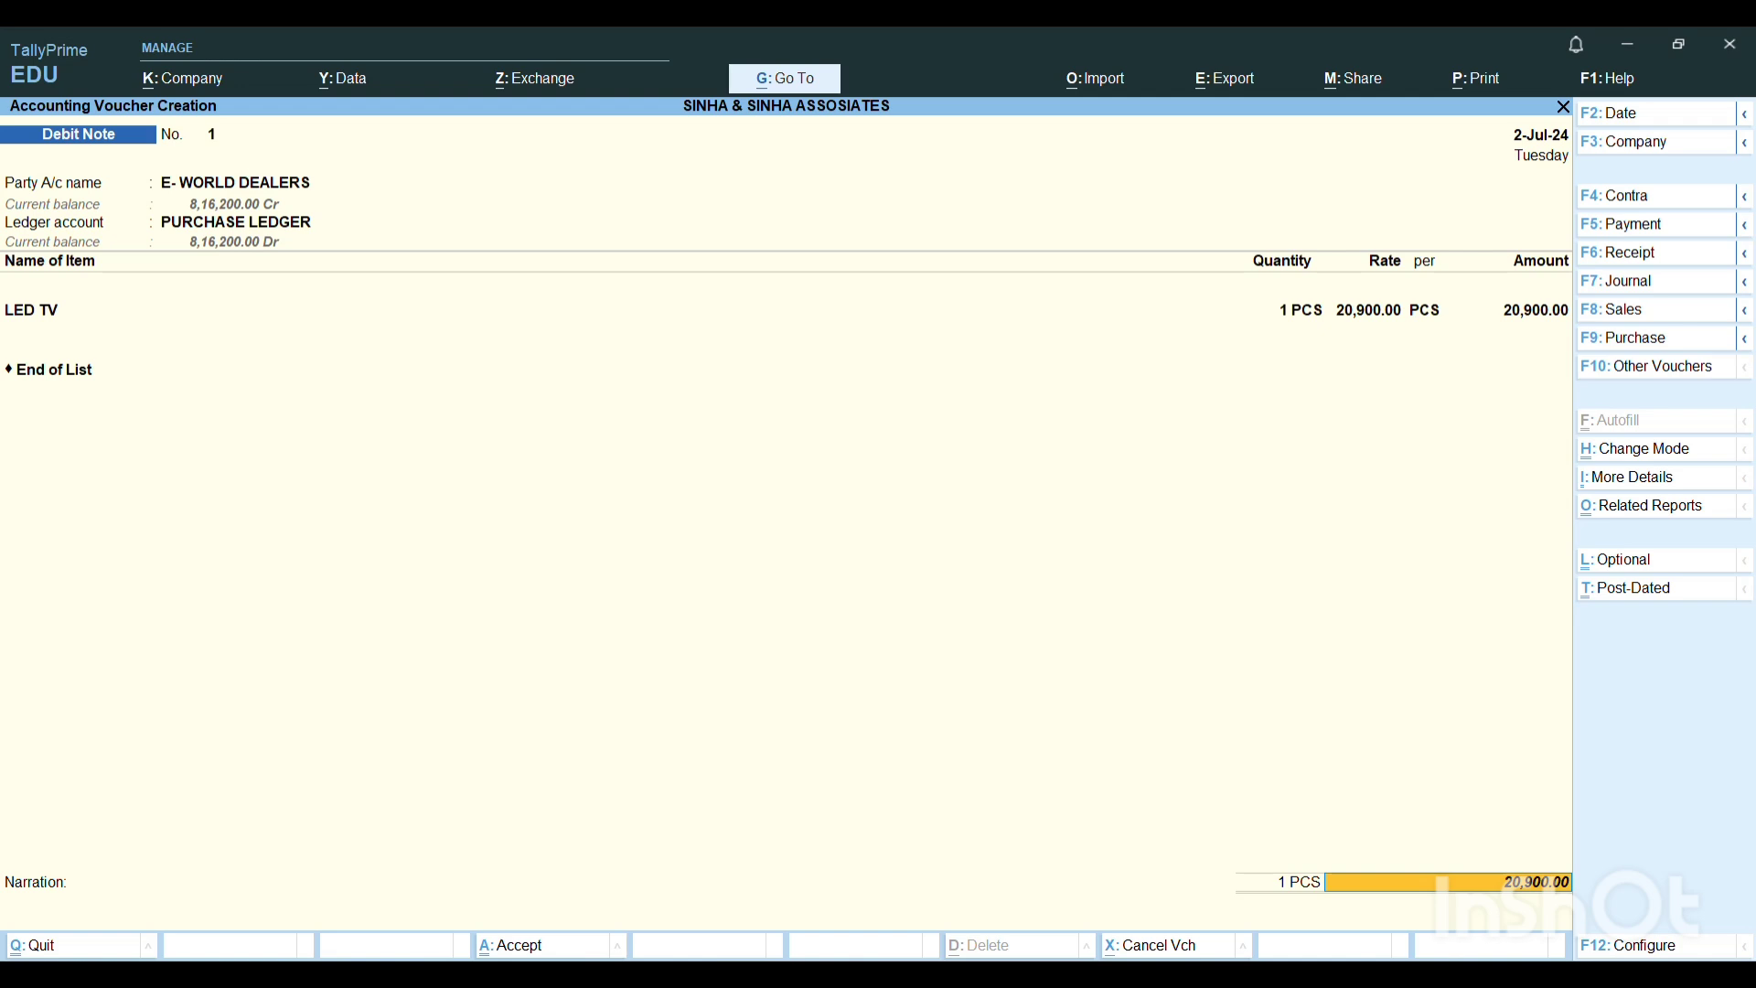
{"action": "key", "text": "Return"}
{"action": "key", "text": "Return"}
{"action": "key", "text": "Return"}
{"action": "key", "text": "Return"}
{"action": "key", "text": "Return"}
{"action": "key", "text": "Return"}
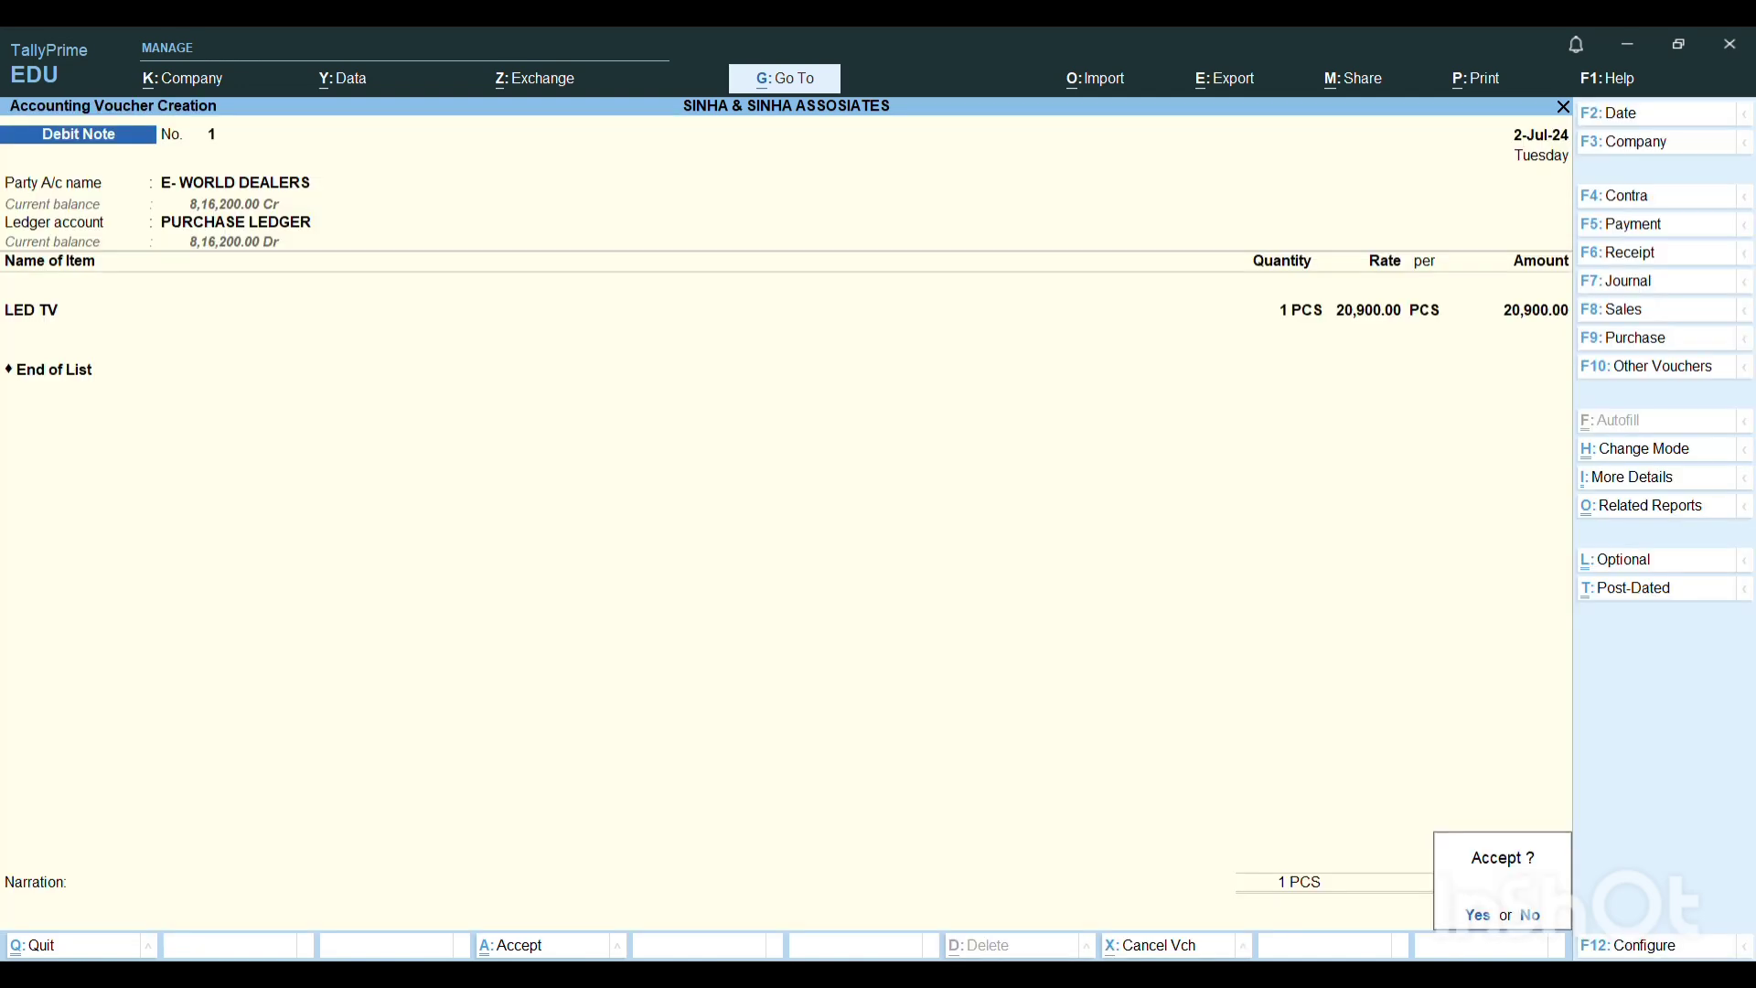
{"action": "key", "text": "Return"}
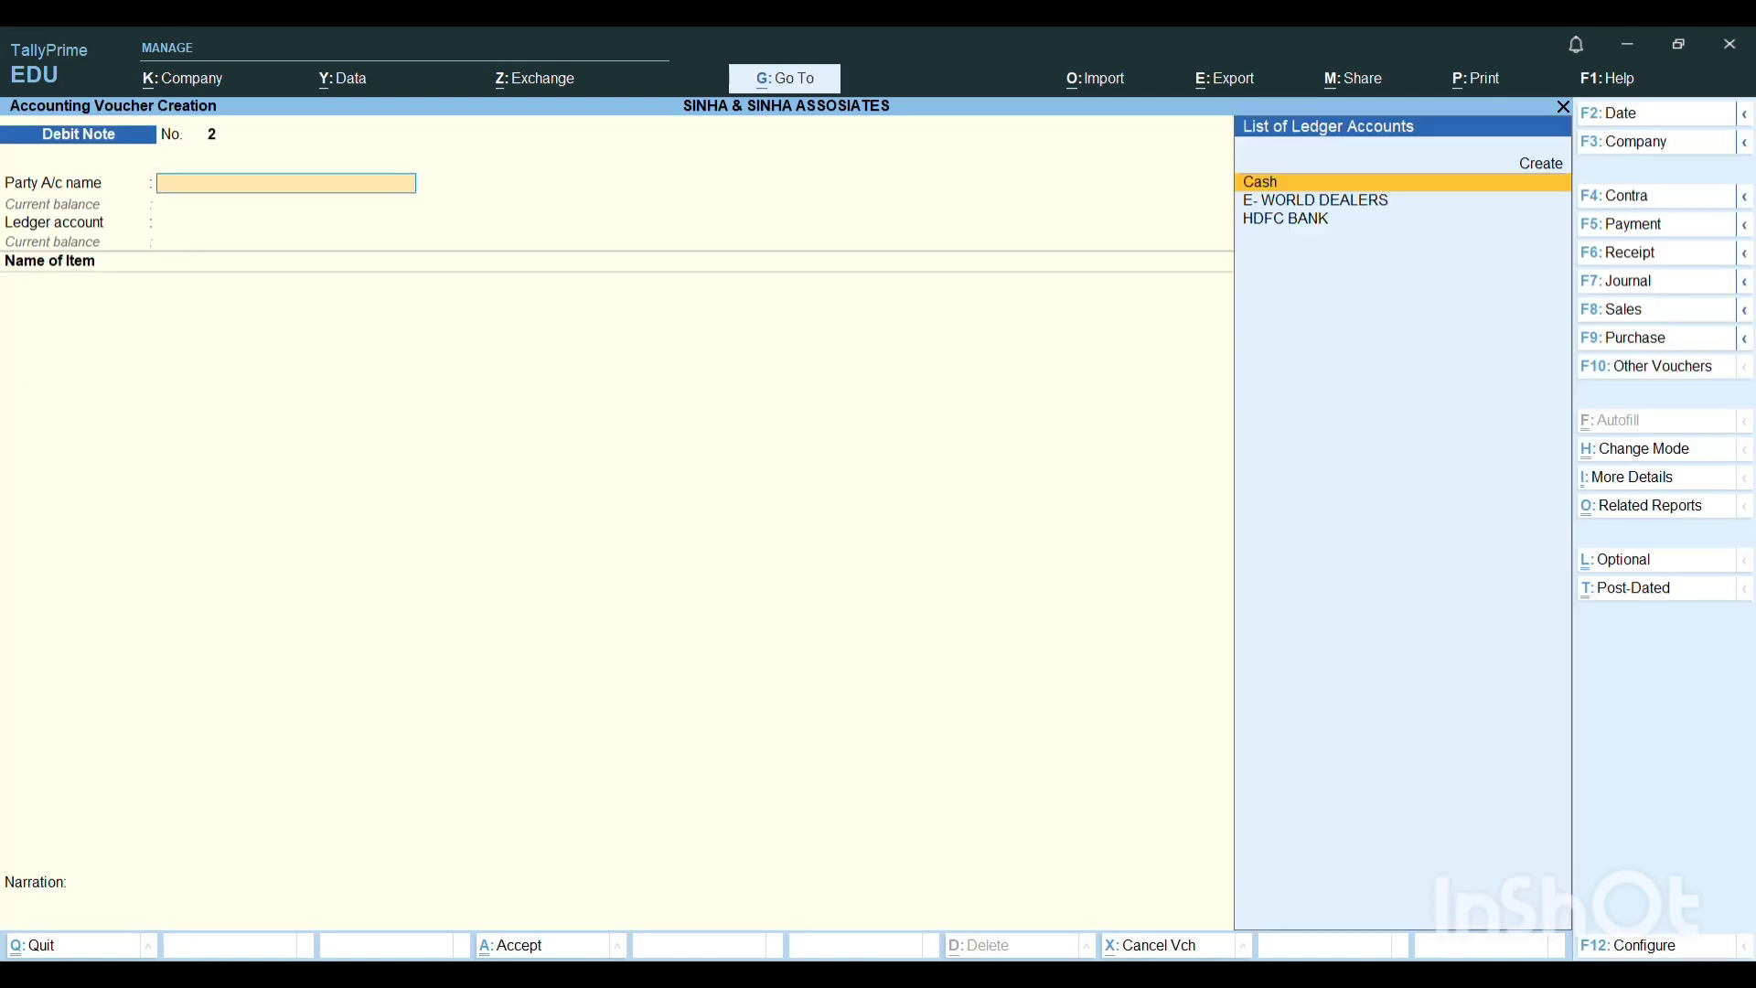
Switch to the Word document and review the Purchase Cycle diagram and the exercise transactions on the second page.
{"action": "left_click", "coordinate": [1154, 976]}
{"action": "scroll", "coordinate": [1108, 431], "scroll_direction": "up", "scroll_amount": 10}
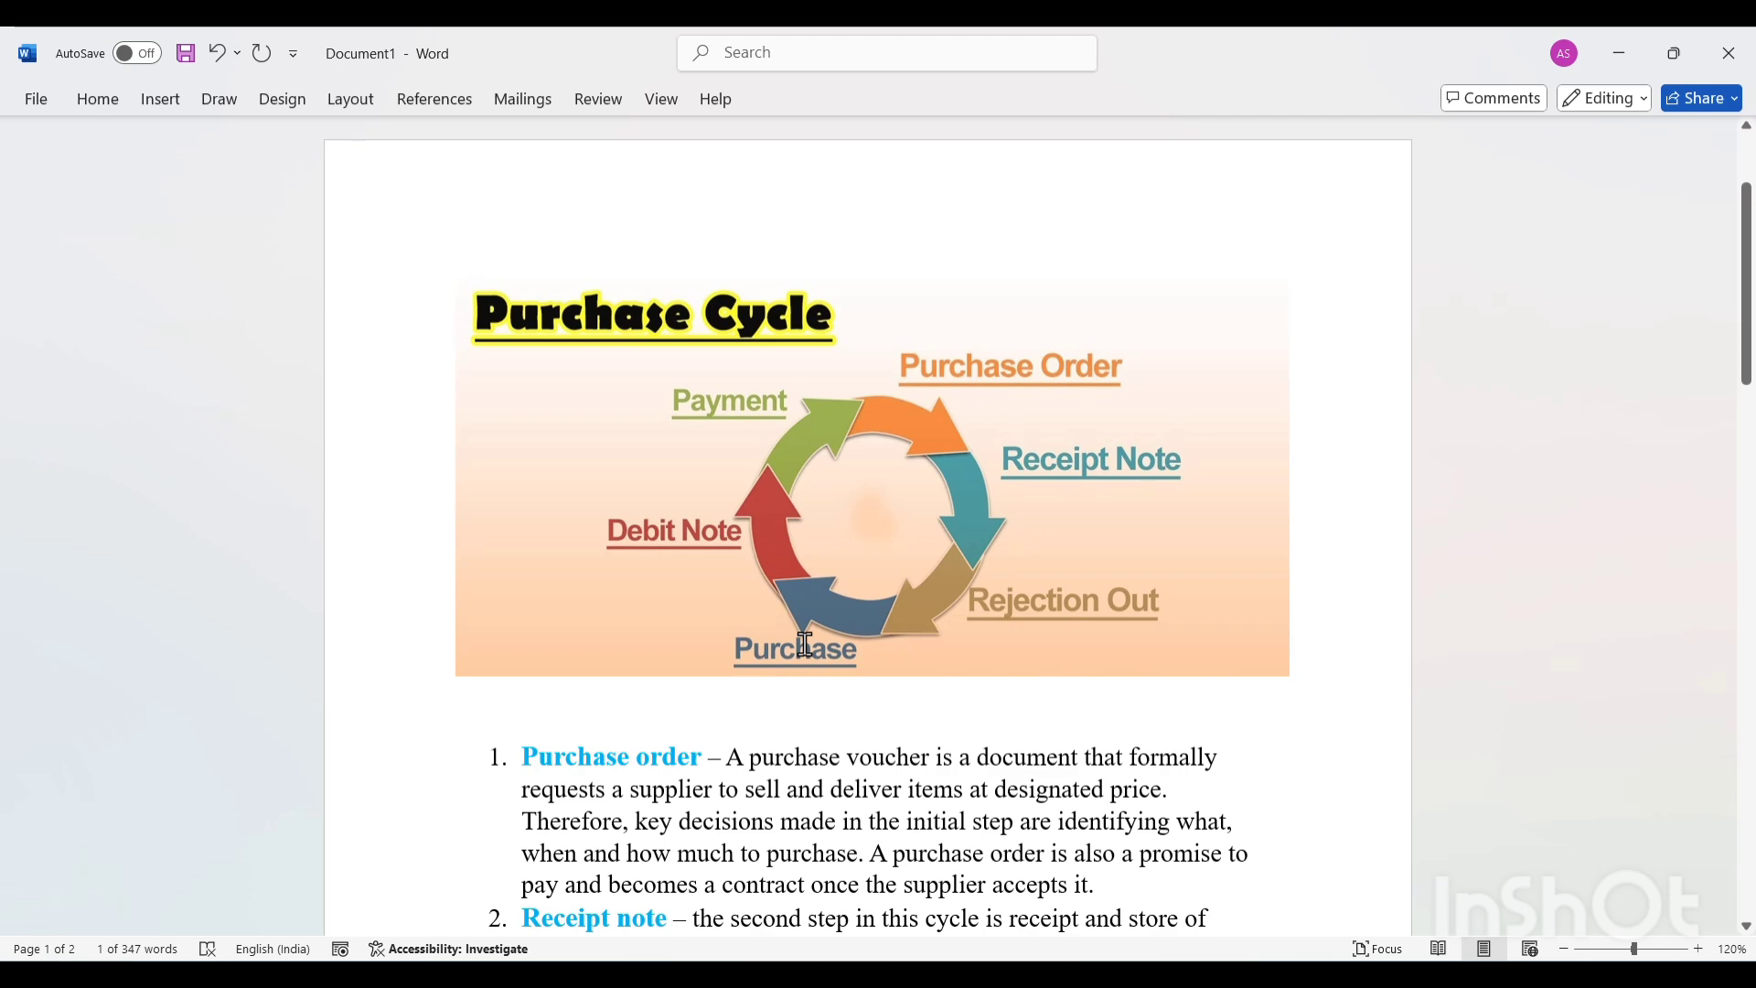
{"action": "scroll", "coordinate": [804, 644], "scroll_direction": "down", "scroll_amount": 15}
{"action": "scroll", "coordinate": [715, 588], "scroll_direction": "up", "scroll_amount": 1}
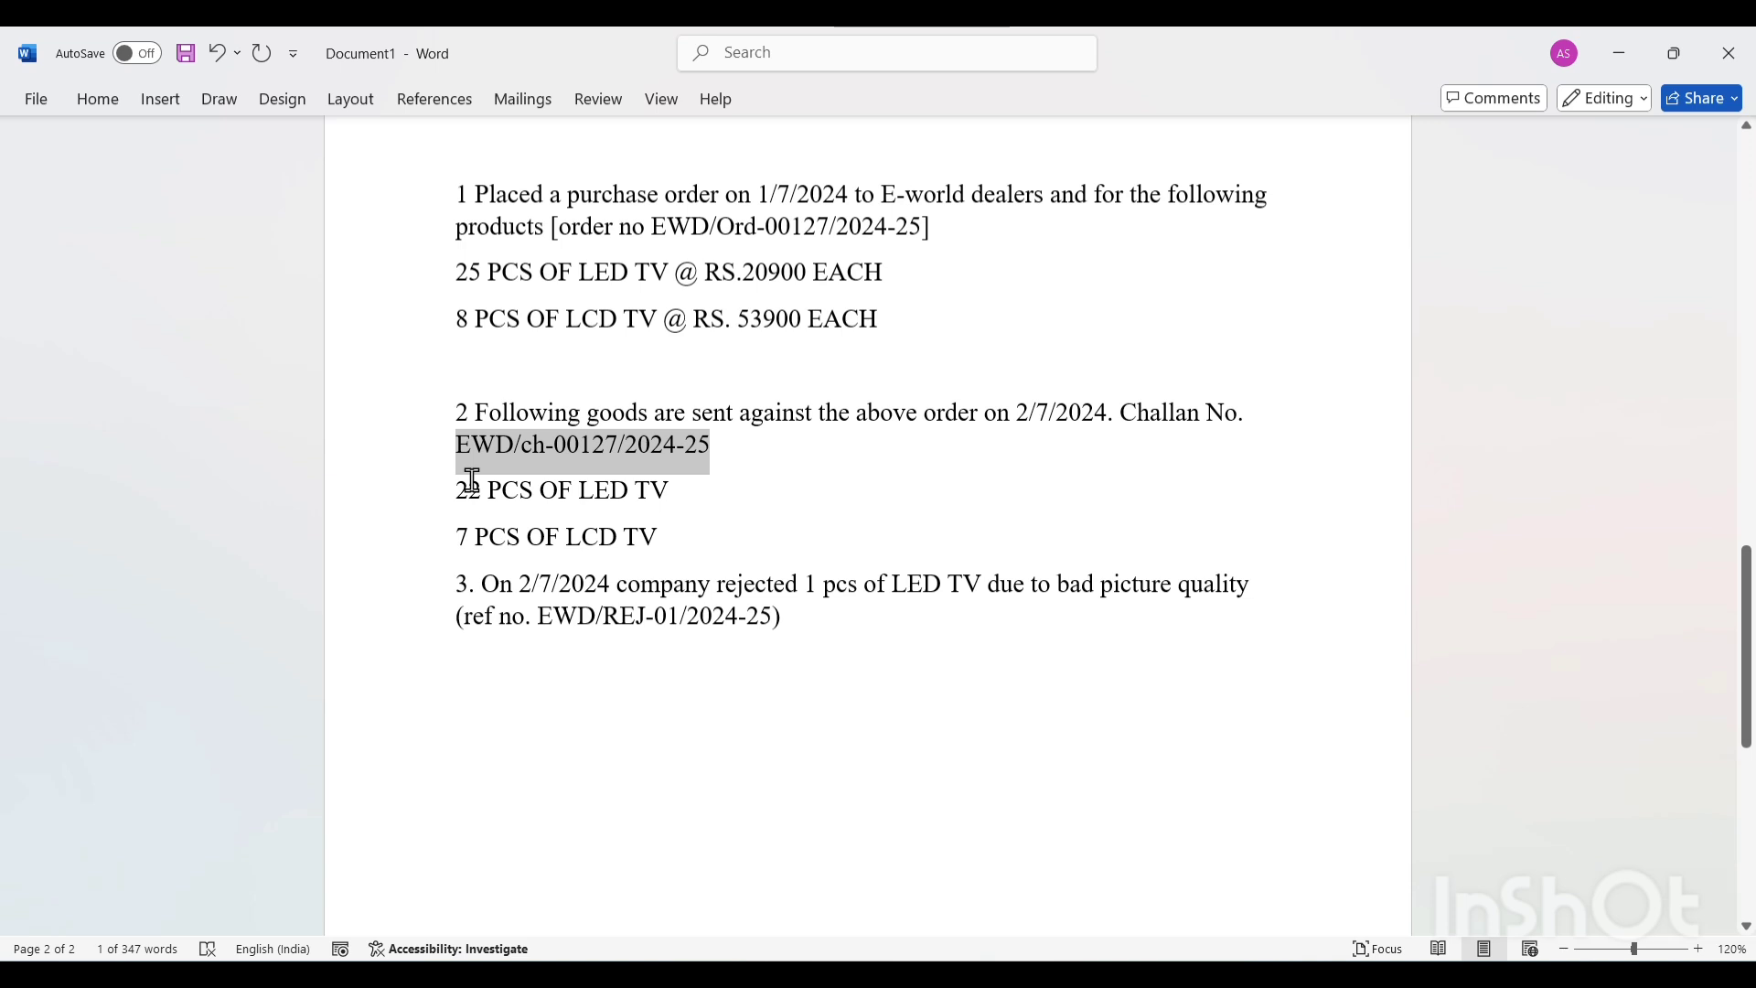
{"action": "left_click", "coordinate": [573, 573]}
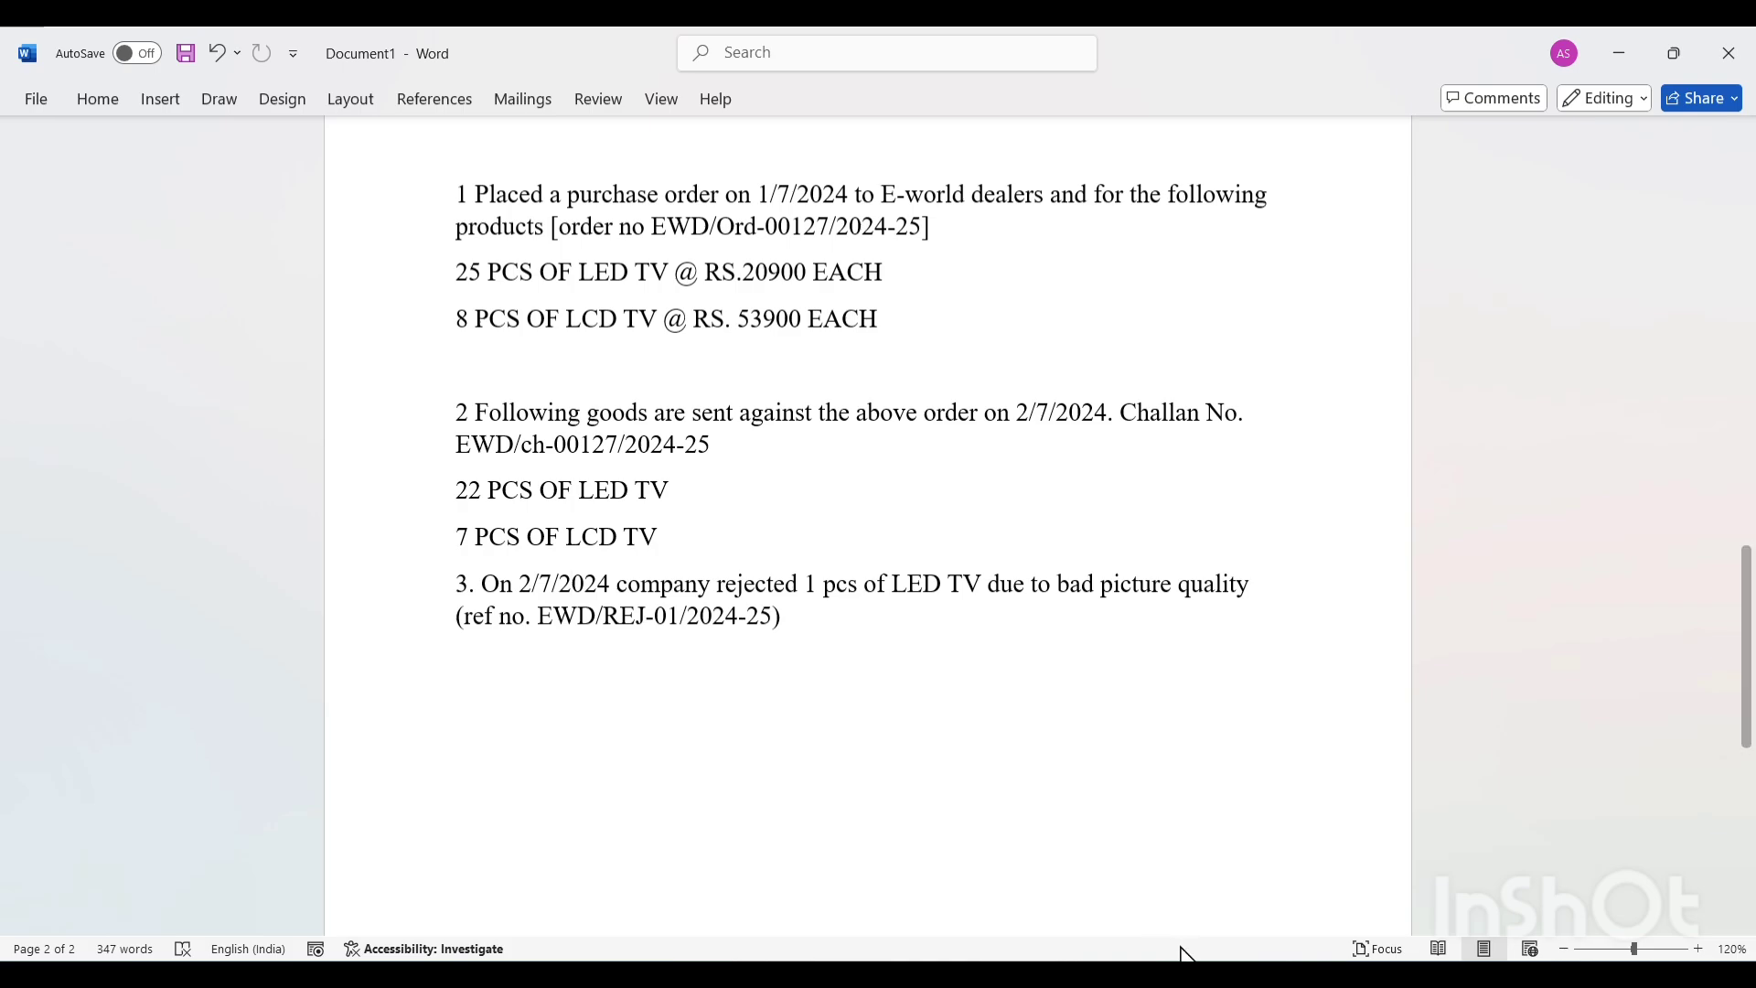
Return to TallyPrime and start a Payment voucher debiting E- WORLD DEALERS, with the supplier reference and date left blank.
{"action": "left_click", "coordinate": [1231, 971]}
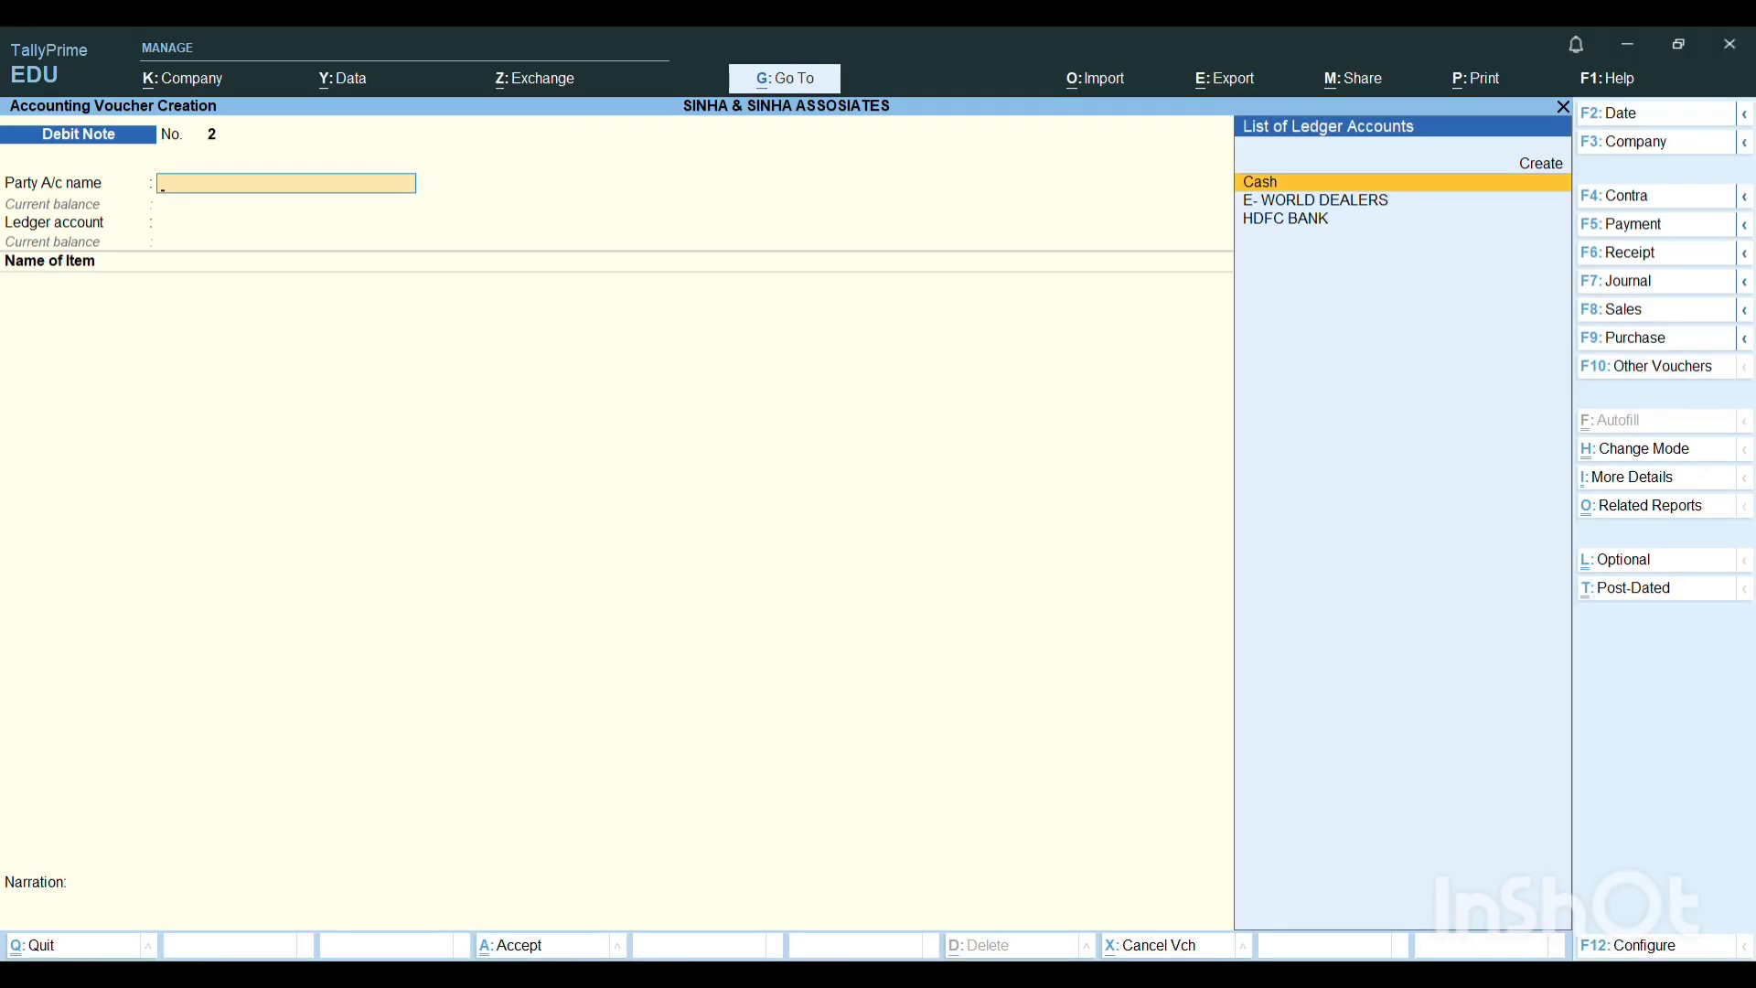
{"action": "key", "text": "F5"}
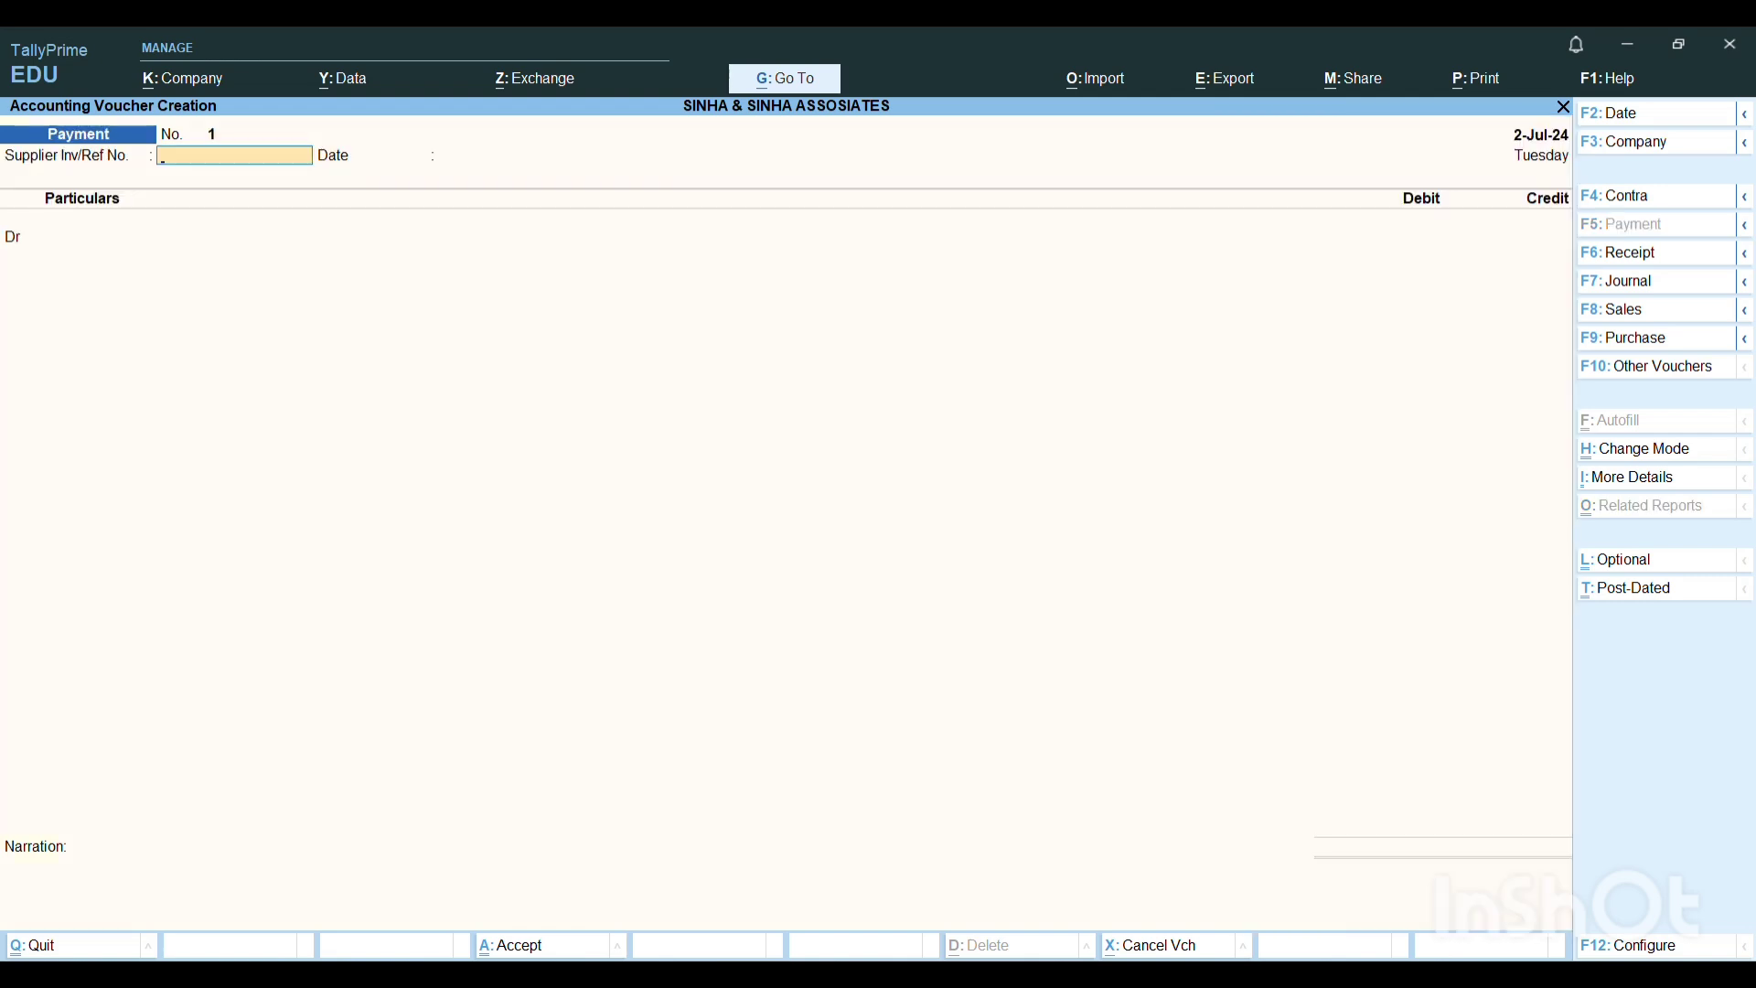
{"action": "key", "text": "Return"}
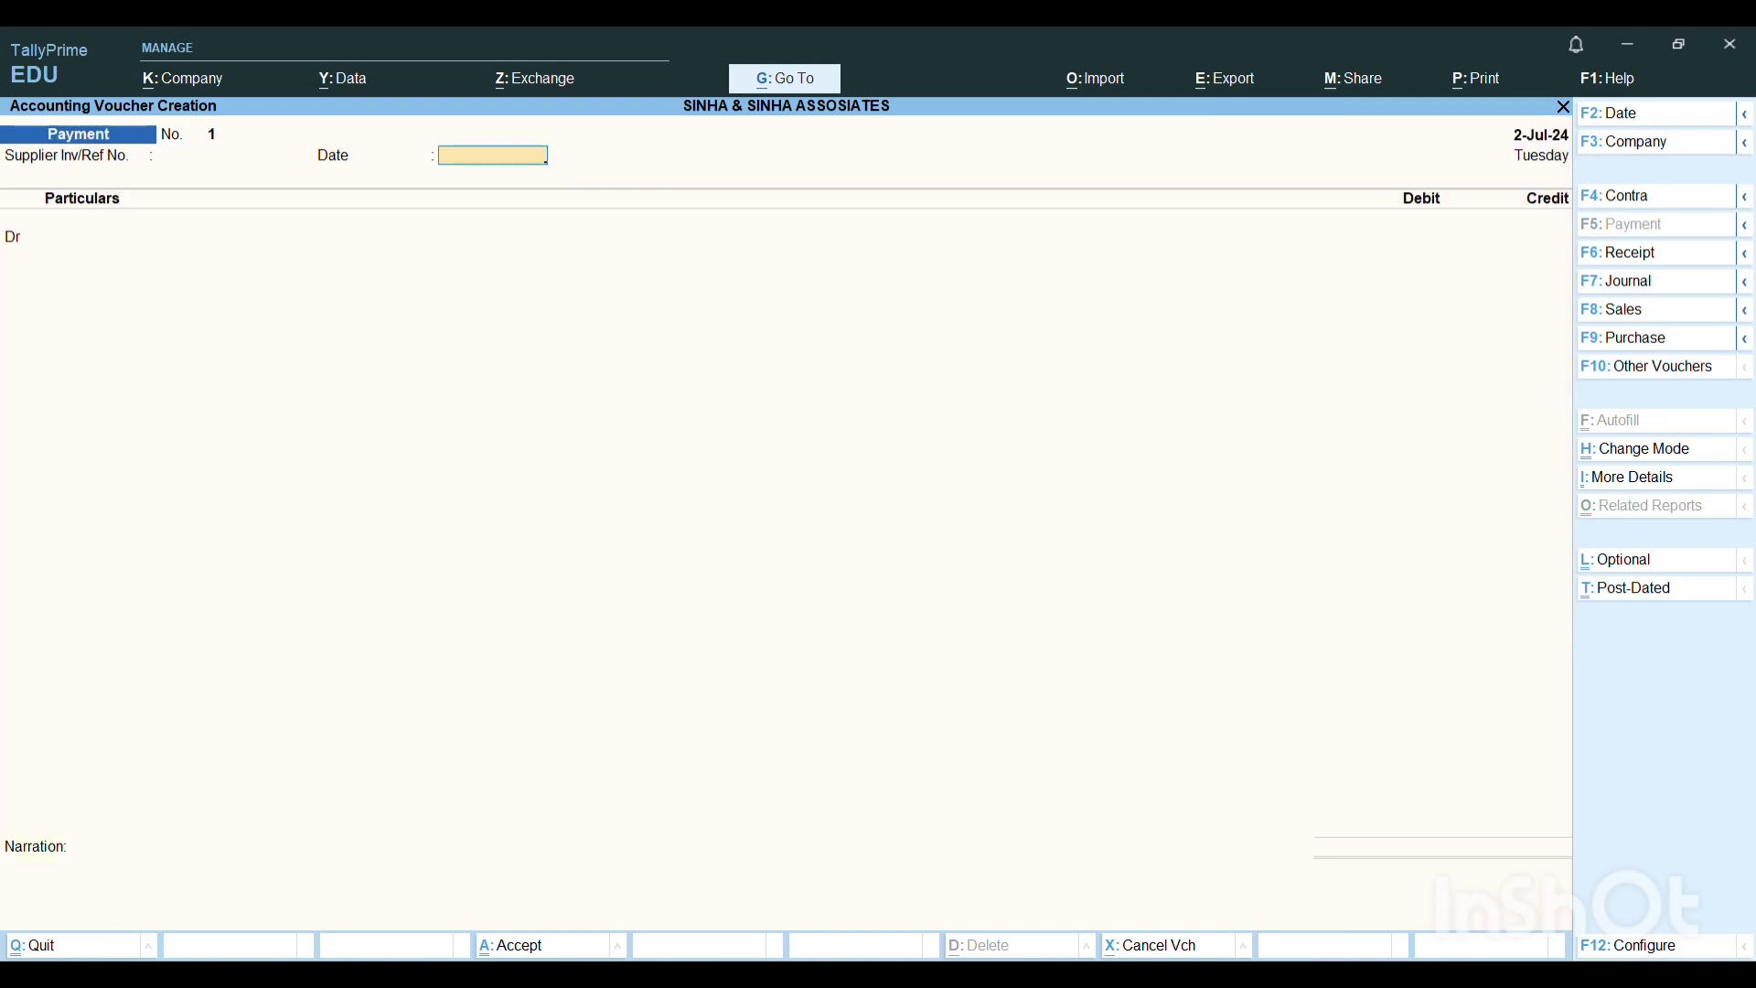
{"action": "key", "text": "Return"}
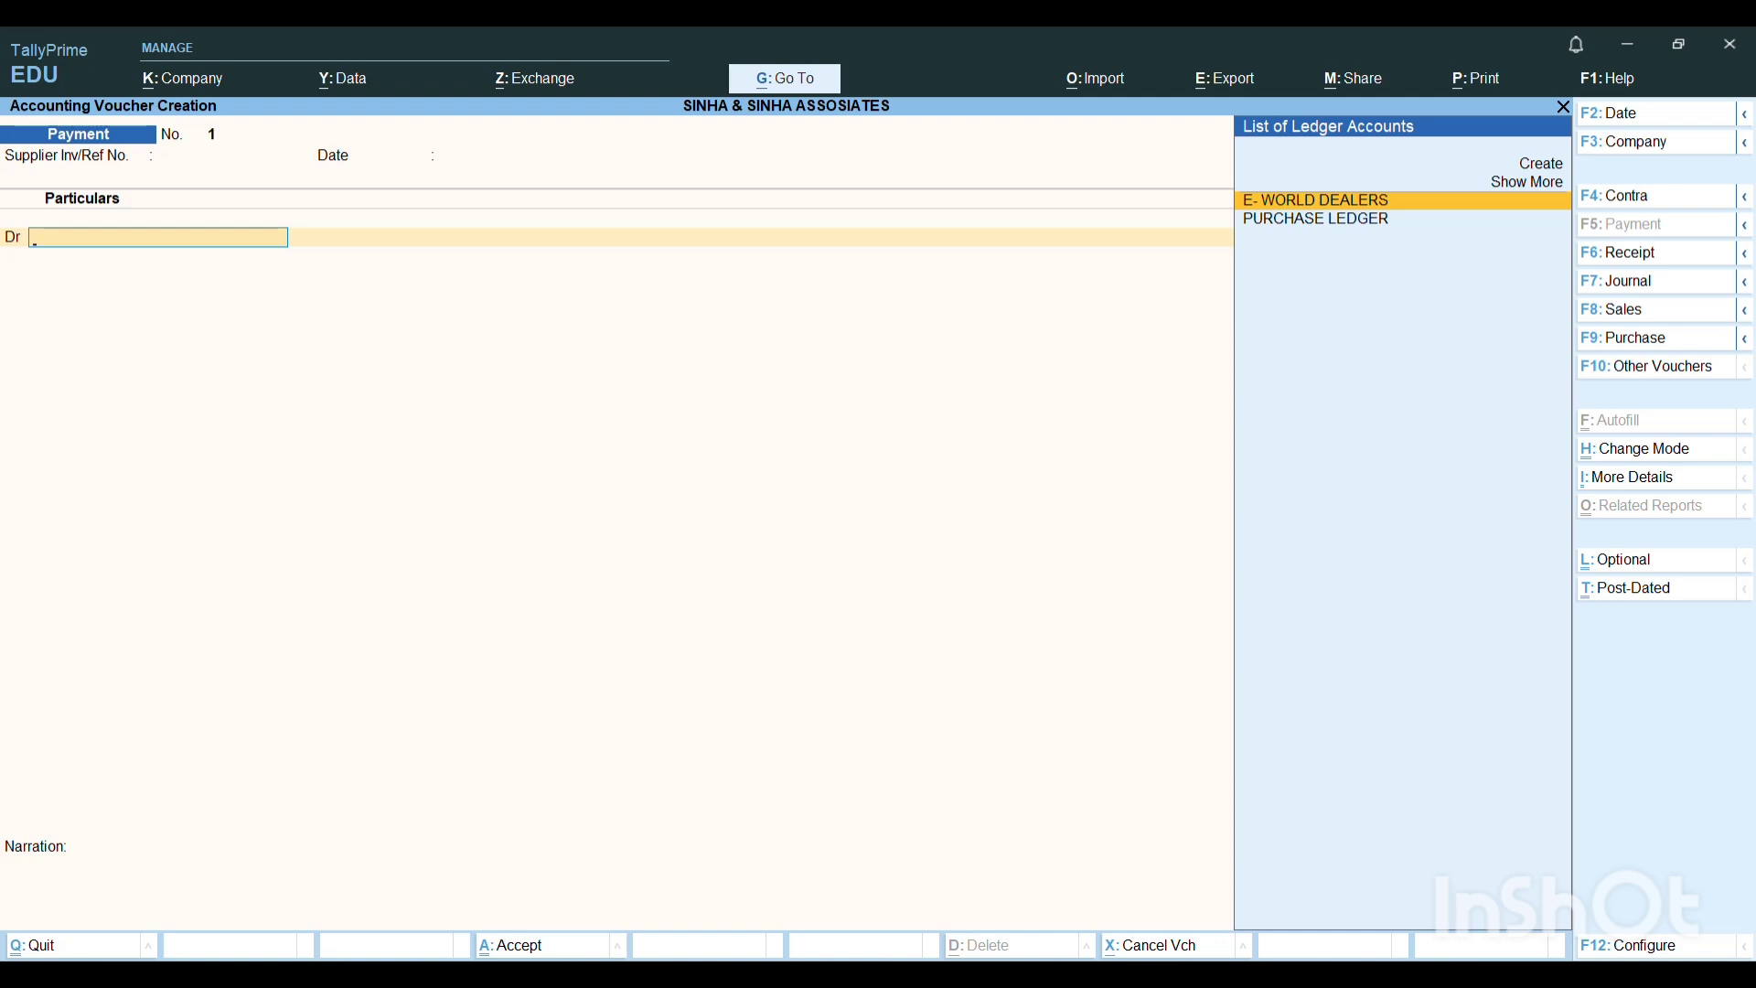
{"action": "key", "text": "Return"}
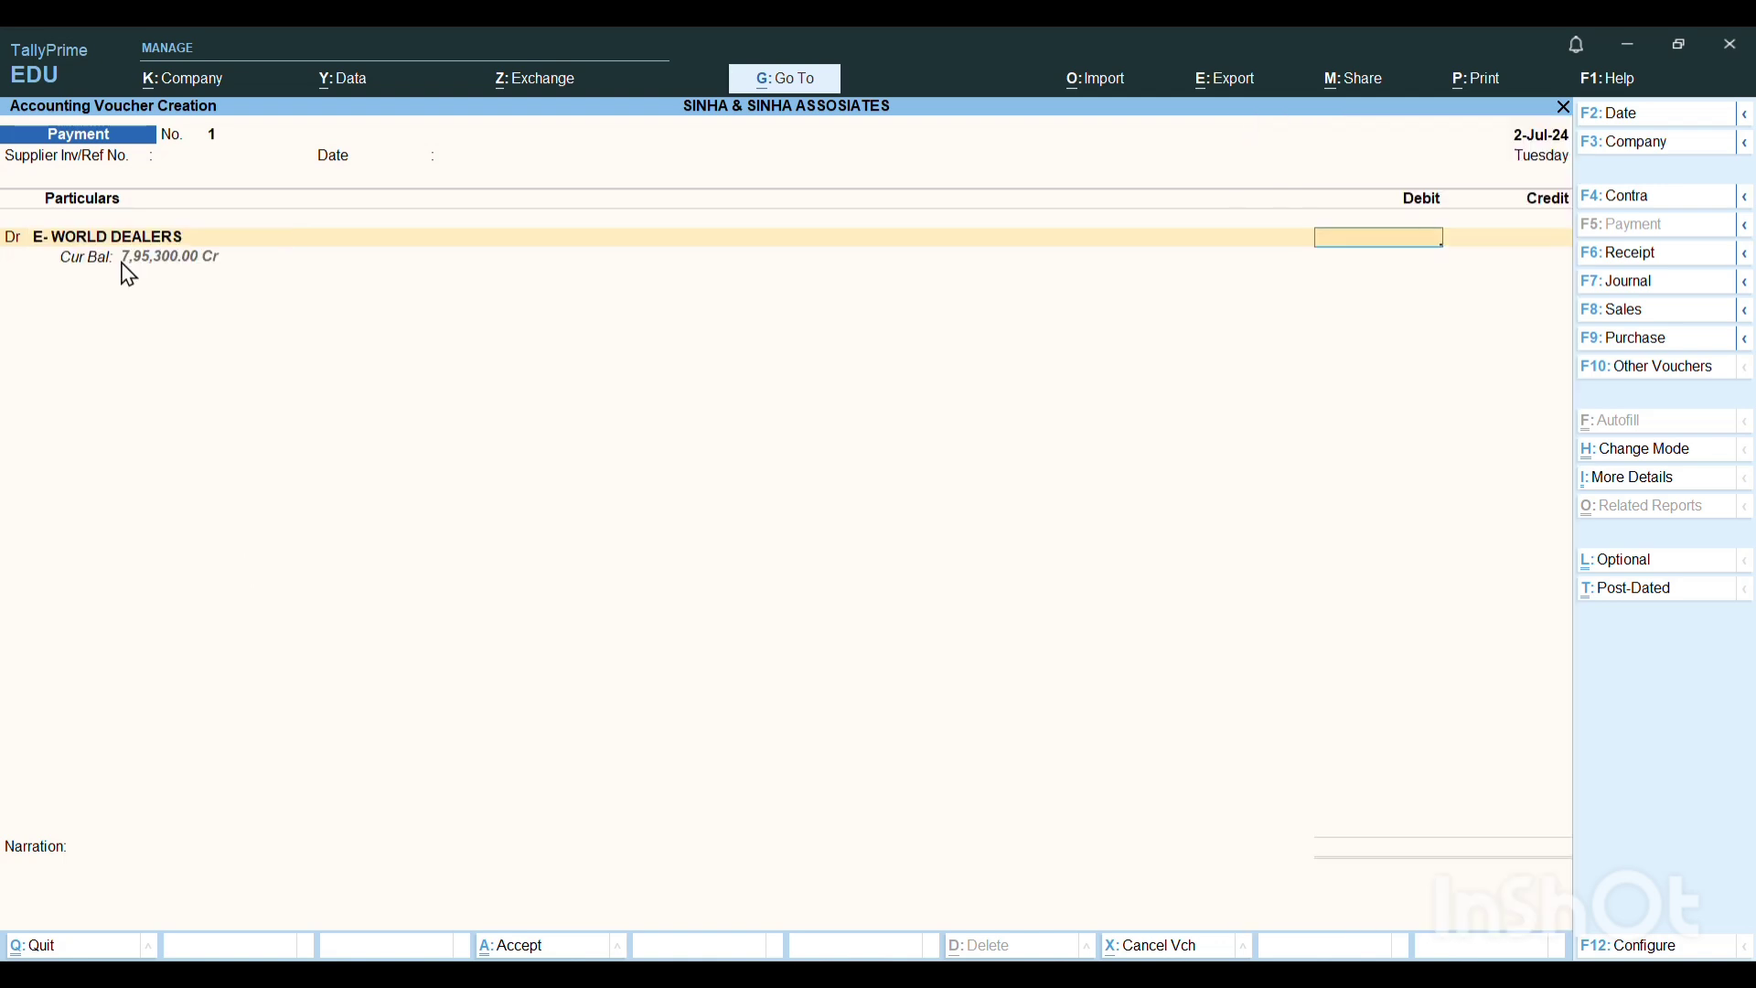
Set the debit amount to 7,95,300 and allocate it as Agst Ref to bill EWD/11/24-25.
{"action": "type", "text": "7,95,"}
{"action": "type", "text": "300"}
{"action": "key", "text": "Return"}
{"action": "key", "text": "Return"}
{"action": "key", "text": "Return"}
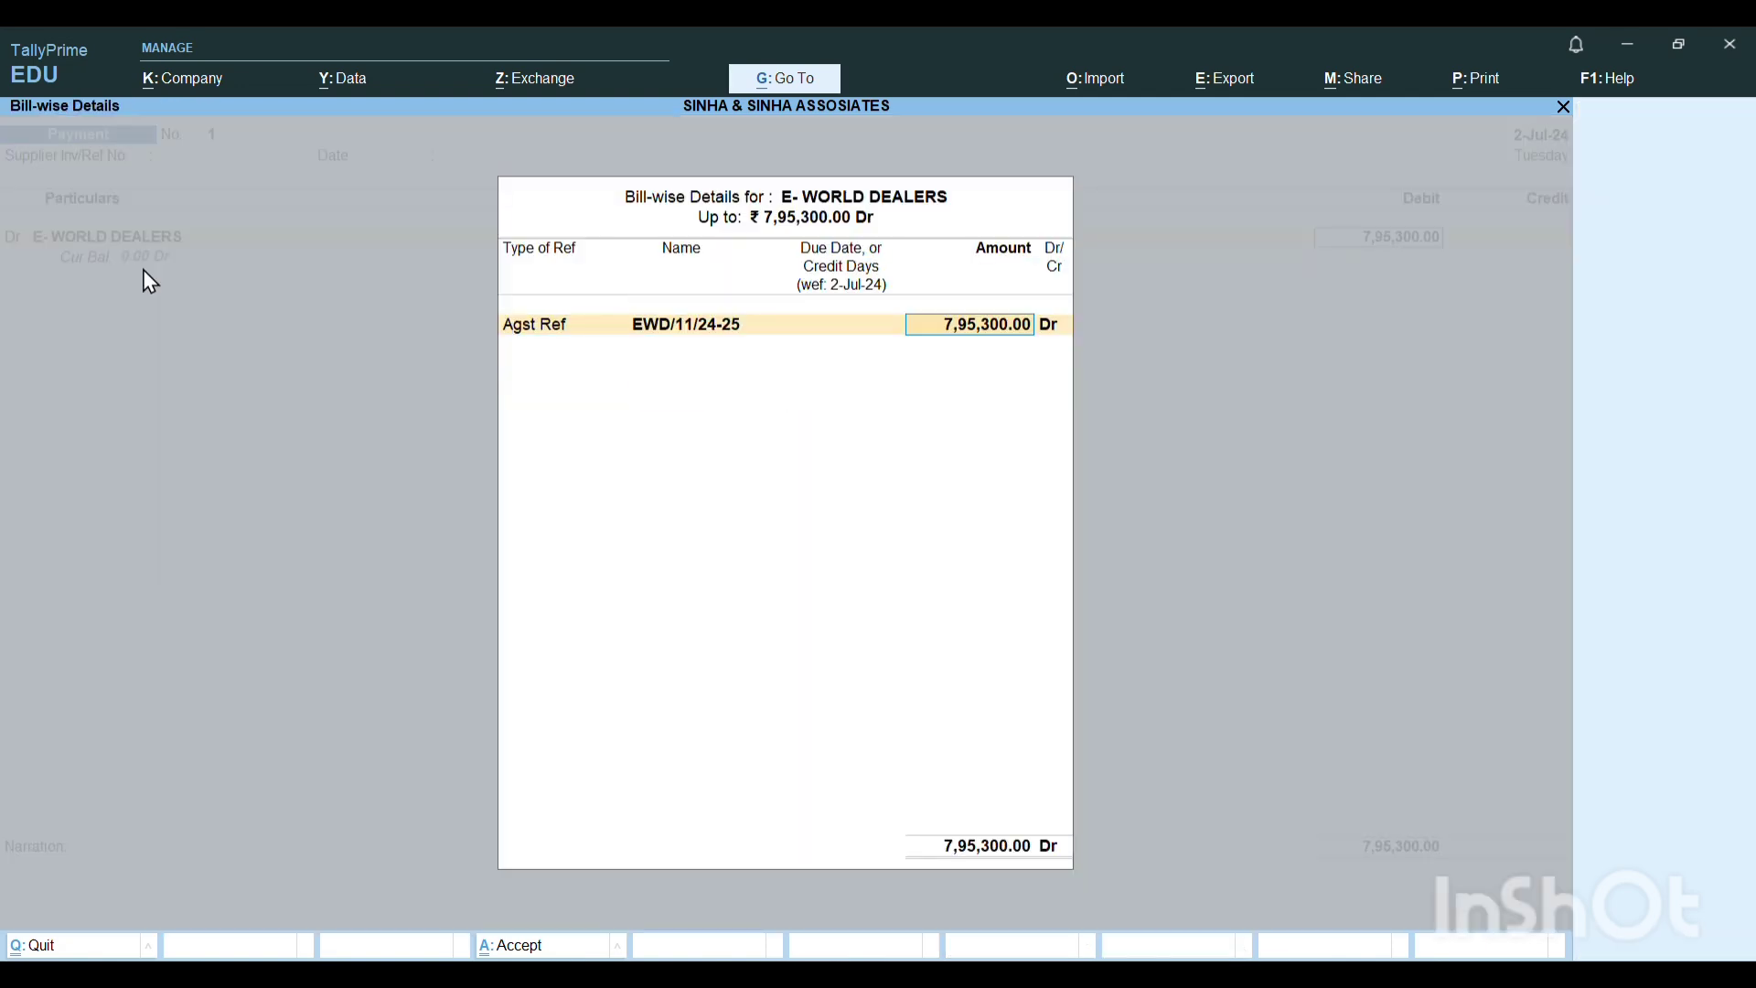
{"action": "key", "text": "Return"}
{"action": "key", "text": "Return"}
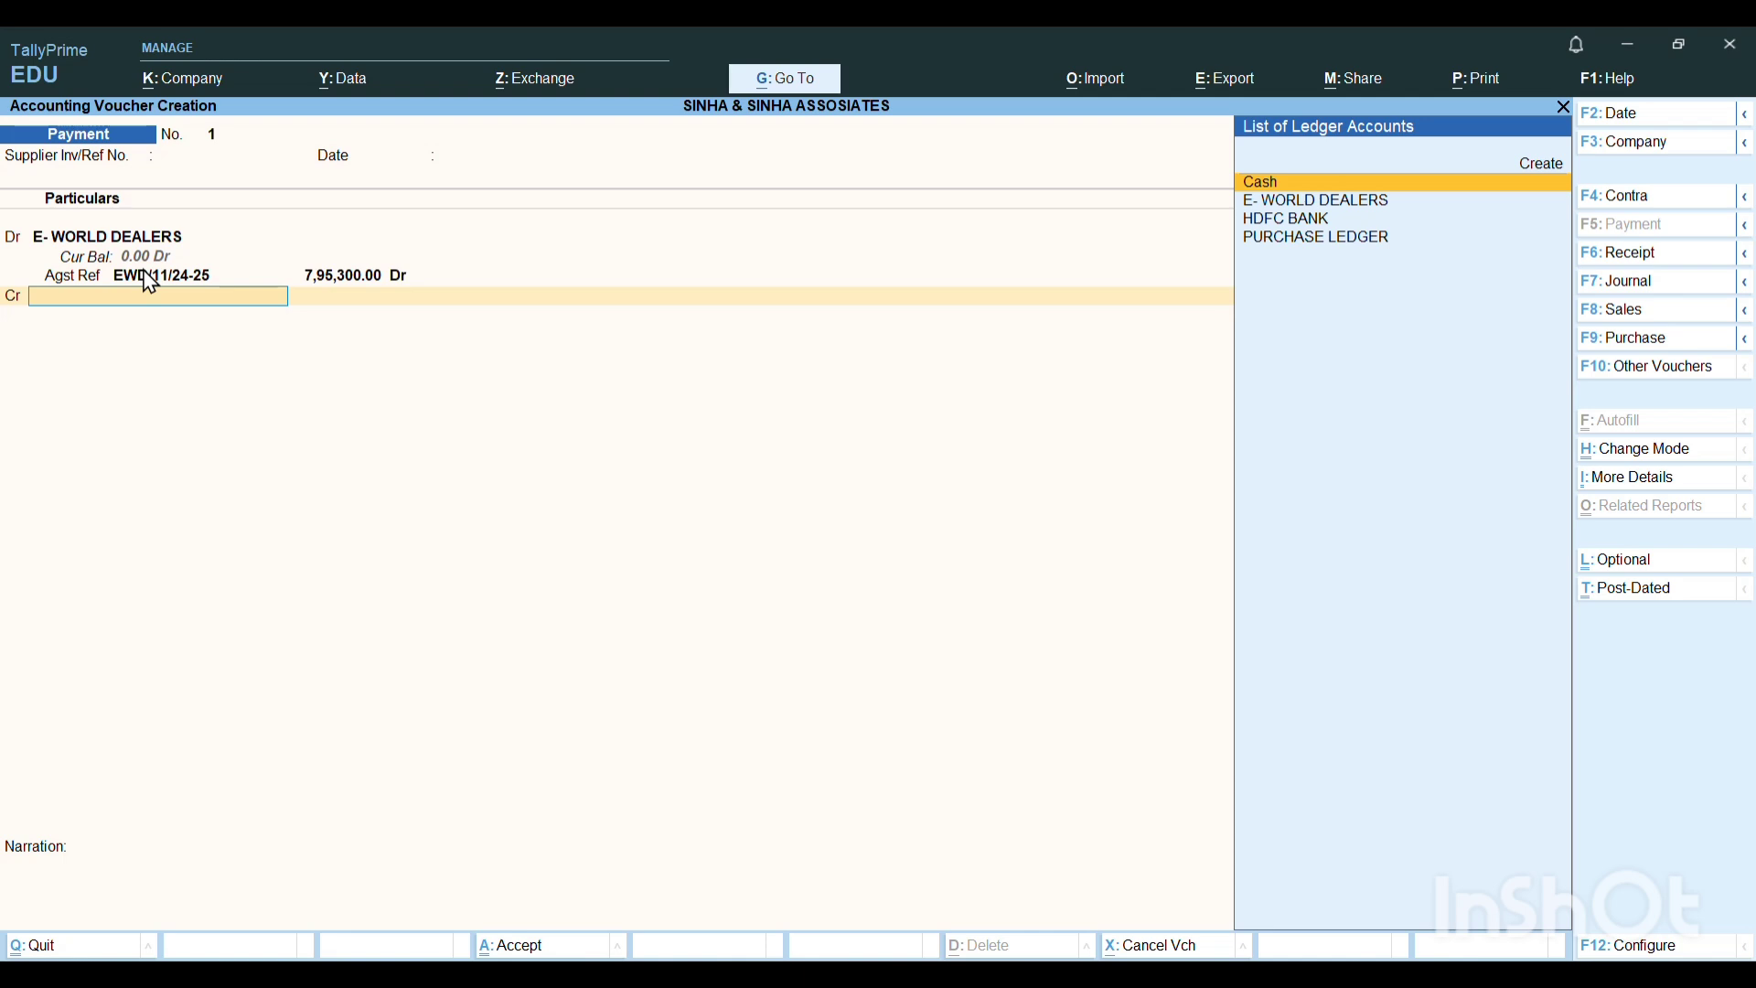
Credit HDFC BANK with 7,95,300 by Cheque, range Not Applicable and instrument date 2-Jul-24, and save the payment voucher.
{"action": "key", "text": "Down"}
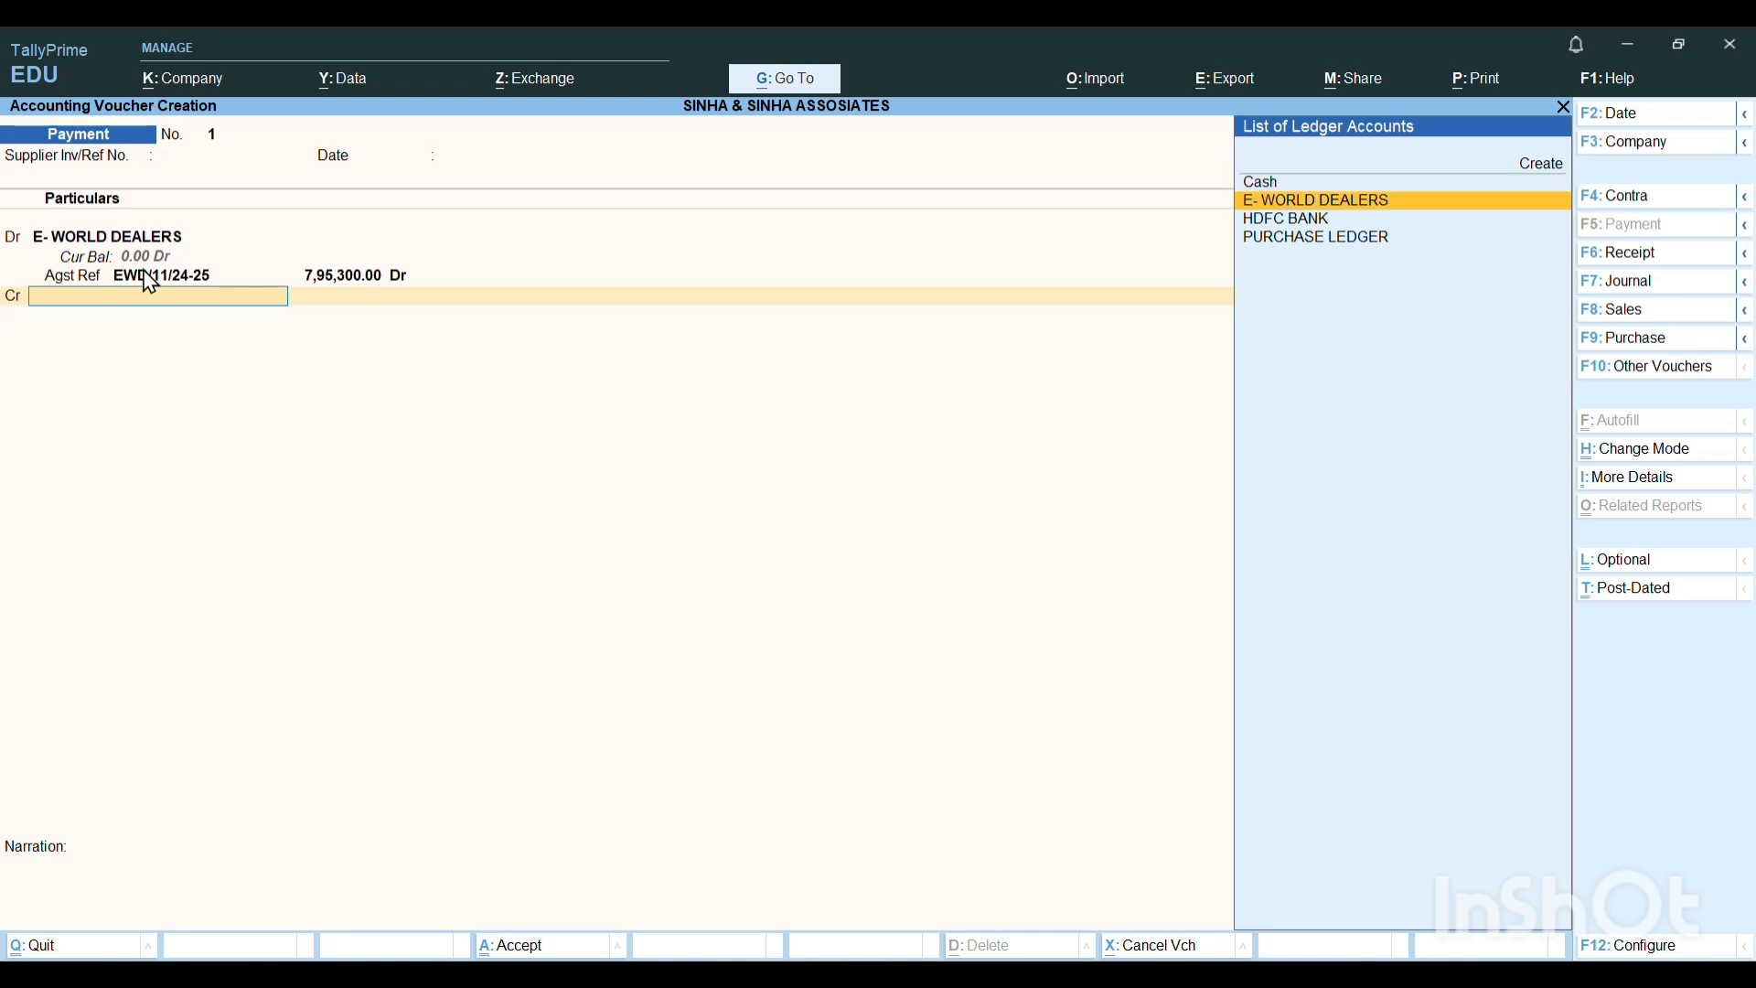
{"action": "key", "text": "Down"}
{"action": "key", "text": "Return"}
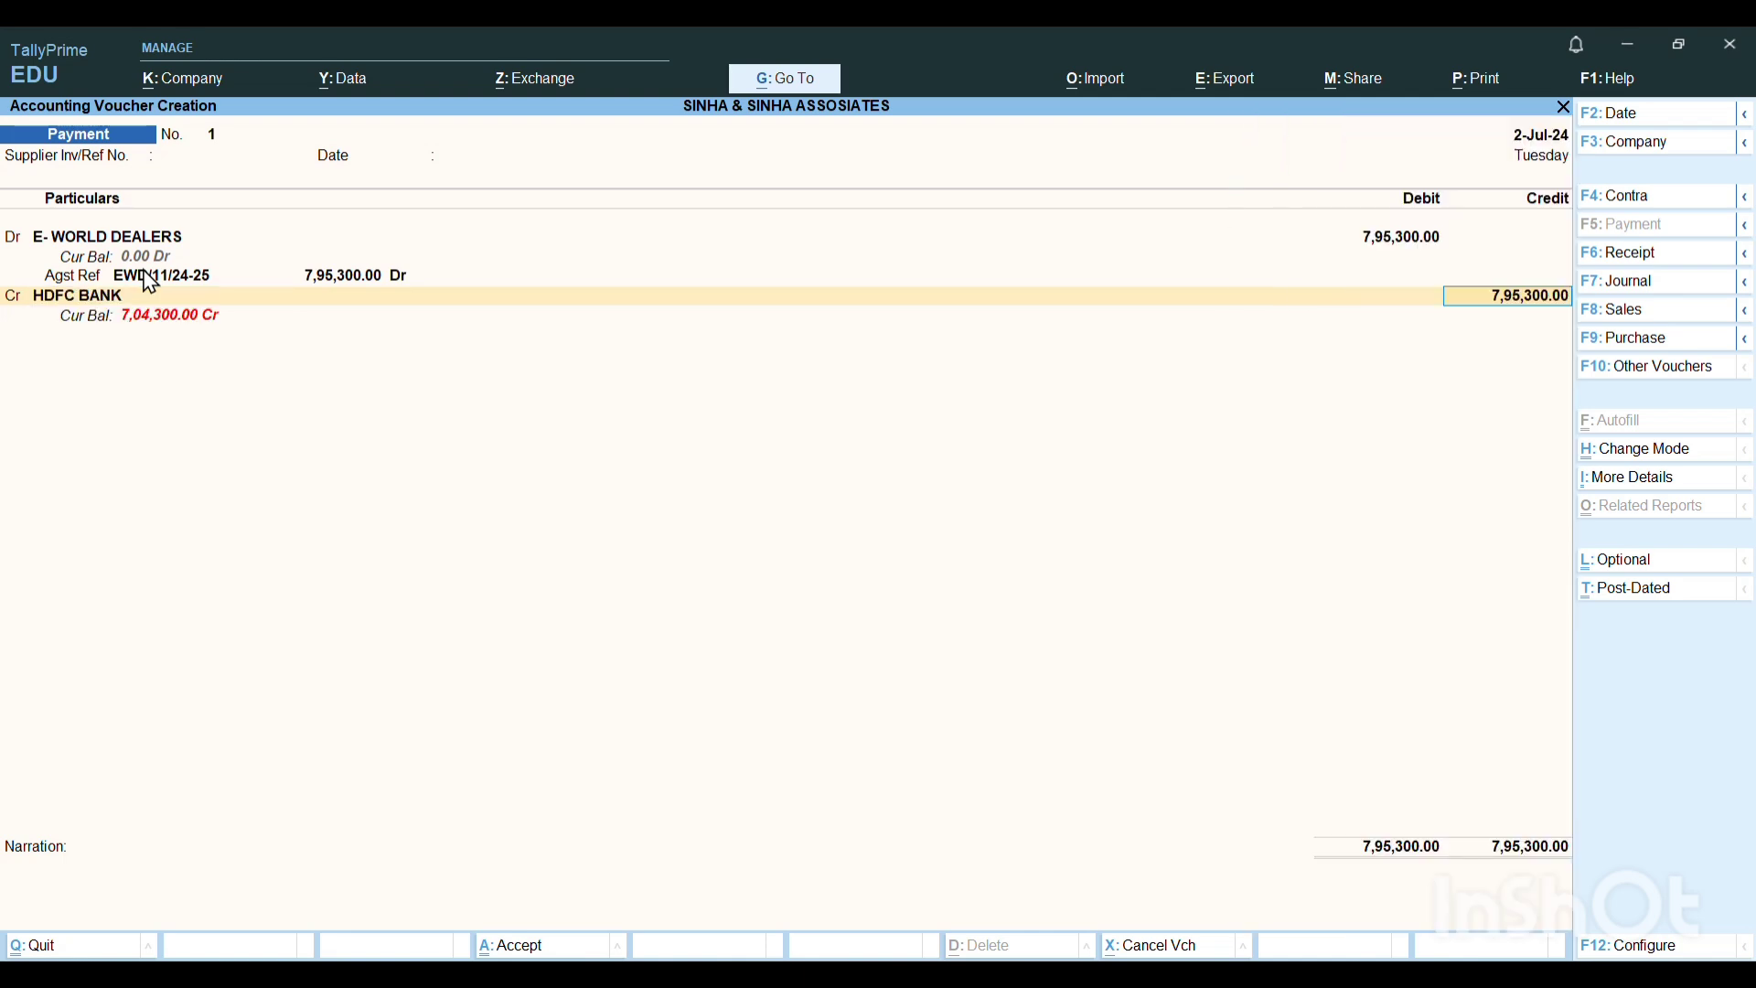
{"action": "key", "text": "Return"}
{"action": "key", "text": "Return"}
{"action": "key", "text": "Return"}
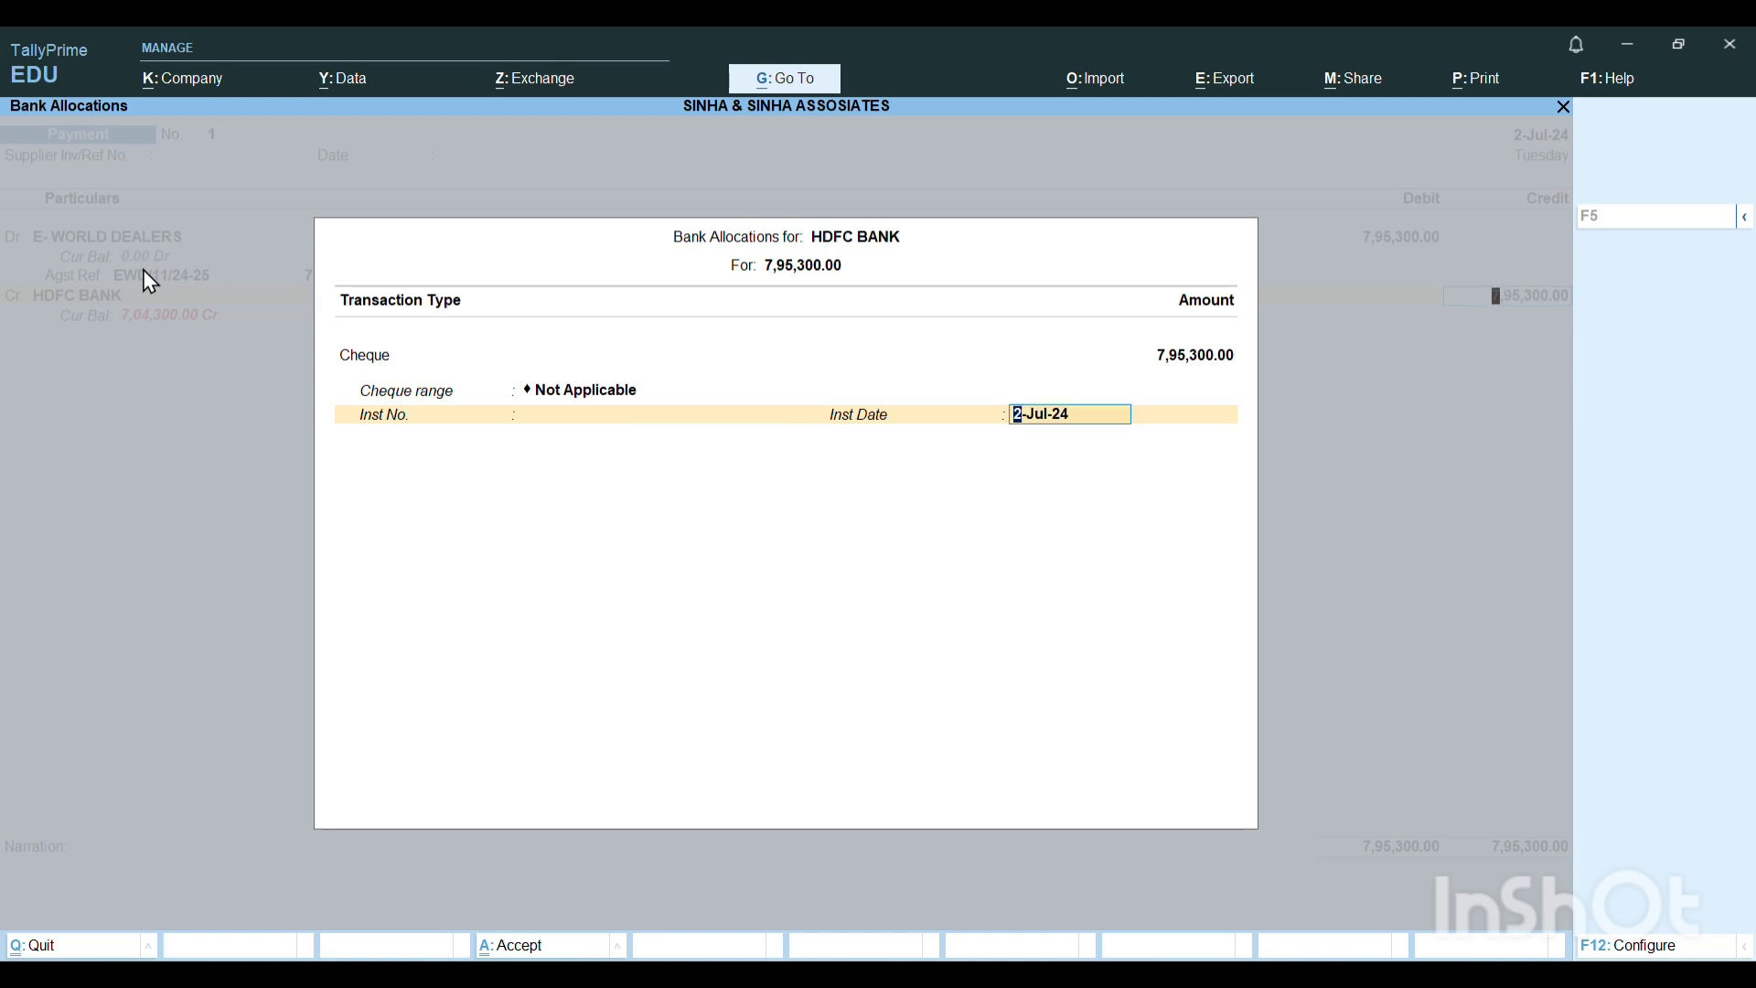
{"action": "key", "text": "Return"}
{"action": "key", "text": "Return"}
{"action": "key", "text": "Return"}
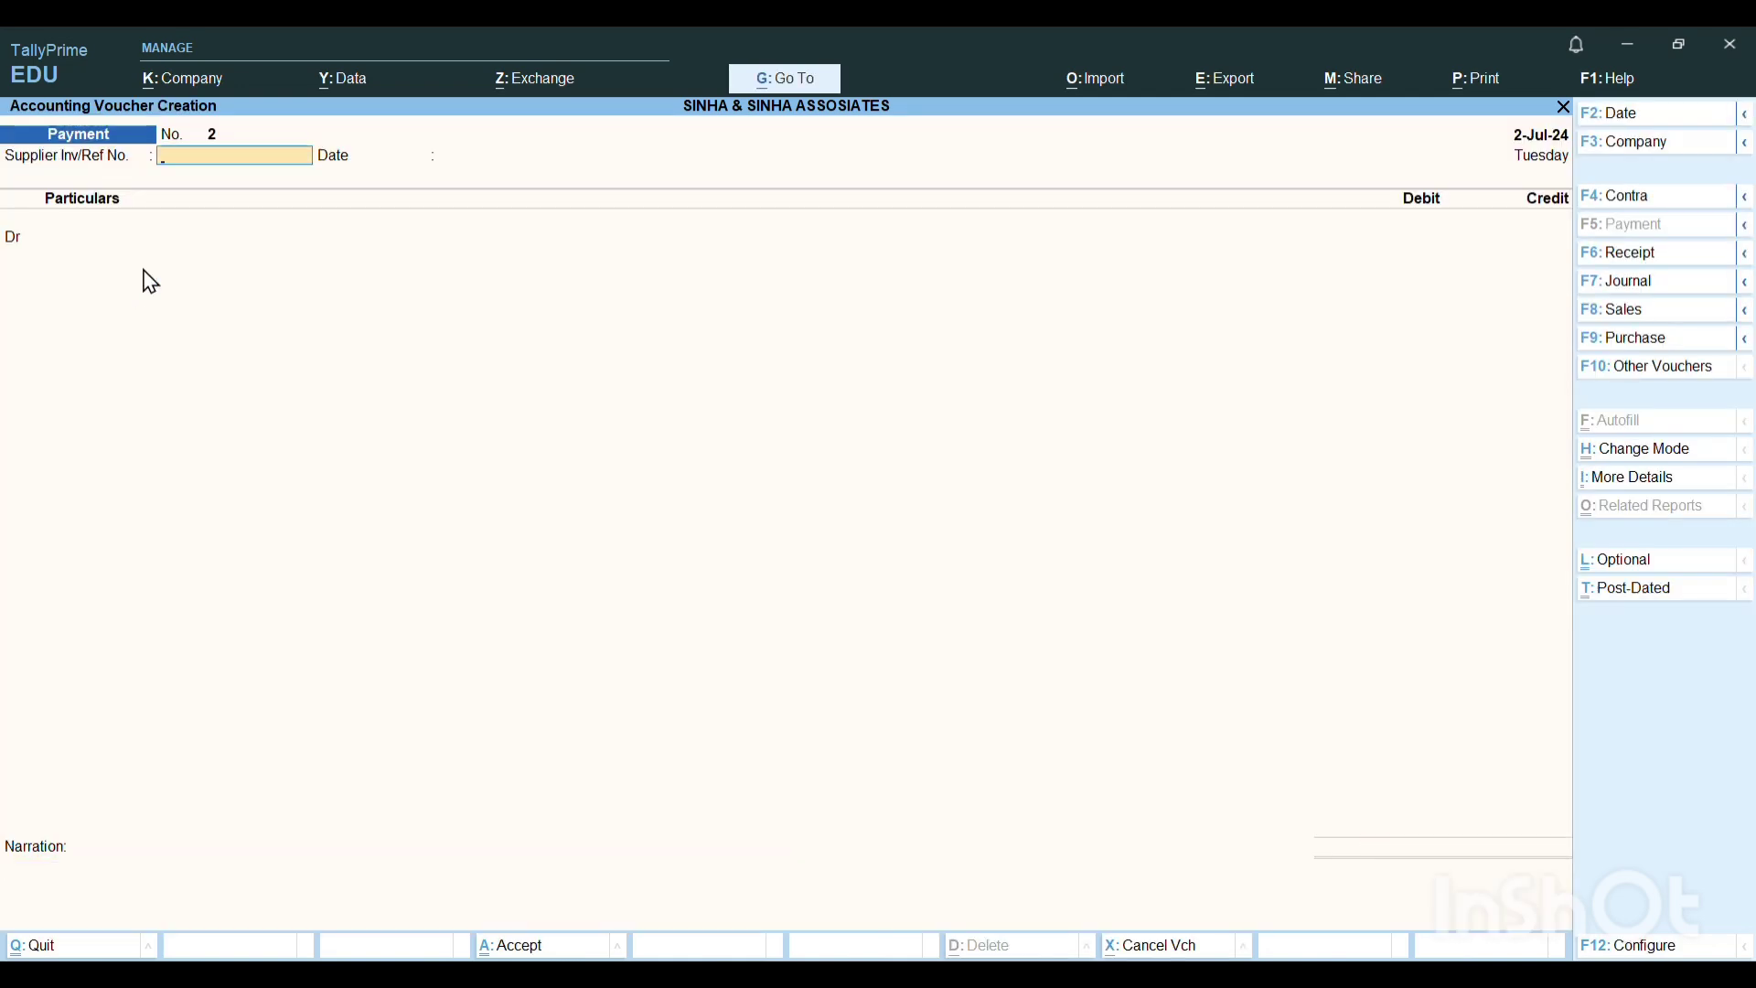
{"action": "key", "text": "Return"}
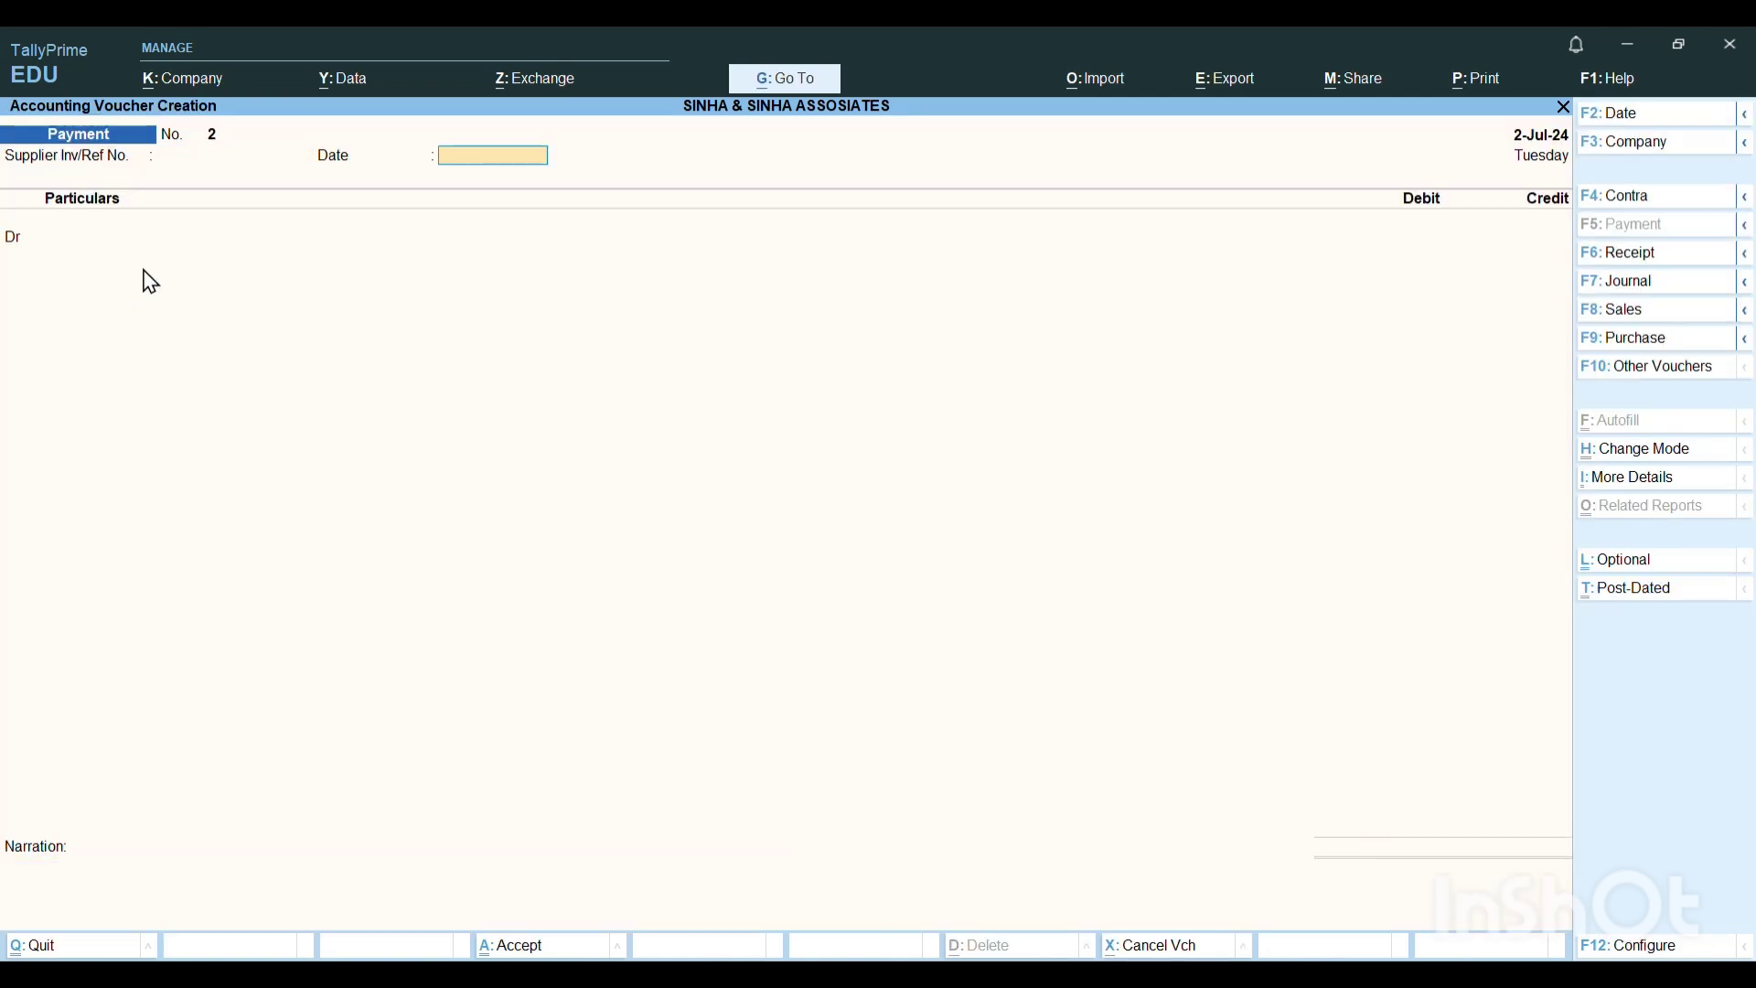